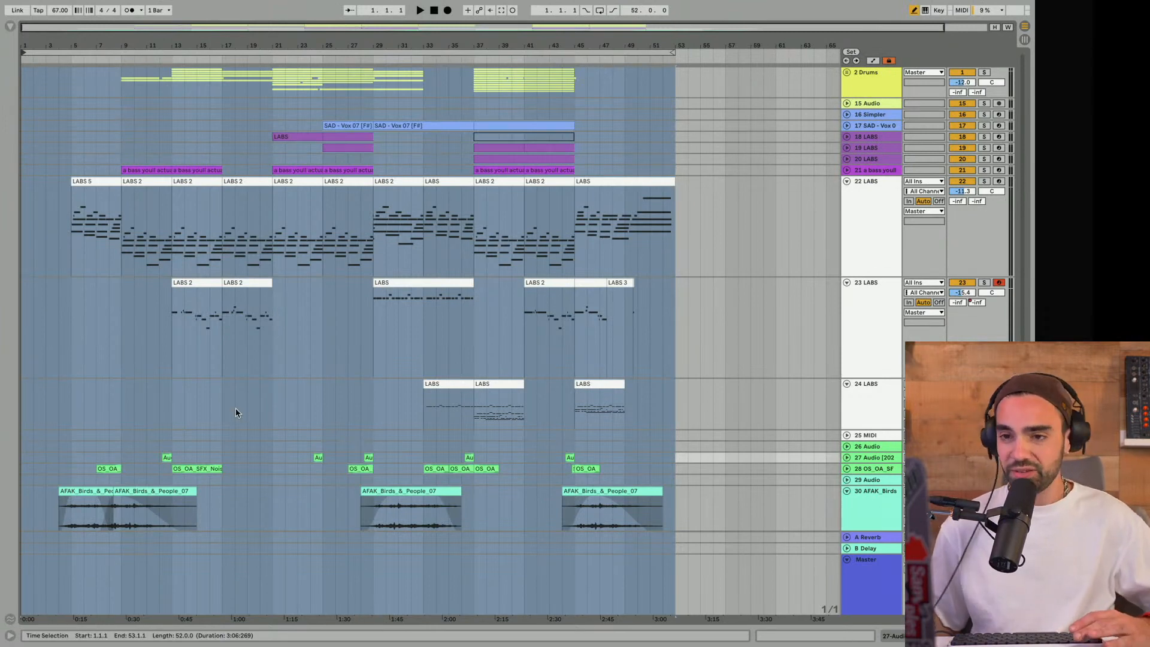
# - Look over the clip slots and devices of the 2 Drums, 15 Audio and 16 Simpler tracks in Session View and return to Arrangement View
pyautogui.press('Tab')
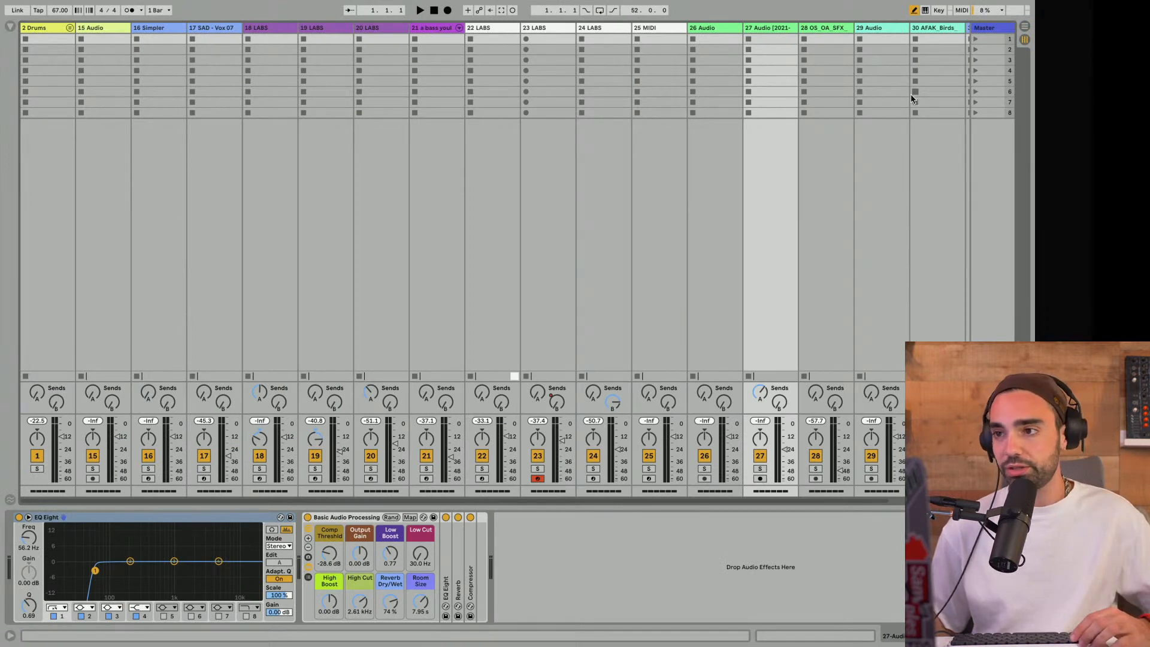
pyautogui.click(52, 41)
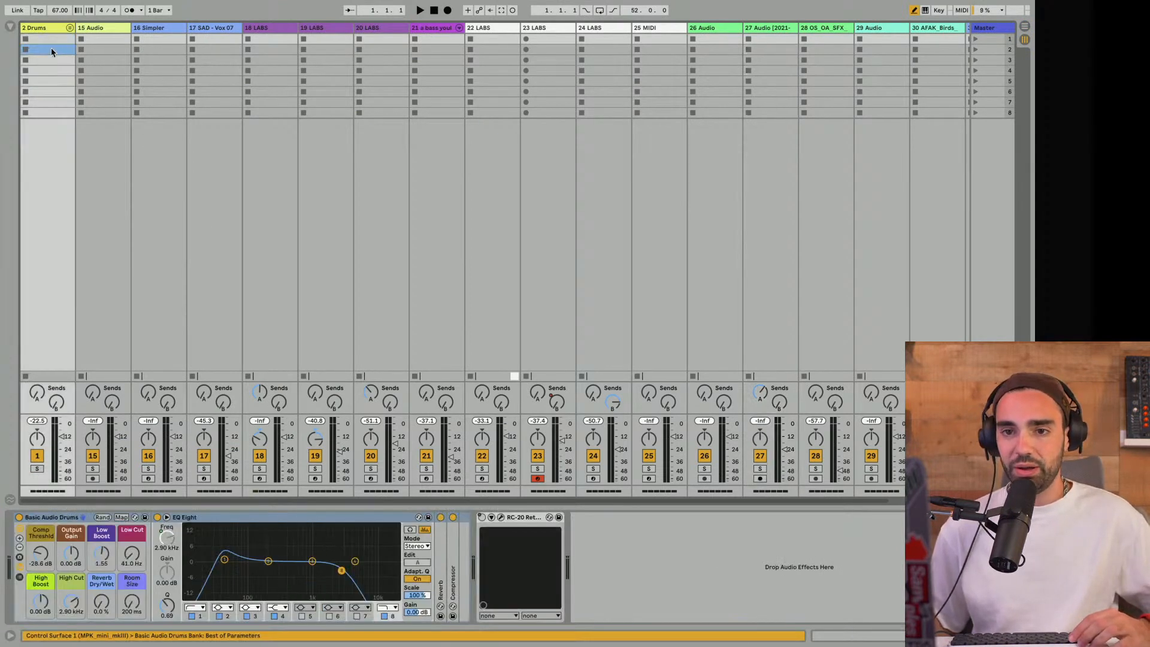
pyautogui.click(51, 50)
pyautogui.click(49, 70)
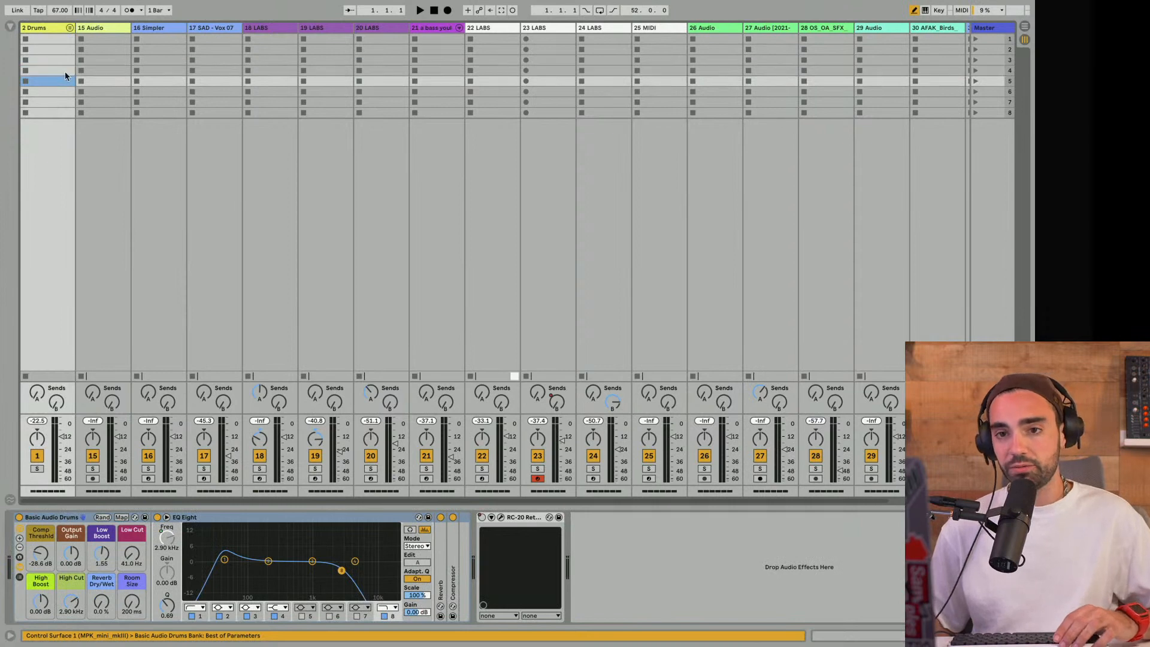
pyautogui.click(117, 37)
pyautogui.click(110, 61)
pyautogui.press('Down')
pyautogui.press('Down')
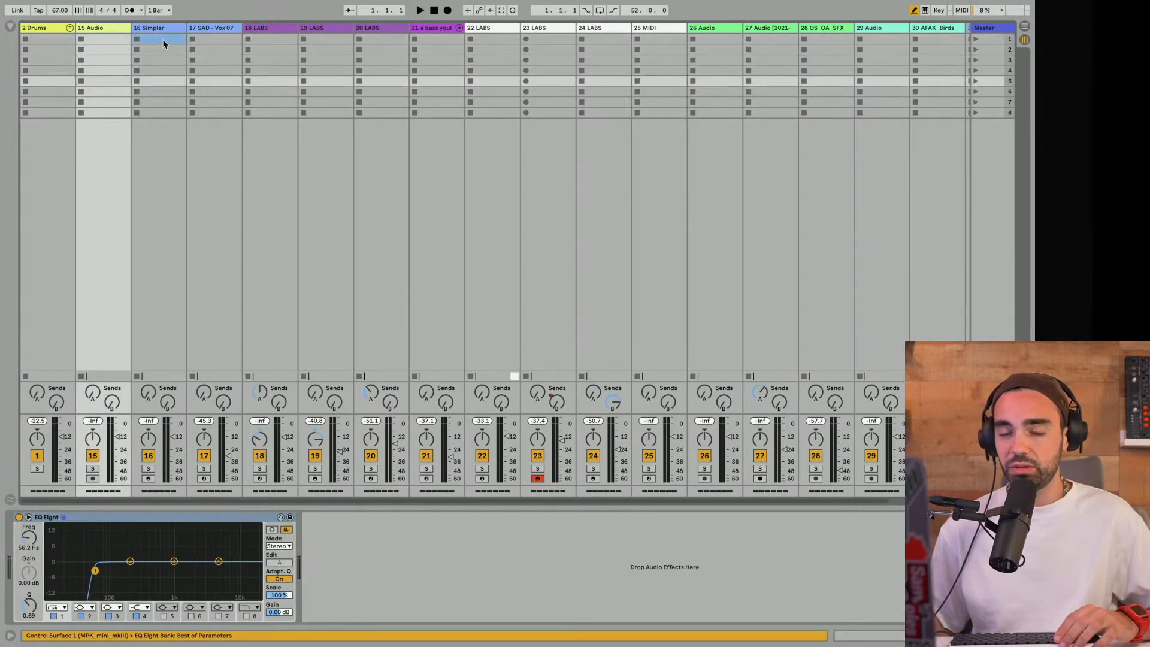
pyautogui.click(165, 60)
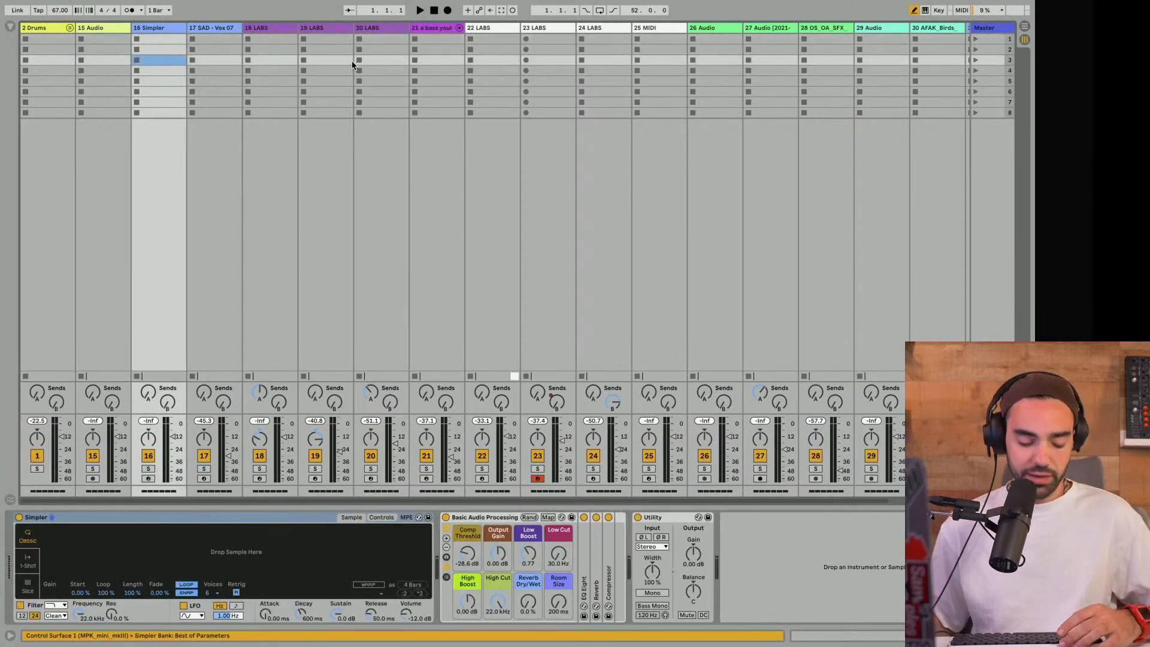
pyautogui.press('Tab')
pyautogui.press('Tab')
pyautogui.press('Tab')
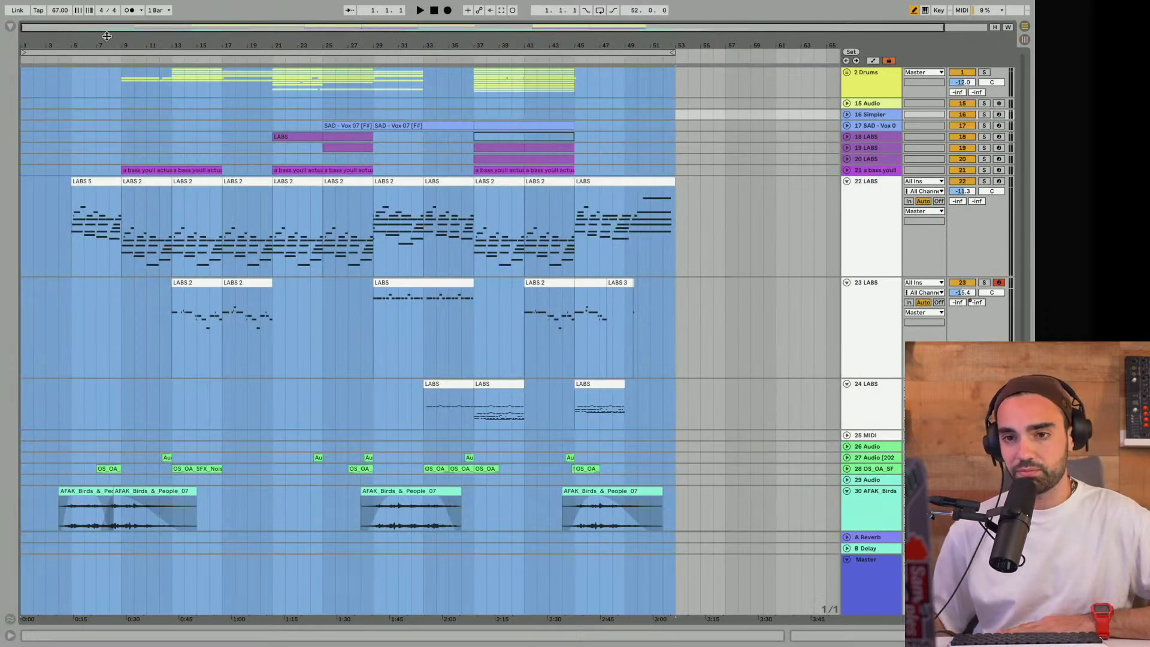
# - Fold the 30 AFAK_Birds, 24 LABS and 23 LABS tracks in the arrangement
pyautogui.moveTo(106, 36); pyautogui.dragTo(107, 30)
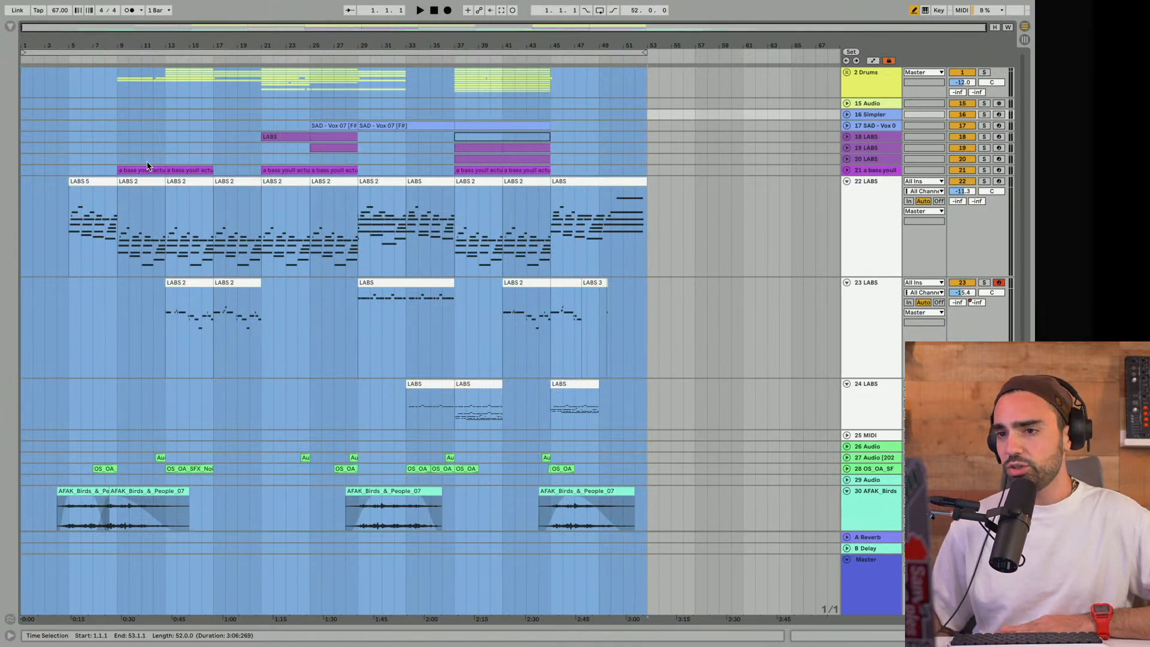
pyautogui.scroll(-2, 146, 160)
pyautogui.click(847, 448)
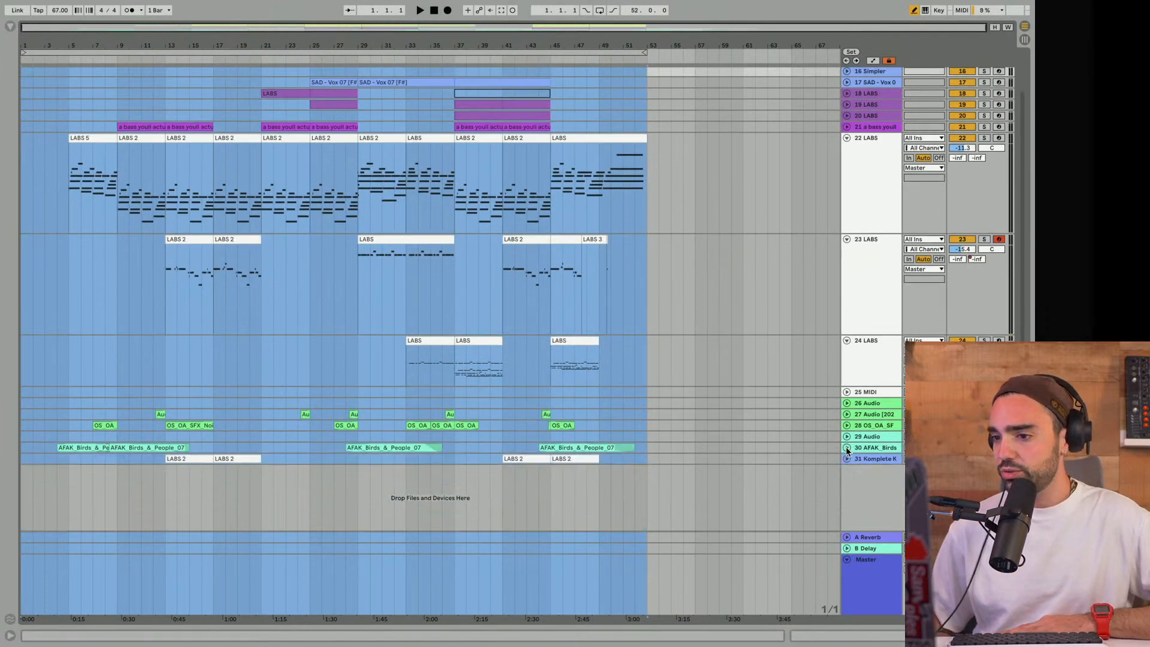
pyautogui.click(847, 340)
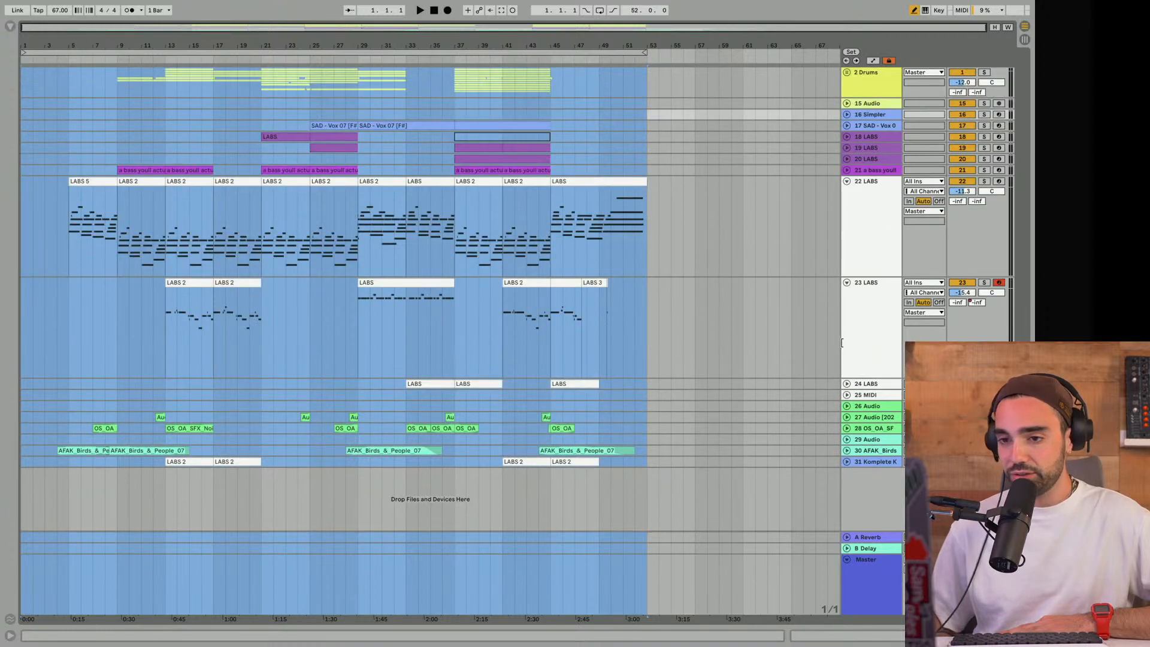
pyautogui.click(846, 282)
# - Play the arrangement, stop it, and set a four-bar playback loop from bar 13 to bar 17
pyautogui.click(432, 12)
pyautogui.press('space')
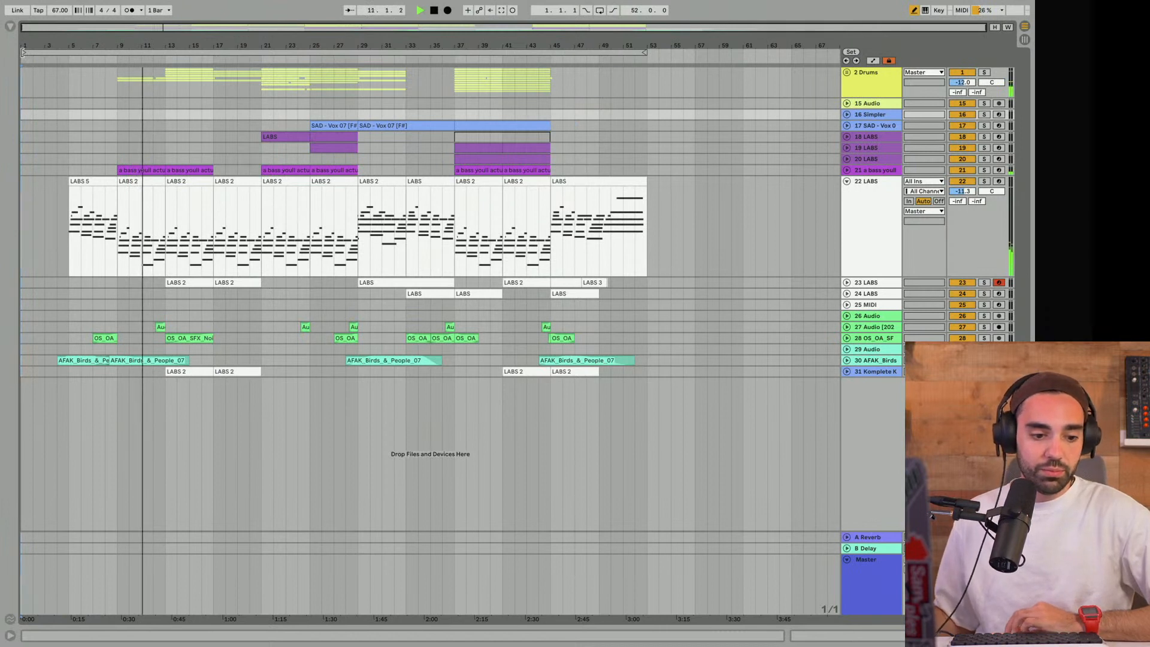
pyautogui.moveTo(23, 53)
pyautogui.mouseDown()
pyautogui.moveTo(154, 52)
pyautogui.moveTo(15, 73)
pyautogui.mouseUp()
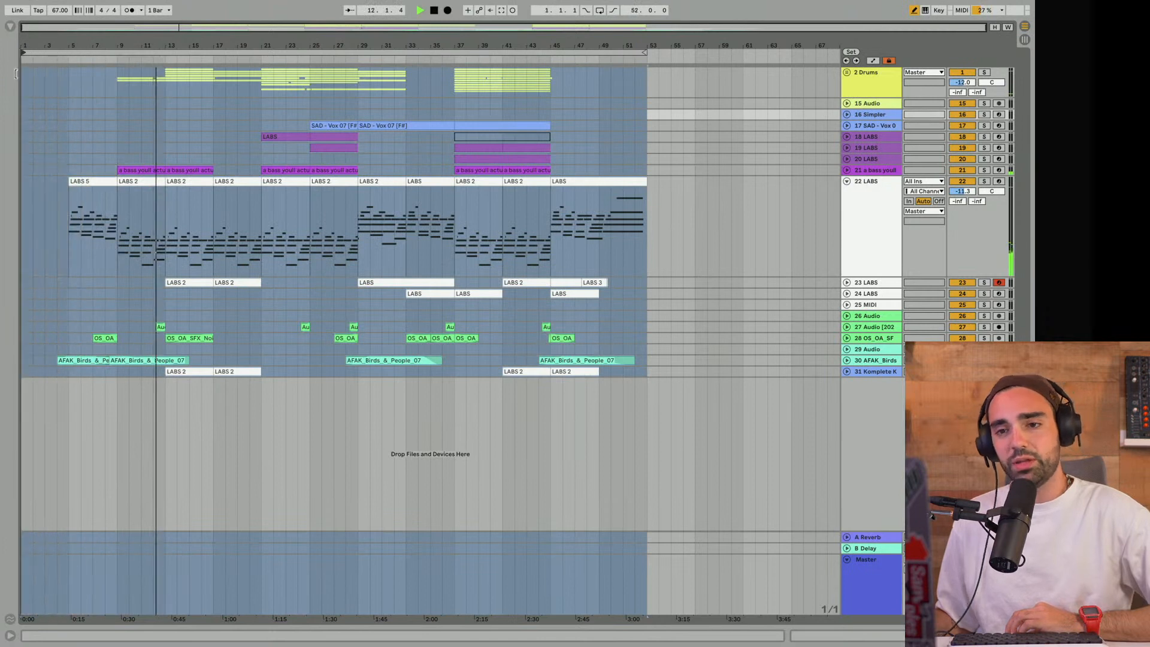
pyautogui.moveTo(644, 53); pyautogui.dragTo(316, 50)
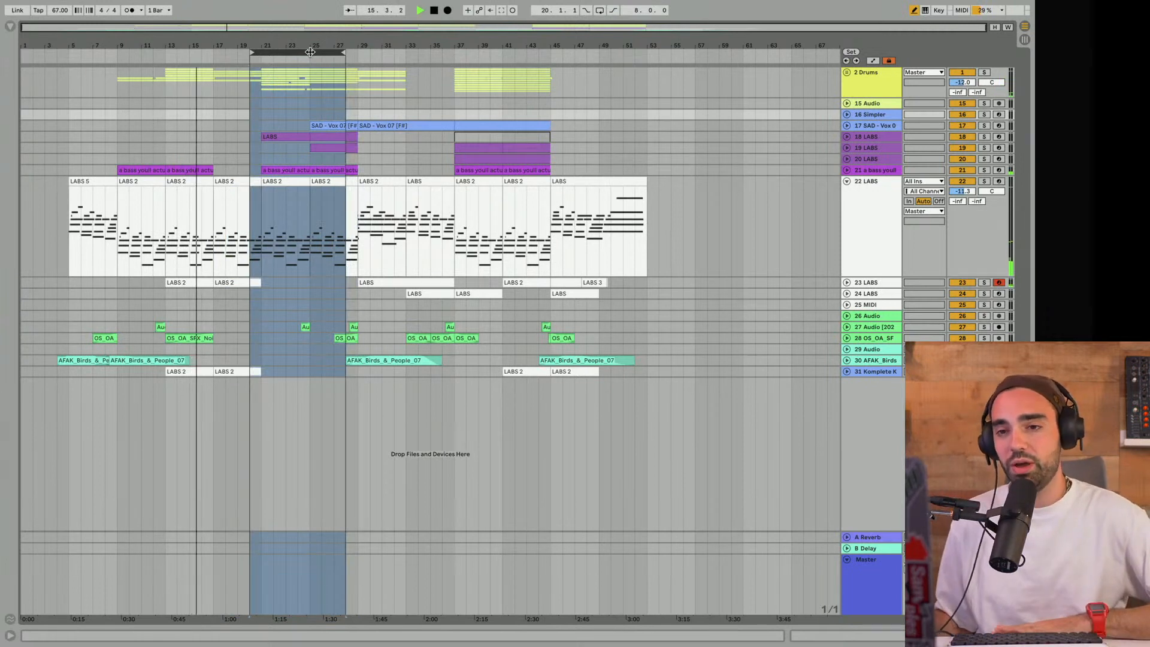
pyautogui.press('space')
pyautogui.moveTo(310, 52); pyautogui.dragTo(211, 58)
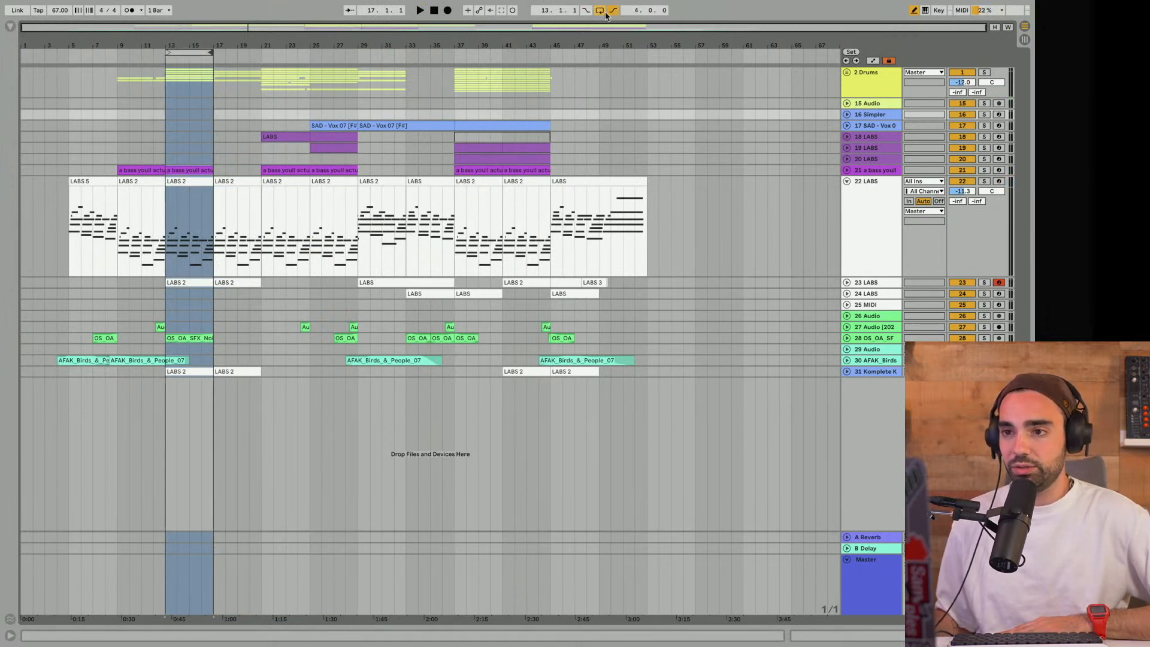
pyautogui.moveTo(195, 42); pyautogui.dragTo(287, 42)
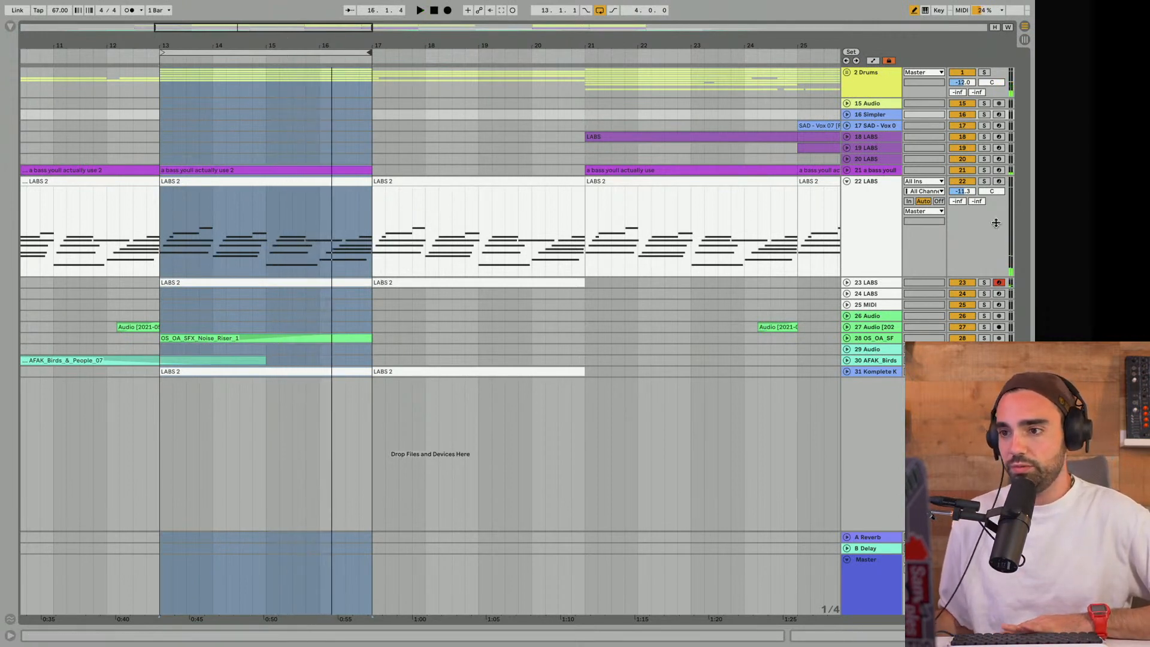
# - Audition the looped section by soloing the 22 LABS, 23 LABS, 2 Drums and 21 bass tracks in turn, with track 23 unfolded
pyautogui.click(984, 181)
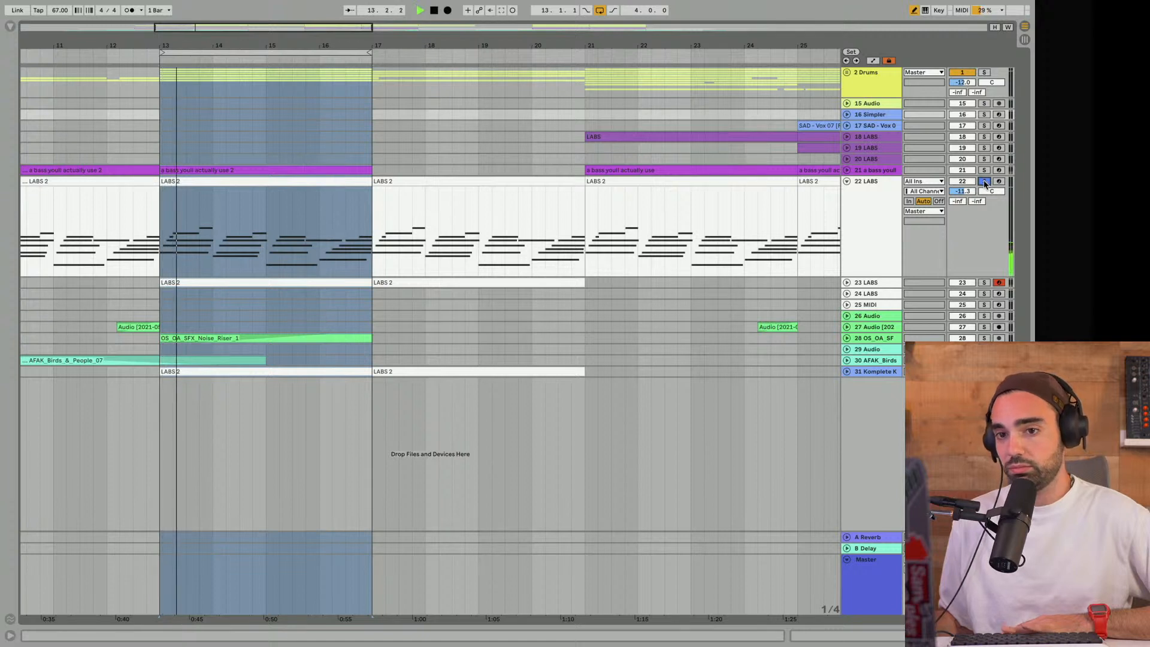
pyautogui.click(846, 283)
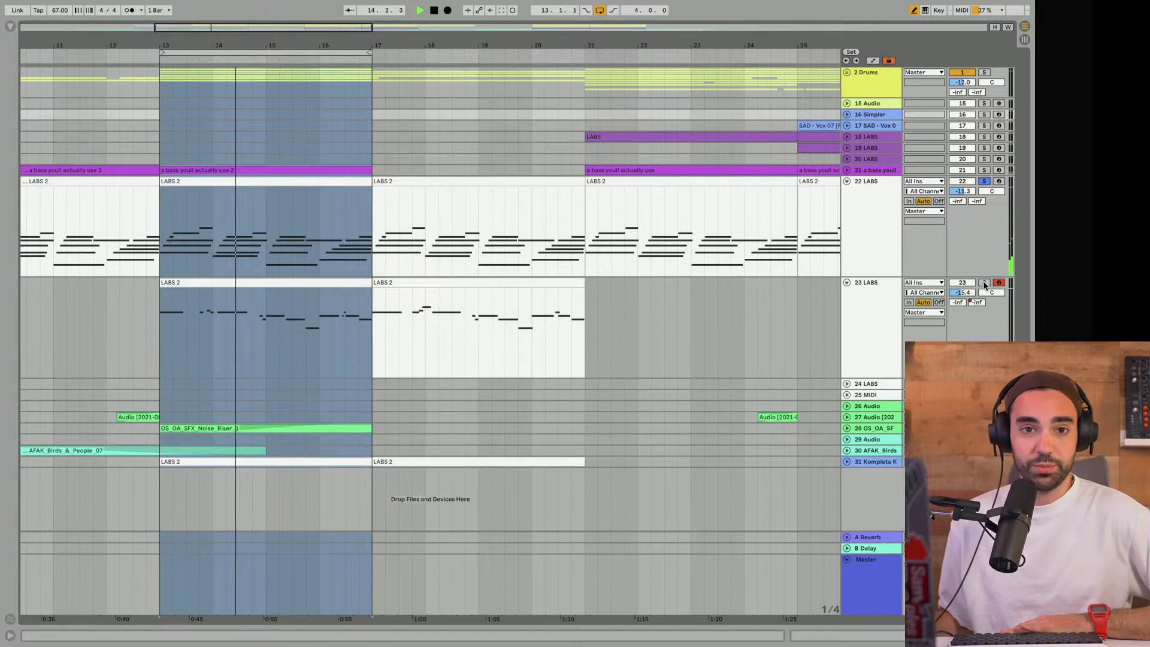
pyautogui.click(984, 283)
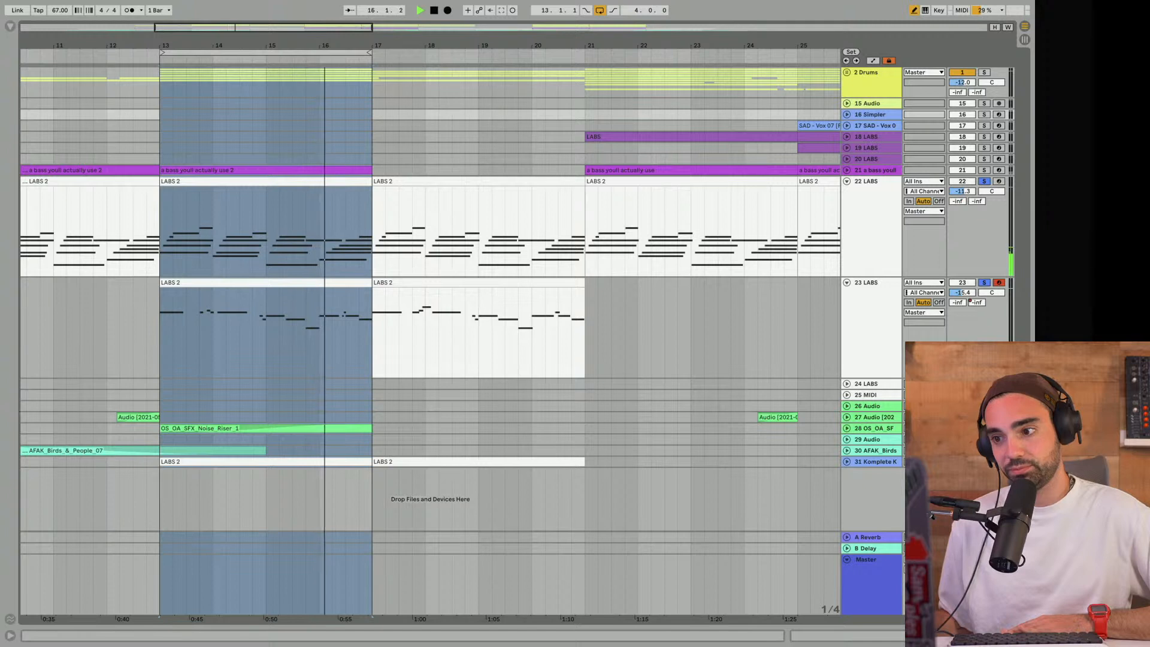
pyautogui.click(984, 72)
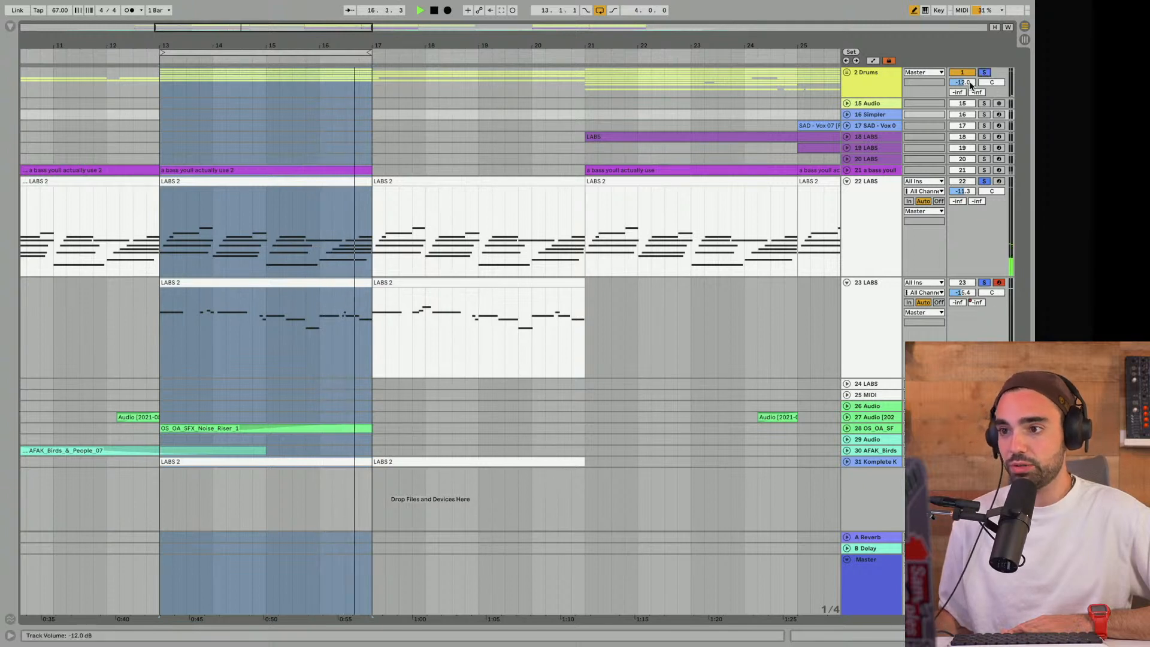
pyautogui.click(984, 170)
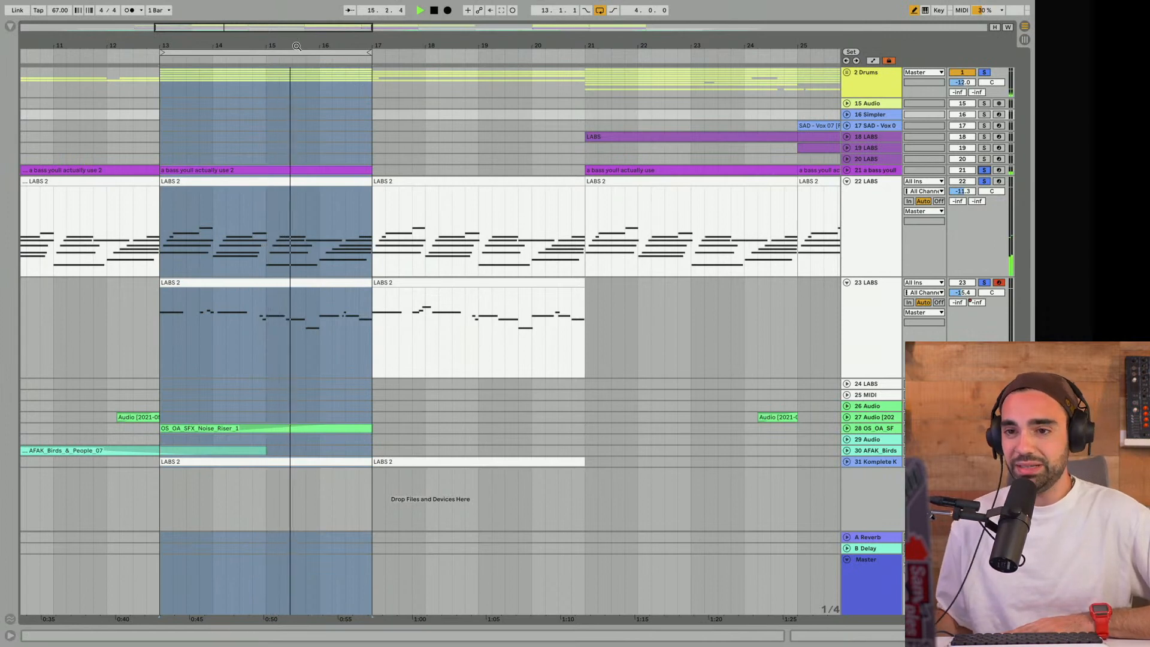
# - Unfold the 30 AFAK_Birds track and set the playback loop over the intro from 3.3.1 to 9.1.1
pyautogui.moveTo(297, 46); pyautogui.dragTo(308, 4)
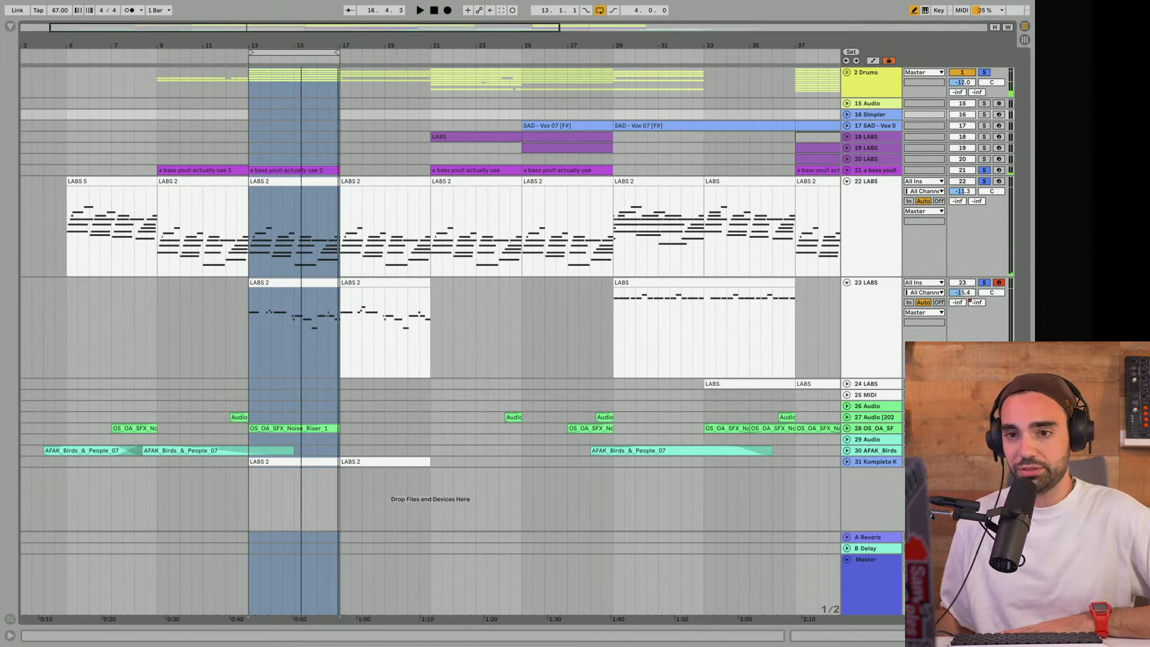
pyautogui.moveTo(301, 45)
pyautogui.mouseDown()
pyautogui.moveTo(313, 38)
pyautogui.moveTo(16, 49)
pyautogui.mouseUp()
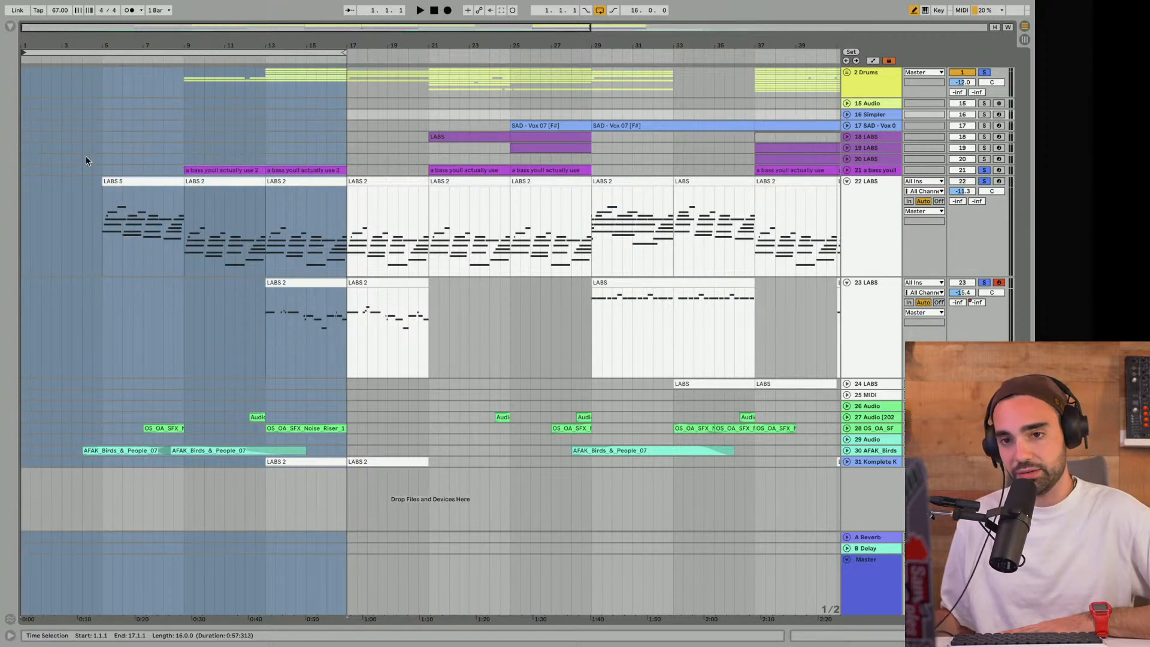
pyautogui.click(847, 451)
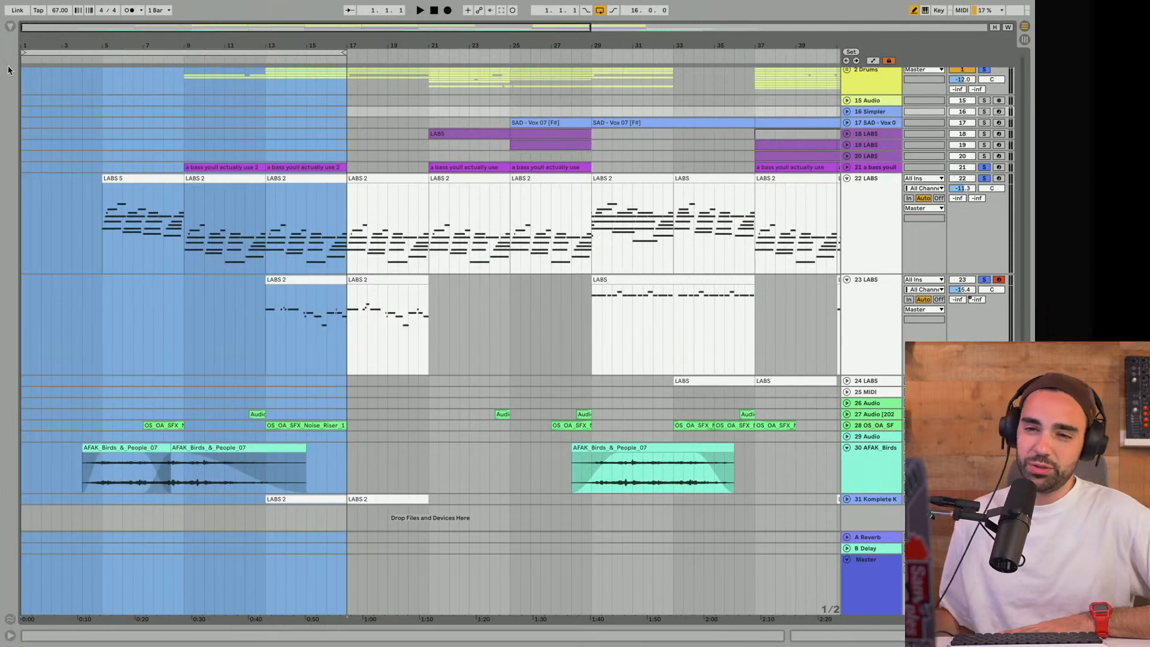
pyautogui.moveTo(22, 53)
pyautogui.mouseDown()
pyautogui.moveTo(112, 57)
pyautogui.moveTo(66, 70)
pyautogui.moveTo(76, 66)
pyautogui.mouseUp()
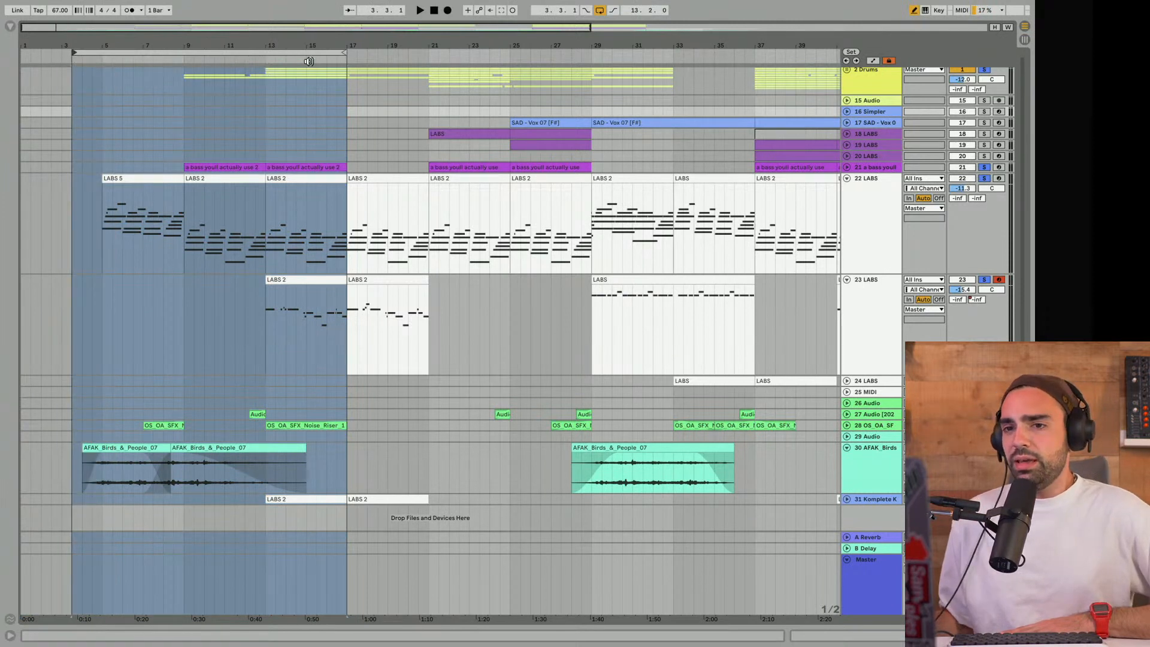
pyautogui.moveTo(343, 54); pyautogui.dragTo(183, 64)
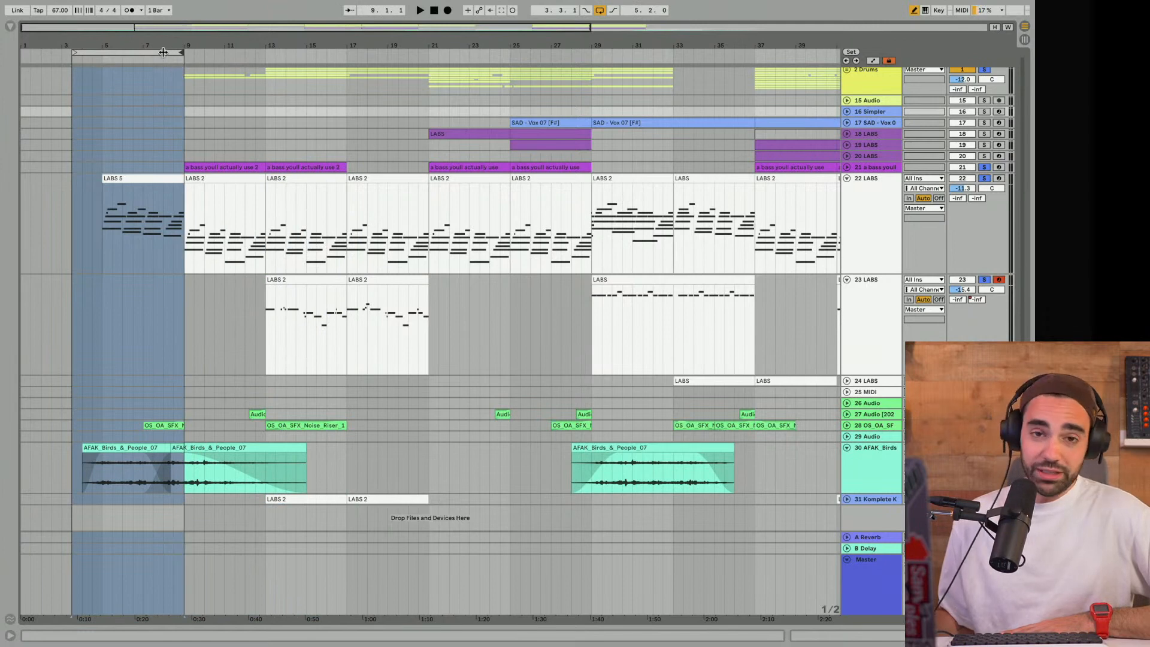
pyautogui.moveTo(121, 44); pyautogui.dragTo(202, 67)
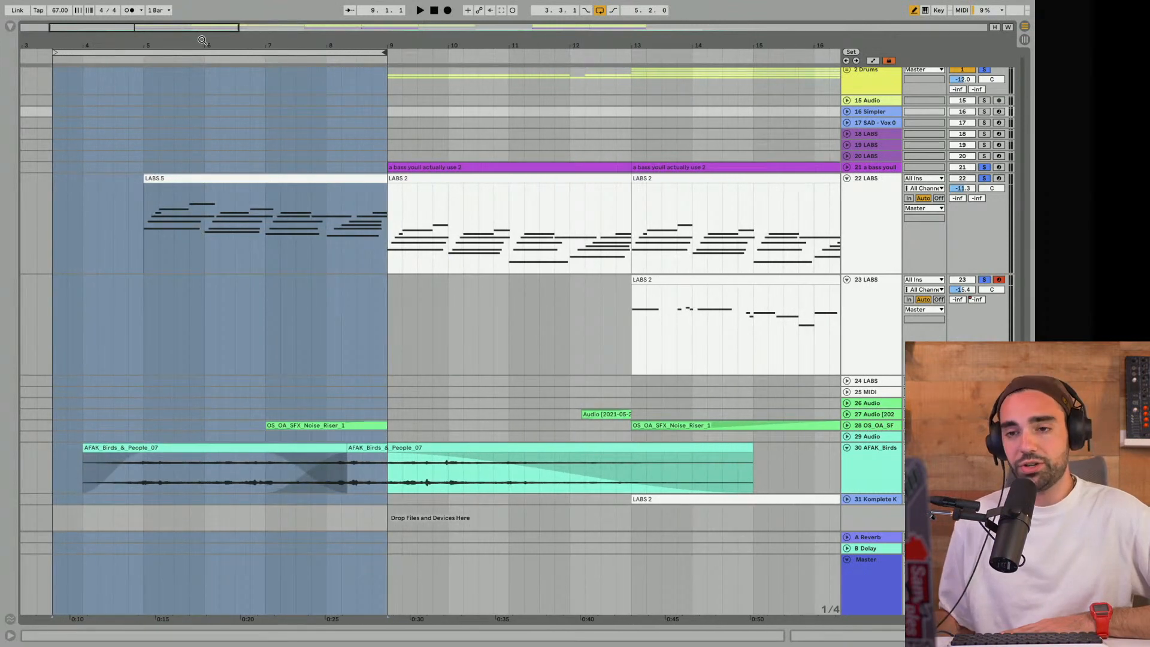
# - Play back the looped intro section from its beginning
pyautogui.click(190, 56)
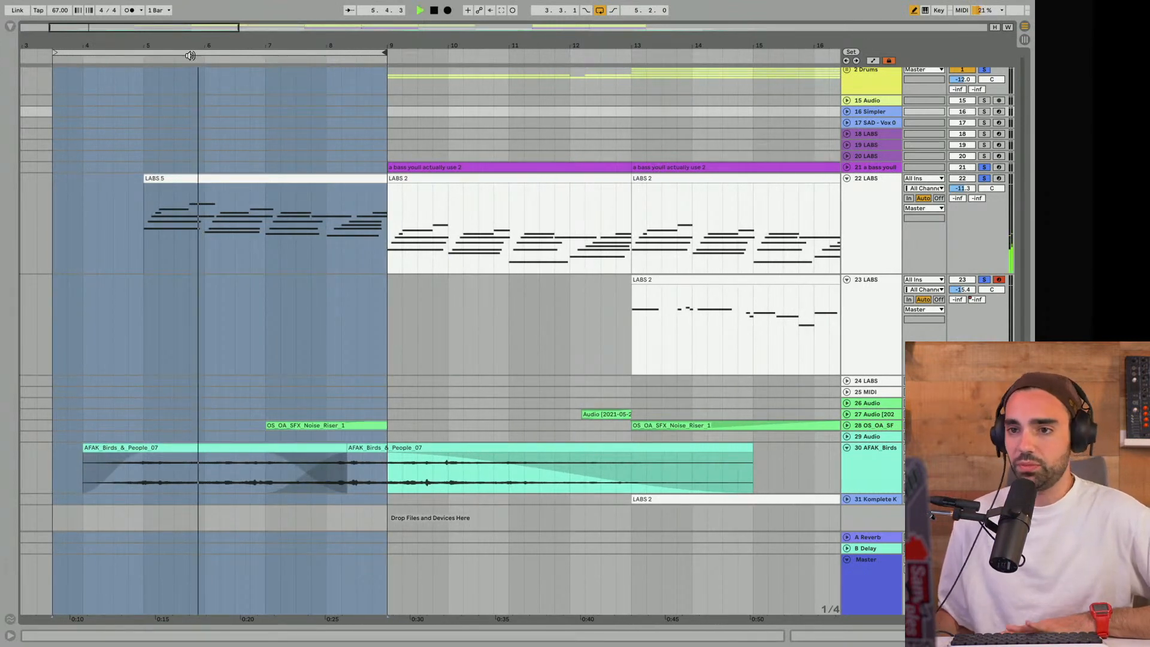
pyautogui.press('space')
pyautogui.click(180, 53)
pyautogui.press('space')
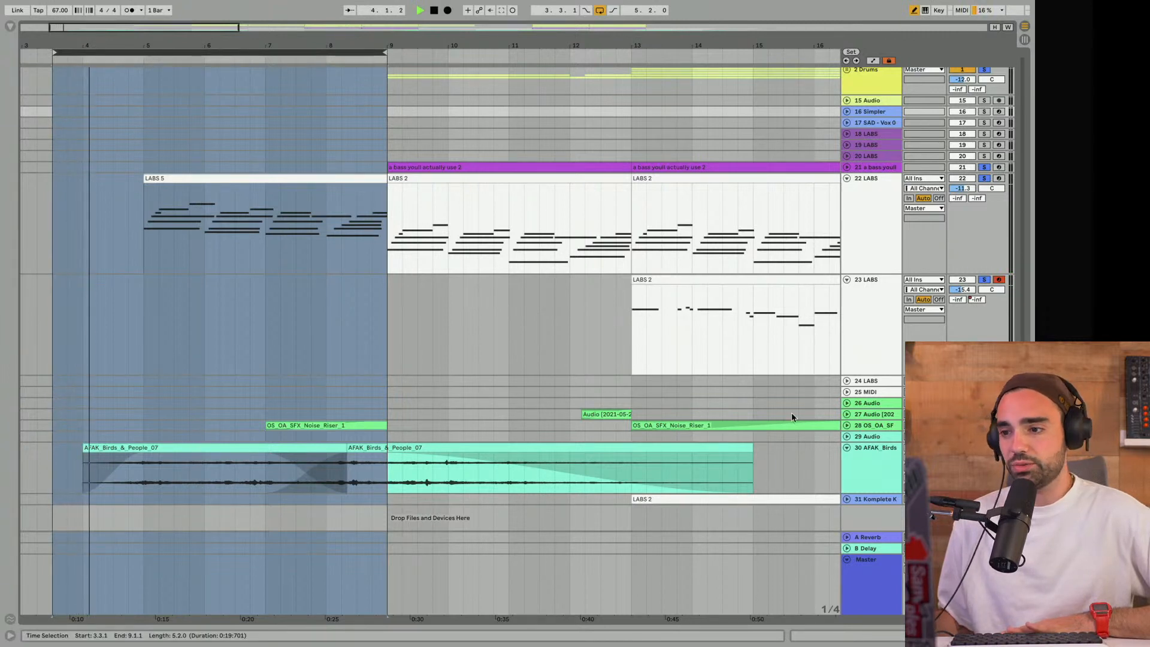
# - Turn off solo on all tracks, including the Drums group, listen to the full intro loop and stop playback
pyautogui.click(1006, 253)
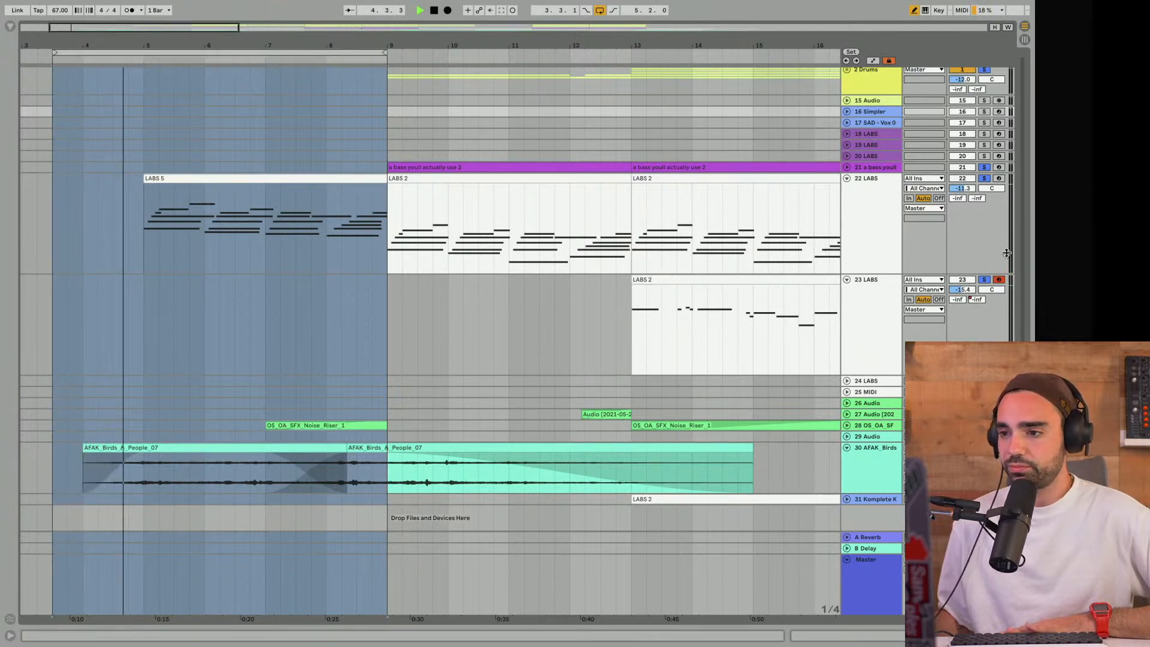
pyautogui.click(985, 71)
pyautogui.scroll(1, 985, 317)
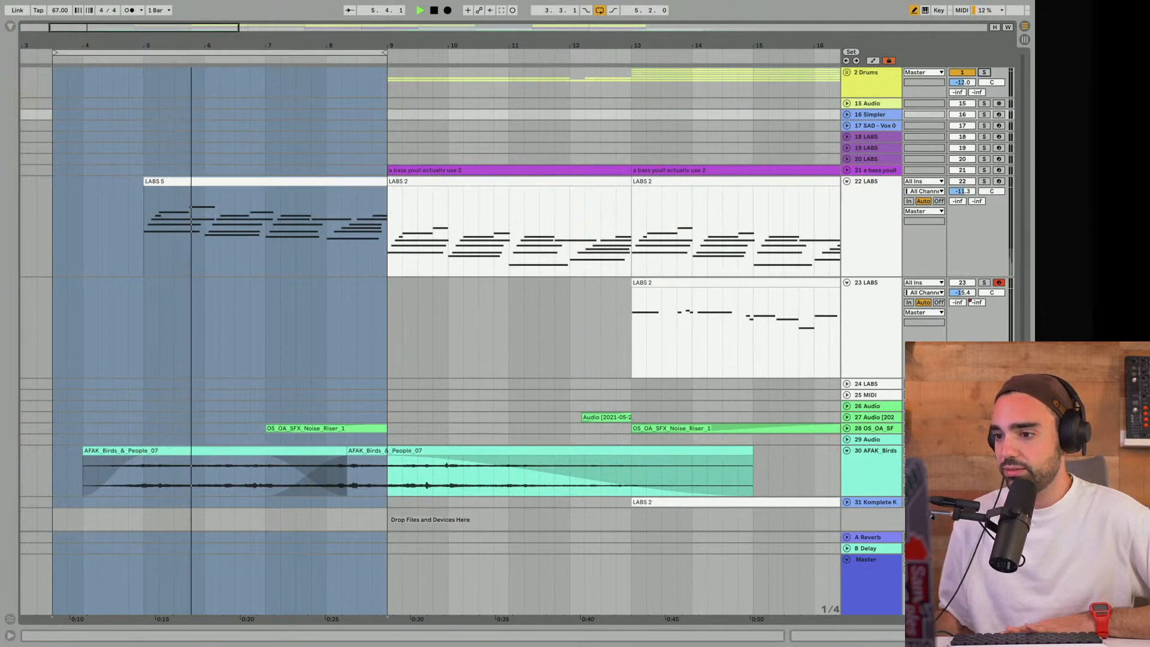
pyautogui.scroll(-1, 122, 442)
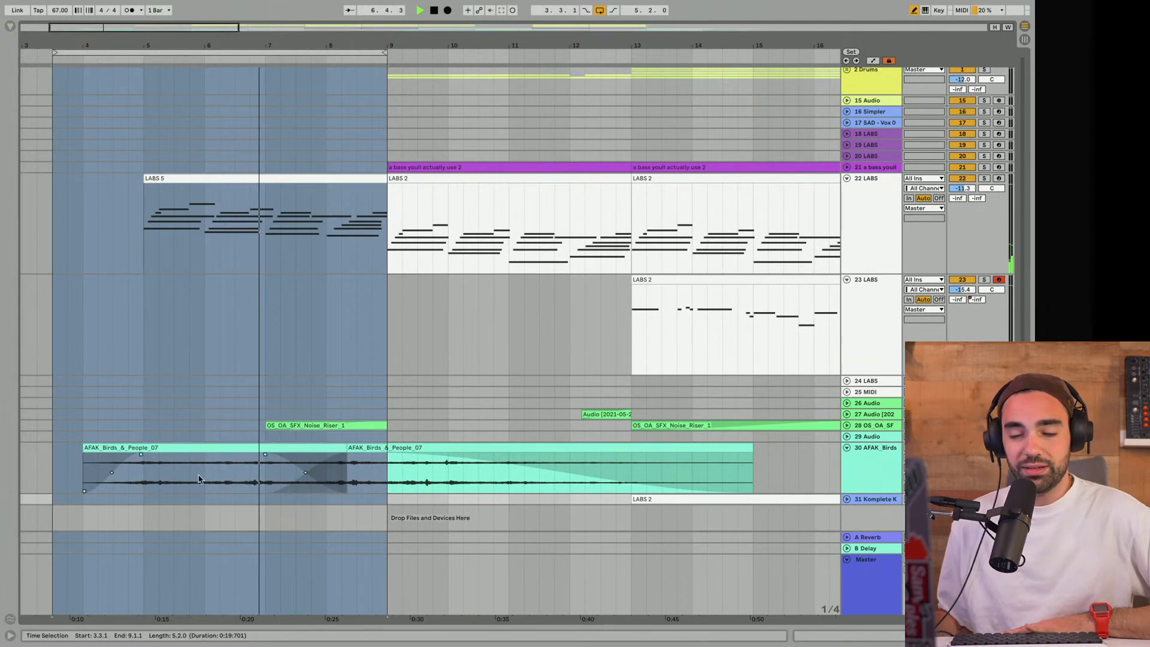
pyautogui.press('space')
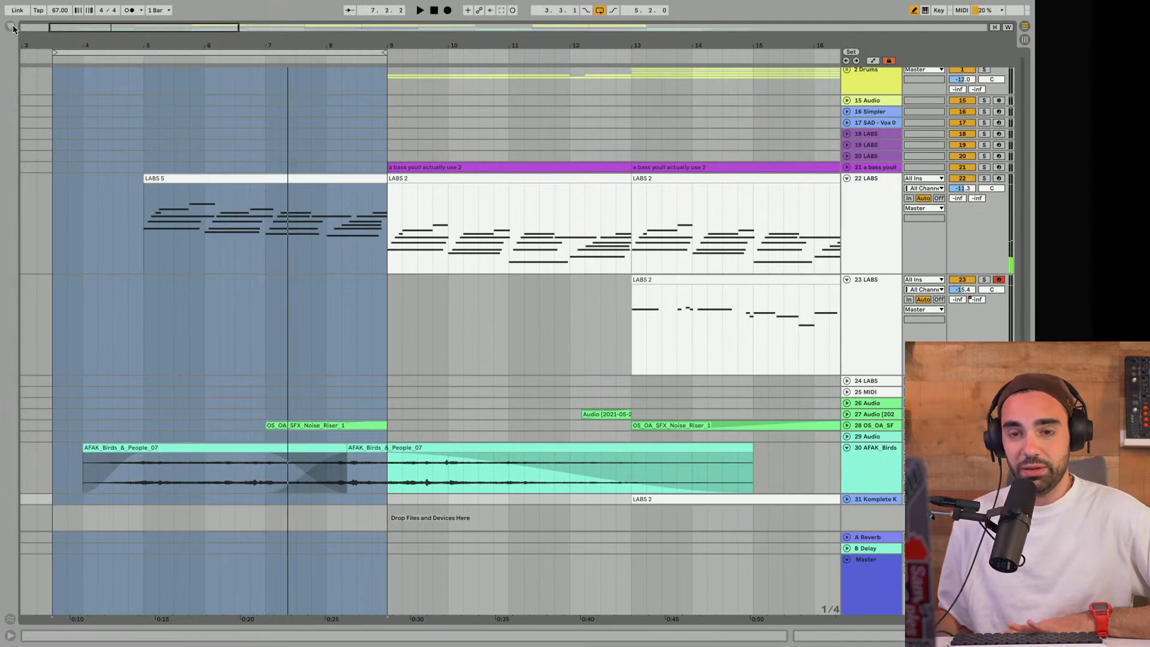
# - Show the browser and expand the "Black Octopus Sound - Ambient Field Recordings by AK" folder in Sample Packs
pyautogui.click(12, 27)
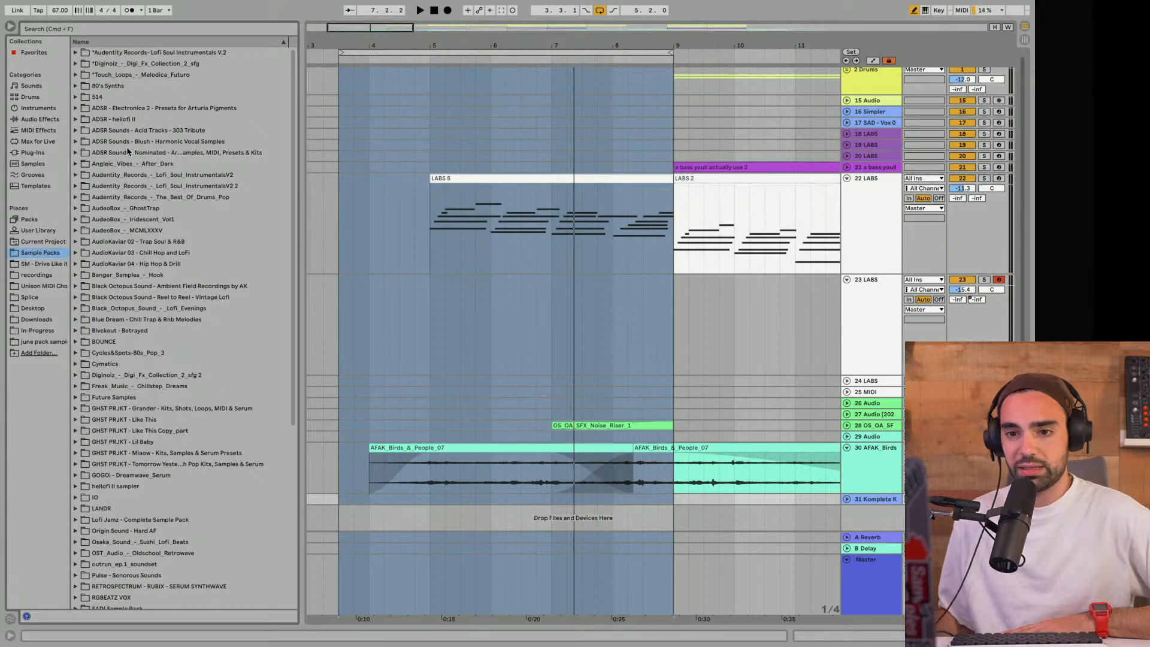
pyautogui.scroll(-1, 85, 326)
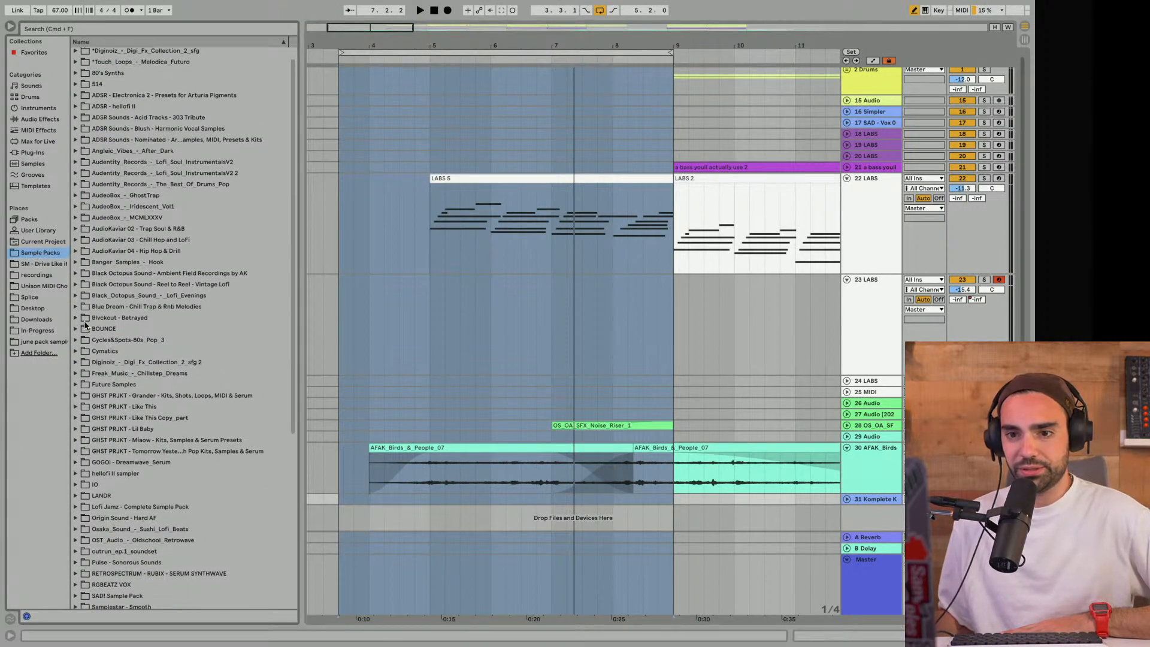
pyautogui.click(76, 273)
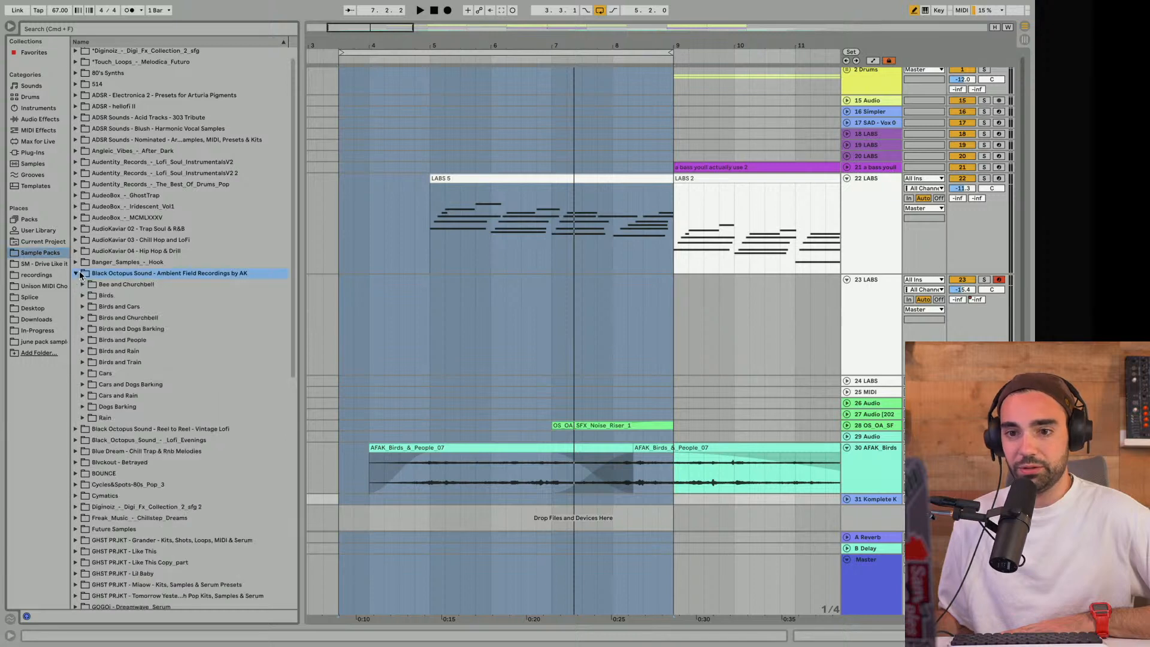
pyautogui.scroll(-3, 108, 286)
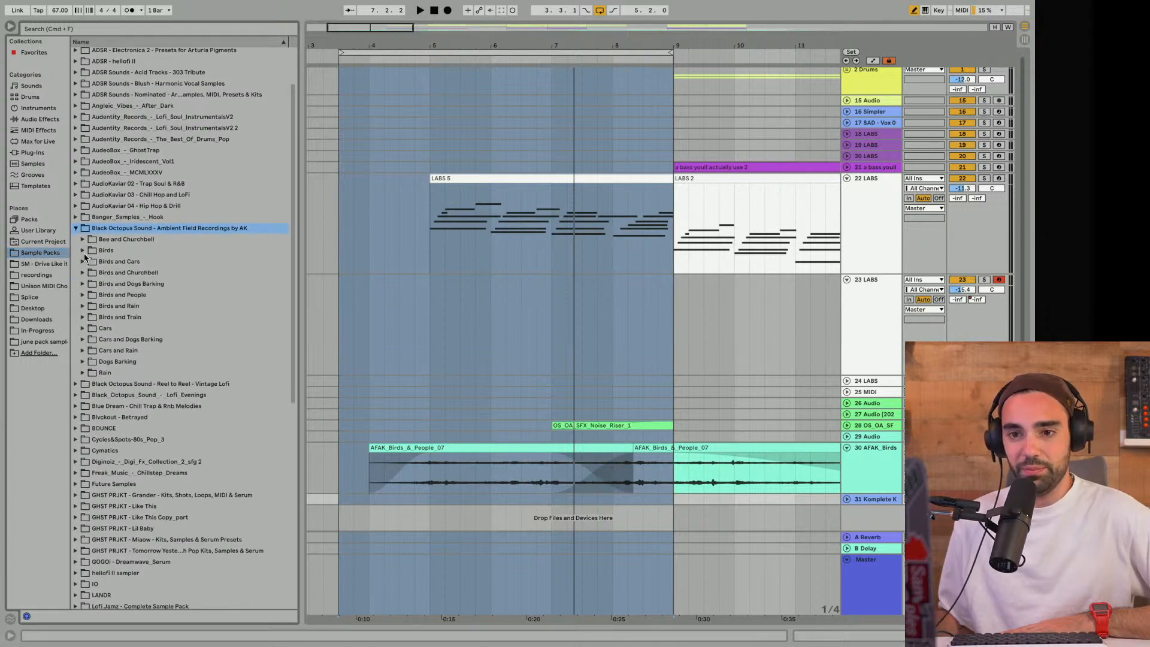
# - Look inside the pack's Birds folder, preview AFAK_Birds_04.wav, collapse the folder and hide the browser
pyautogui.click(84, 252)
pyautogui.click(117, 294)
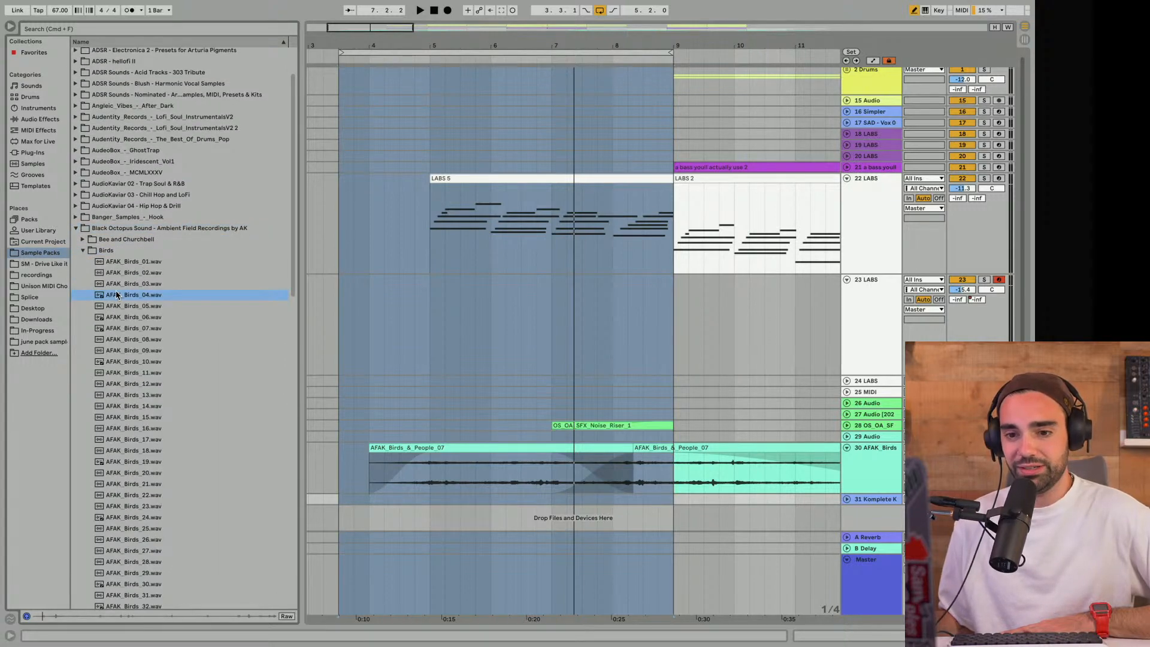
pyautogui.click(83, 250)
pyautogui.scroll(-2, 84, 255)
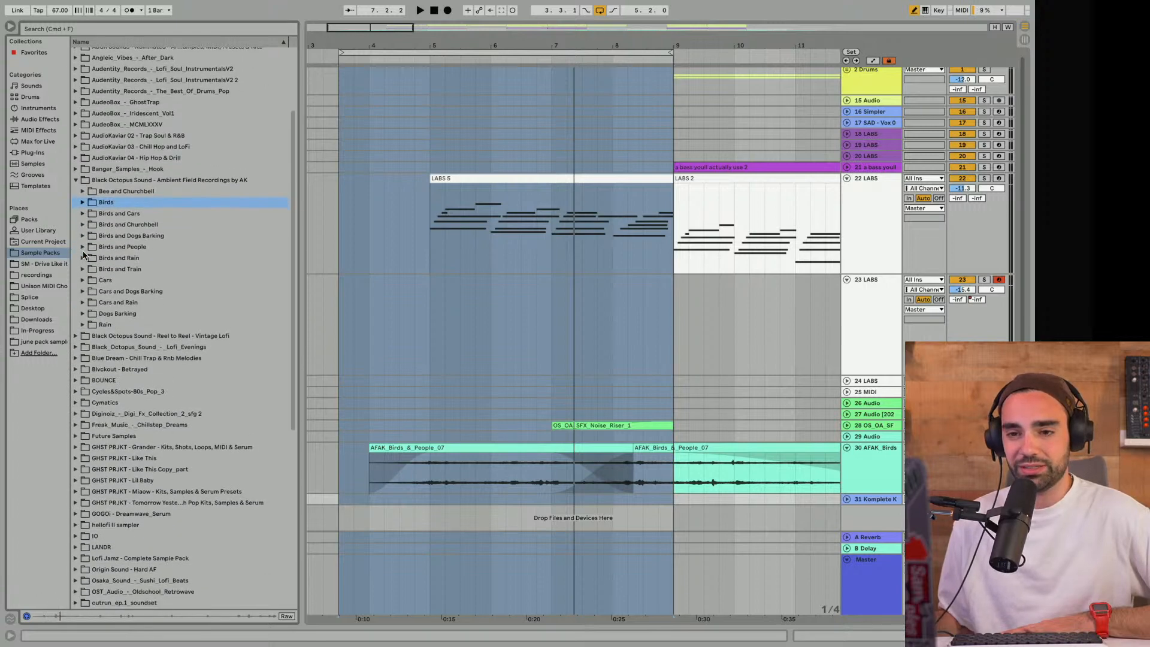
pyautogui.click(11, 28)
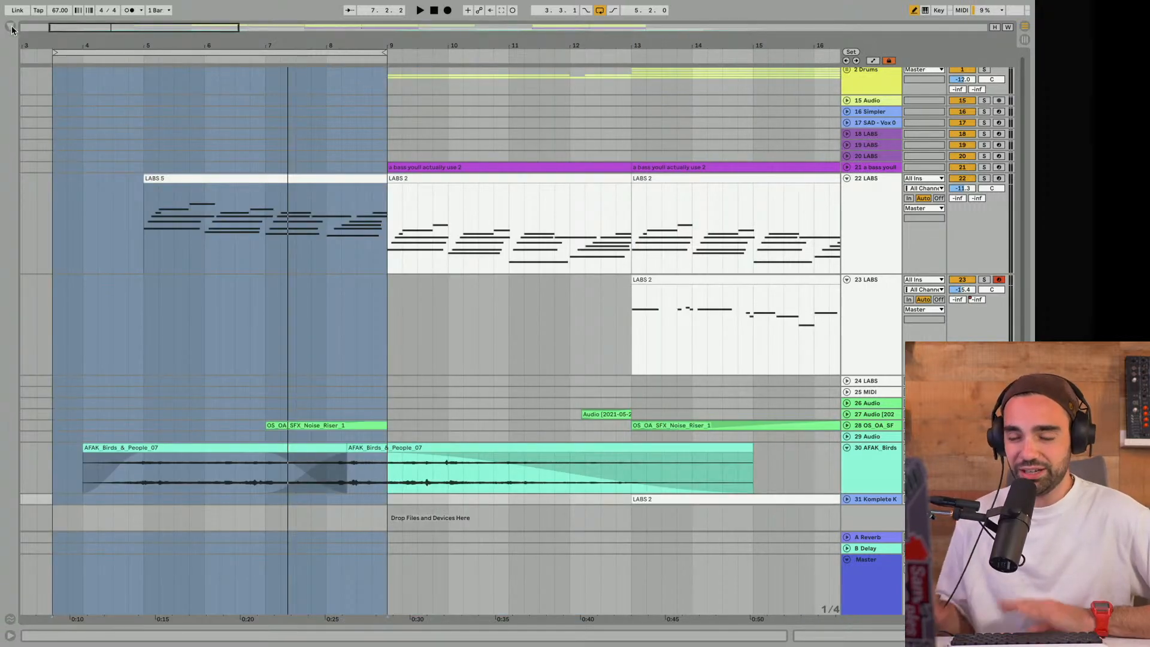
# - Shorten the intro playback loop so it runs from 5.1.1 to 9.1.1 and start playback
pyautogui.click(253, 332)
pyautogui.scroll(1, 252, 339)
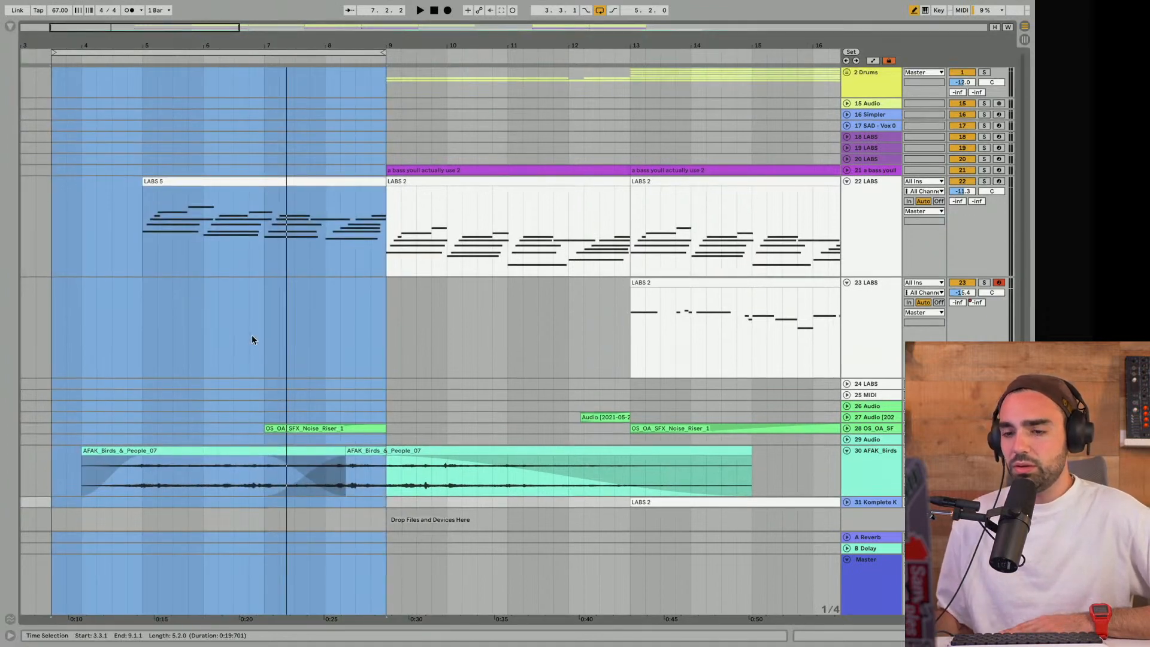
pyautogui.click(89, 53)
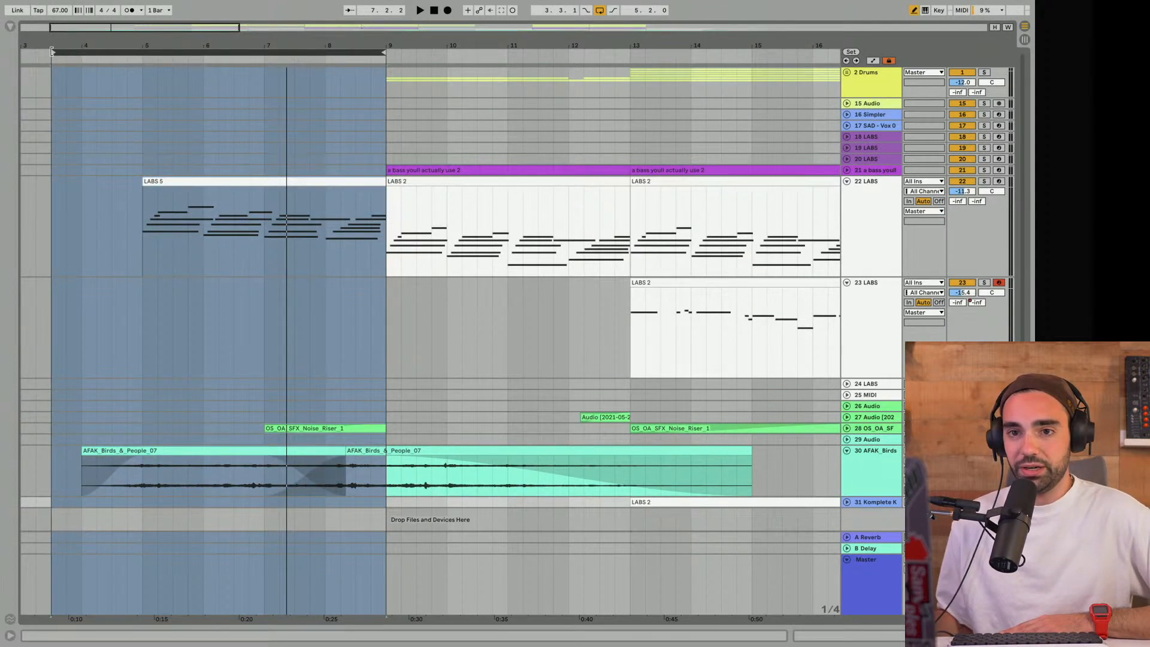
pyautogui.moveTo(52, 53); pyautogui.dragTo(84, 53)
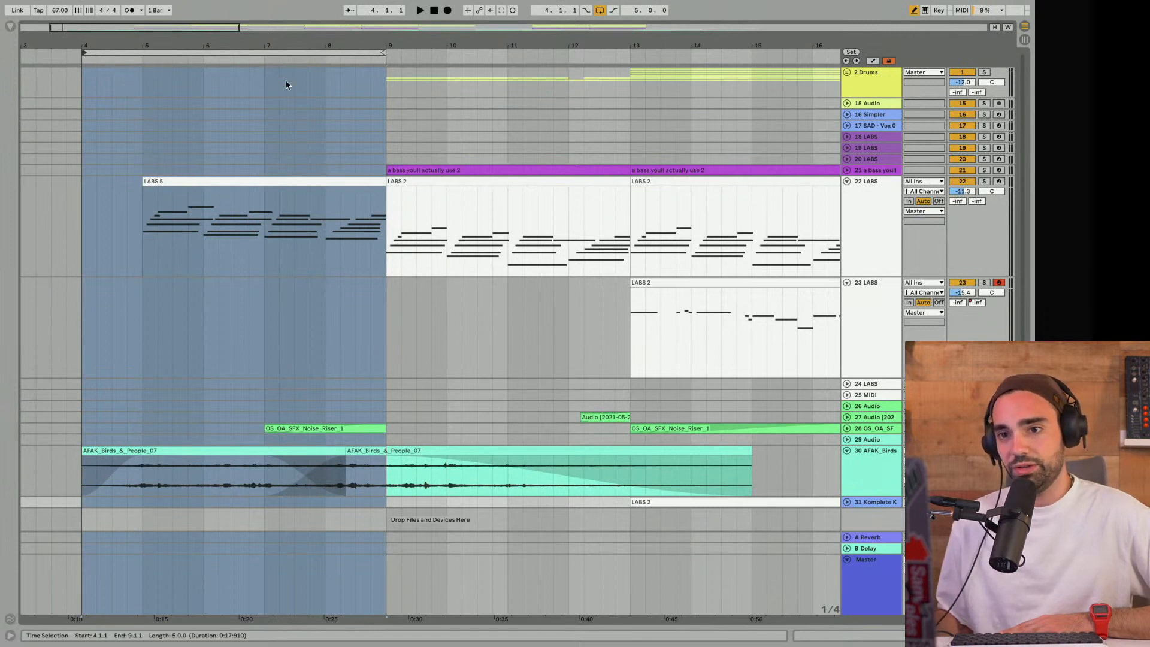
pyautogui.moveTo(84, 53); pyautogui.dragTo(144, 53)
pyautogui.click(85, 430)
pyautogui.press('space')
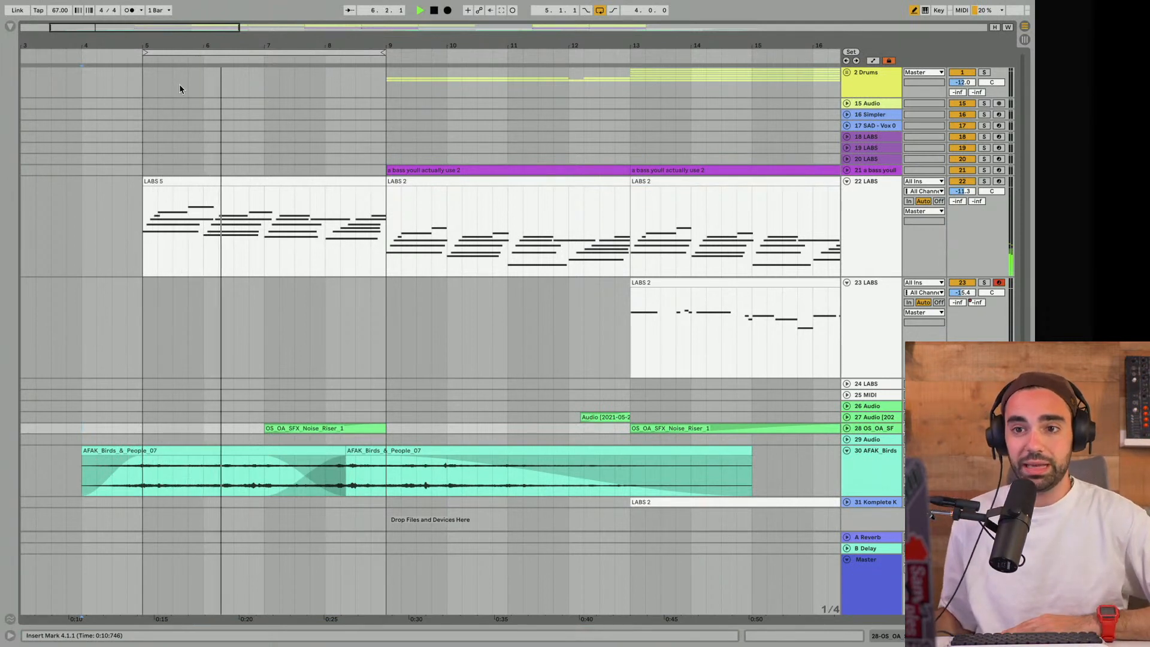
# - Add a locator named INTRO at bar 5 and stop playback
pyautogui.rightClick(143, 59)
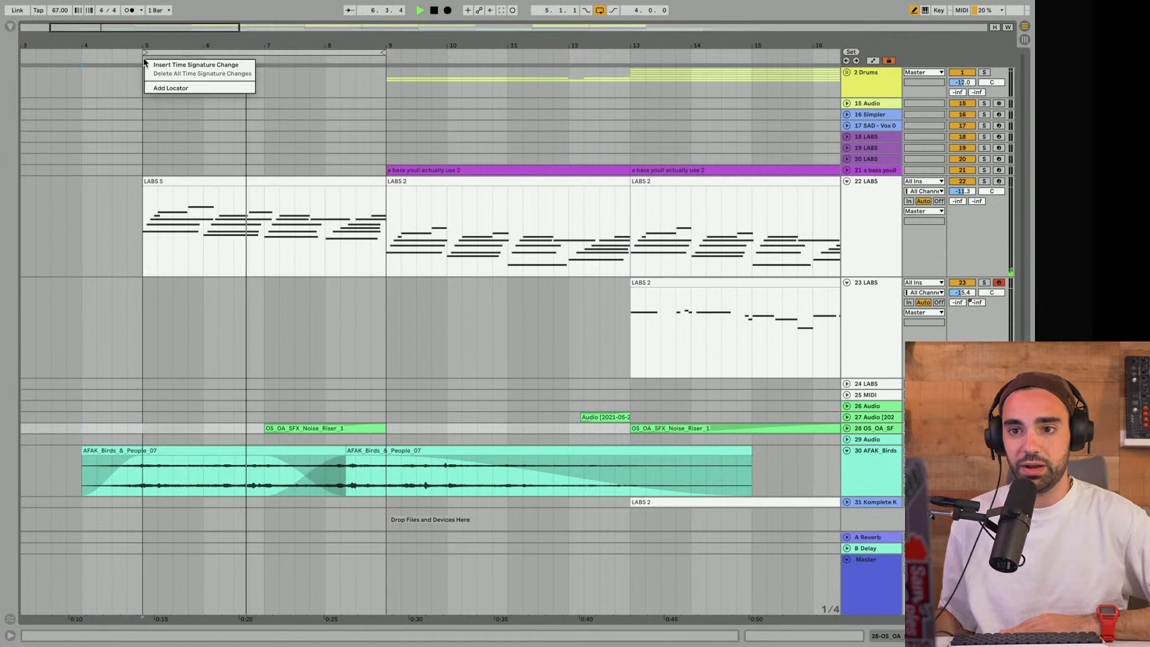
pyautogui.click(170, 88)
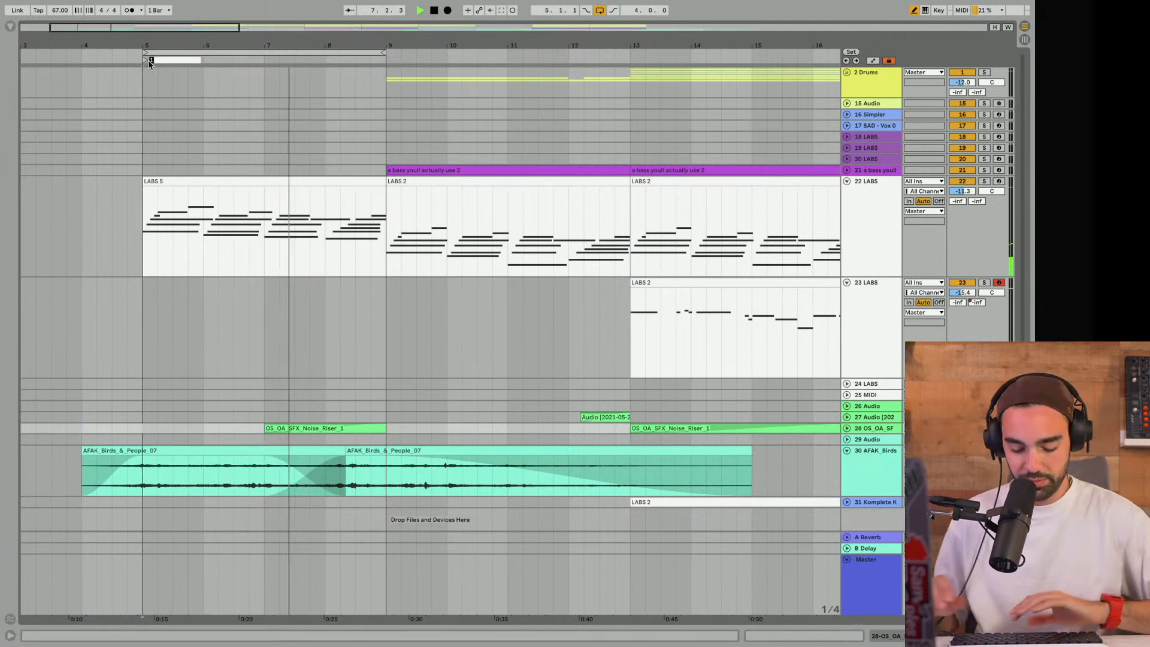
pyautogui.write('INTRO')
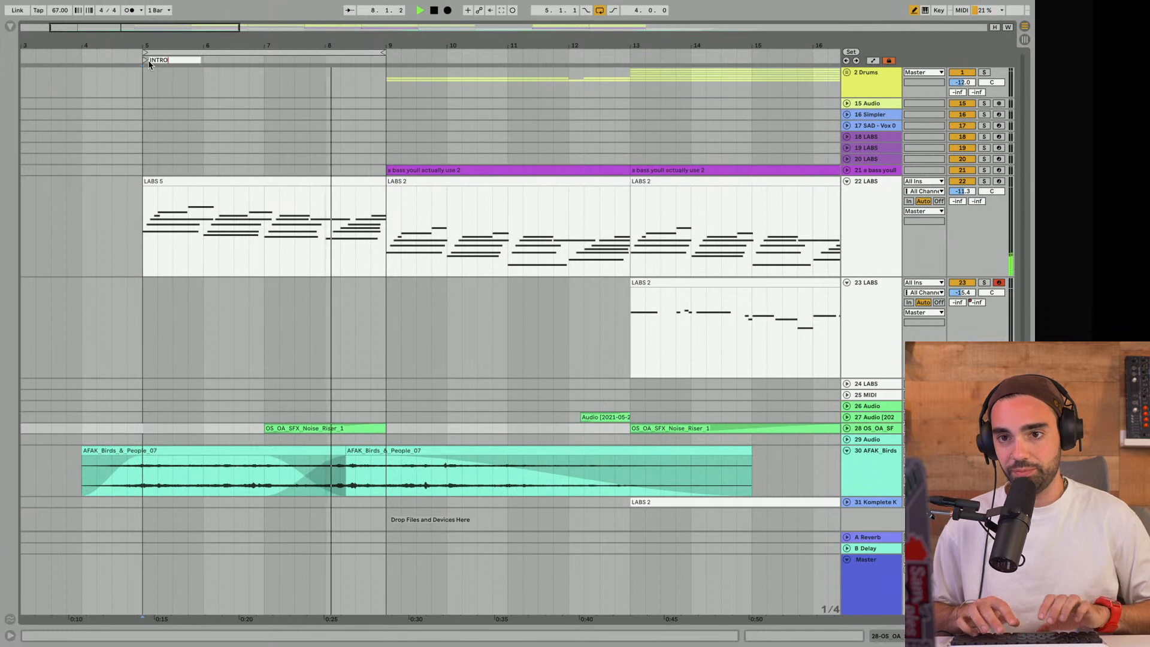
pyautogui.press('Return')
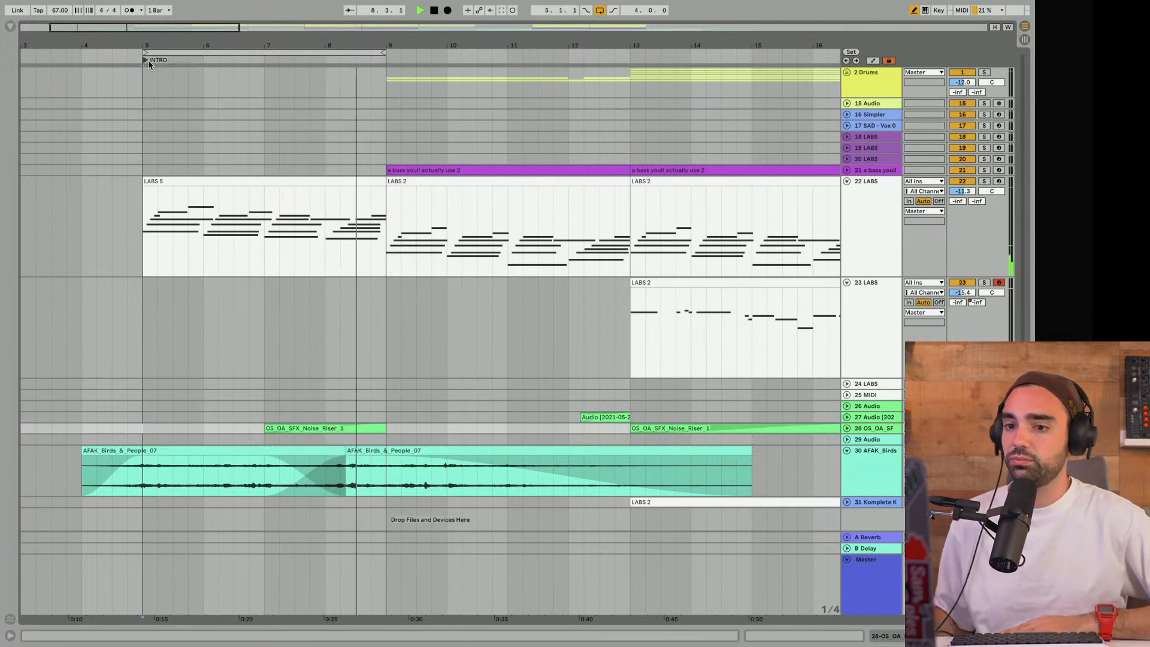
pyautogui.press('space')
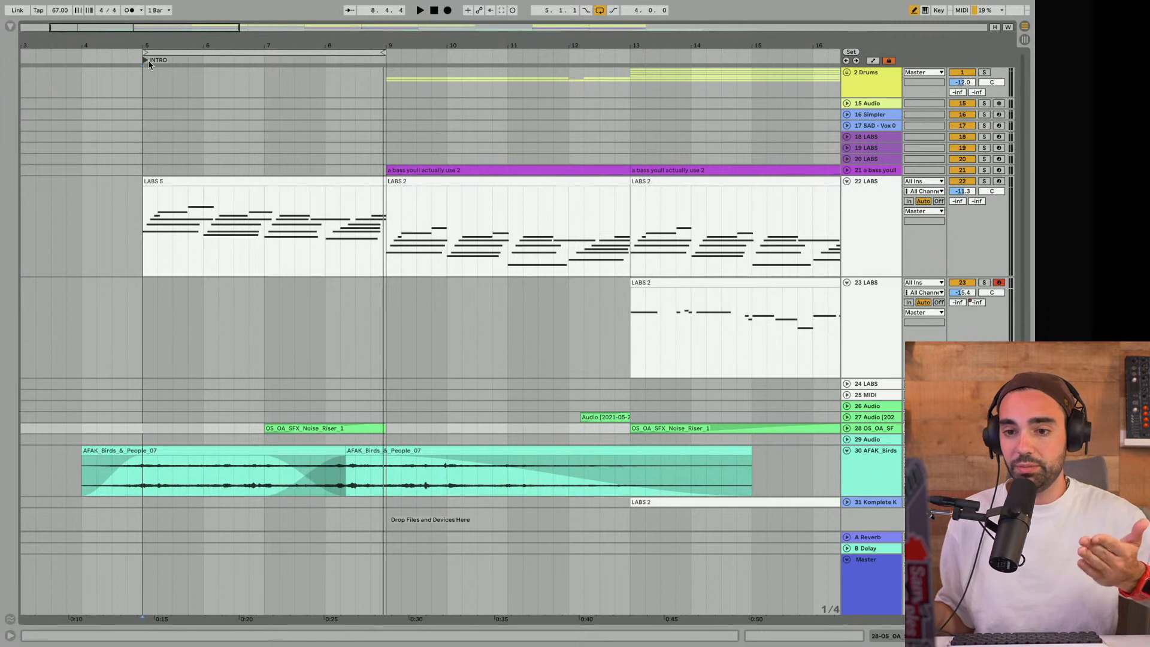
pyautogui.click(149, 60)
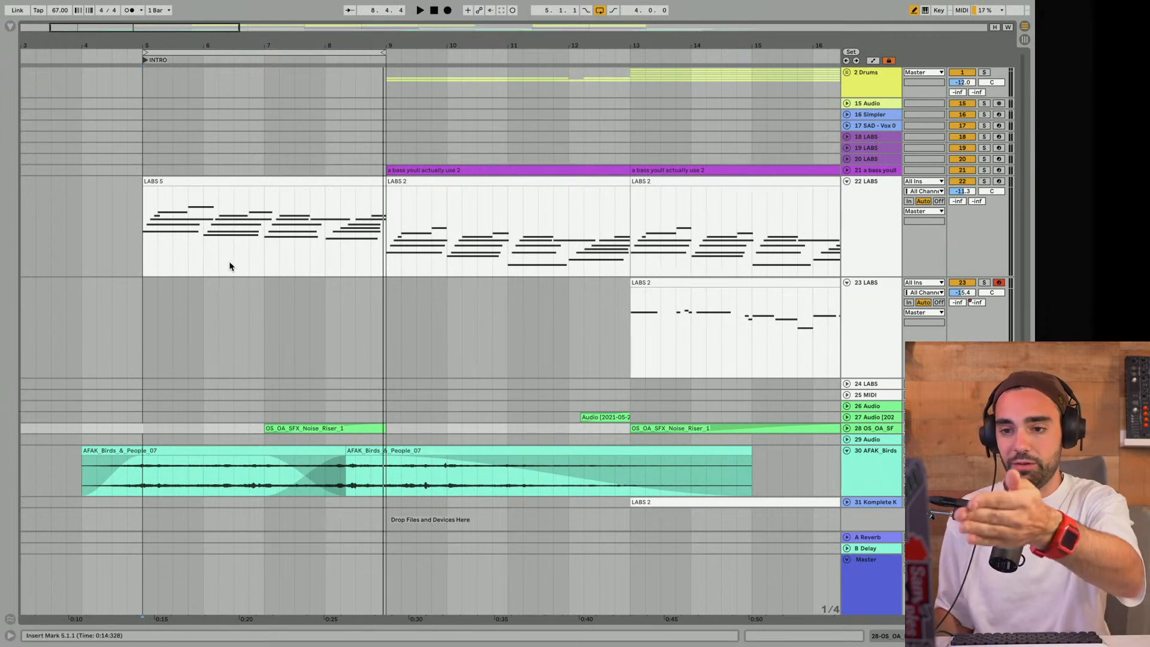
# - Select the first OS_OA_SFX_Noise_Riser_1 clip and unfold track 28 to show its waveform
pyautogui.click(306, 429)
pyautogui.click(846, 428)
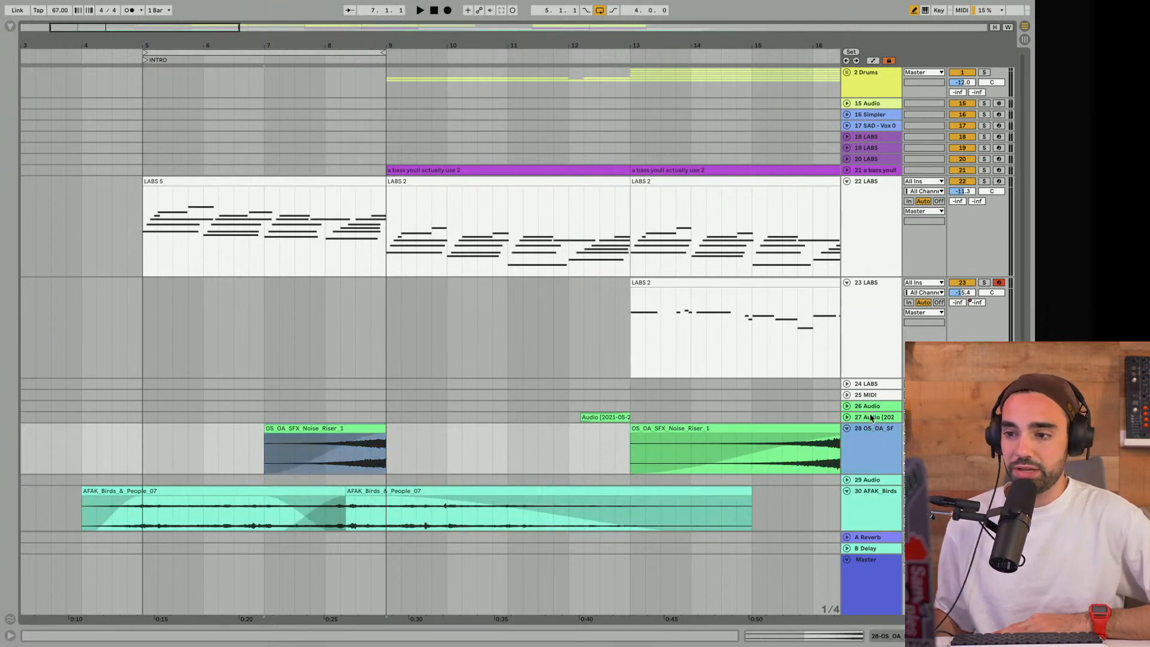
pyautogui.click(873, 434)
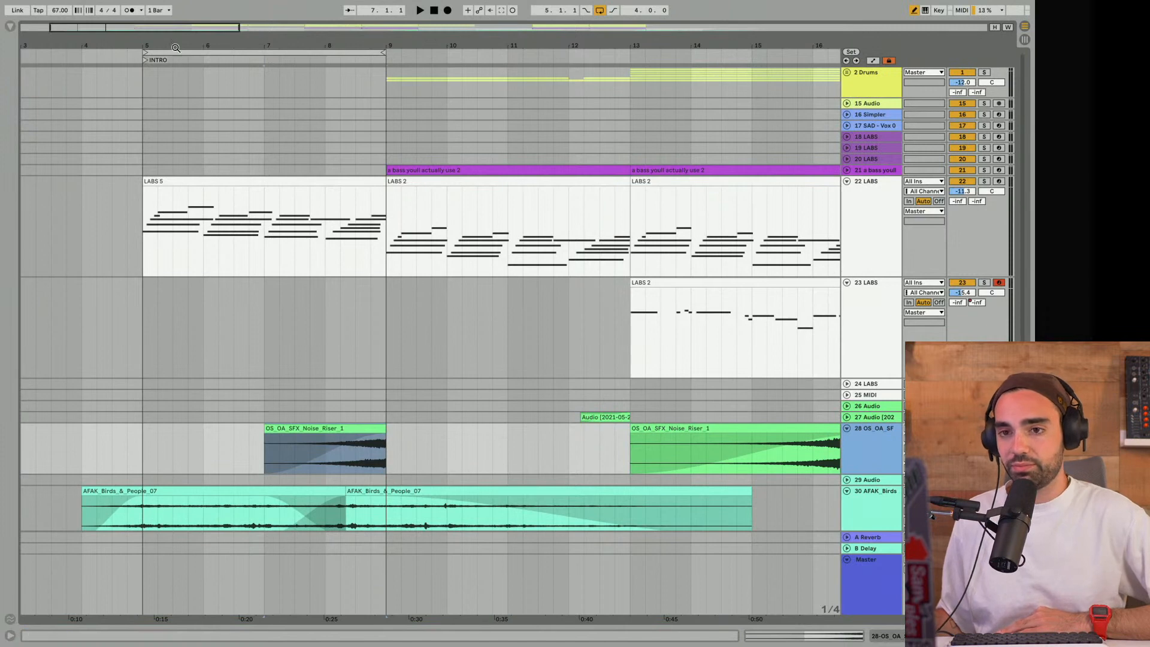
# - Audition other sections by moving the four-bar loop to 13.1.1, back to 5.1.1 and on to 9.1.1
pyautogui.moveTo(184, 47); pyautogui.dragTo(368, 72)
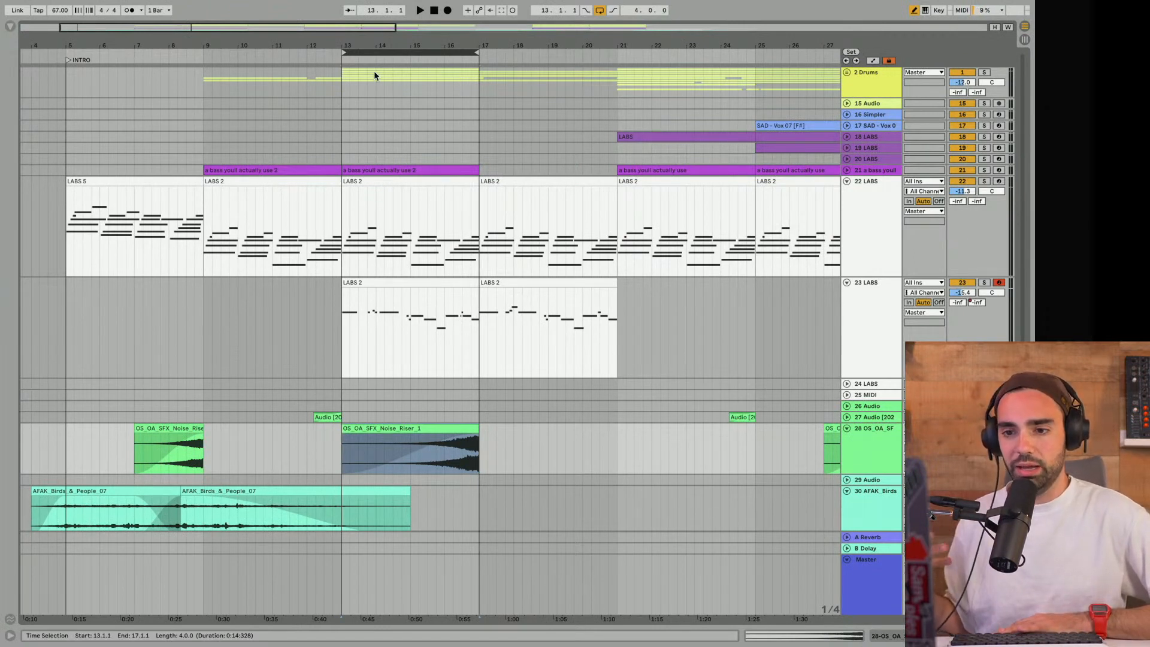
pyautogui.press('space')
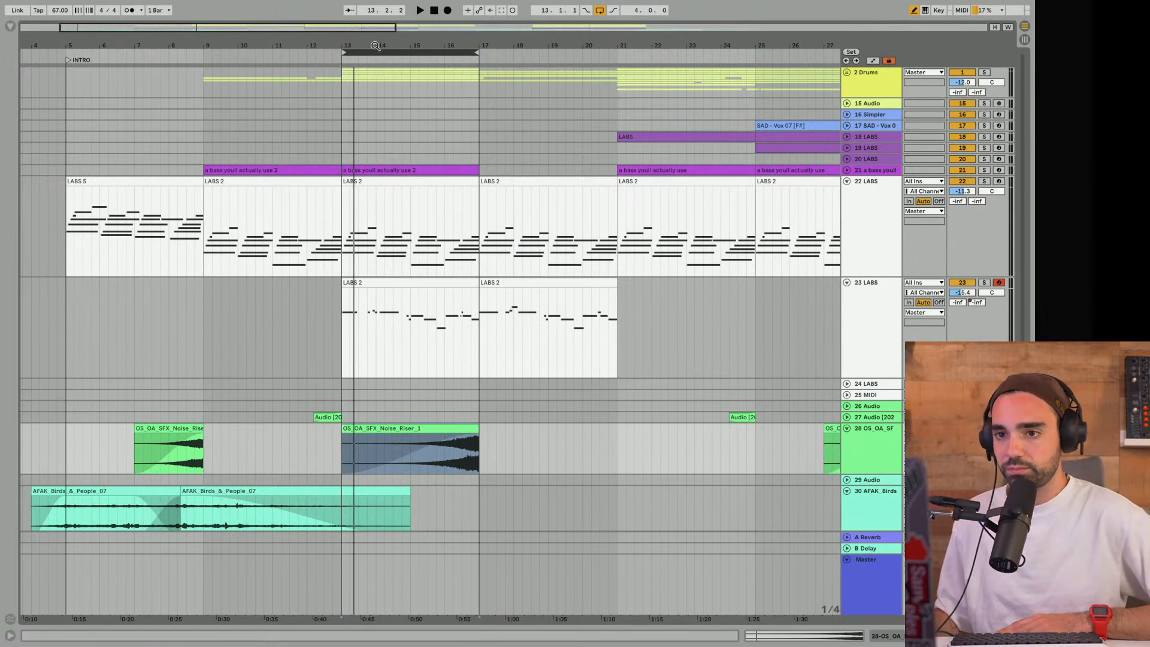
pyautogui.moveTo(370, 53); pyautogui.dragTo(96, 40)
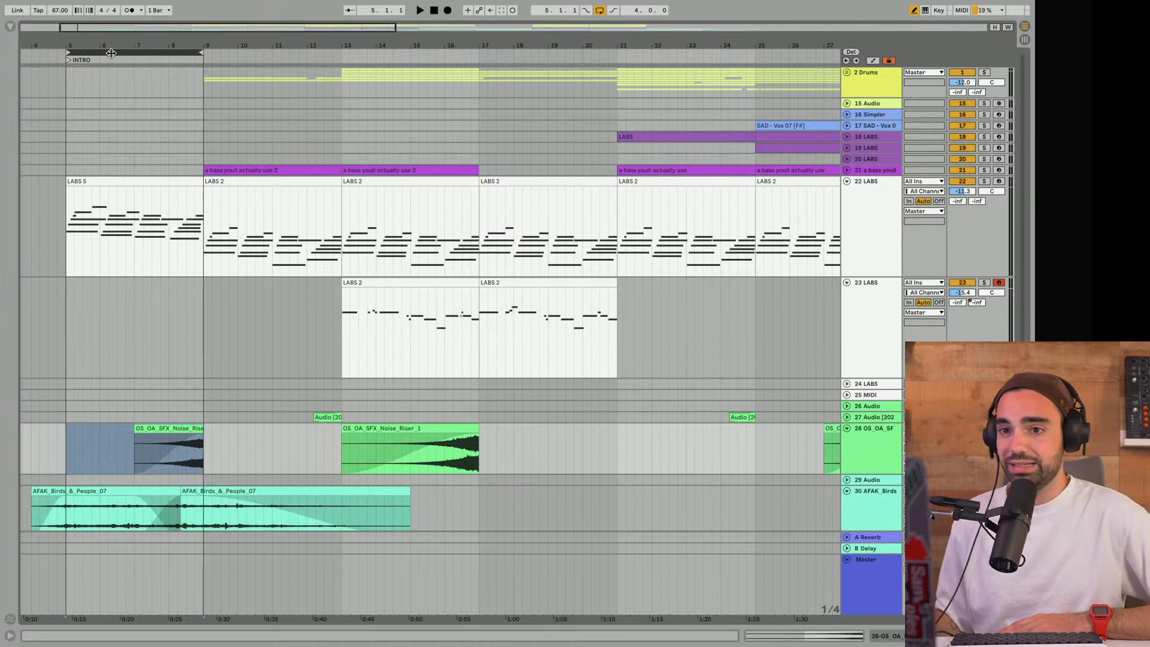
pyautogui.moveTo(126, 54); pyautogui.dragTo(251, 59)
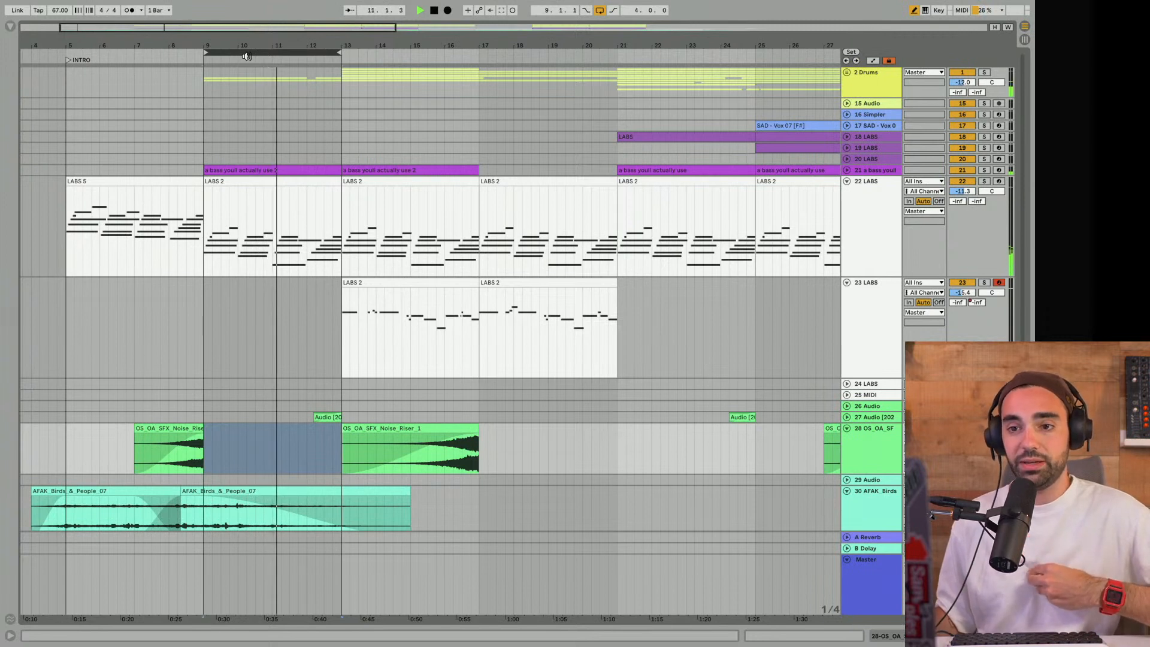
# - Return the loop to 5.1.1, solo the 22 LABS track and play its intro chords
pyautogui.click(255, 168)
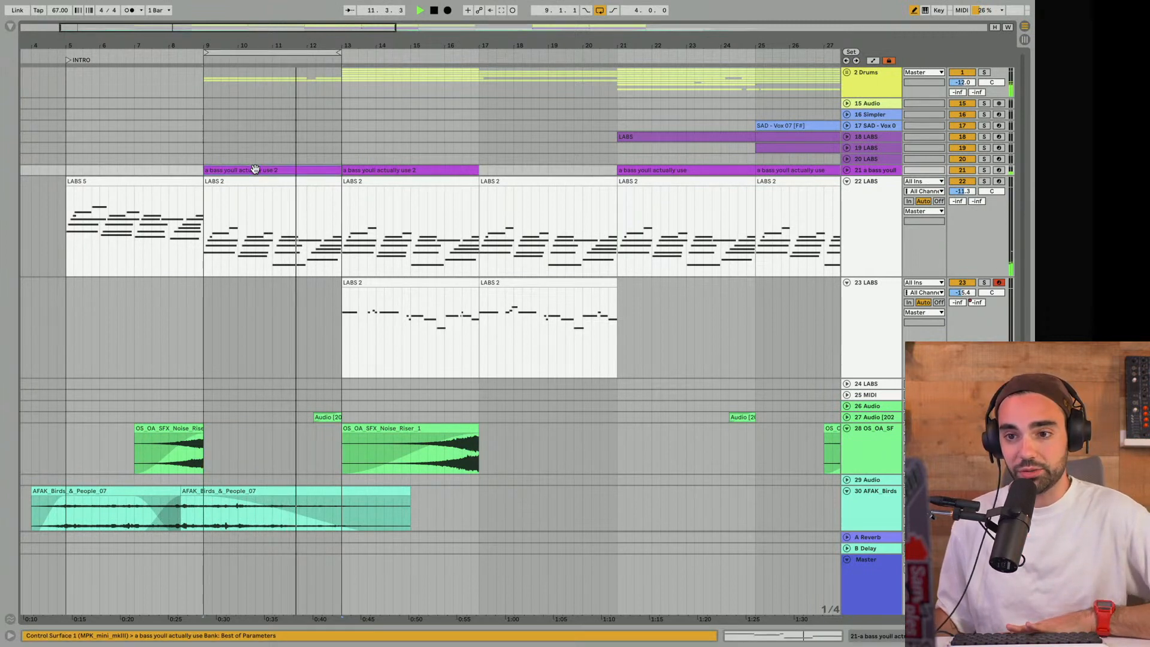
pyautogui.click(136, 180)
pyautogui.moveTo(252, 51); pyautogui.dragTo(116, 76)
pyautogui.click(967, 181)
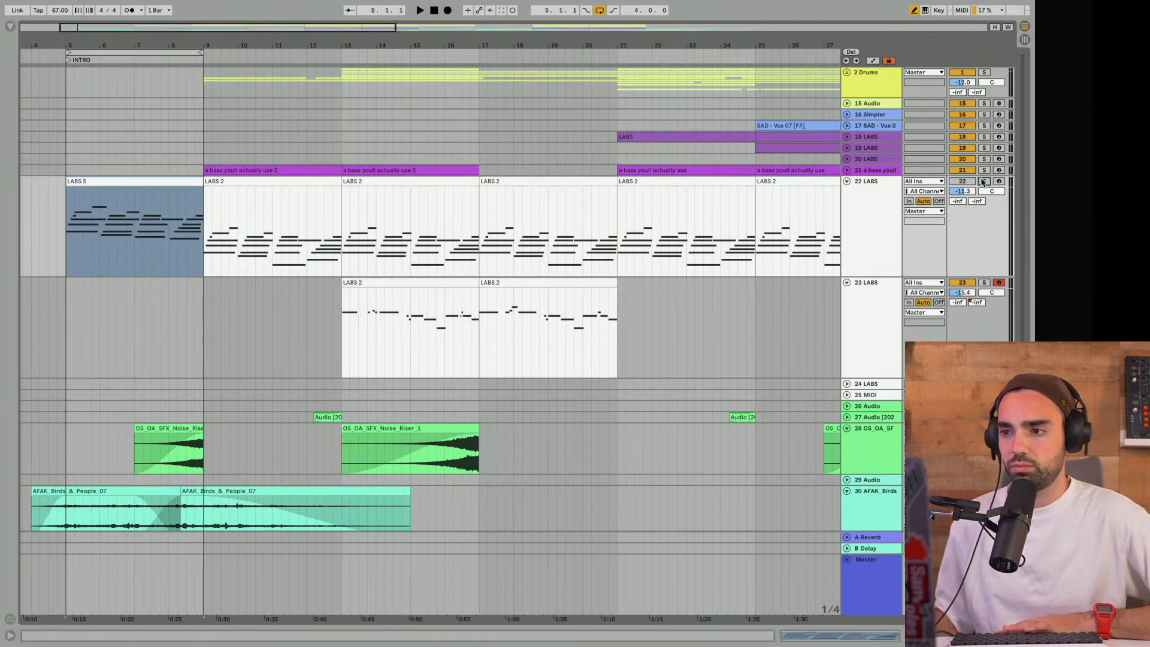
pyautogui.click(984, 181)
pyautogui.press('space')
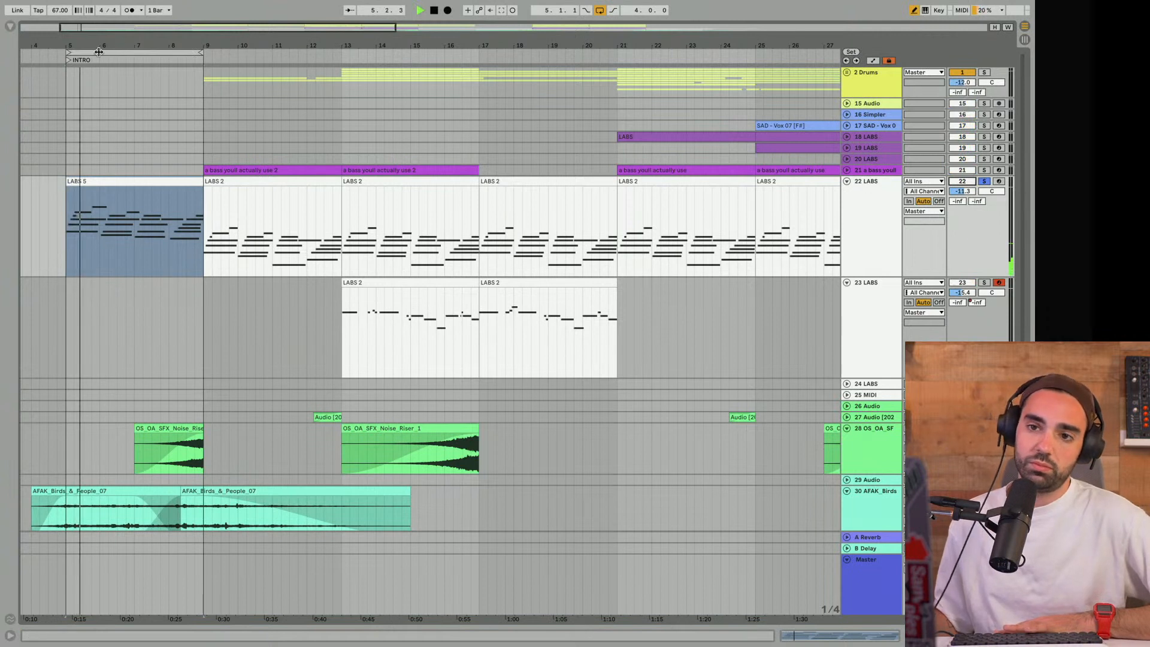
# - Move the loop to 9.1.1, listen to the soloed LABS 2 chords and stop playback
pyautogui.press('space')
pyautogui.moveTo(99, 52); pyautogui.dragTo(235, 53)
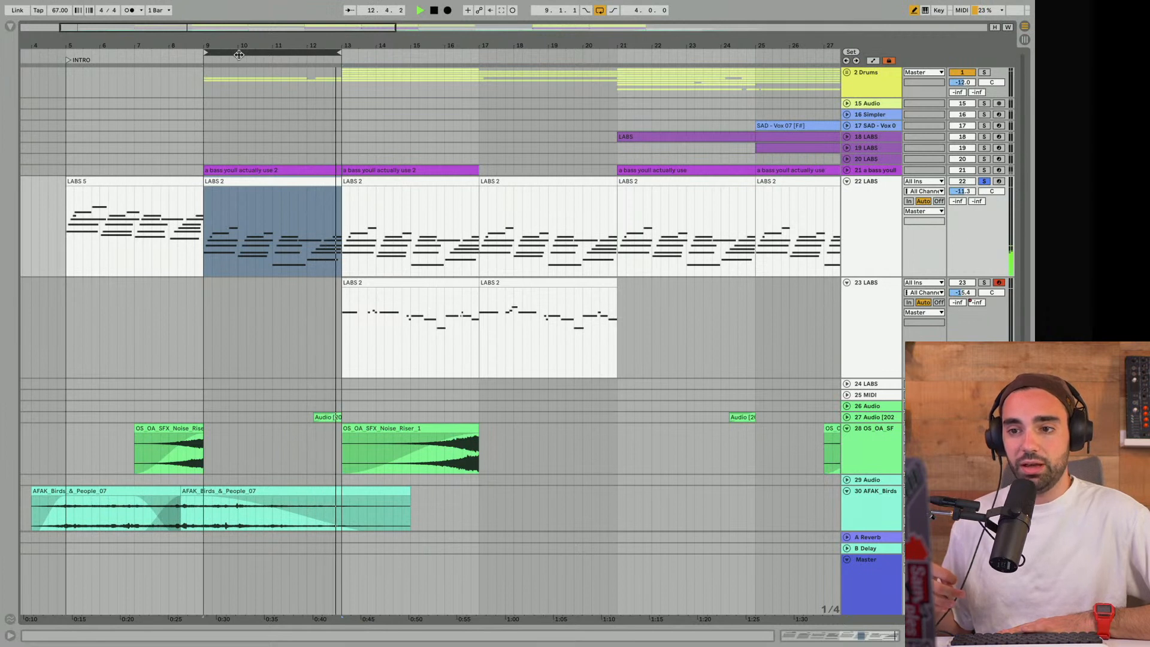
pyautogui.press('space')
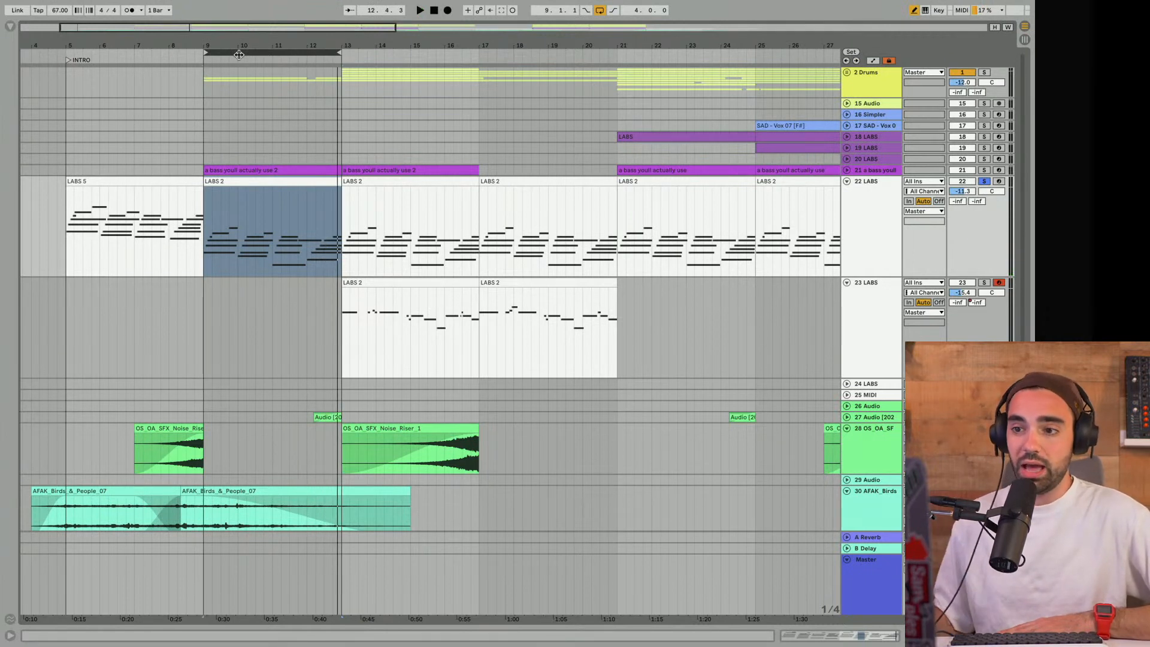
# - Colour the LABS 5 intro clip and the LABS 2 clip at bar 29 on track 22 yellow
pyautogui.moveTo(240, 47); pyautogui.dragTo(238, 24)
pyautogui.click(137, 182)
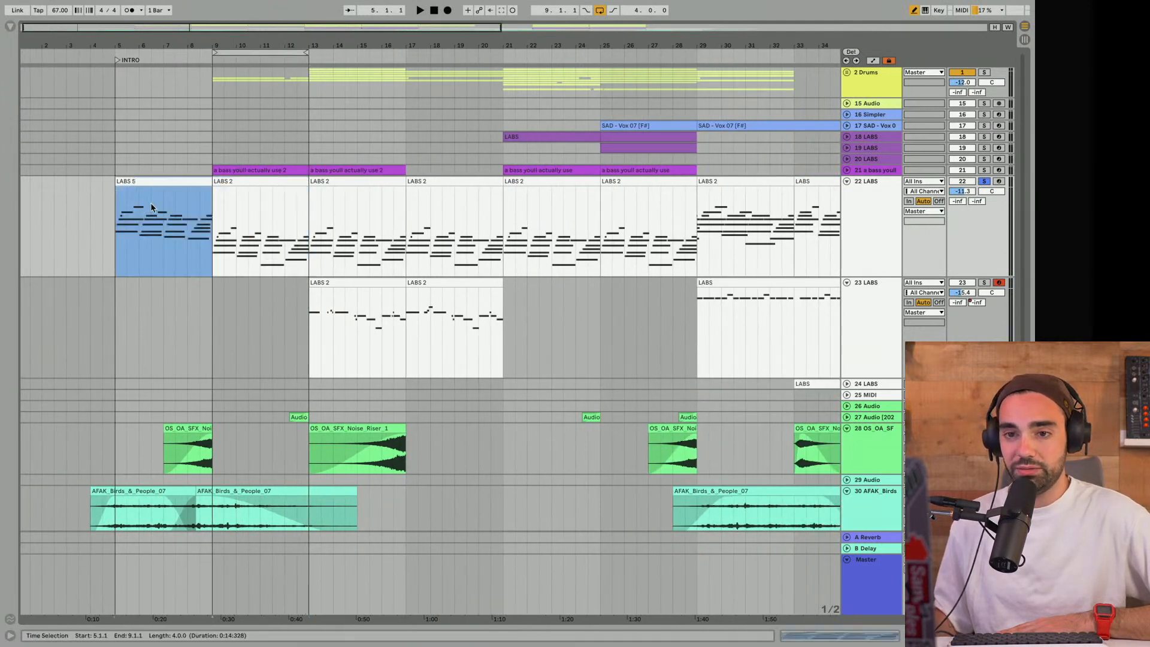
pyautogui.rightClick(136, 184)
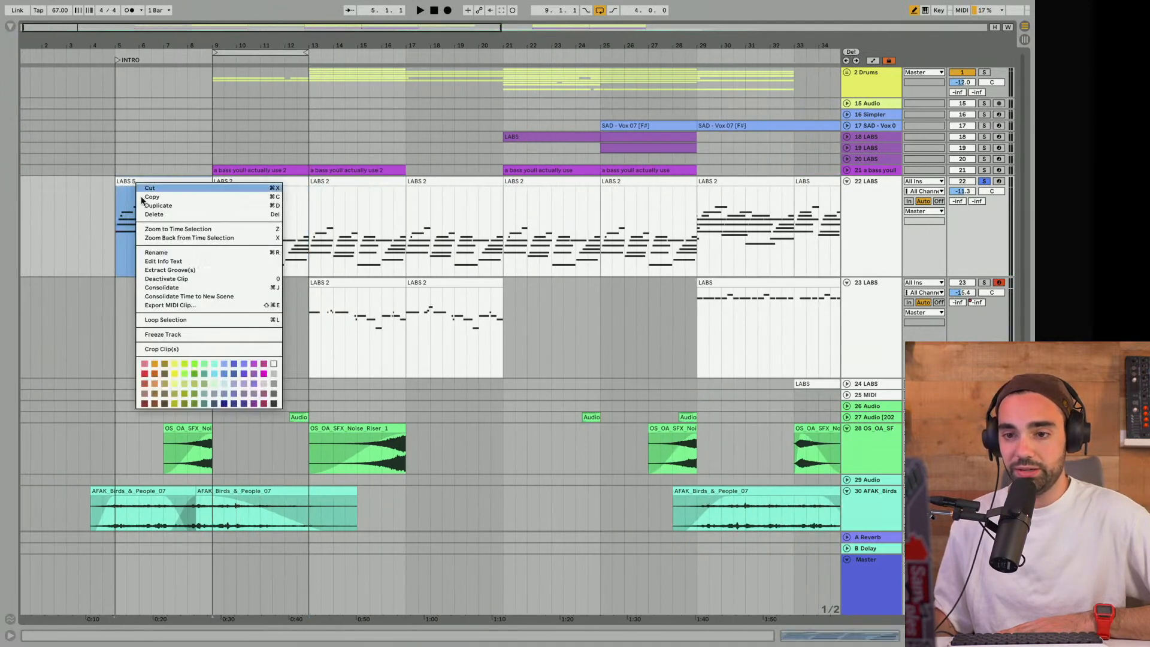
pyautogui.click(174, 373)
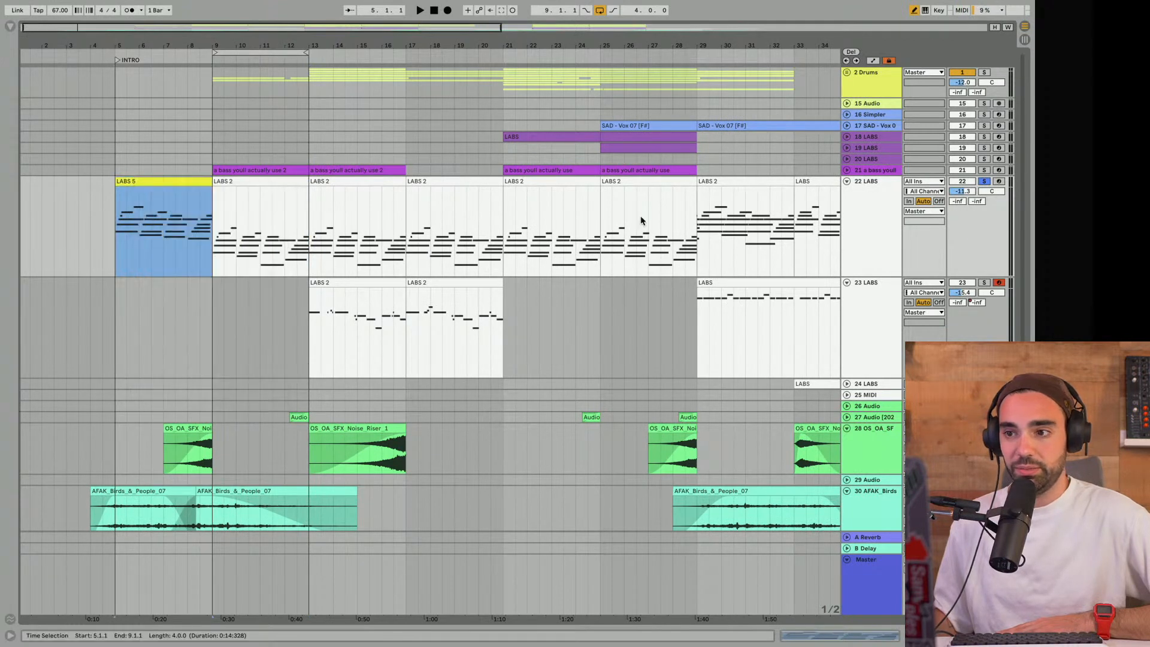
pyautogui.click(731, 185)
pyautogui.rightClick(731, 185)
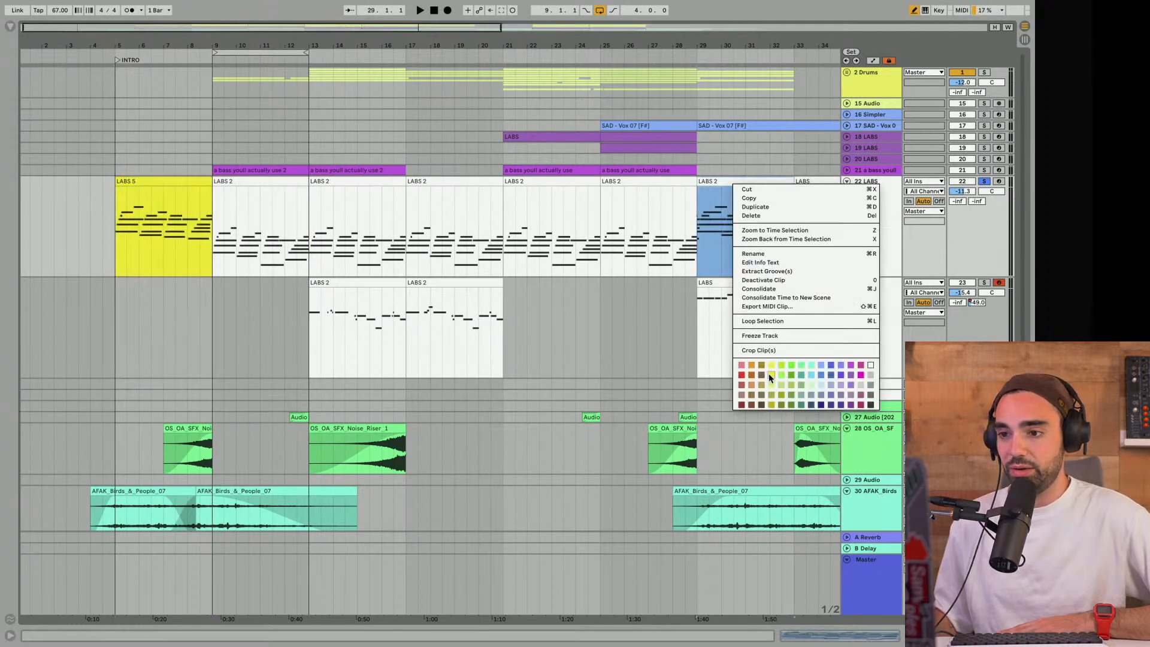
pyautogui.click(770, 375)
# - Colour the LABS clips at bars 33 and 45 on track 22 yellow
pyautogui.hscroll(5, 731, 192)
pyautogui.click(725, 187)
pyautogui.rightClick(719, 186)
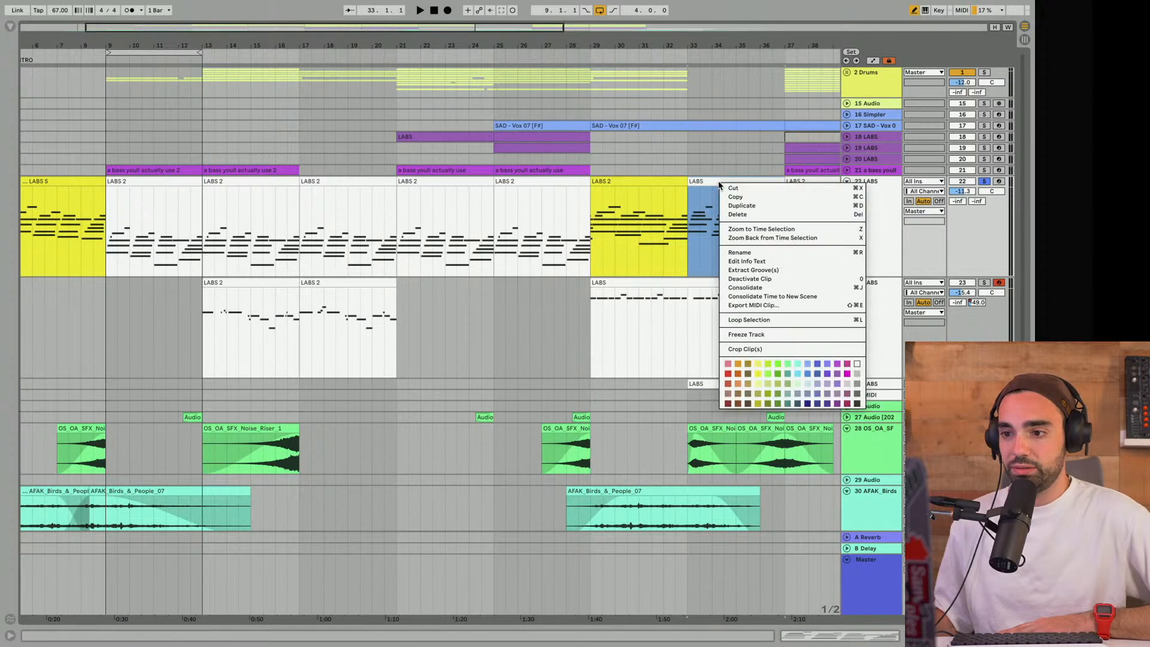
pyautogui.click(765, 365)
pyautogui.hscroll(10, 709, 252)
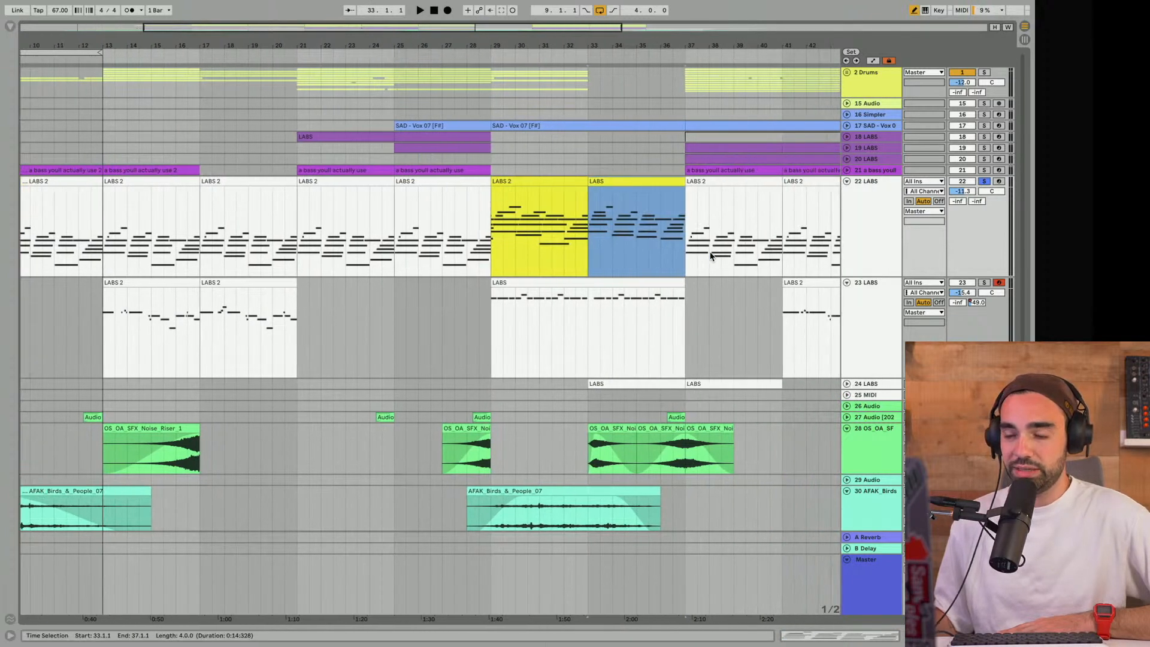
pyautogui.rightClick(706, 183)
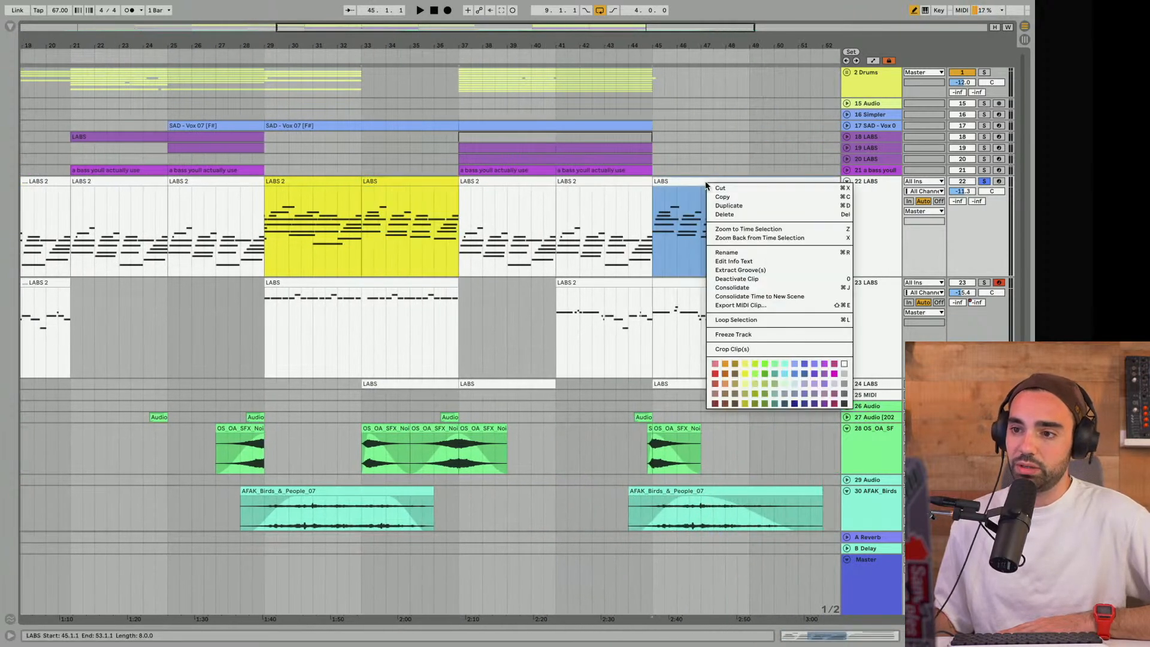
pyautogui.click(746, 374)
pyautogui.hscroll(-14, 630, 310)
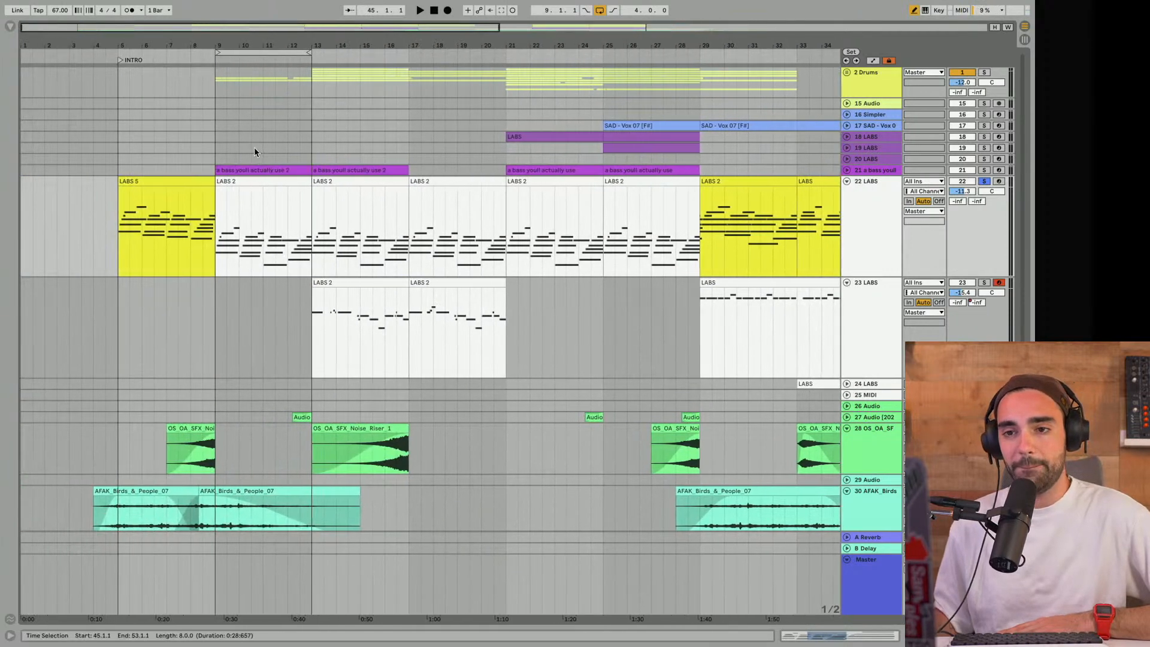
# - Add a locator at bar 9 and name it "Verse 1"
pyautogui.click(216, 61)
pyautogui.rightClick(216, 61)
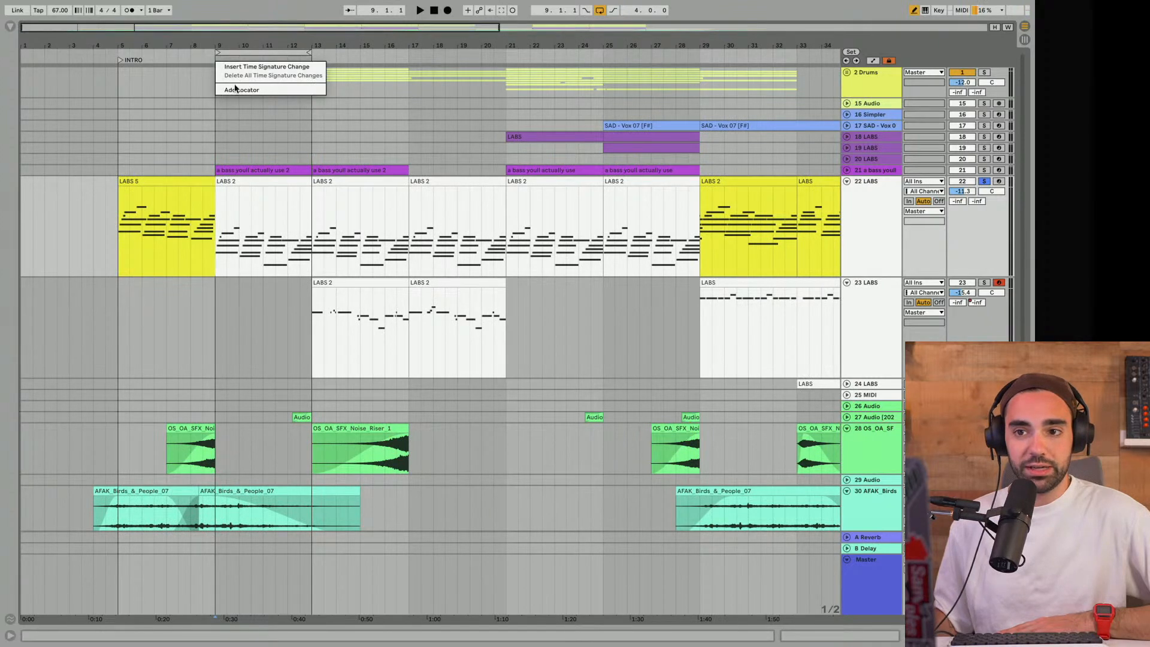
pyautogui.click(236, 90)
pyautogui.press('super+r')
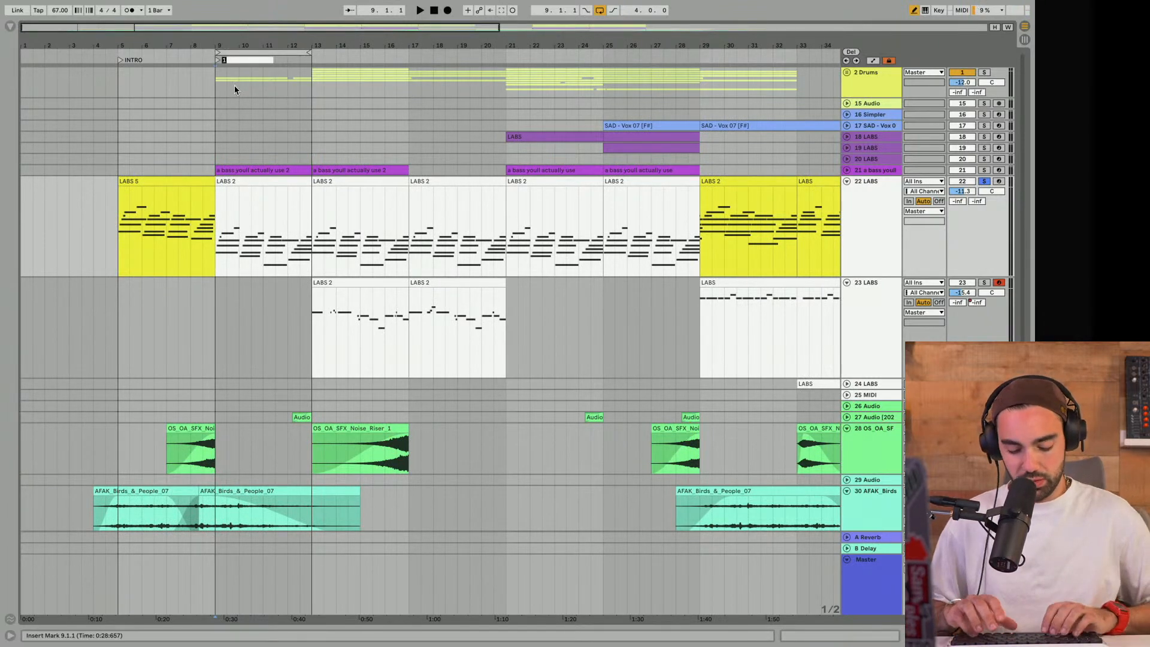
pyautogui.write('Verse')
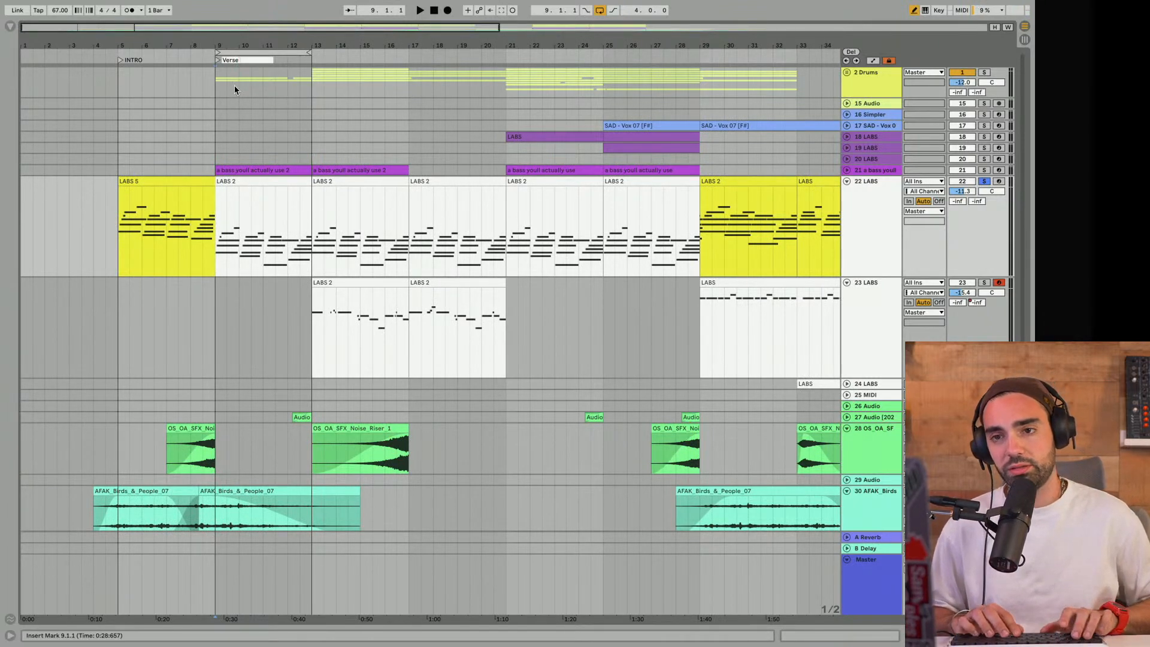
pyautogui.write(' 1')
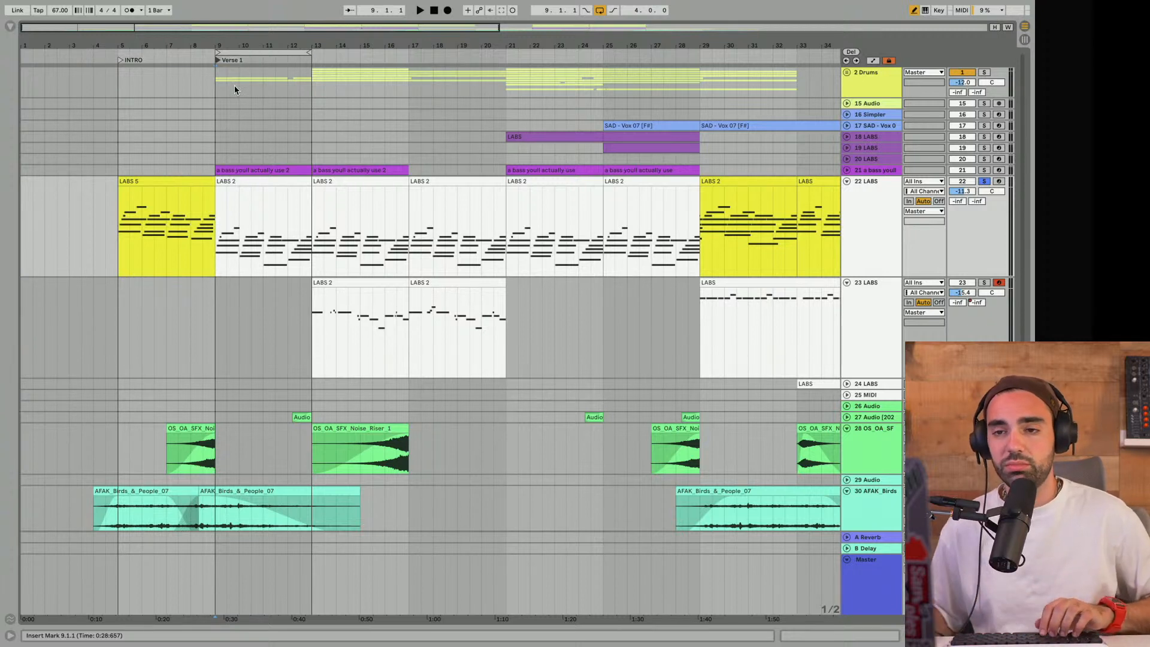
# - Play the looped Verse 1 section from bar 9 and take the 22 LABS track out of solo
pyautogui.click(228, 52)
pyautogui.press('space')
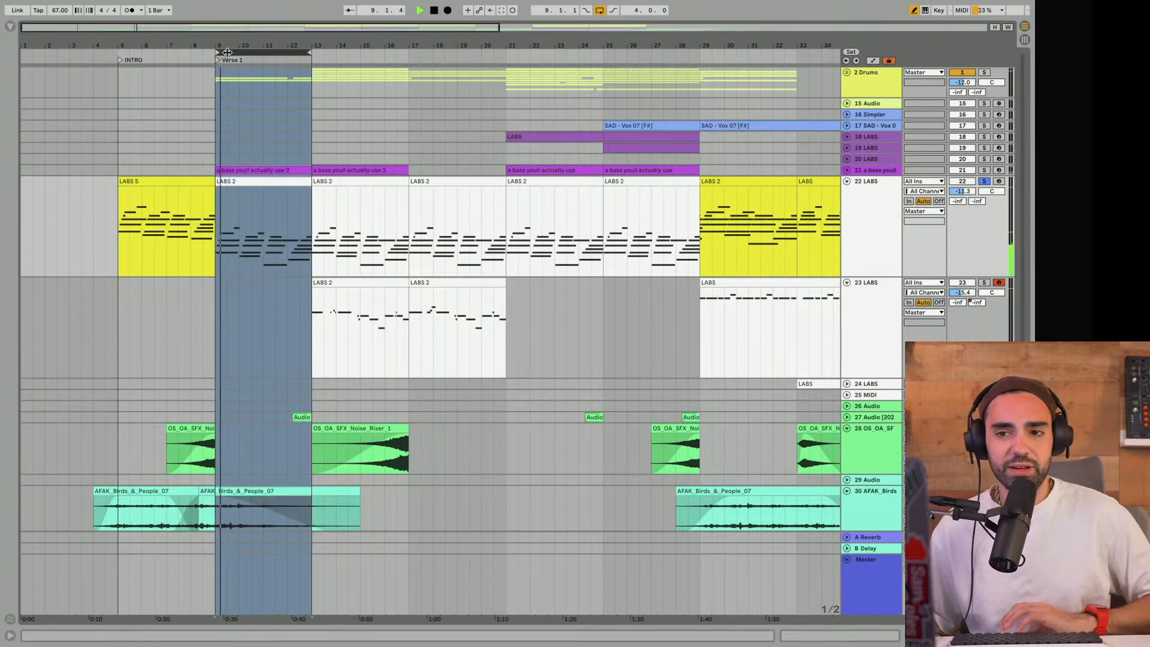
pyautogui.click(983, 181)
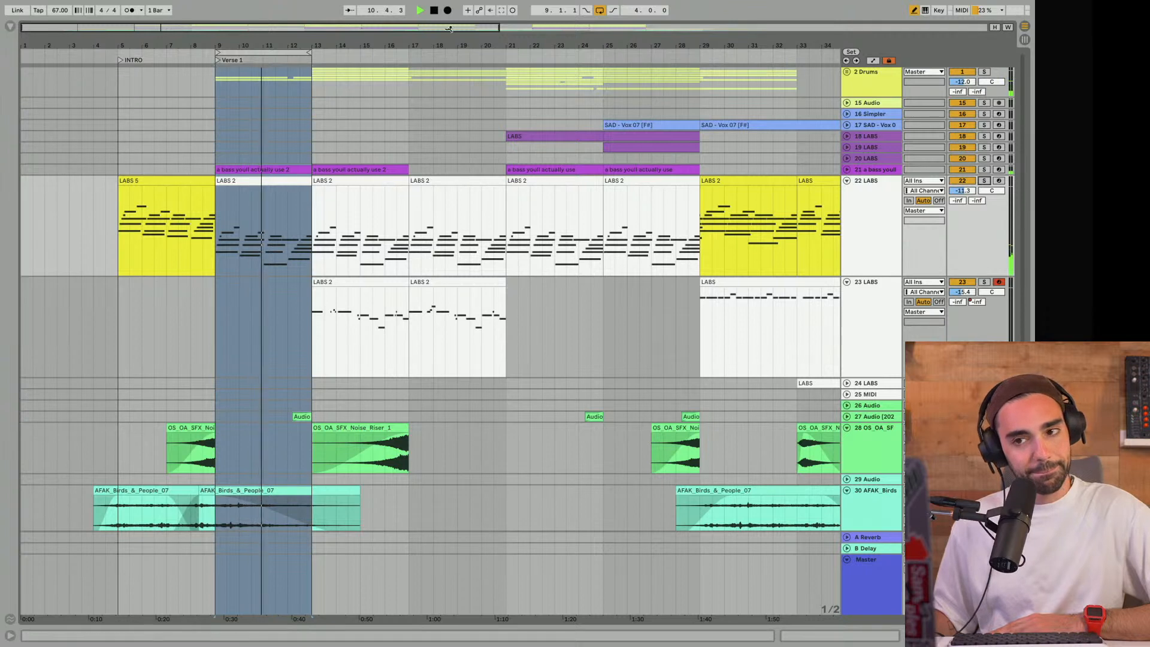
# - Move the loop to 13.1.1 and listen to that section, singling out its chord and bass clips
pyautogui.moveTo(275, 53); pyautogui.dragTo(360, 49)
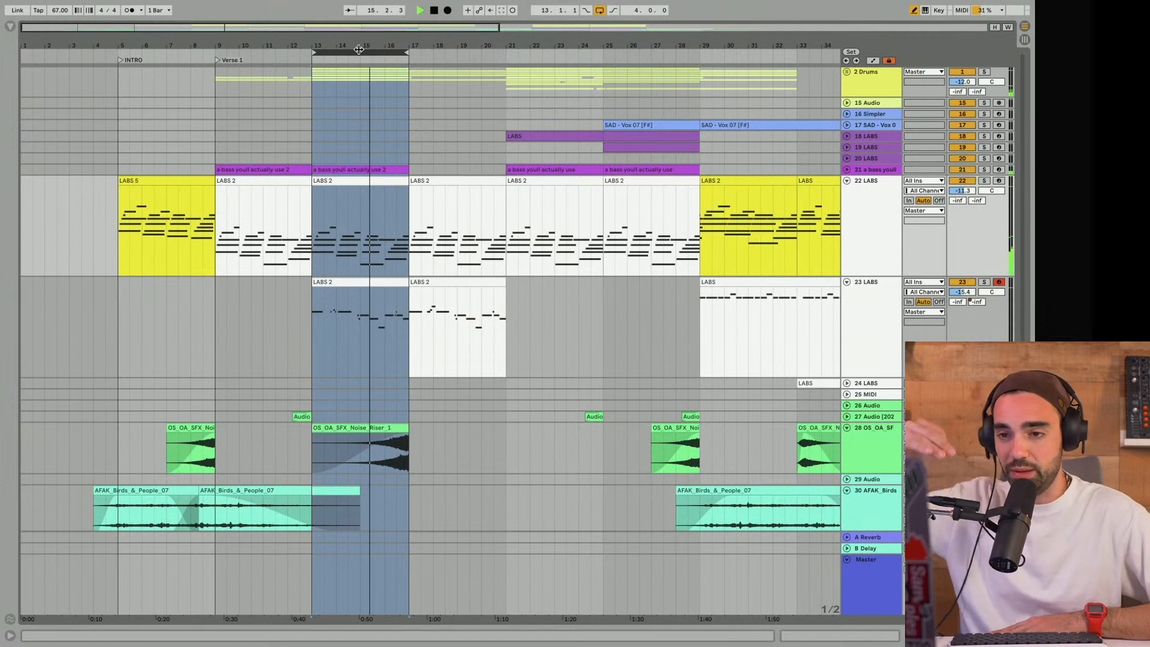
pyautogui.click(334, 181)
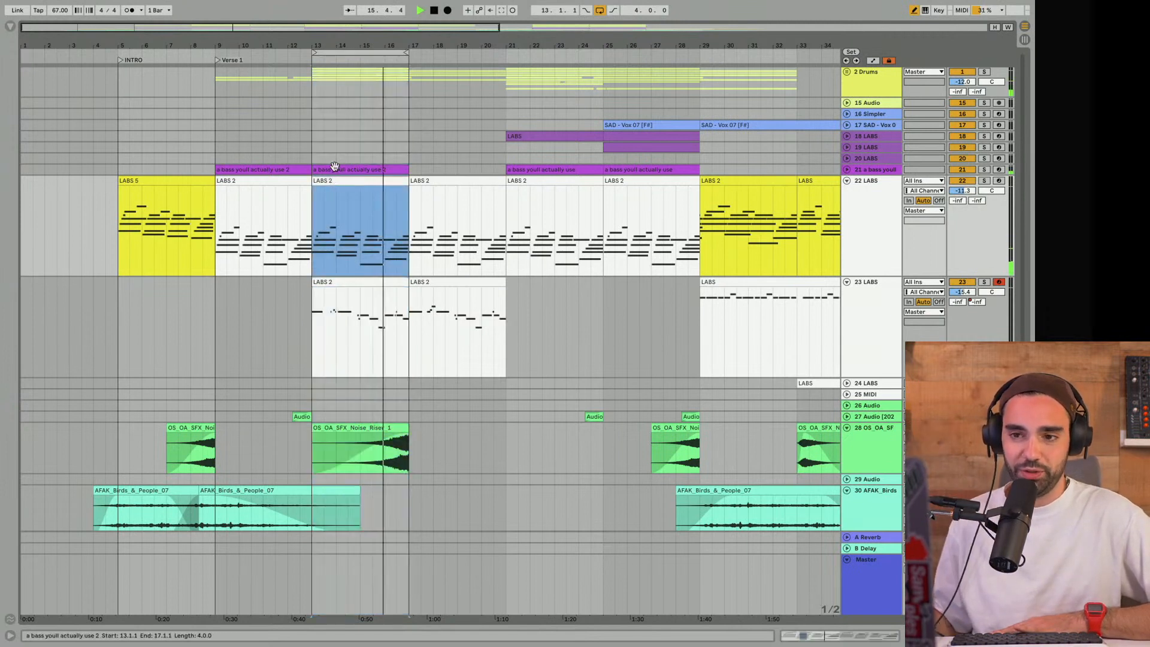
pyautogui.click(334, 168)
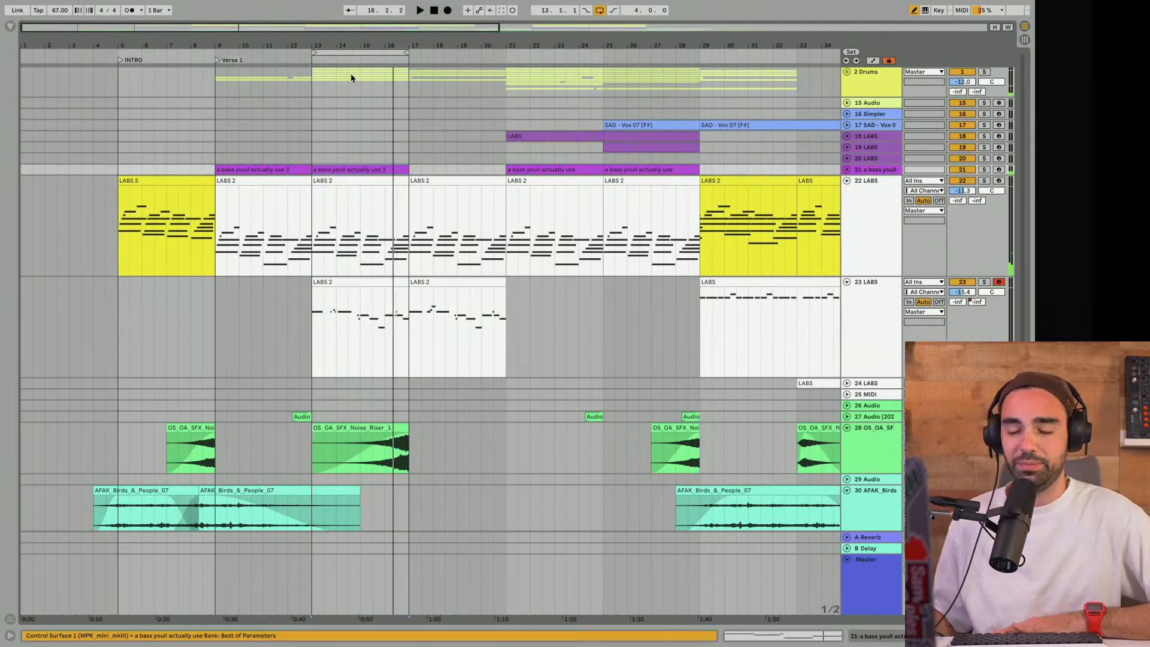
# - Add a locator at bar 13 and rename it "Verse 1a"
pyautogui.rightClick(315, 60)
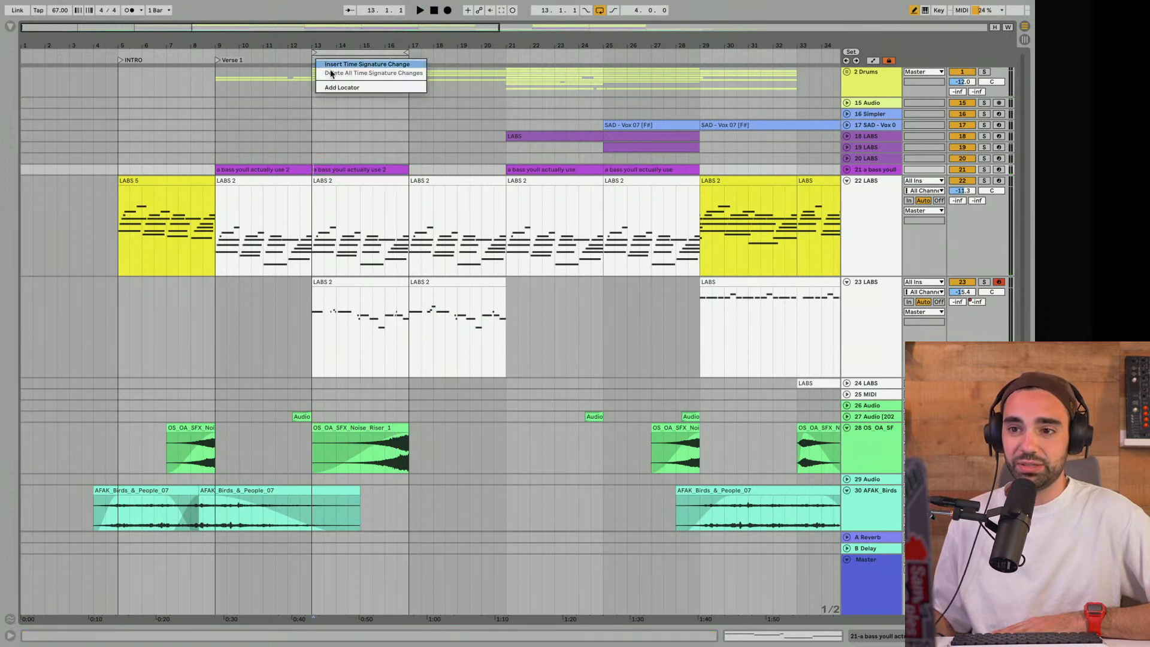
pyautogui.click(339, 87)
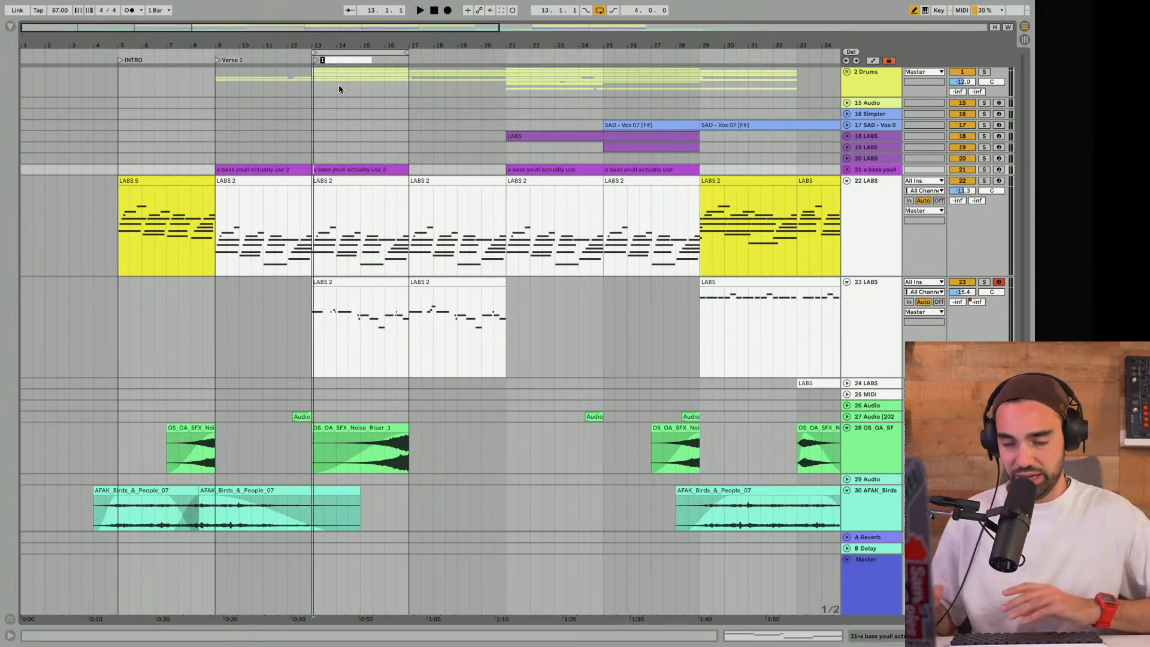
pyautogui.moveTo(317, 61); pyautogui.dragTo(313, 62)
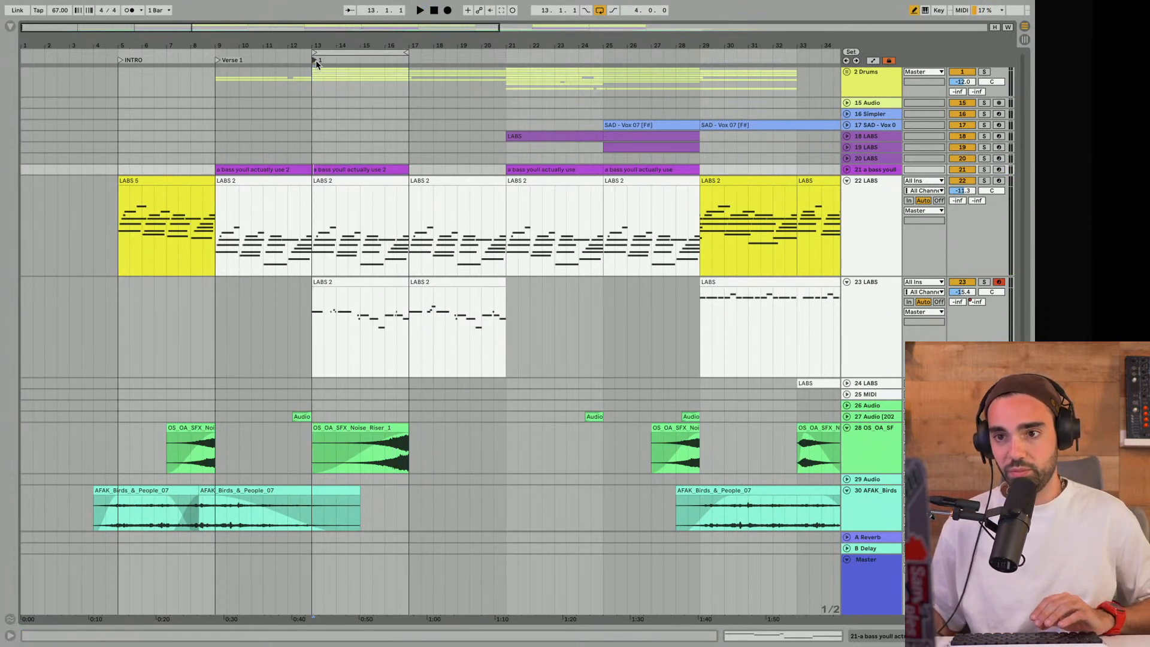
pyautogui.rightClick(320, 60)
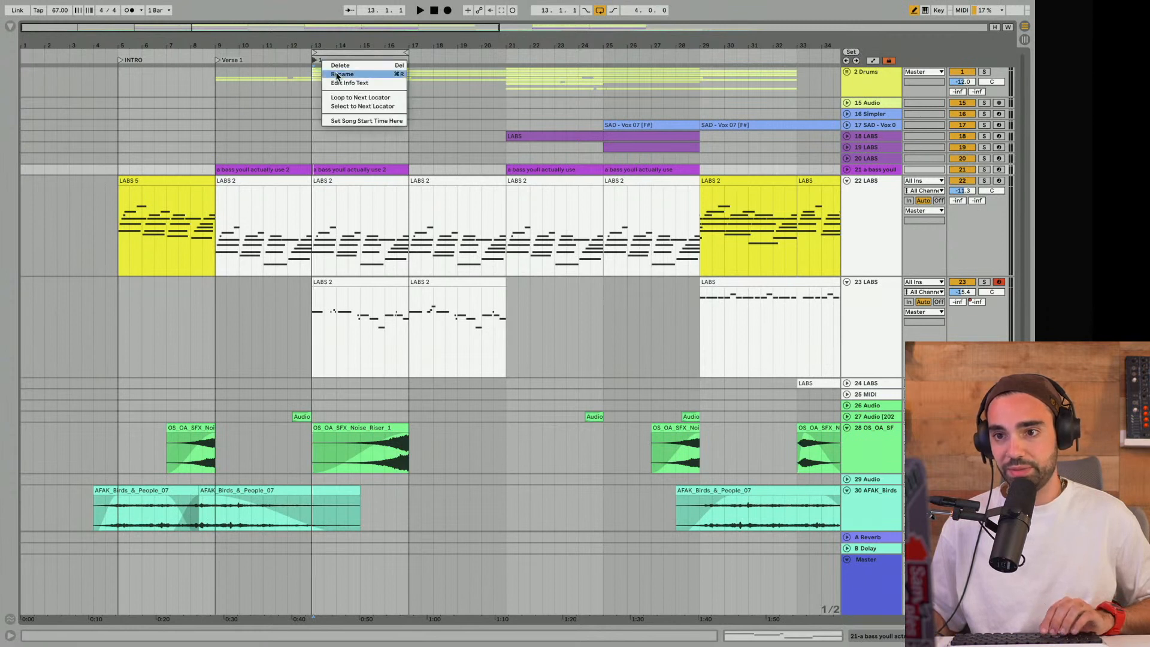
pyautogui.click(336, 74)
pyautogui.rightClick(320, 63)
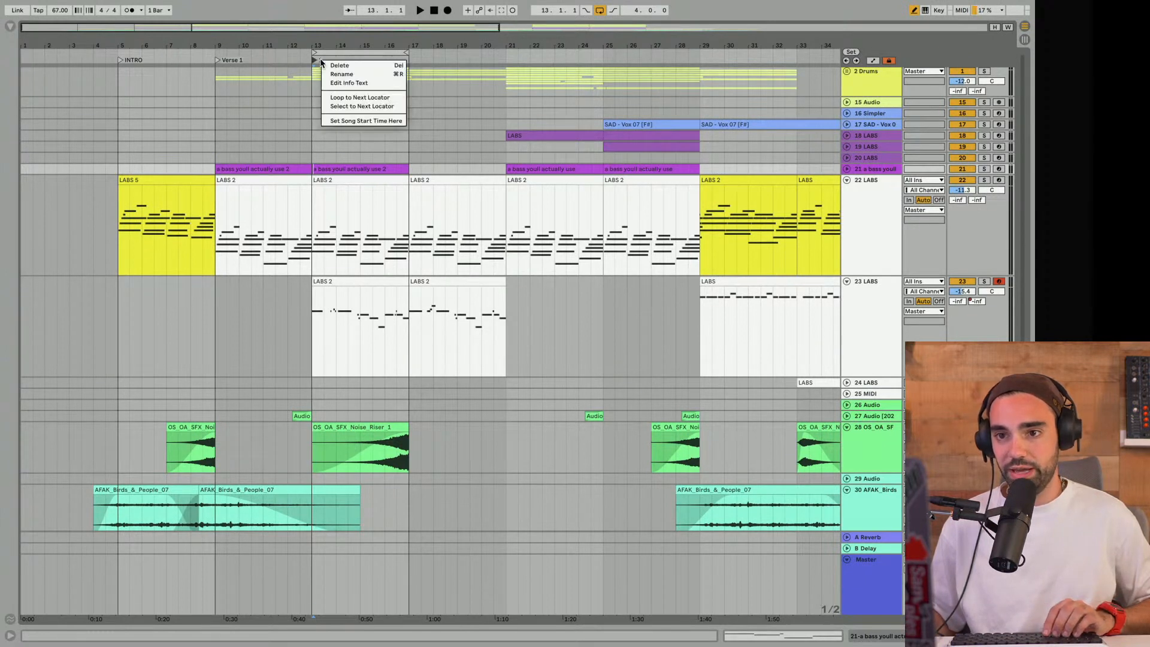
pyautogui.click(339, 75)
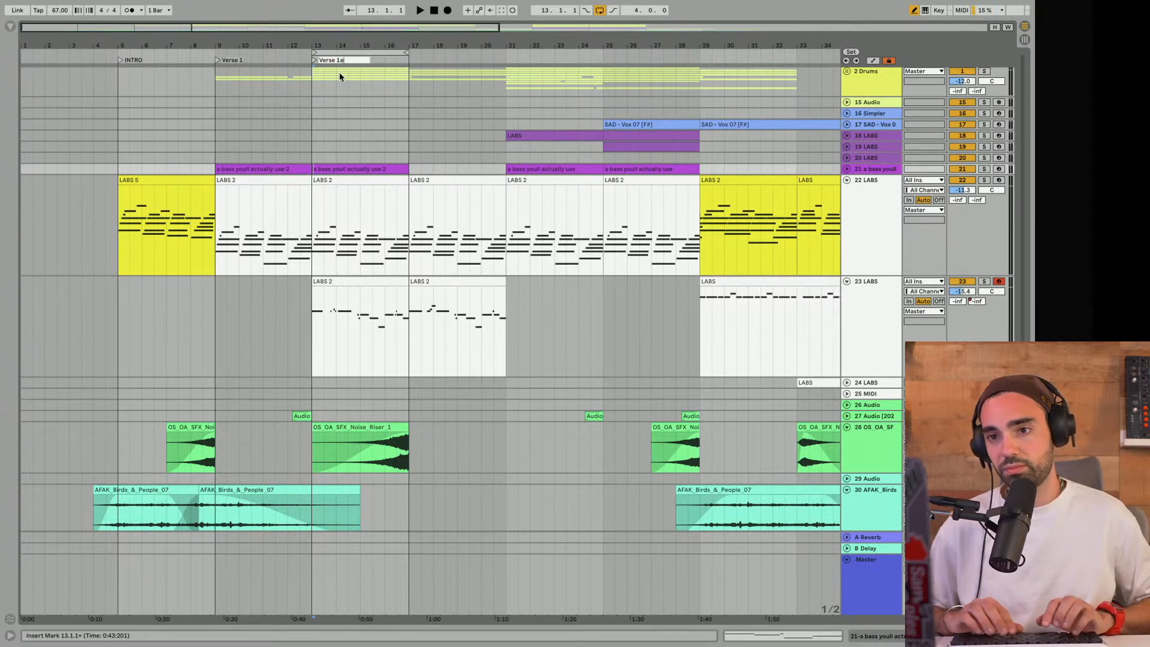
pyautogui.press('Return')
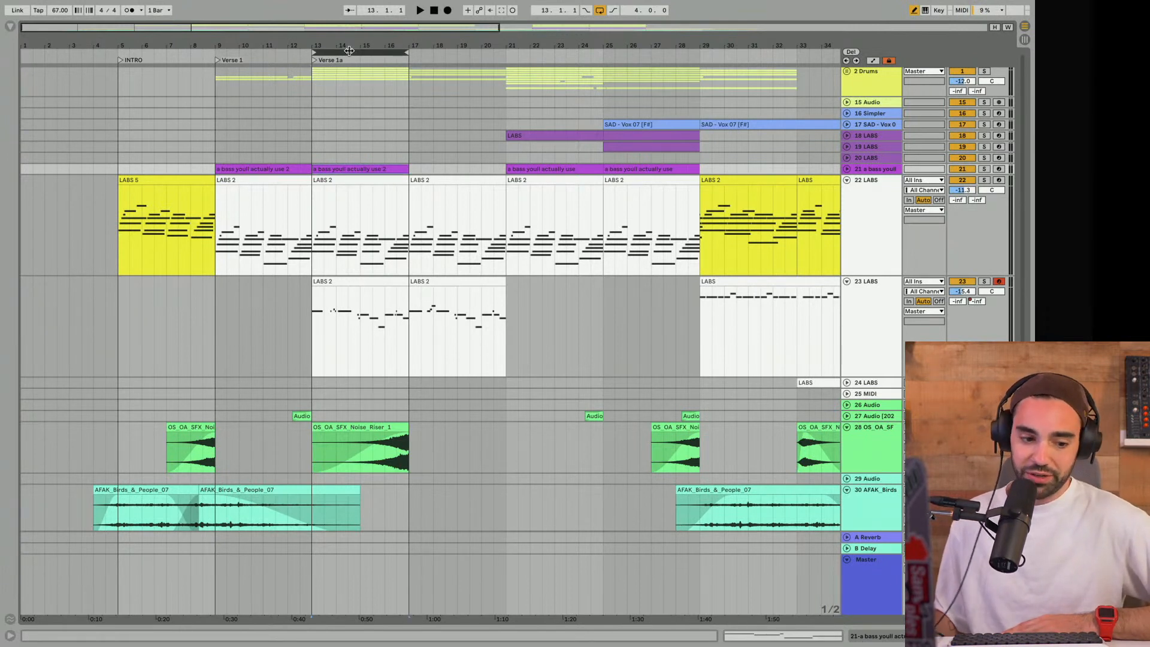
# - Select the looped Verse 1a section, play its full mix and stop playback
pyautogui.click(349, 51)
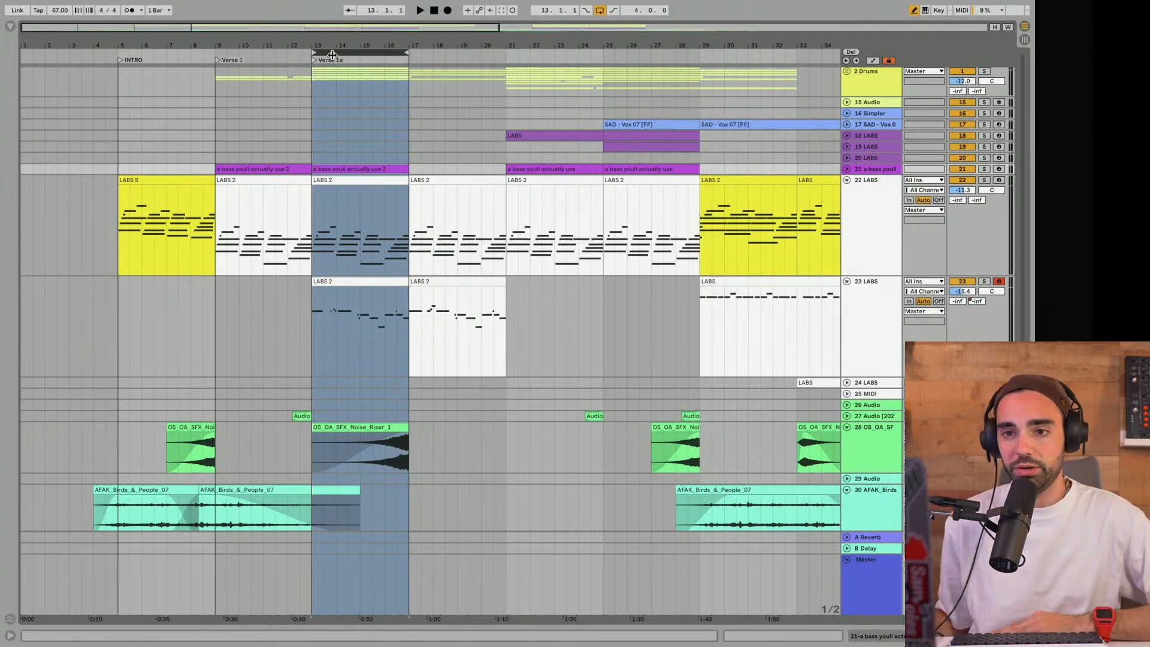
pyautogui.moveTo(333, 55)
pyautogui.mouseDown()
pyautogui.moveTo(144, 45)
pyautogui.moveTo(340, 58)
pyautogui.mouseUp()
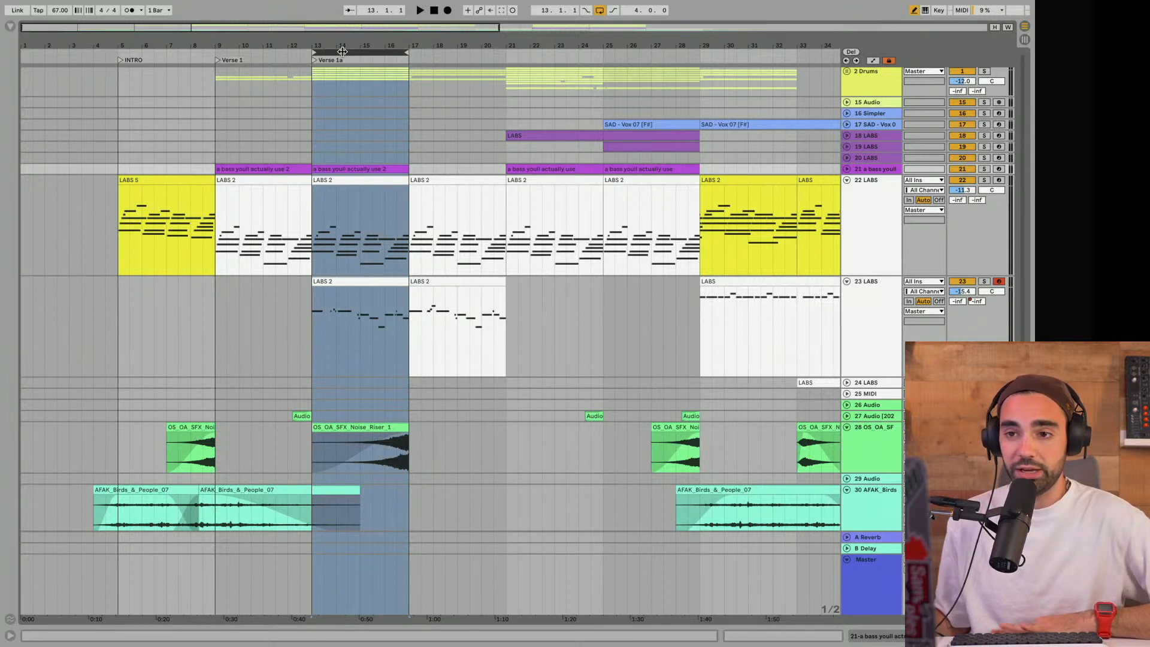
pyautogui.press('space')
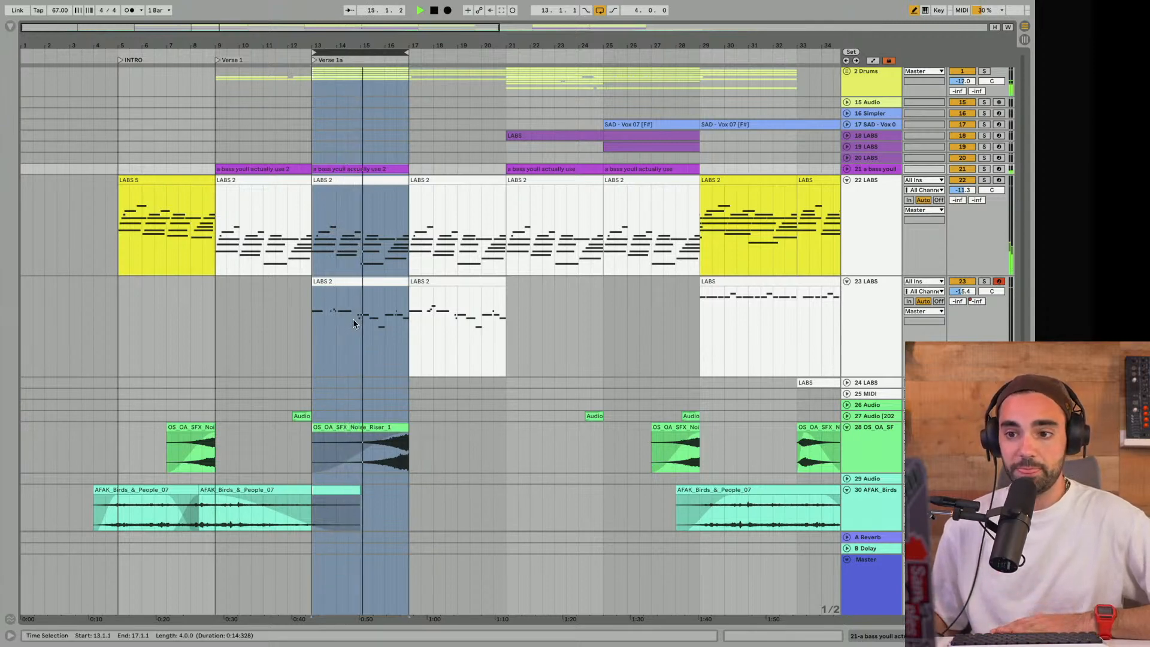
pyautogui.scroll(-2, 353, 319)
pyautogui.press('space')
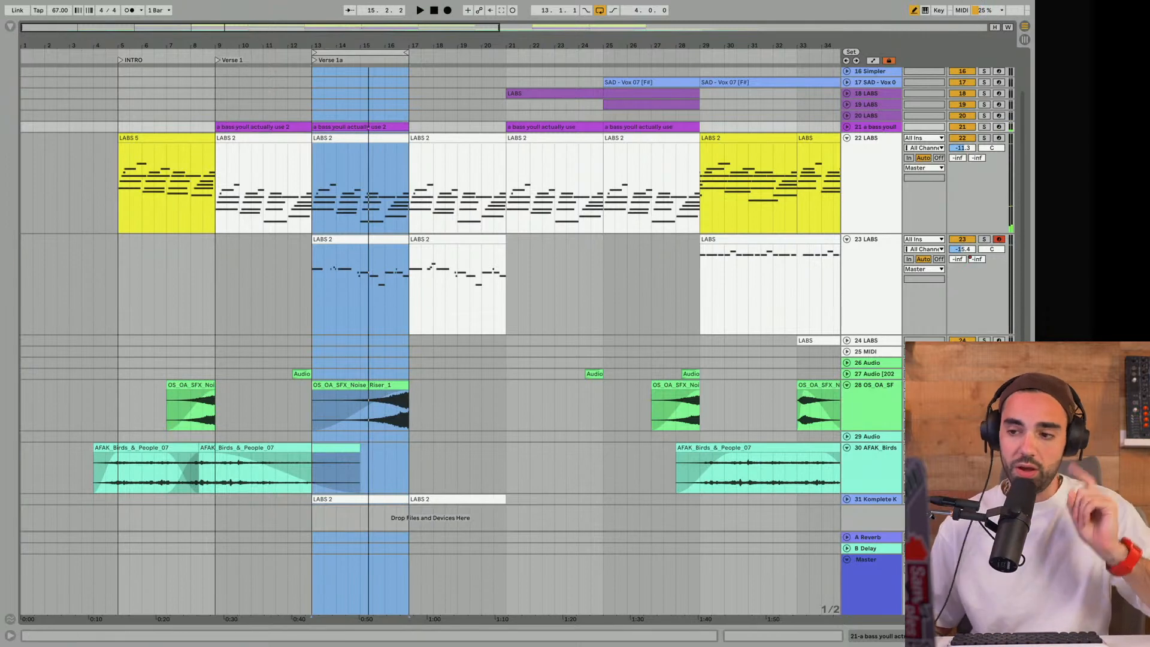
# - Unfold the 31 Komplete track, solo it and play the Verse 1a loop
pyautogui.click(847, 500)
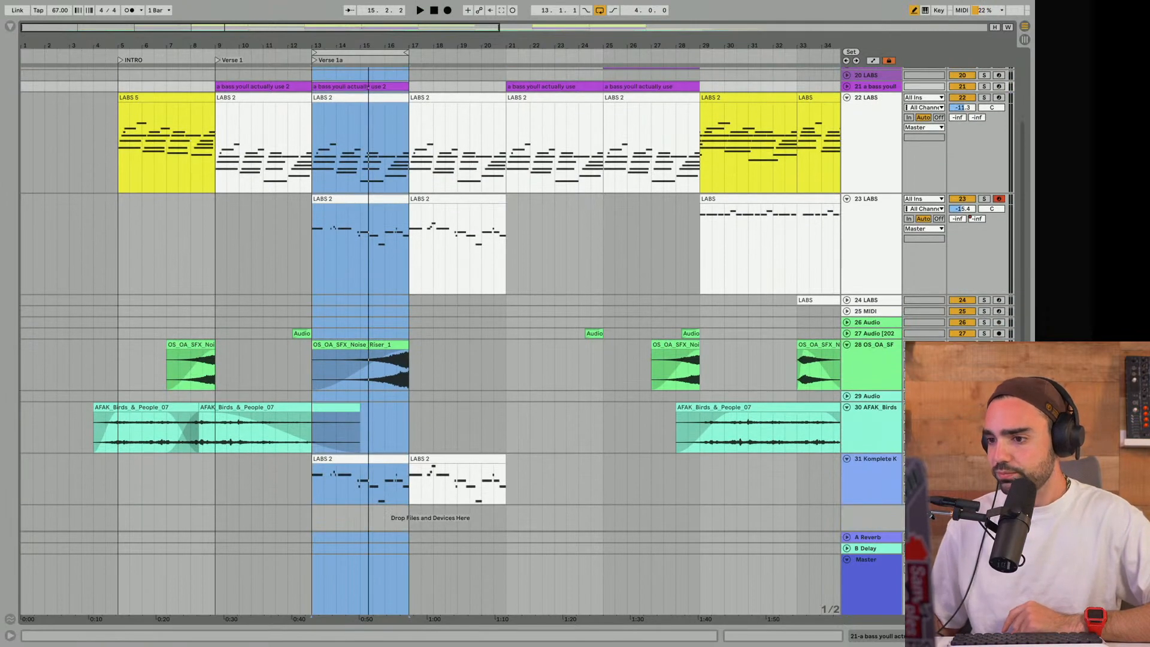
pyautogui.click(984, 459)
pyautogui.press('space')
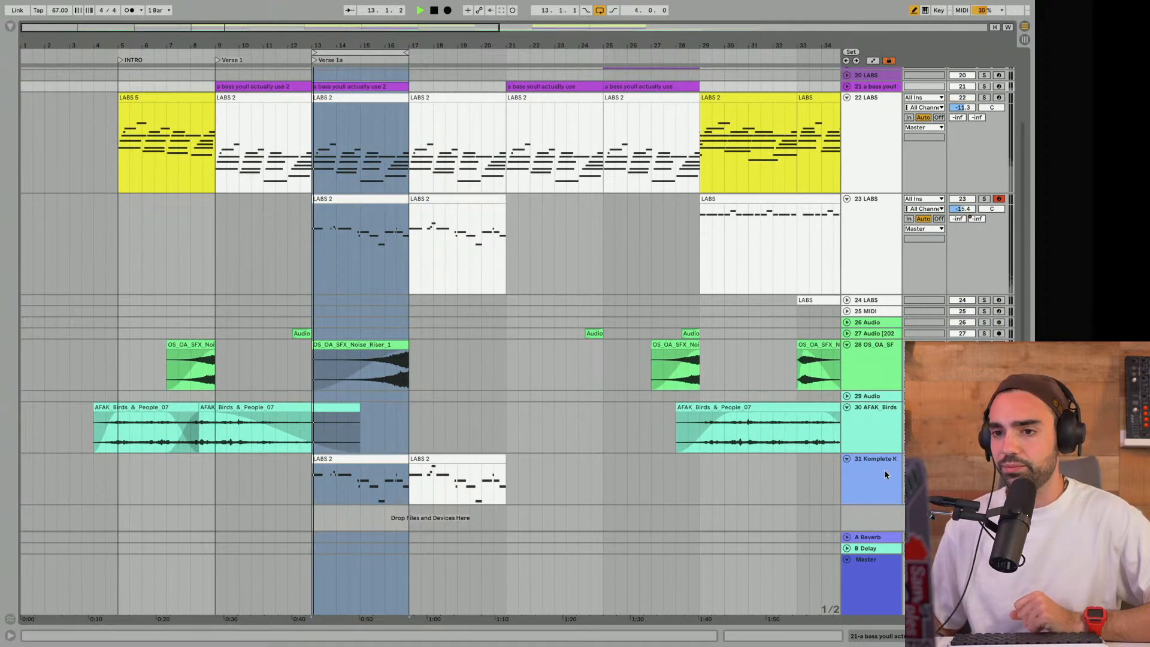
# - Move the Komplete track directly below 23 LABS and increase its height
pyautogui.click(884, 470)
pyautogui.moveTo(882, 292); pyautogui.dragTo(882, 294)
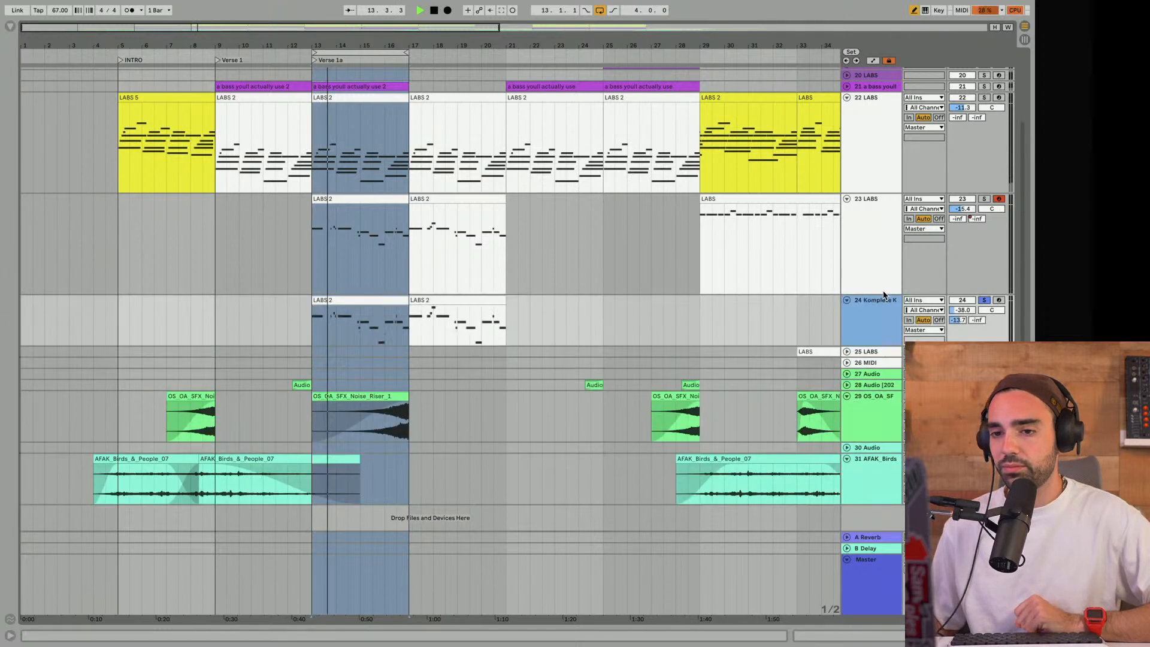
pyautogui.moveTo(866, 382); pyautogui.dragTo(869, 397)
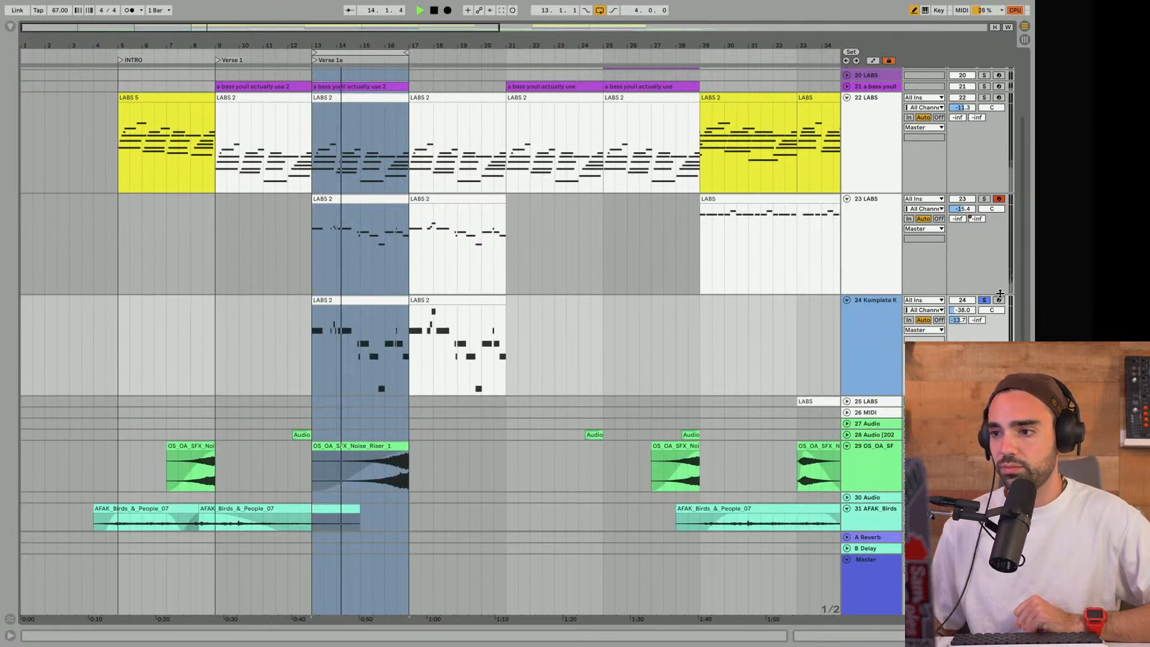
# - Solo the 23 LABS melody, add the Komplete track to the solo, and audition both layers together
pyautogui.click(984, 300)
pyautogui.press('space')
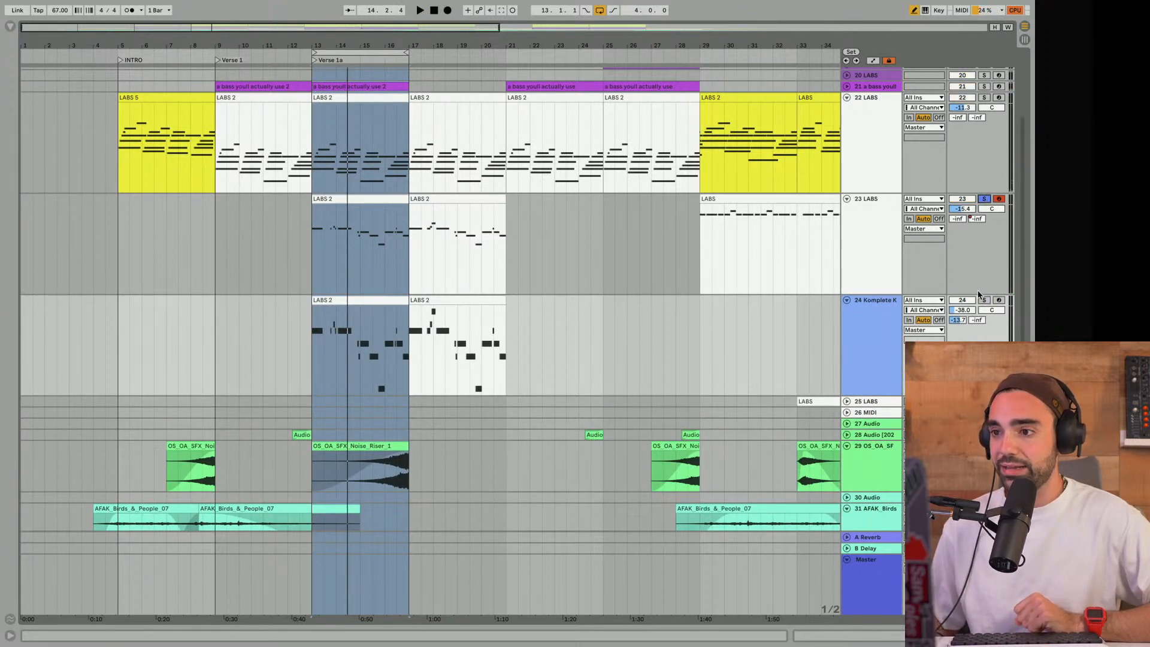
pyautogui.click(984, 300)
pyautogui.press('space')
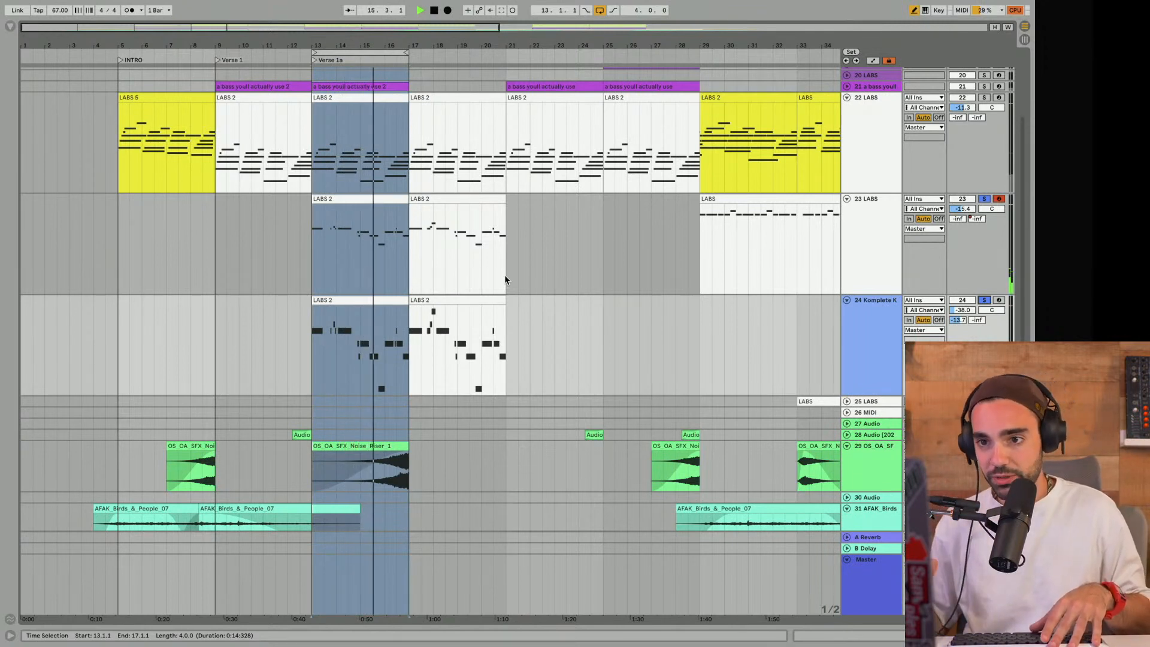
pyautogui.press('space')
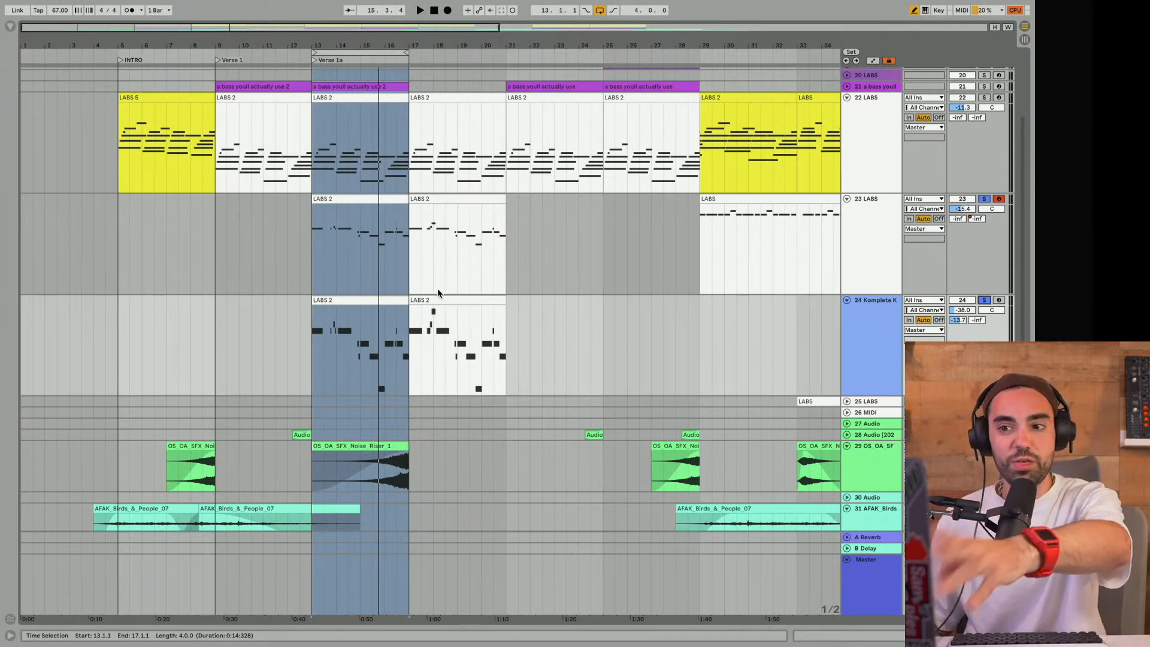
# - Examine how the Verse 1a clips on 23 LABS and 24 Komplete line up with the chords on 22 LABS
pyautogui.scroll(3, 396, 288)
pyautogui.scroll(4, 396, 289)
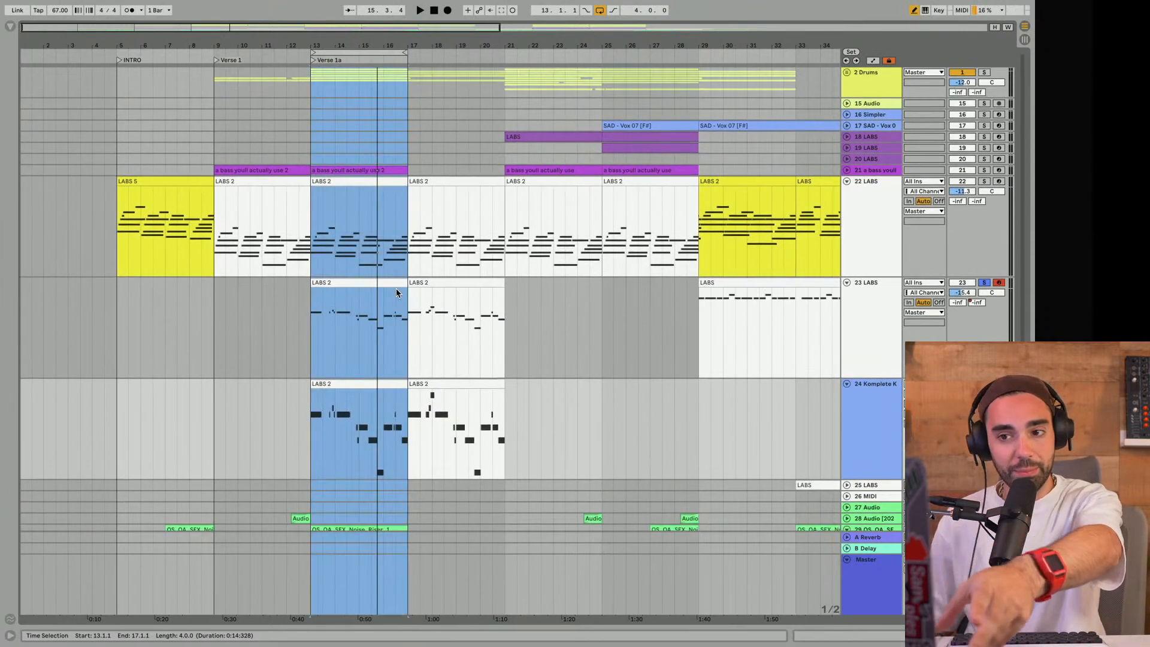
pyautogui.scroll(-10, 397, 292)
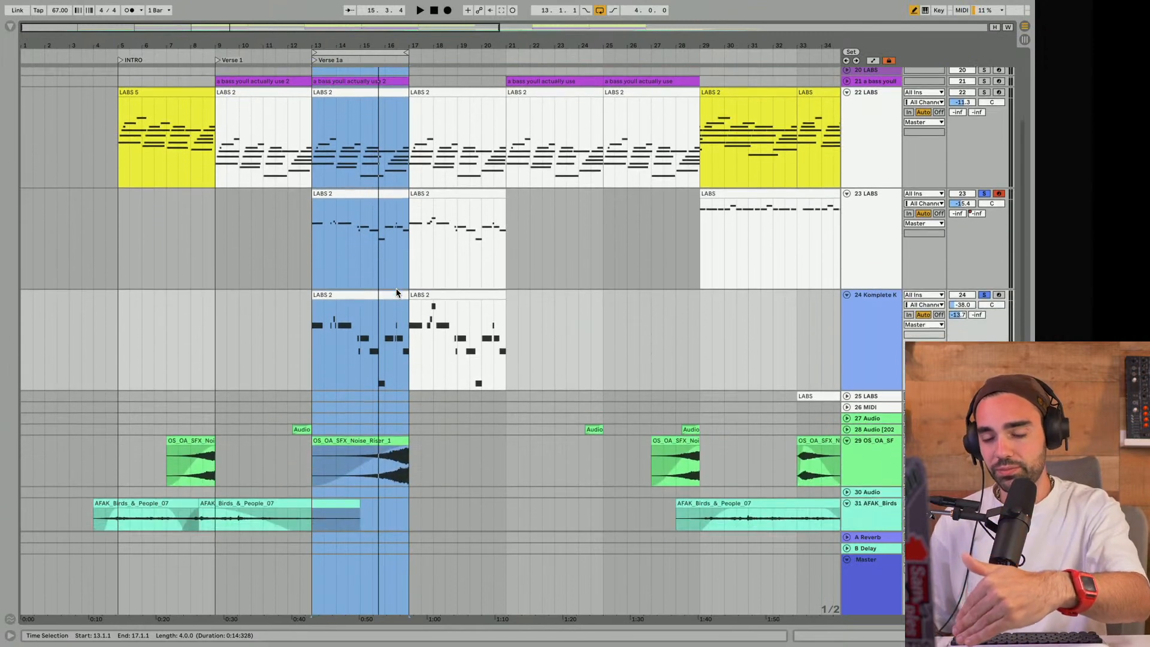
pyautogui.scroll(10, 396, 292)
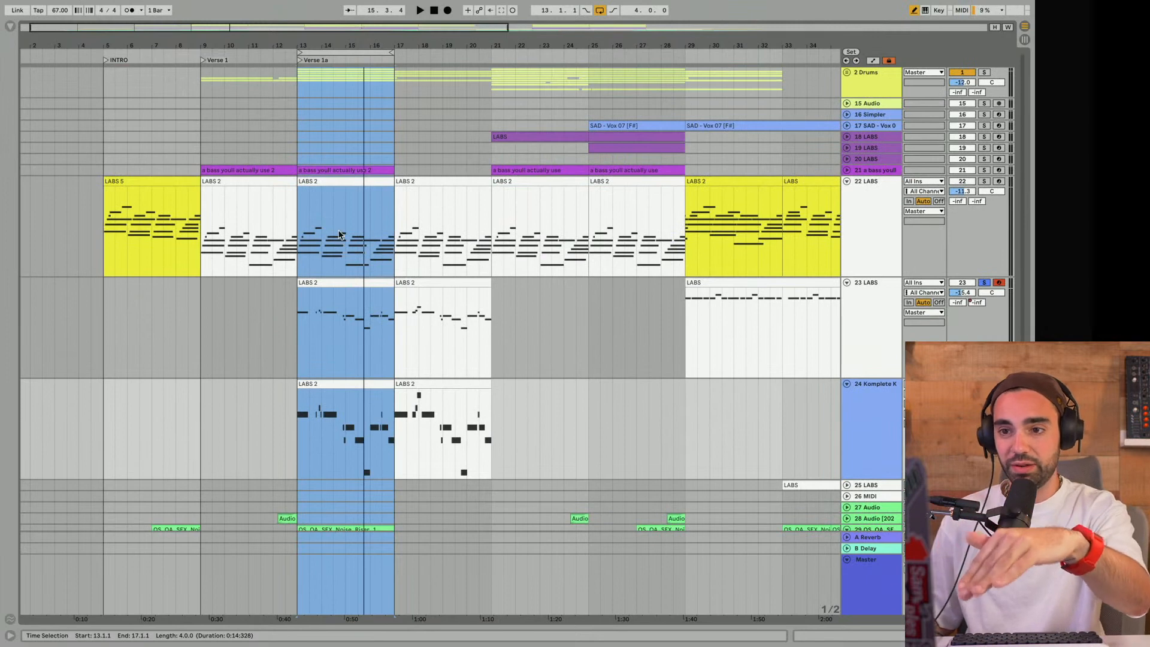
pyautogui.scroll(-5, 337, 234)
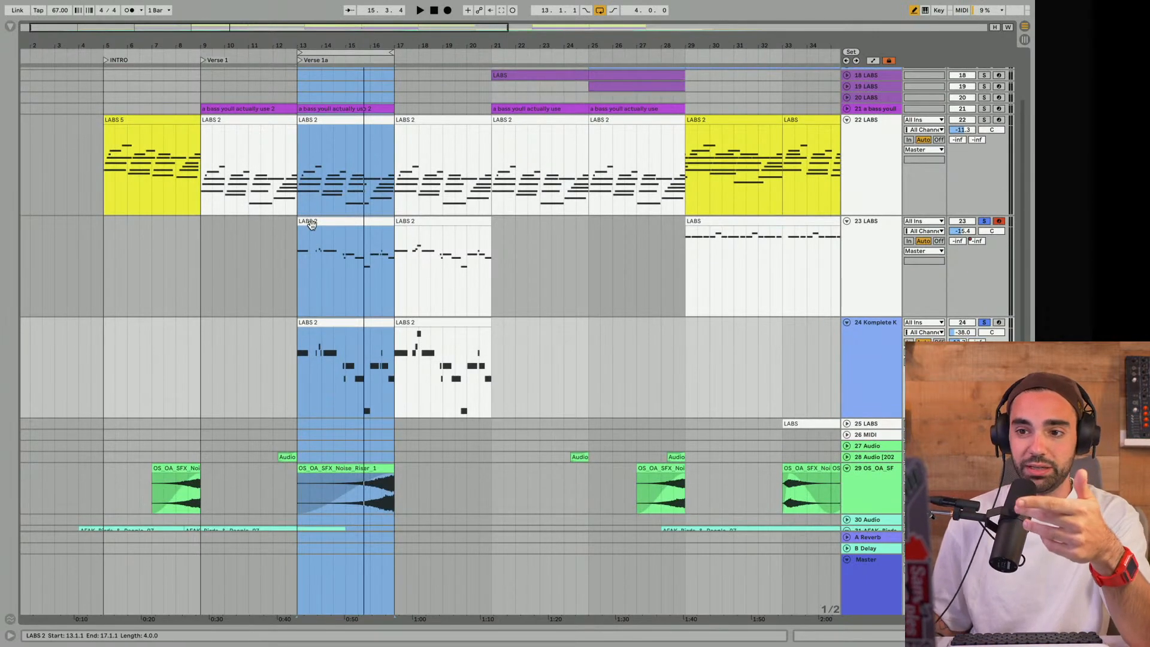
pyautogui.click(312, 235)
pyautogui.click(319, 323)
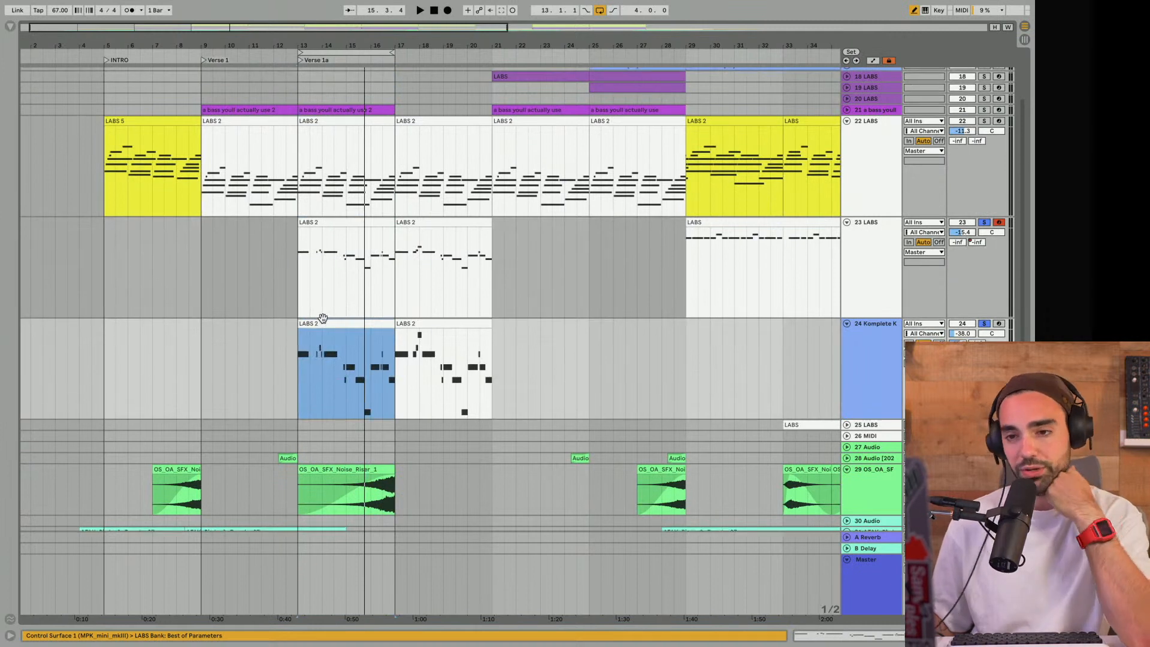
# - Play the Verse 1a loop and take 23 LABS and 24 Komplete out of solo to hear the full mix
pyautogui.click(327, 49)
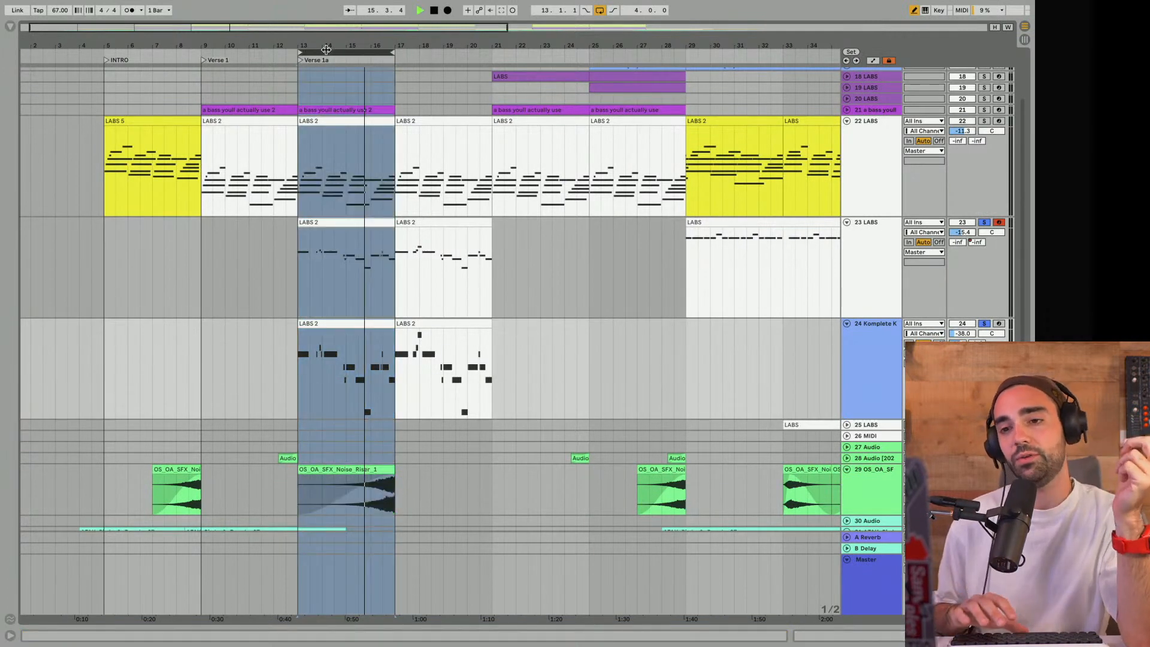
pyautogui.press('space')
pyautogui.click(984, 223)
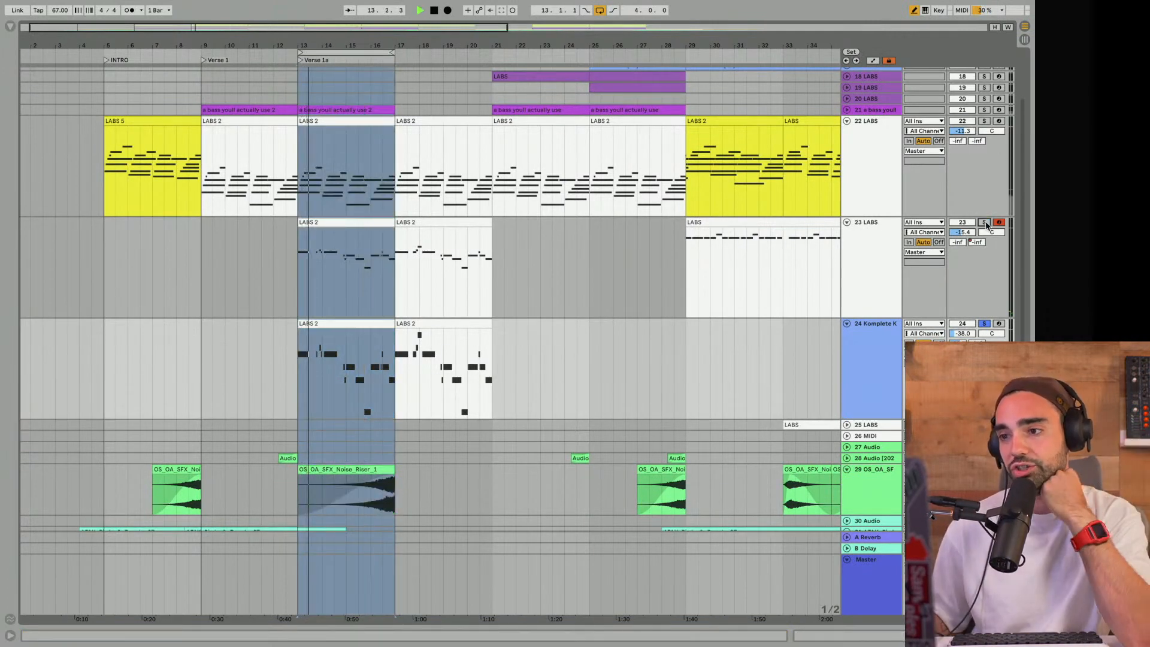
pyautogui.click(984, 324)
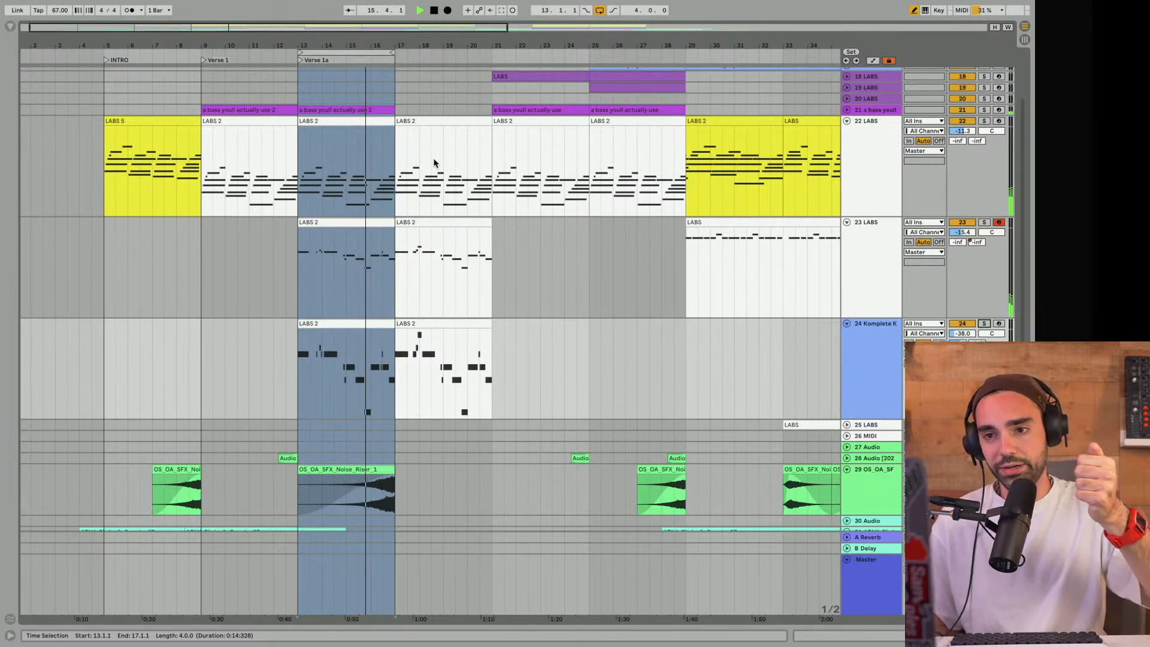
# - Move the loop to the four bars starting at bar 17, play them, and unfold the Drums group to view its tracks
pyautogui.scroll(4, 436, 165)
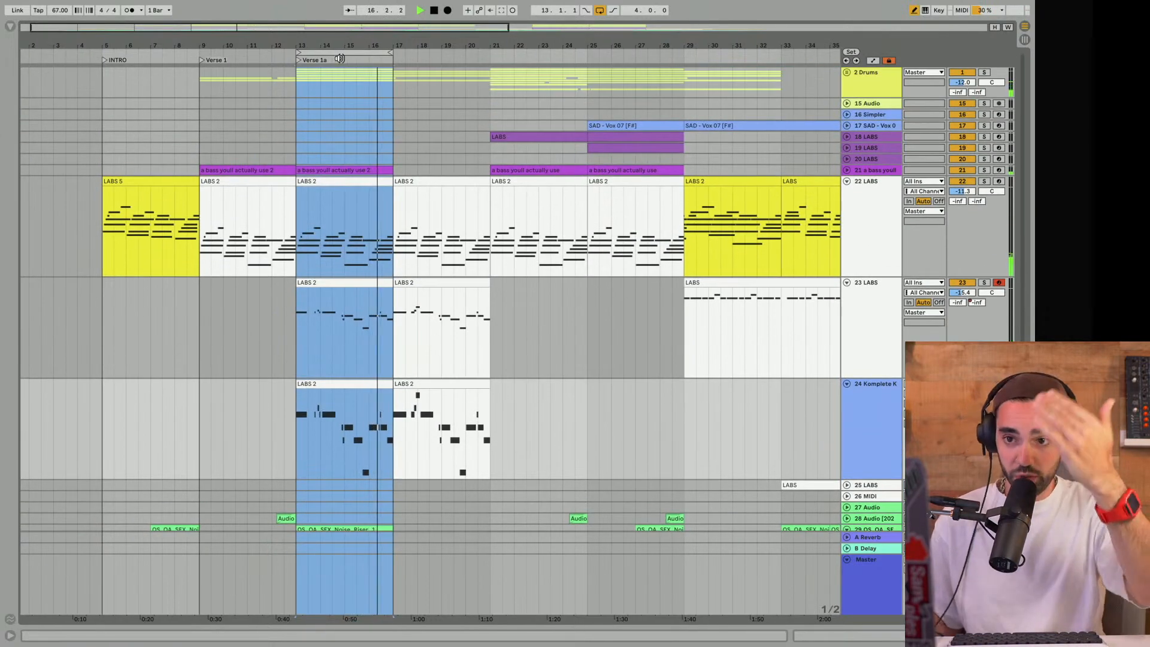
pyautogui.moveTo(340, 58); pyautogui.dragTo(436, 54)
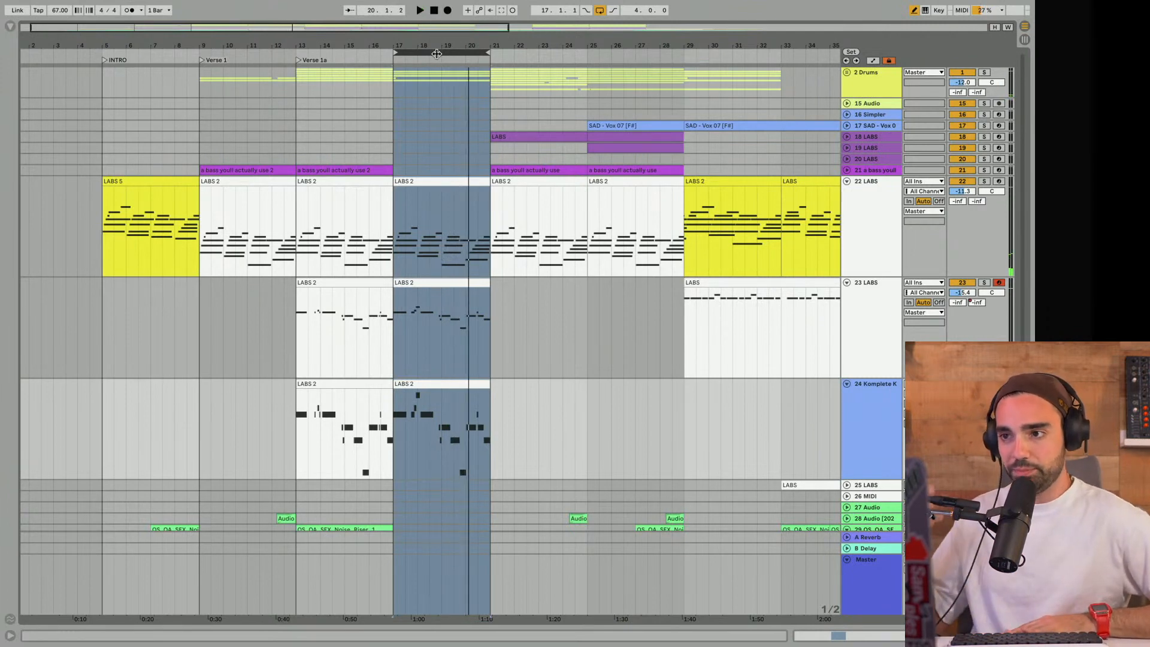
pyautogui.click(846, 73)
pyautogui.scroll(-5, 765, 112)
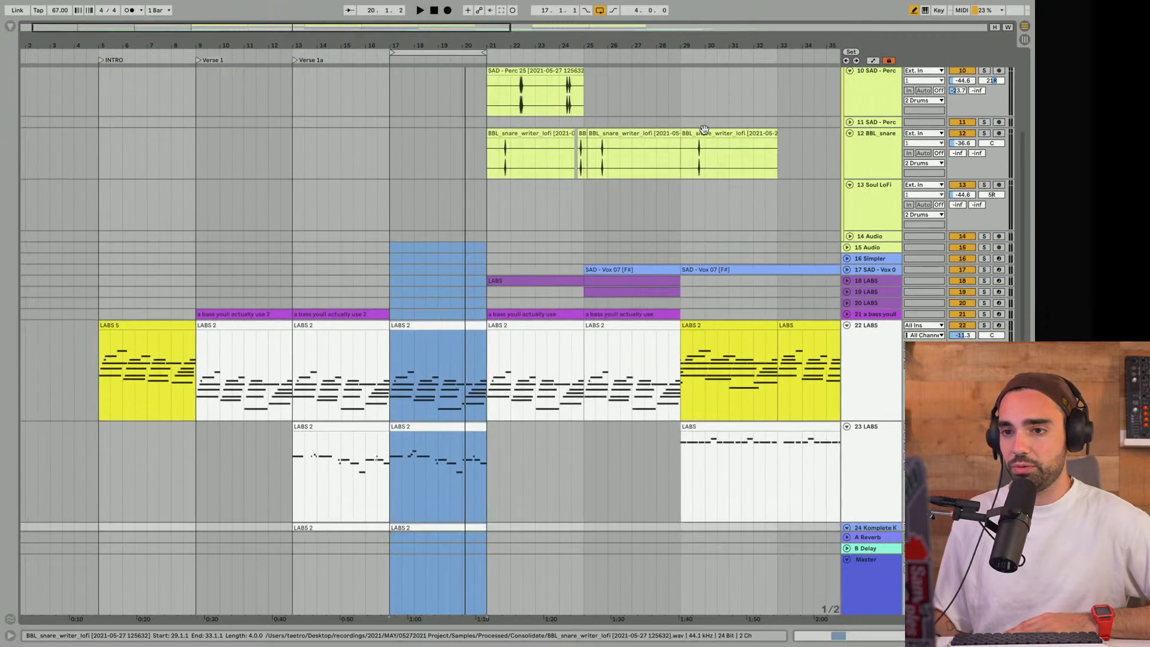
pyautogui.scroll(5, 422, 69)
pyautogui.hscroll(3, 422, 71)
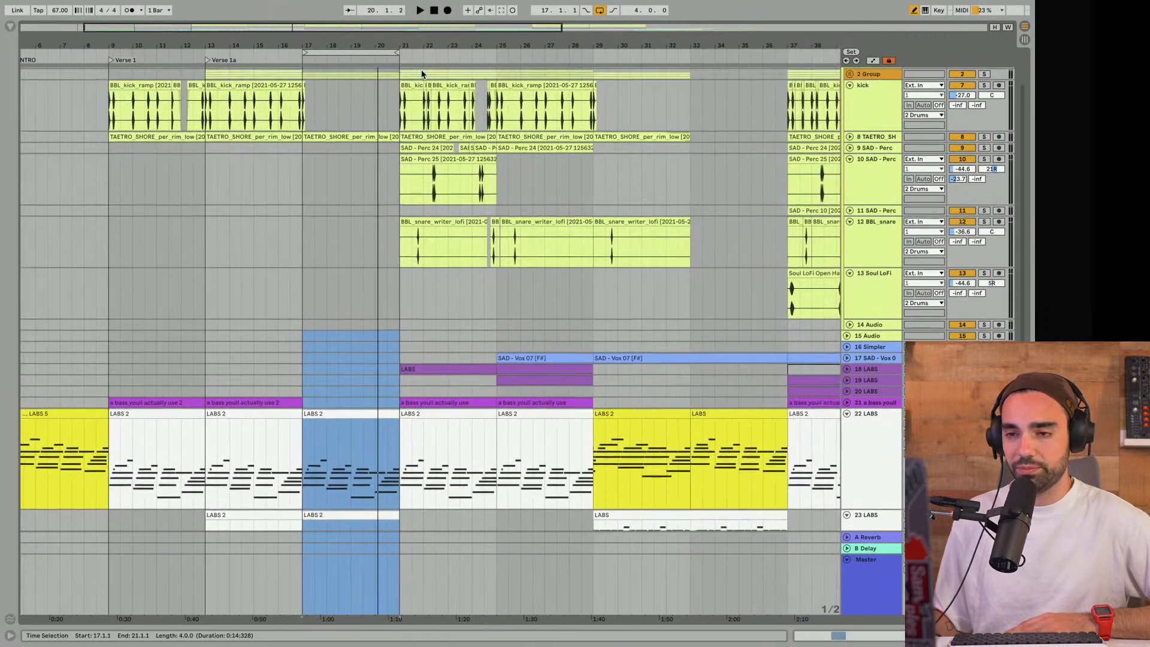
pyautogui.scroll(1, 422, 70)
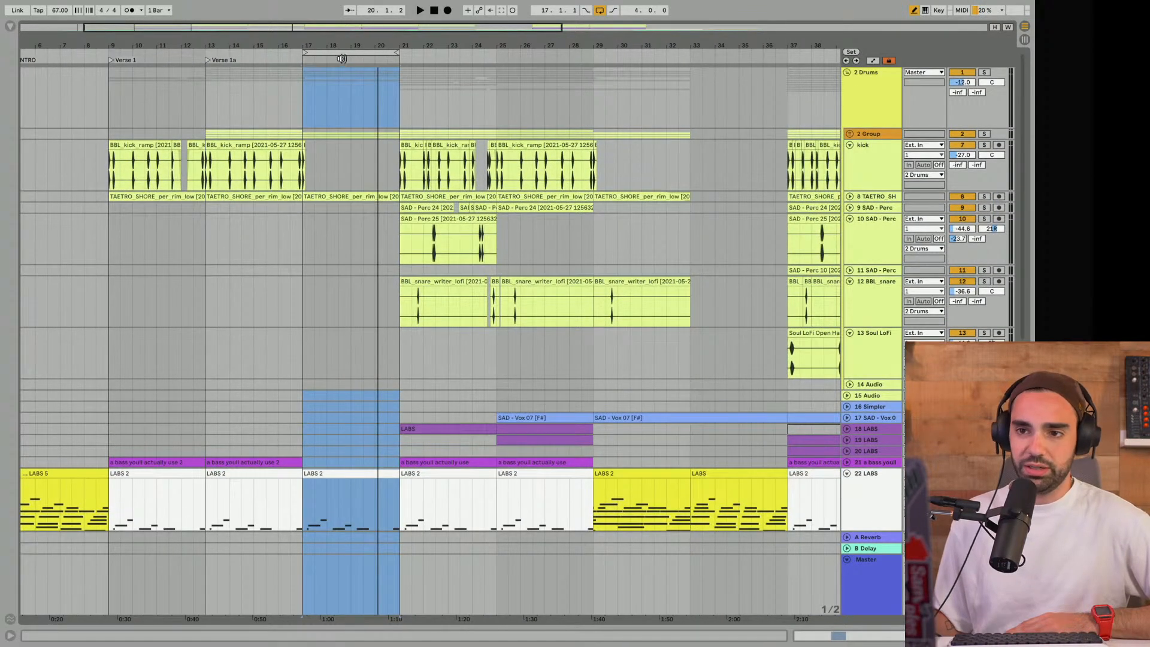
# - Add a locator at bar 17, where the loop starts, and name it "prechorus"
pyautogui.rightClick(304, 58)
pyautogui.click(311, 57)
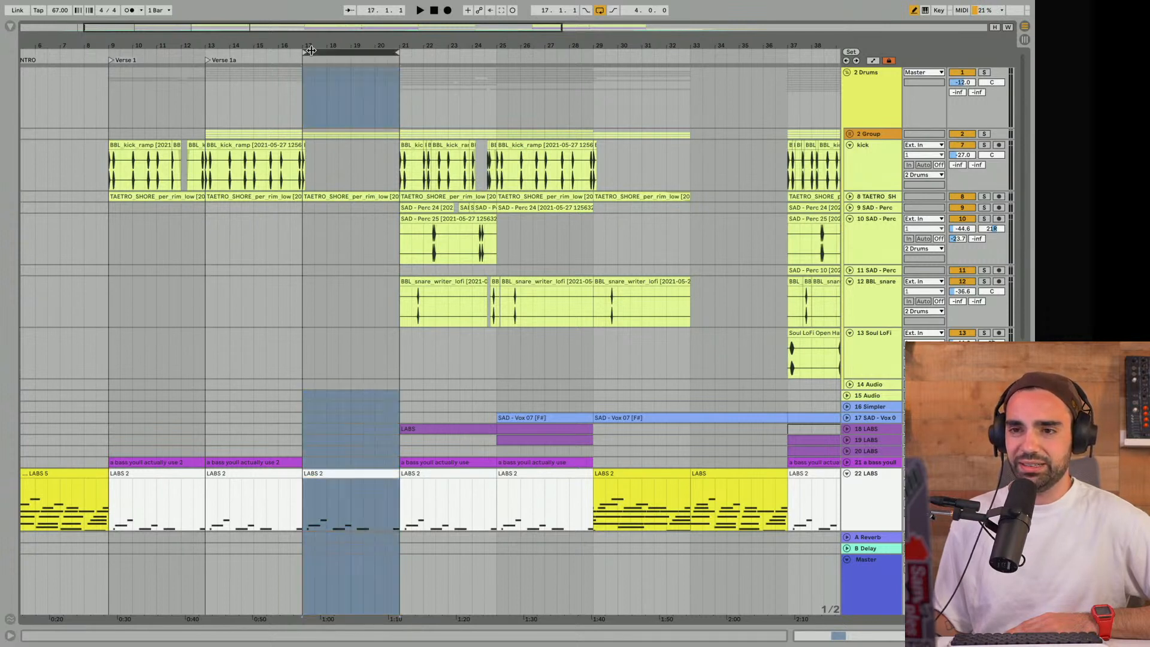
pyautogui.rightClick(304, 60)
pyautogui.click(306, 58)
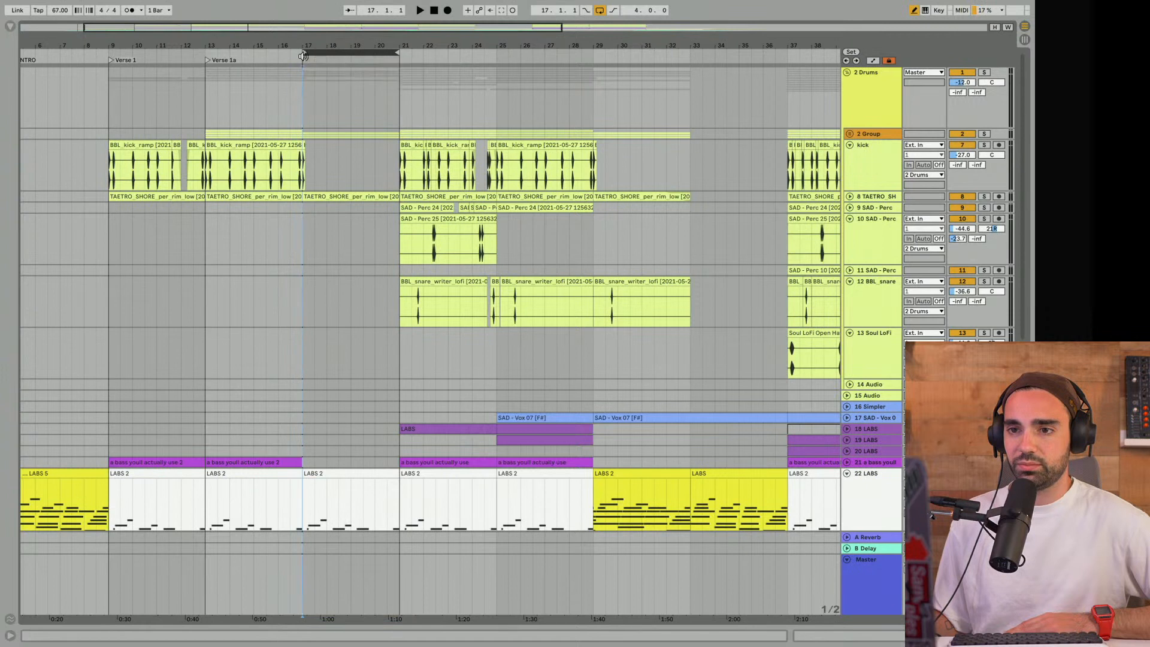
pyautogui.click(306, 57)
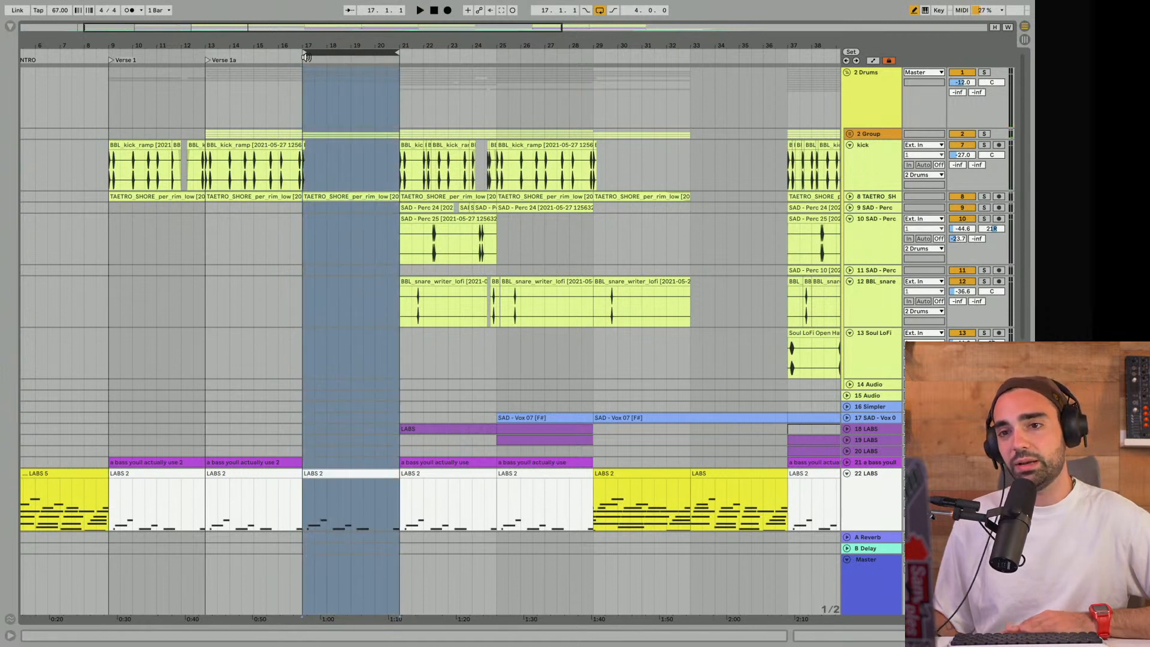
pyautogui.rightClick(306, 57)
pyautogui.click(324, 84)
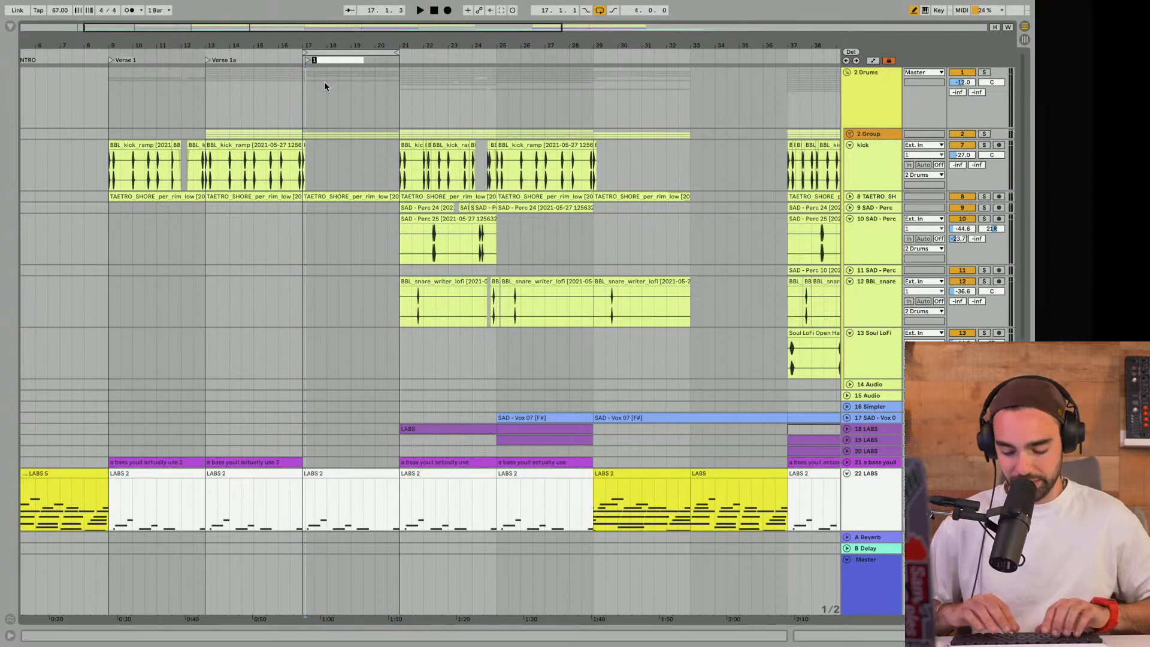
pyautogui.write('prechorus')
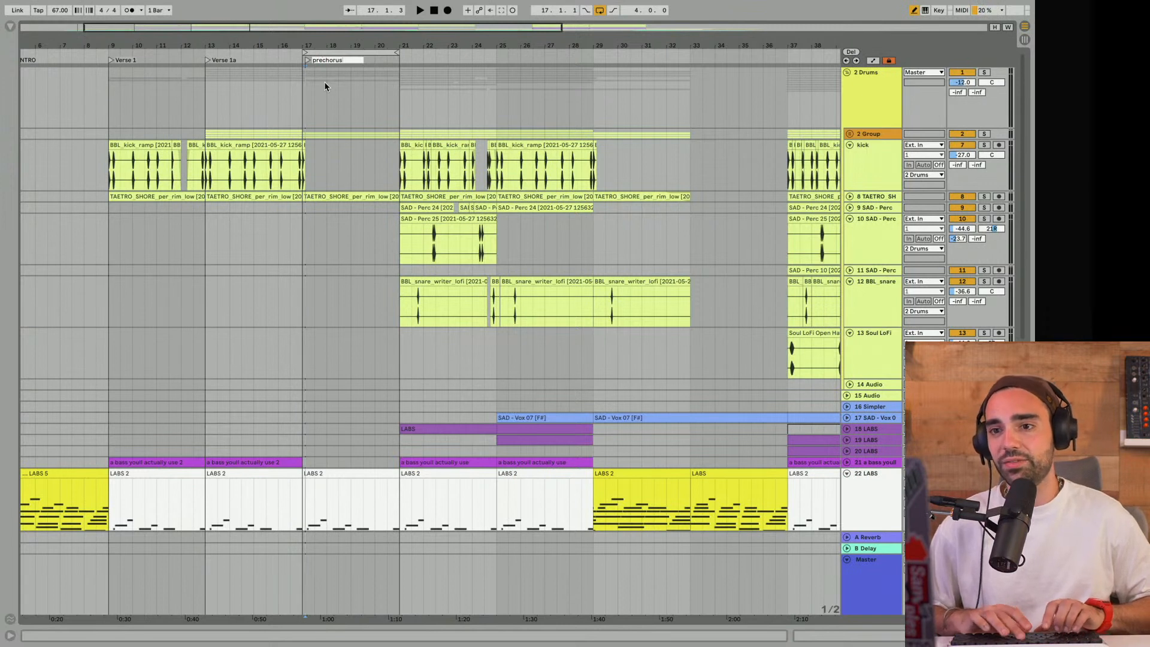
pyautogui.press('Return')
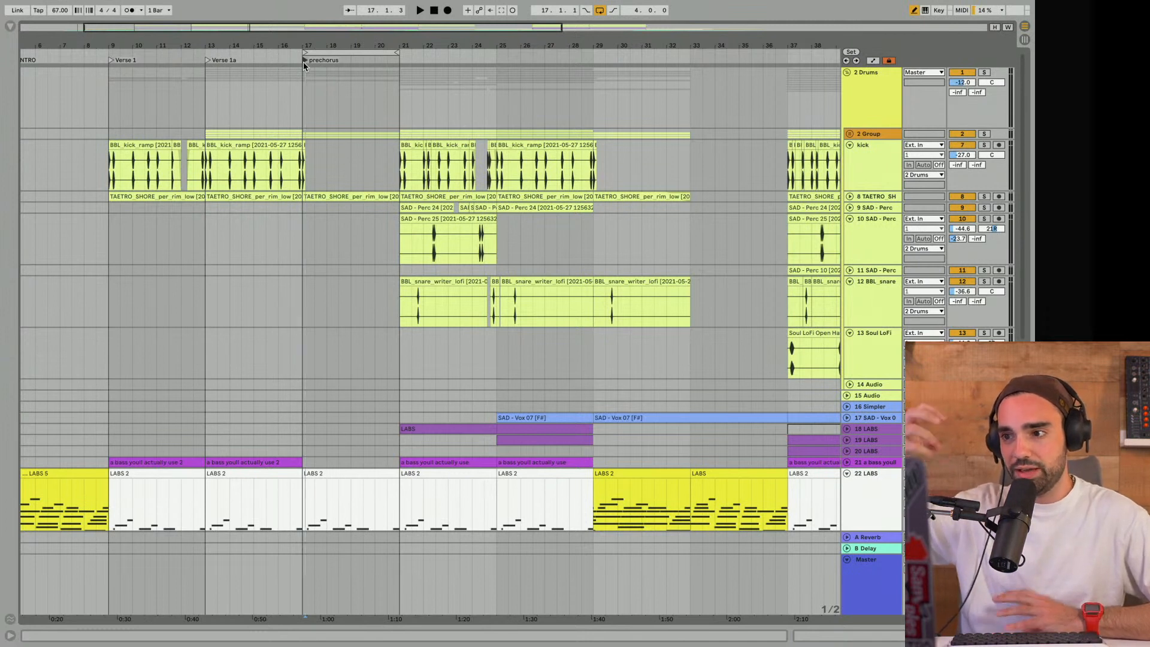
# - Play the prechorus loop and unfold the percussion subgroup inside Drums to see which rattle and shaker layers continue
pyautogui.click(362, 50)
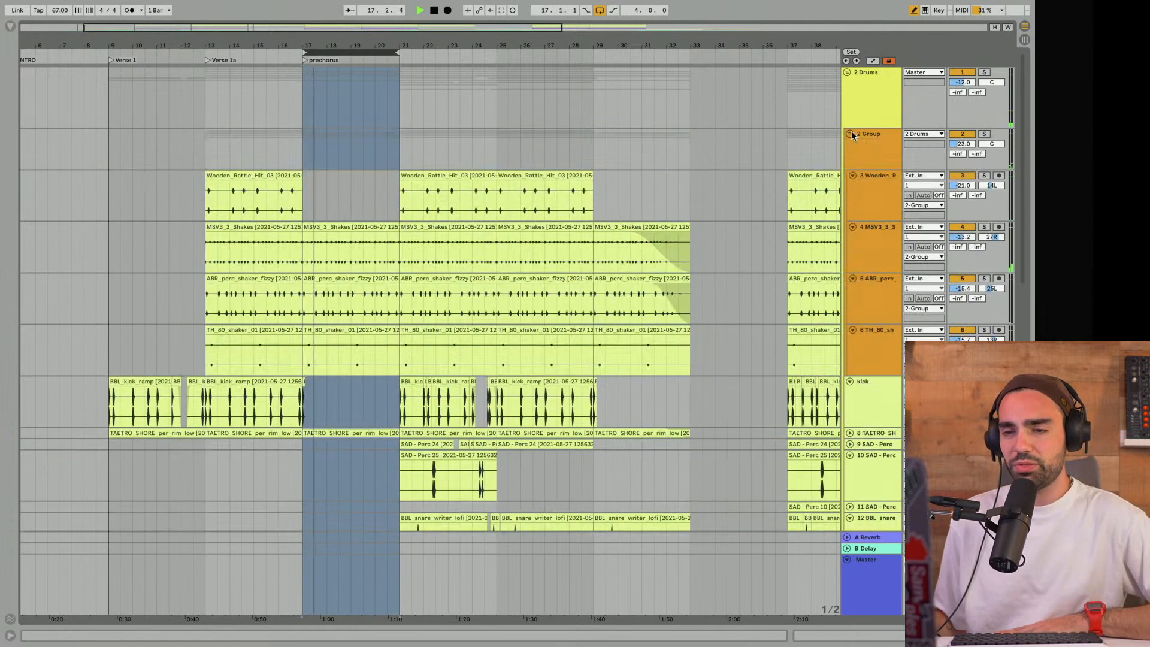
pyautogui.click(849, 134)
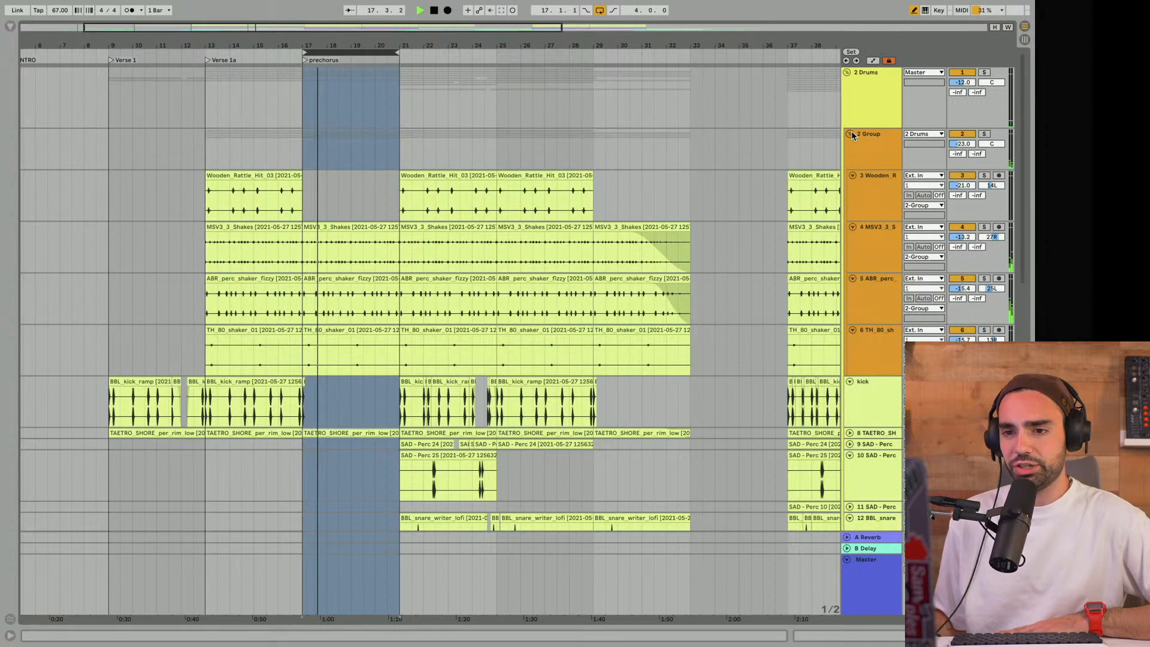
pyautogui.scroll(-3, 493, 180)
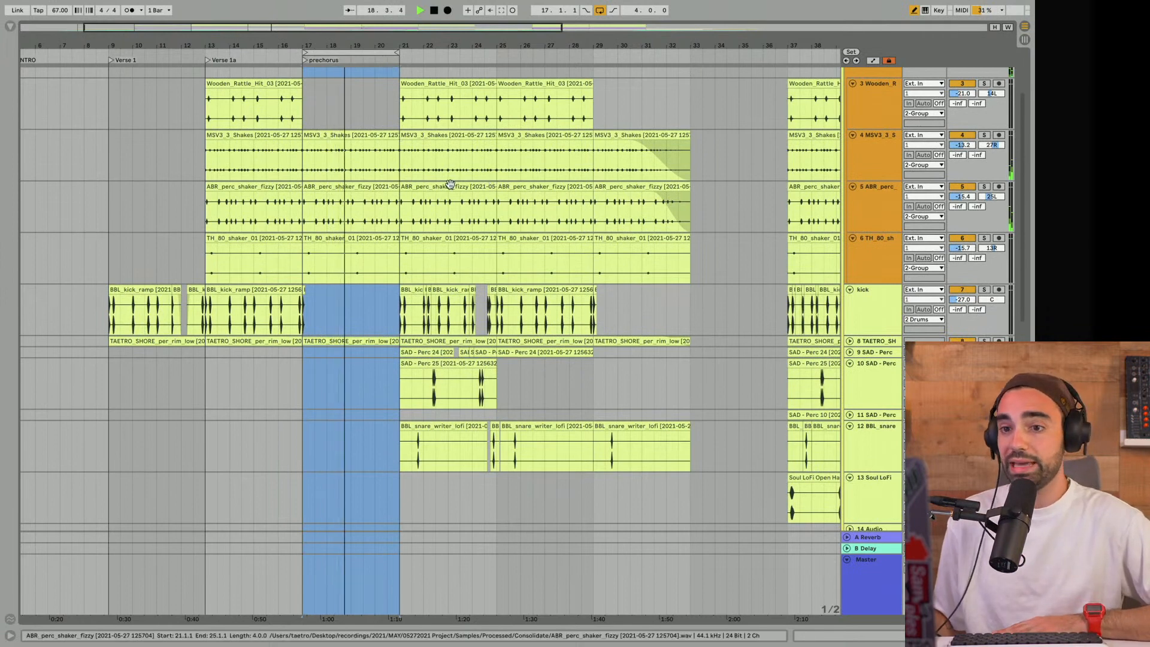
pyautogui.moveTo(339, 43); pyautogui.dragTo(339, 86)
pyautogui.press('space')
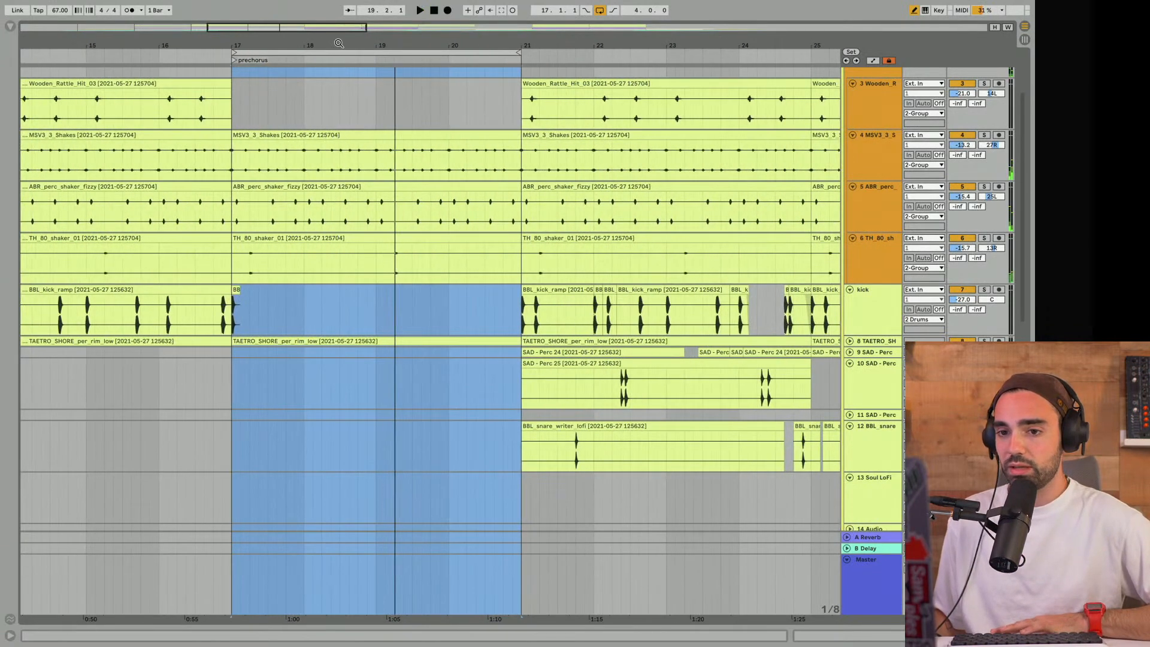
# - Audition how the kick track ends as Verse 1a passes into the prechorus at bar 17
pyautogui.scroll(-3, 326, 186)
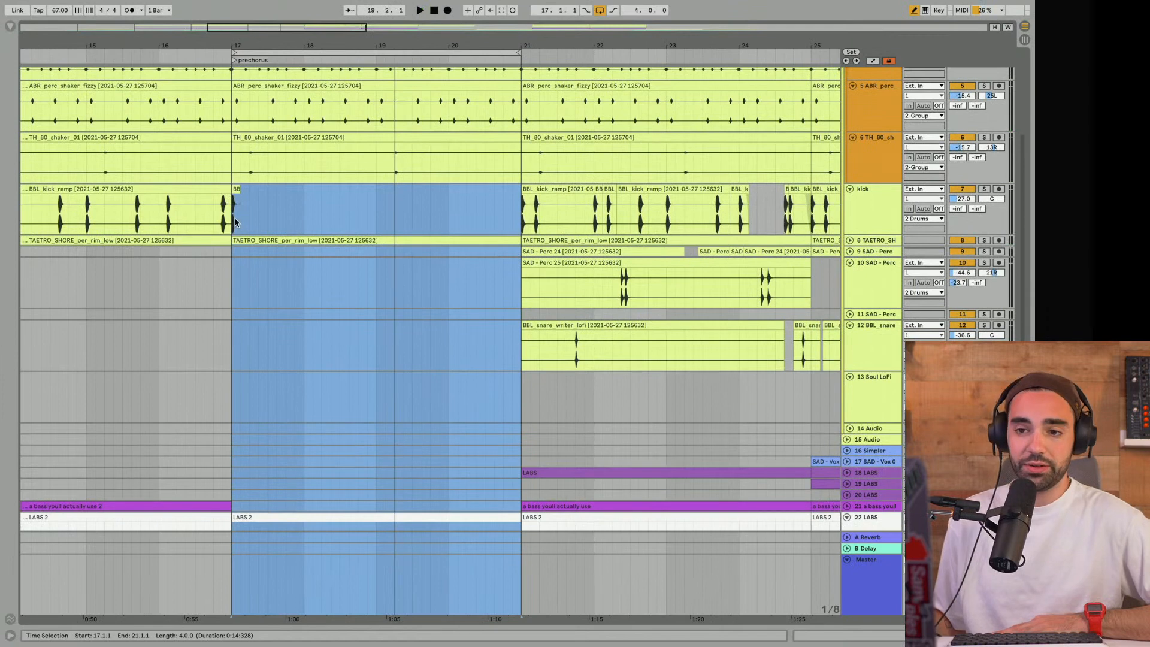
pyautogui.click(200, 219)
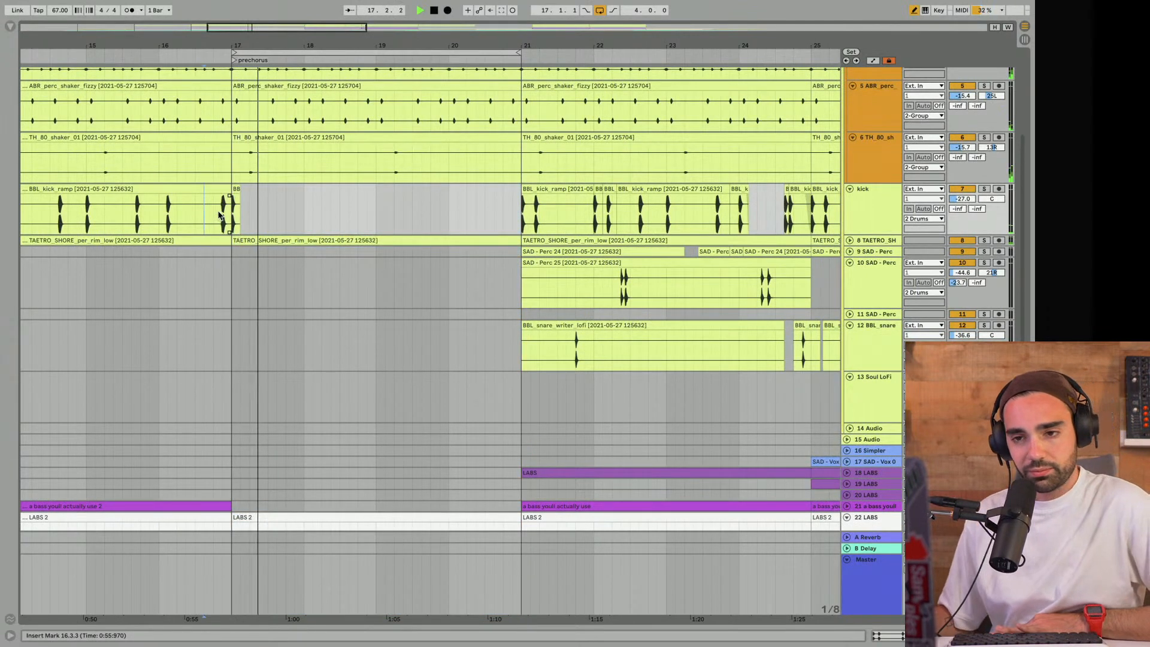
pyautogui.press('space')
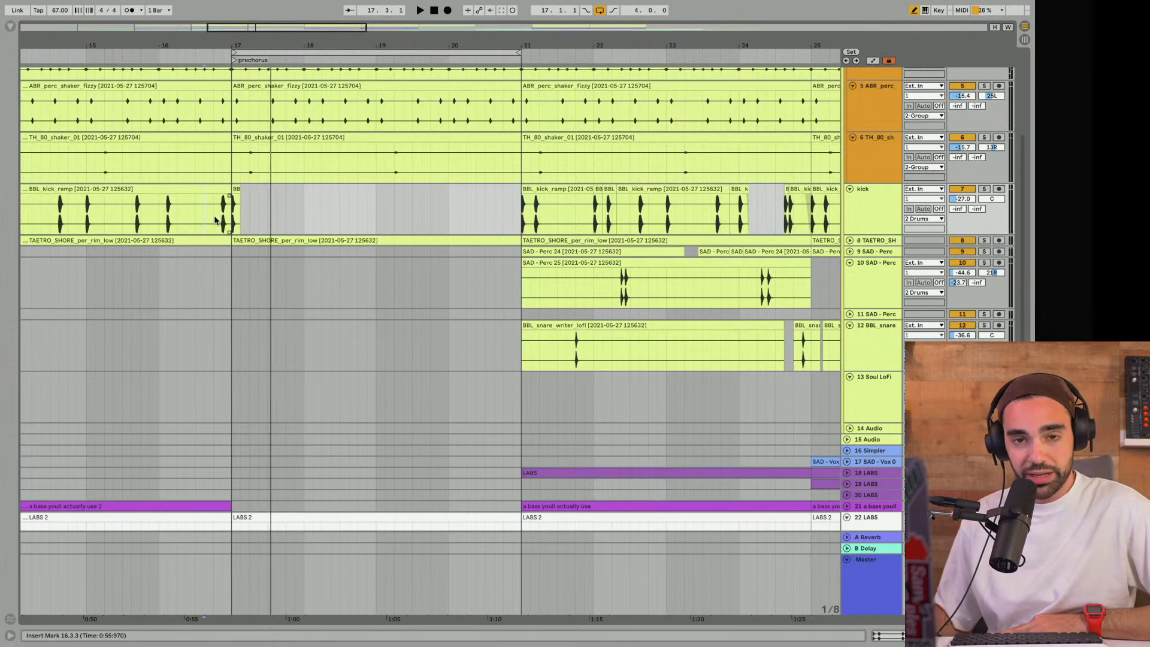
pyautogui.scroll(-5, 239, 72)
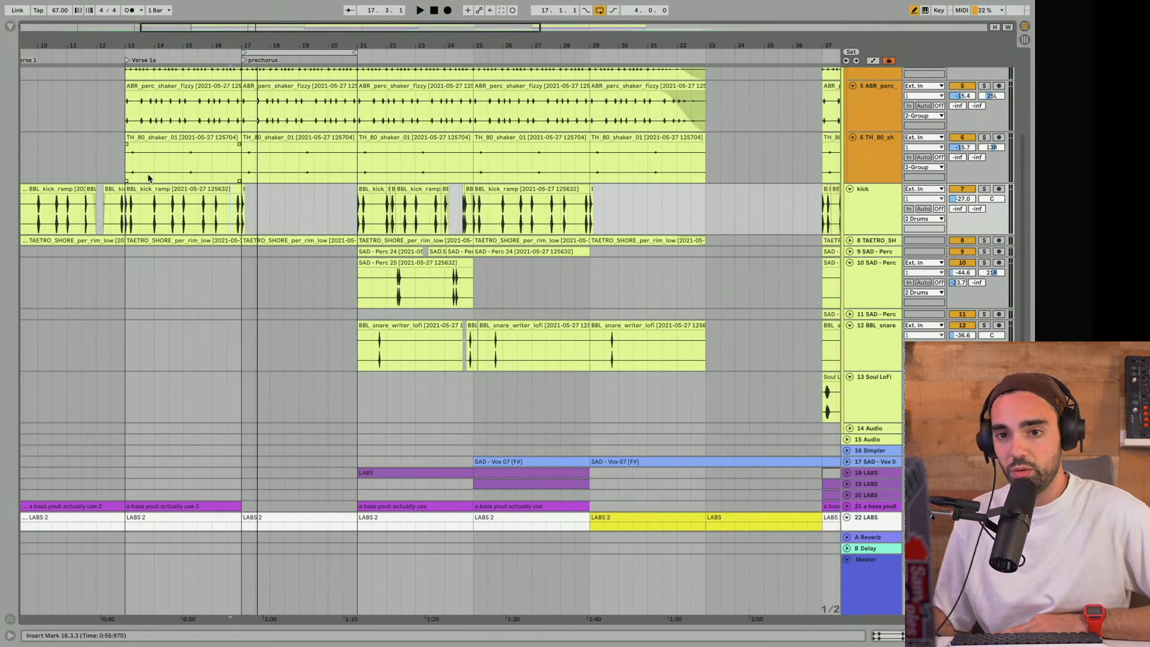
pyautogui.click(146, 189)
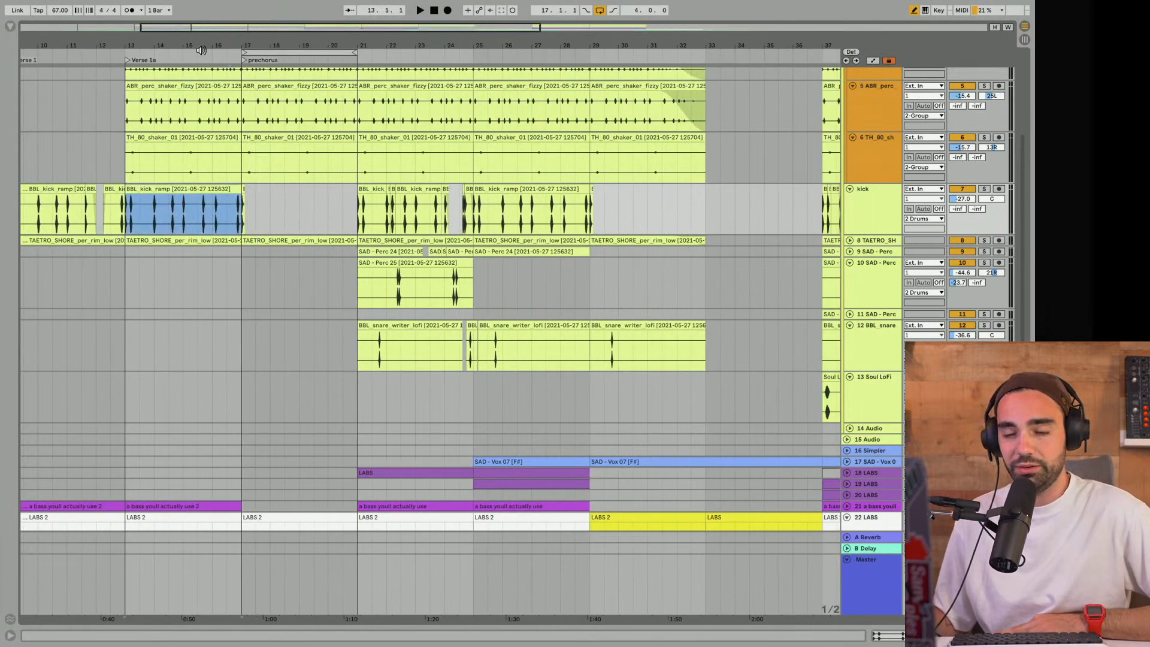
pyautogui.click(242, 190)
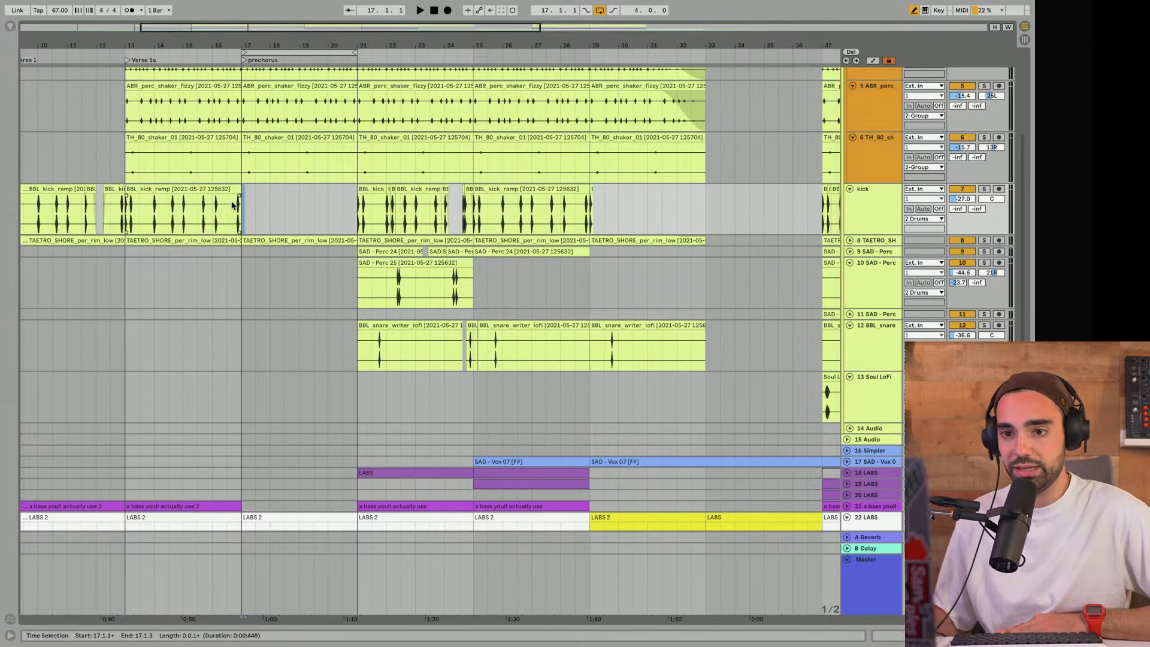
pyautogui.click(228, 208)
pyautogui.press('space')
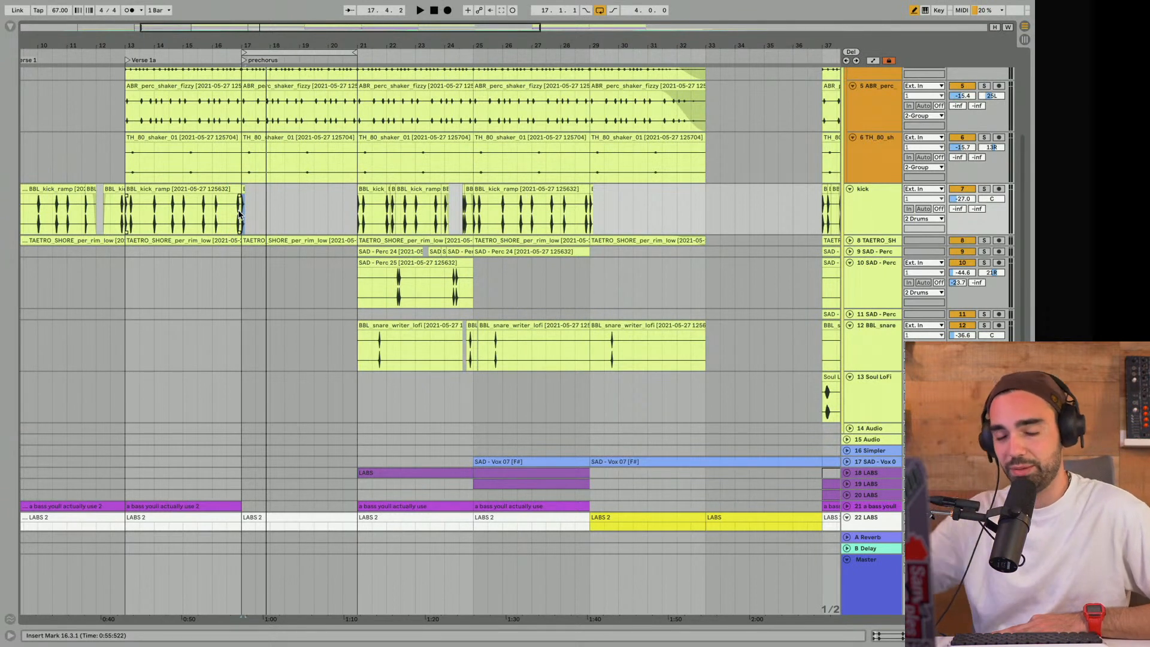
# - Examine the percussion, kick, melody and effects clips on either side of the Verse 1a to prechorus boundary
pyautogui.click(228, 276)
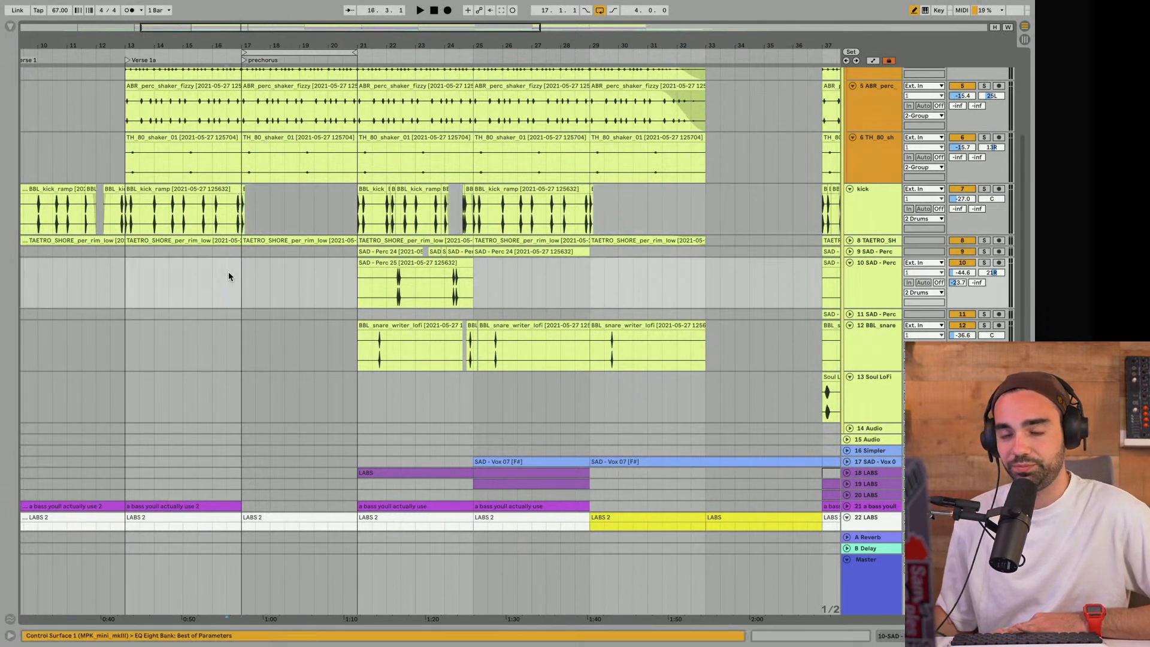
pyautogui.scroll(-10, 228, 271)
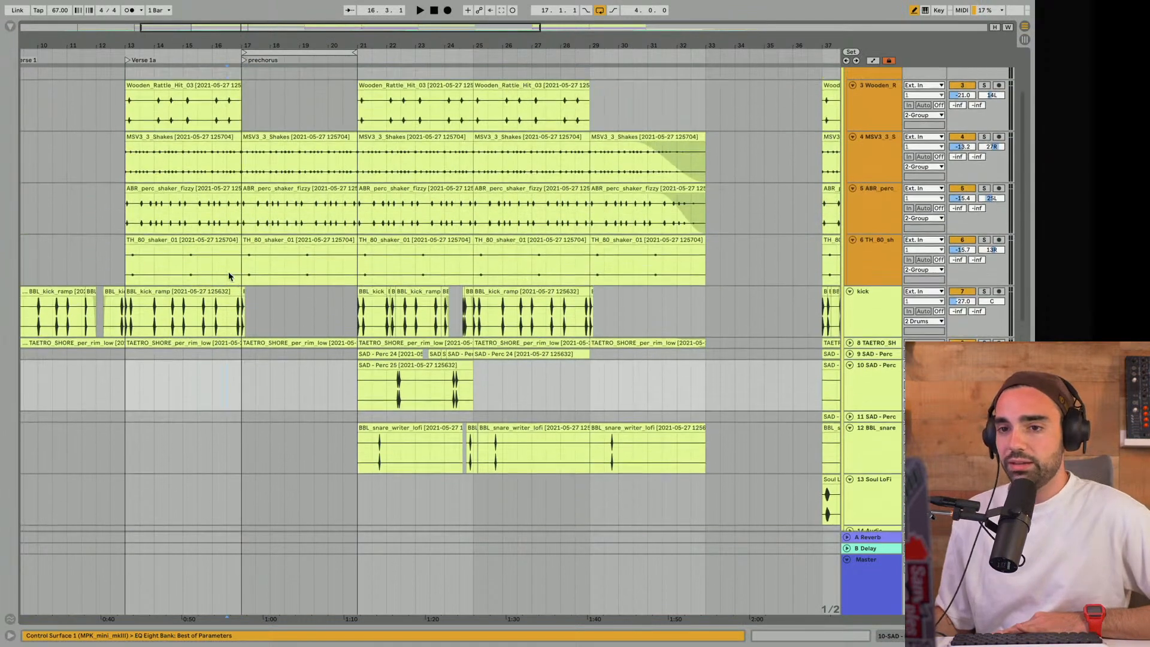
pyautogui.scroll(-5, 228, 273)
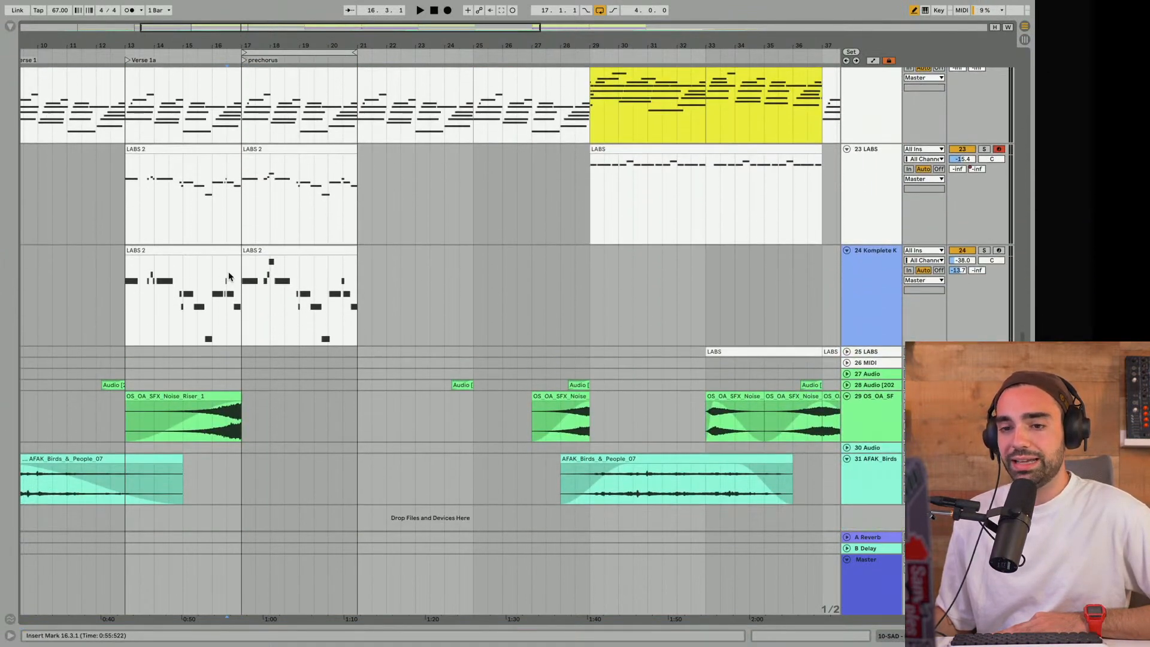
pyautogui.click(164, 150)
pyautogui.click(242, 183)
pyautogui.click(242, 179)
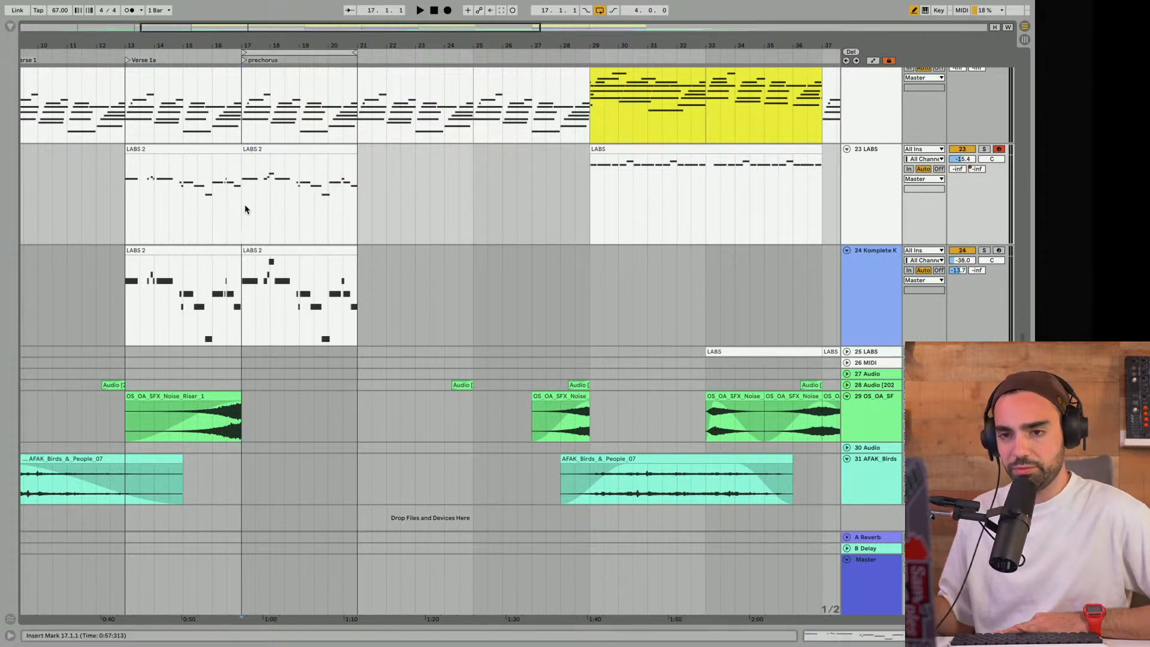
pyautogui.scroll(10, 245, 209)
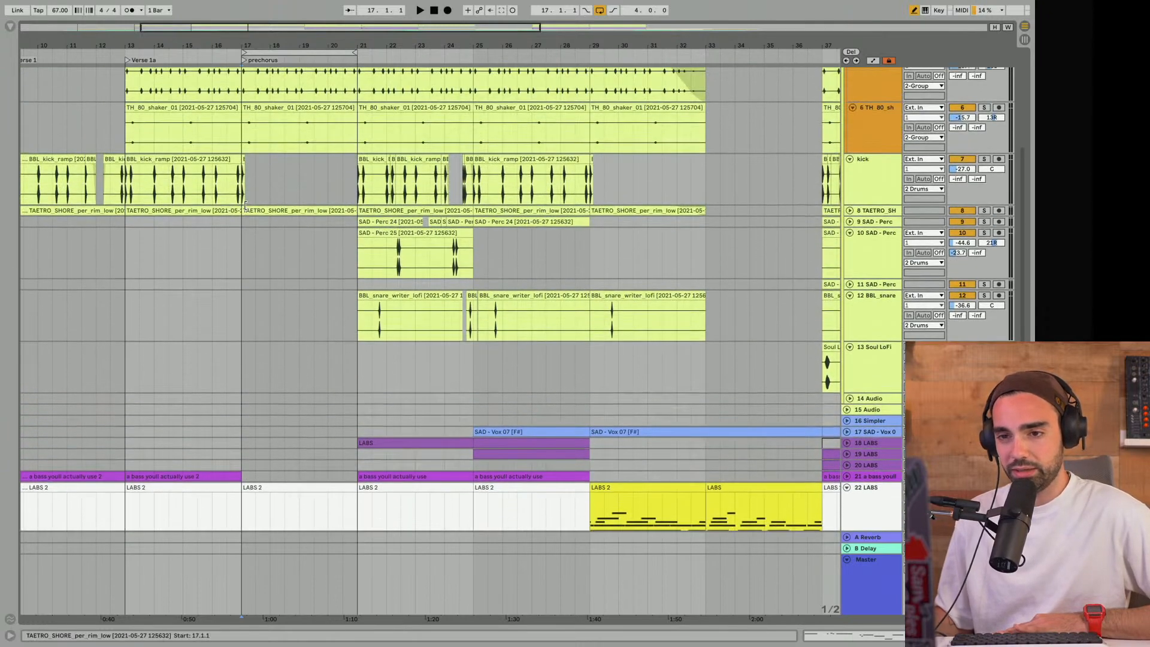
pyautogui.scroll(5, 245, 205)
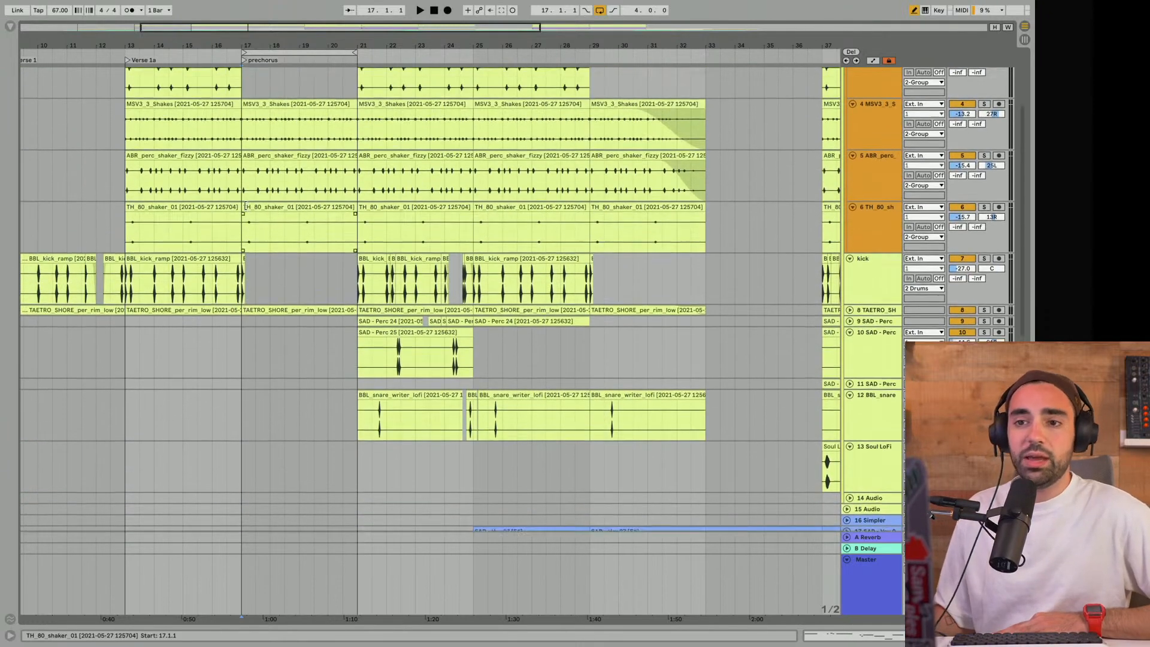
pyautogui.scroll(-3, 245, 205)
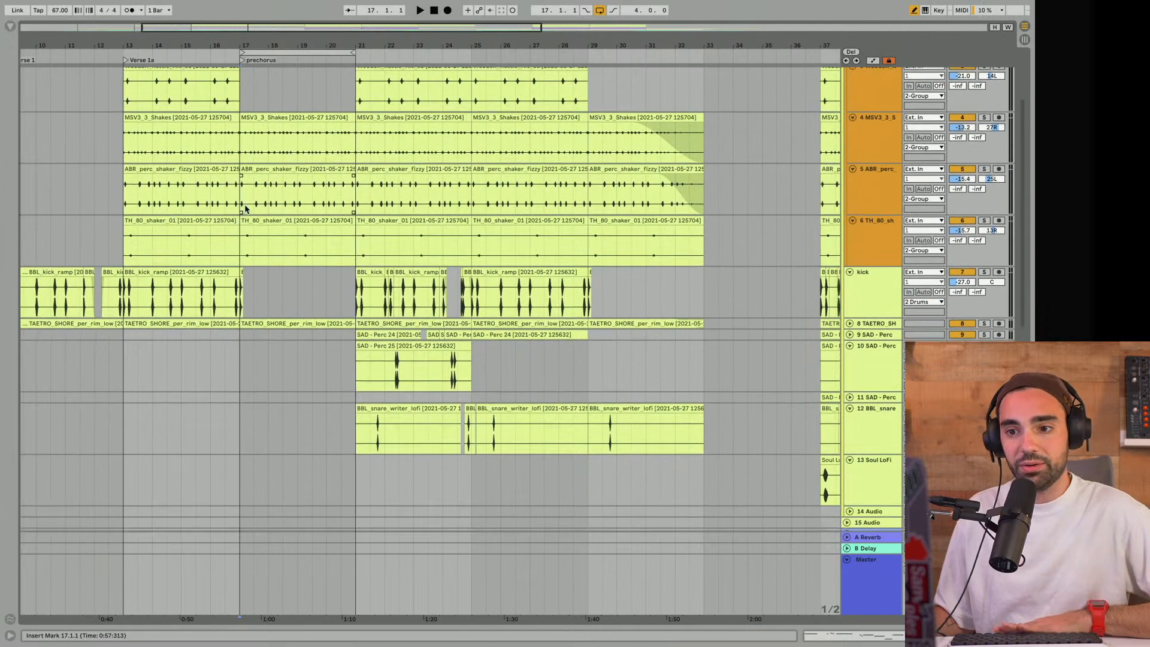
# - Play the prechorus, unfold track 8 TAETRO_SHORE, show its devices, and select its prechorus clip
pyautogui.press('space')
pyautogui.click(850, 324)
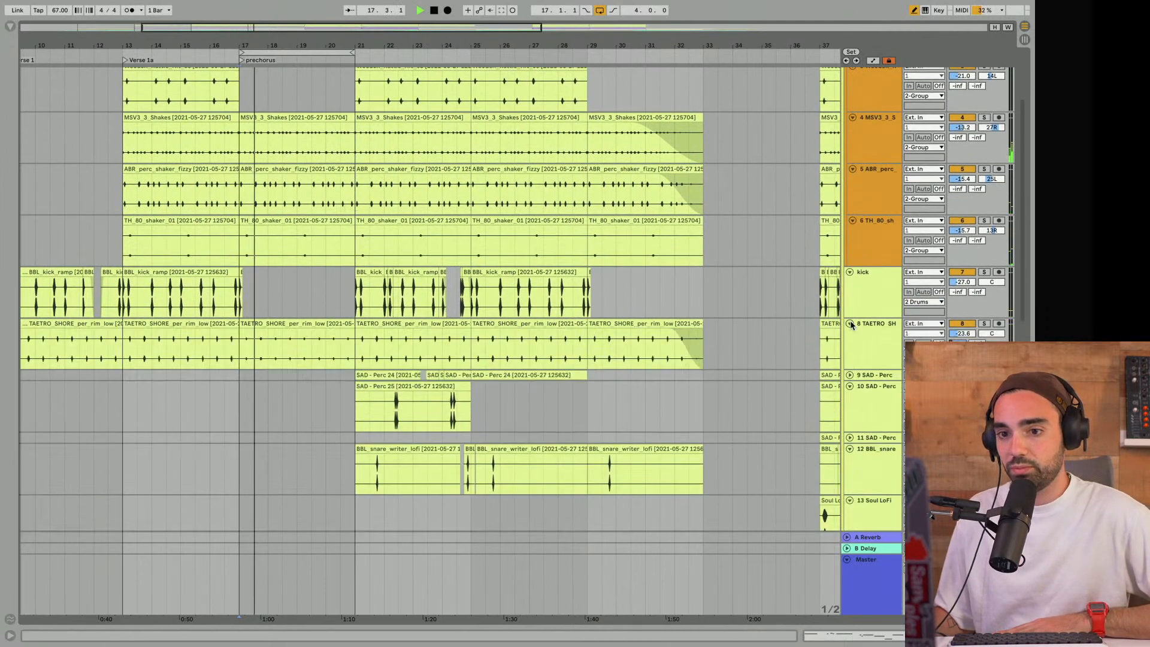
pyautogui.scroll(-1, 862, 327)
pyautogui.doubleClick(875, 325)
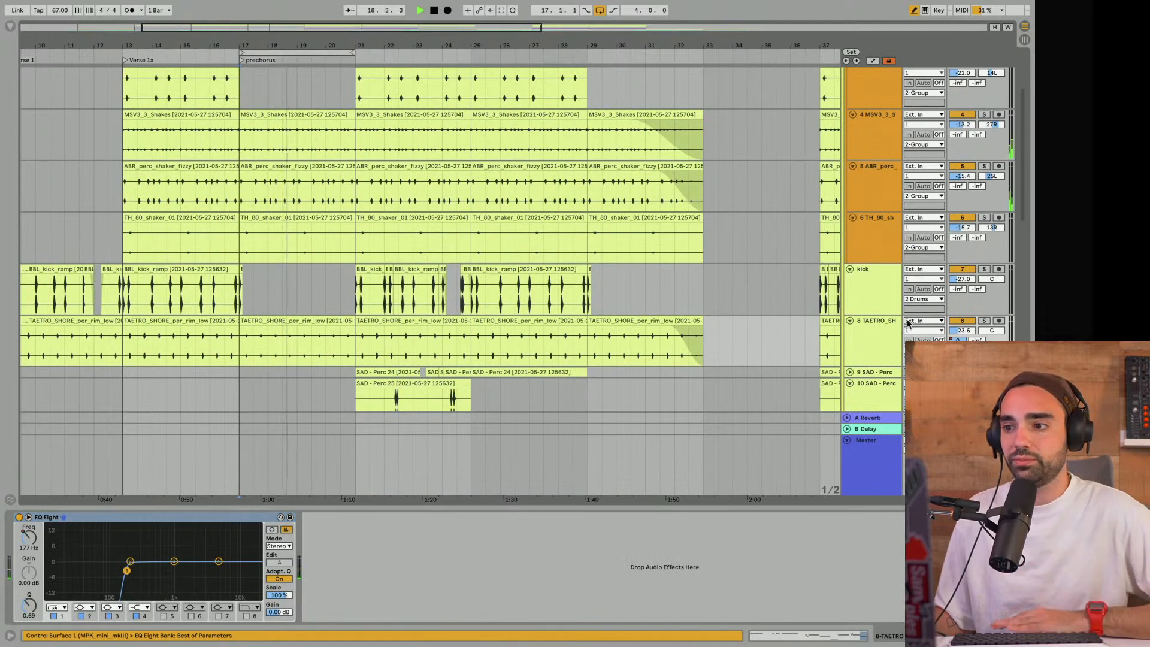
pyautogui.click(327, 321)
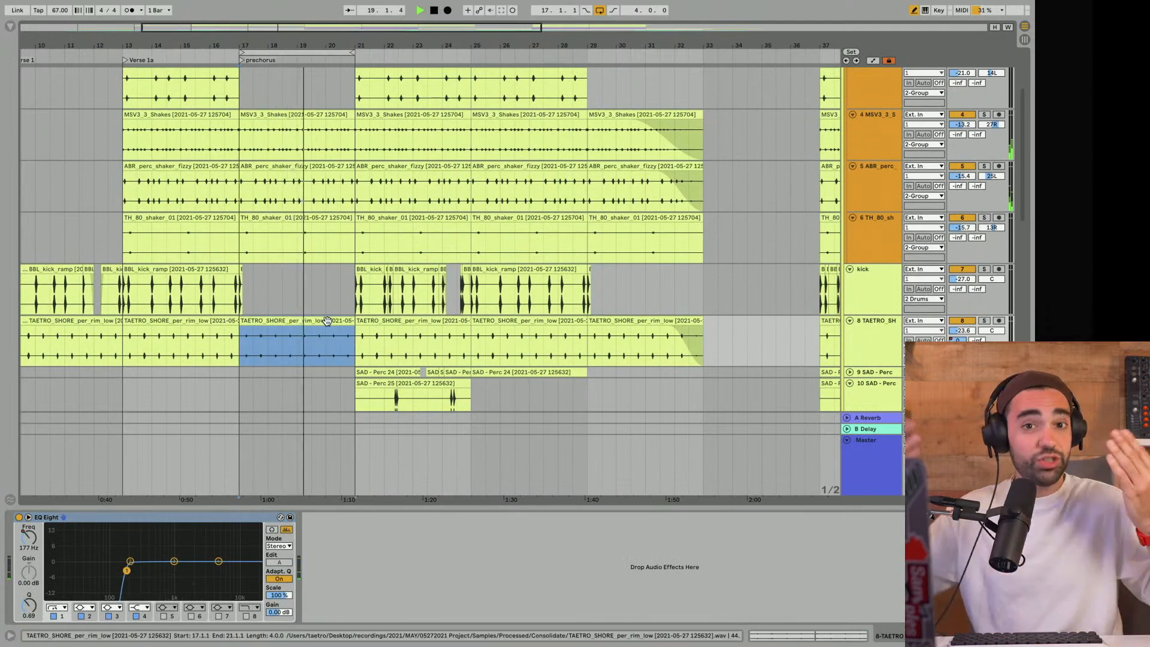
pyautogui.scroll(-4, 328, 324)
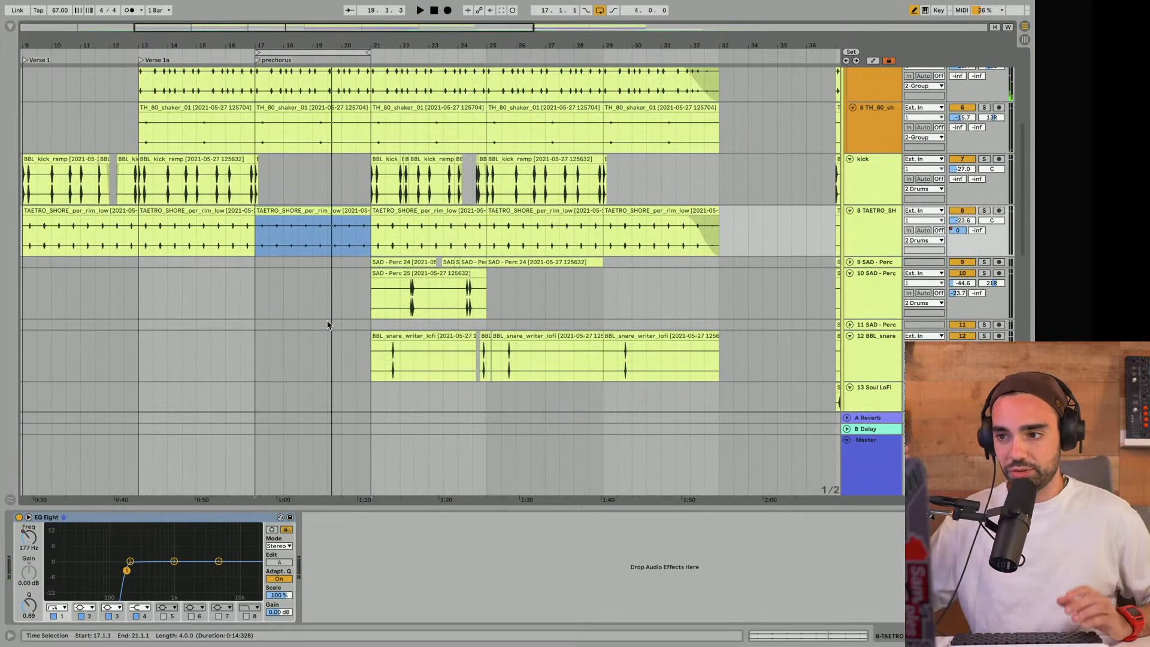
# - Check the automation on track 8 TAETRO_SHORE, return to the clip view, and solo the track
pyautogui.press('a')
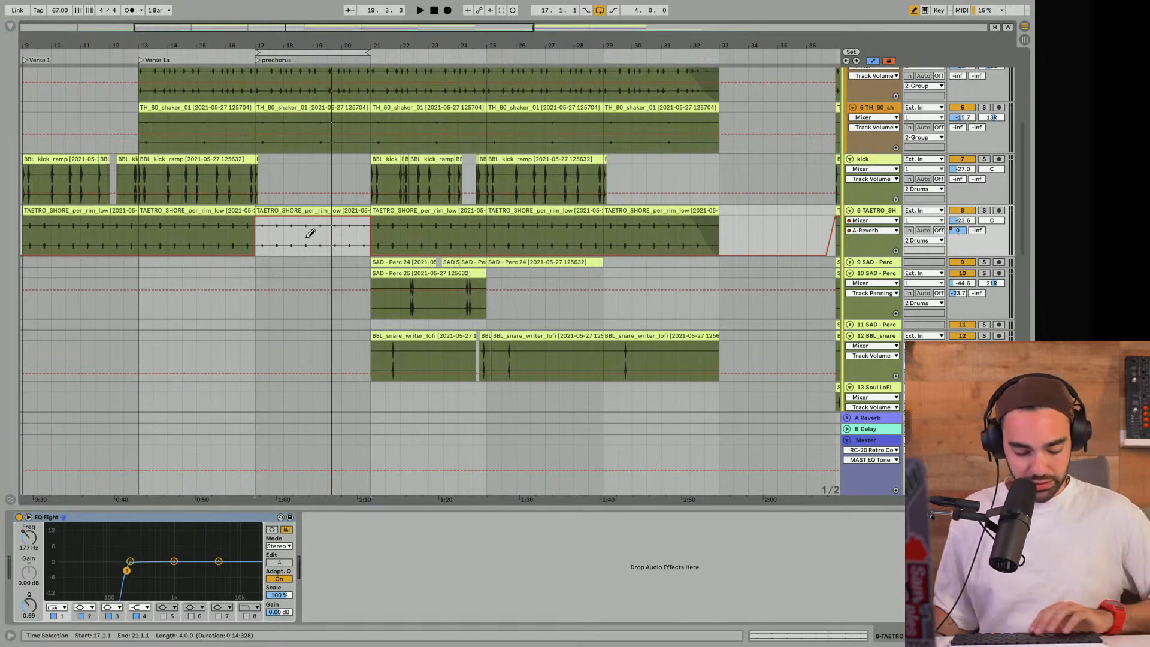
pyautogui.press('a')
pyautogui.click(984, 210)
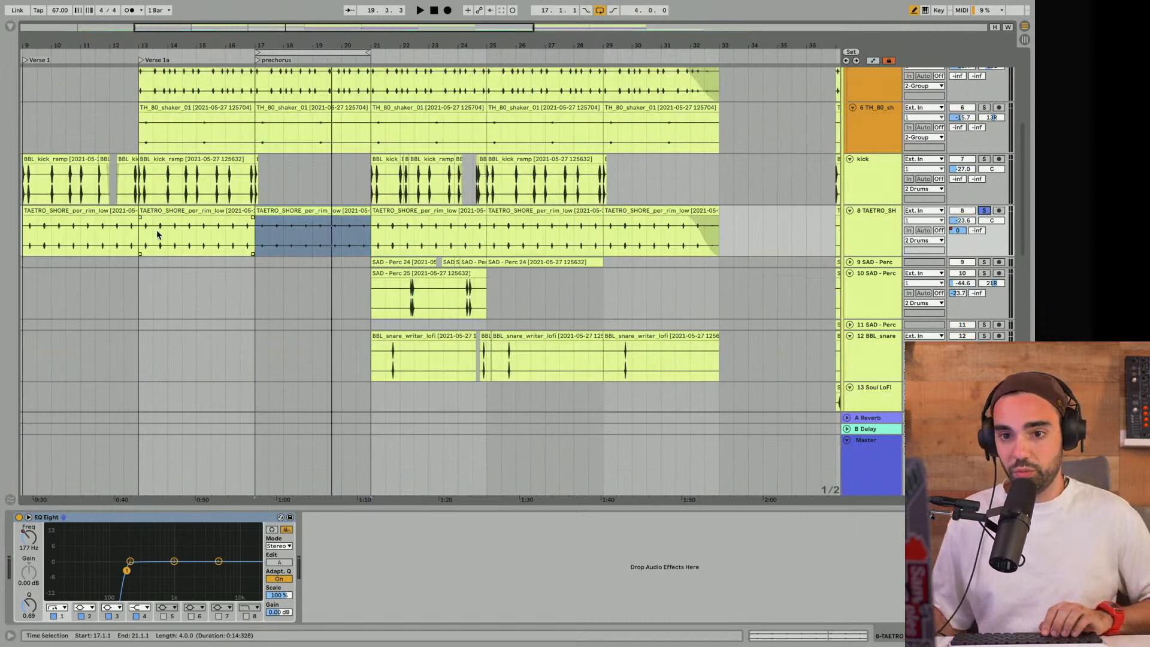
# - Audition the soloed track 8 TAETRO_SHORE in the prechorus and select its prechorus clip
pyautogui.click(143, 244)
pyautogui.press('space')
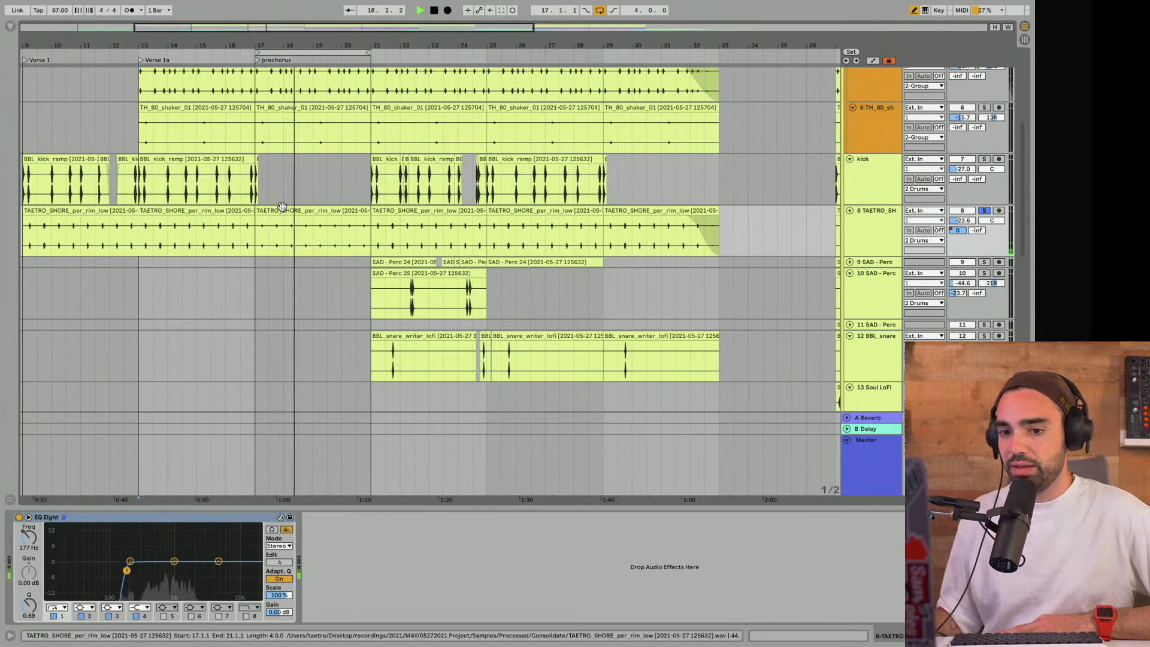
pyautogui.click(282, 206)
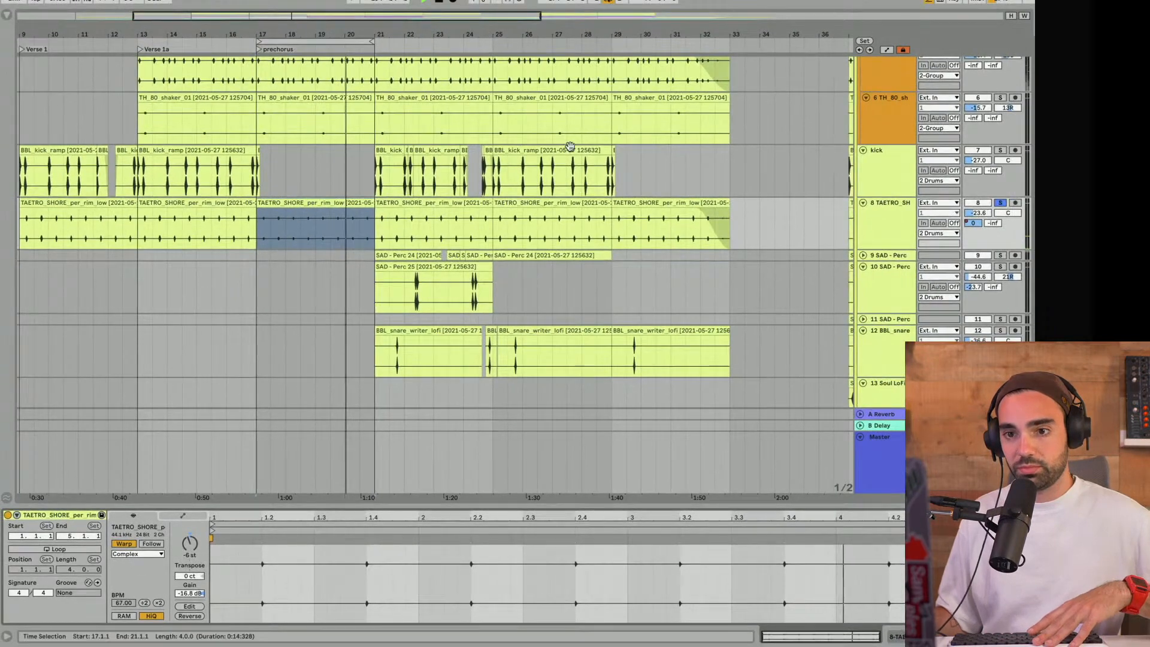
pyautogui.press('space')
# - Examine the A-Reverb send automation on track 8 TAETRO_SHORE up to bar 37, then unsolo the track and hide automation
pyautogui.click(957, 224)
pyautogui.scroll(1, 957, 224)
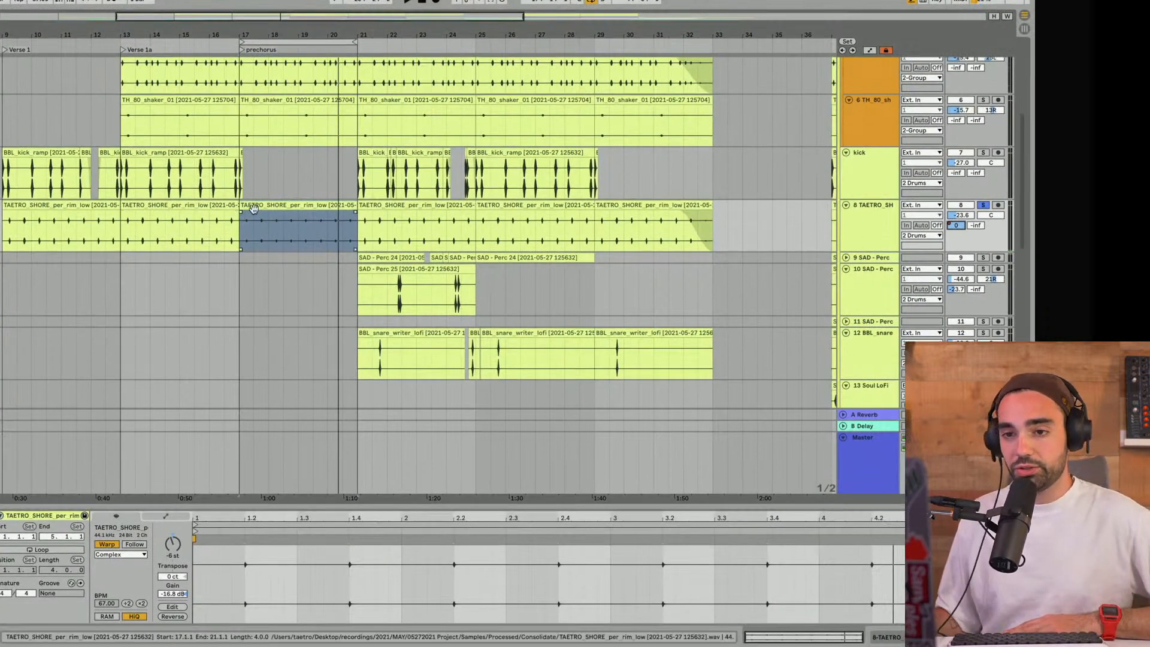
pyautogui.click(283, 205)
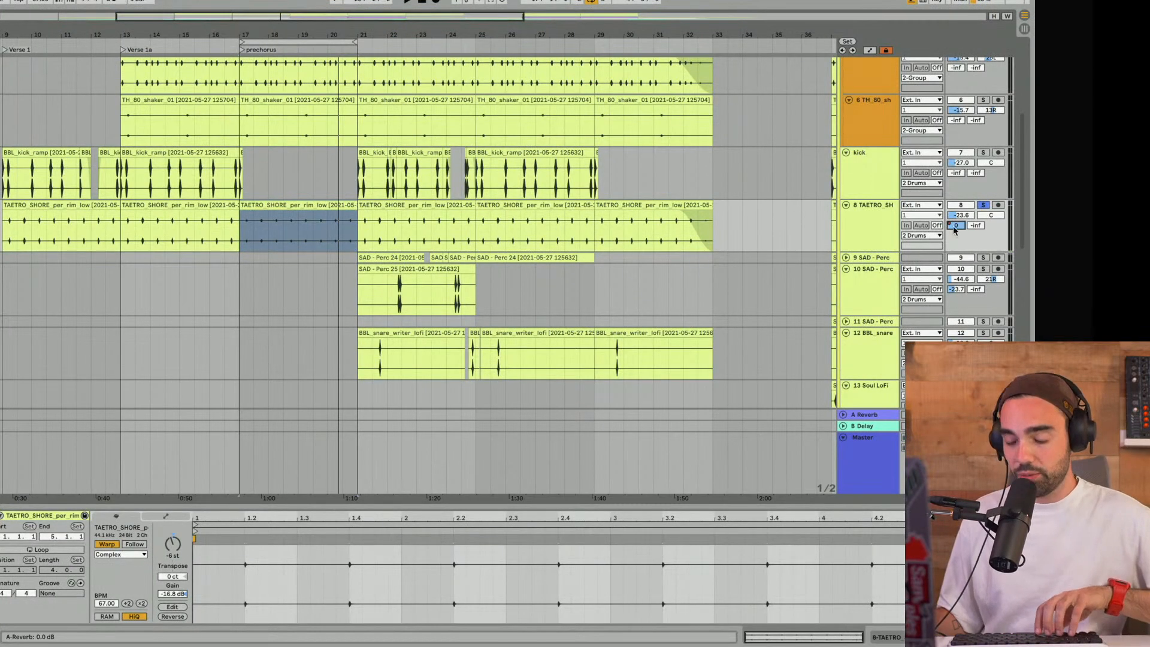
pyautogui.press('a')
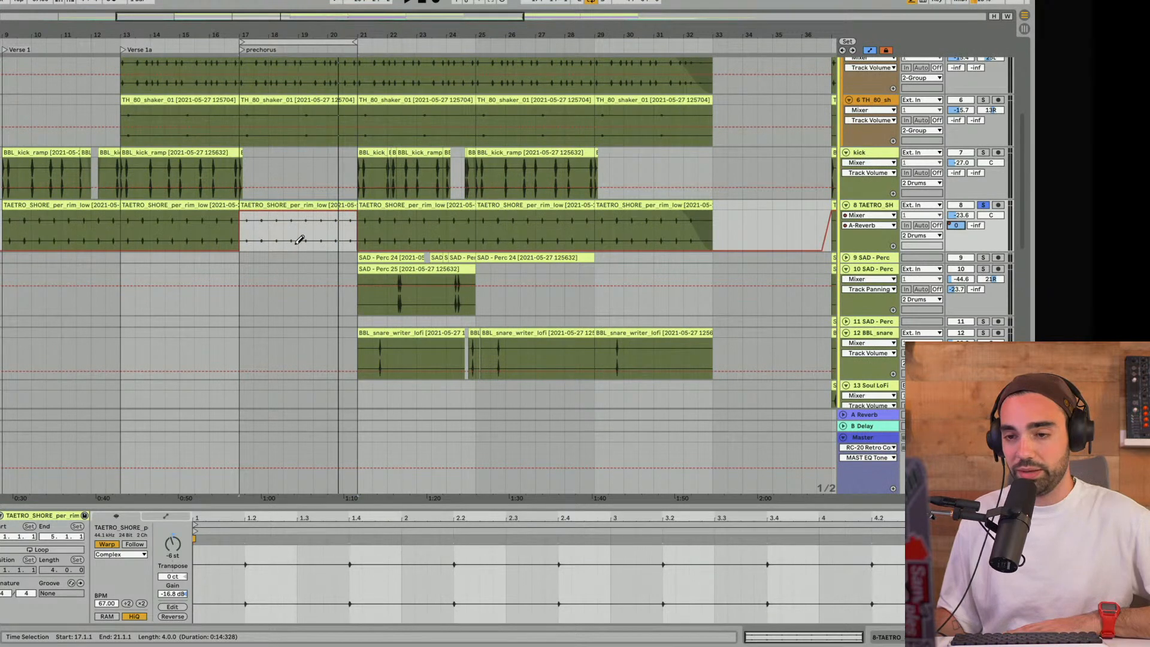
pyautogui.hscroll(10, 257, 238)
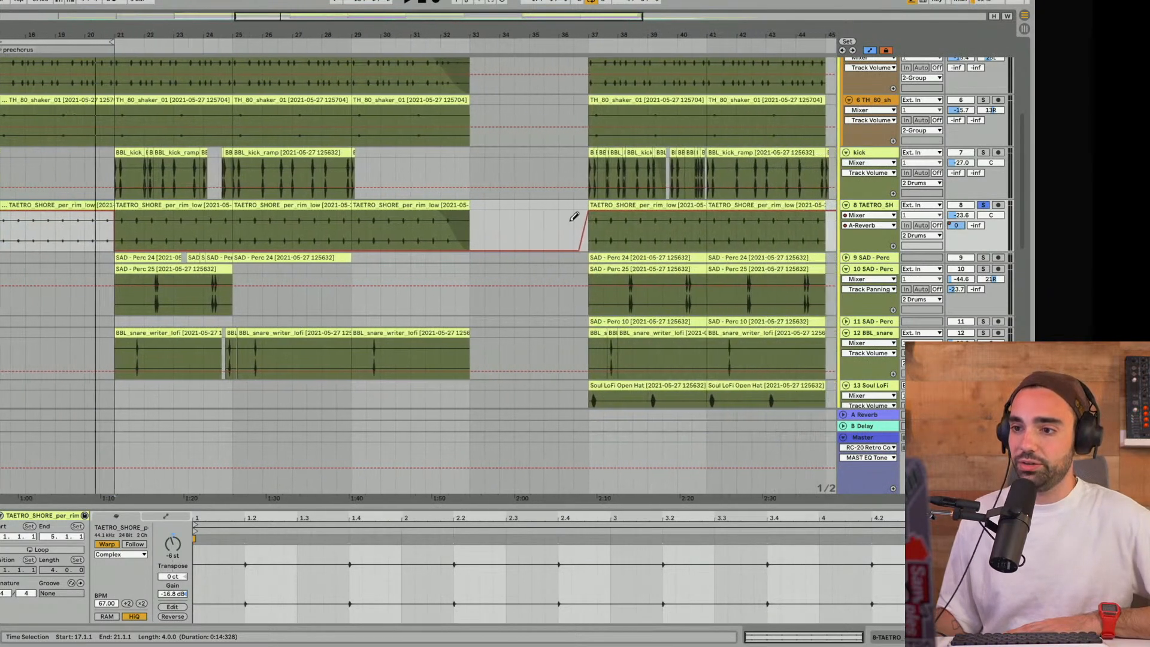
pyautogui.hscroll(-10, 590, 236)
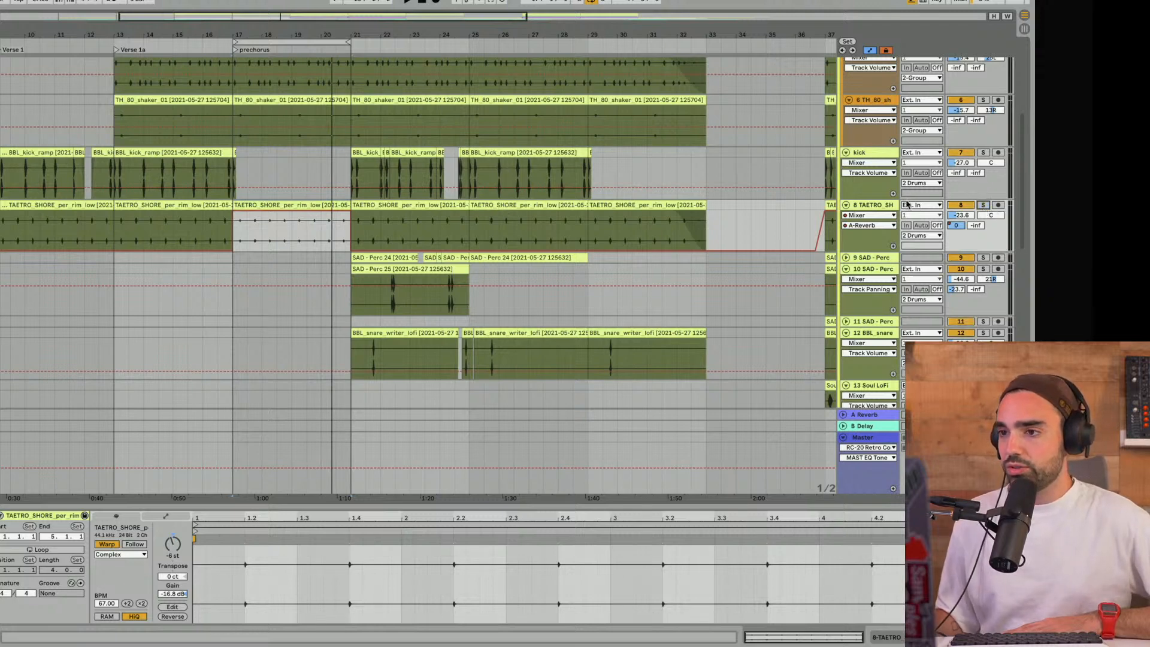
pyautogui.click(868, 51)
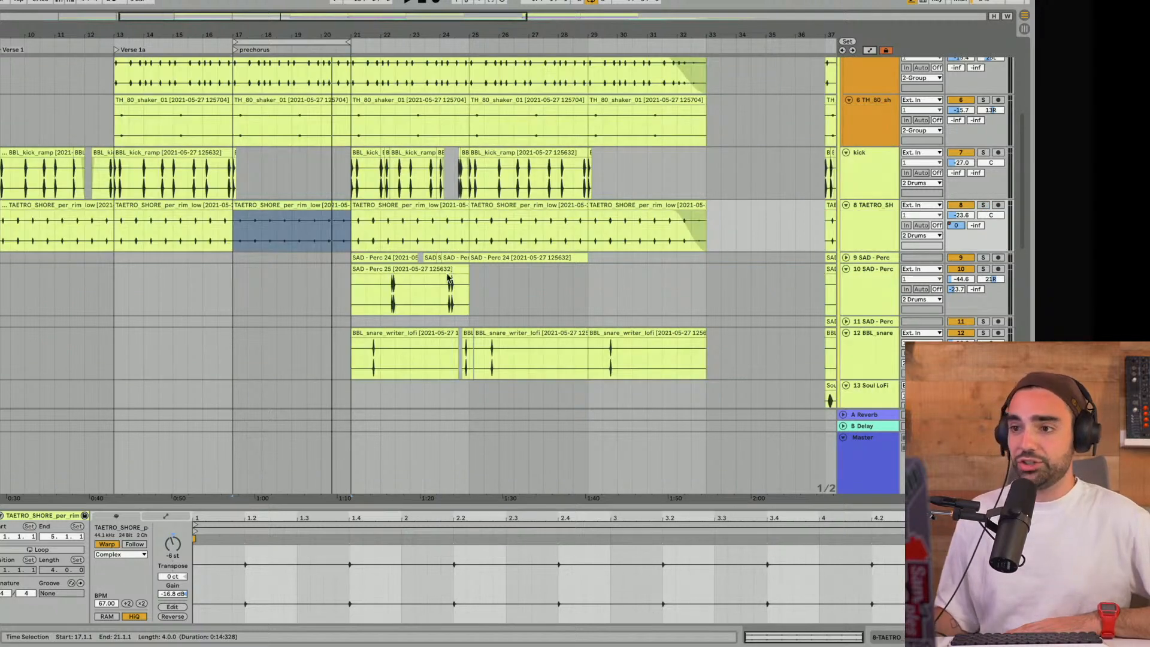
# - Fold track 8 TAETRO_SHORE and the kick track, and collapse the 2 Drums group
pyautogui.click(846, 205)
pyautogui.scroll(2, 846, 213)
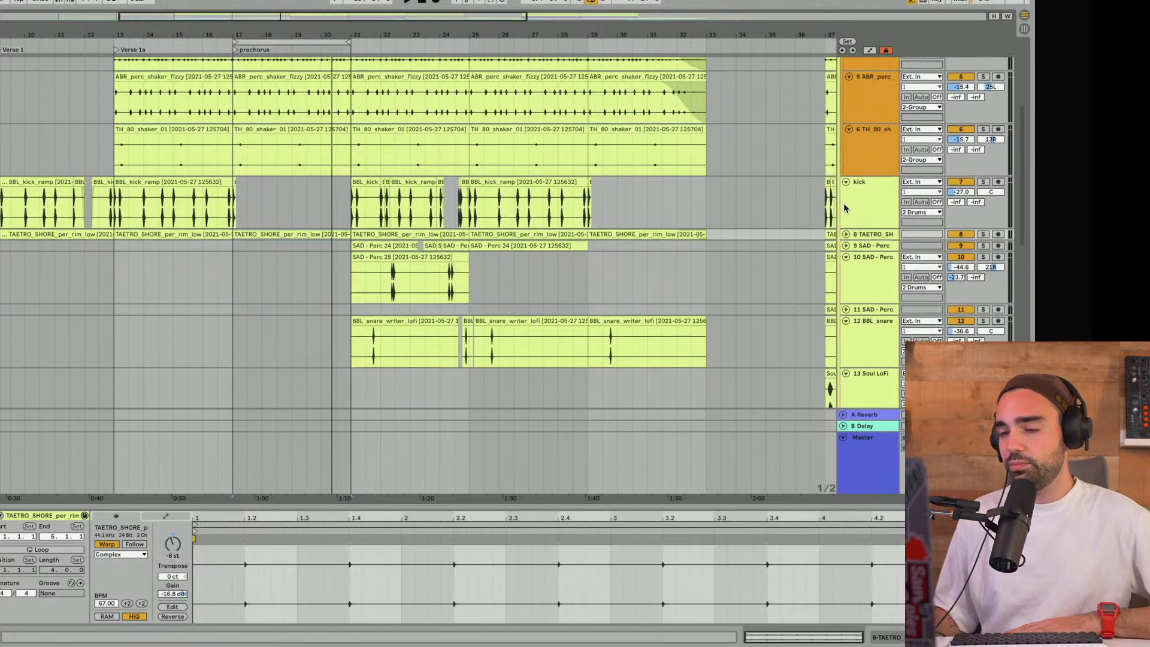
pyautogui.click(845, 214)
pyautogui.scroll(5, 844, 212)
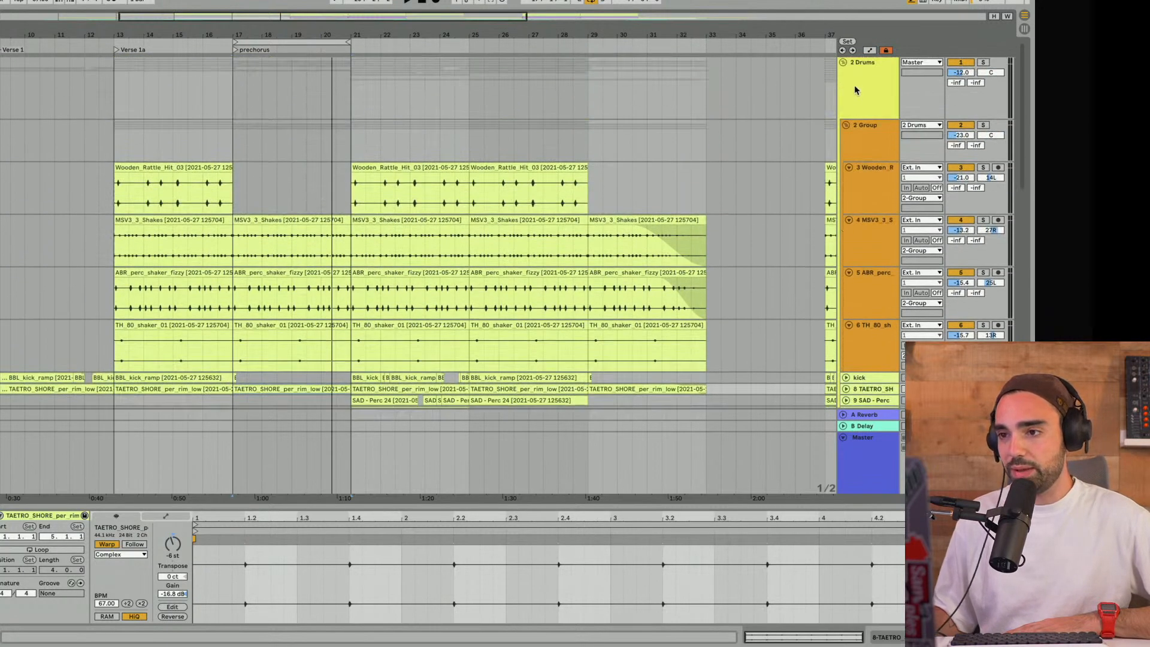
pyautogui.click(842, 62)
# - Play the prechorus and examine the melody and effects clips in and around it
pyautogui.click(210, 125)
pyautogui.press('space')
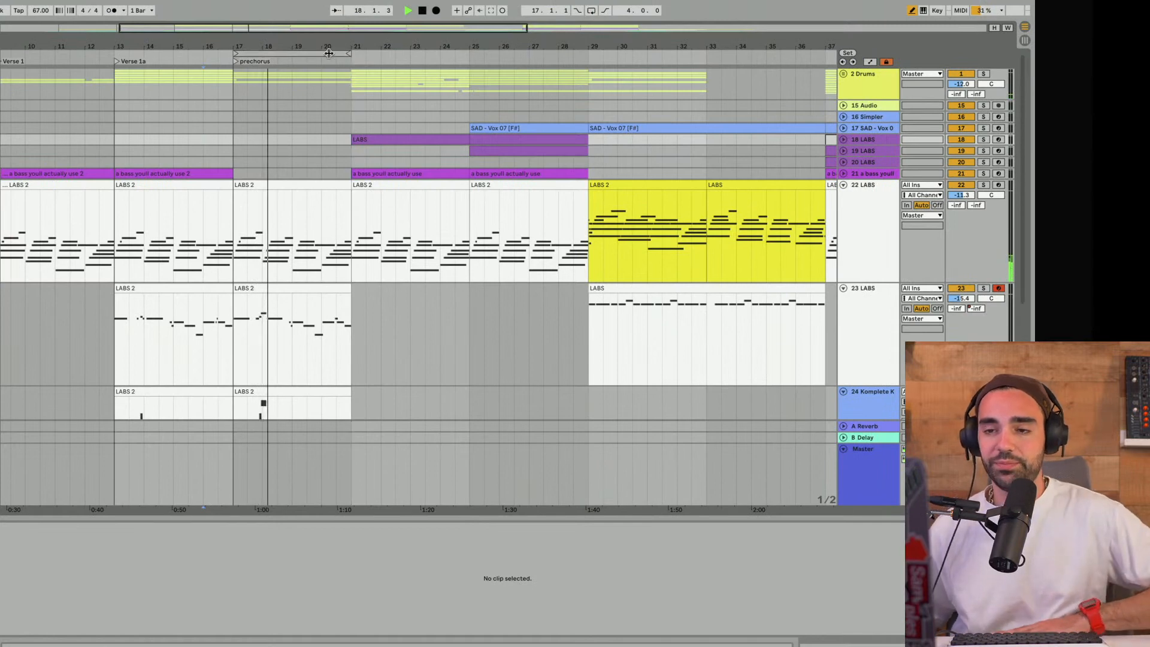
pyautogui.moveTo(325, 47); pyautogui.dragTo(303, 47)
pyautogui.scroll(-8, 283, 173)
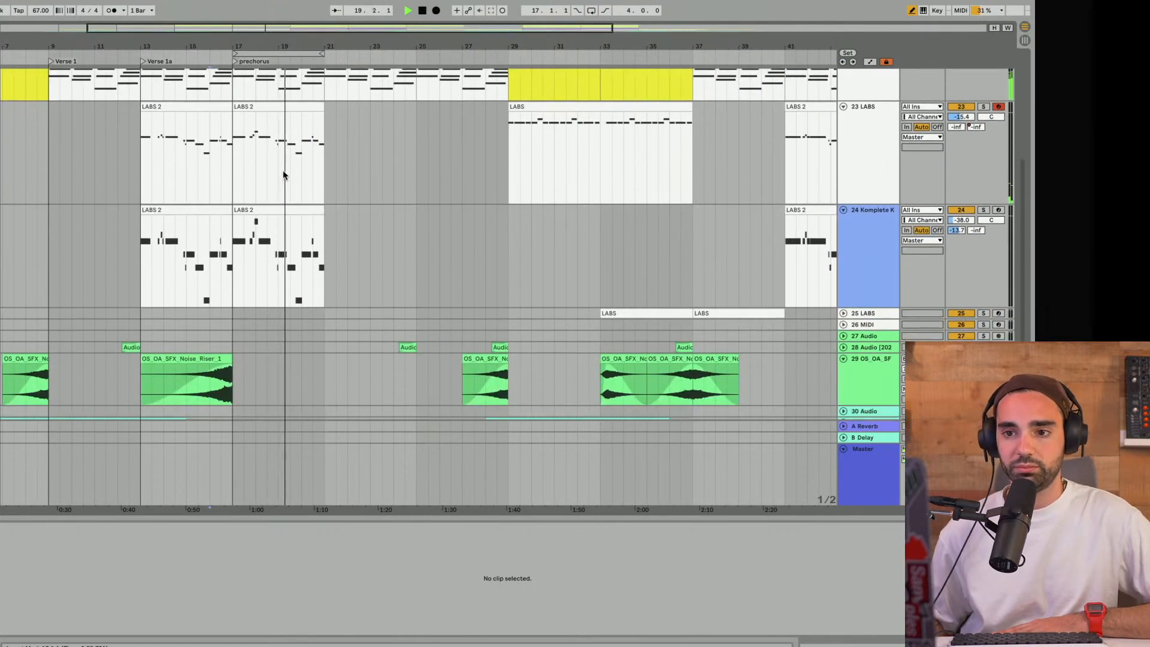
pyautogui.scroll(8, 283, 170)
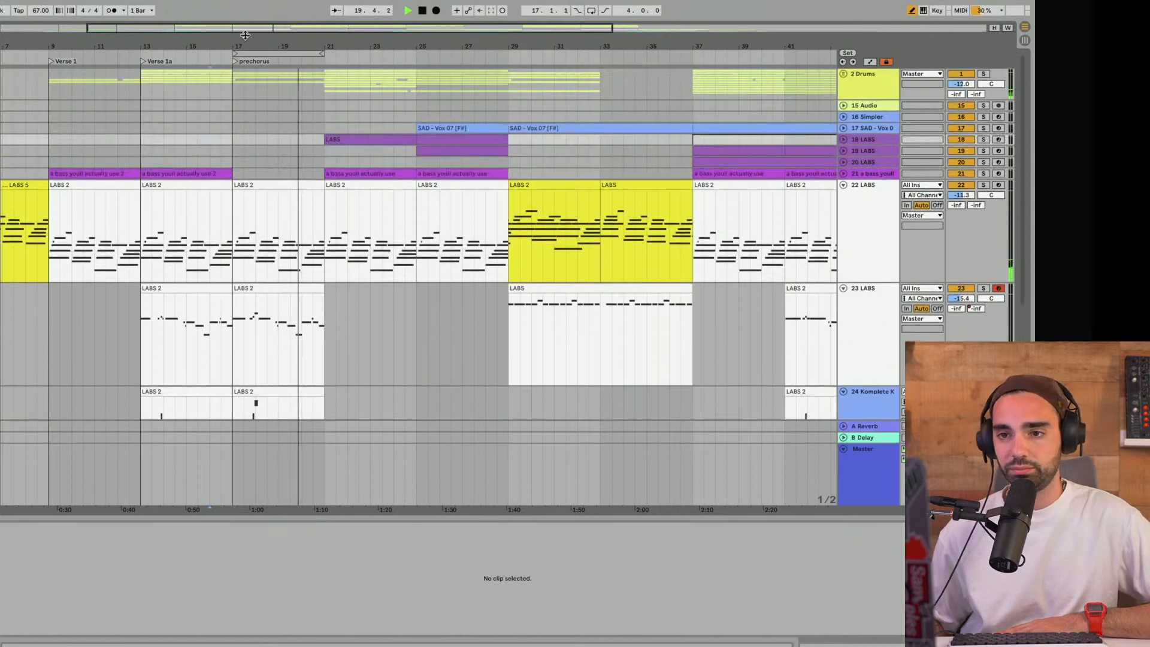
# - Move the loop to bars 21 to 25, stop playback, and add a locator named Verse 2 at bar 21
pyautogui.moveTo(254, 53); pyautogui.dragTo(347, 52)
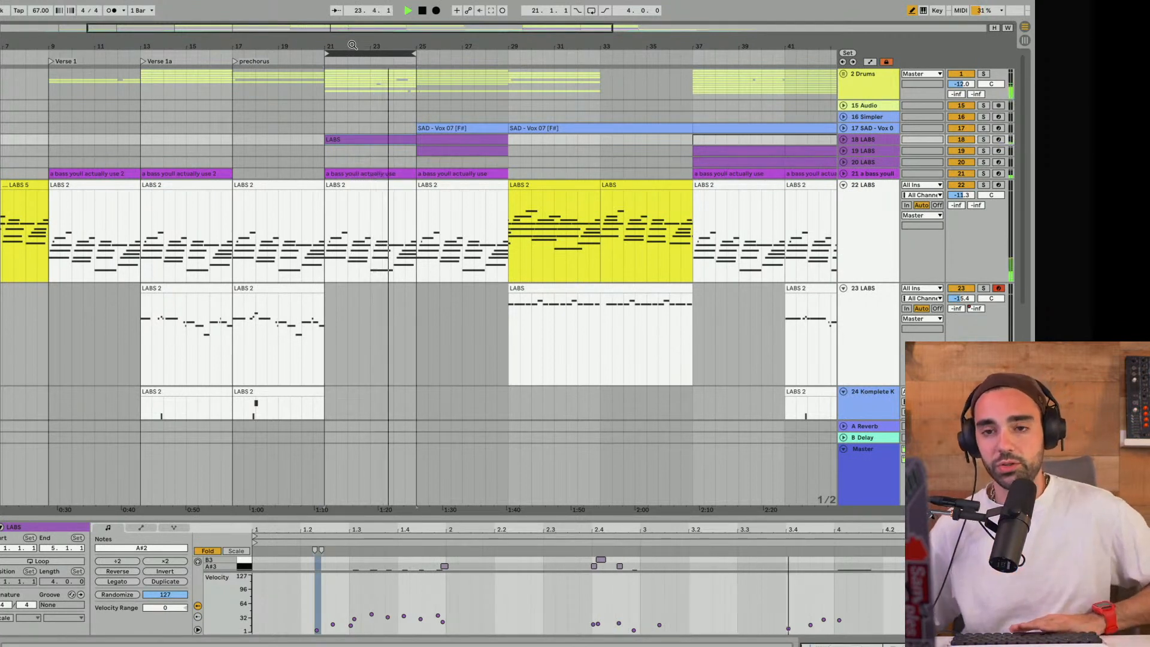
pyautogui.press('space')
pyautogui.rightClick(326, 64)
pyautogui.click(355, 92)
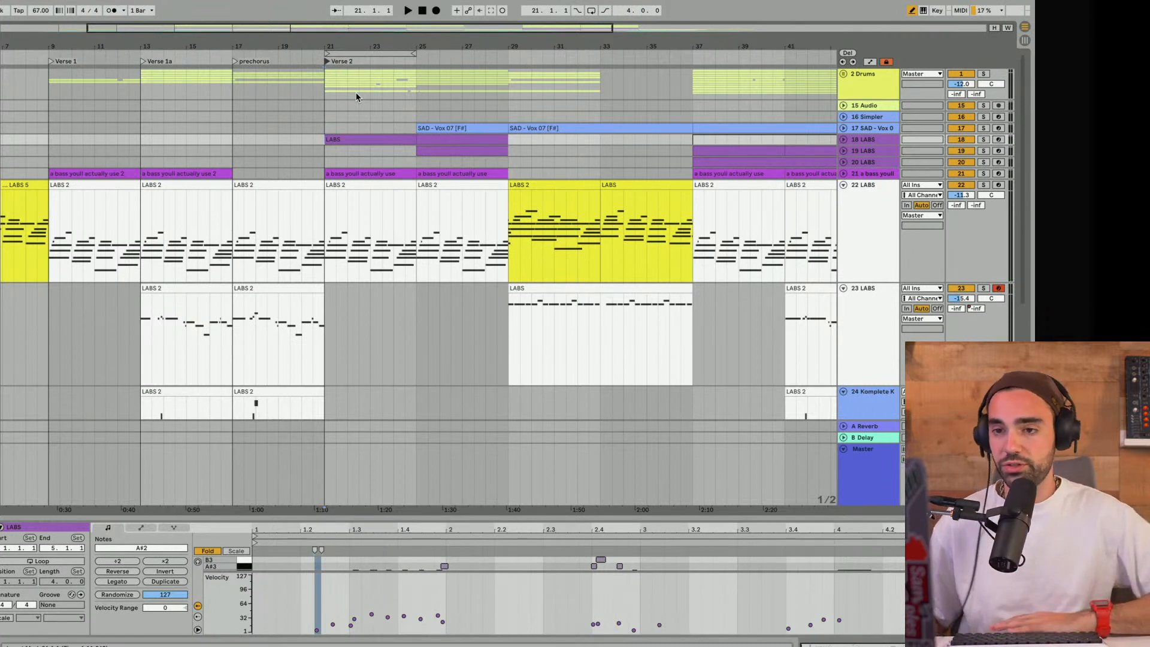
# - Select the looped Verse 2 section, unfold track 18 LABS, and audition the section while briefly soloing that track
pyautogui.click(358, 51)
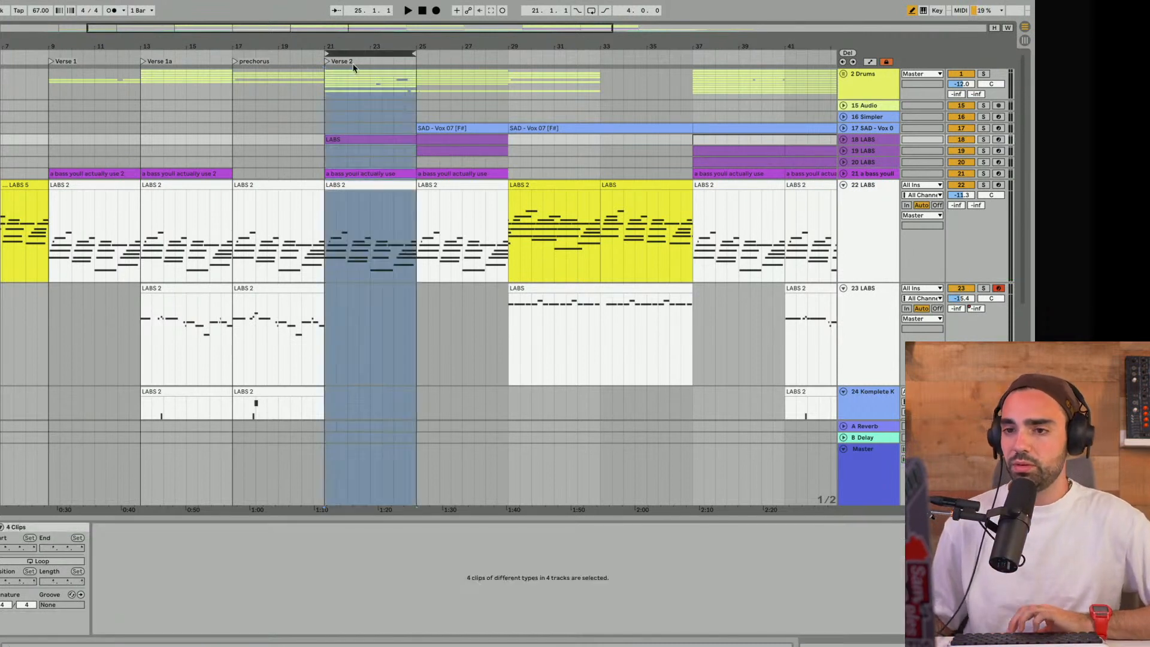
pyautogui.click(843, 141)
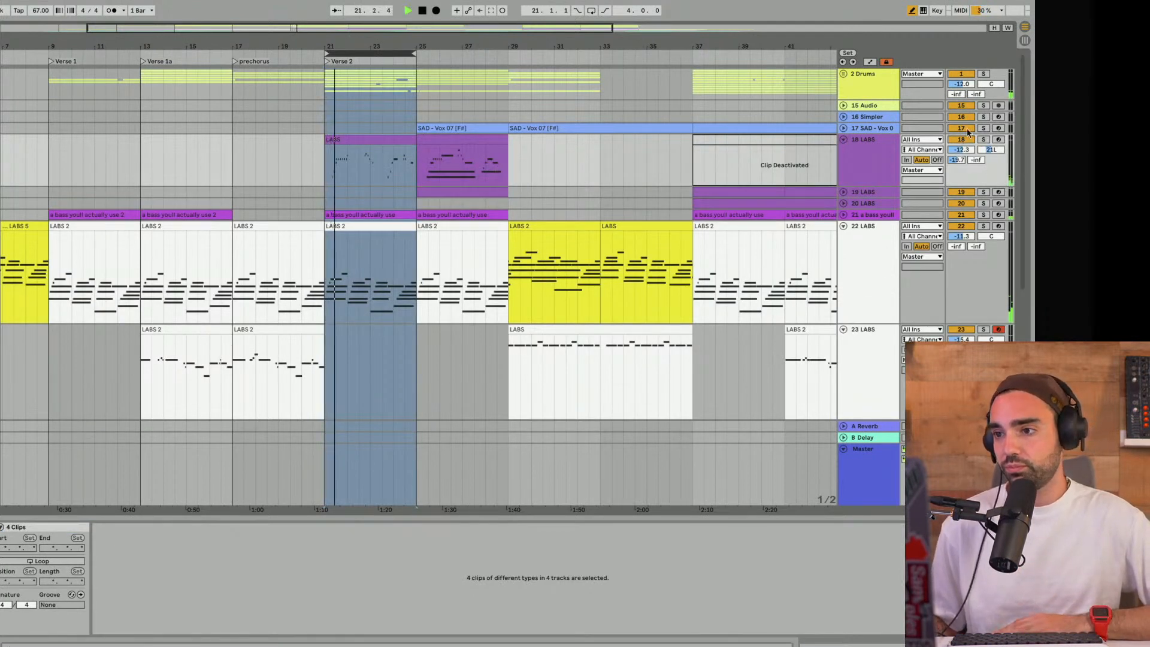
pyautogui.click(984, 140)
pyautogui.click(985, 140)
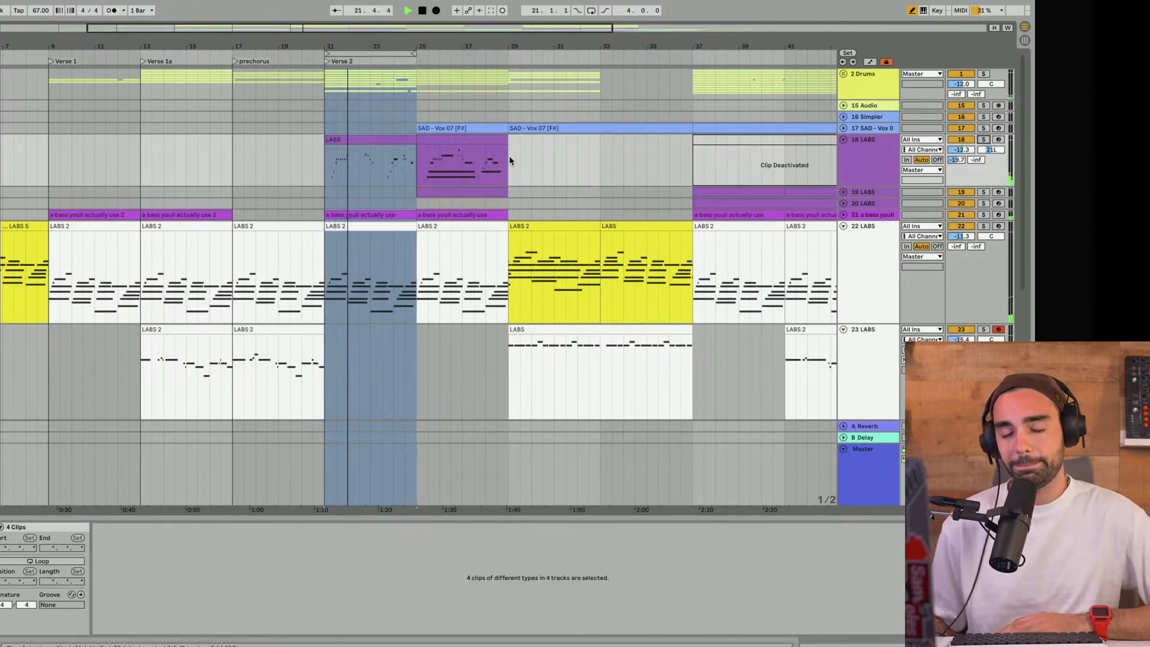
pyautogui.scroll(-8, 509, 157)
pyautogui.scroll(8, 505, 161)
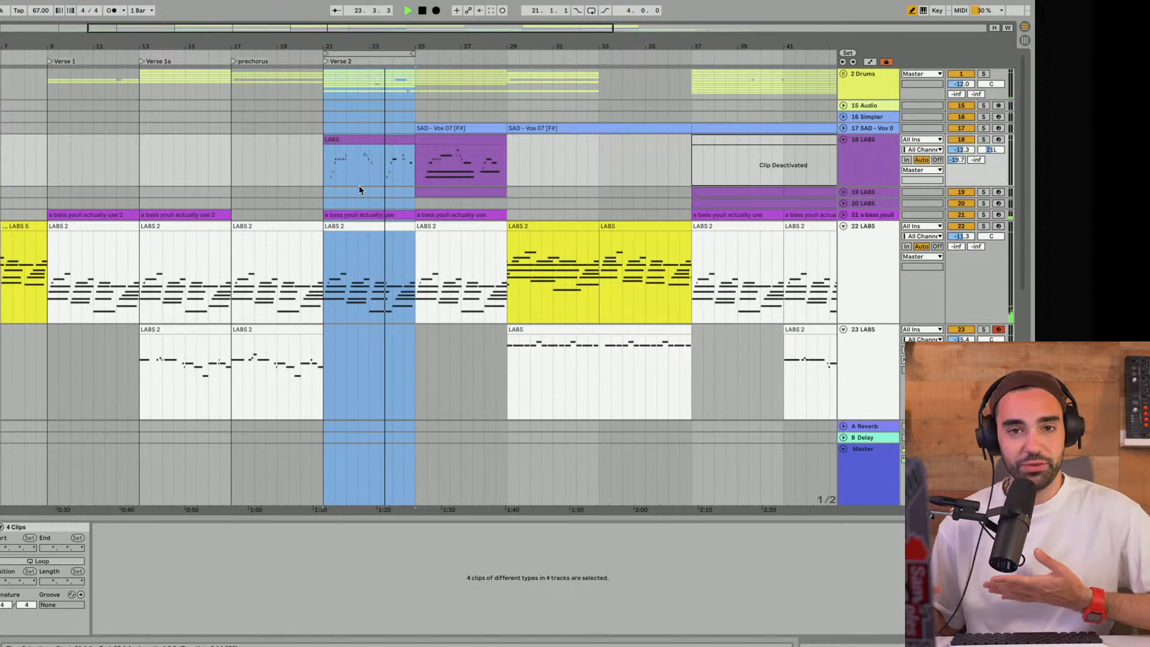
pyautogui.press('space')
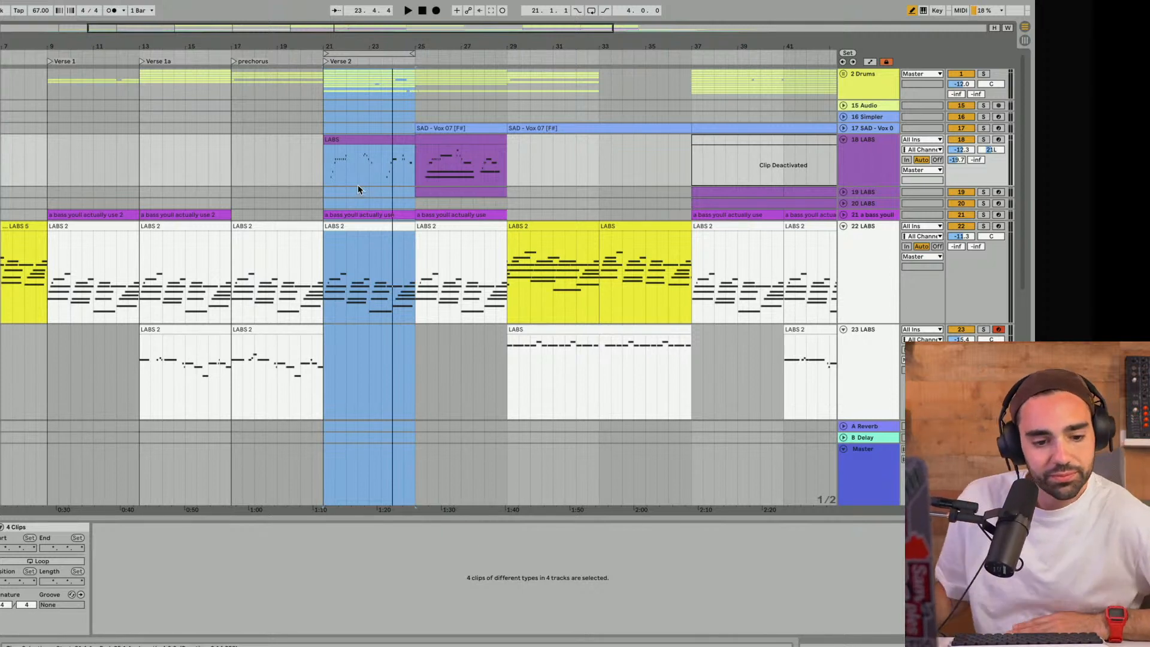
pyautogui.press('space')
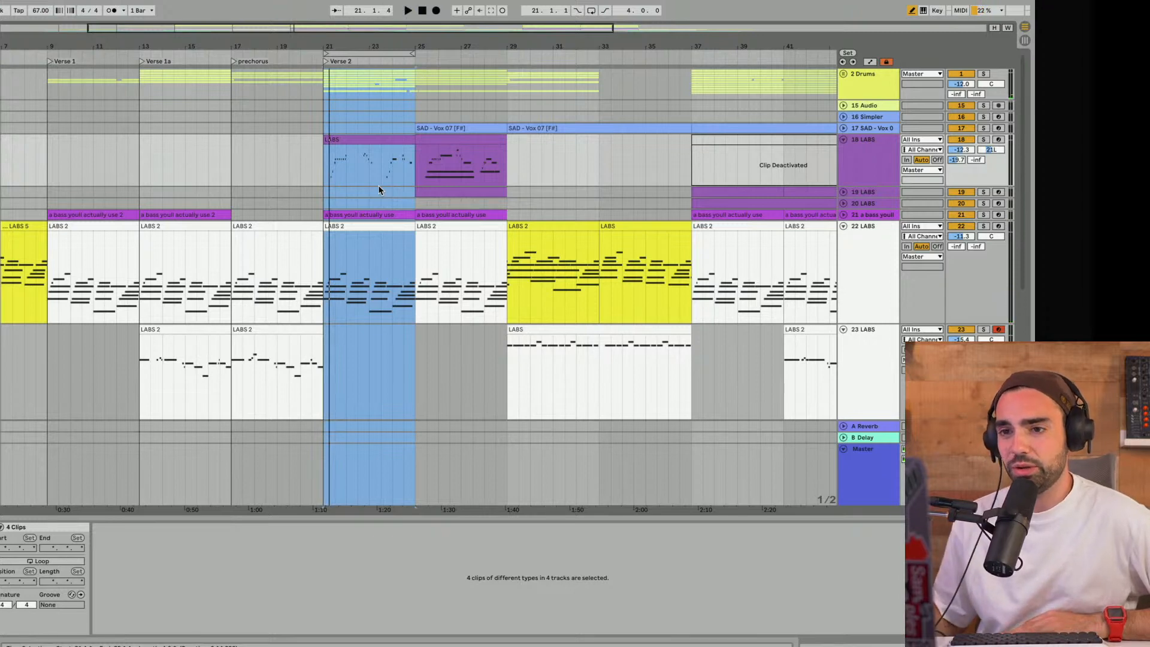
# - Move the loop back over Verse 1 and hide the clip detail view to enlarge the arrangement
pyautogui.moveTo(366, 53); pyautogui.dragTo(190, 40)
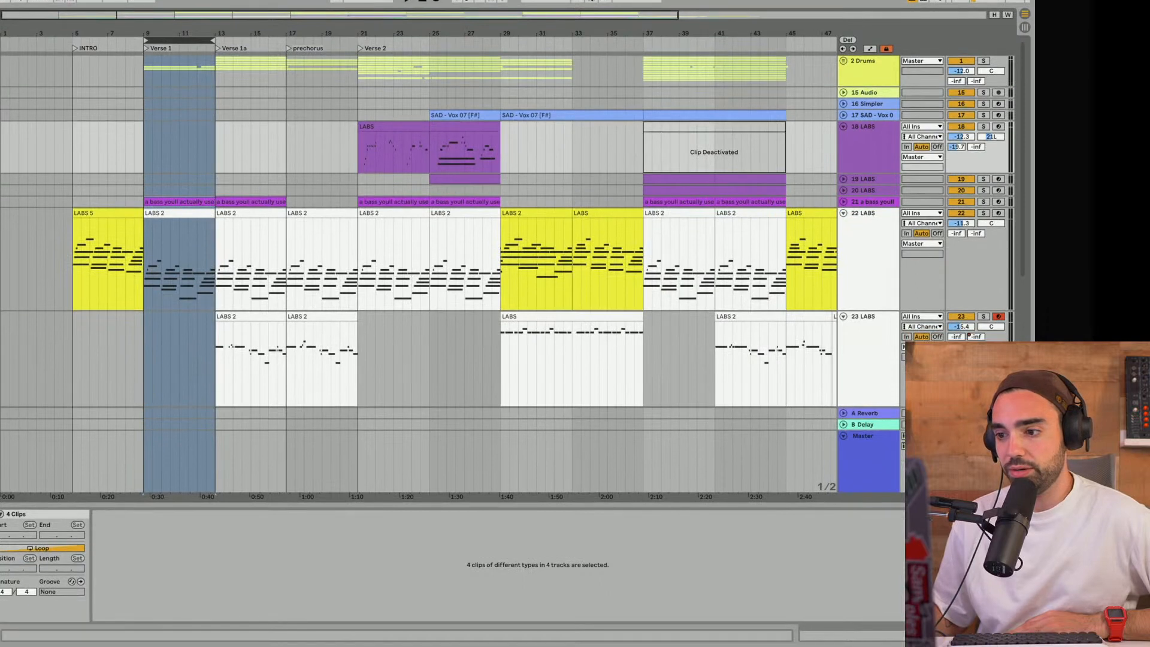
pyautogui.press('super+alt+l')
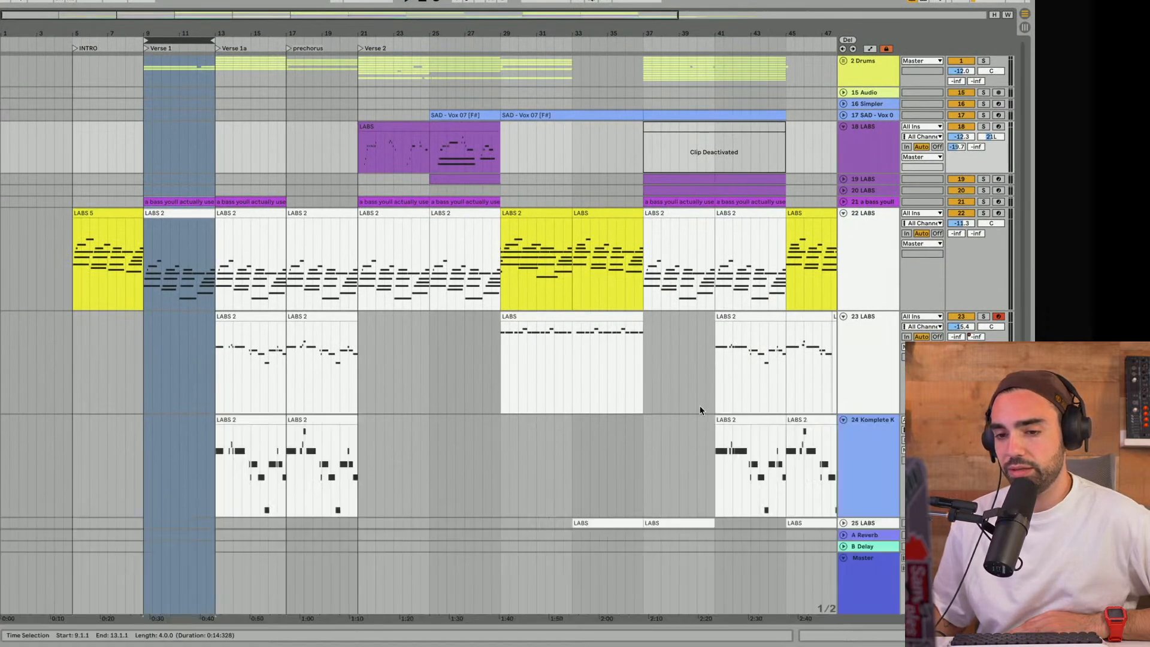
pyautogui.click(488, 317)
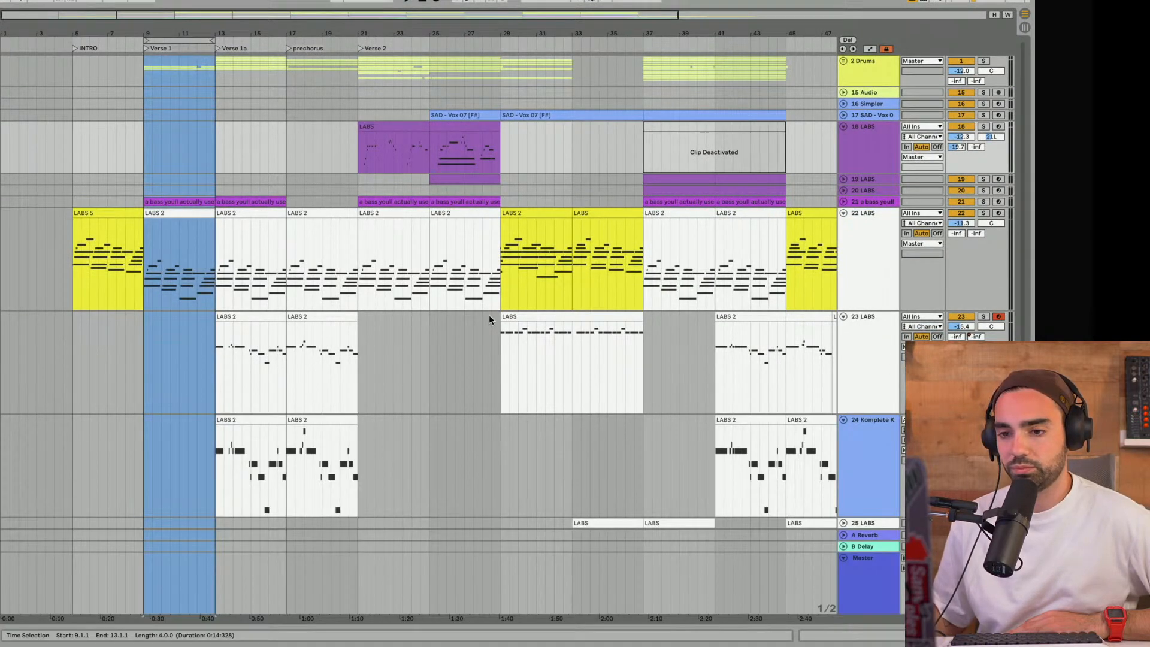
# - Return the loop to Verse 2 and play the section with the whole arrangement in view
pyautogui.moveTo(170, 34); pyautogui.dragTo(374, 51)
pyautogui.click(160, 43)
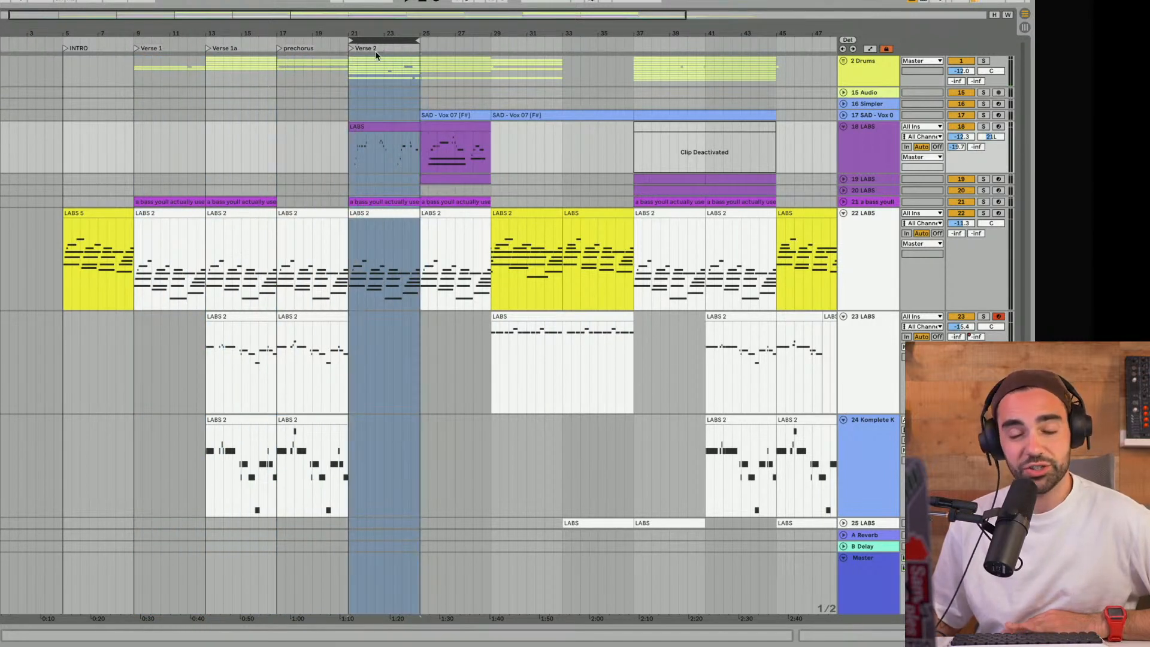
pyautogui.press('space')
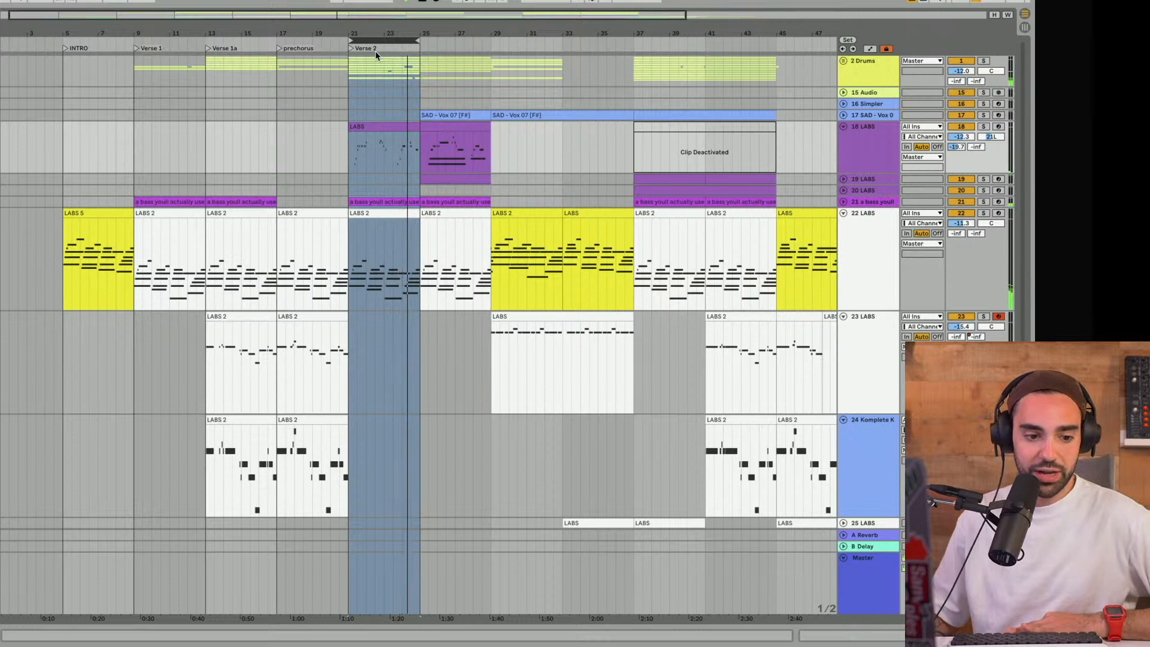
pyautogui.press('-')
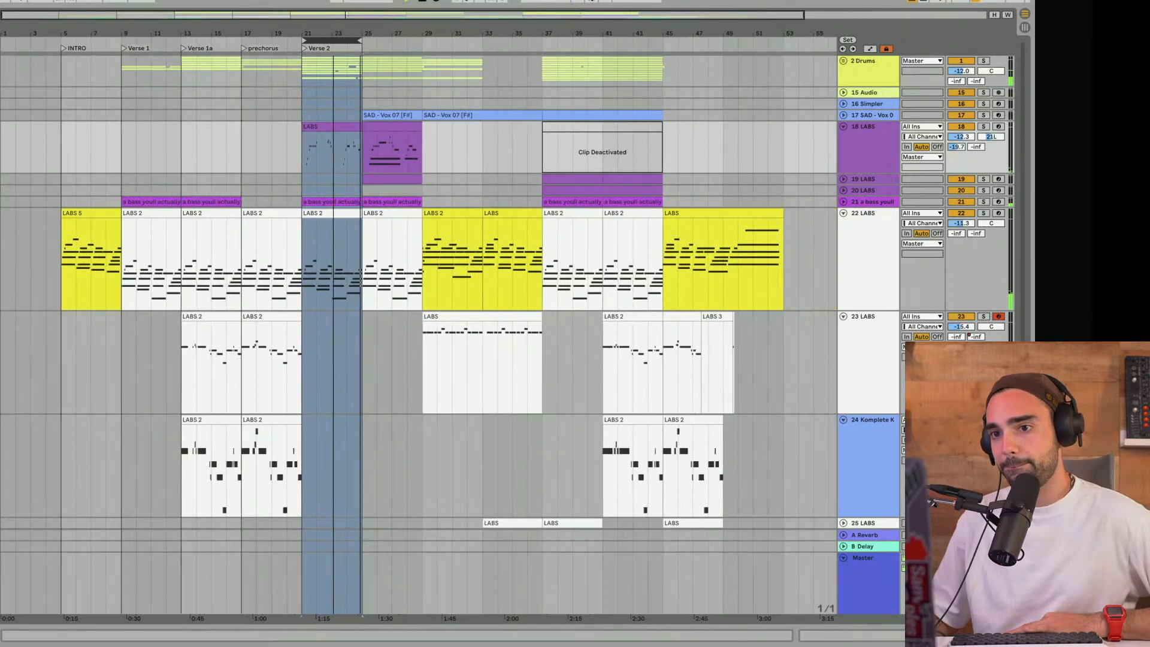
pyautogui.press('-')
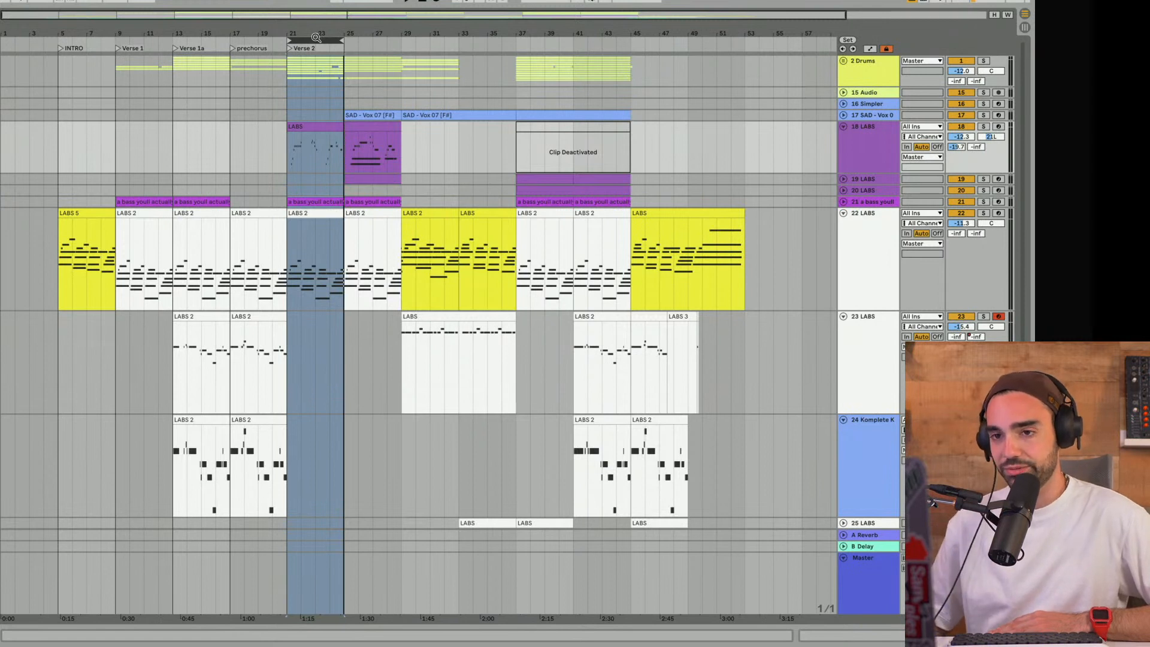
# - Move the loop to bars 25 to 29, play it, and unfold track 17 SAD - Vox
pyautogui.moveTo(311, 39); pyautogui.dragTo(374, 41)
pyautogui.press('space')
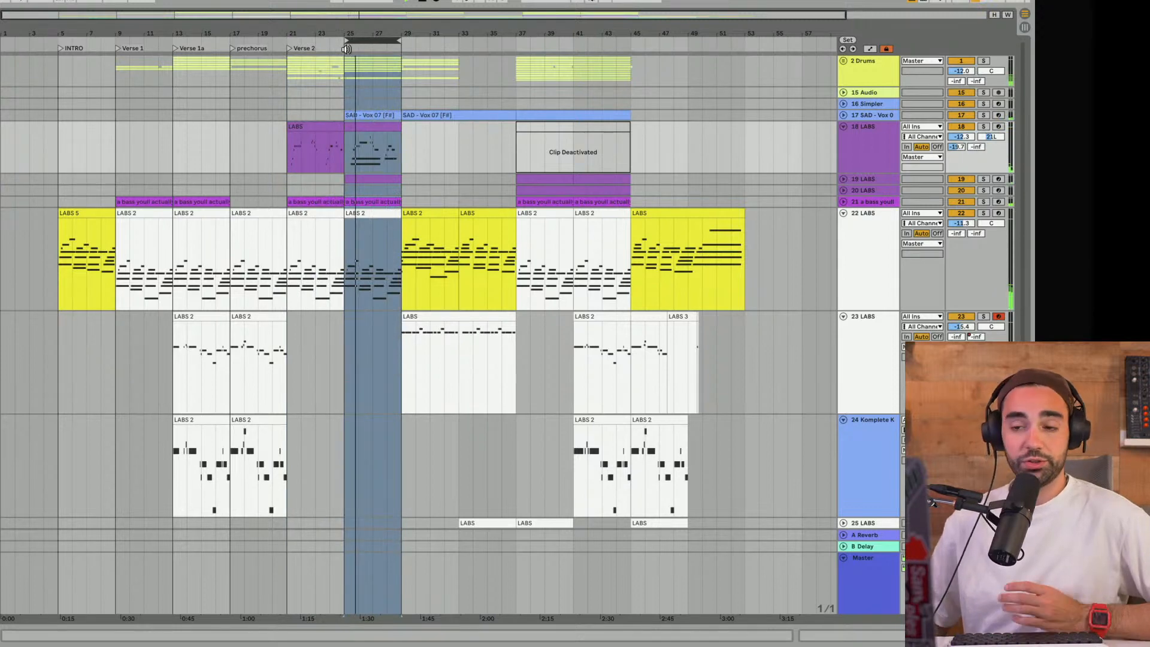
pyautogui.click(843, 115)
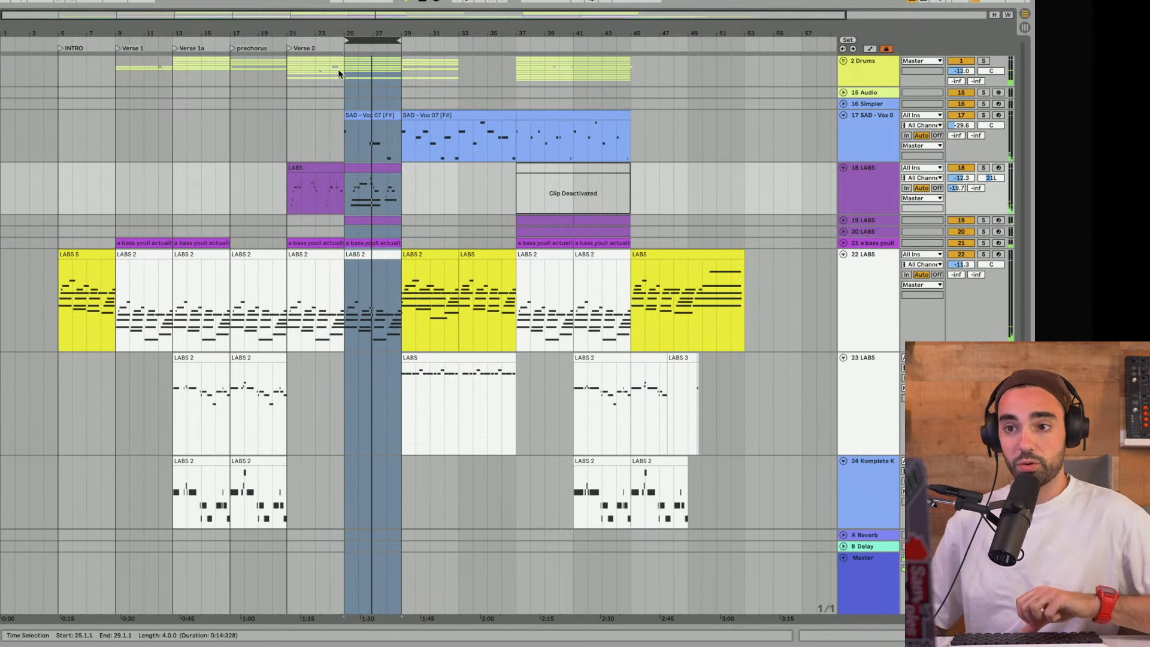
# - Add a locator named Verse 2a at bar 25
pyautogui.rightClick(344, 45)
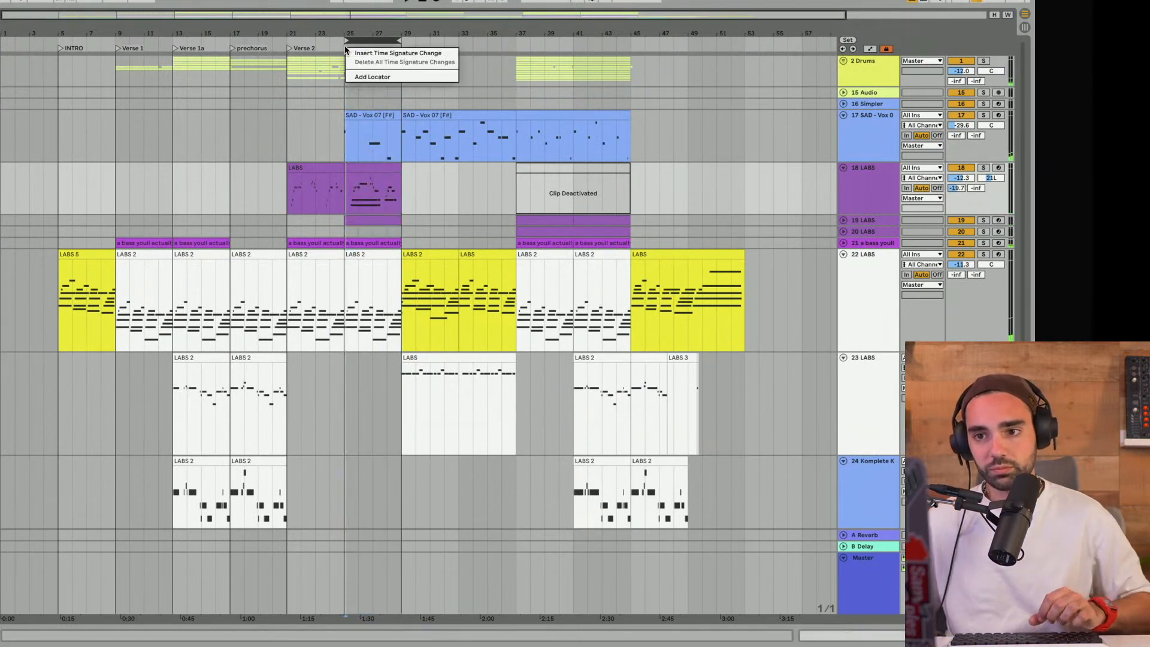
pyautogui.click(367, 77)
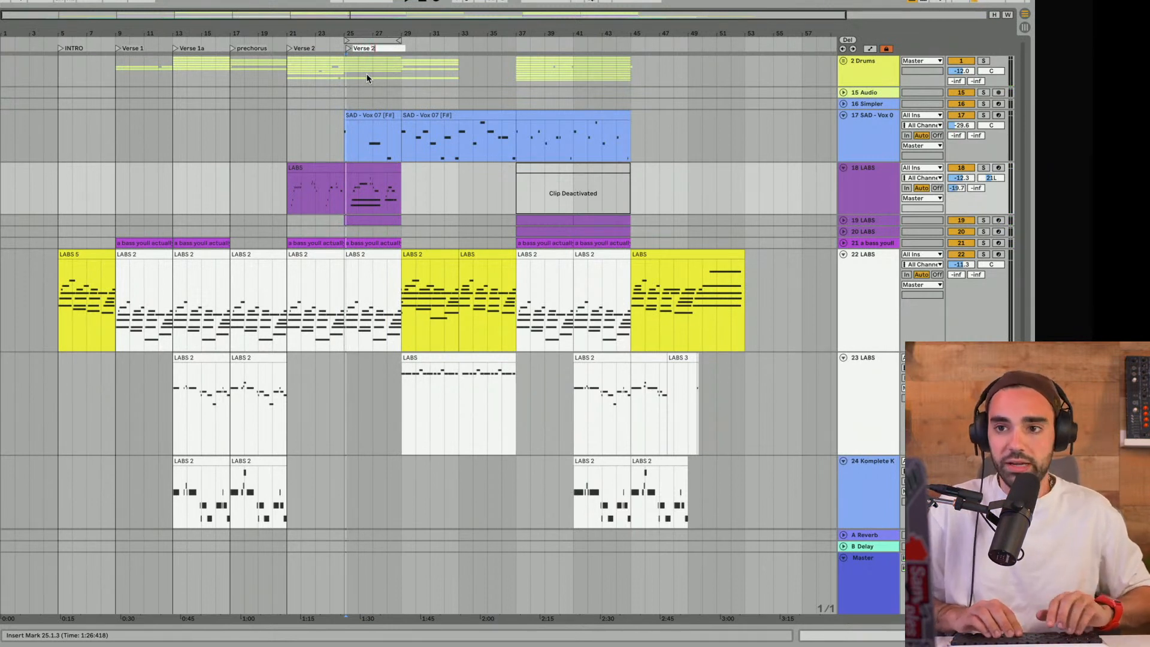
pyautogui.press('Return')
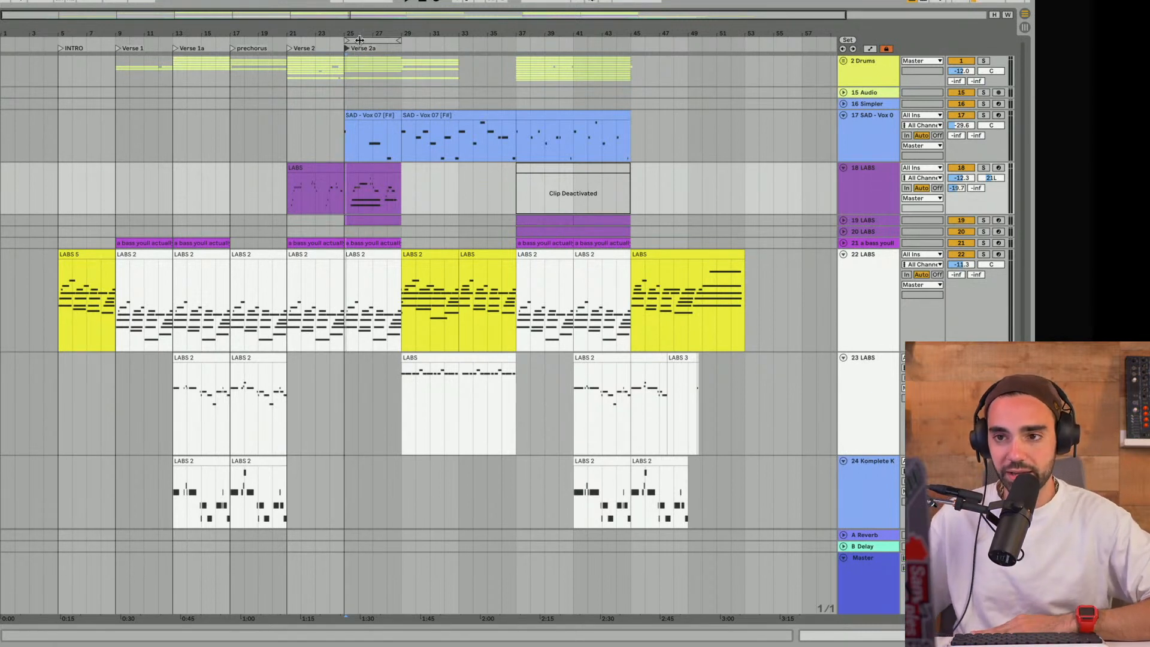
# - Move the loop back to Verse 2, then set it to span Verse 1 and Verse 1a, bars 9 to 17
pyautogui.moveTo(361, 41); pyautogui.dragTo(303, 39)
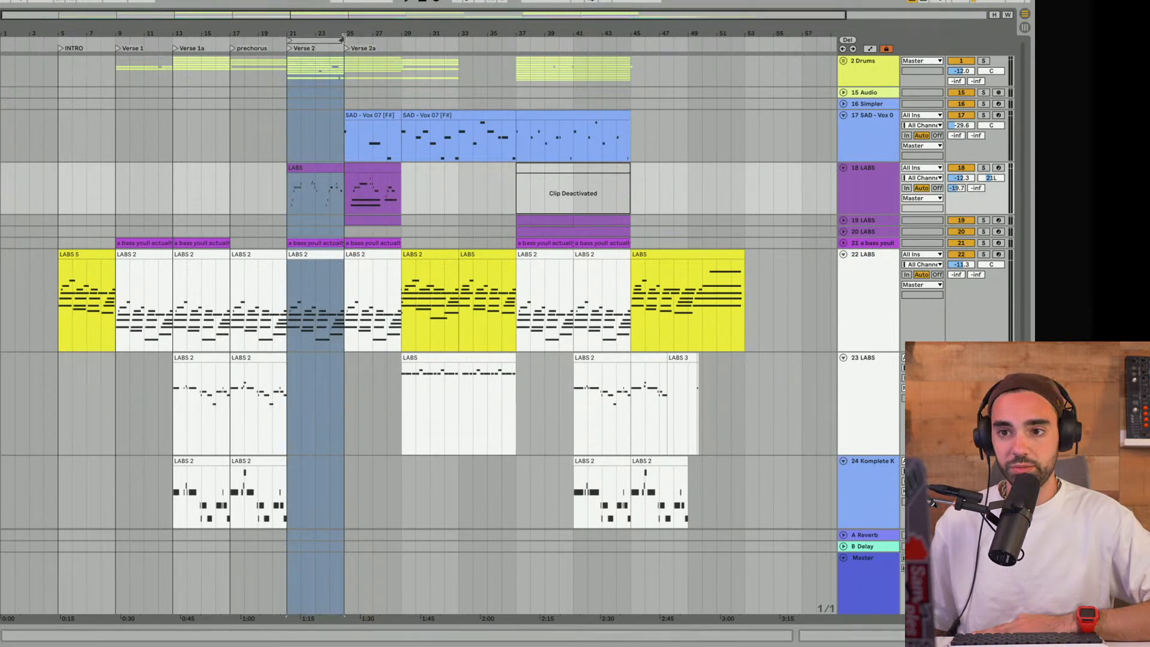
pyautogui.moveTo(343, 38); pyautogui.dragTo(225, 35)
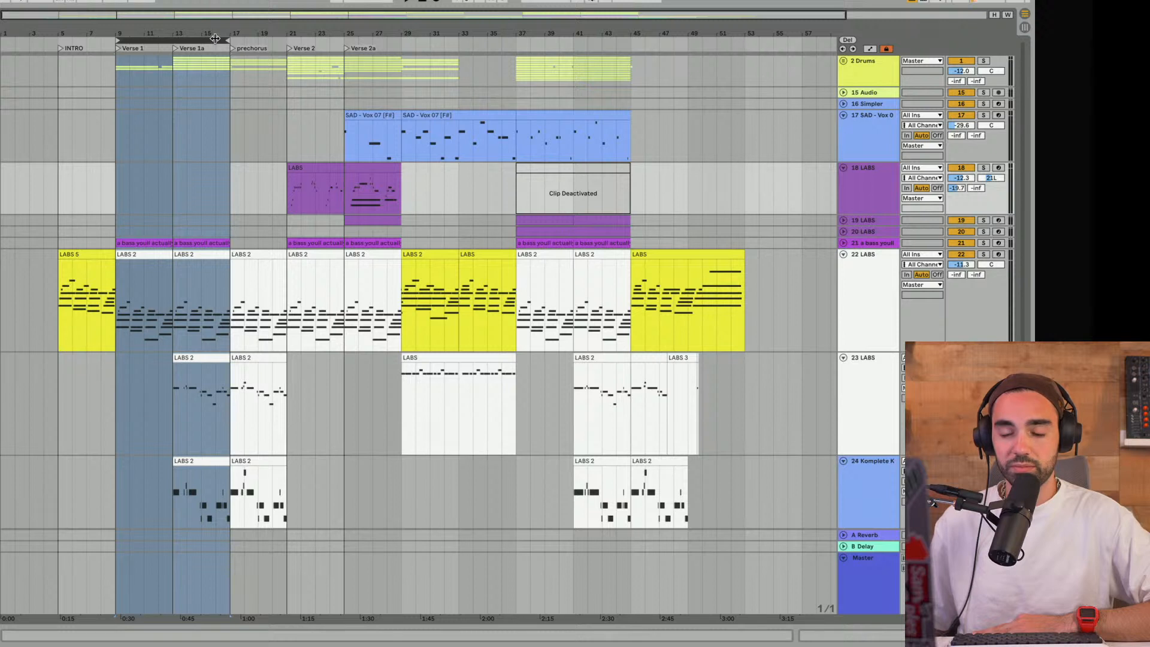
# - Move the loop to the prechorus, then set it to span Verse 2 and Verse 2a, bars 21 to 29
pyautogui.moveTo(206, 38); pyautogui.dragTo(285, 38)
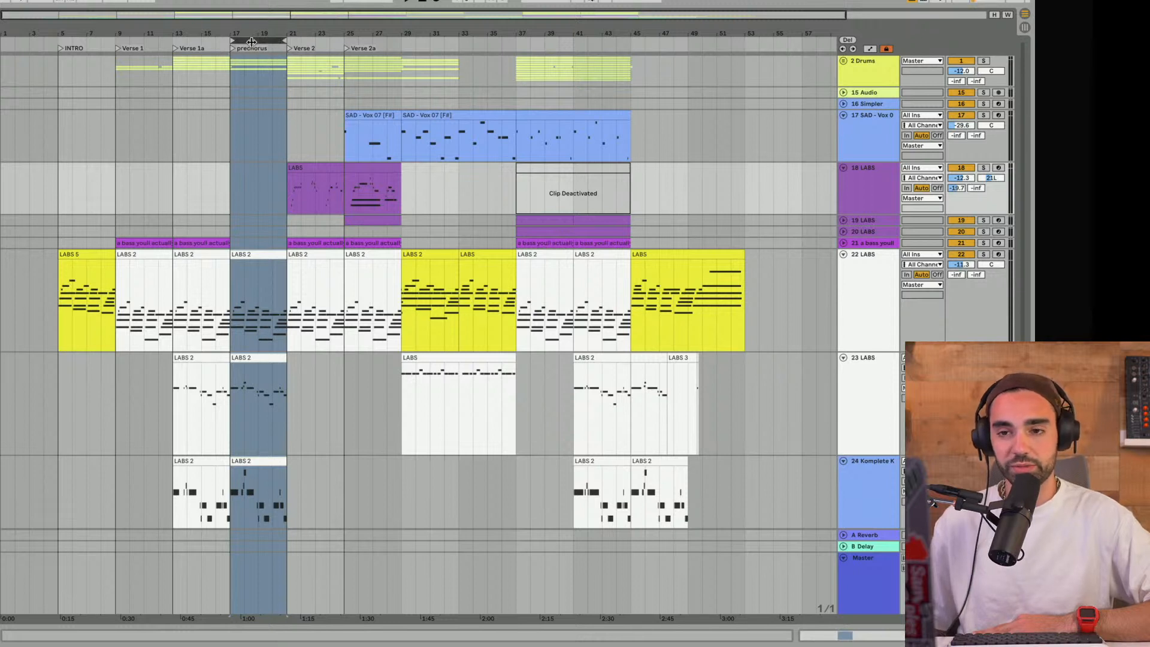
pyautogui.moveTo(254, 40); pyautogui.dragTo(397, 39)
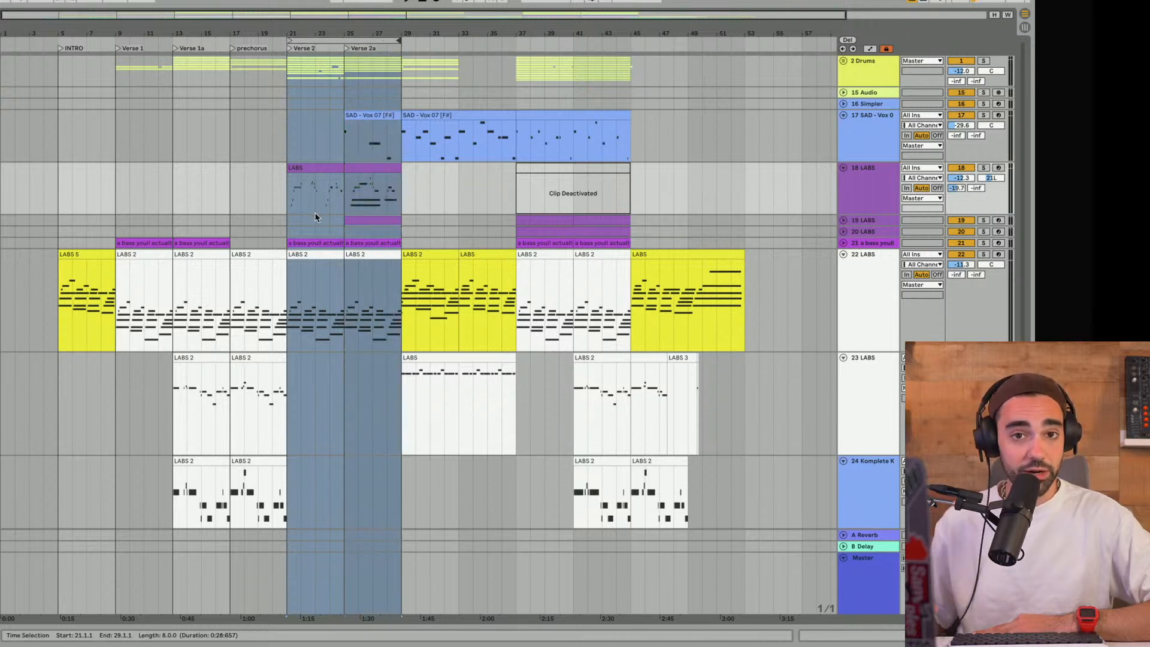
pyautogui.click(305, 190)
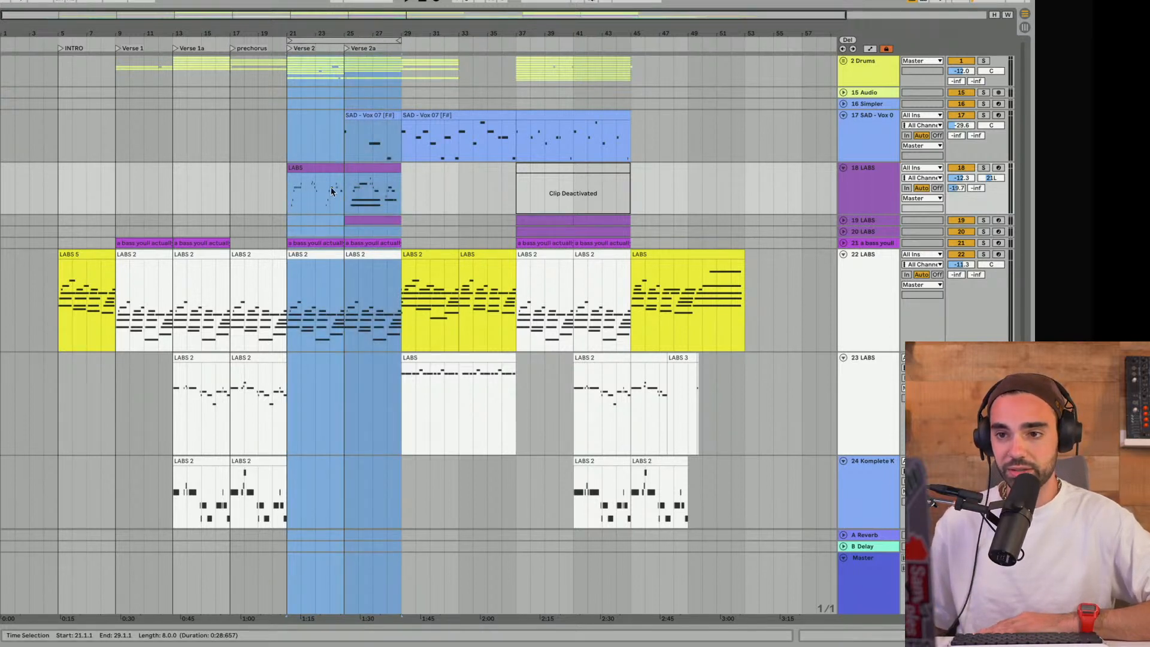
# - Play from bar 25 and solo track 17 SAD - Vox
pyautogui.click(349, 133)
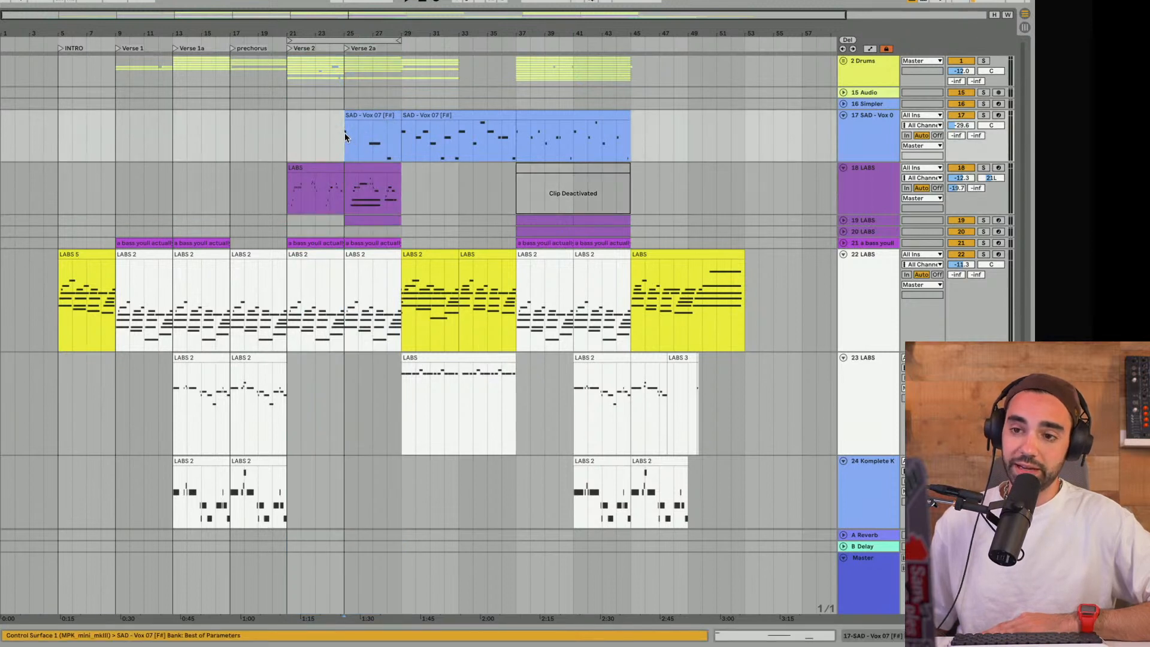
pyautogui.press('space')
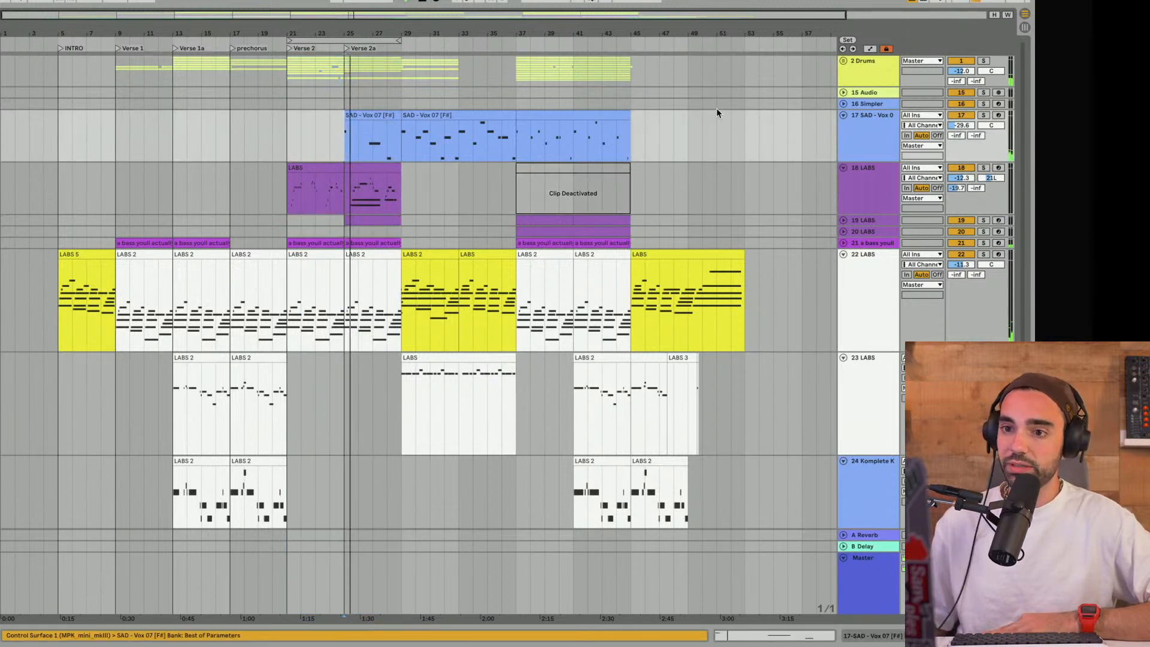
pyautogui.click(983, 115)
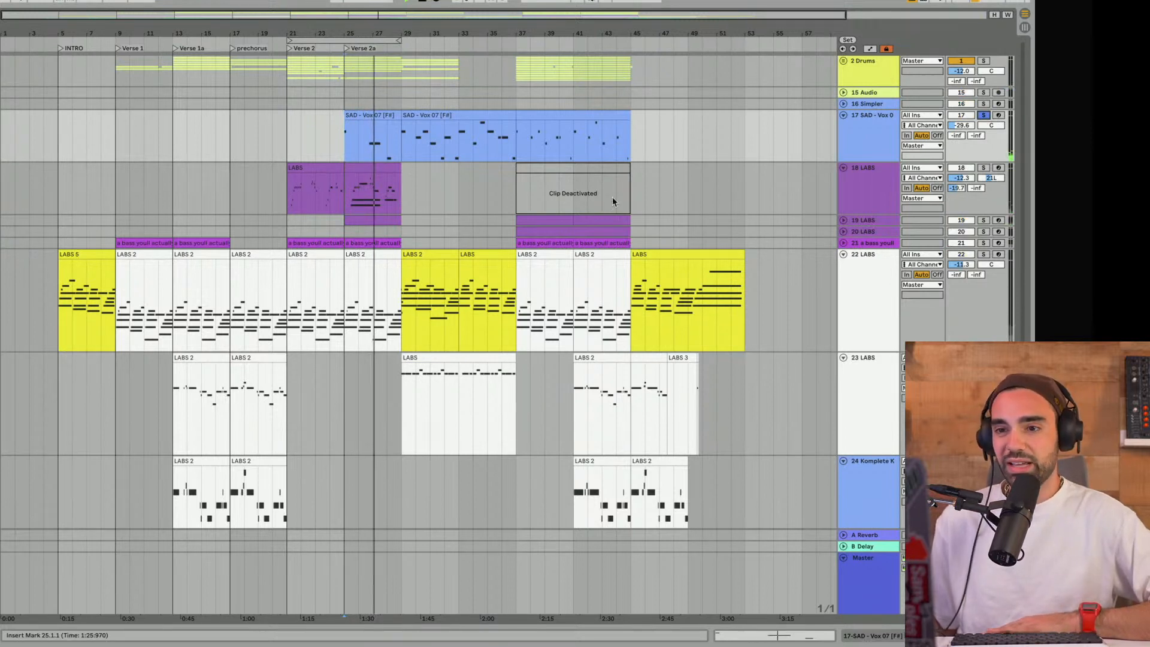
# - Select the looped section, then inspect the SAD - Vox clips between bars 29 and 45 on track 17
pyautogui.click(359, 39)
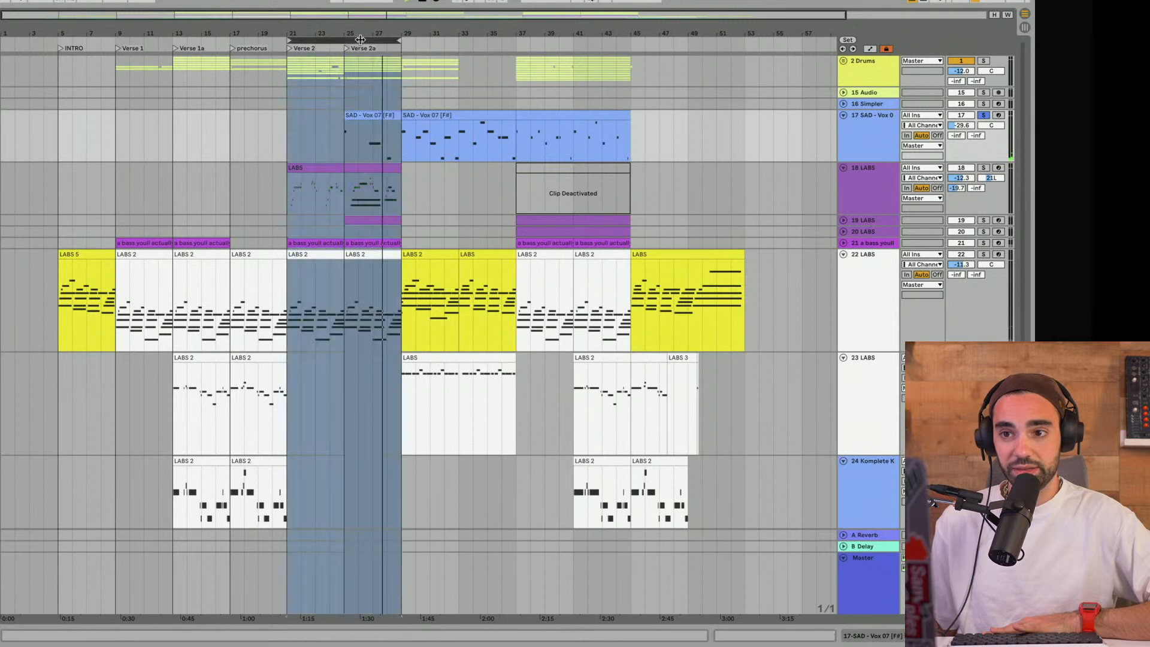
pyautogui.click(419, 114)
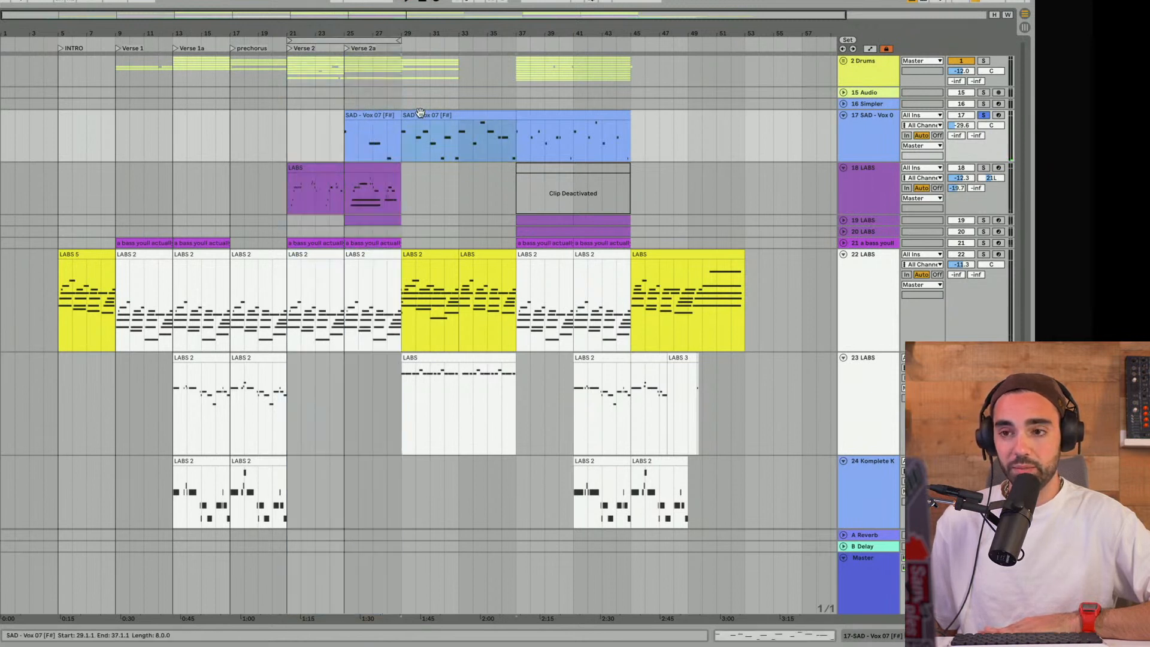
pyautogui.click(566, 117)
pyautogui.click(501, 117)
pyautogui.click(541, 116)
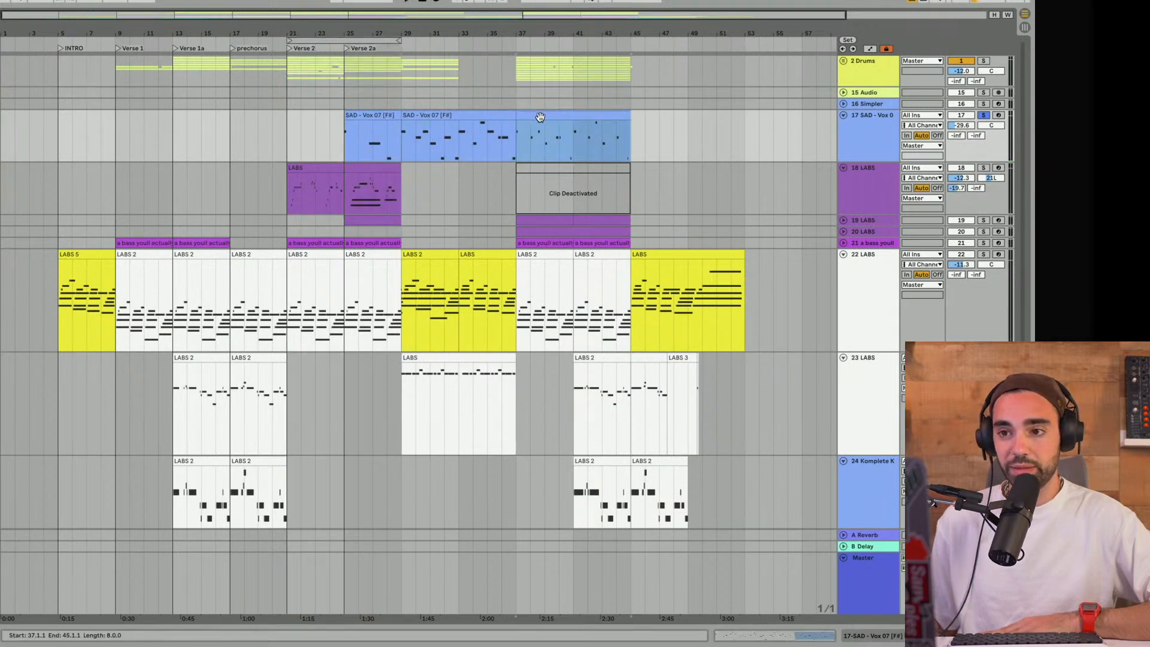
# - Shorten the loop to Verse 2a, bars 25 to 29, audition the soloed vocal layer, and unsolo track 17
pyautogui.moveTo(292, 37); pyautogui.dragTo(346, 40)
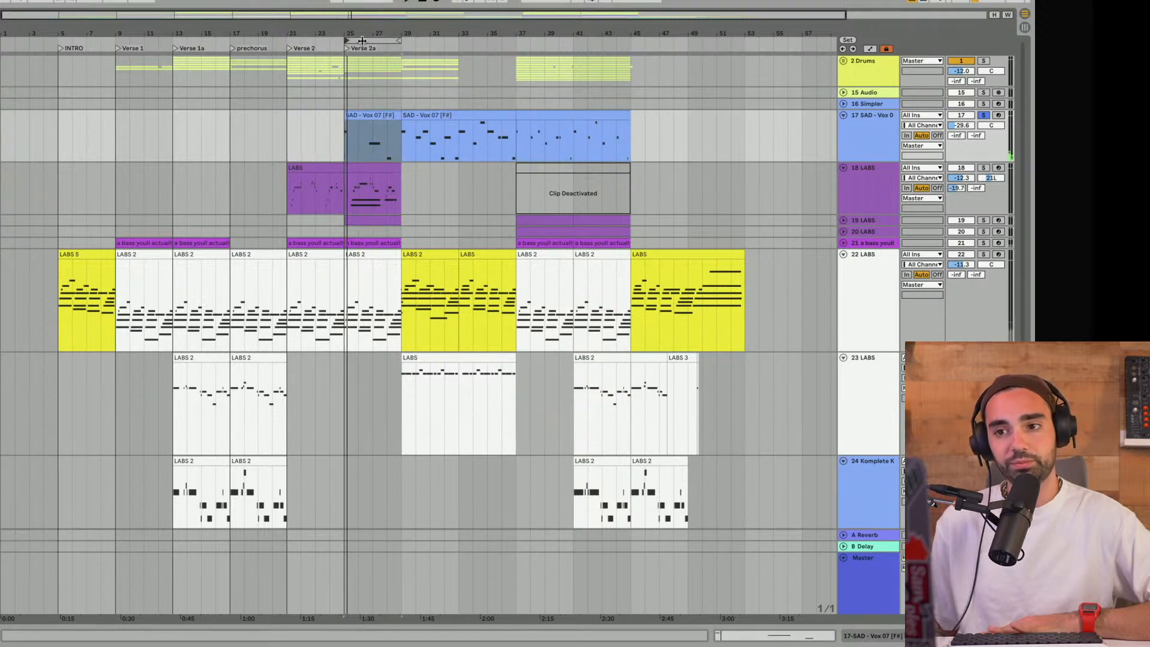
pyautogui.scroll(-1, 674, 115)
pyautogui.click(982, 99)
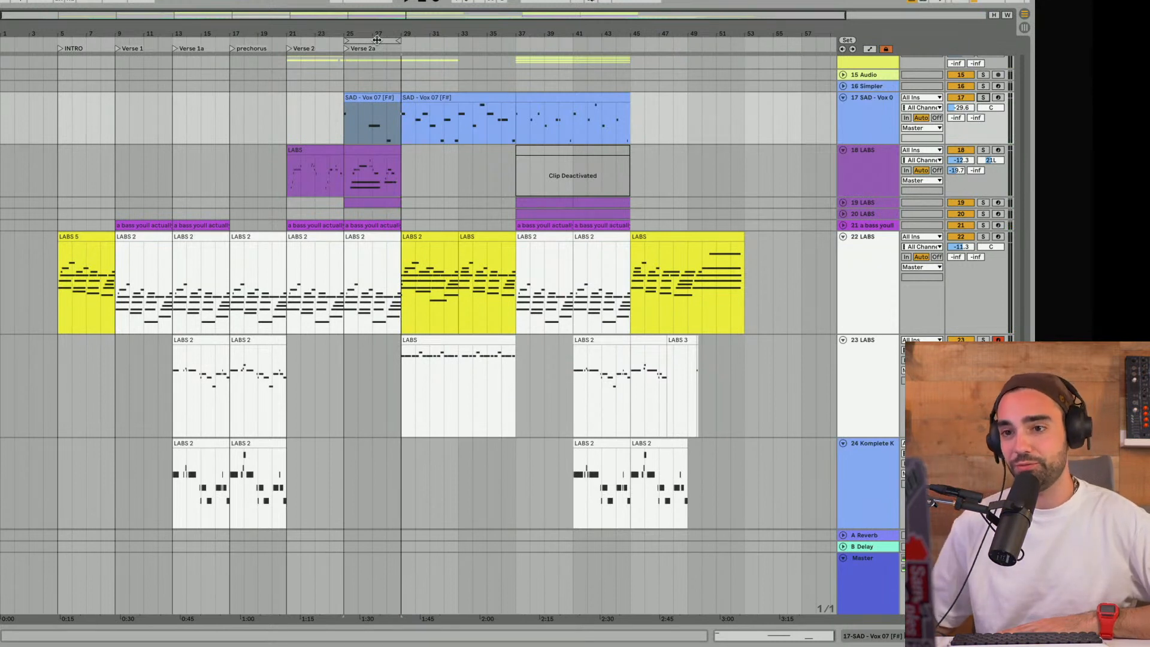
# - Move the loop to bars 29 to 33 and compare the yellow LABS 2 clip there with the intro clip on track 22
pyautogui.moveTo(376, 39)
pyautogui.mouseDown()
pyautogui.moveTo(441, 42)
pyautogui.moveTo(378, 32)
pyautogui.mouseUp()
pyautogui.scroll(1, 376, 84)
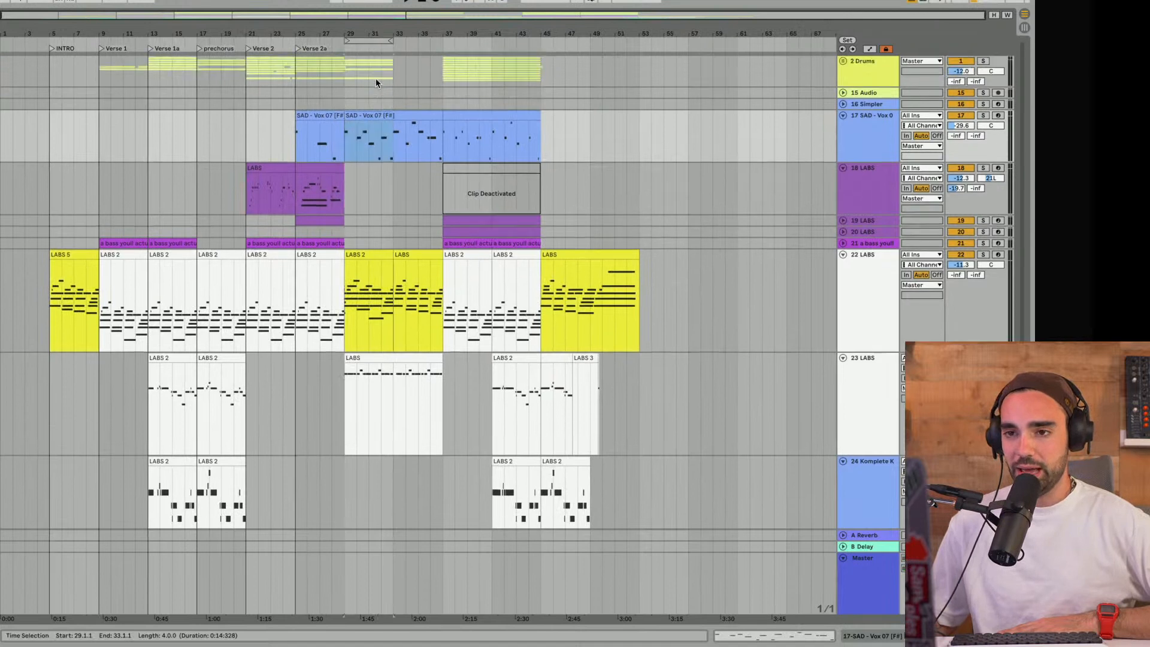
pyautogui.click(365, 254)
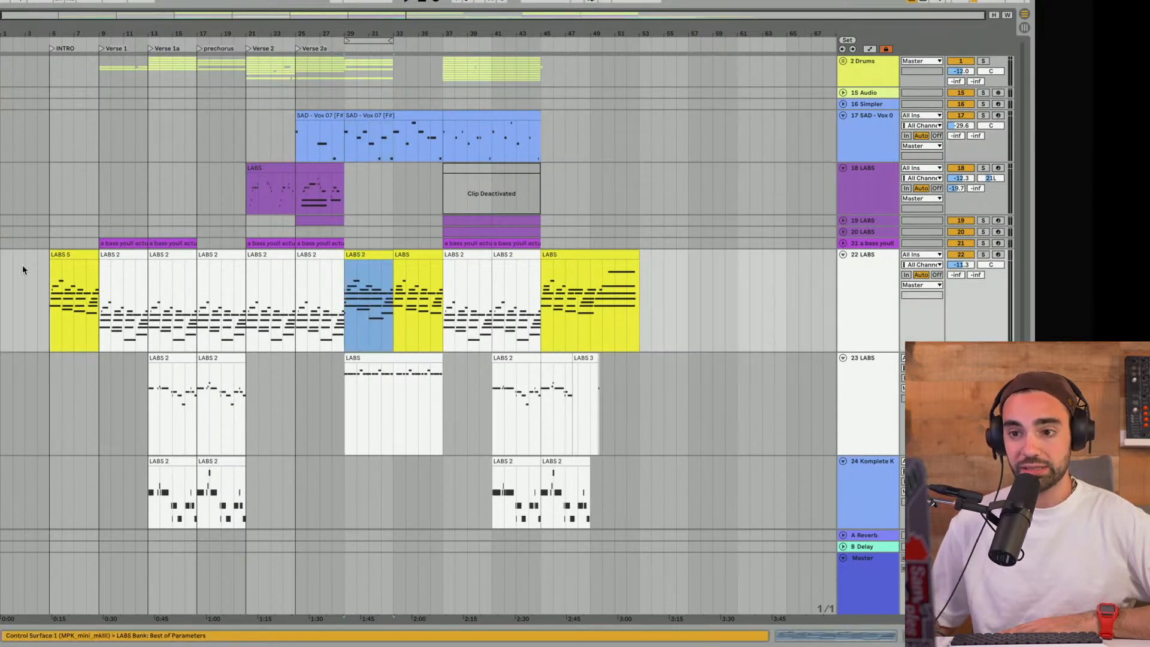
pyautogui.click(63, 247)
pyautogui.click(373, 255)
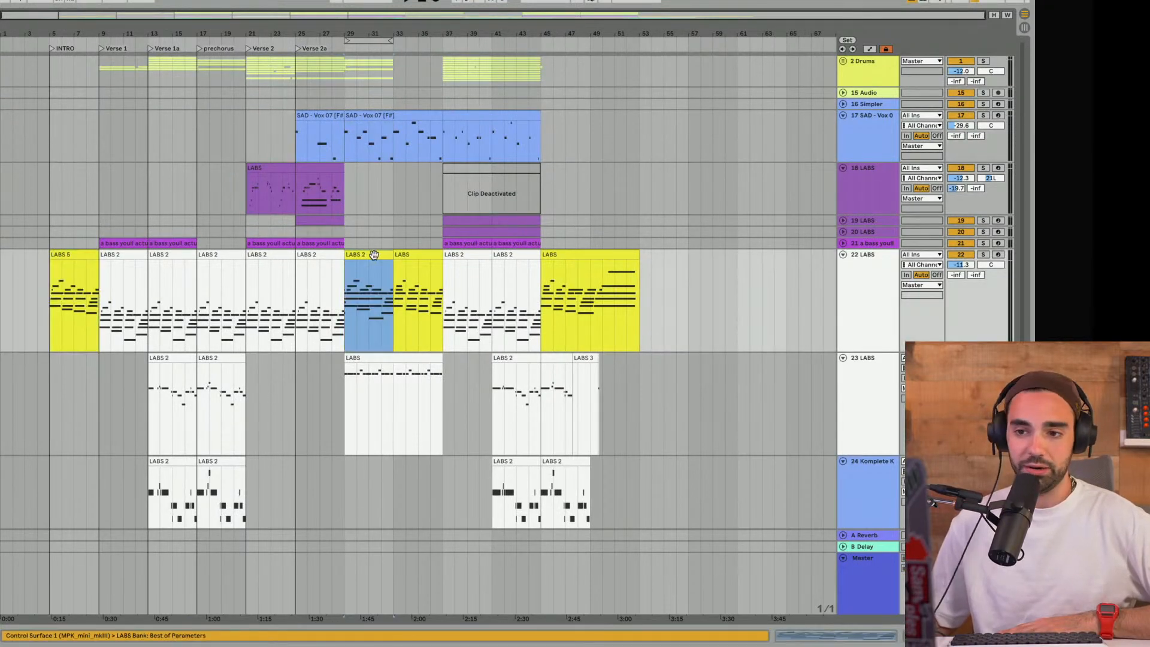
# - Play from bar 29 and extend the loop's end to bar 37
pyautogui.click(346, 319)
pyautogui.press('space')
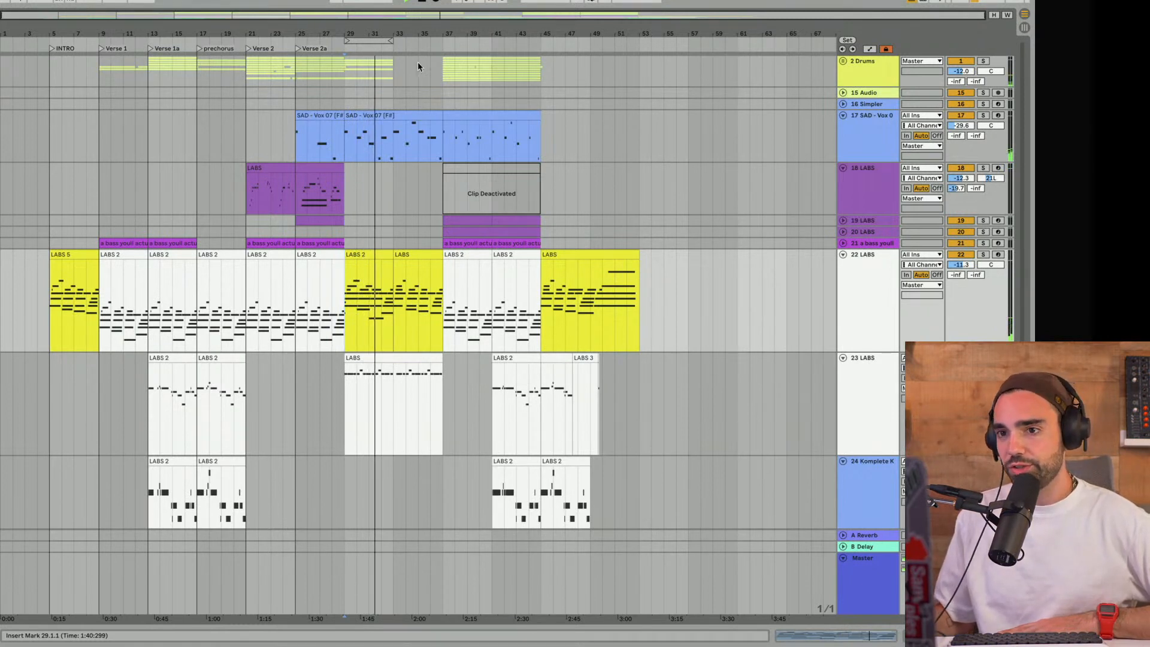
pyautogui.moveTo(392, 41); pyautogui.dragTo(439, 42)
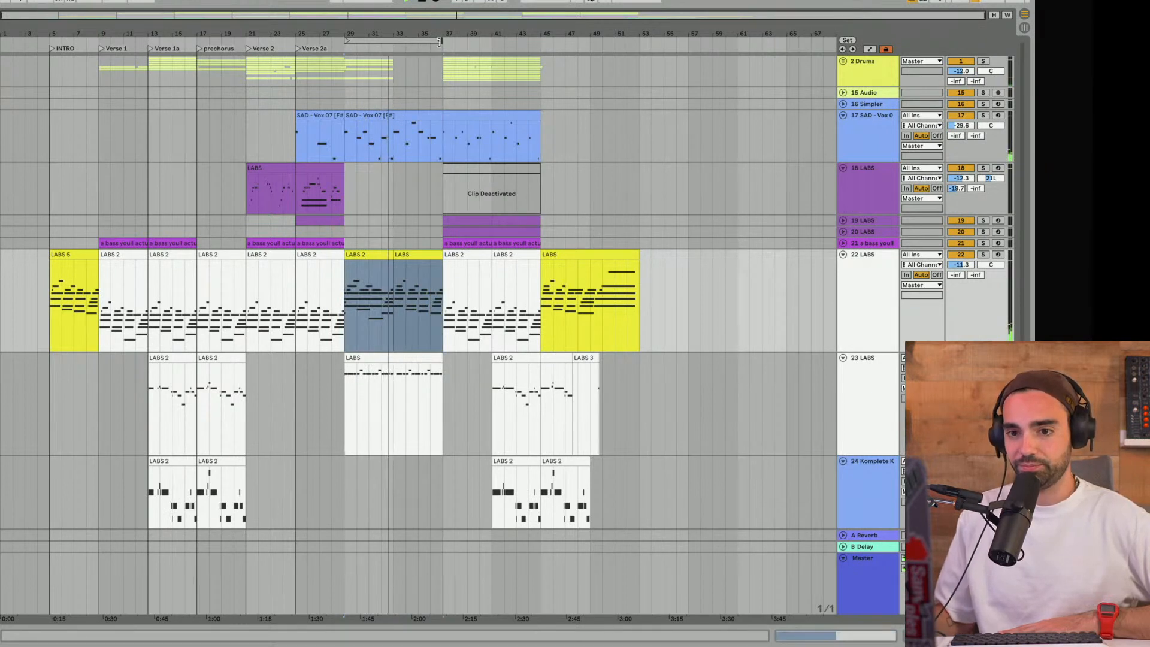
# - Add a locator named bridge and align it with bar 29
pyautogui.click(357, 41)
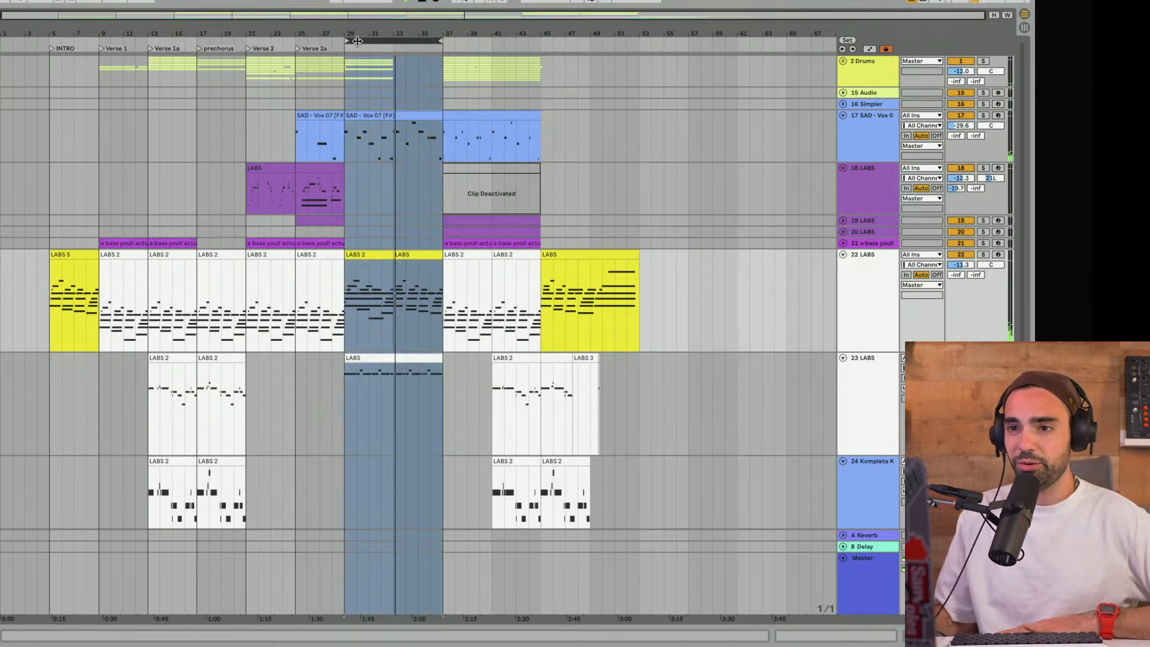
pyautogui.rightClick(347, 47)
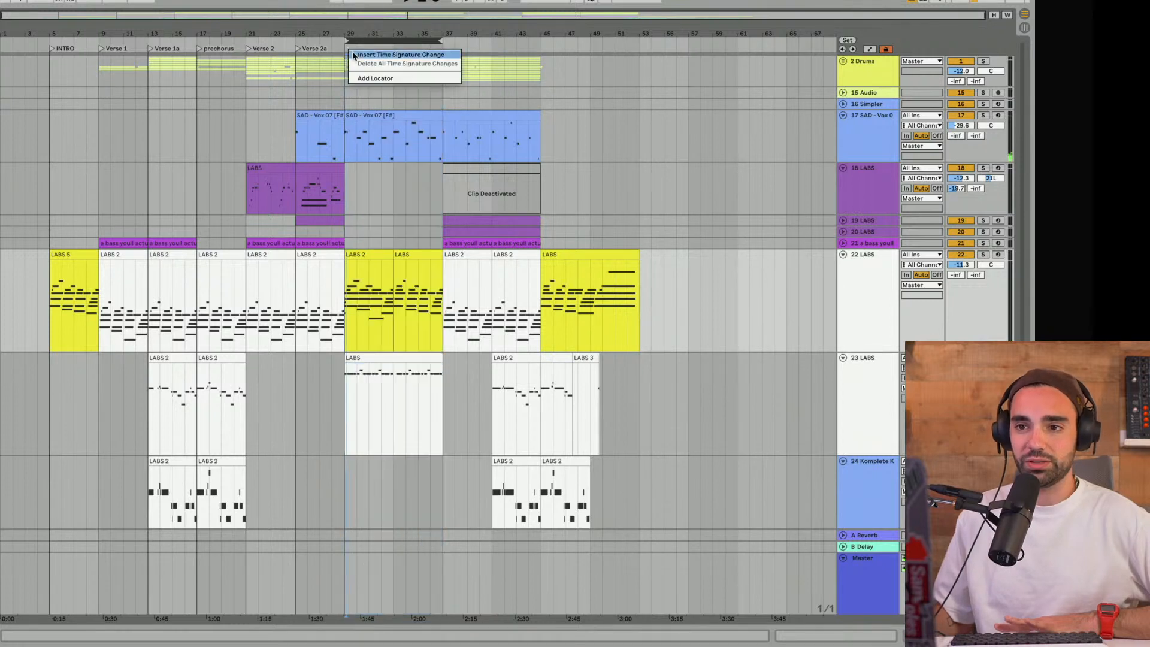
pyautogui.click(367, 80)
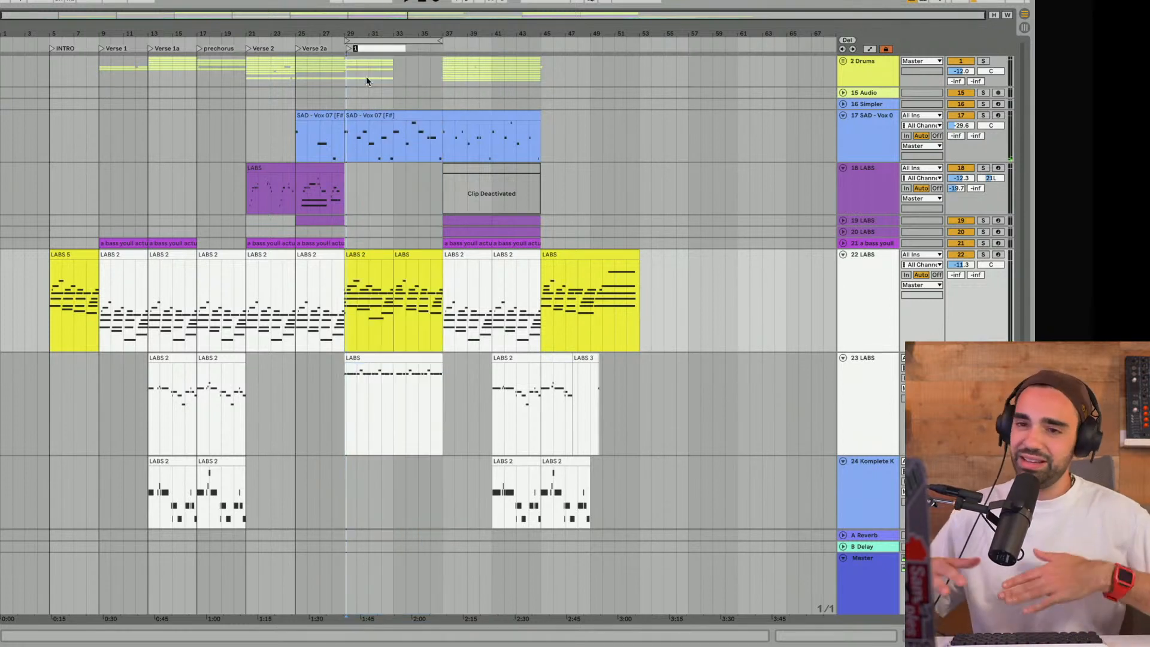
pyautogui.write('brid')
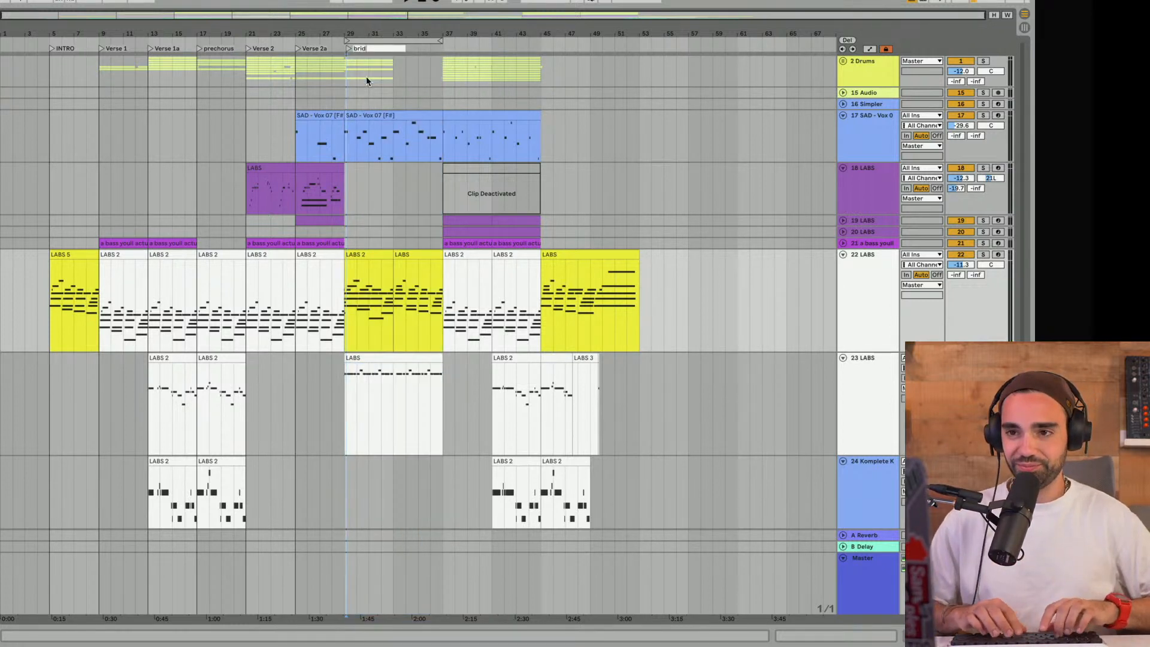
pyautogui.write('ge')
pyautogui.press('Return')
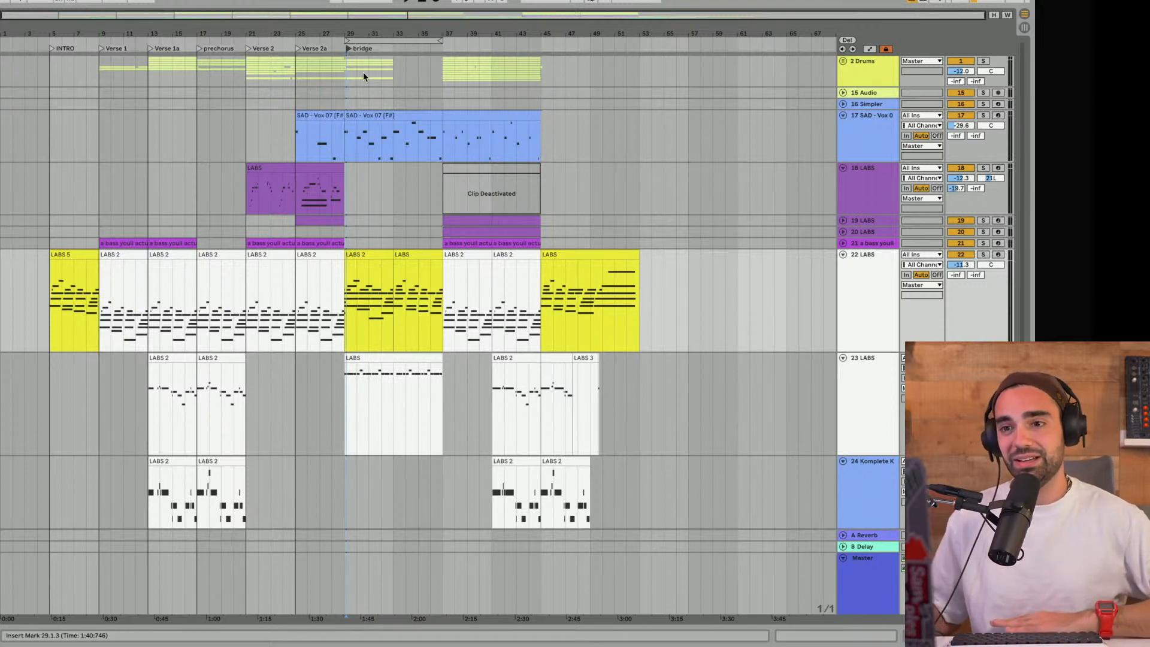
pyautogui.moveTo(349, 49); pyautogui.dragTo(347, 48)
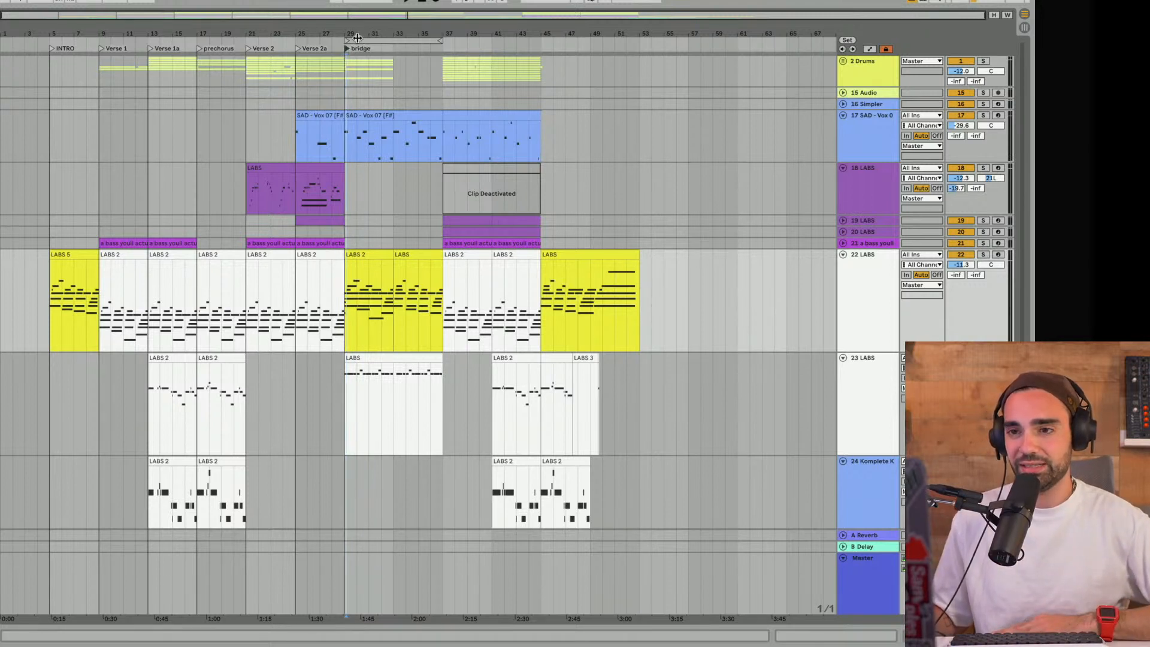
# - Solo track 22 LABS to audition its chords from the prechorus, then unsolo it
pyautogui.scroll(1, 357, 38)
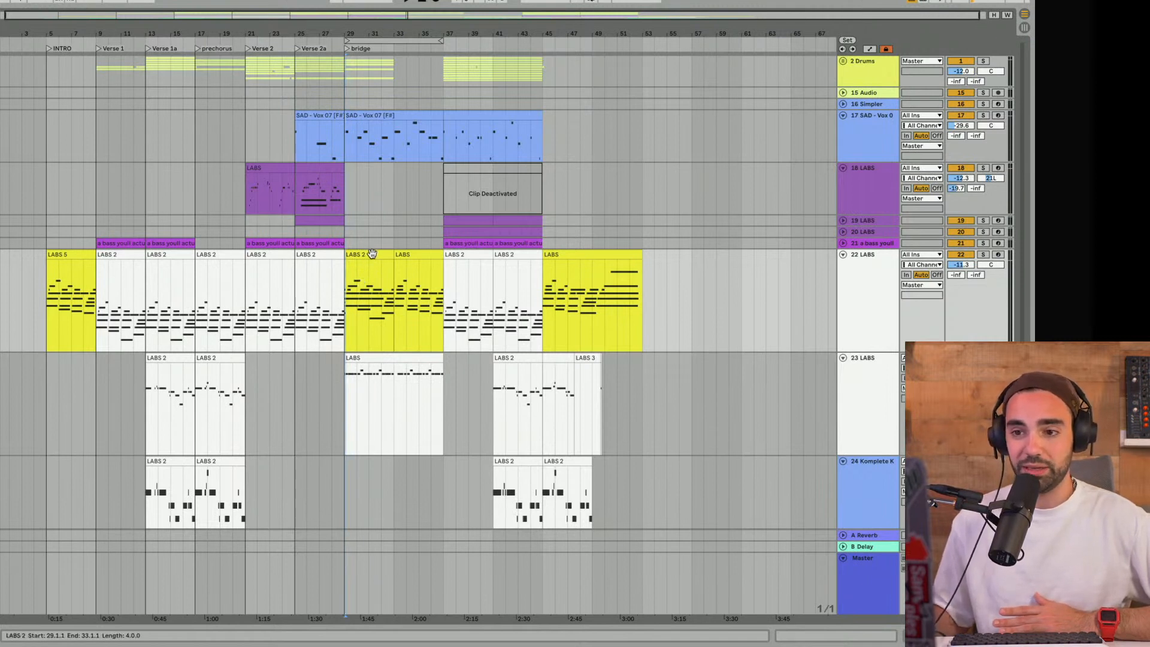
pyautogui.click(982, 255)
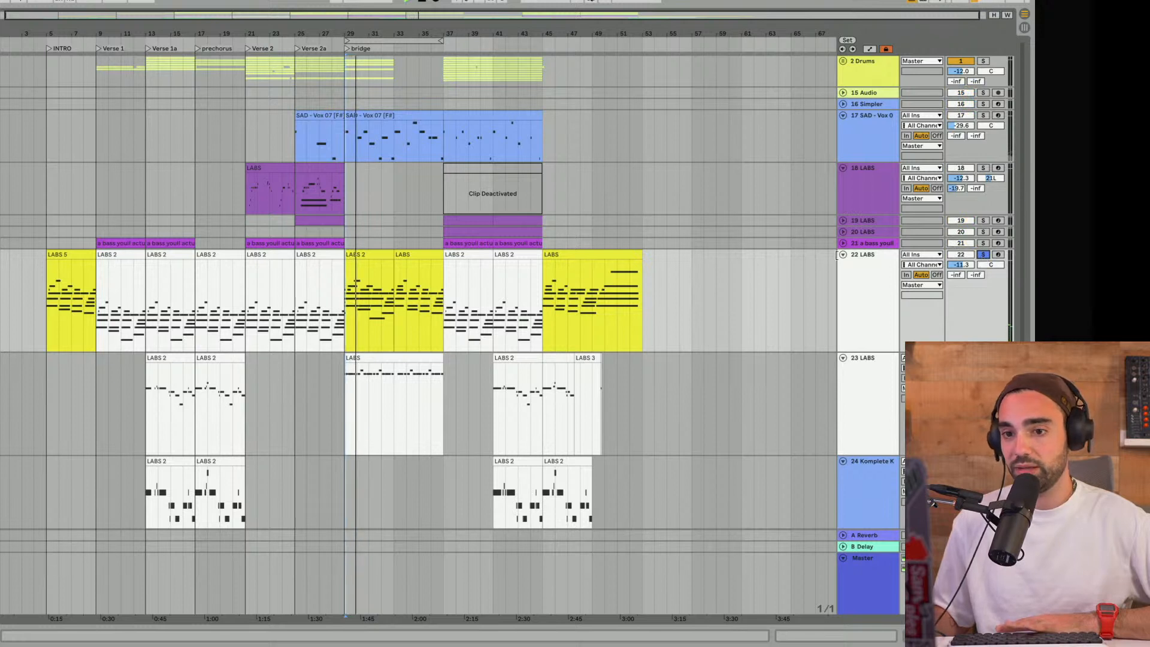
pyautogui.click(982, 254)
pyautogui.scroll(-4, 526, 187)
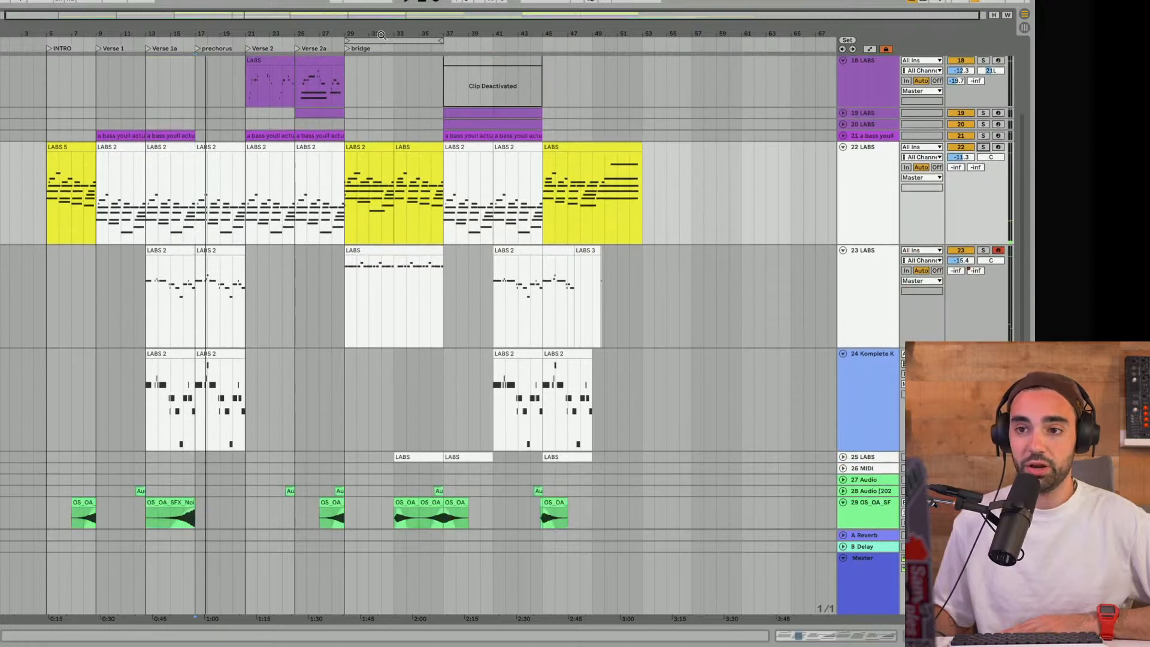
pyautogui.scroll(4, 449, 180)
# - Play the looped bridge section, bars 29 to 37, through to its end
pyautogui.click(360, 39)
pyautogui.press('space')
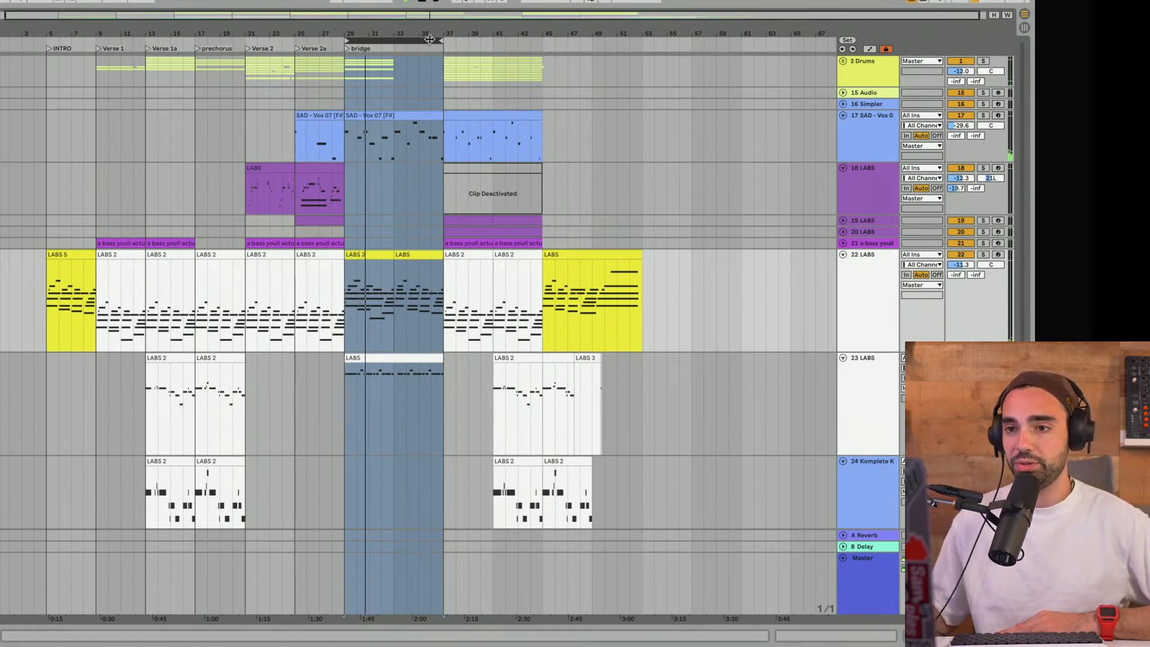
pyautogui.scroll(5, 436, 68)
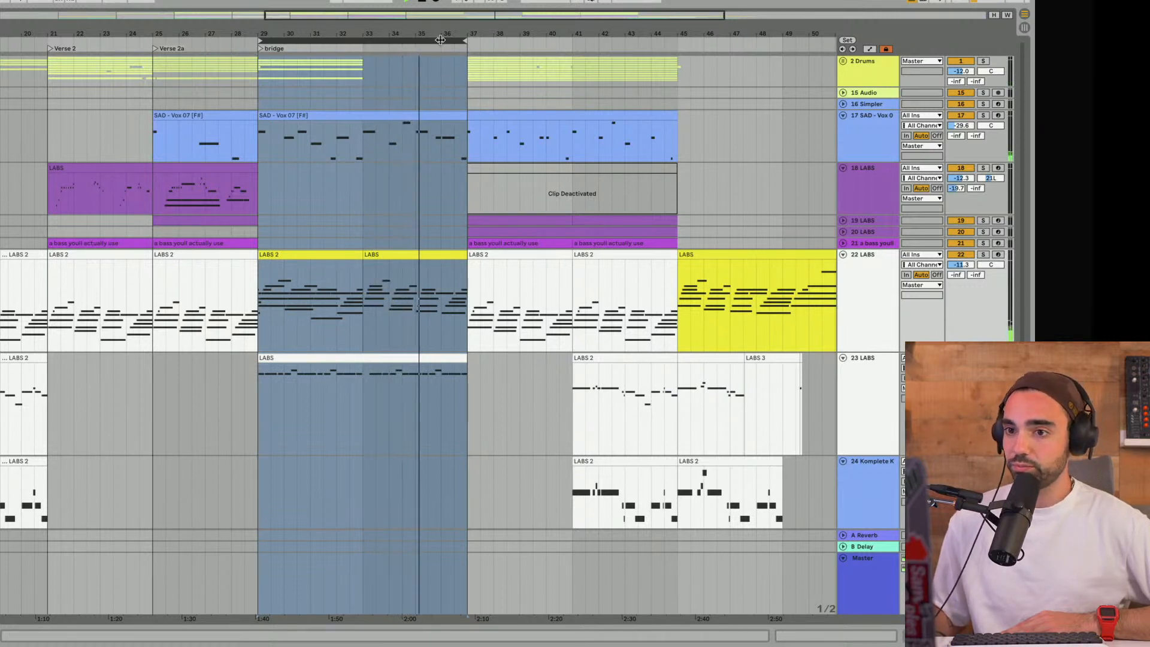
pyautogui.moveTo(440, 34); pyautogui.dragTo(365, 76)
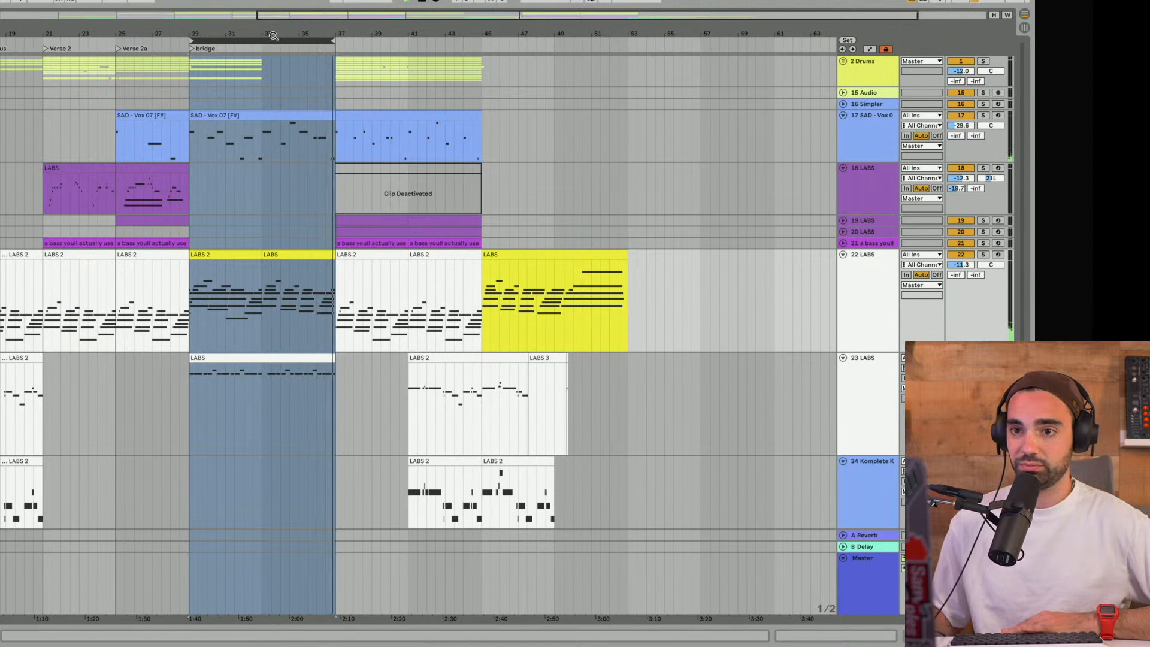
# - Move the loop to bars 37 to 45 and add a locator named HOOK at bar 37
pyautogui.moveTo(256, 38); pyautogui.dragTo(412, 32)
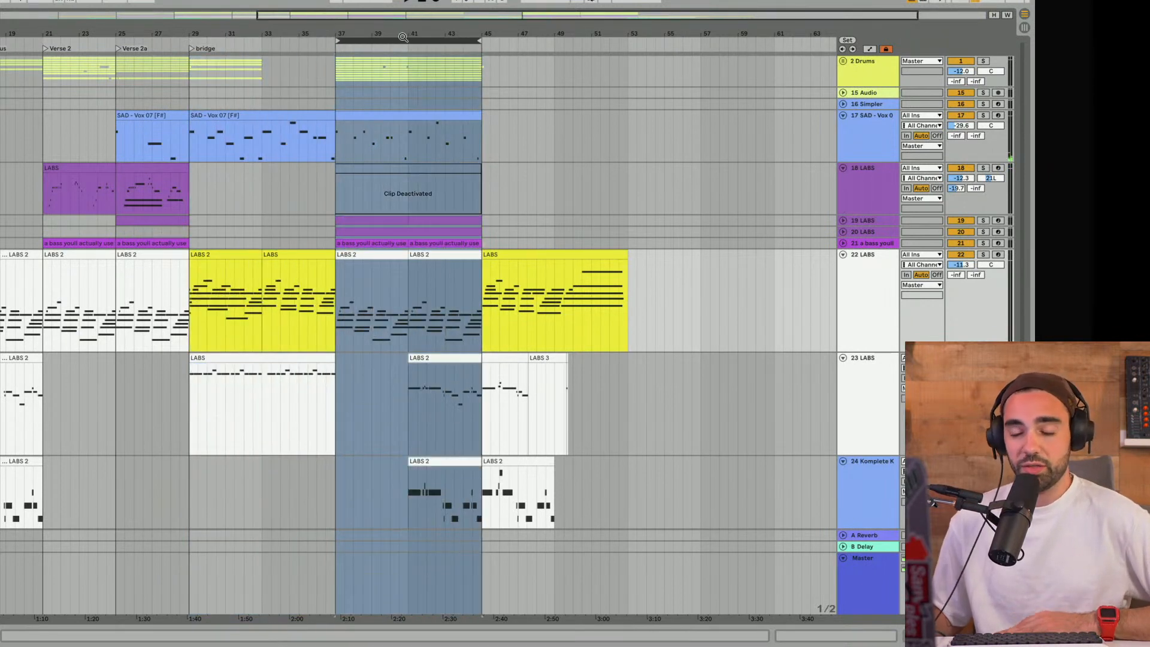
pyautogui.rightClick(338, 47)
pyautogui.click(363, 75)
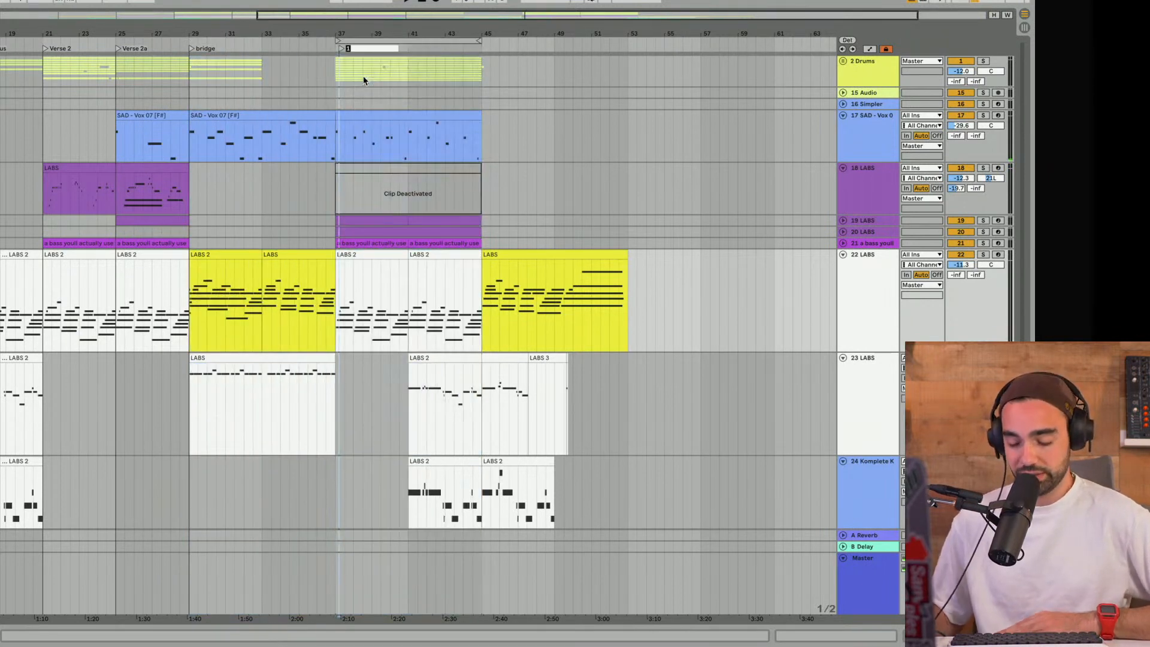
pyautogui.write('HOOK')
pyautogui.press('Return')
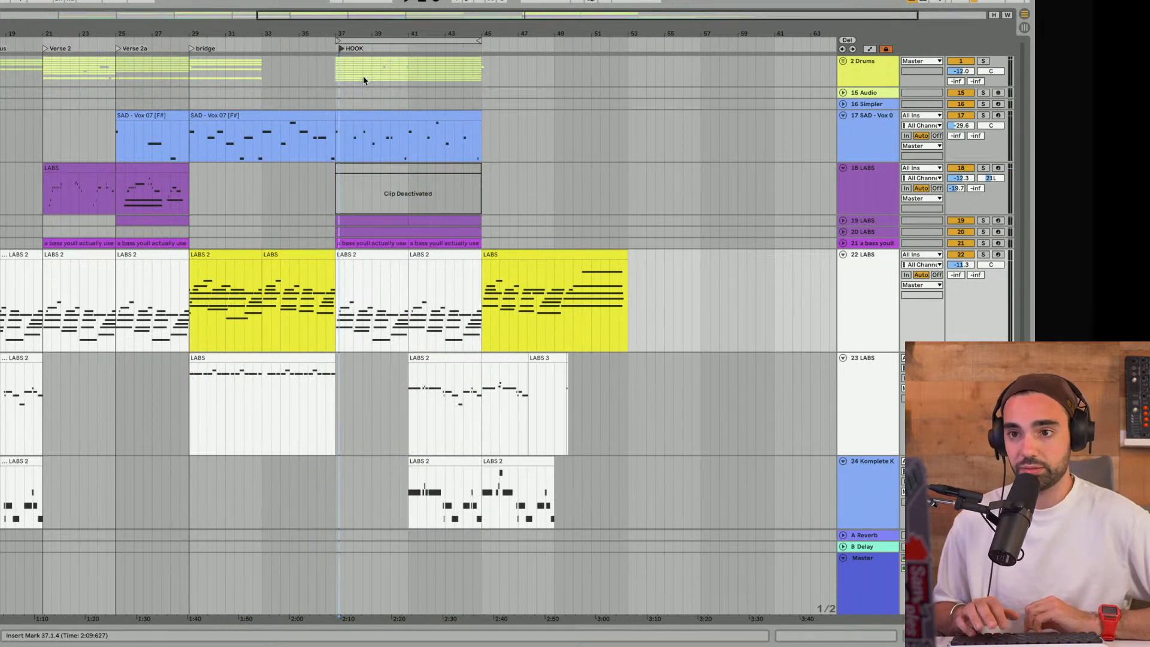
# - Play the HOOK section with the whole arrangement in view and unfold the 2 Drums group
pyautogui.click(354, 38)
pyautogui.press('space')
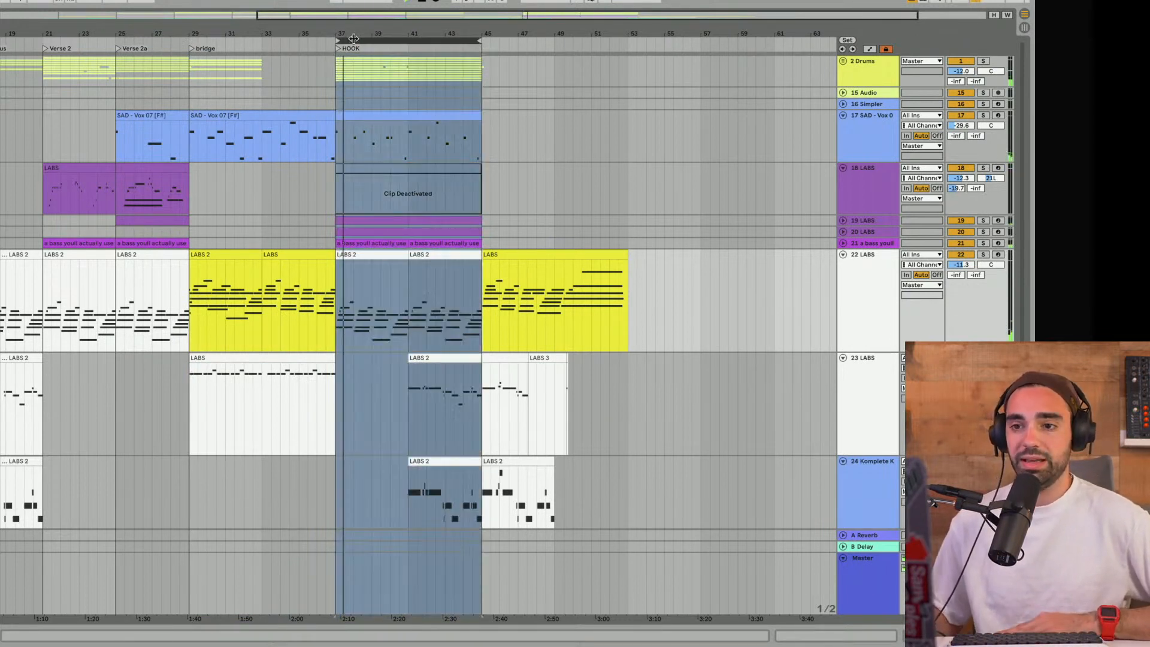
pyautogui.press('-')
pyautogui.press('-')
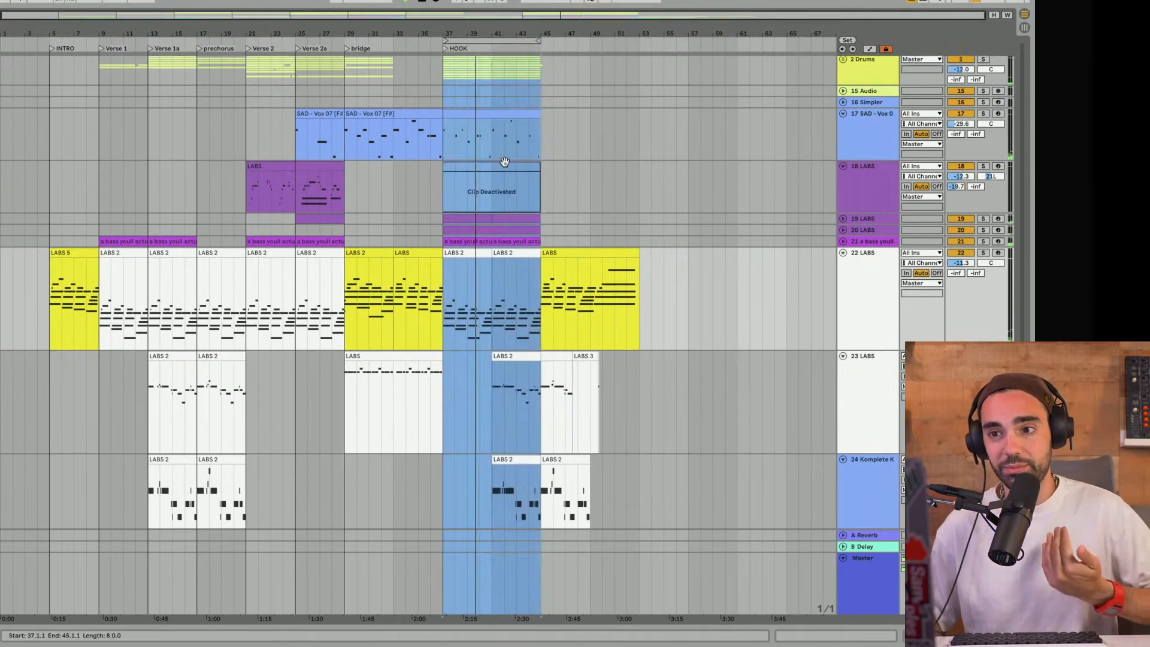
pyautogui.scroll(-3, 504, 161)
pyautogui.scroll(-1, 504, 162)
pyautogui.scroll(4, 504, 162)
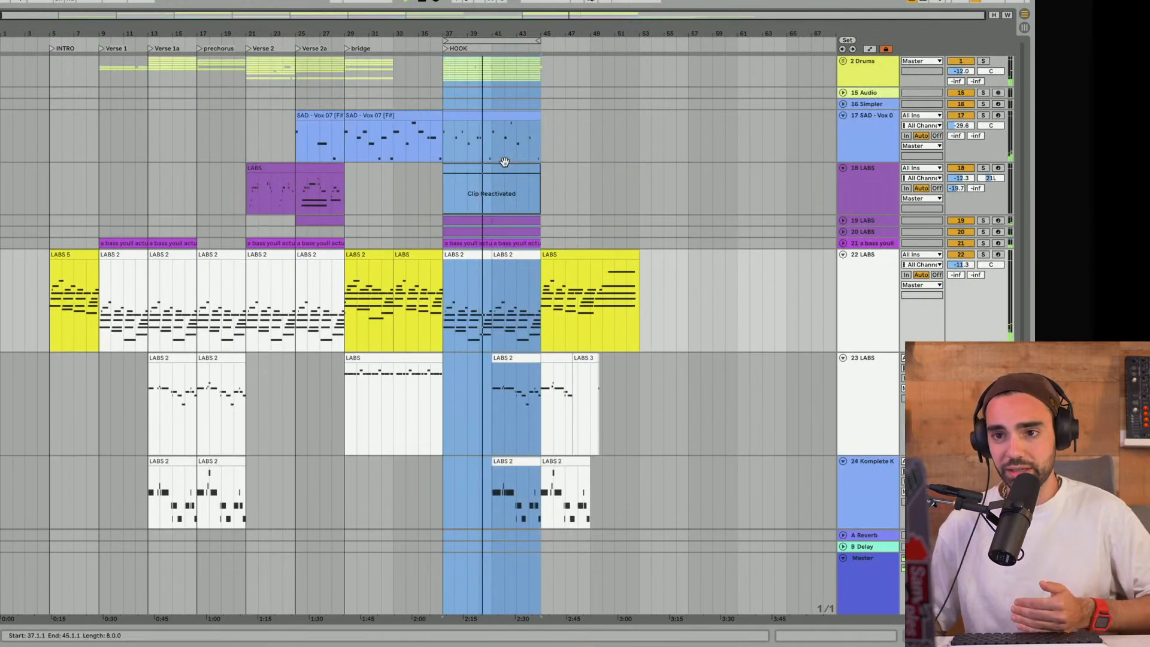
pyautogui.click(842, 60)
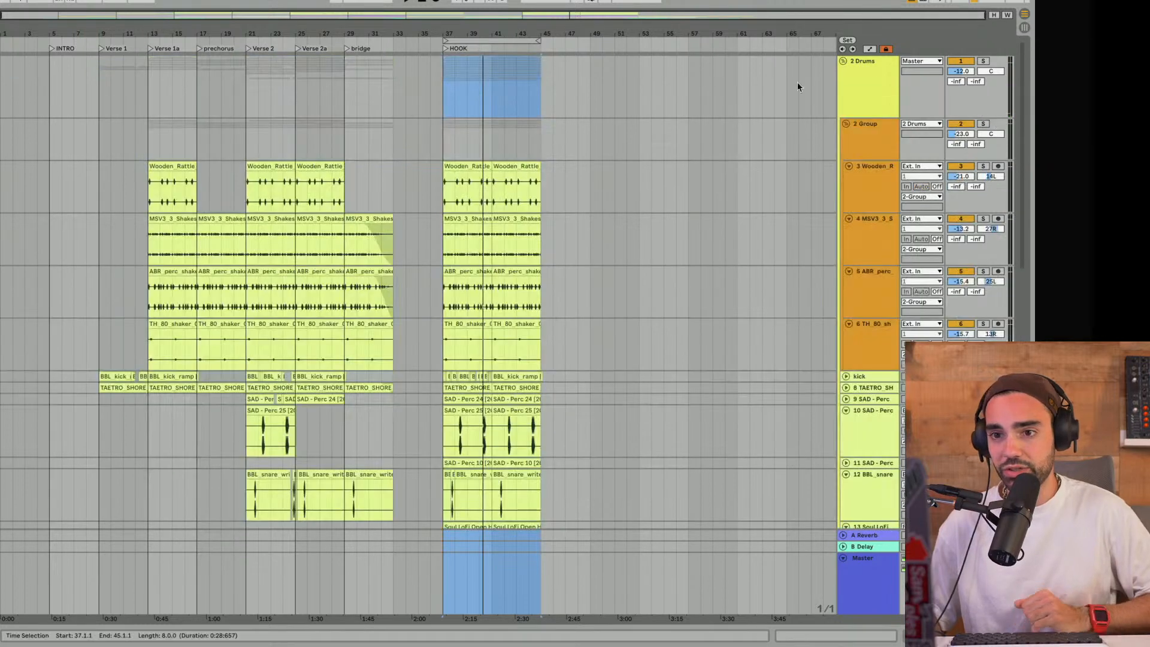
# - Examine the HOOK section's drum, vocal, bass and chord tracks with the bars 37 to 45 loop range selected
pyautogui.scroll(-3, 772, 92)
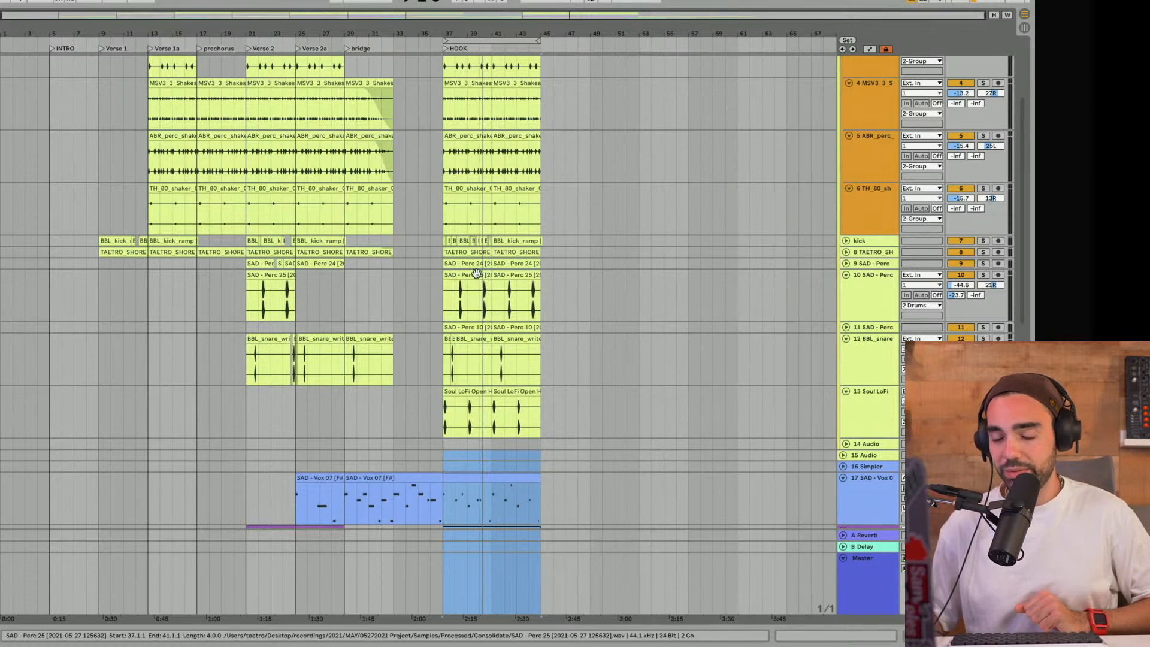
pyautogui.scroll(-5, 359, 356)
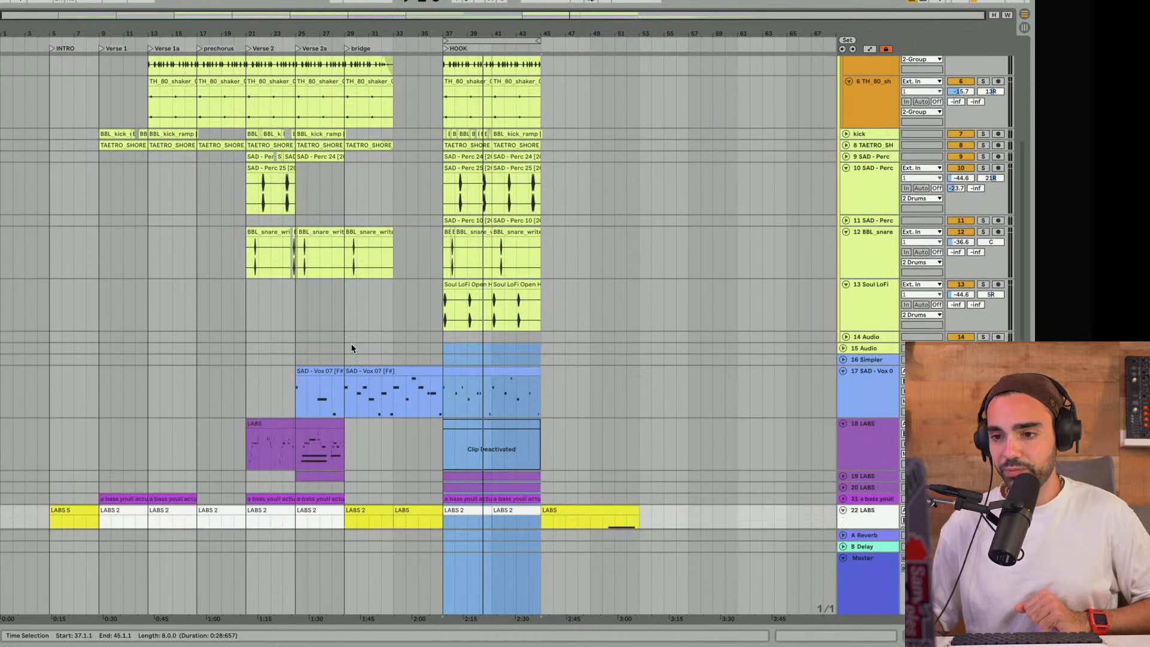
pyautogui.scroll(-3, 350, 348)
pyautogui.click(469, 42)
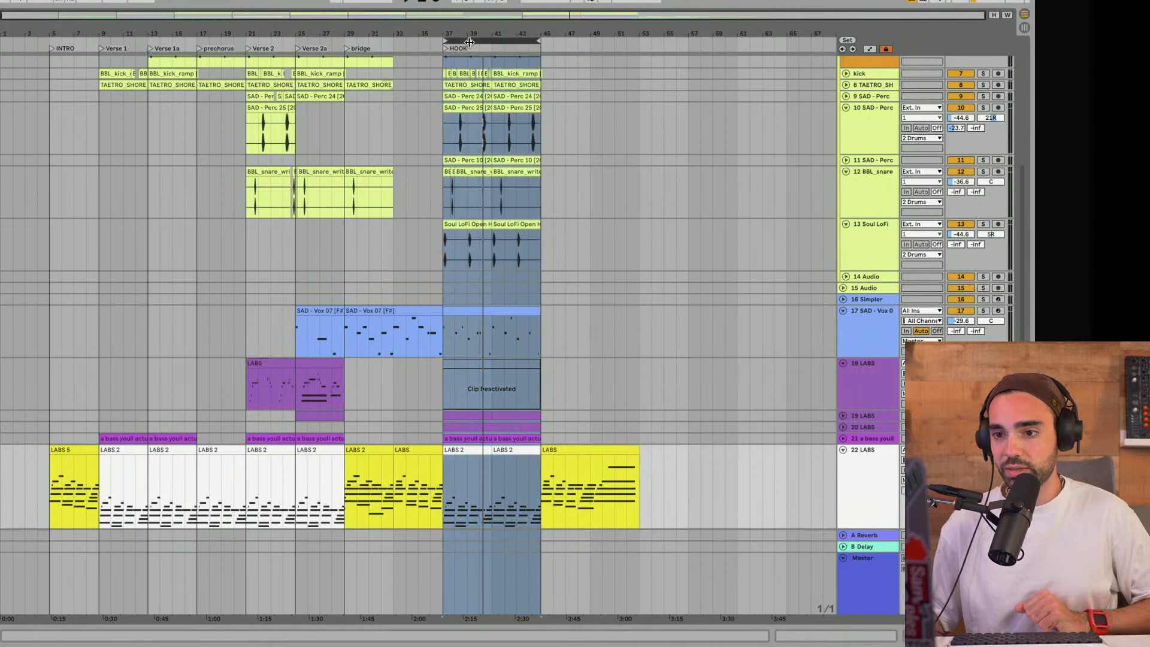
pyautogui.scroll(-5, 570, 303)
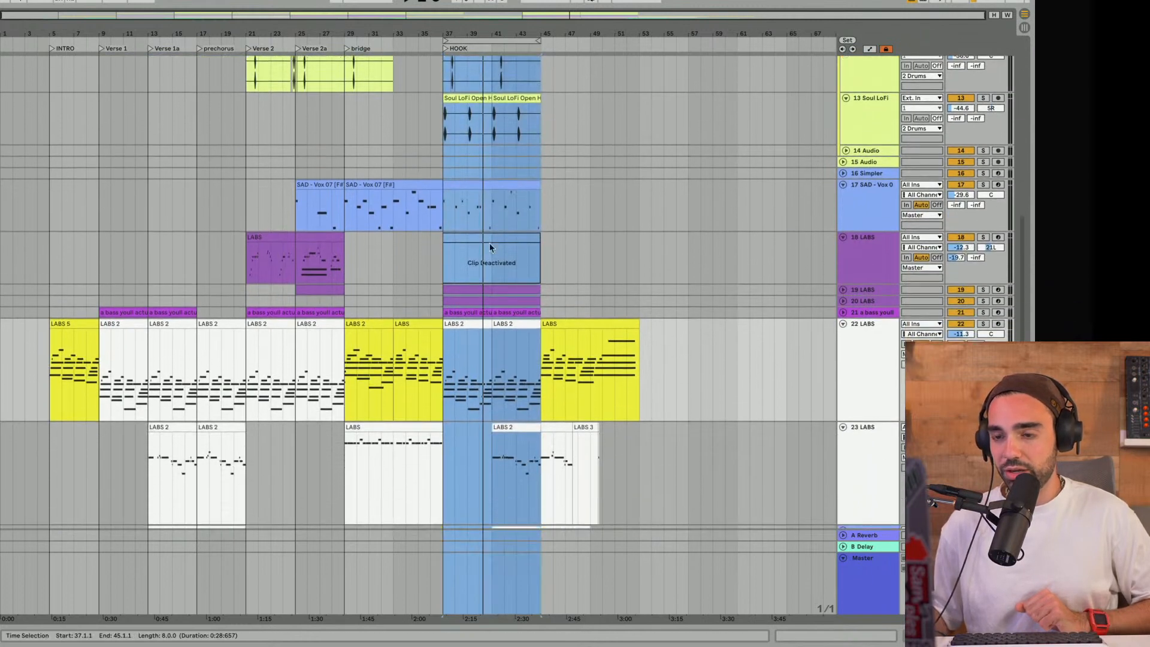
# - Unfold track 20 LABS and play the HOOK section, soloing and unsoloing that layer to audition it
pyautogui.click(843, 302)
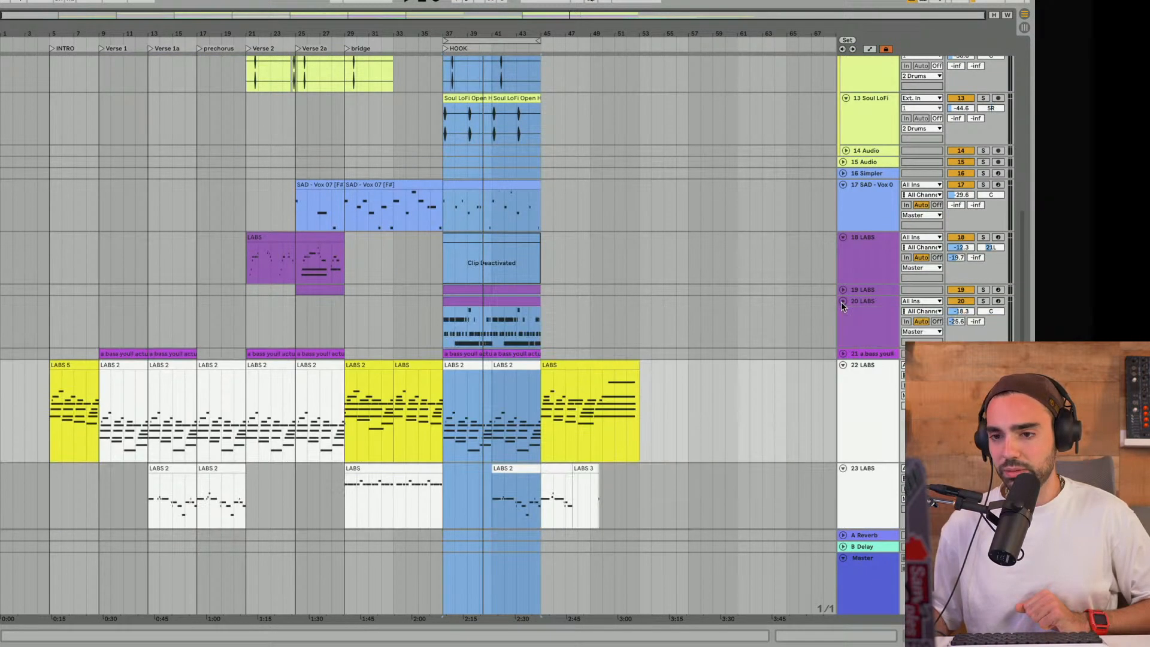
pyautogui.press('space')
pyautogui.click(982, 301)
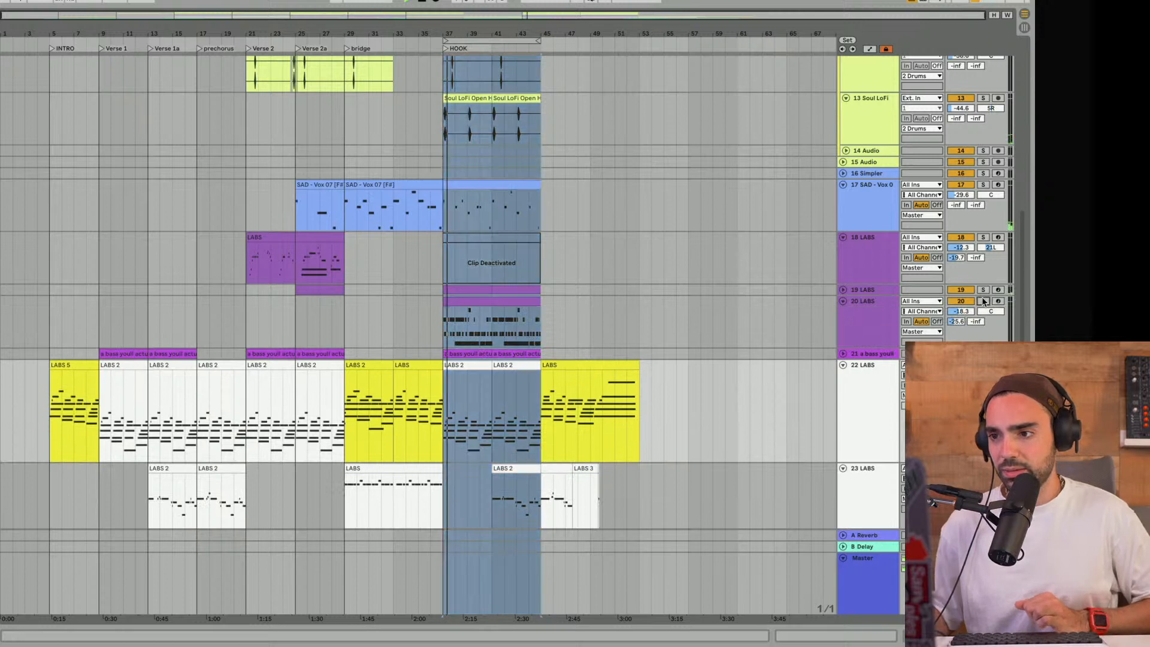
pyautogui.click(982, 301)
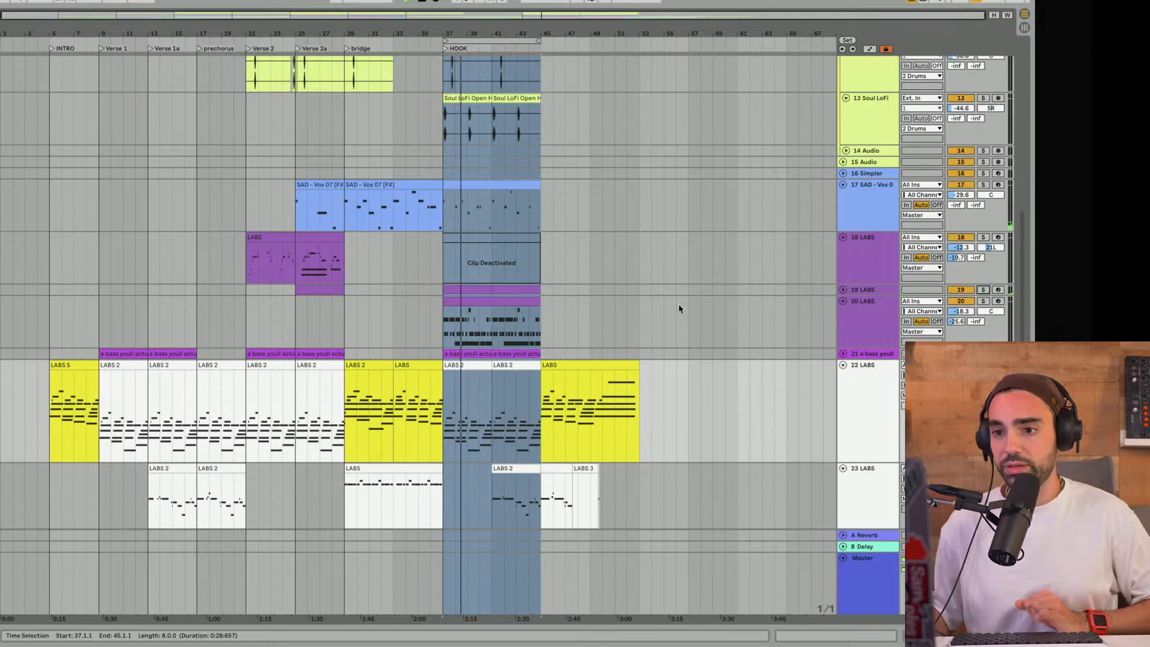
pyautogui.scroll(-5, 659, 306)
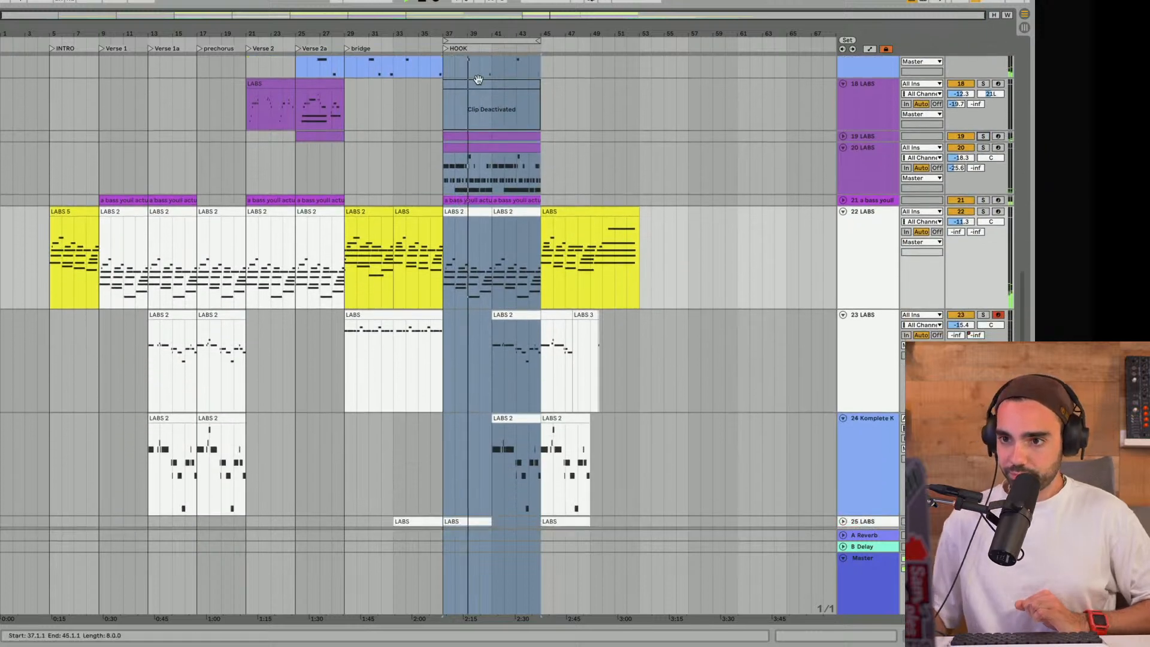
# - Add a locator named HOOKA and align it to bar 41
pyautogui.rightClick(490, 51)
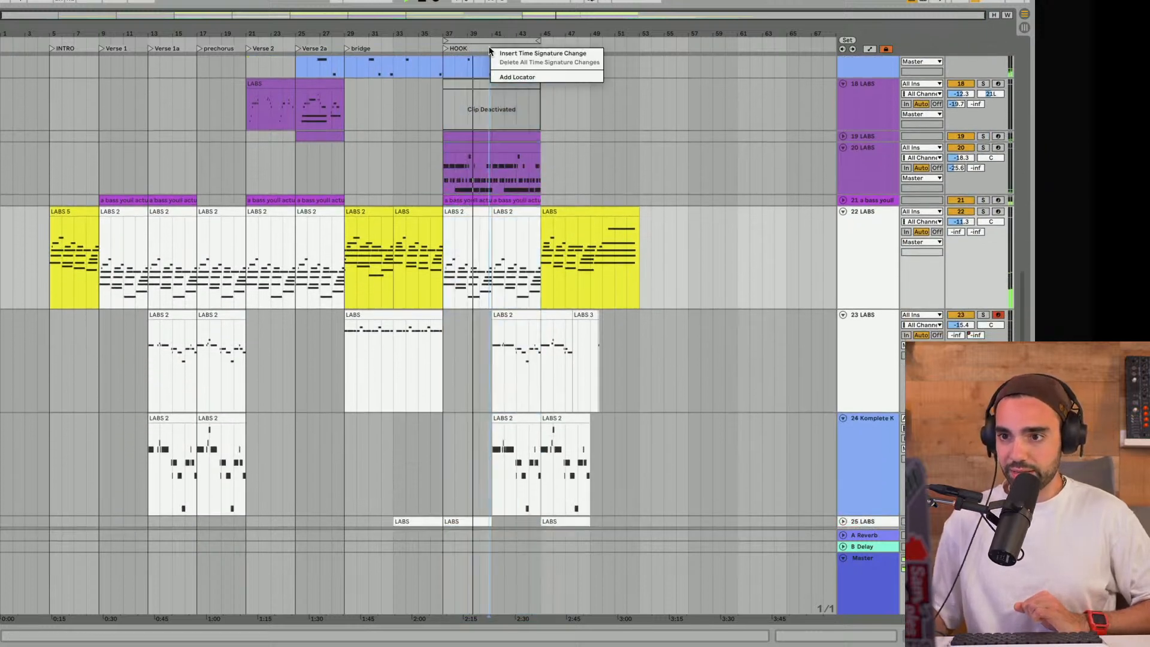
pyautogui.click(517, 76)
pyautogui.press('super+r')
pyautogui.write('HOOKA')
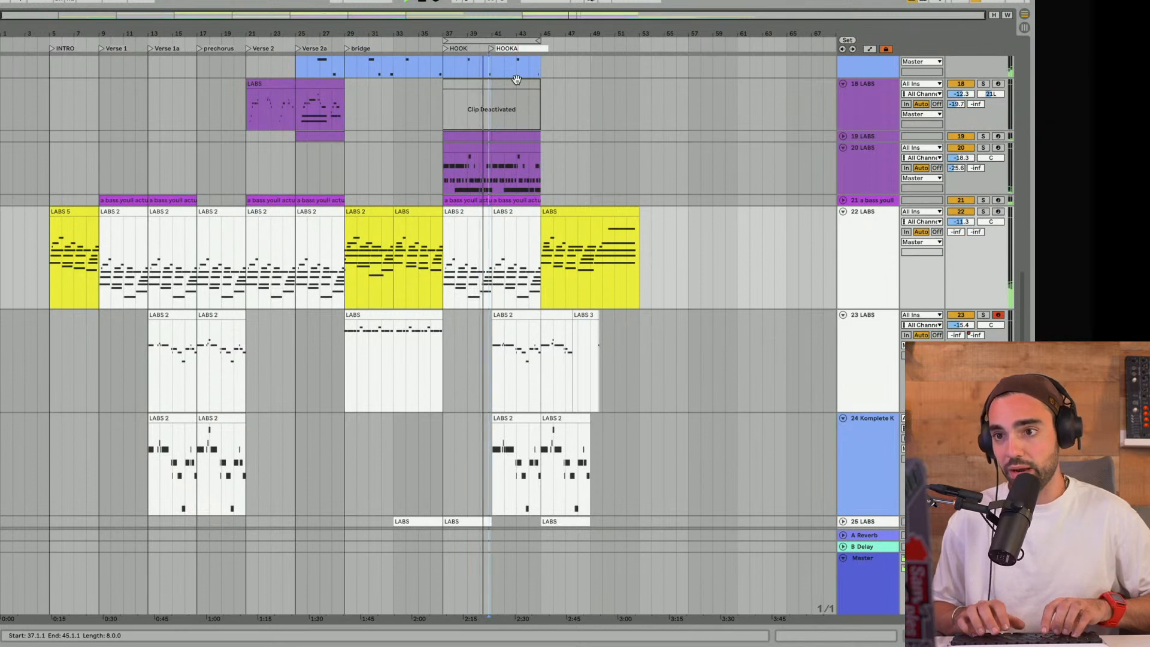
pyautogui.press('Return')
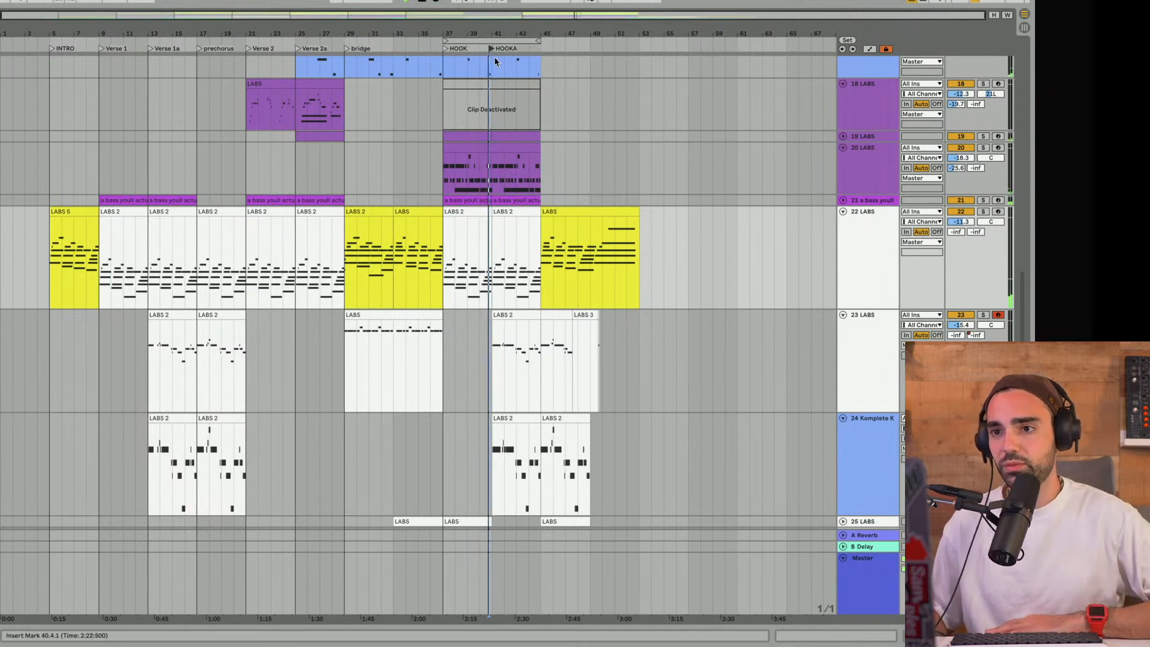
pyautogui.moveTo(491, 48); pyautogui.dragTo(494, 48)
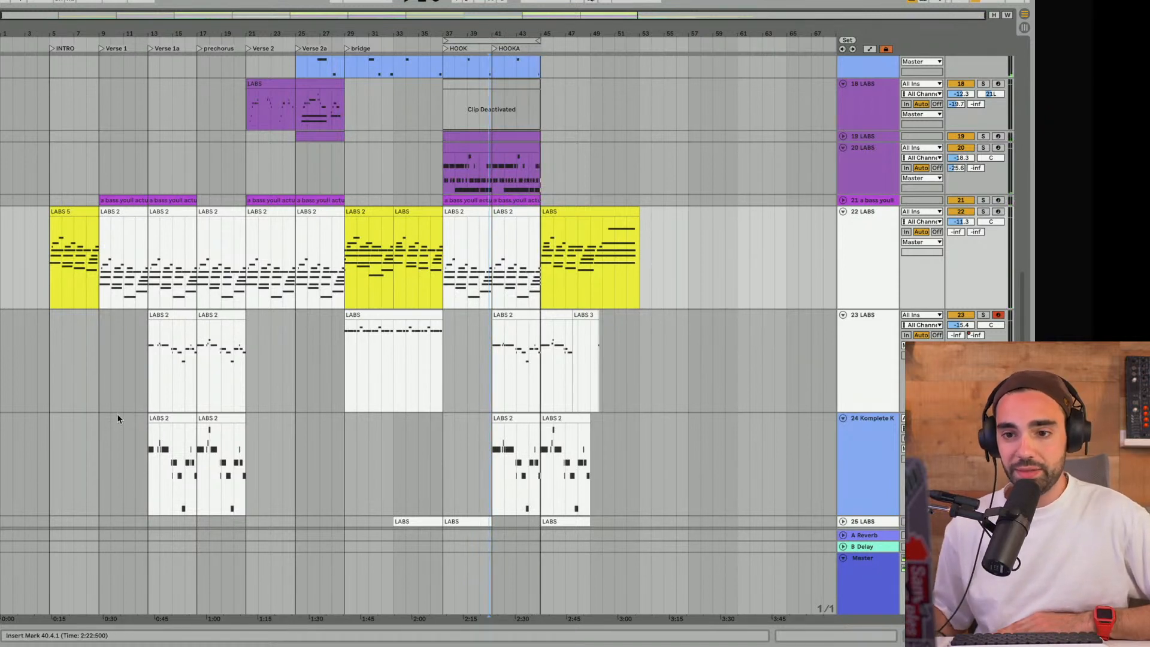
# - Play from track 23's melody at Verse 1a, then play the HOOK section from bar 37 for comparison
pyautogui.click(147, 383)
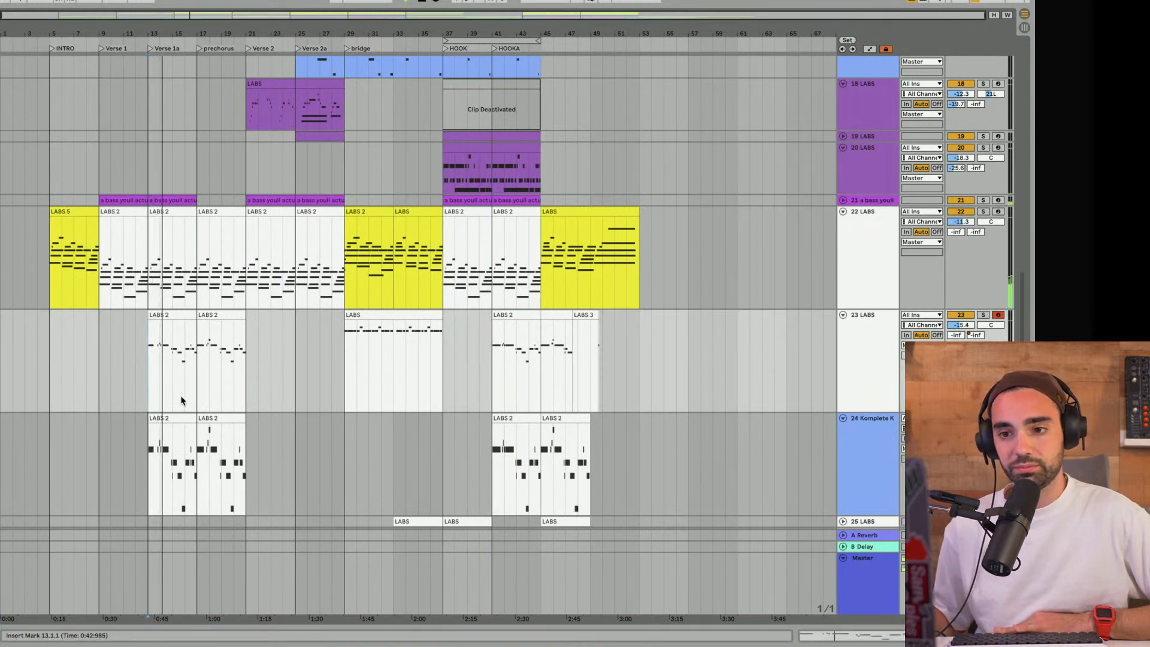
pyautogui.click(451, 37)
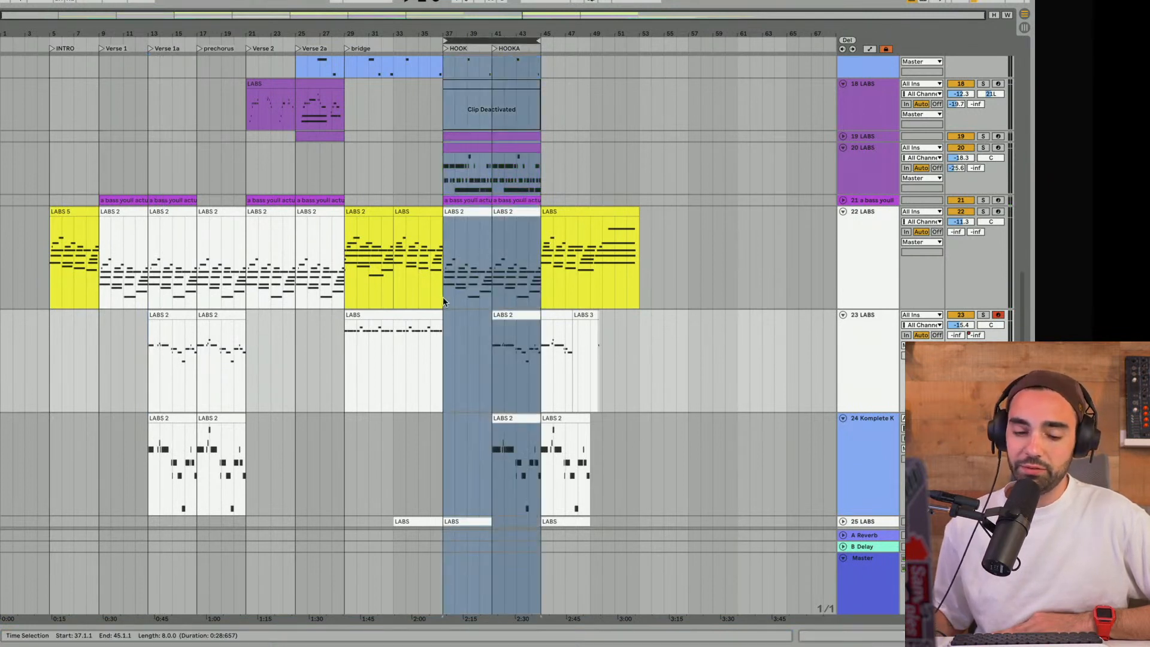
pyautogui.click(444, 344)
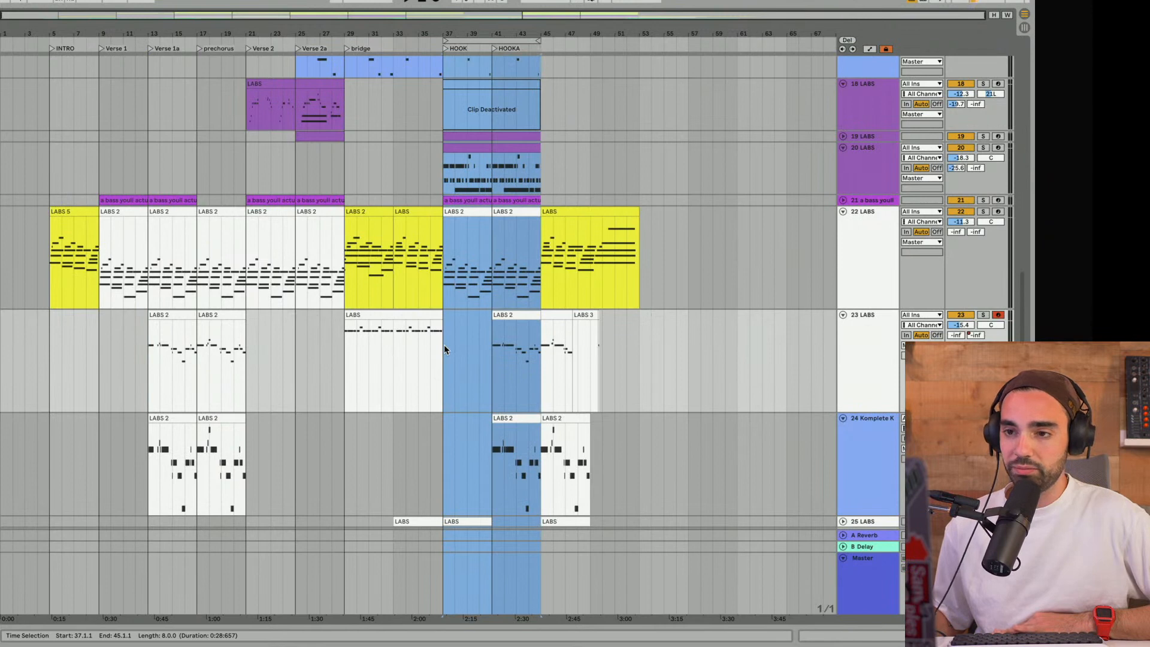
pyautogui.scroll(5, 444, 344)
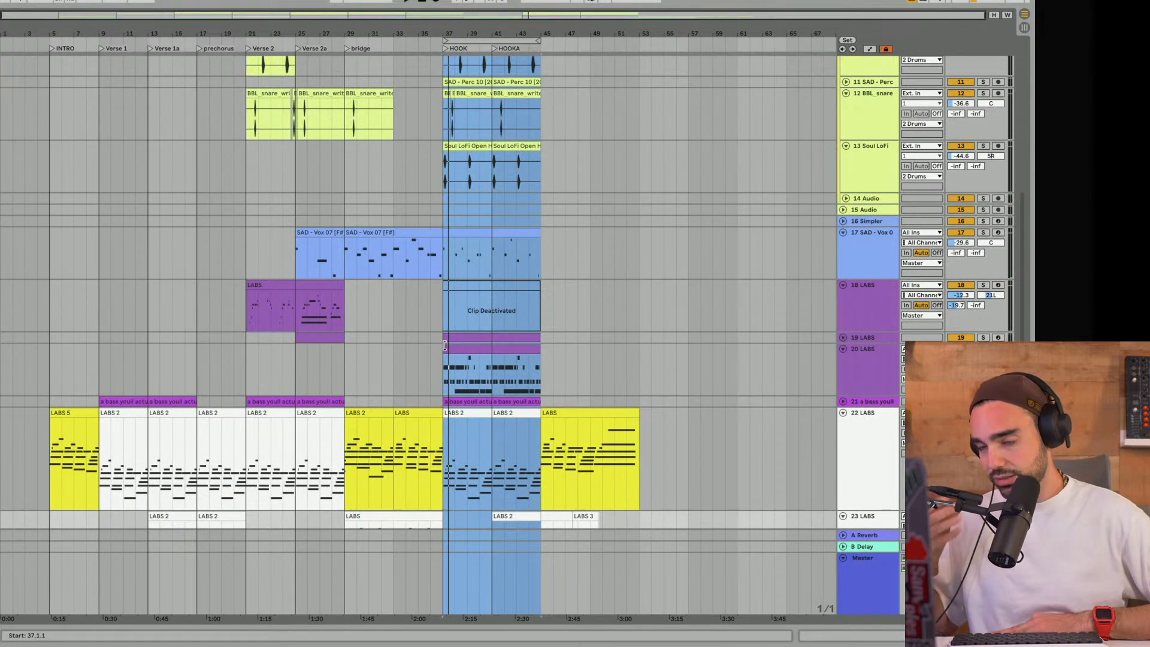
# - Move the loop back over the bridge and set it to span bars 29 to 37
pyautogui.moveTo(481, 37); pyautogui.dragTo(441, 52)
pyautogui.scroll(-5, 431, 124)
pyautogui.scroll(6, 431, 96)
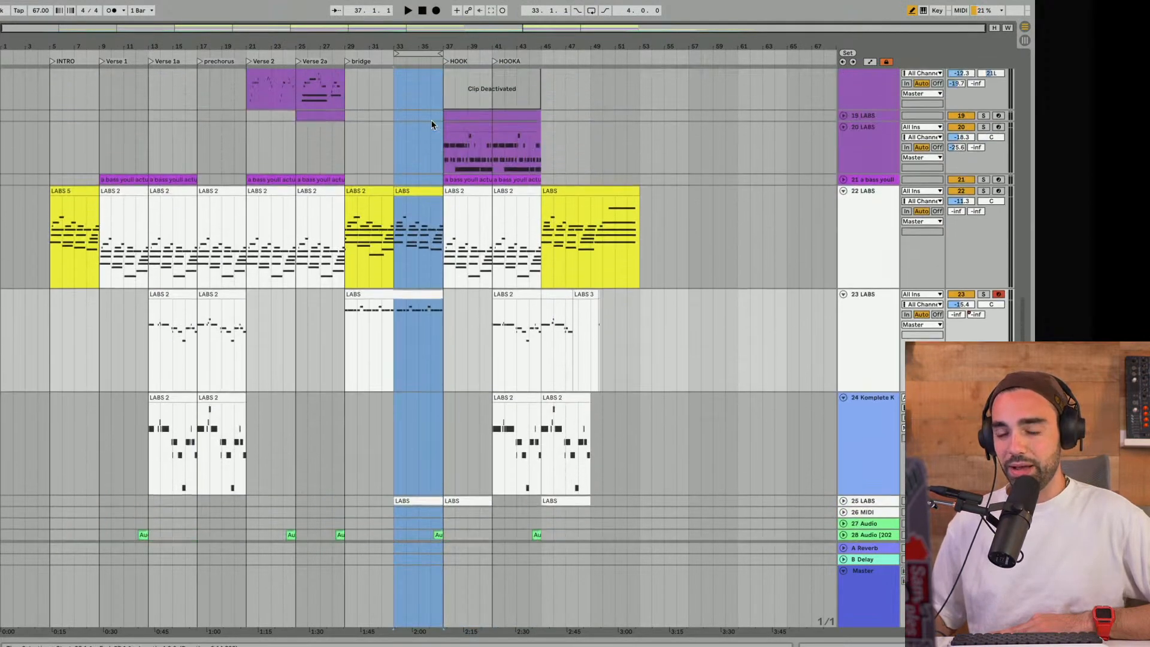
pyautogui.click(382, 55)
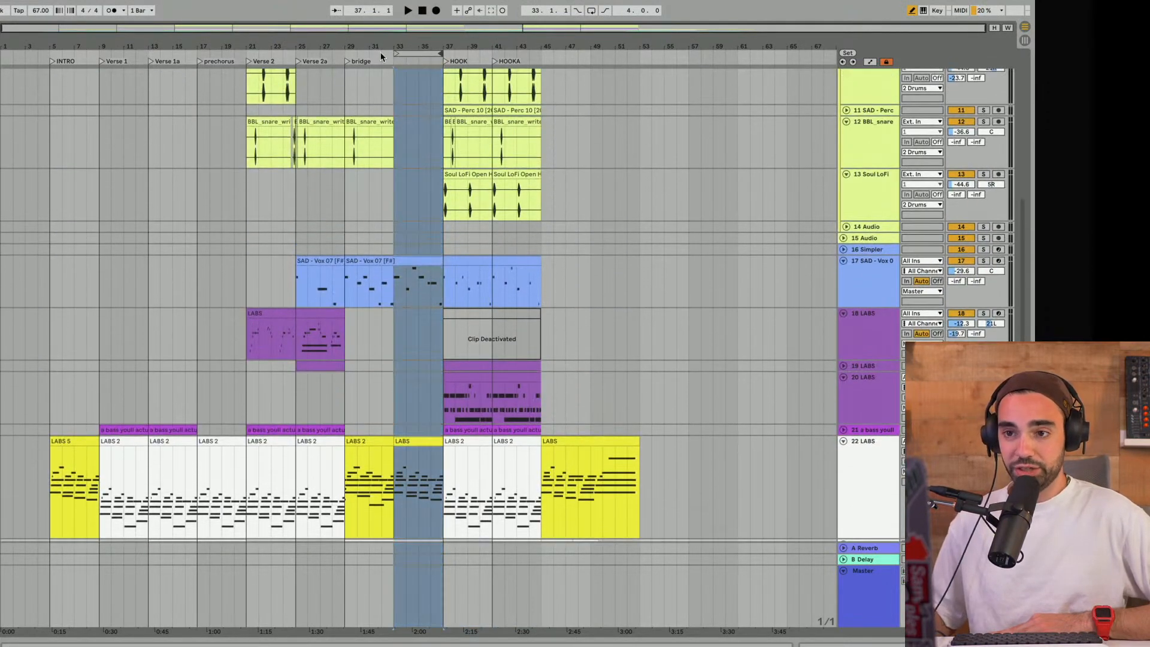
pyautogui.moveTo(395, 53); pyautogui.dragTo(348, 55)
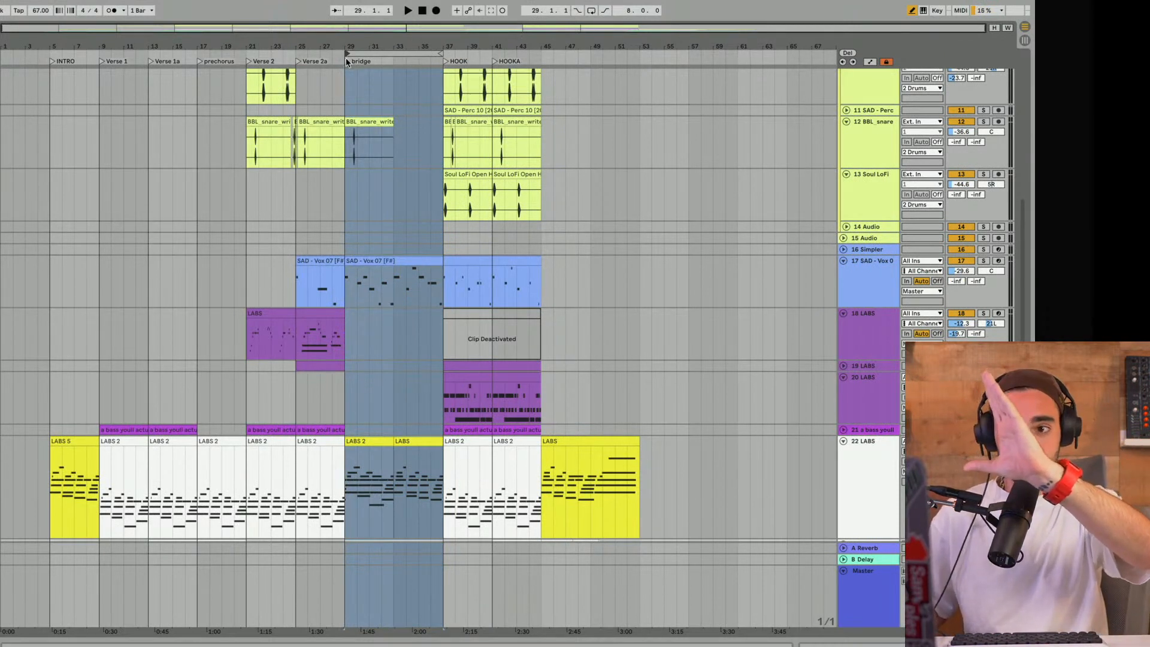
# - Play the bridge loop while looking over its drum, chord and melody tracks
pyautogui.scroll(6, 440, 148)
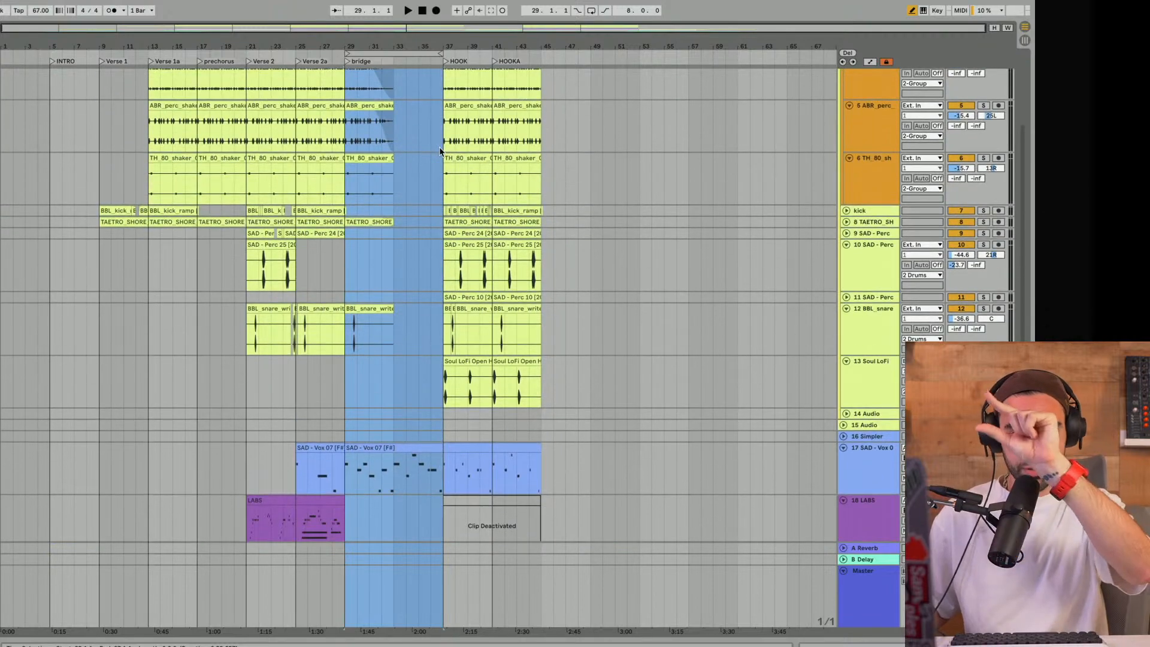
pyautogui.press('space')
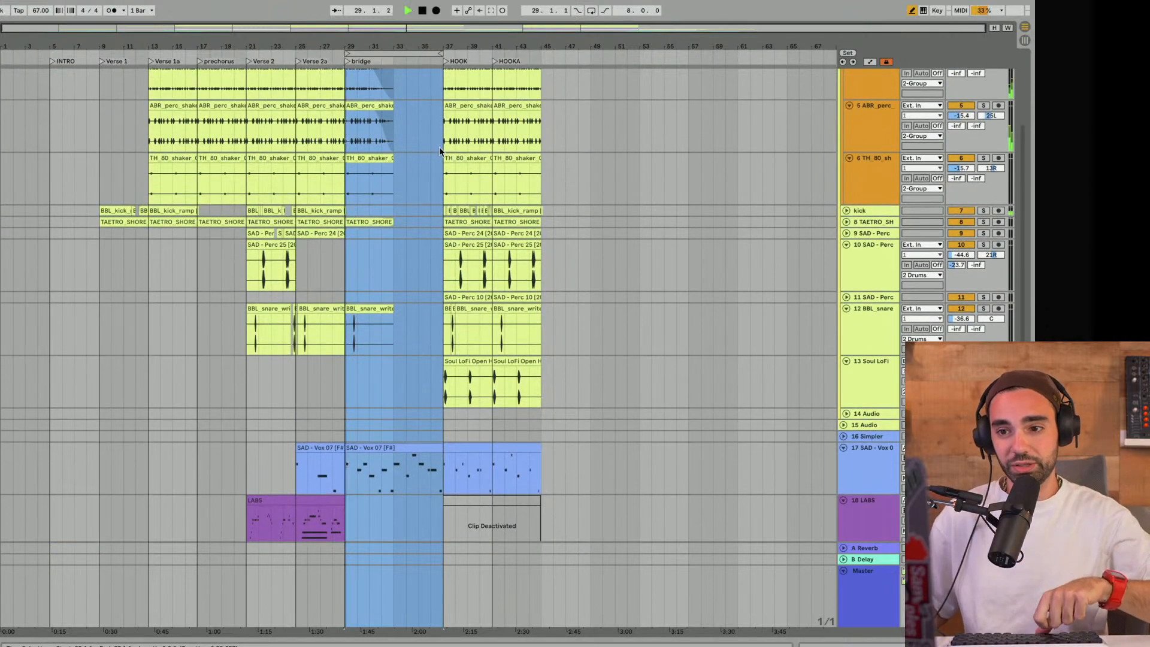
pyautogui.scroll(6, 439, 146)
pyautogui.scroll(-20, 387, 193)
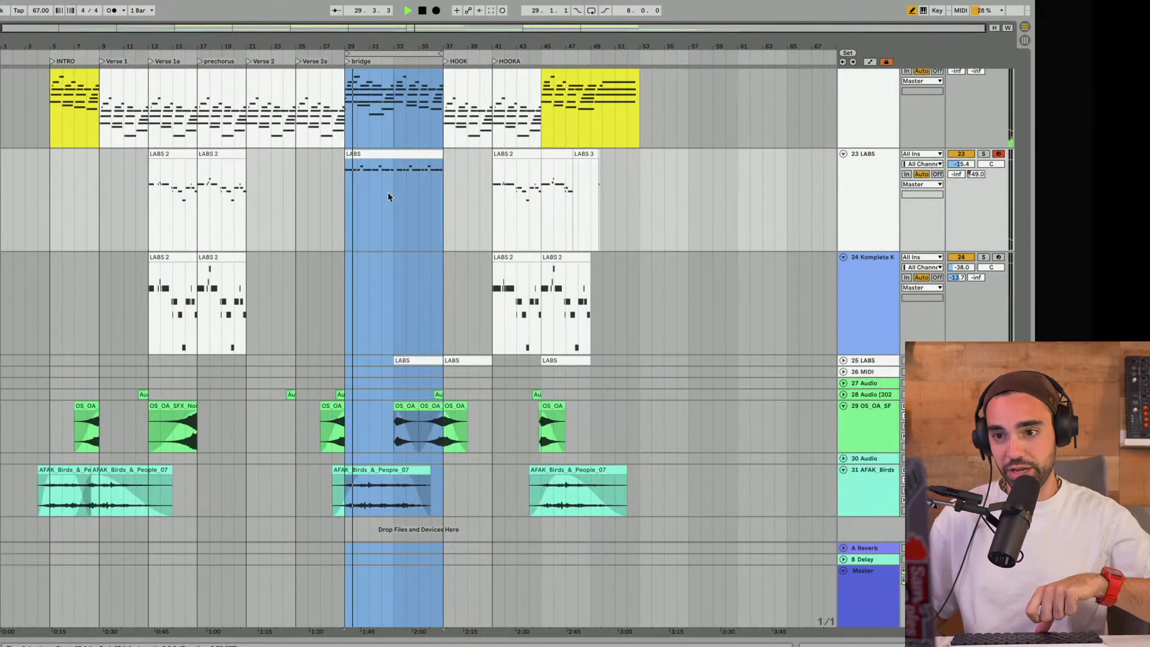
pyautogui.scroll(4, 387, 191)
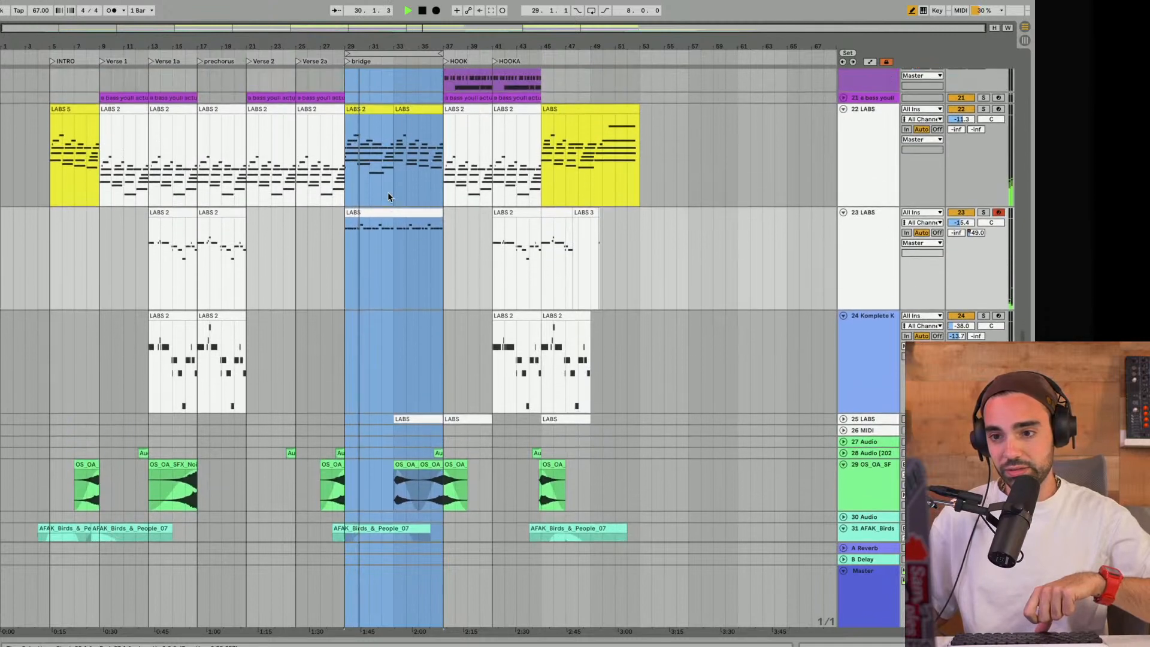
# - Shorten the loop to the bridge's second half, bars 33 to 37, play it, then stop playback
pyautogui.moveTo(348, 53); pyautogui.dragTo(395, 54)
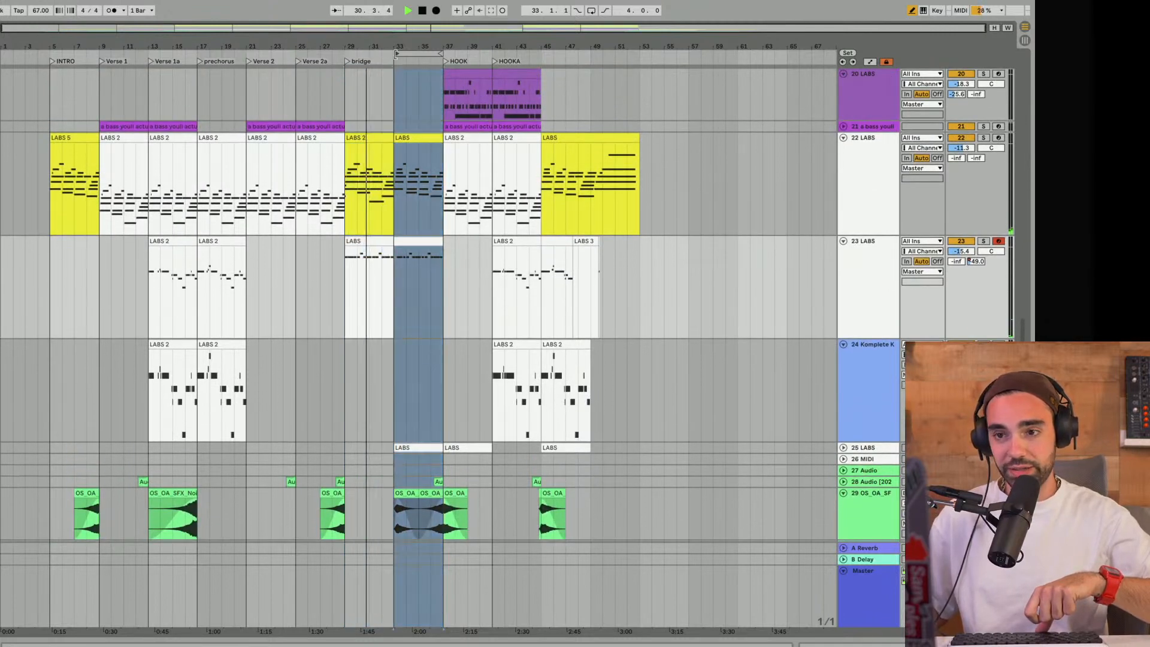
pyautogui.click(409, 142)
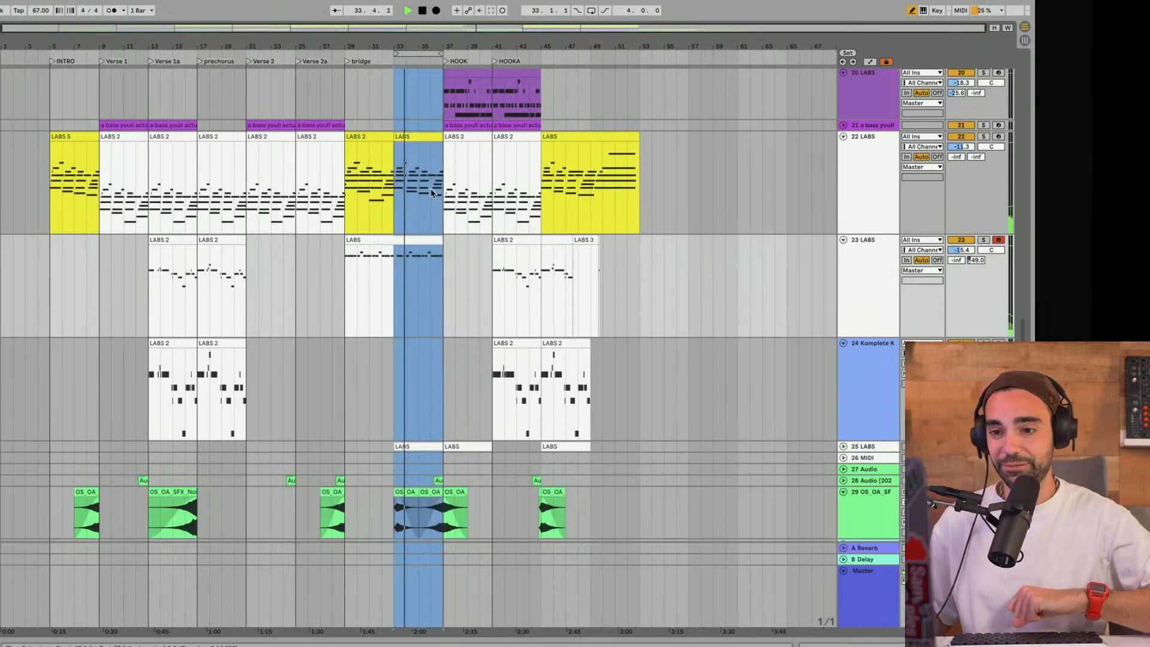
pyautogui.scroll(10, 431, 193)
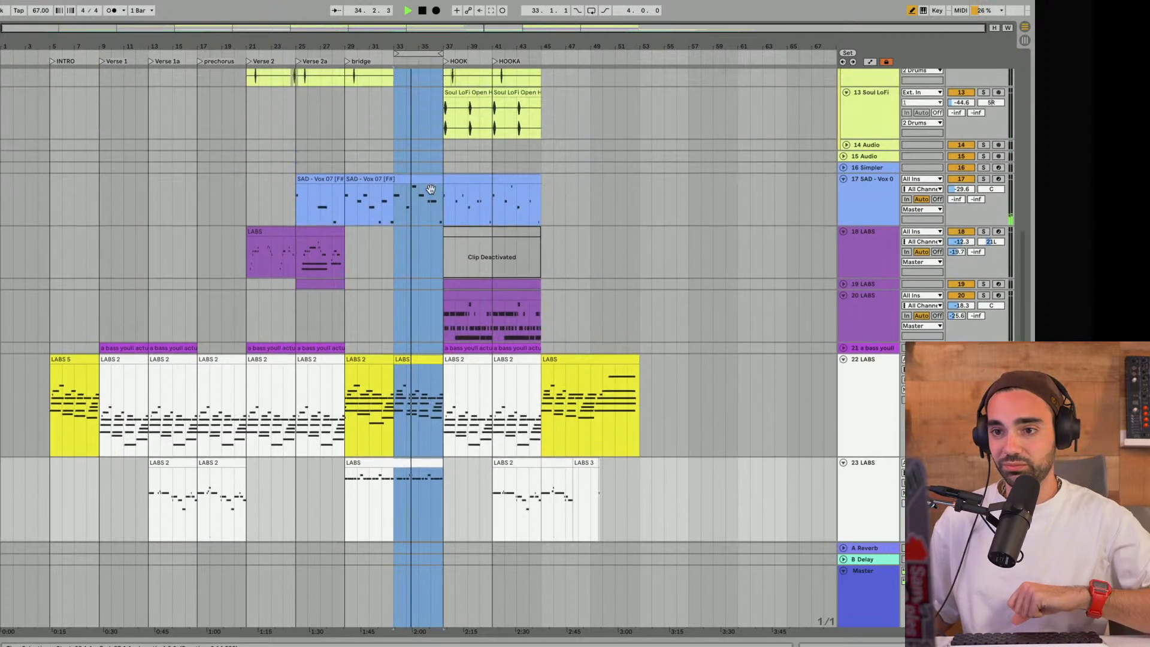
pyautogui.press('space')
# - Move the loop to bars 37 to 41 and compare the HOOK's bass and chord clips with the bridge
pyautogui.moveTo(411, 54); pyautogui.dragTo(466, 52)
pyautogui.scroll(10, 473, 177)
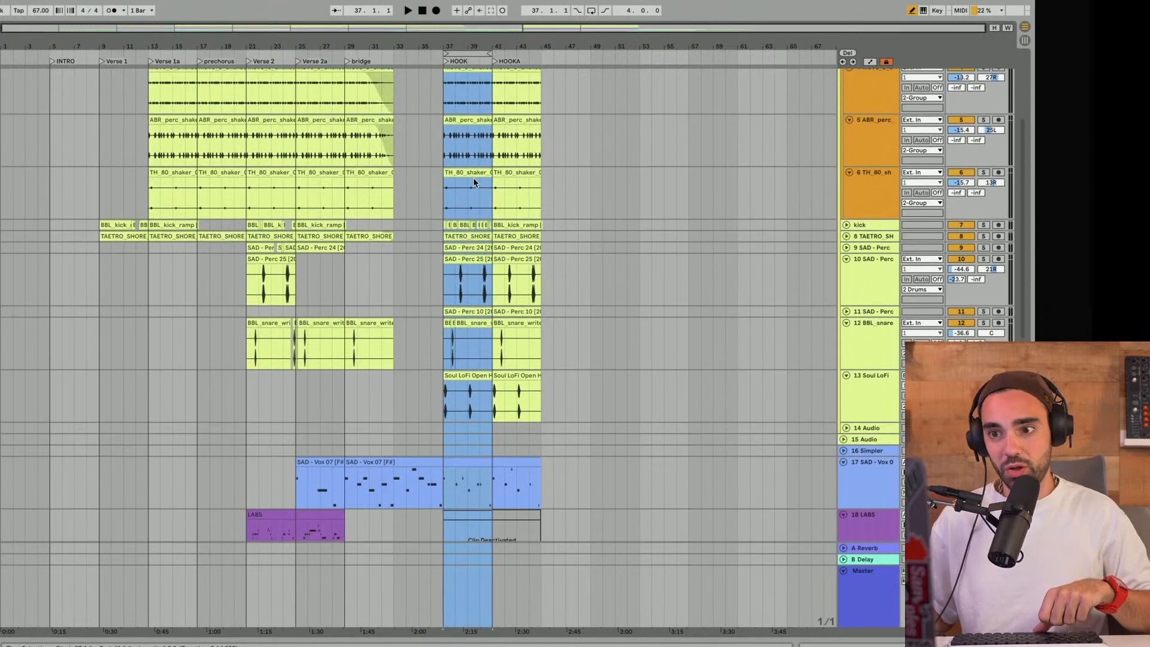
pyautogui.scroll(-5, 473, 177)
pyautogui.scroll(-10, 473, 178)
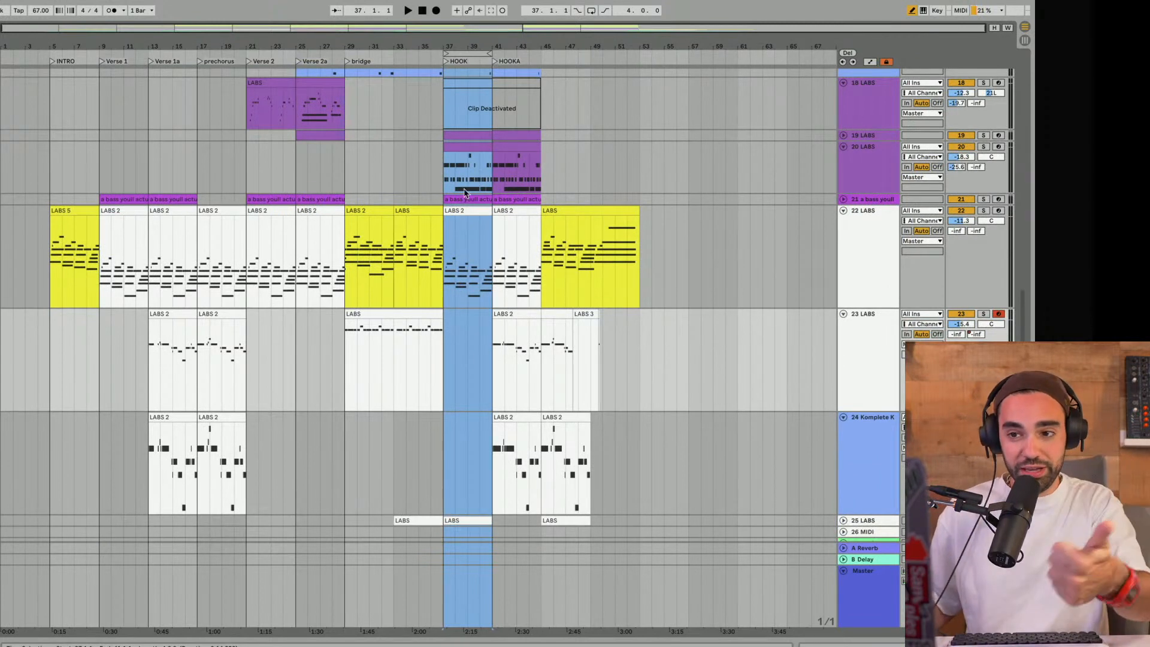
pyautogui.click(454, 200)
pyautogui.click(457, 214)
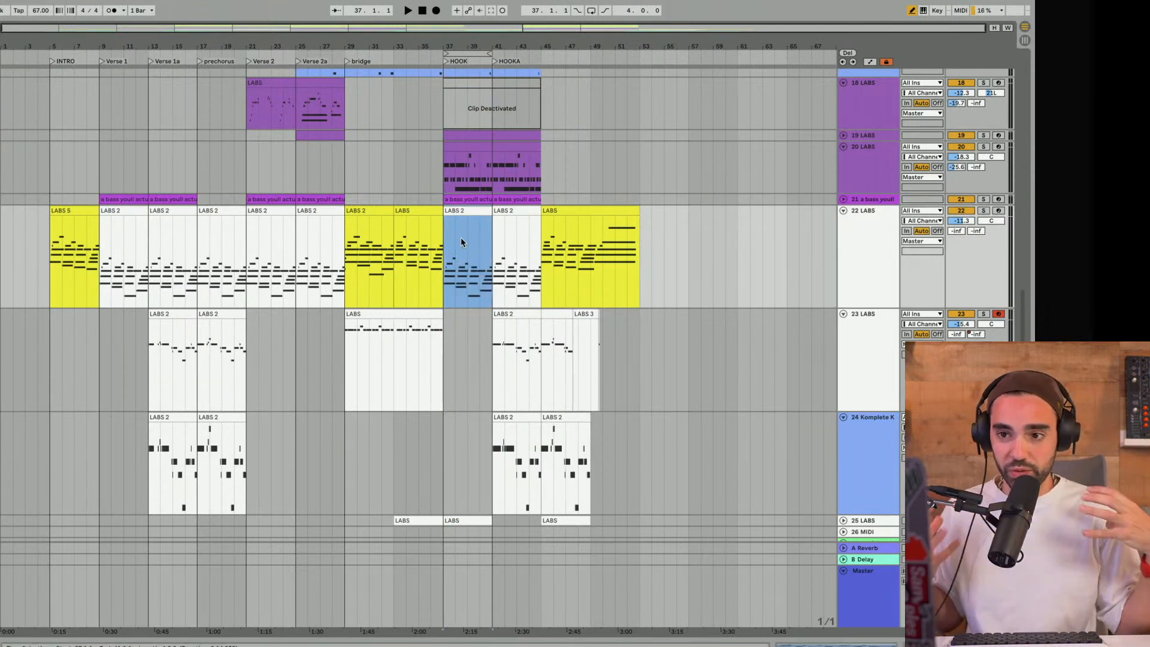
pyautogui.click(397, 198)
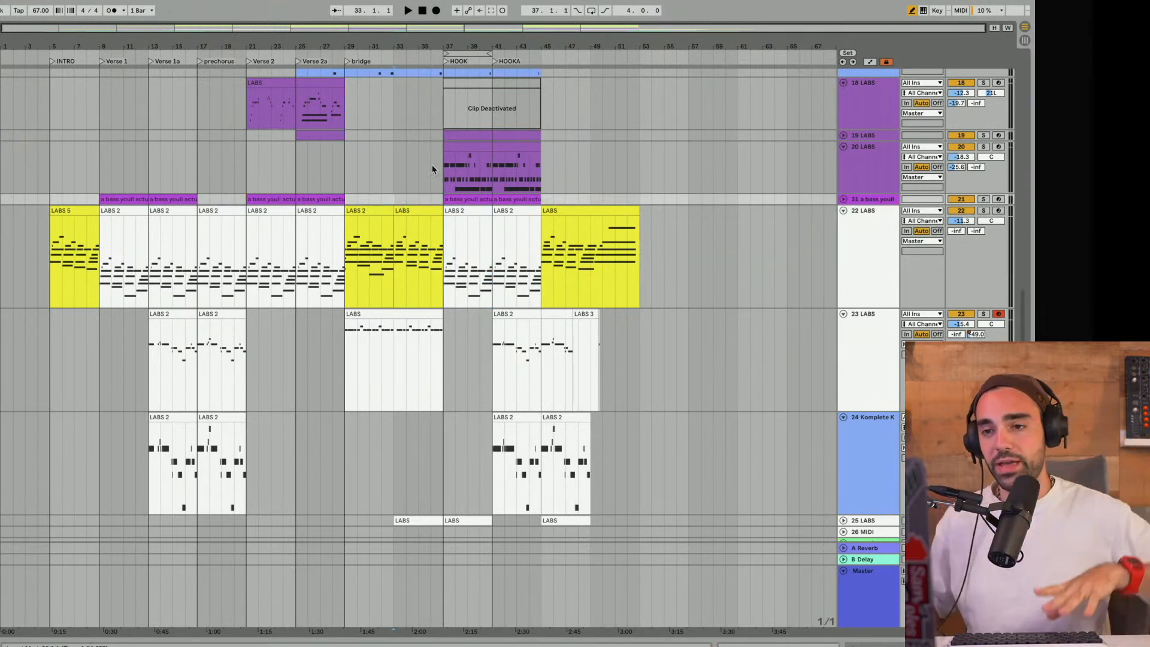
# - Play the looped first half of the HOOK, bars 37 to 41, with the melody tracks in view
pyautogui.click(460, 51)
pyautogui.press('space')
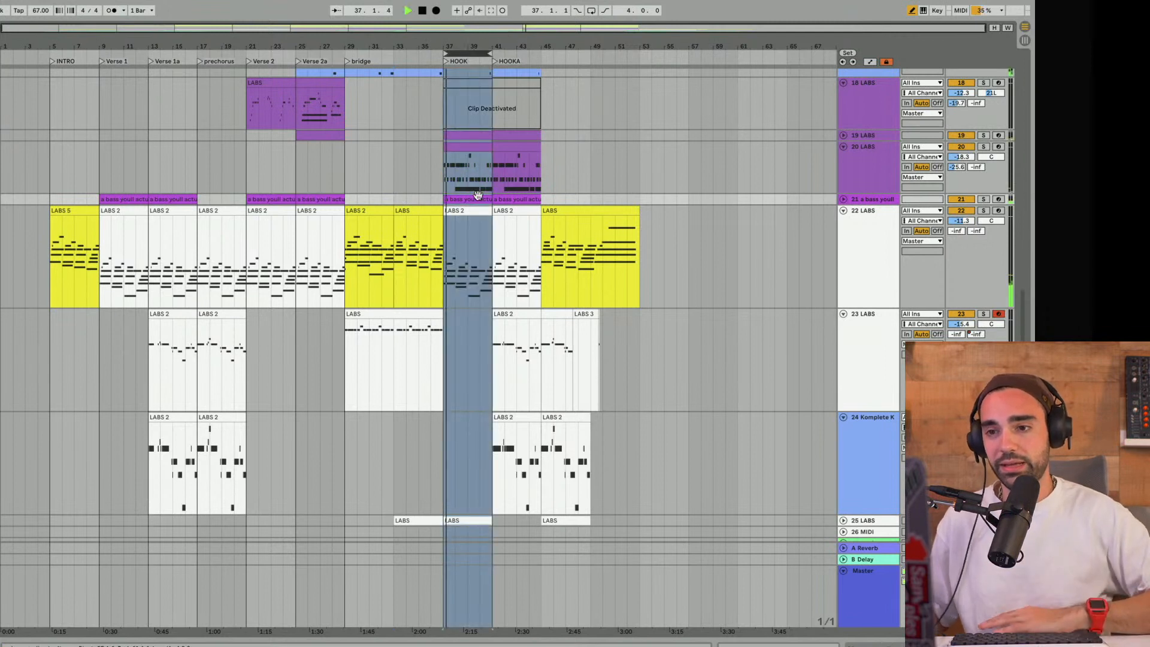
pyautogui.scroll(-3, 476, 195)
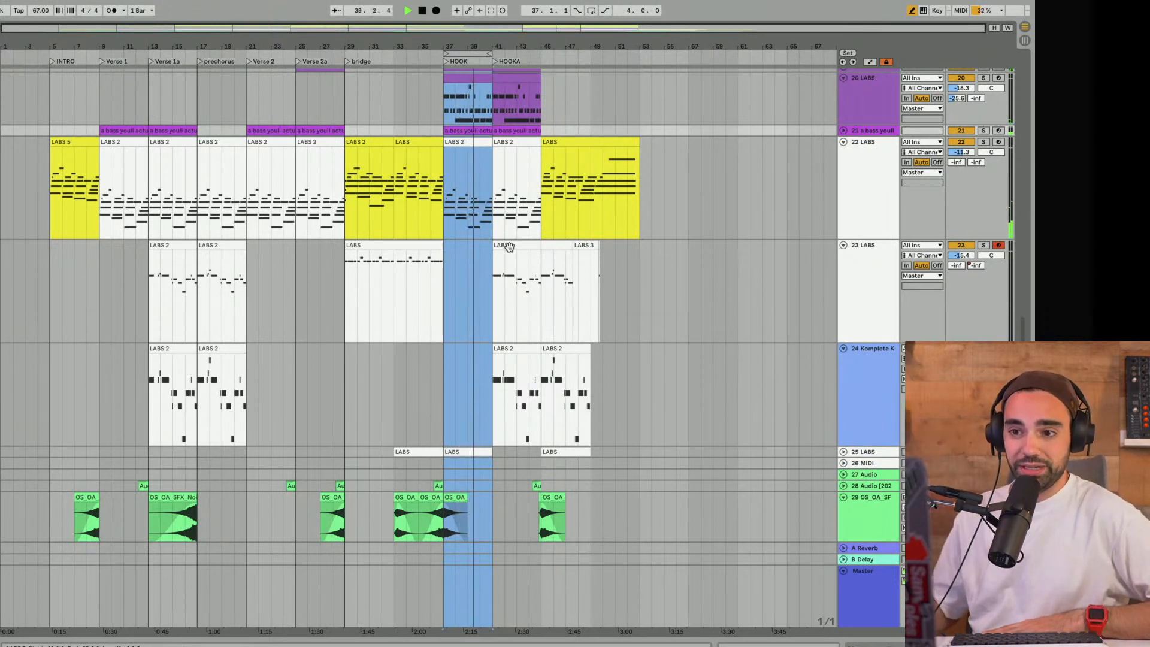
# - Select track 23's melody clip at bar 41 and move the playing loop to the HOOKA section, bars 41 to 45
pyautogui.click(519, 274)
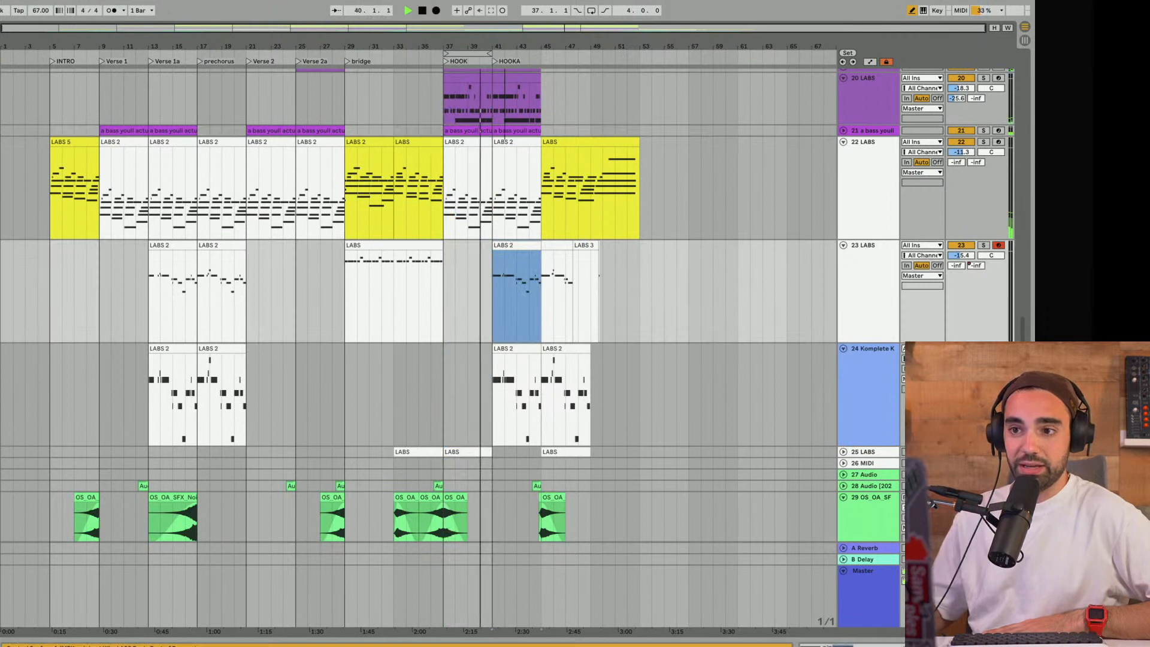
pyautogui.moveTo(475, 52); pyautogui.dragTo(524, 52)
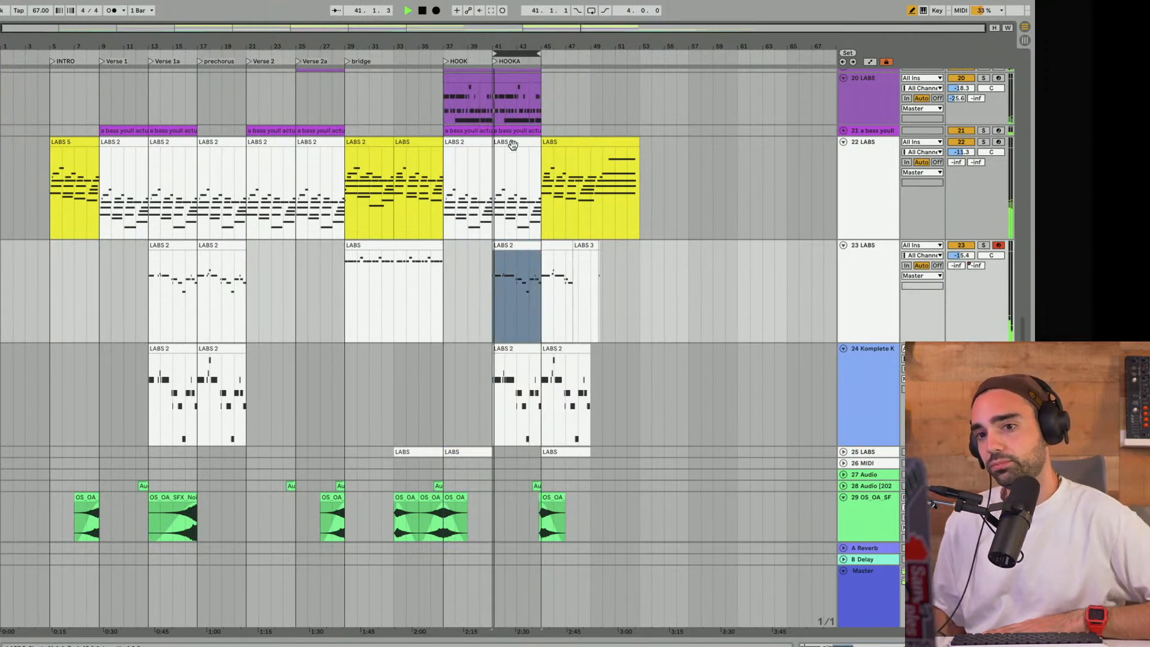
pyautogui.scroll(5, 510, 155)
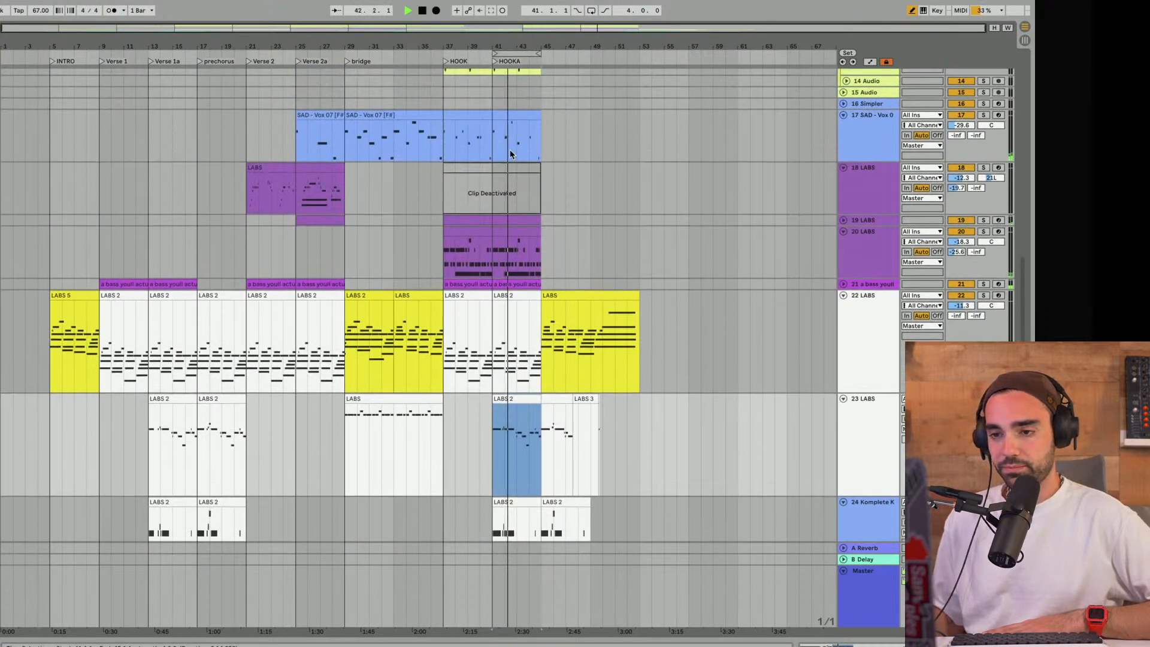
# - Audition LABS tracks 20 and 19 separately in solo from the start of the HOOK at bar 37, unfolding track 19, and stop playback
pyautogui.scroll(2, 510, 154)
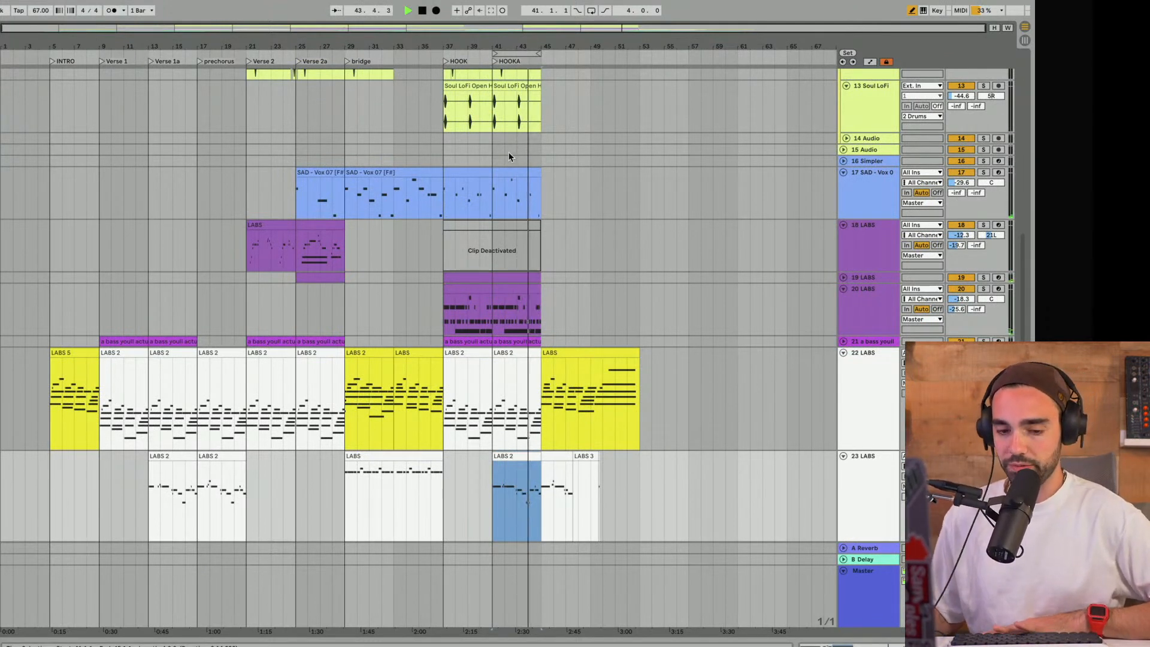
pyautogui.scroll(-4, 505, 155)
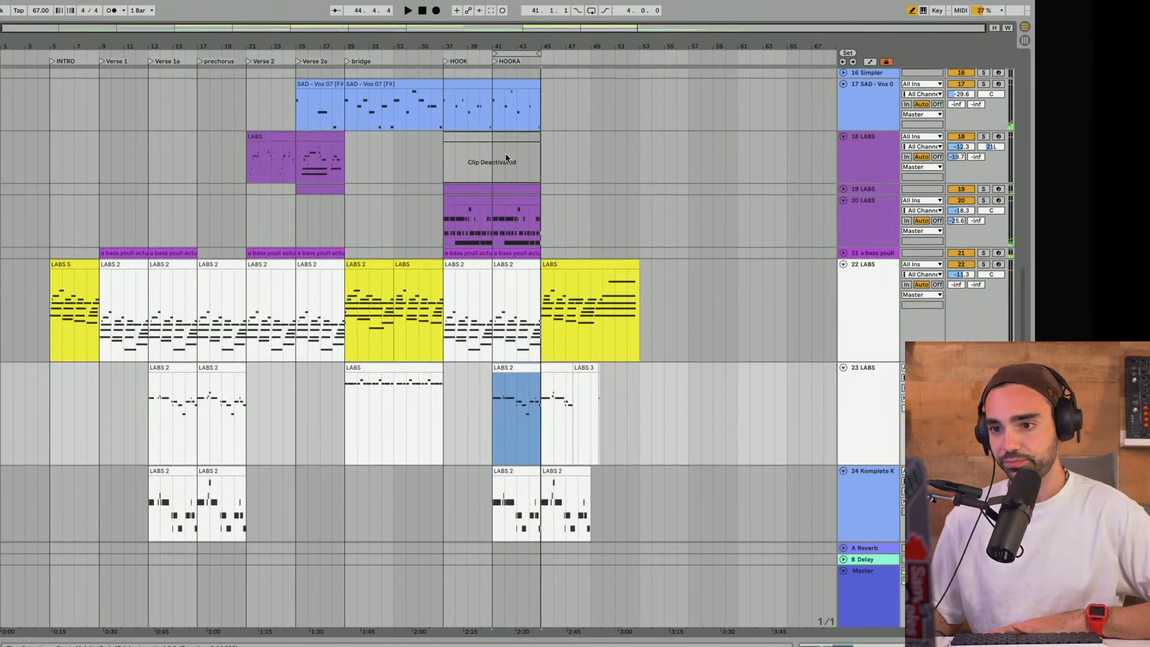
pyautogui.click(444, 218)
pyautogui.click(983, 201)
pyautogui.press('space')
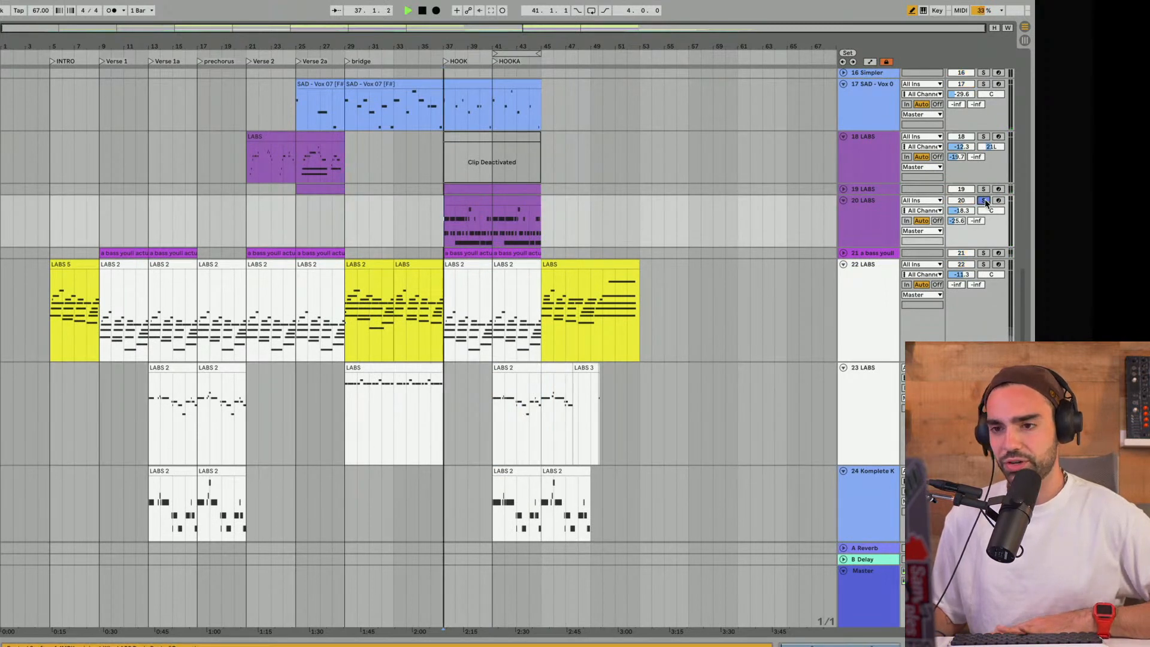
pyautogui.click(844, 189)
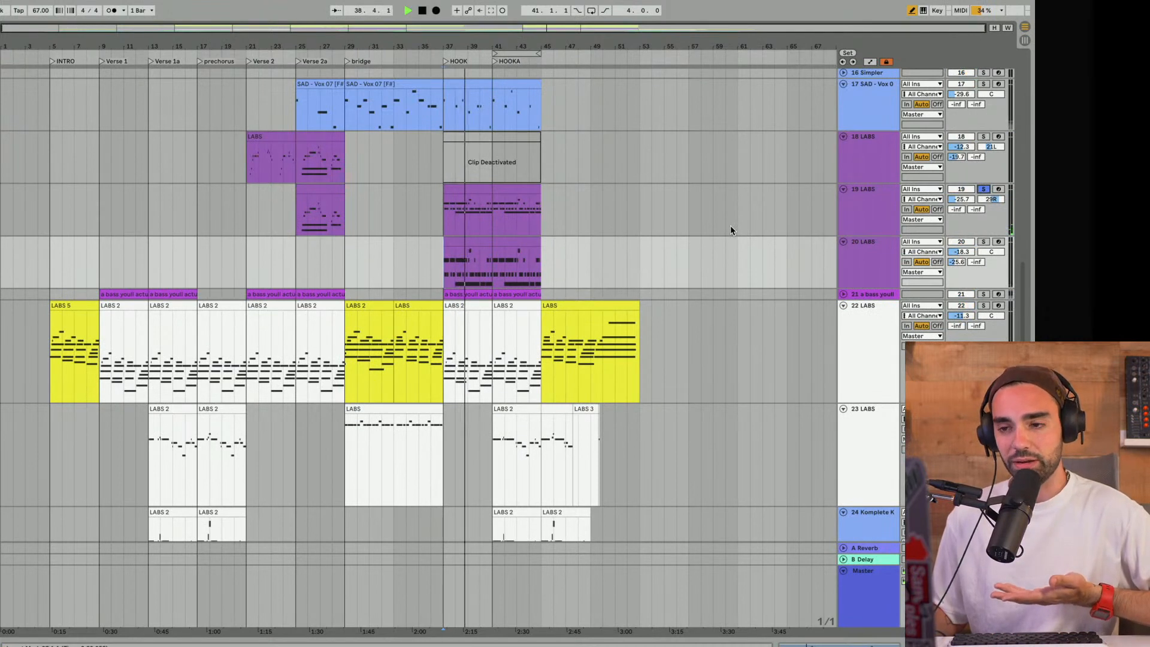
pyautogui.press('space')
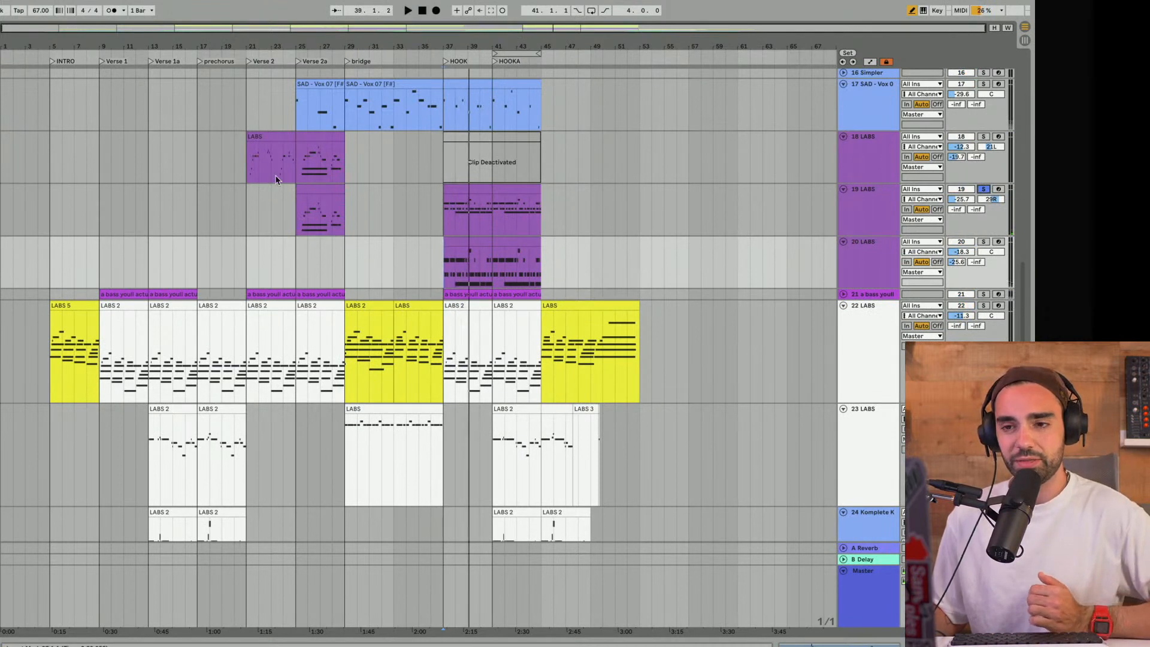
# - Play Verse 2 from bar 21 with track 18 soloed, turn off its solo, and return to bar 37 on track 19
pyautogui.click(250, 169)
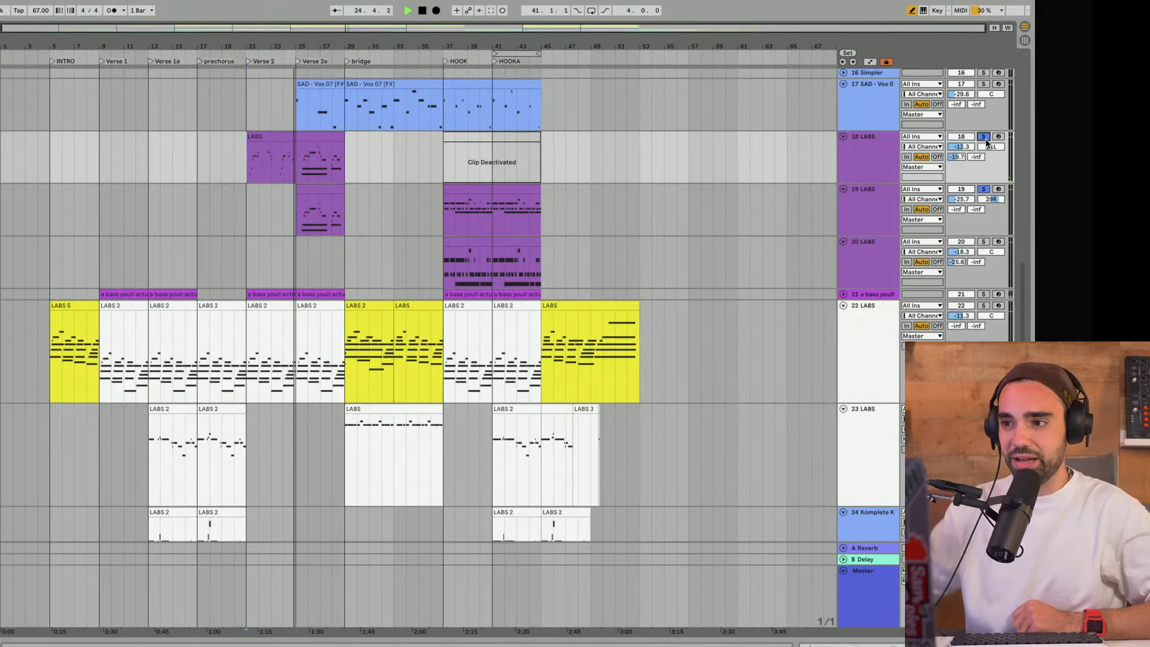
pyautogui.click(984, 137)
pyautogui.click(448, 222)
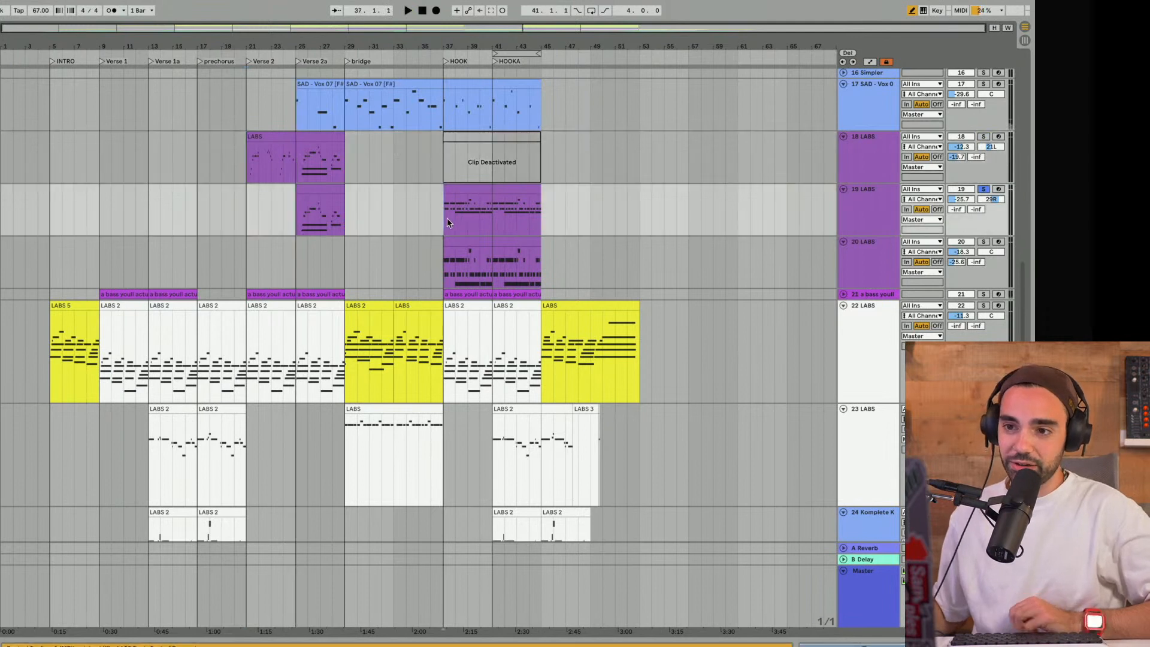
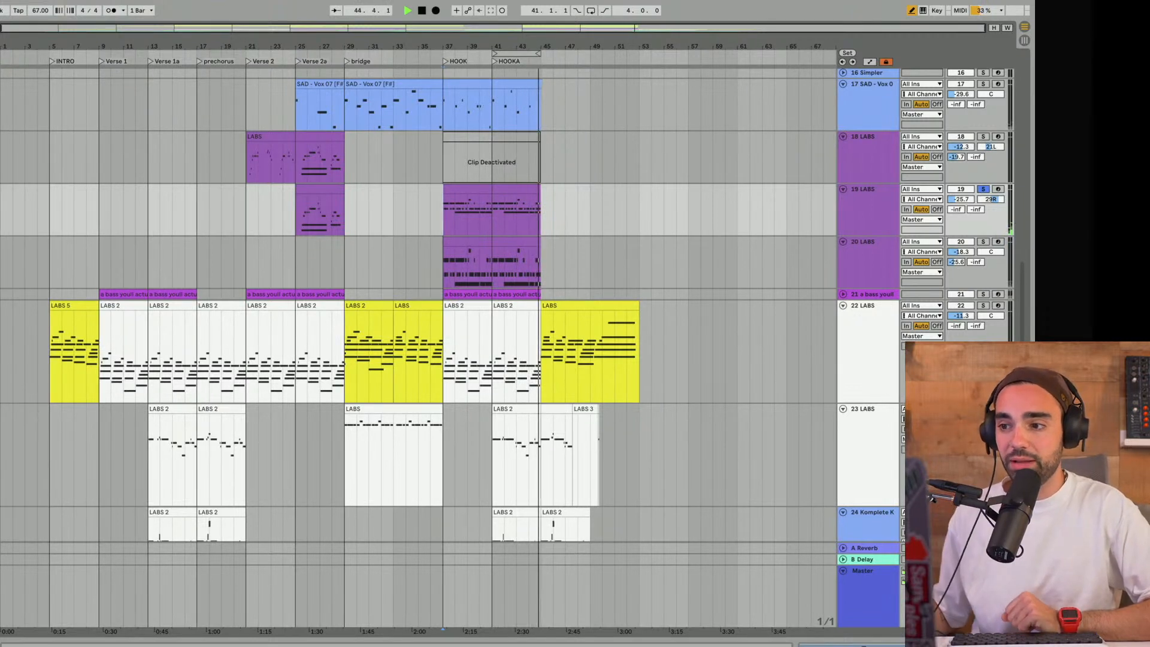
# - Turn off the solo on track 19 and stop playback
pyautogui.click(984, 189)
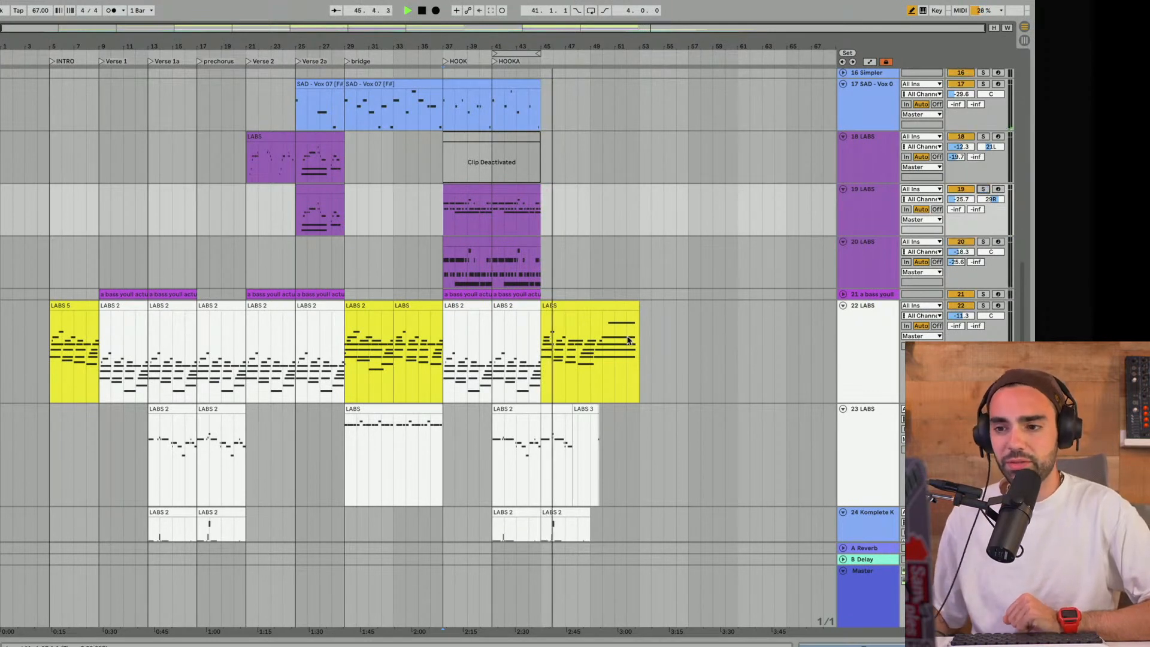
pyautogui.scroll(2, 628, 341)
pyautogui.press('space')
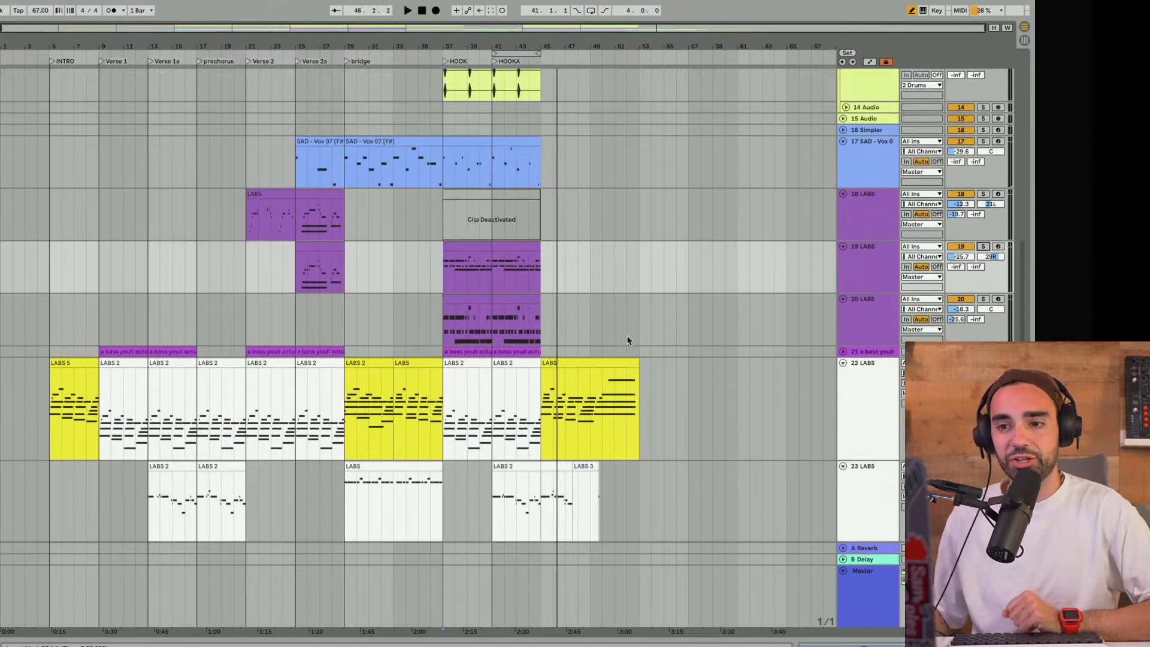
# - Play the opening of Verse 2 from bar 21 with all tracks unsoloed, and stop playback
pyautogui.click(300, 228)
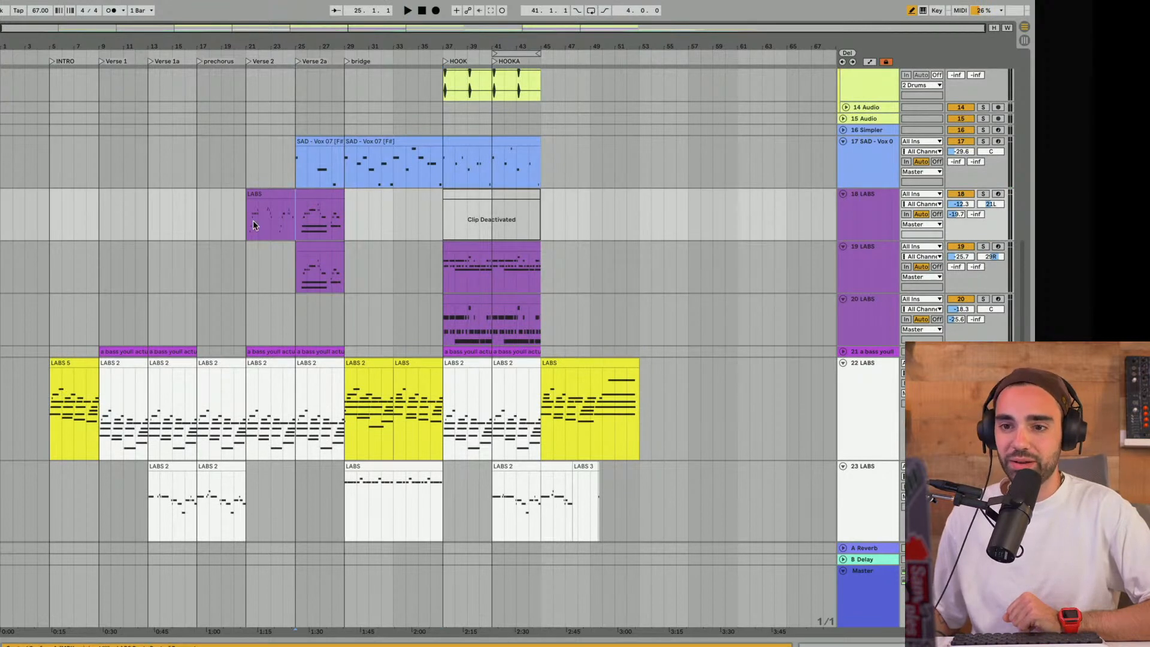
pyautogui.press('space')
pyautogui.scroll(-3, 251, 221)
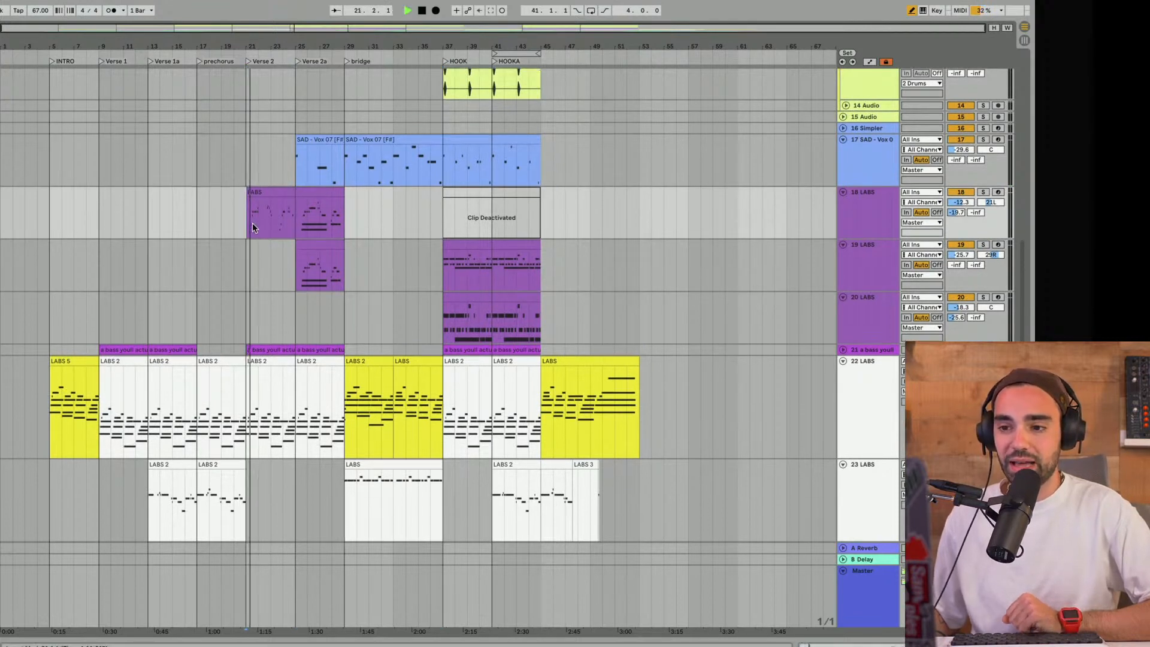
pyautogui.press('space')
# - Try a copy of track 23's HOOKA melody clip at bar 21, play Verse 2 with it, and remove the copy
pyautogui.click(516, 381)
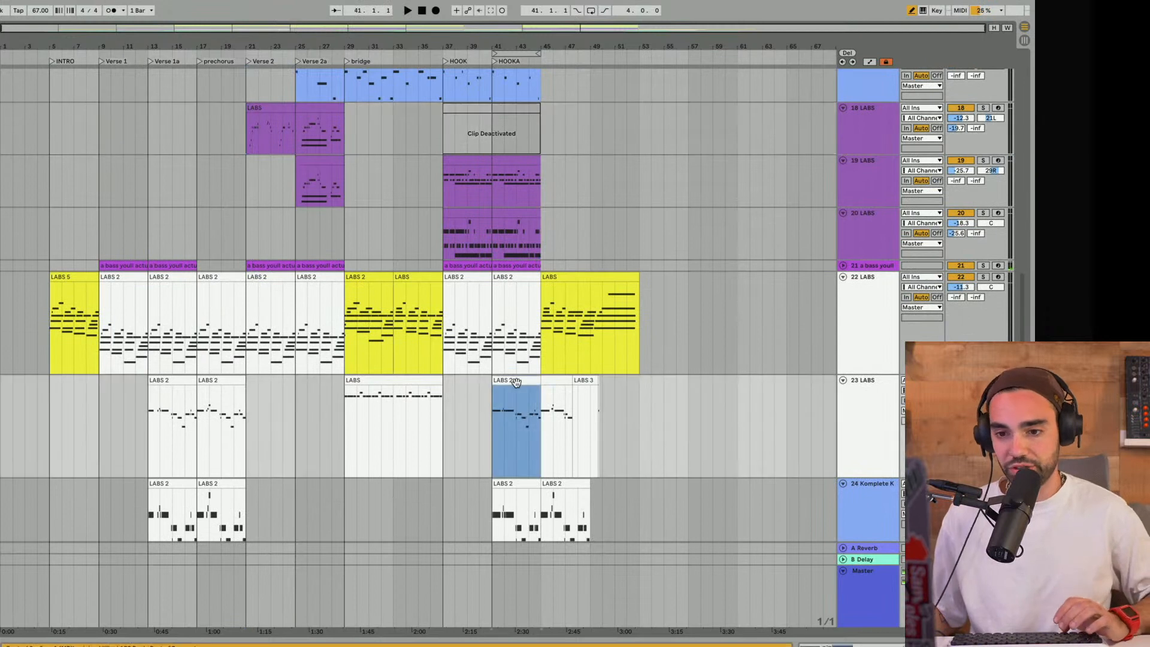
pyautogui.click(252, 393)
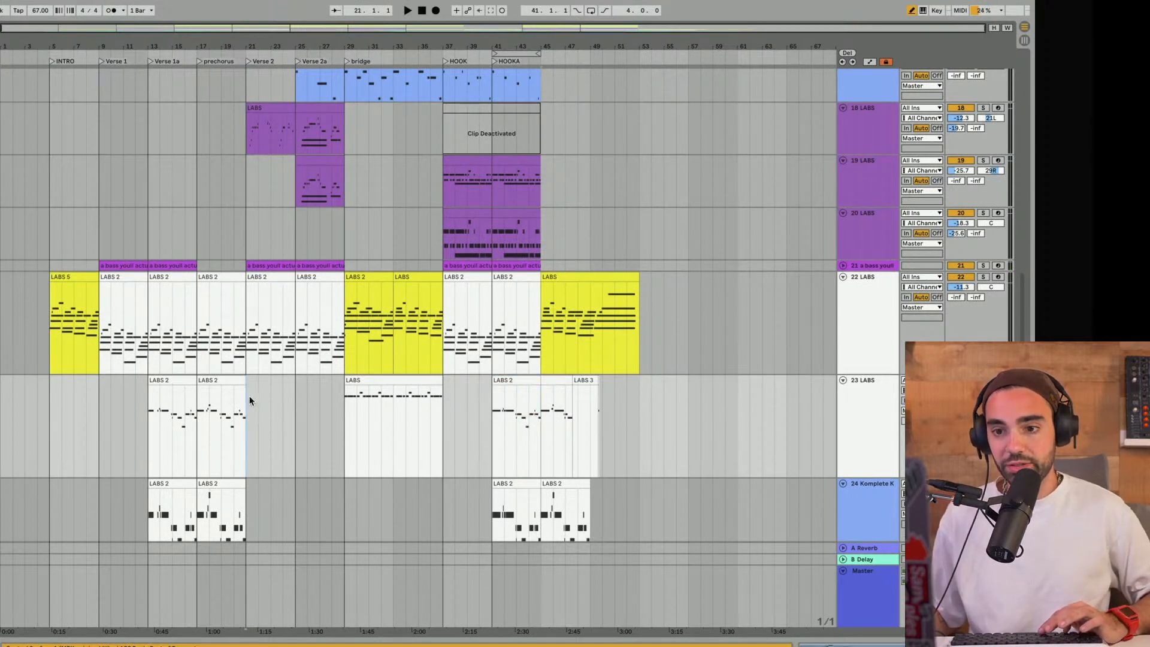
pyautogui.hotkey('ctrl', 'v')
pyautogui.click(250, 417)
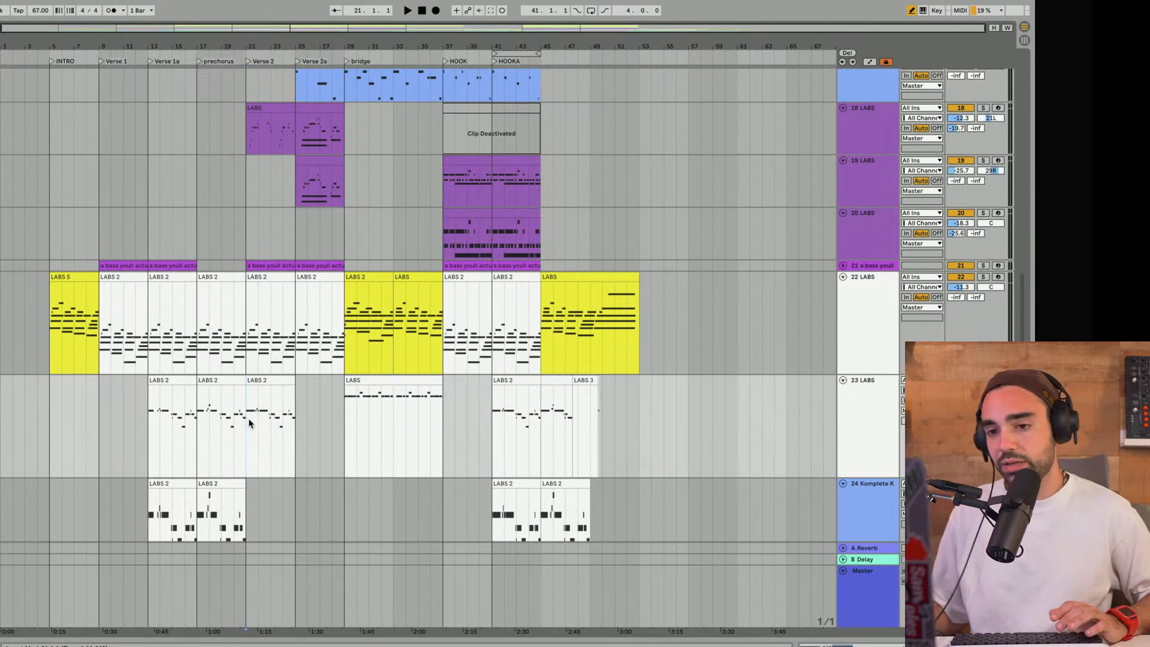
pyautogui.press('space')
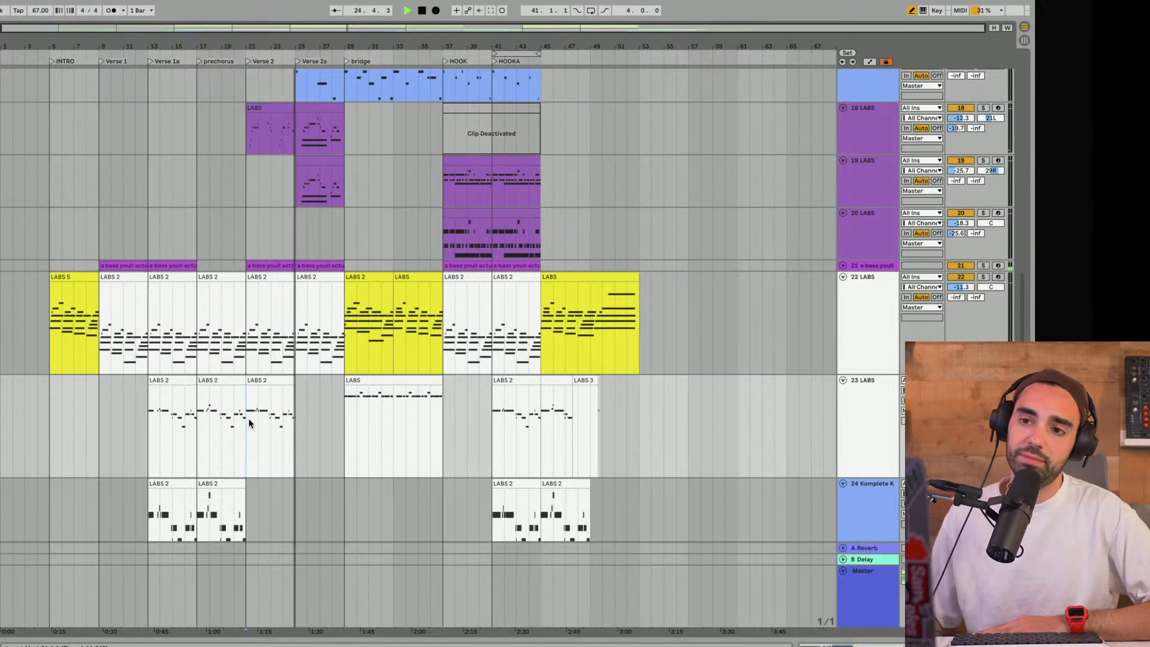
pyautogui.click(262, 384)
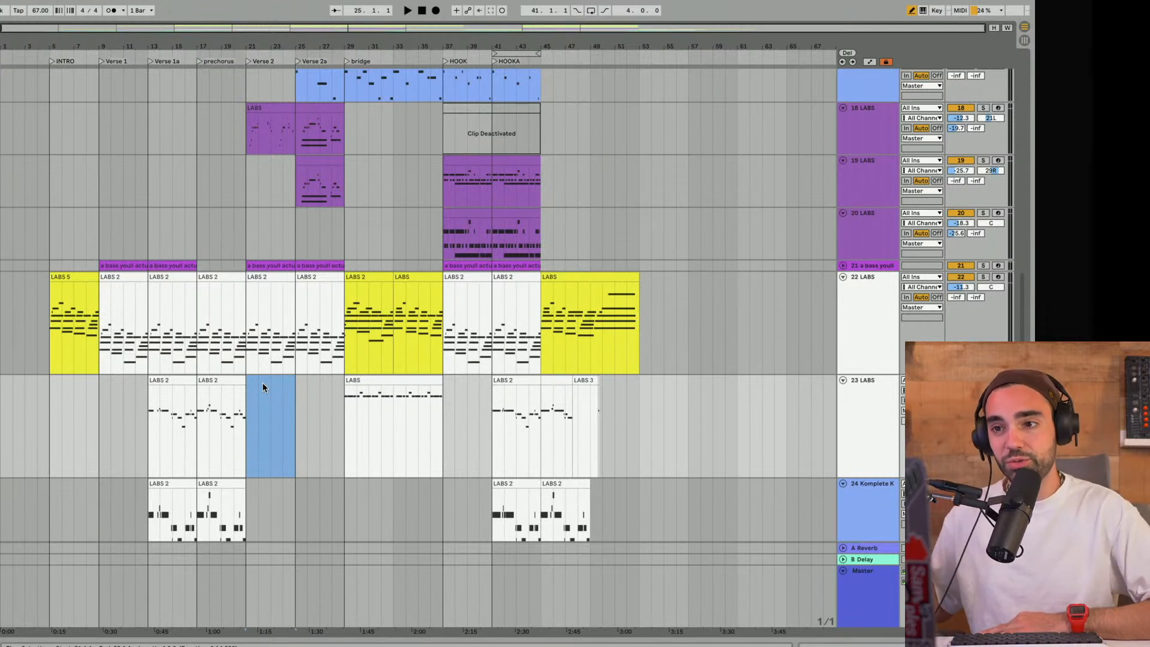
# - Move the four-bar loop from the HOOKA section to bars 45 to 49
pyautogui.scroll(10, 534, 267)
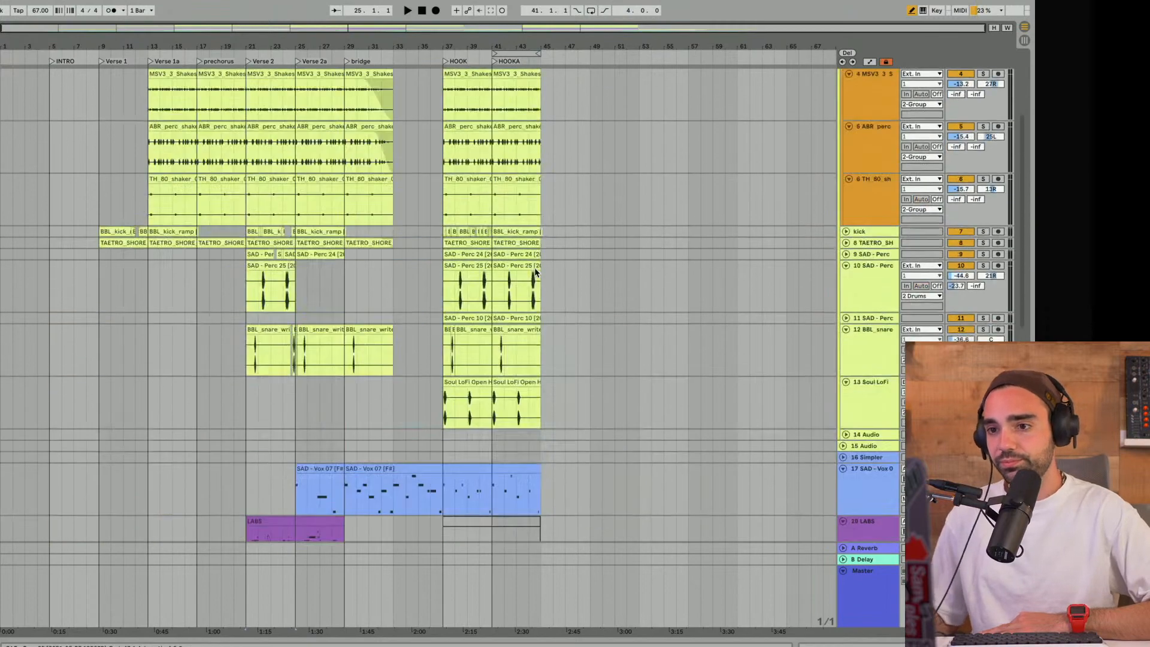
pyautogui.scroll(-12, 535, 271)
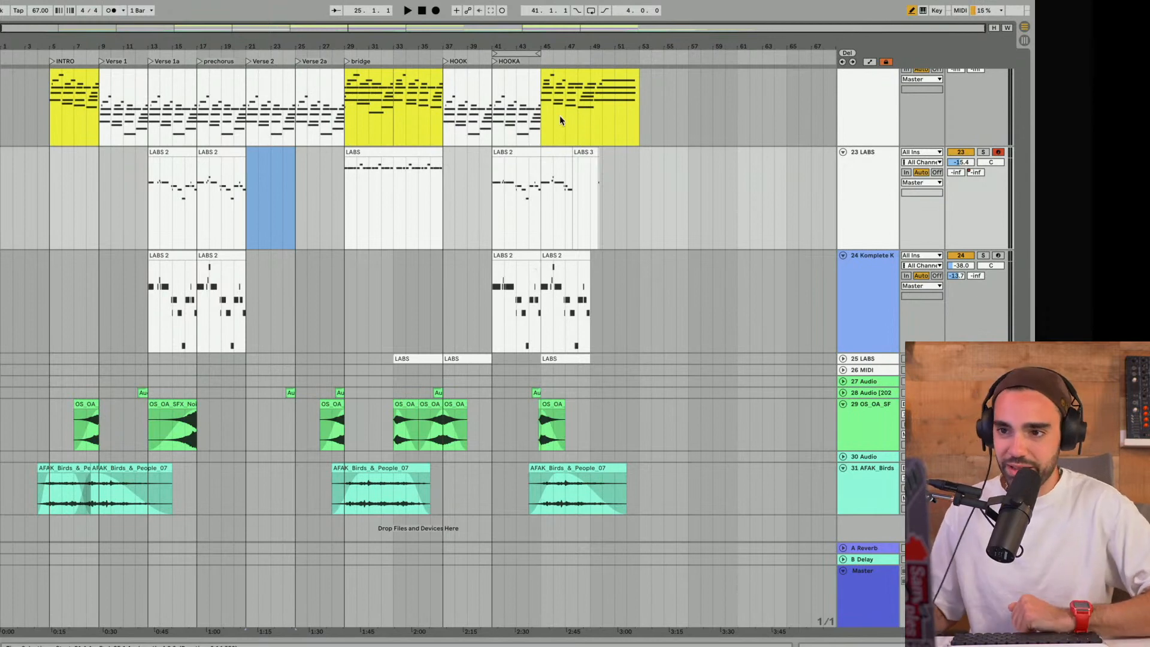
pyautogui.scroll(12, 558, 135)
pyautogui.scroll(2, 542, 114)
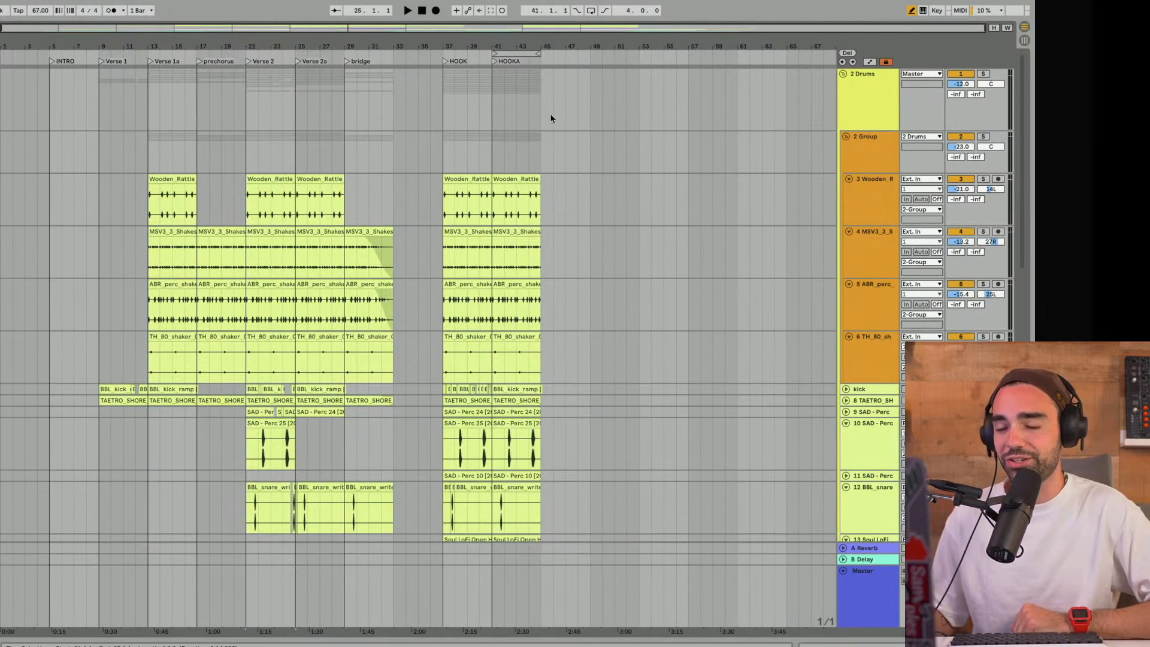
pyautogui.scroll(-14, 550, 118)
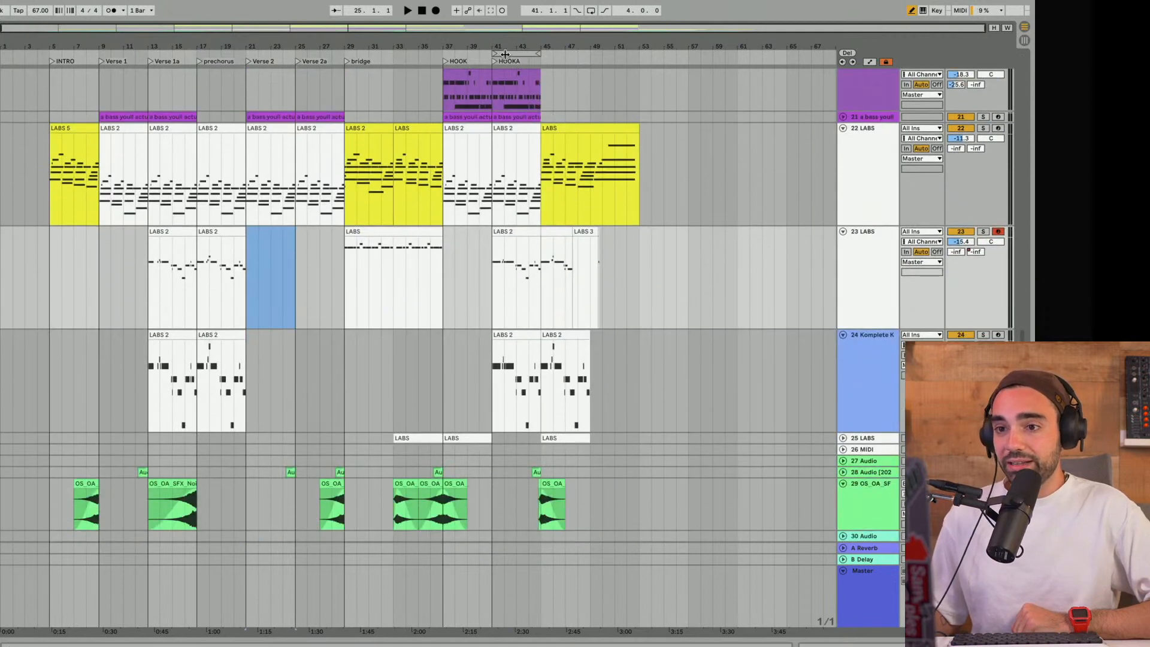
pyautogui.moveTo(505, 54); pyautogui.dragTo(566, 55)
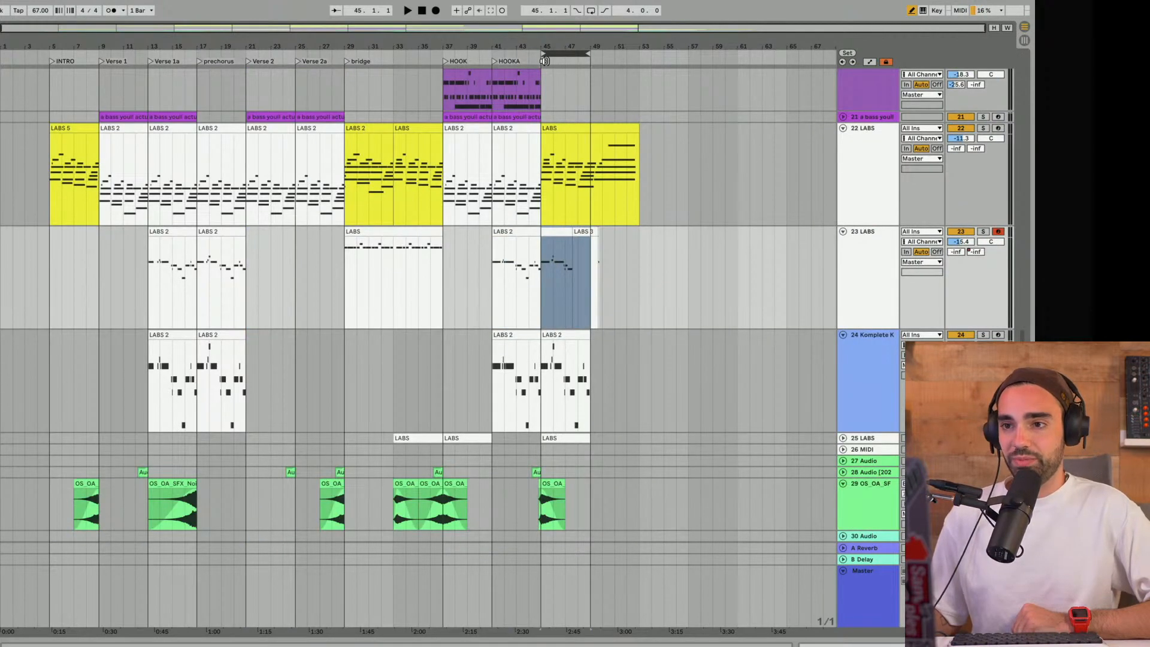
# - Add a locator at bar 45 and name it OUTRO
pyautogui.rightClick(544, 60)
pyautogui.click(571, 88)
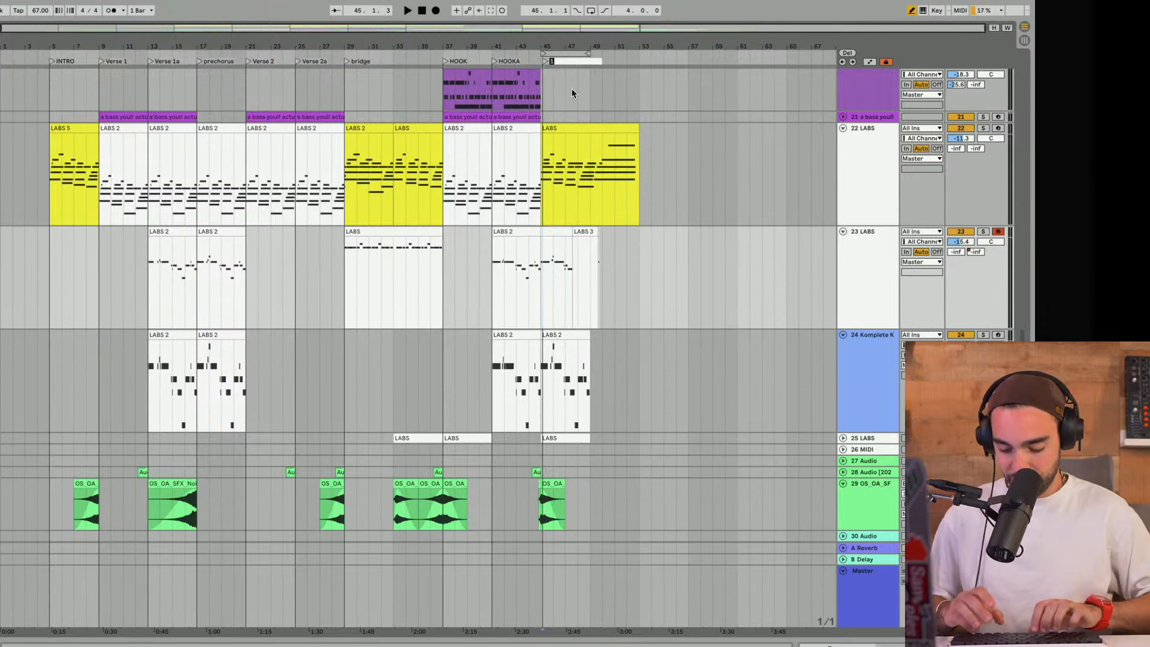
pyautogui.press('BackSpace')
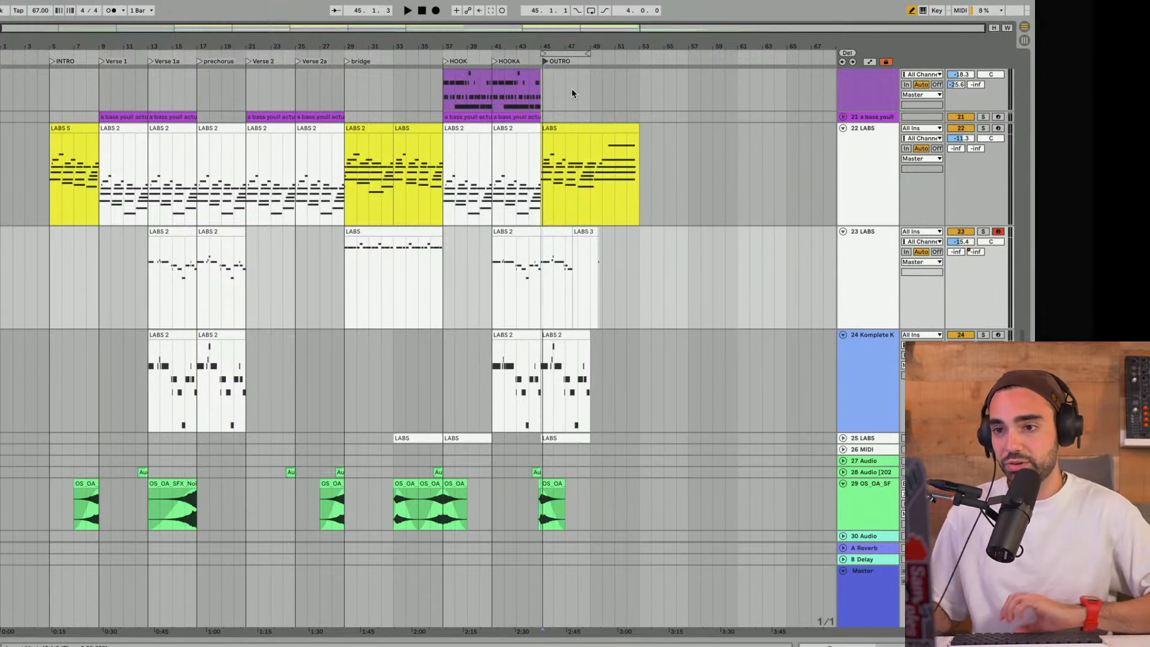
pyautogui.press('Return')
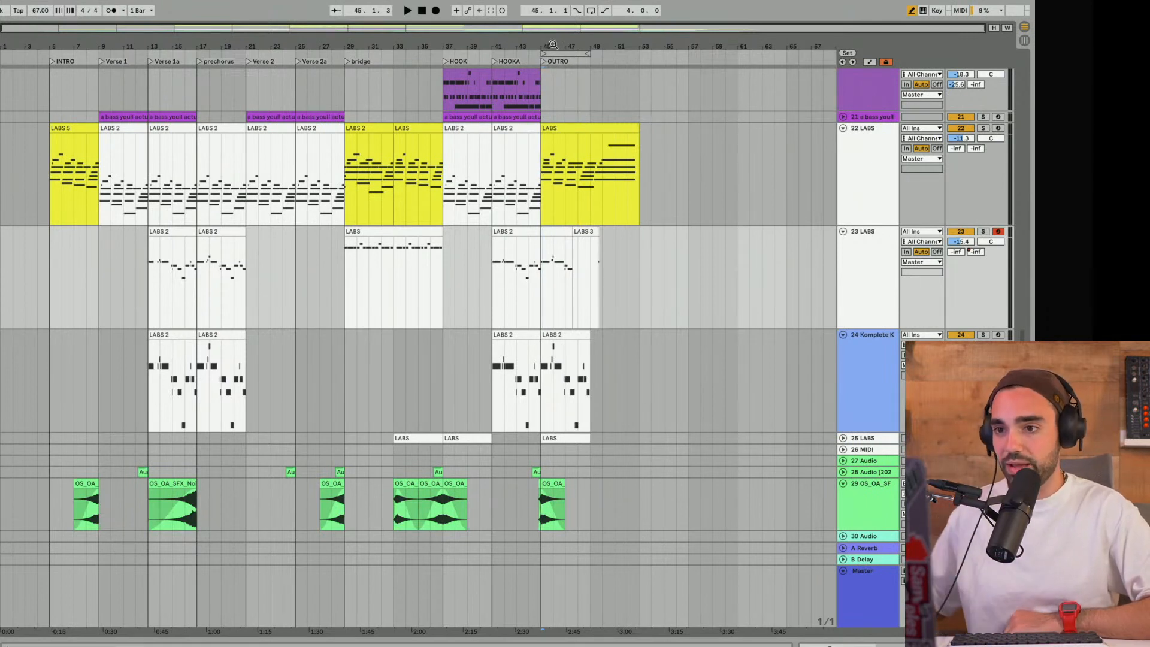
# - Play from bar 44 into the OUTRO, selecting track 22's final clip and reviewing the layers that remain
pyautogui.scroll(15, 540, 128)
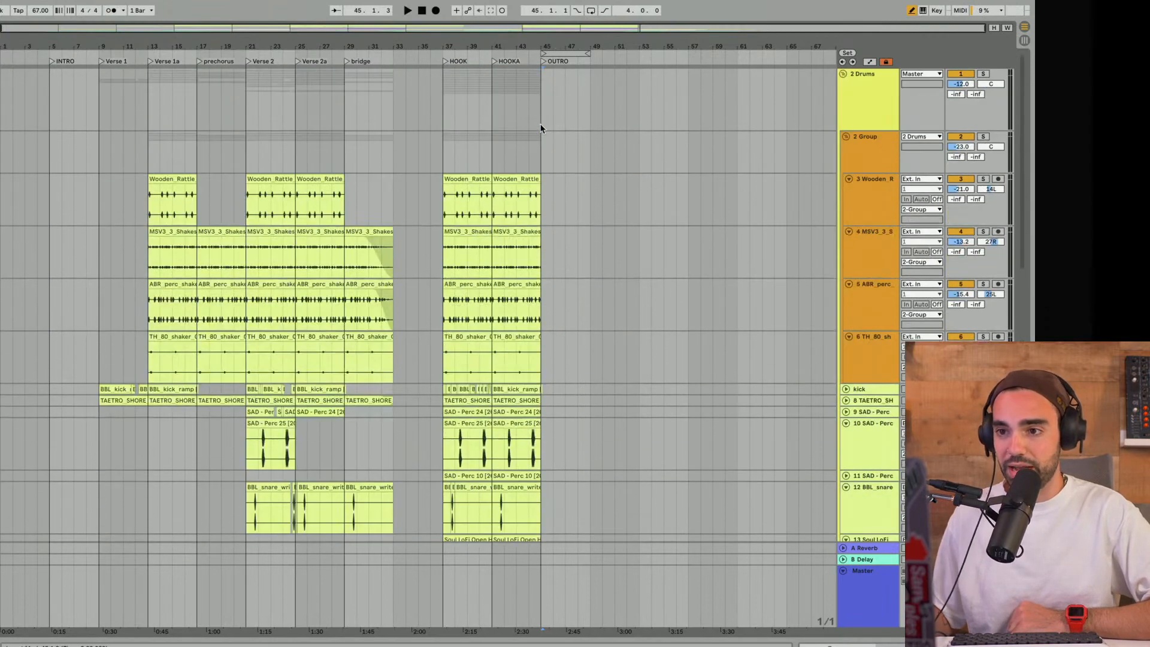
pyautogui.click(534, 133)
pyautogui.press('space')
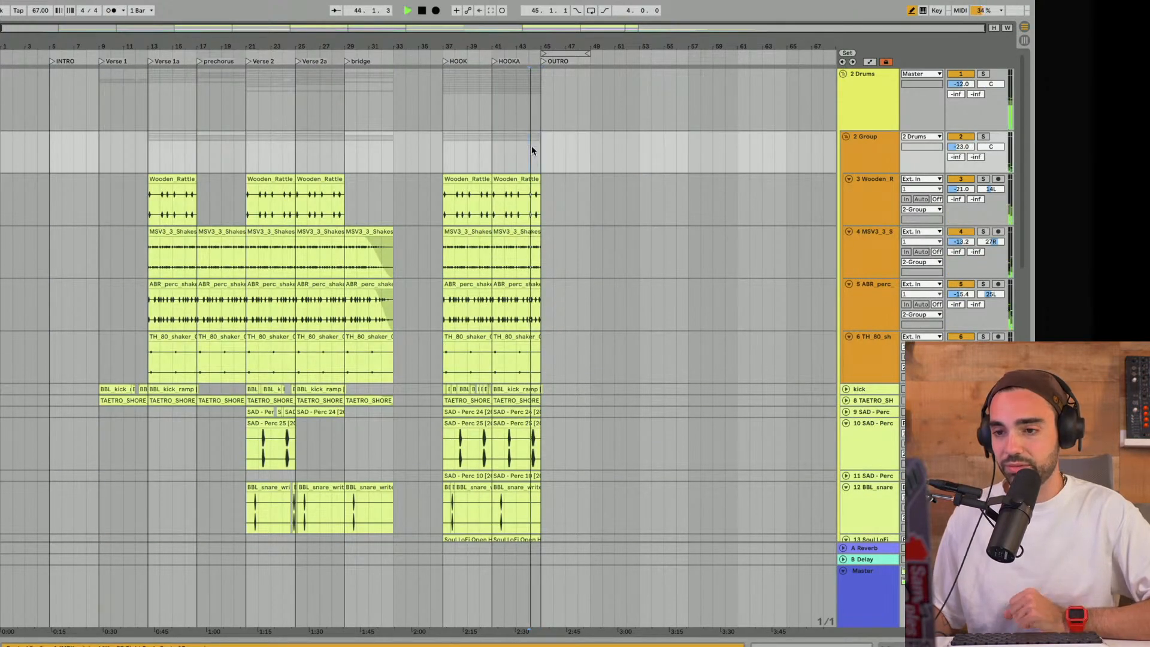
pyautogui.scroll(-8, 530, 145)
pyautogui.scroll(-10, 531, 145)
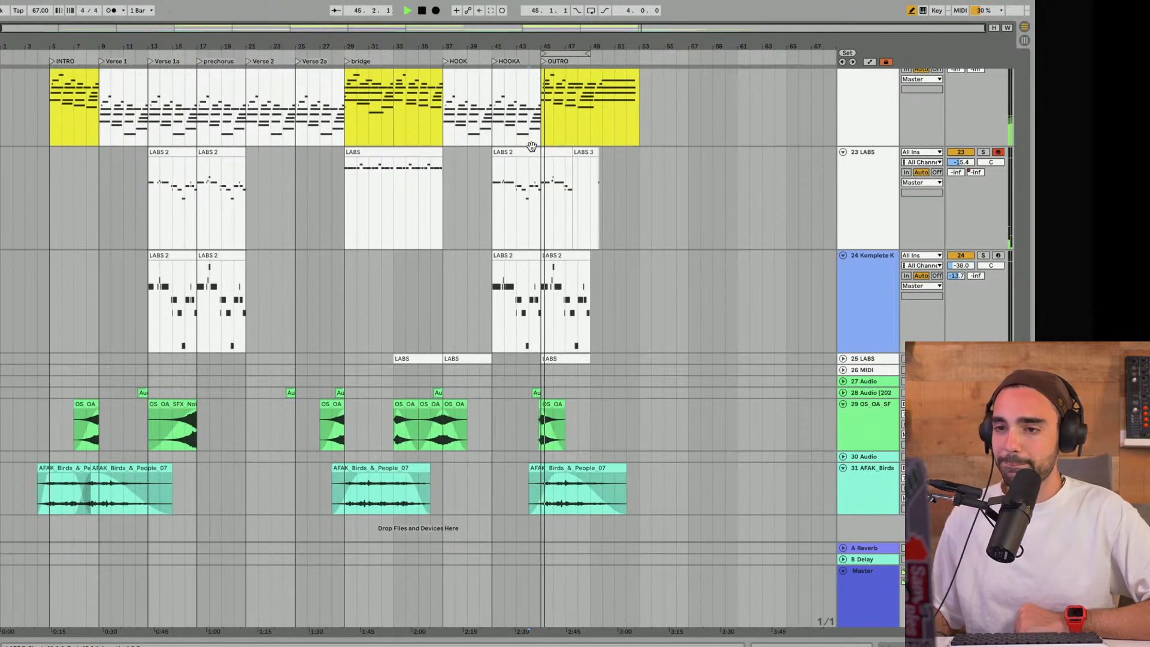
pyautogui.scroll(2, 531, 146)
pyautogui.click(557, 113)
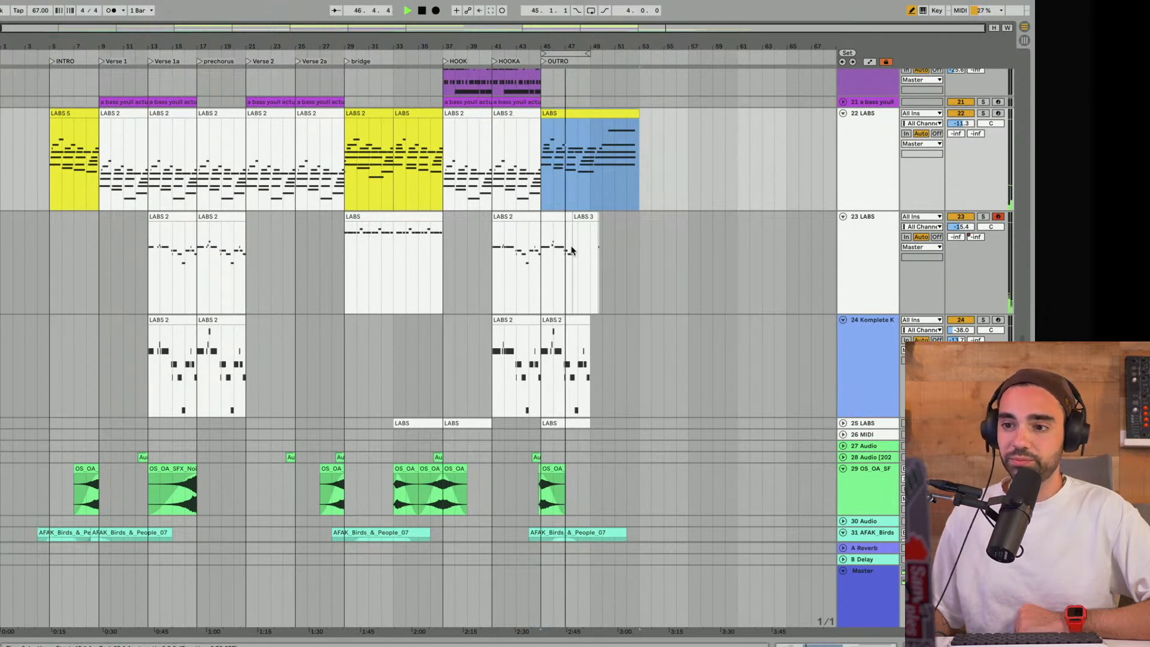
pyautogui.scroll(-1, 572, 251)
pyautogui.scroll(-2, 571, 250)
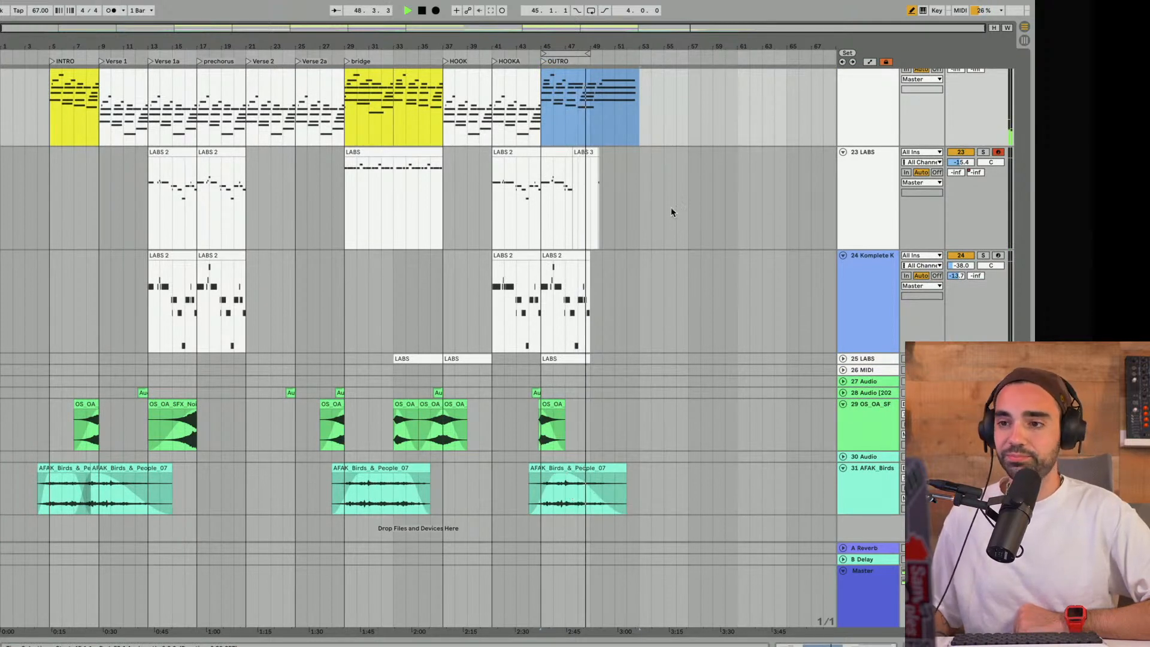
# - Extend the OUTRO loop to 10 bars and open track 22's final clip in an enlarged note editor, stopping playback
pyautogui.moveTo(592, 53); pyautogui.dragTo(662, 85)
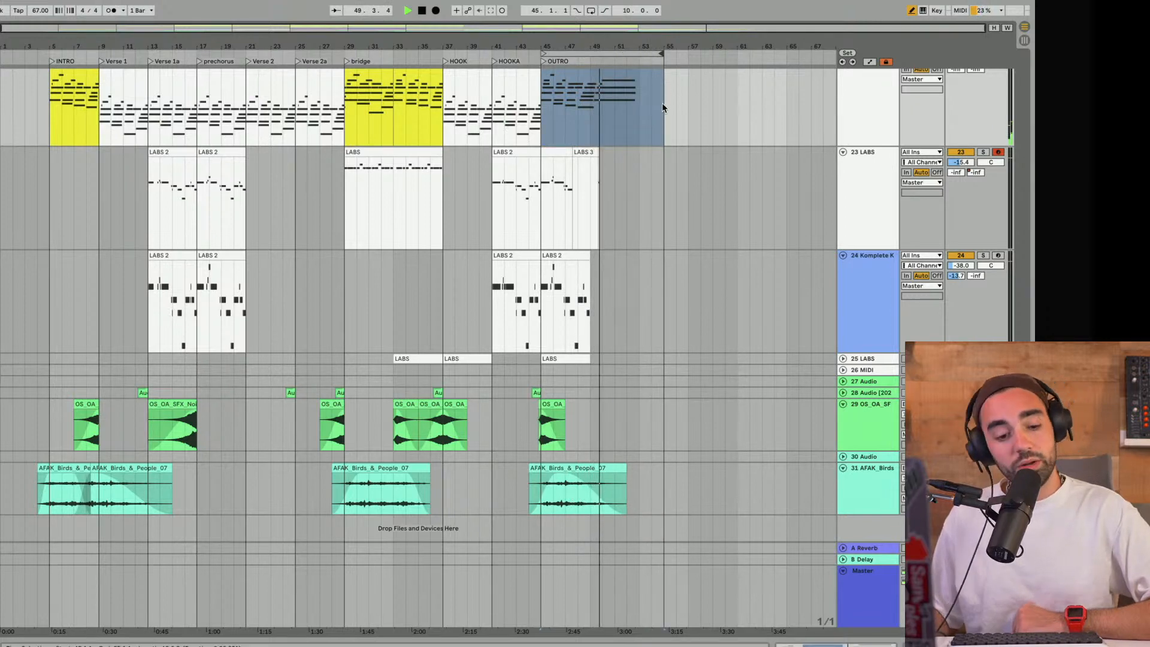
pyautogui.scroll(2, 662, 109)
pyautogui.doubleClick(634, 102)
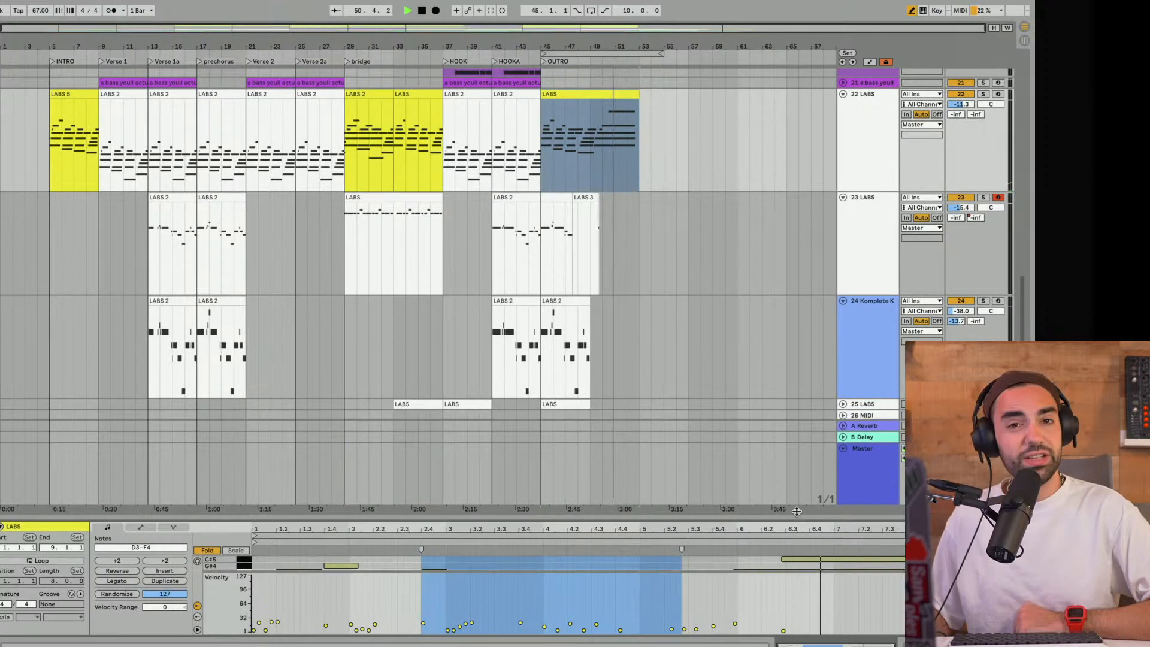
pyautogui.moveTo(804, 519); pyautogui.dragTo(794, 268)
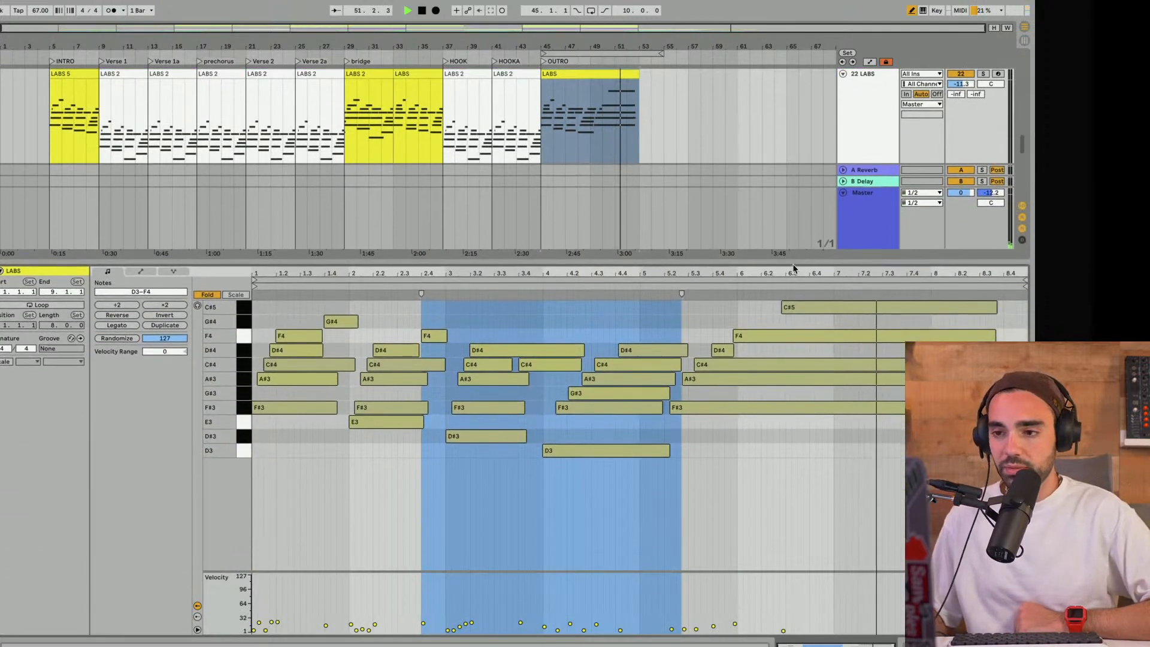
pyautogui.press('space')
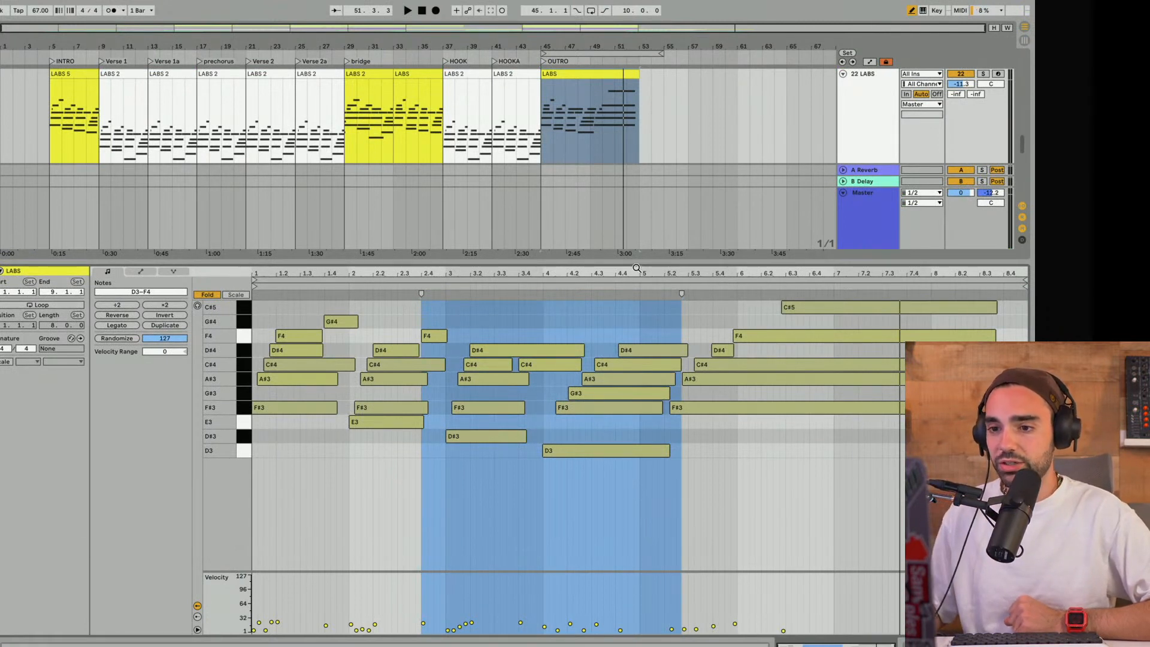
# - Play the OUTRO from bar 45 with the metronome on, set its sound to Wood, and turn the metronome off
pyautogui.click(543, 128)
pyautogui.click(112, 10)
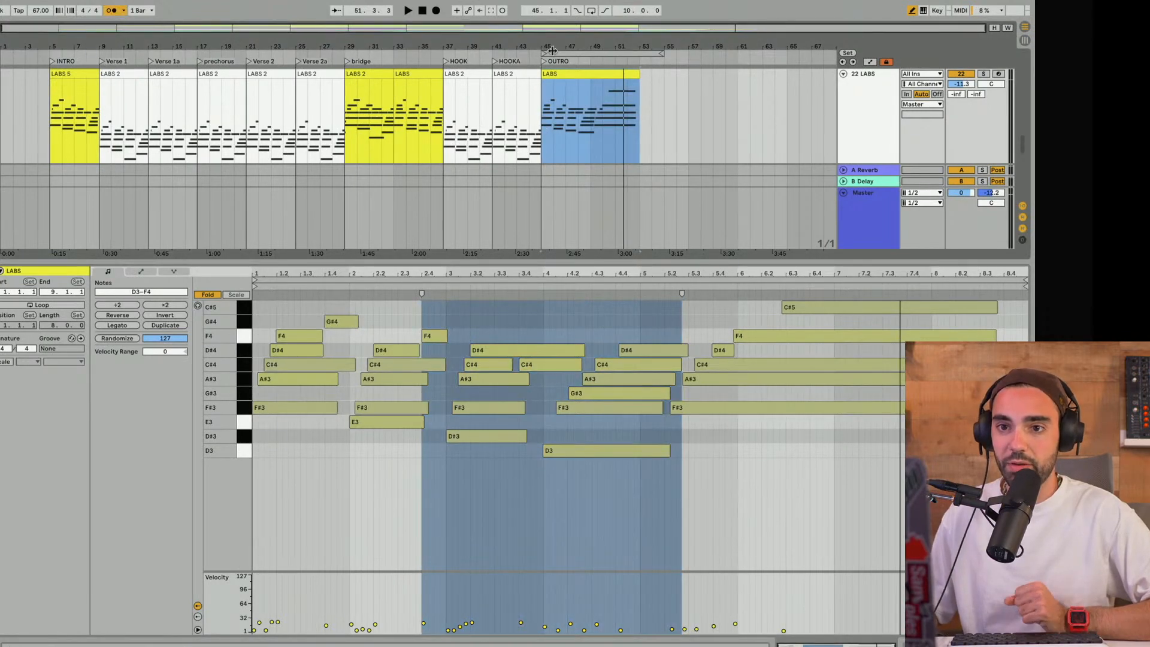
pyautogui.click(601, 52)
pyautogui.press('space')
pyautogui.click(584, 74)
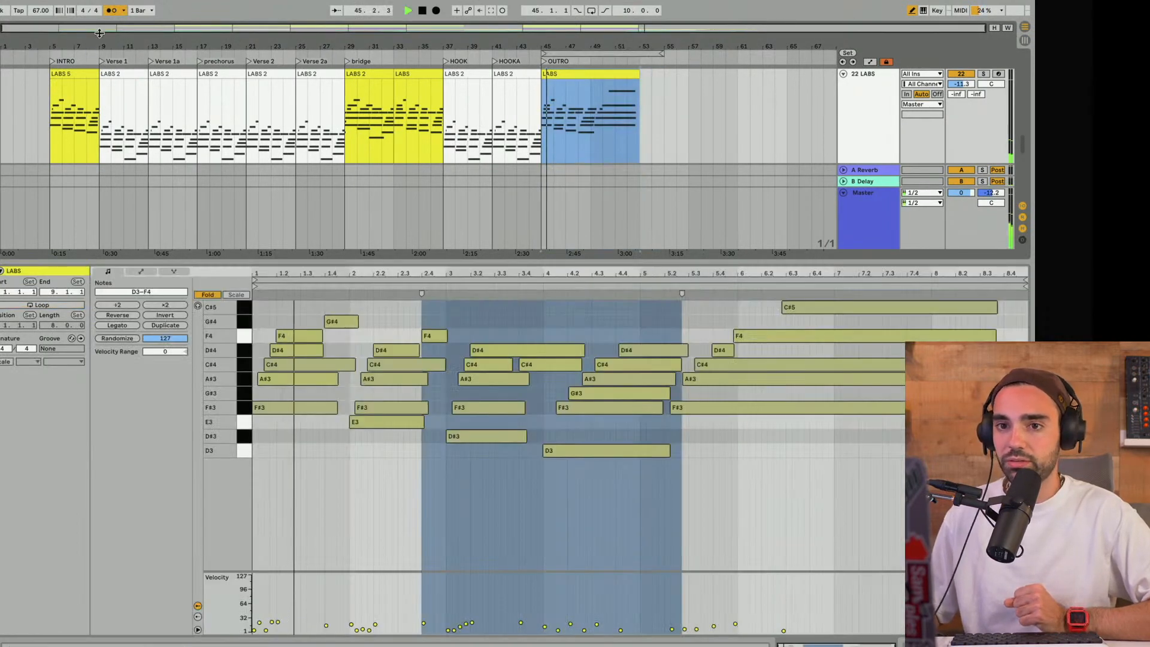
pyautogui.click(124, 10)
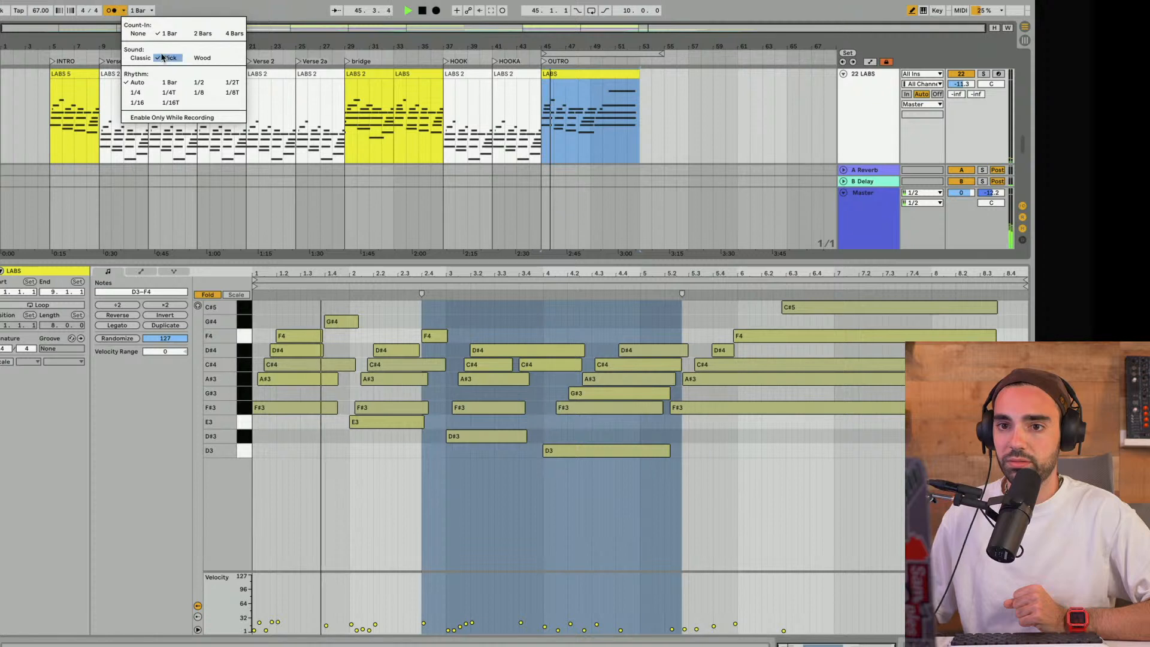
pyautogui.click(199, 58)
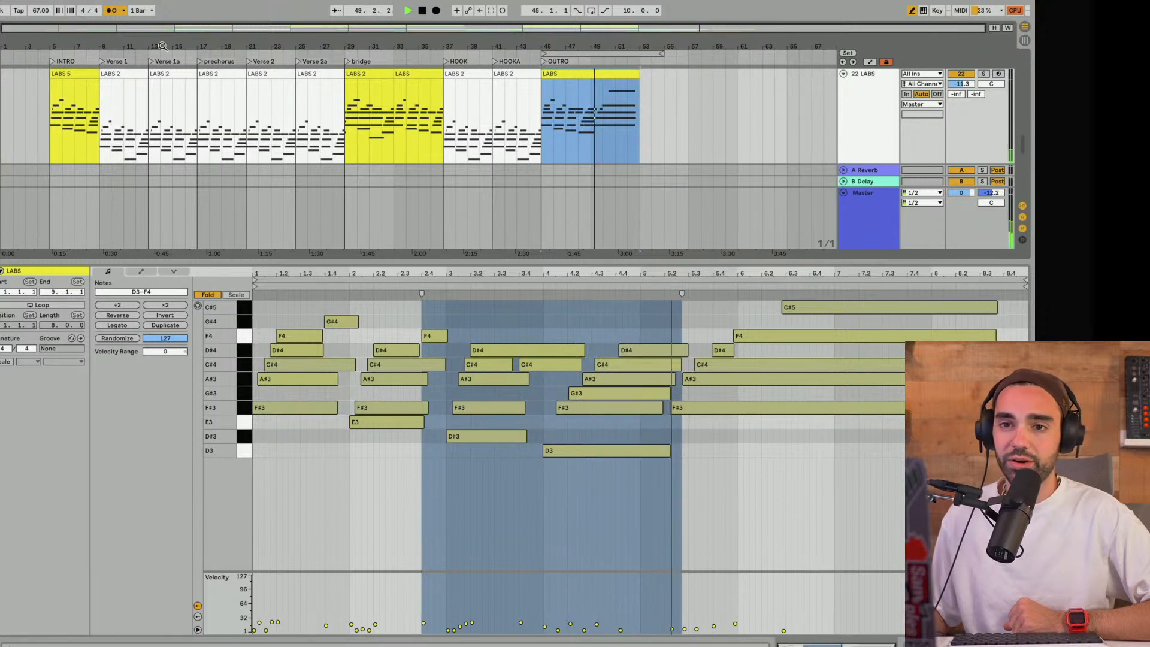
pyautogui.click(112, 10)
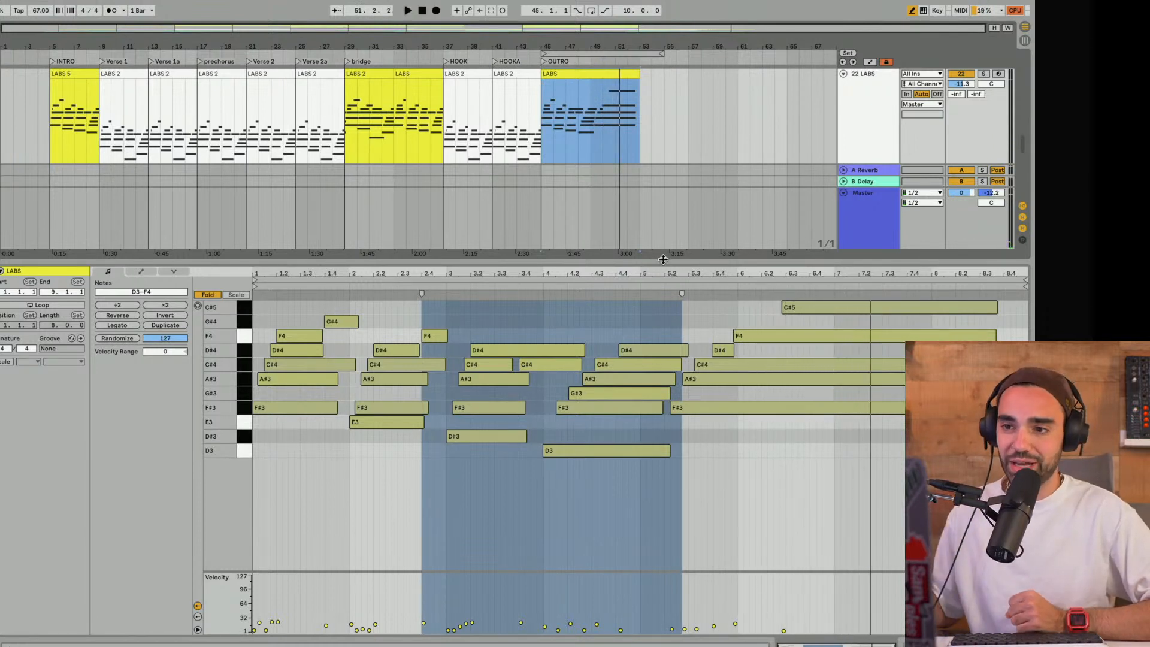
# - Play track 22's OUTRO clip from bar 47, stop, and shrink the note editor to review the other tracks
pyautogui.click(573, 149)
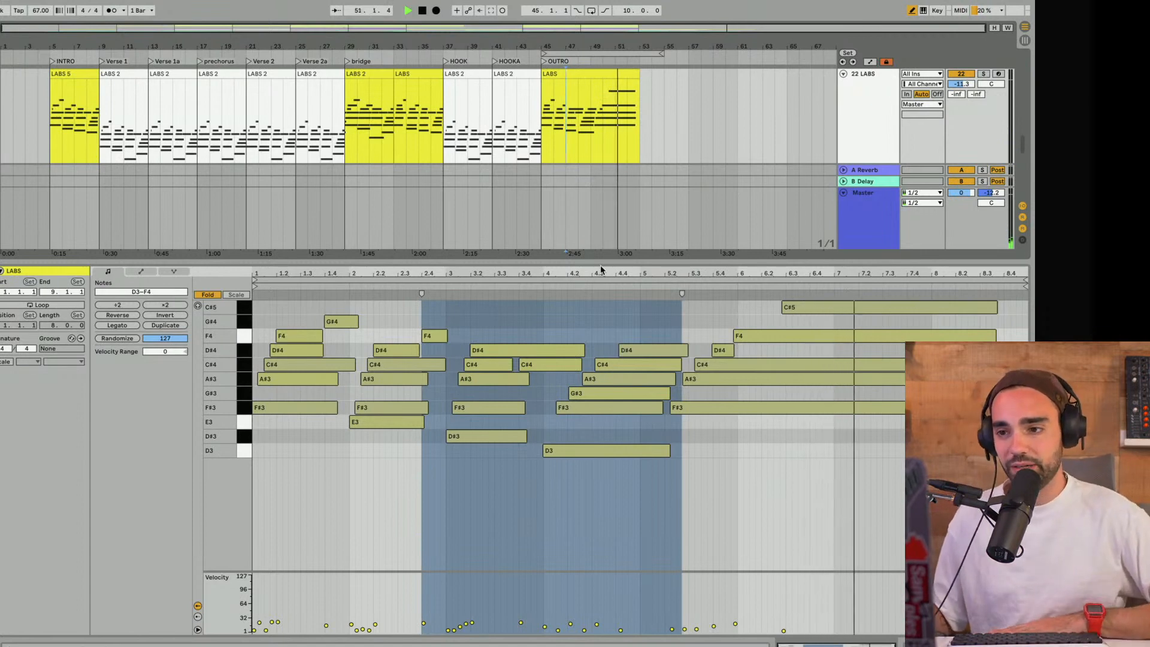
pyautogui.moveTo(603, 266); pyautogui.dragTo(608, 522)
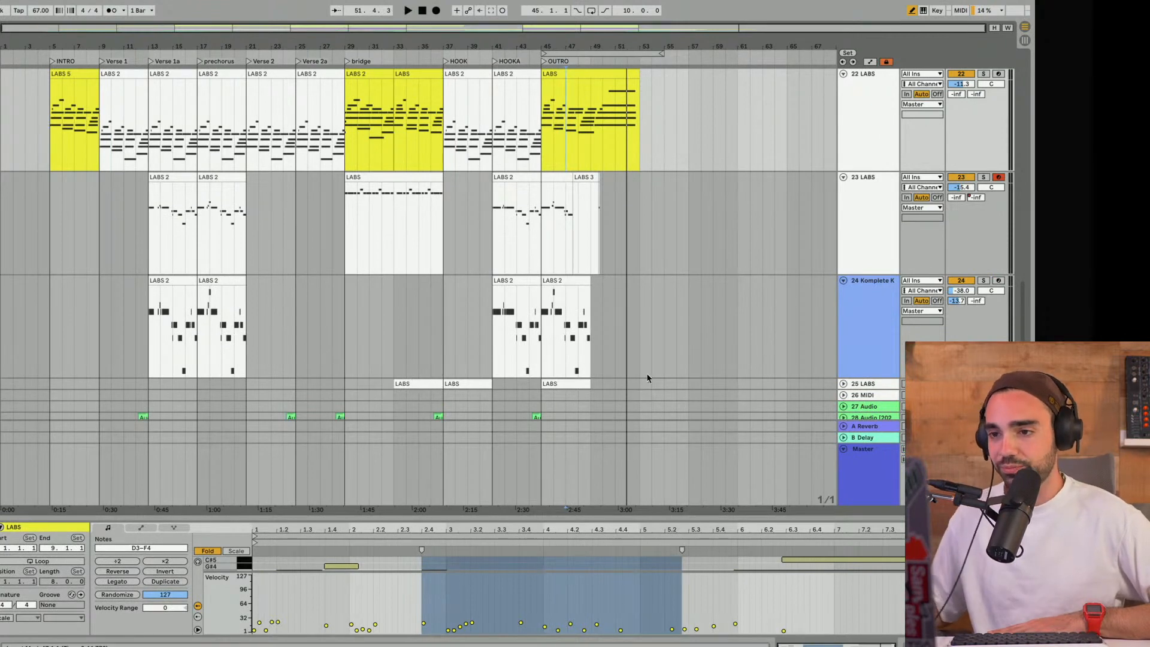
pyautogui.scroll(-5, 608, 180)
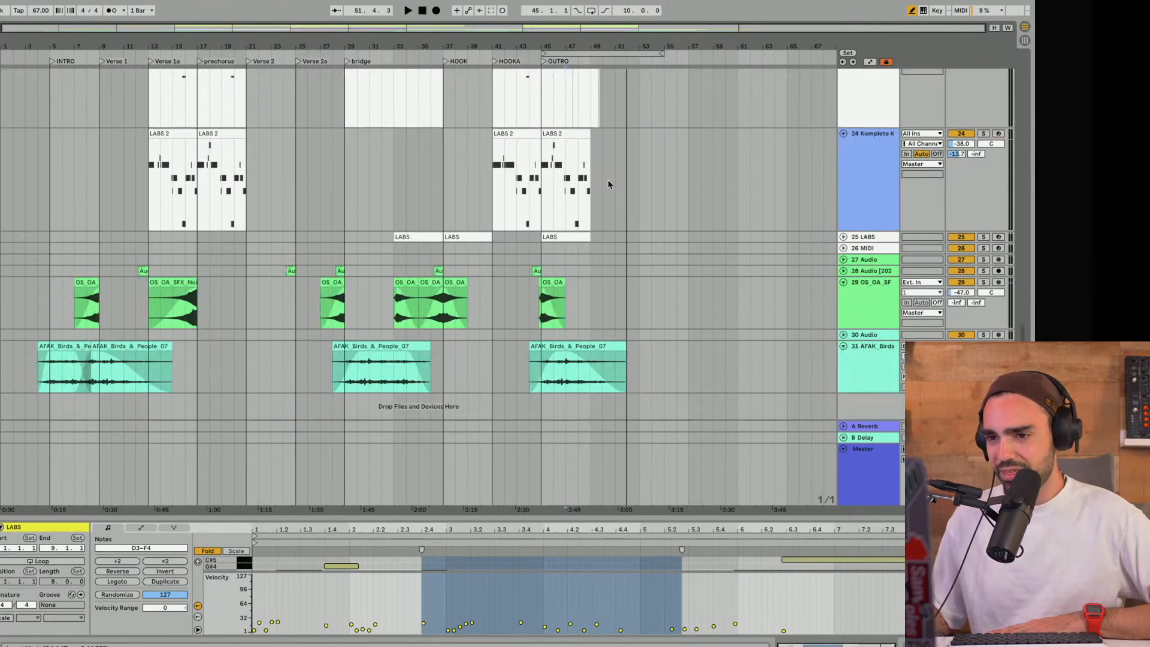
pyautogui.scroll(15, 607, 184)
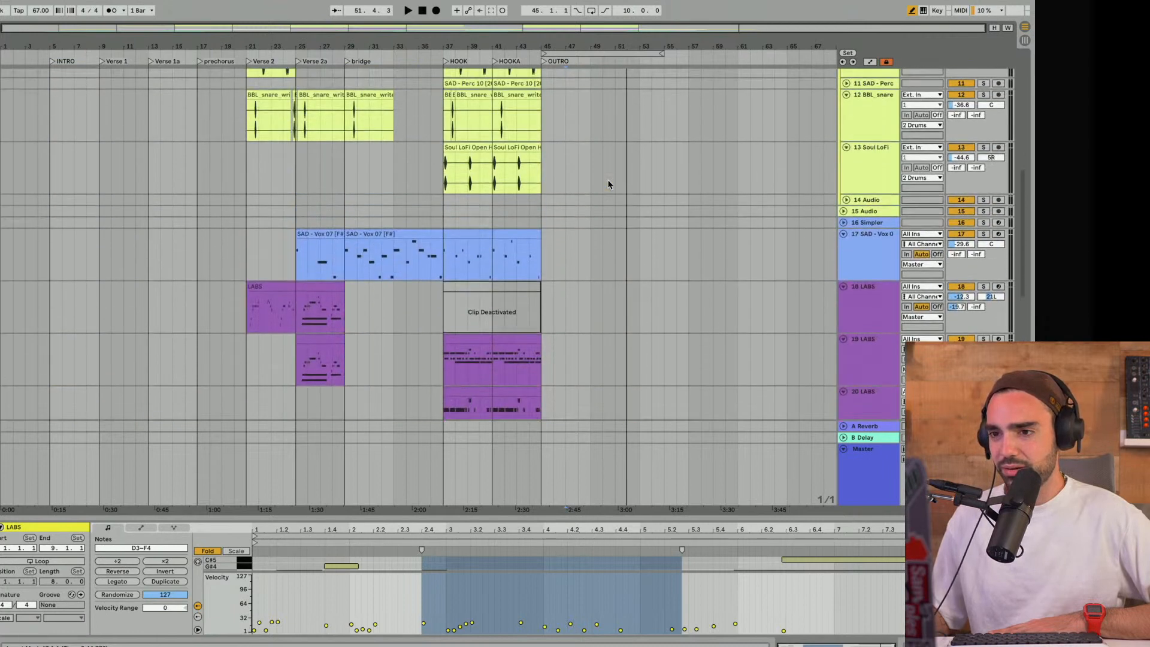
# - Show track 23's automation and compare its Reverb Dry/Wet and High Cut envelopes towards the OUTRO
pyautogui.scroll(-10, 608, 184)
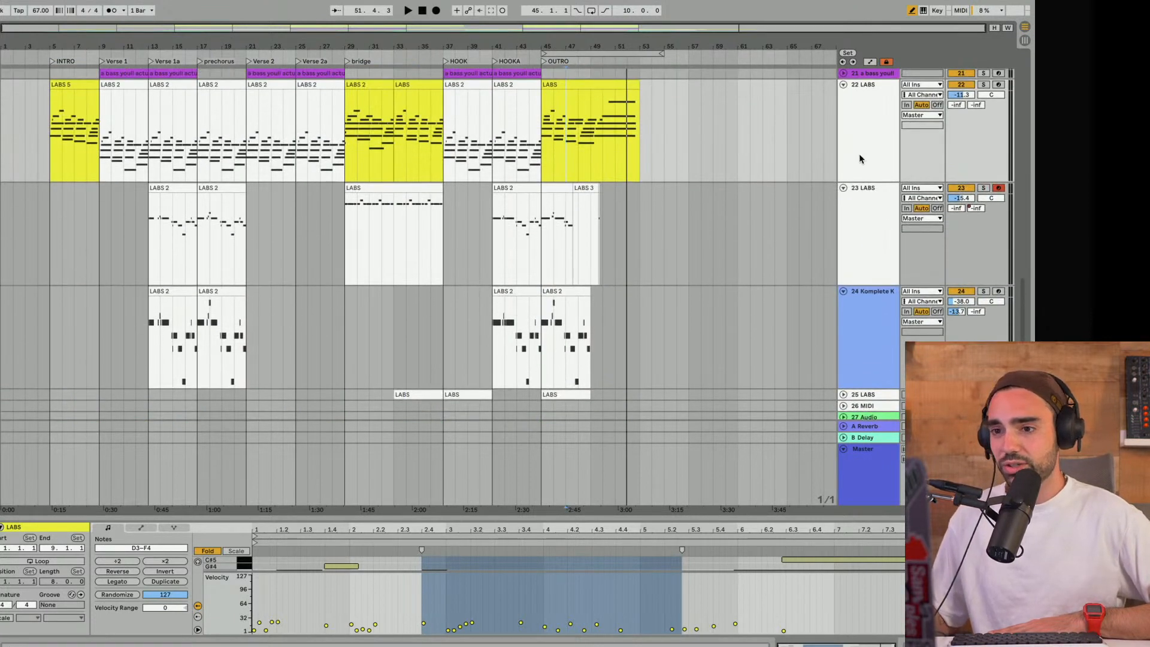
pyautogui.click(885, 257)
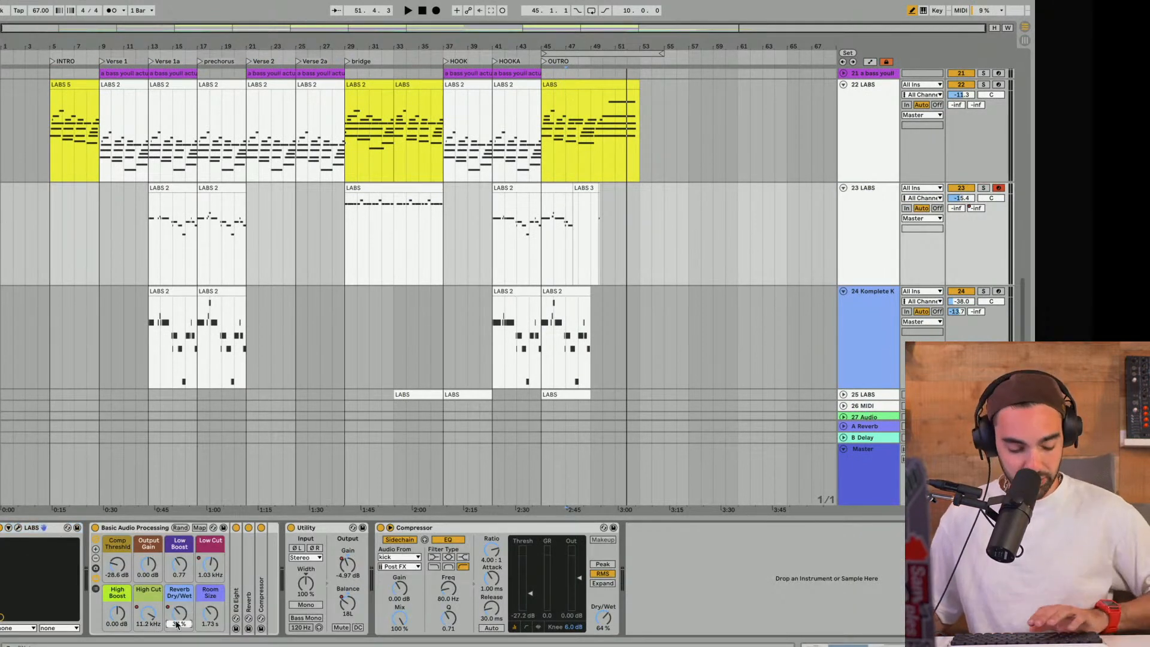
pyautogui.press('a')
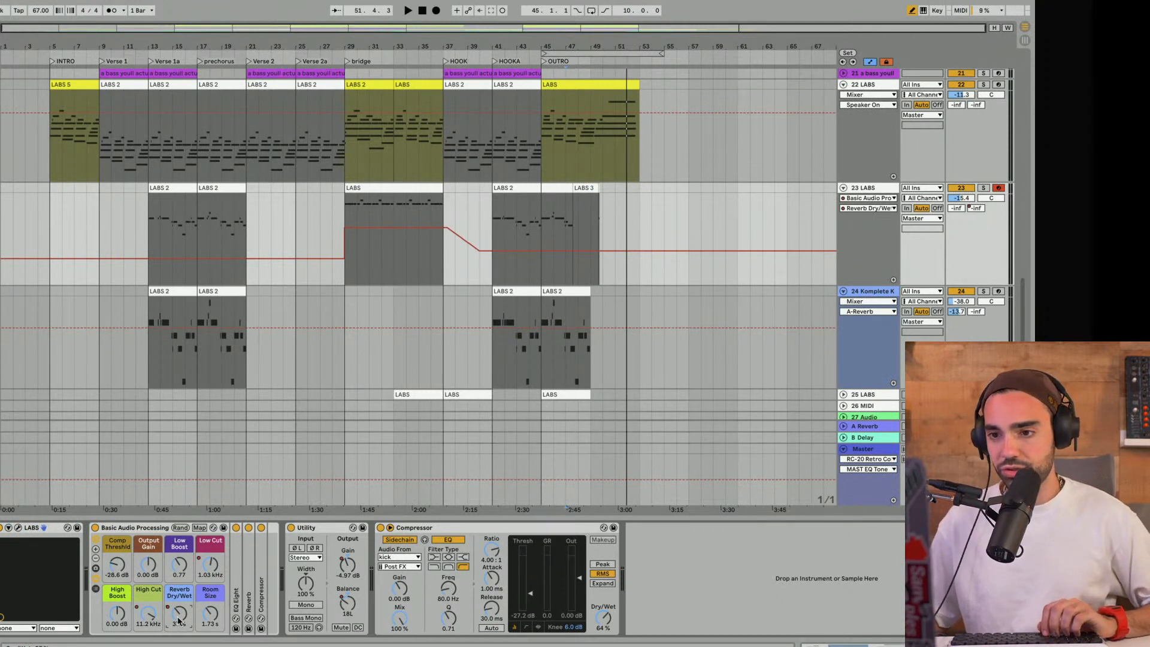
pyautogui.click(145, 616)
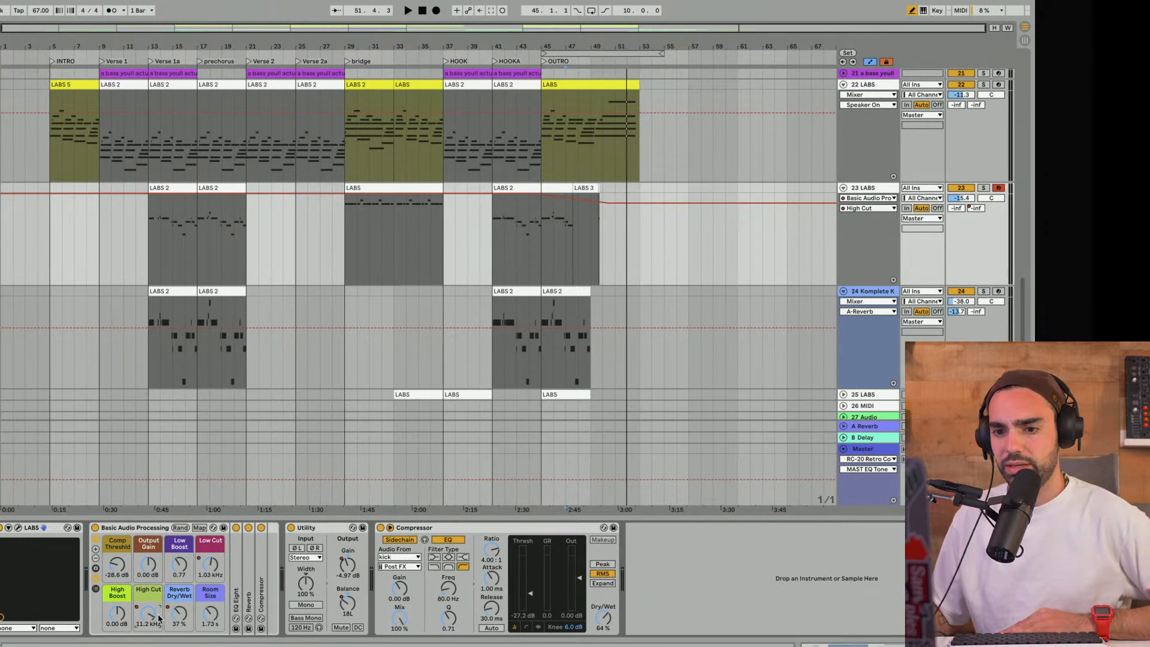
pyautogui.click(190, 618)
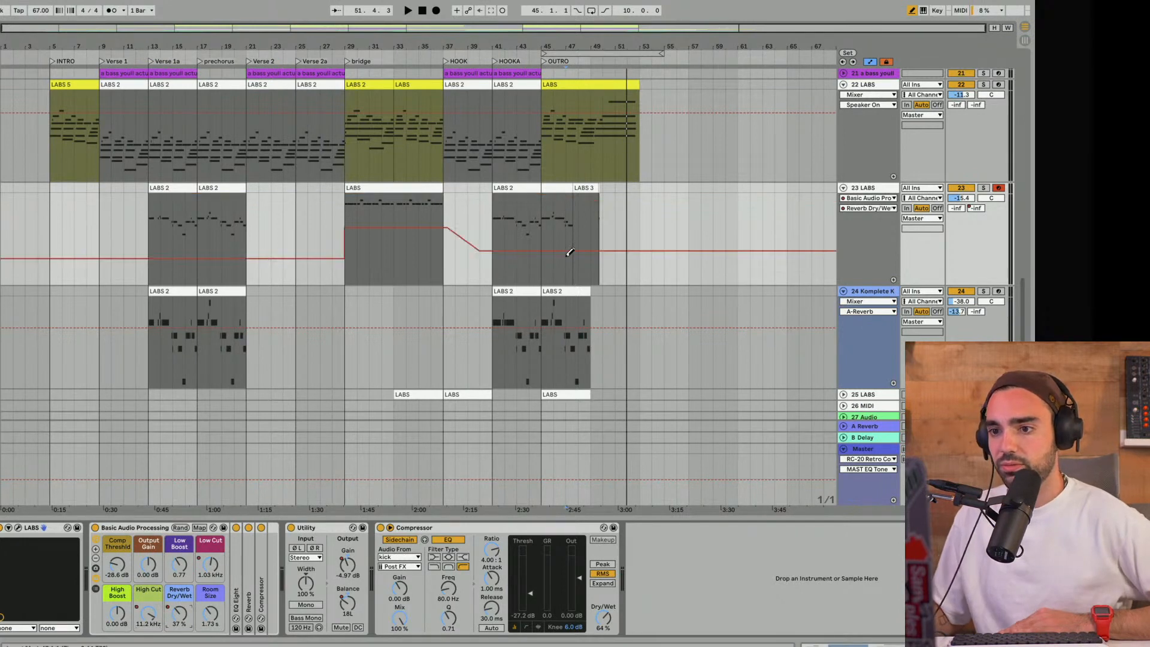
# - Play the OUTRO and check track 24's Mixer automation while listening
pyautogui.press('space')
pyautogui.click(868, 302)
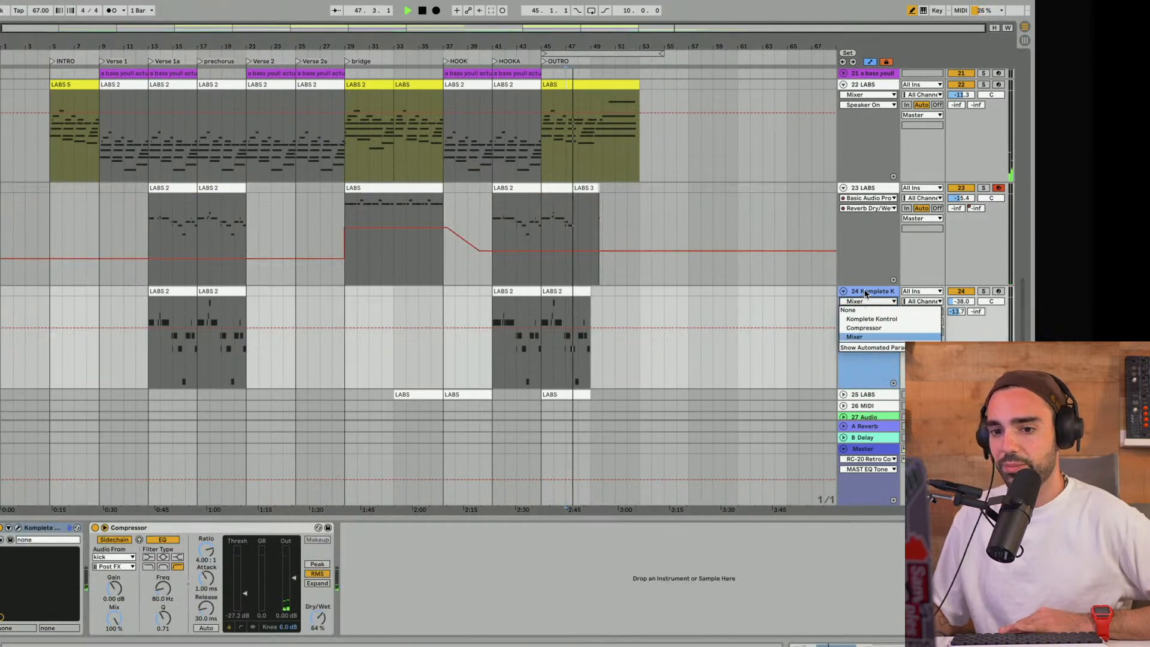
pyautogui.click(855, 336)
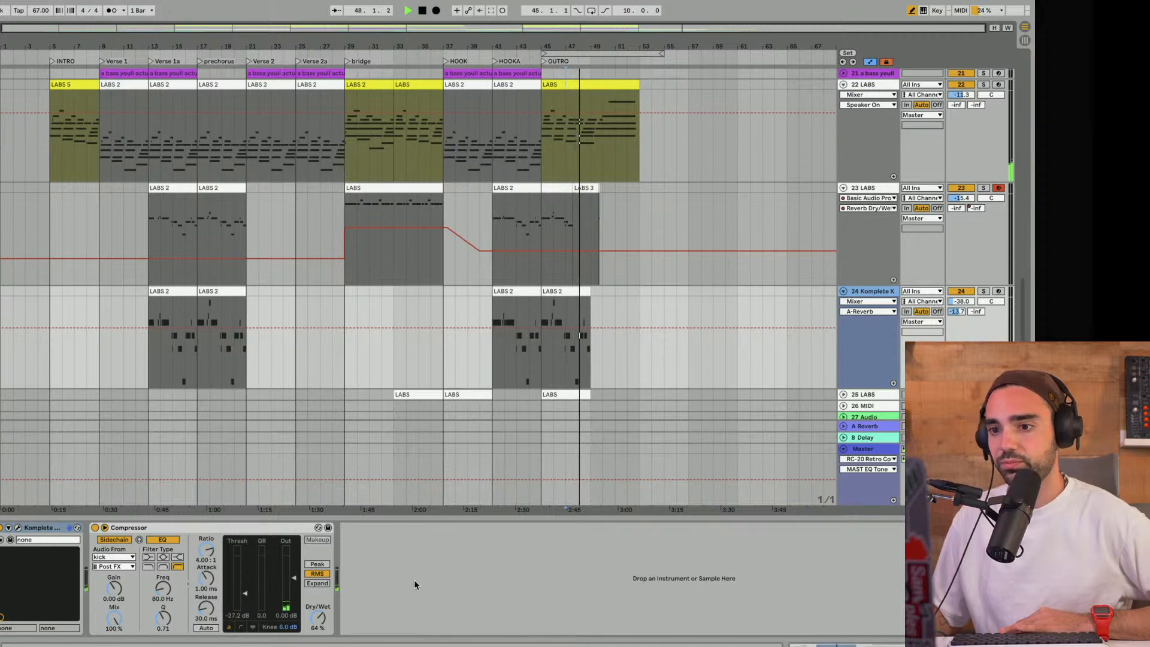
pyautogui.scroll(-5, 842, 396)
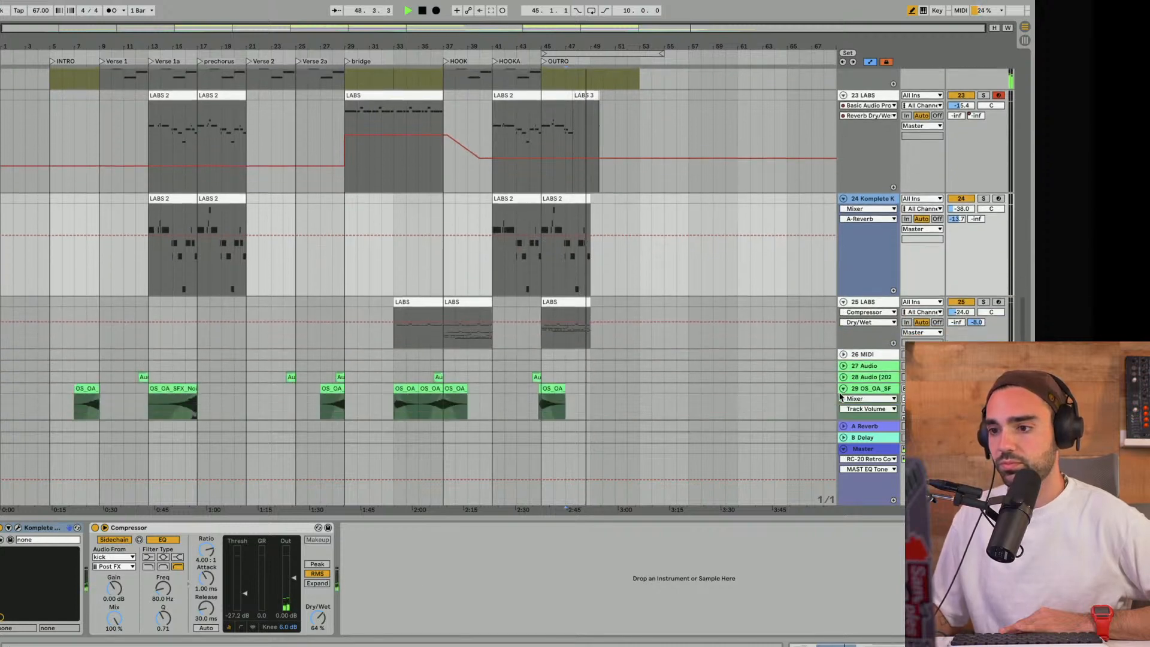
# - Select track 25 and inspect its High Cut and Reverb Dry/Wet automation through the OUTRO
pyautogui.click(863, 260)
pyautogui.scroll(-2, 770, 282)
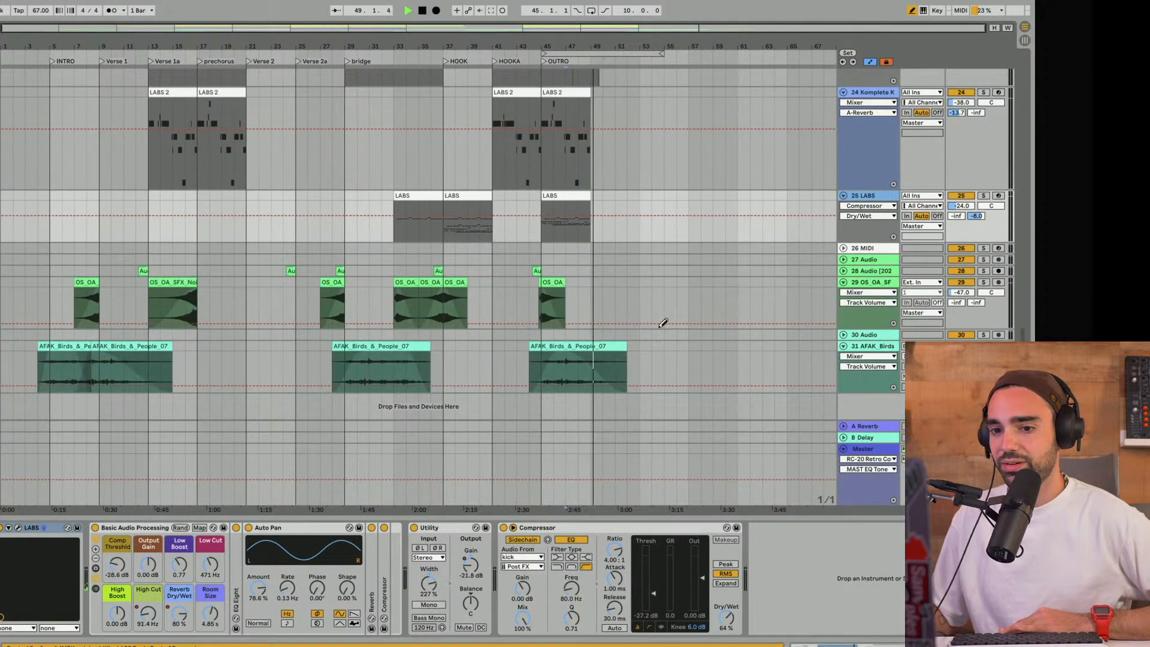
pyautogui.click(181, 620)
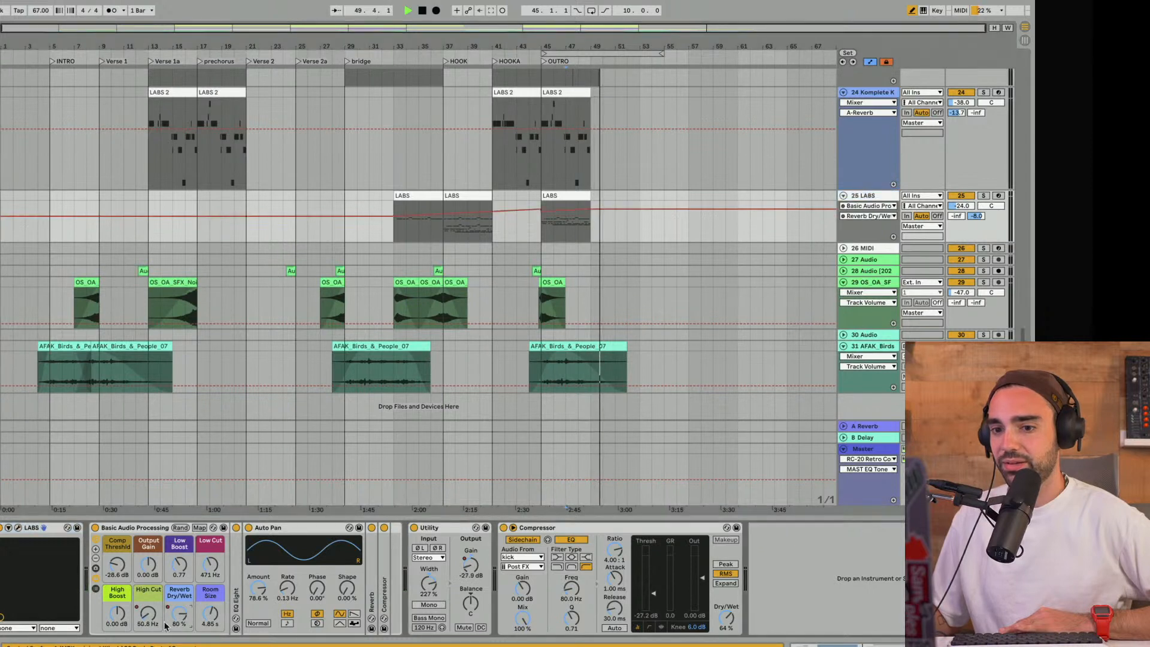
pyautogui.moveTo(148, 614); pyautogui.dragTo(148, 635)
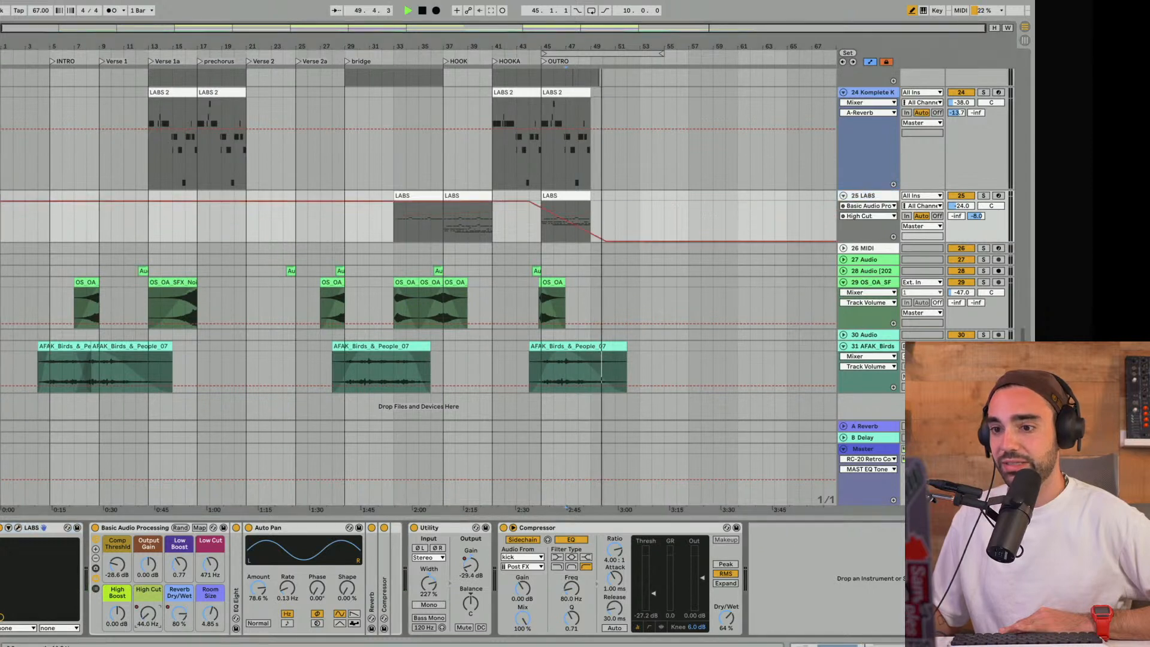
pyautogui.click(186, 620)
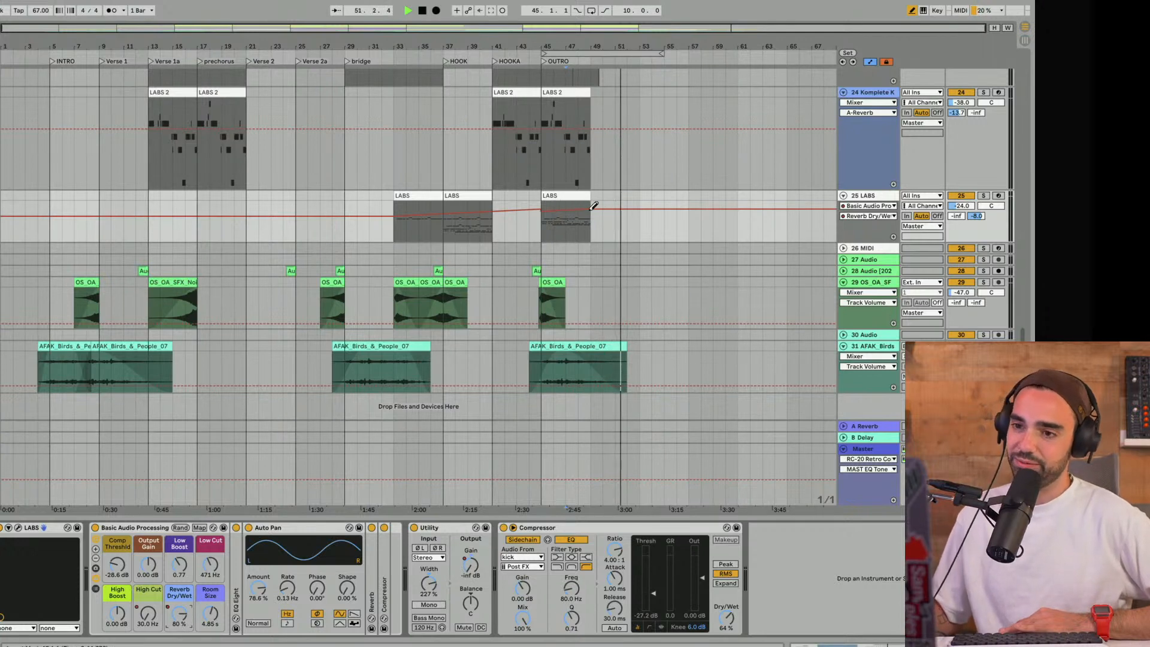
# - Review which layers drop out before the OUTRO, up to the drum group, and stop playback
pyautogui.scroll(5, 584, 216)
pyautogui.scroll(10, 584, 218)
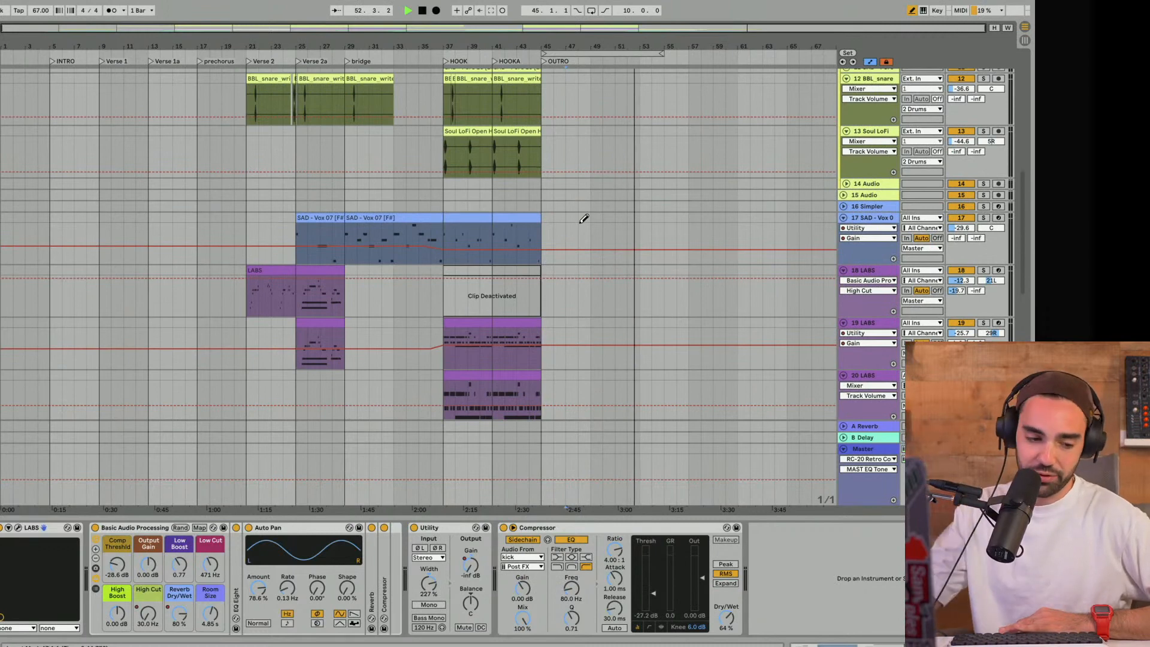
pyautogui.scroll(10, 598, 240)
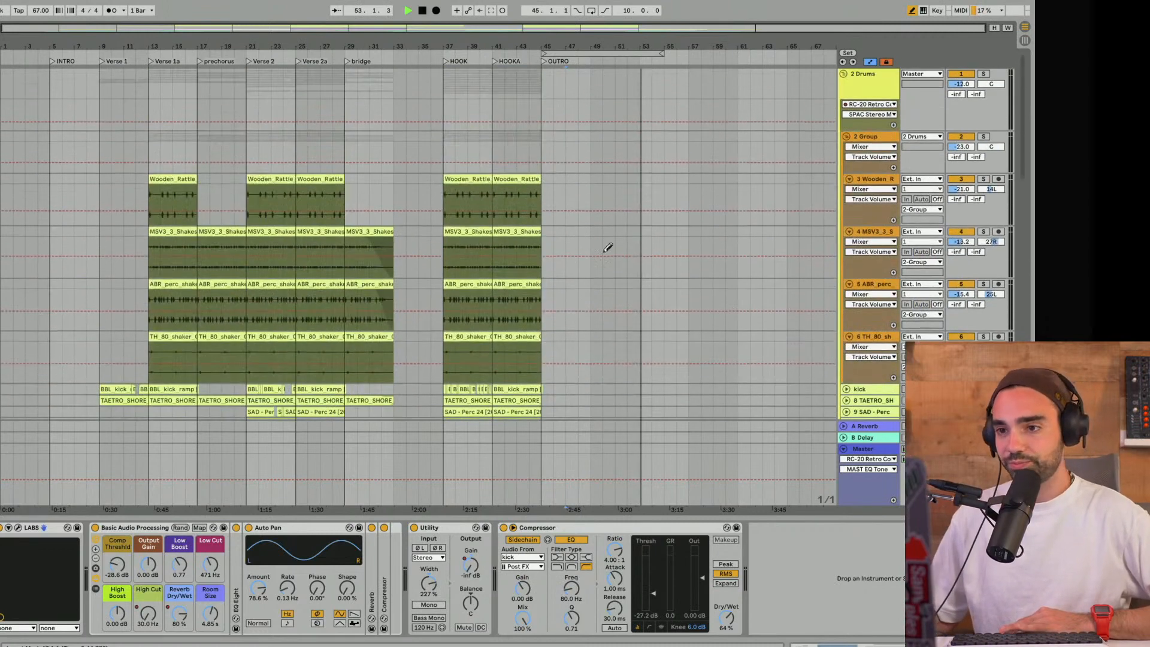
pyautogui.press('space')
# - Hide the device view and fold the Drums group and all other tracks to fit the whole arrangement
pyautogui.moveTo(801, 514); pyautogui.dragTo(812, 646)
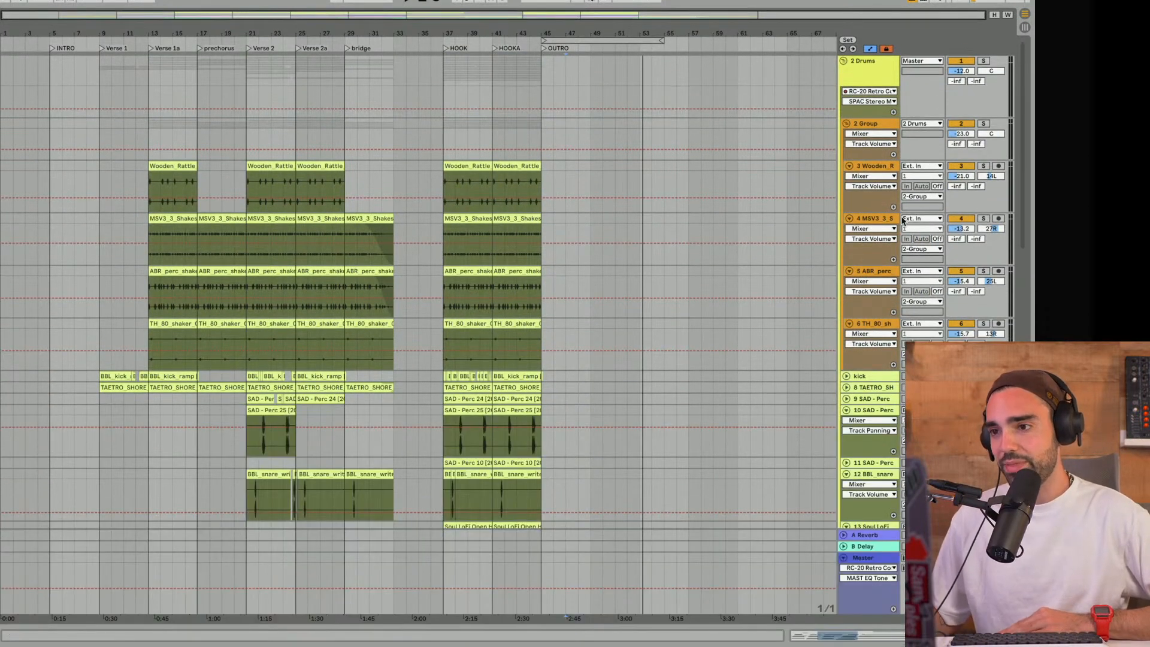
pyautogui.click(844, 60)
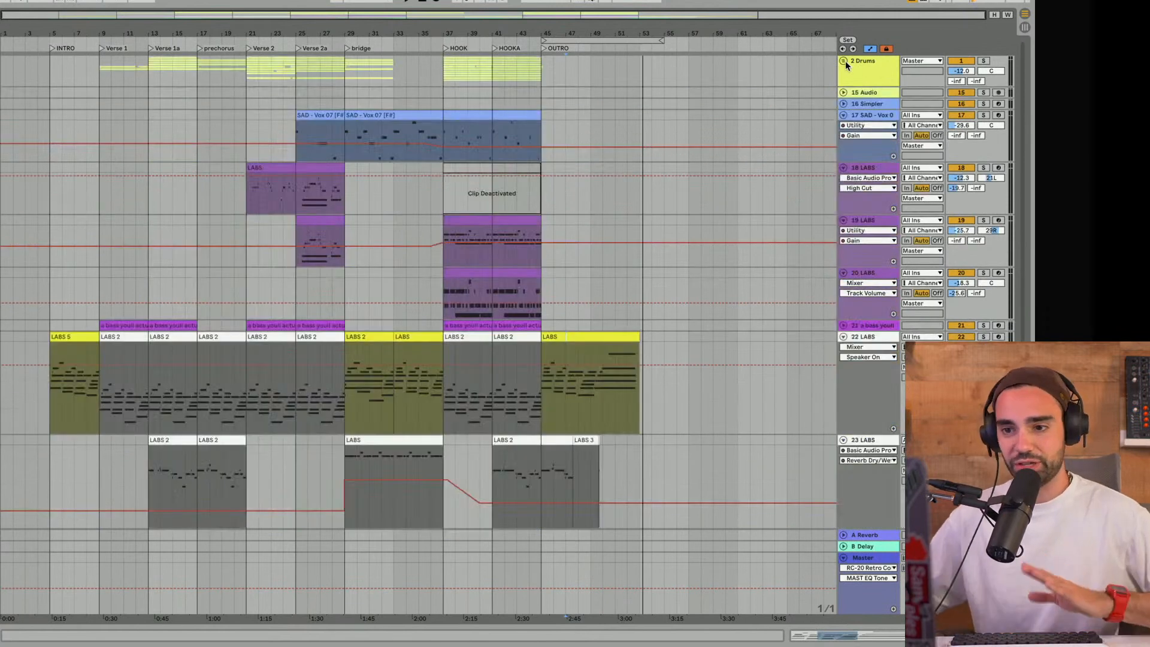
pyautogui.click(844, 336)
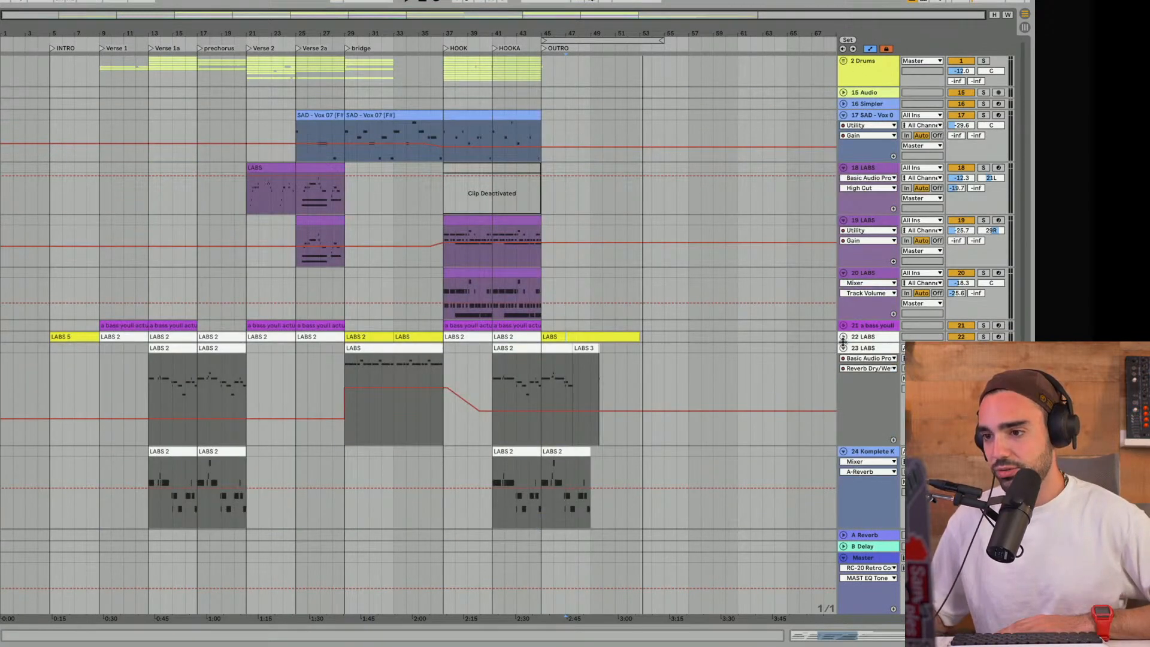
pyautogui.click(843, 348)
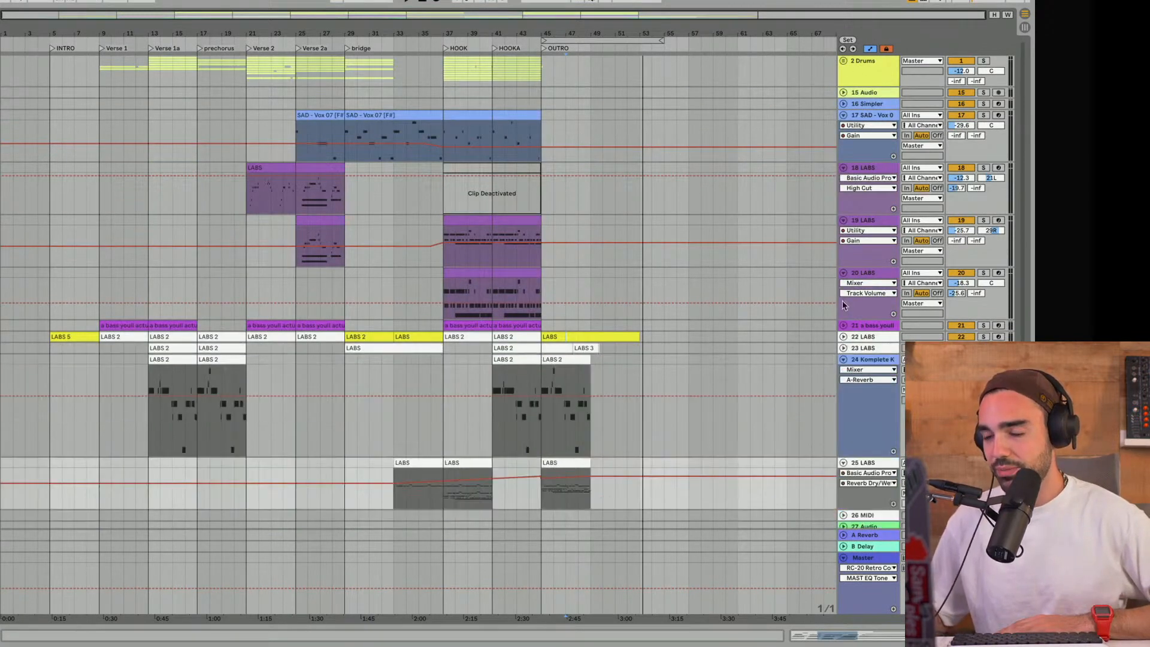
pyautogui.keyDown('alt'); pyautogui.click(844, 168); pyautogui.keyUp('alt')
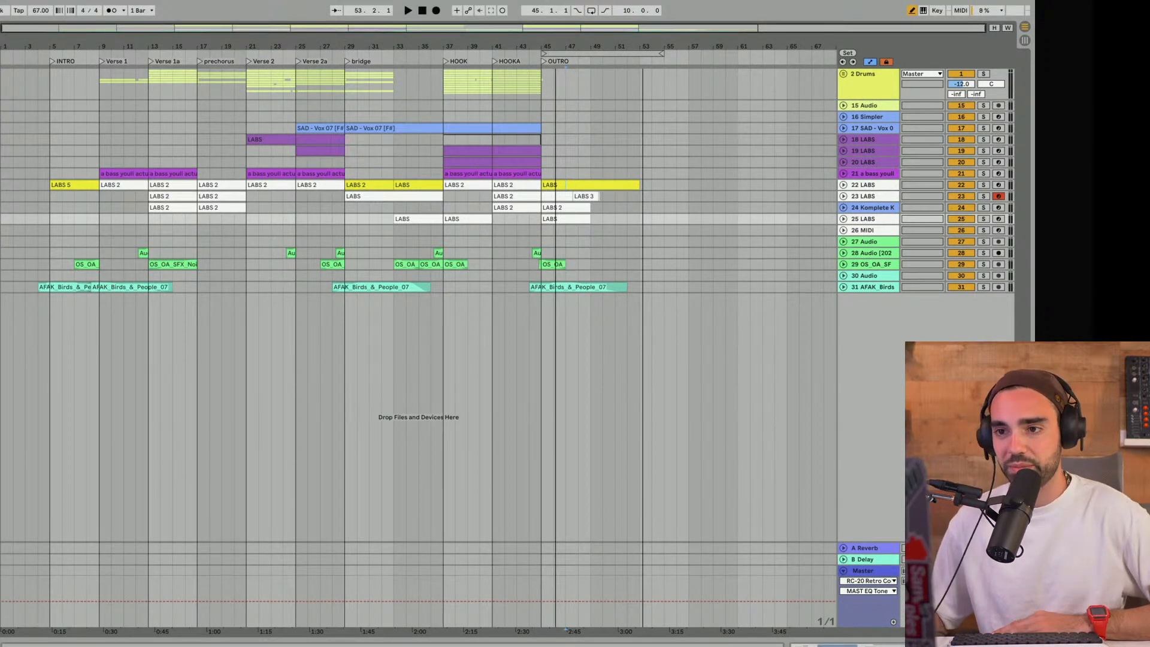
# - Set a 4-bar loop over Verse 1a at bar 13 and audition its opening
pyautogui.moveTo(556, 49); pyautogui.dragTo(189, 55)
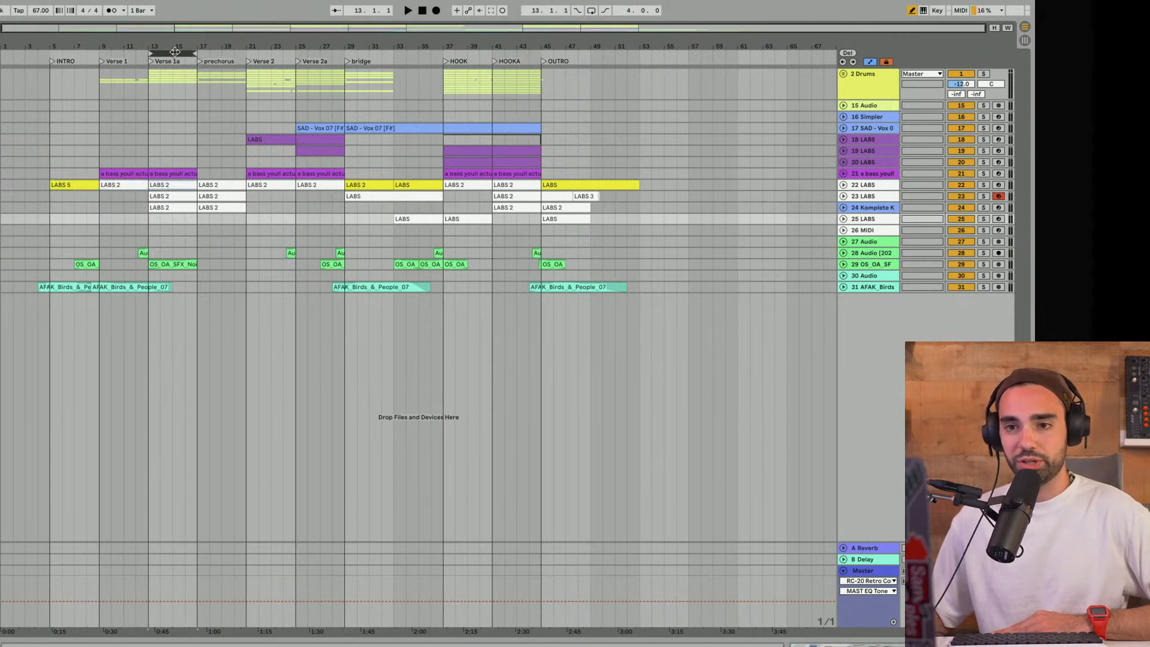
pyautogui.press('space')
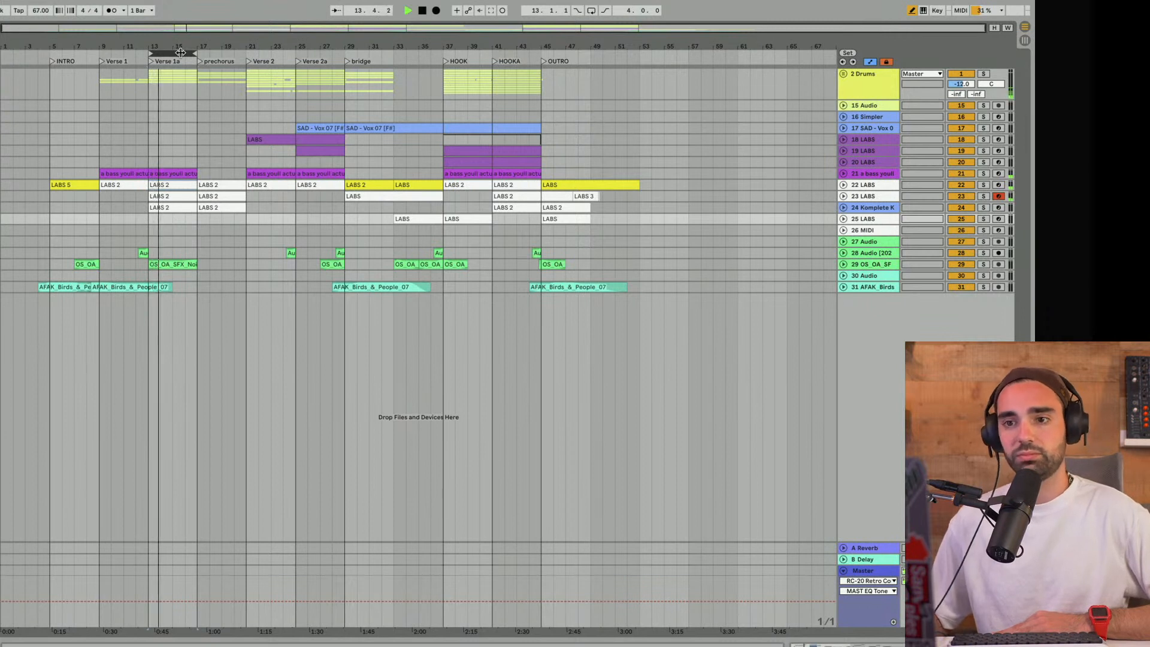
pyautogui.press('space')
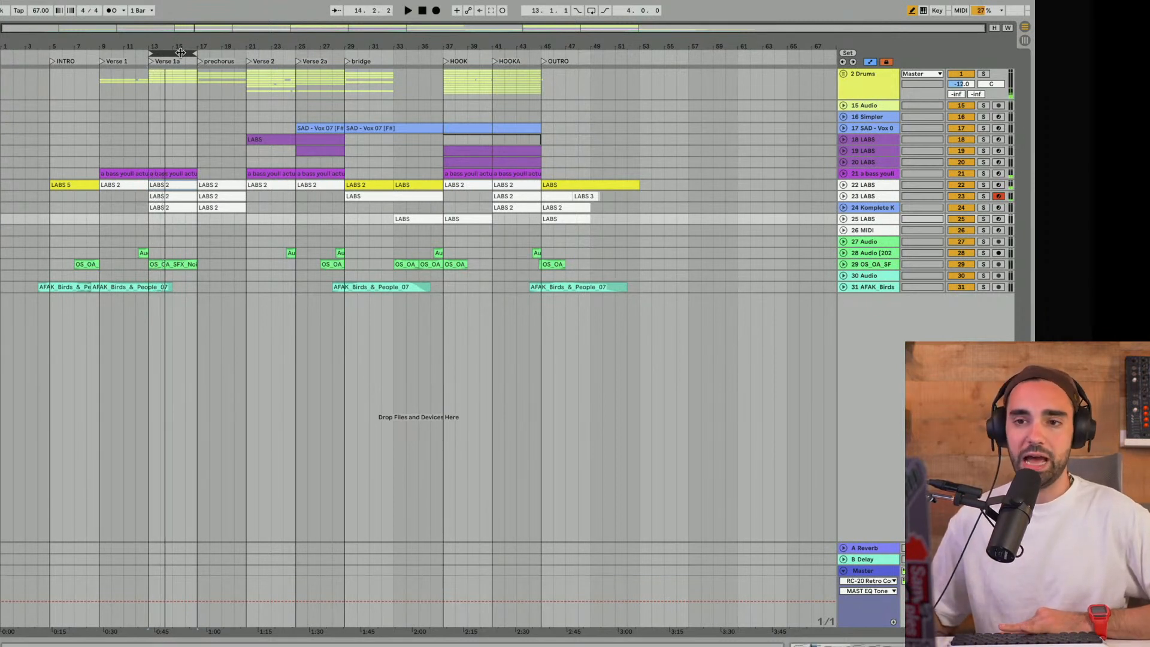
# - Move the 4-bar loop to Verse 2 at bar 21 and play it
pyautogui.click(285, 55)
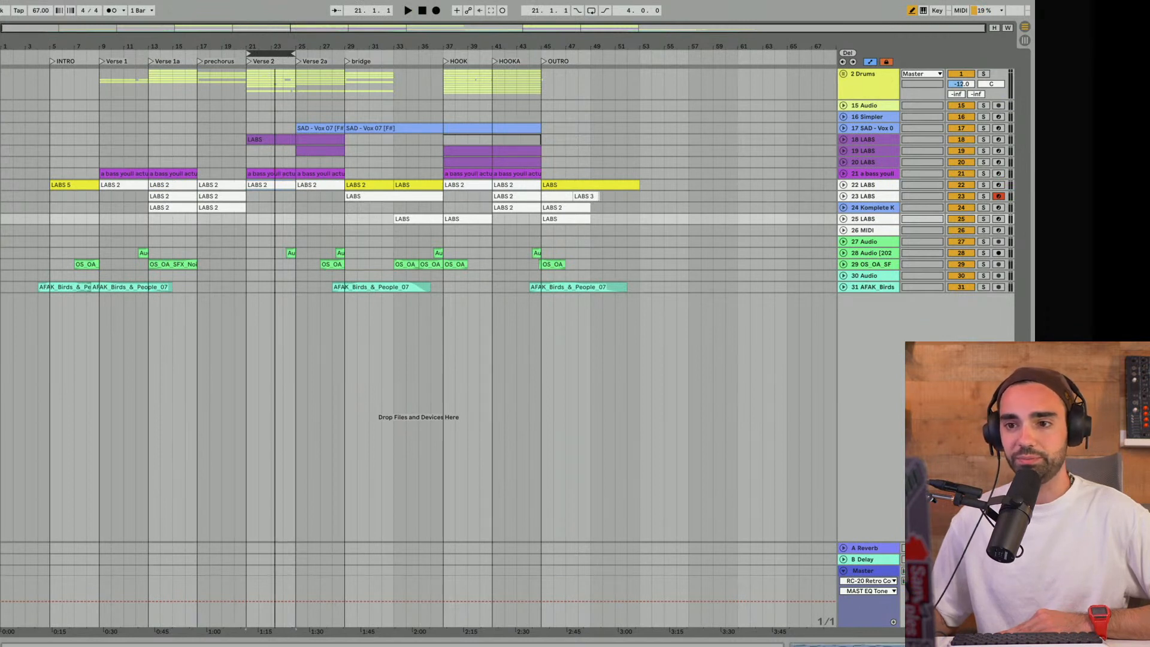
pyautogui.moveTo(269, 45); pyautogui.dragTo(267, 48)
pyautogui.click(262, 52)
pyautogui.press('space')
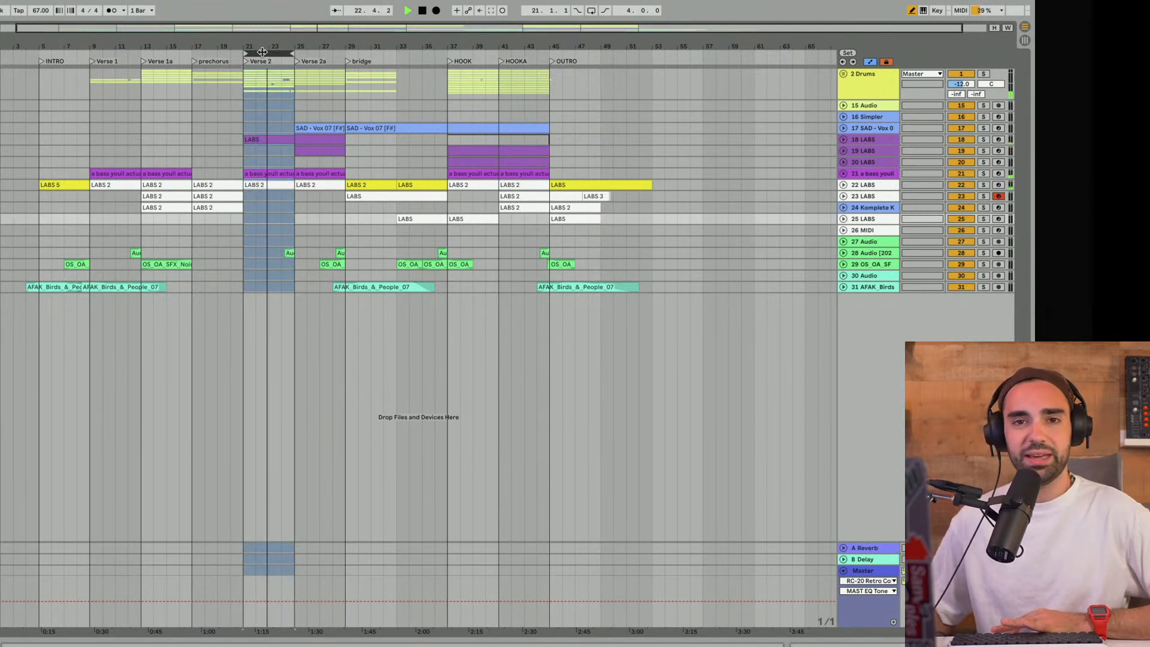
# - Move the 4-bar loop to the prechorus at bar 17 and audition it
pyautogui.moveTo(262, 52); pyautogui.dragTo(221, 54)
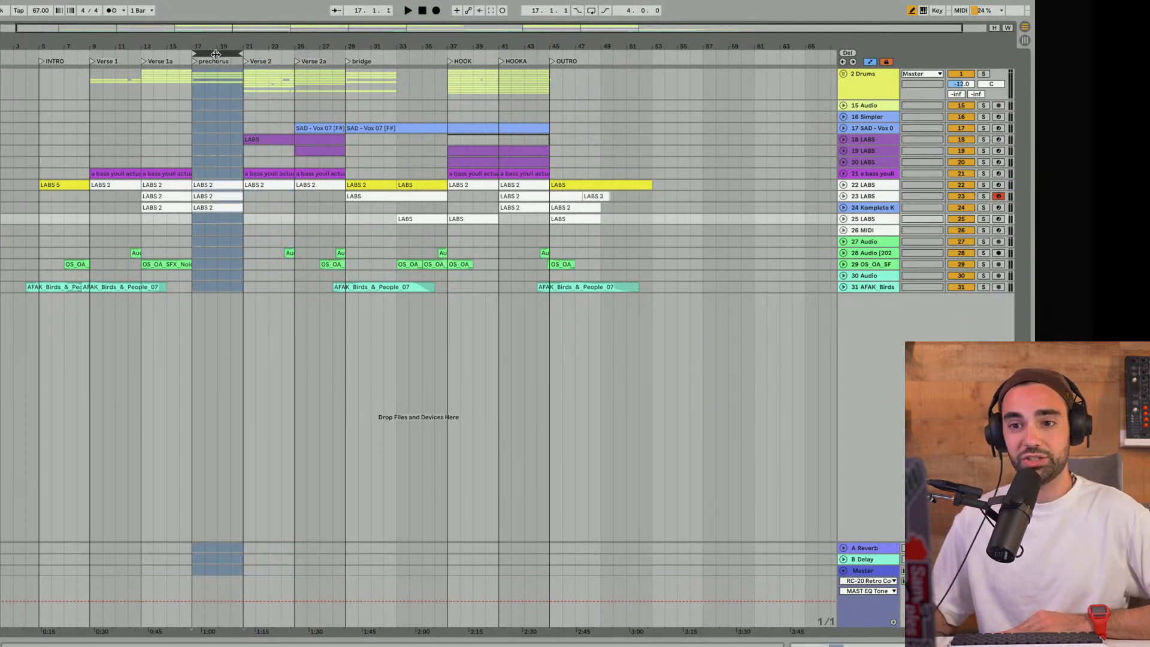
pyautogui.press('space')
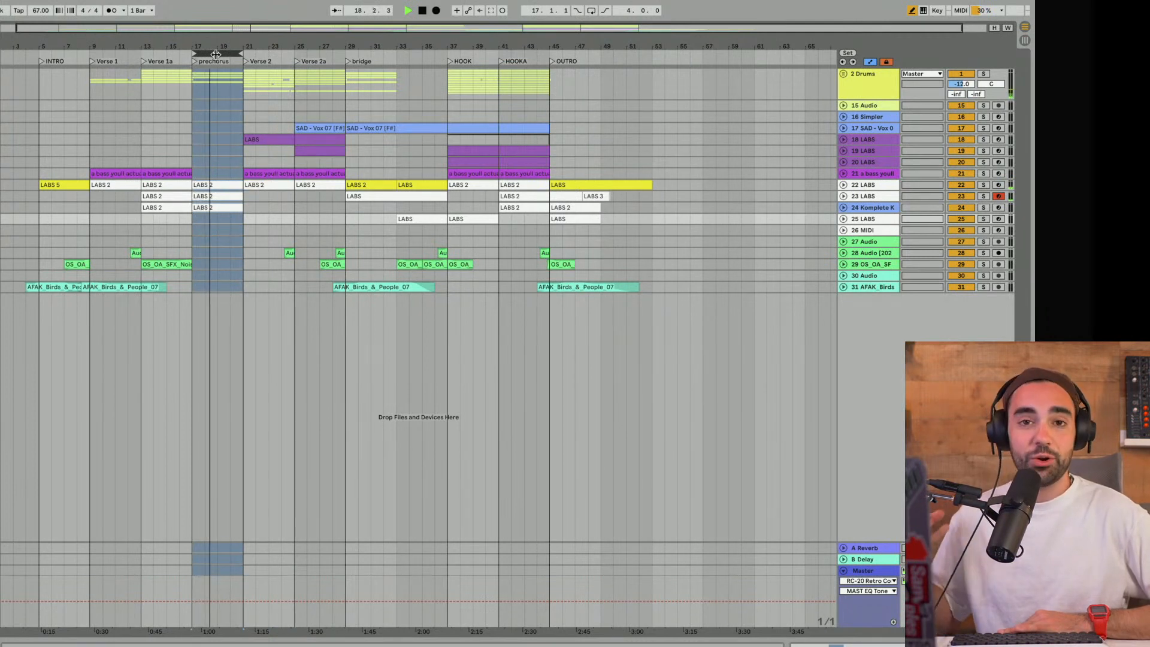
pyautogui.press('space')
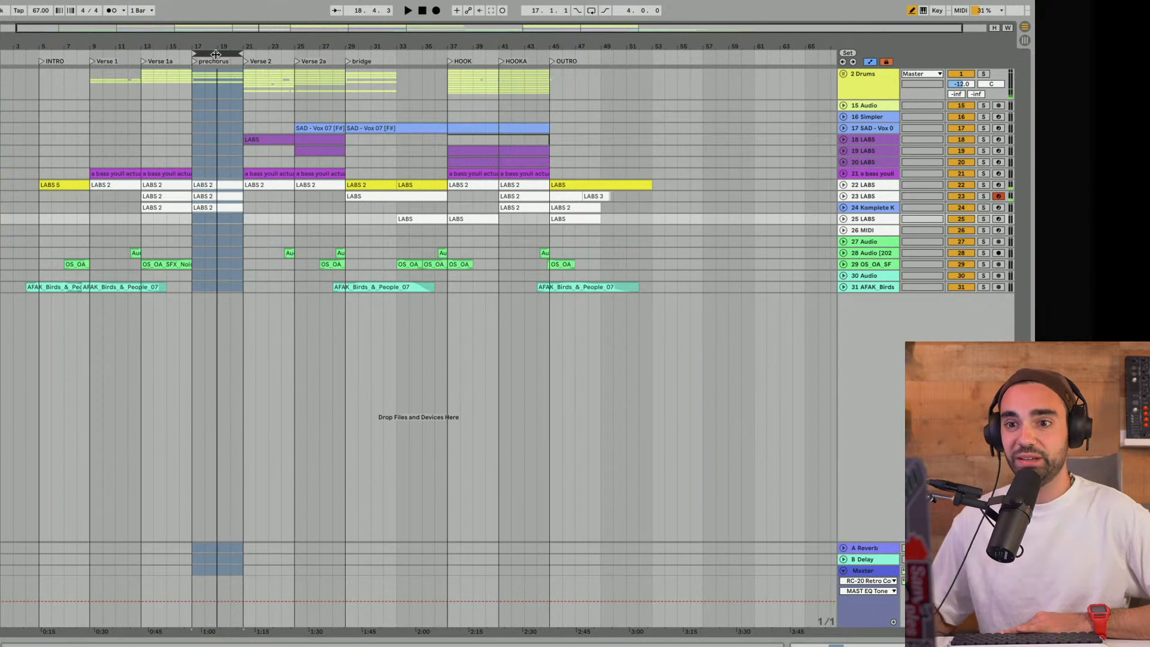
# - Play an 8-bar loop over HOOK and HOOKA, unfold effect tracks 27, 28 and 29, and stop
pyautogui.moveTo(215, 55); pyautogui.dragTo(546, 52)
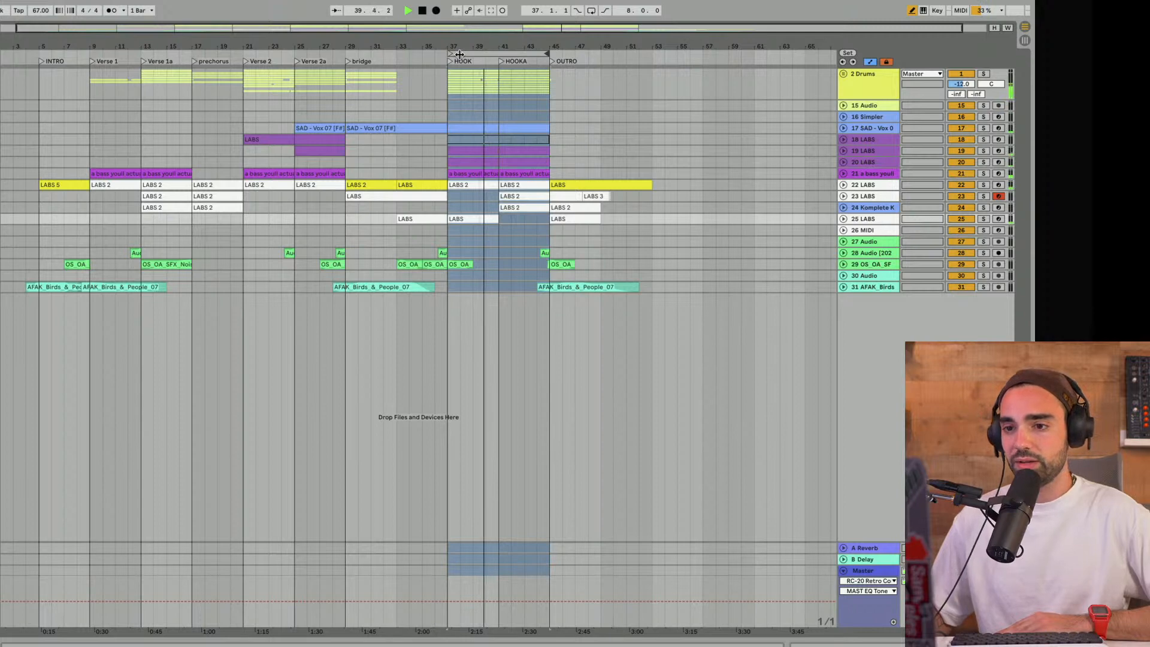
pyautogui.click(845, 264)
pyautogui.click(844, 254)
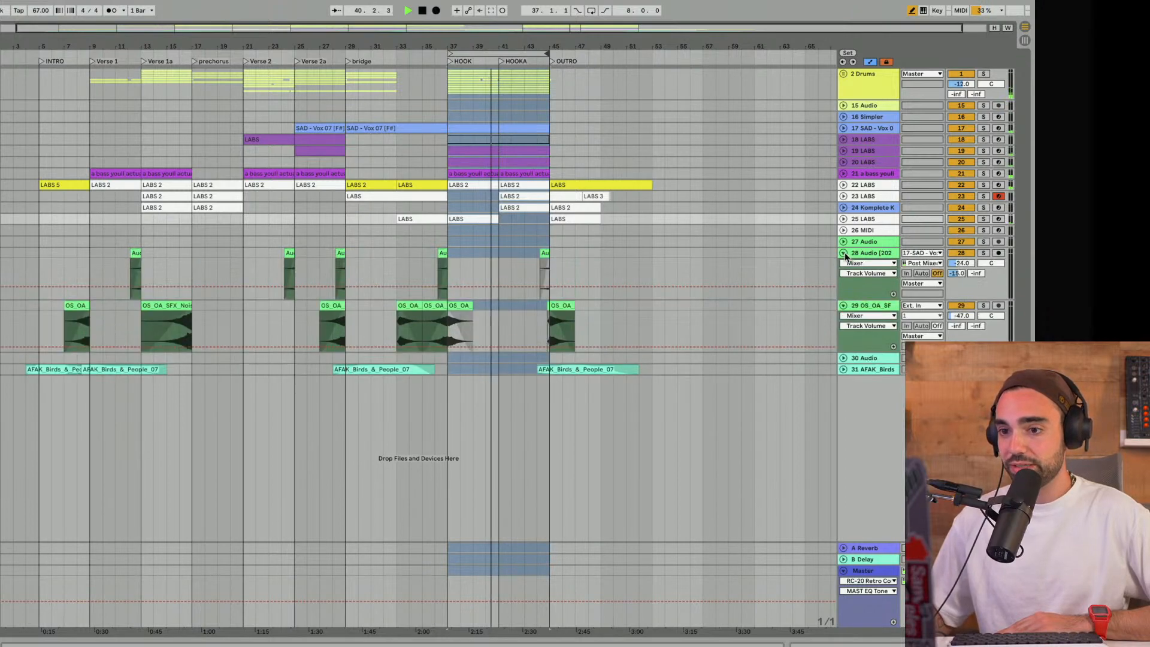
pyautogui.click(843, 242)
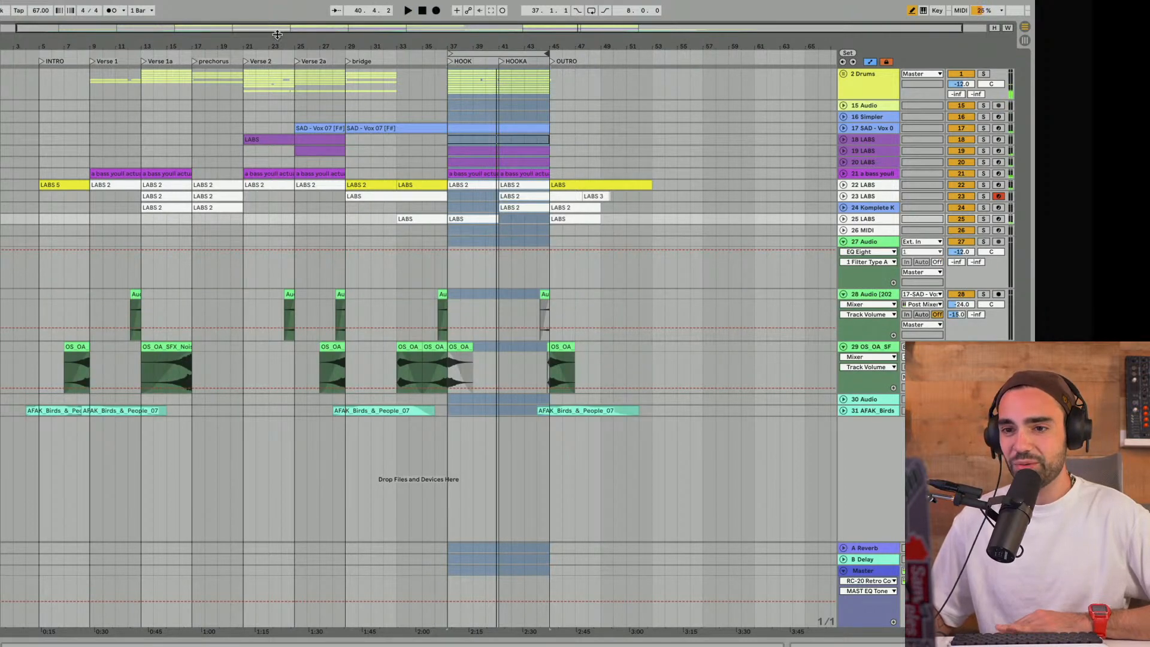
# - Move the 8-bar loop to the bridge and on to INTRO and Verse 1, and play from track 29's first clip
pyautogui.moveTo(229, 33); pyautogui.dragTo(312, 43)
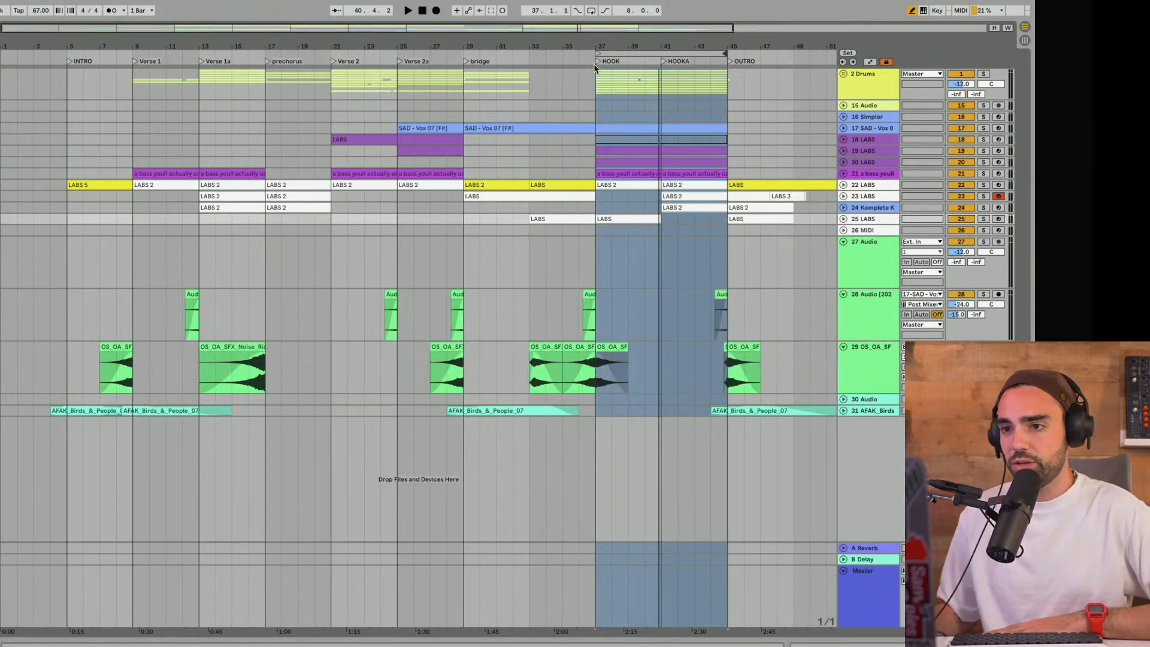
pyautogui.moveTo(630, 54); pyautogui.dragTo(506, 60)
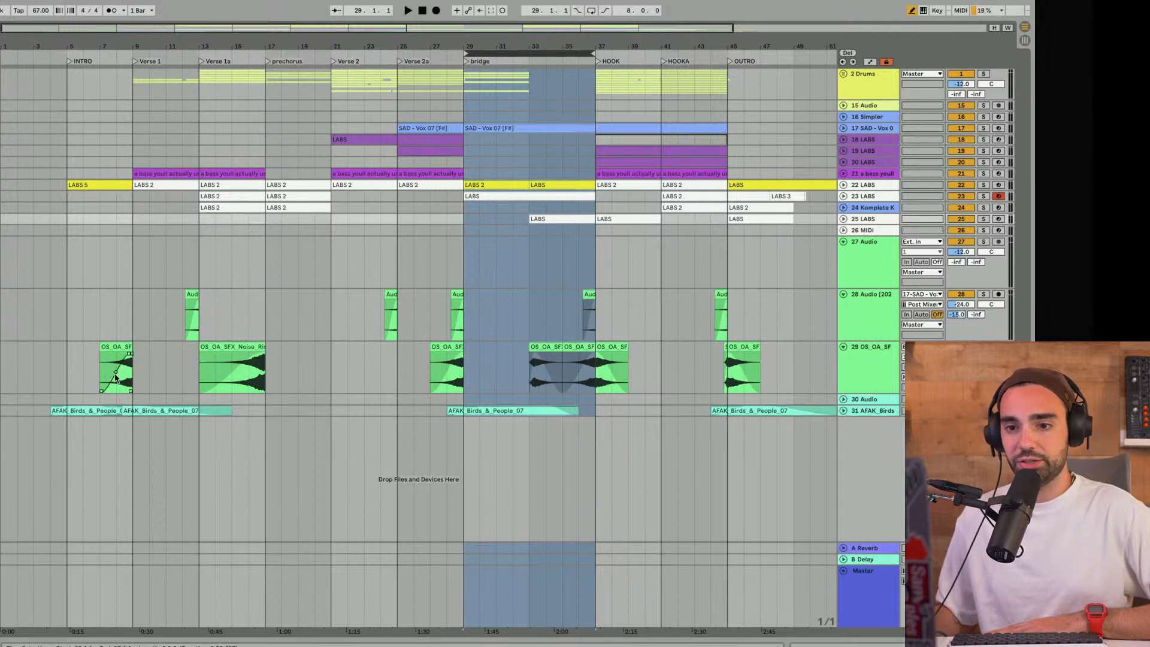
pyautogui.moveTo(496, 60); pyautogui.dragTo(105, 73)
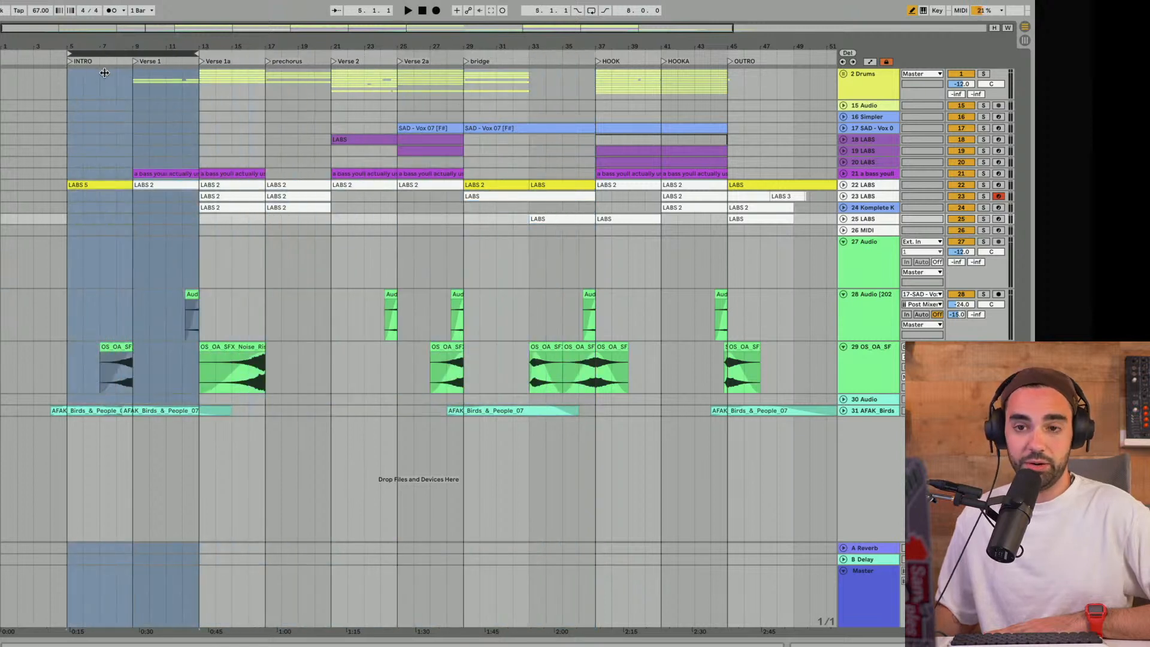
pyautogui.click(103, 388)
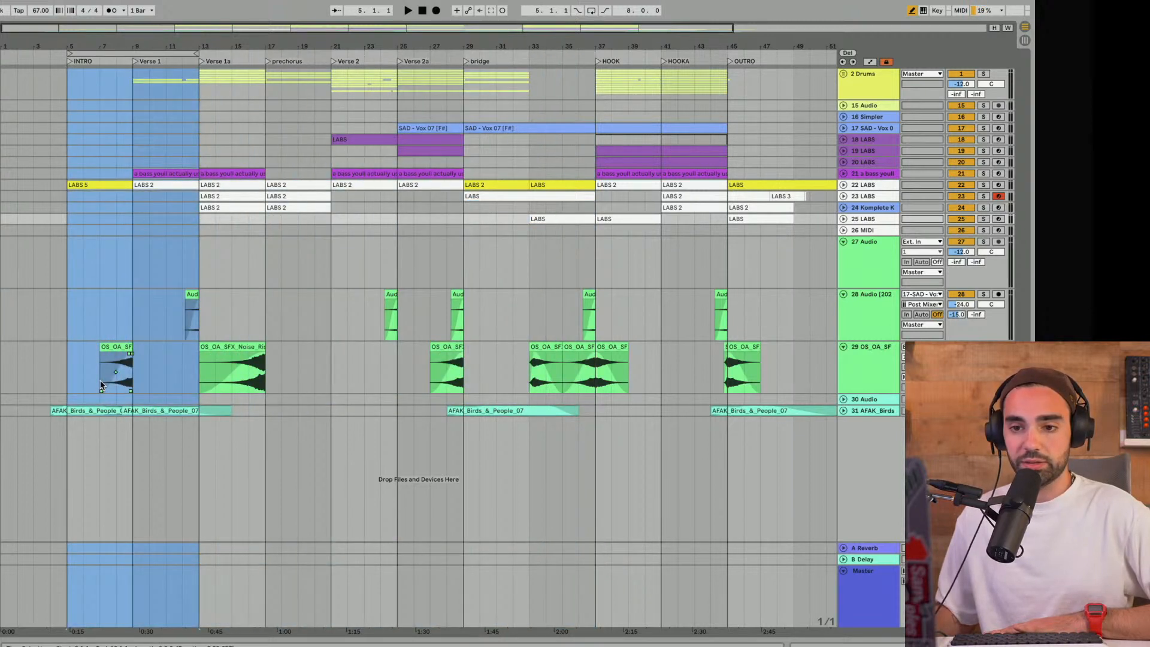
pyautogui.press('space')
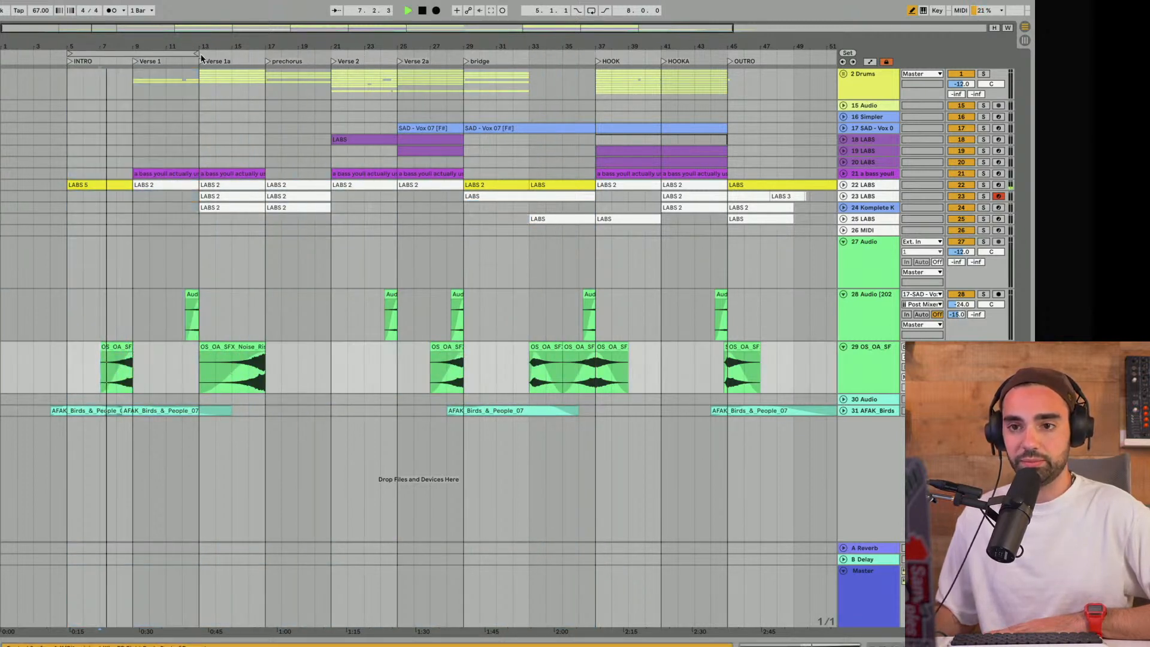
# - Shorten the loop to 4 bars, stop playback, and shift the loop to start at bar 10 across Verse 1 and Verse 1a
pyautogui.moveTo(196, 53); pyautogui.dragTo(131, 54)
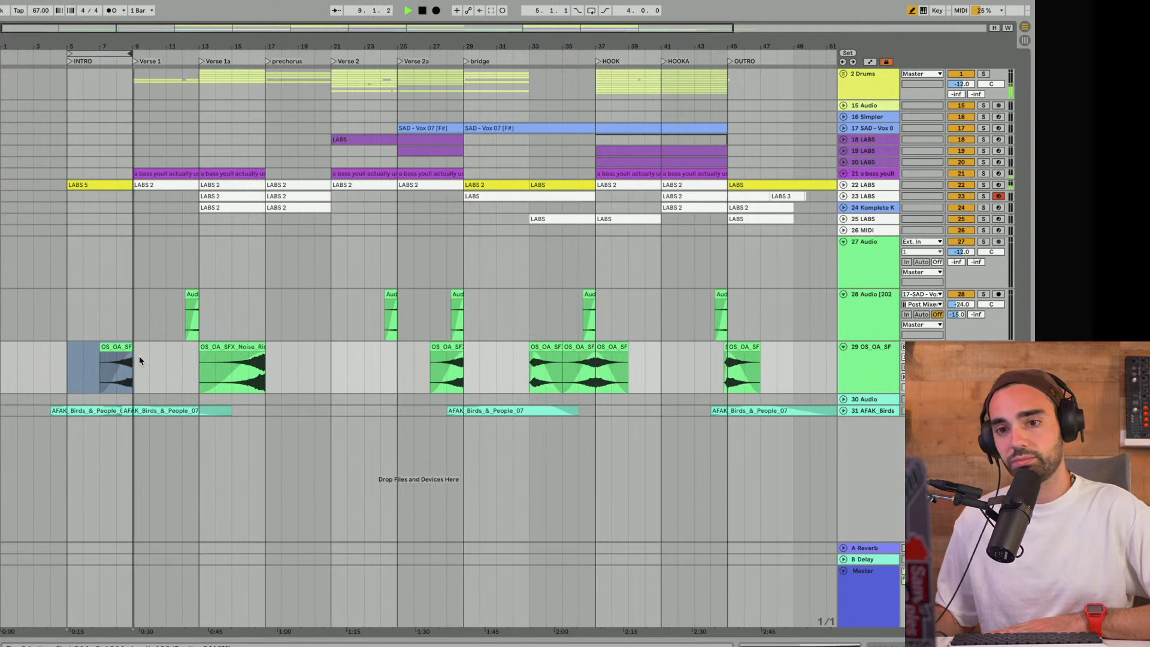
pyautogui.press('space')
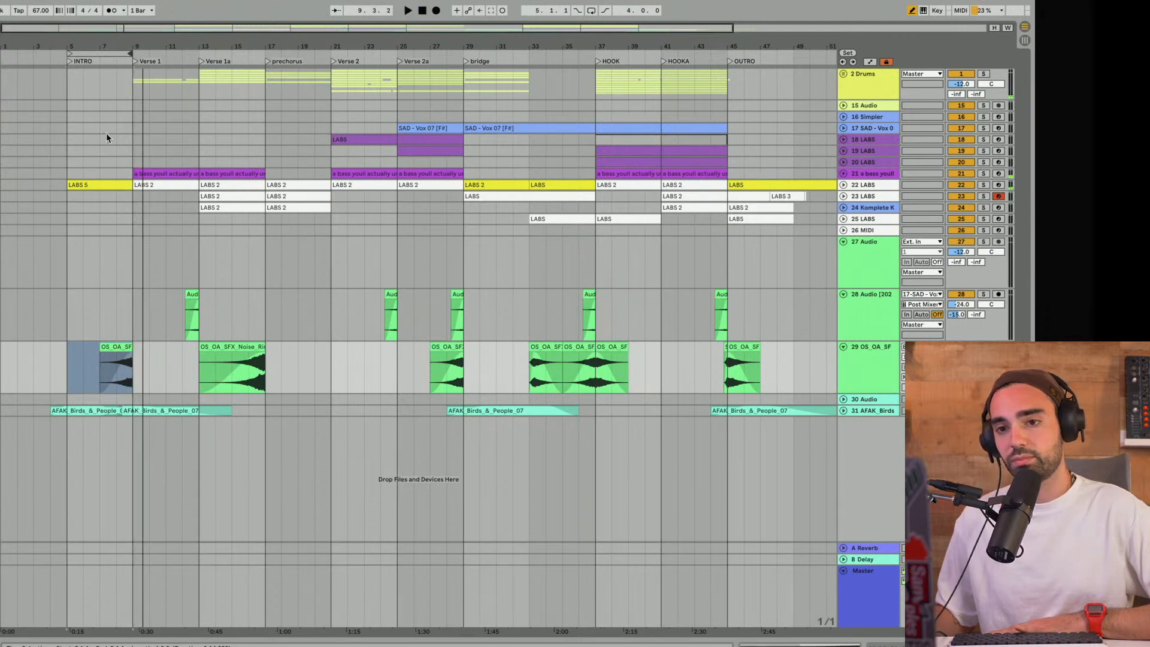
pyautogui.moveTo(97, 49); pyautogui.dragTo(171, 58)
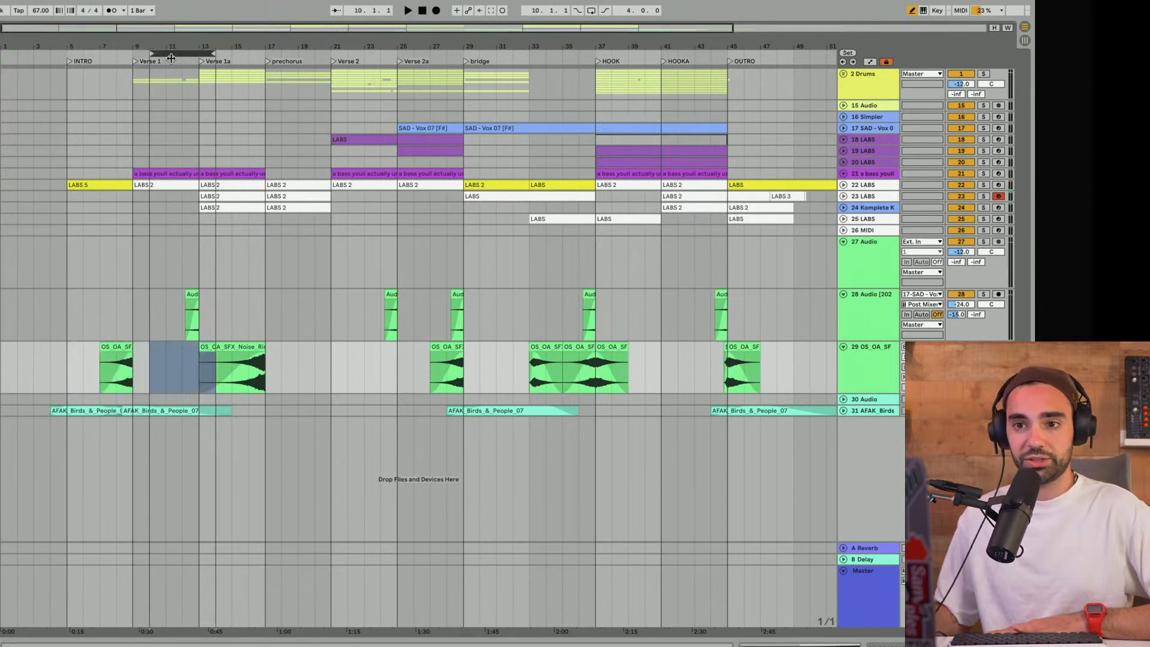
# - Audition track 28's first clip leading into Verse 1a, soloing the track temporarily and replaying from bar 12
pyautogui.click(183, 331)
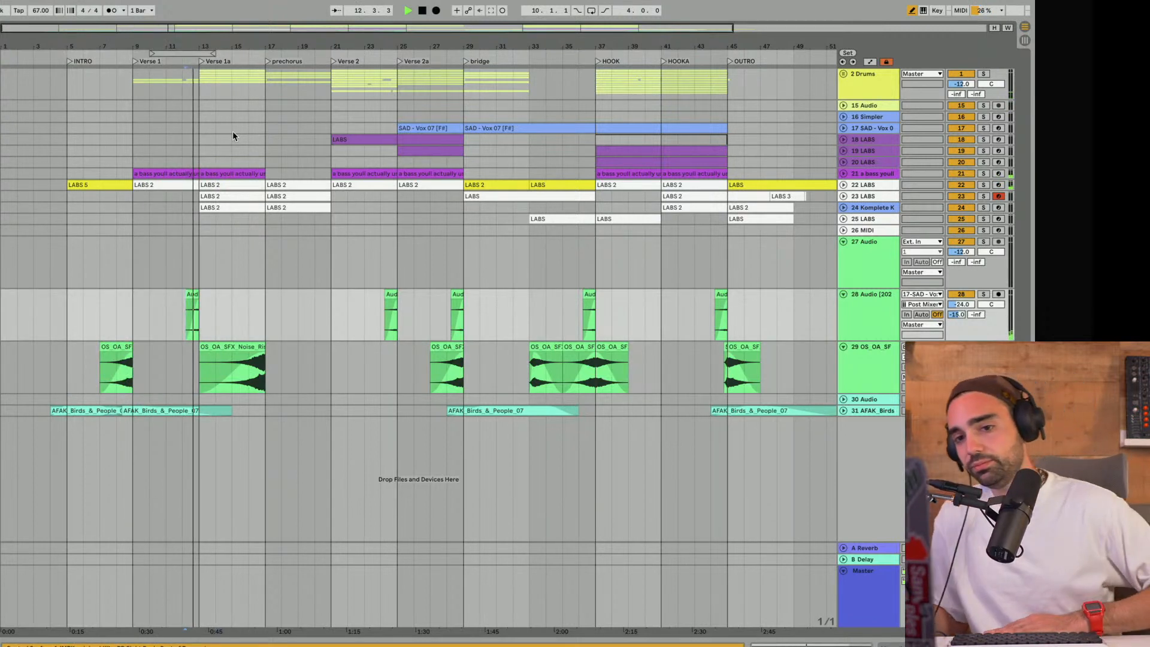
pyautogui.click(984, 294)
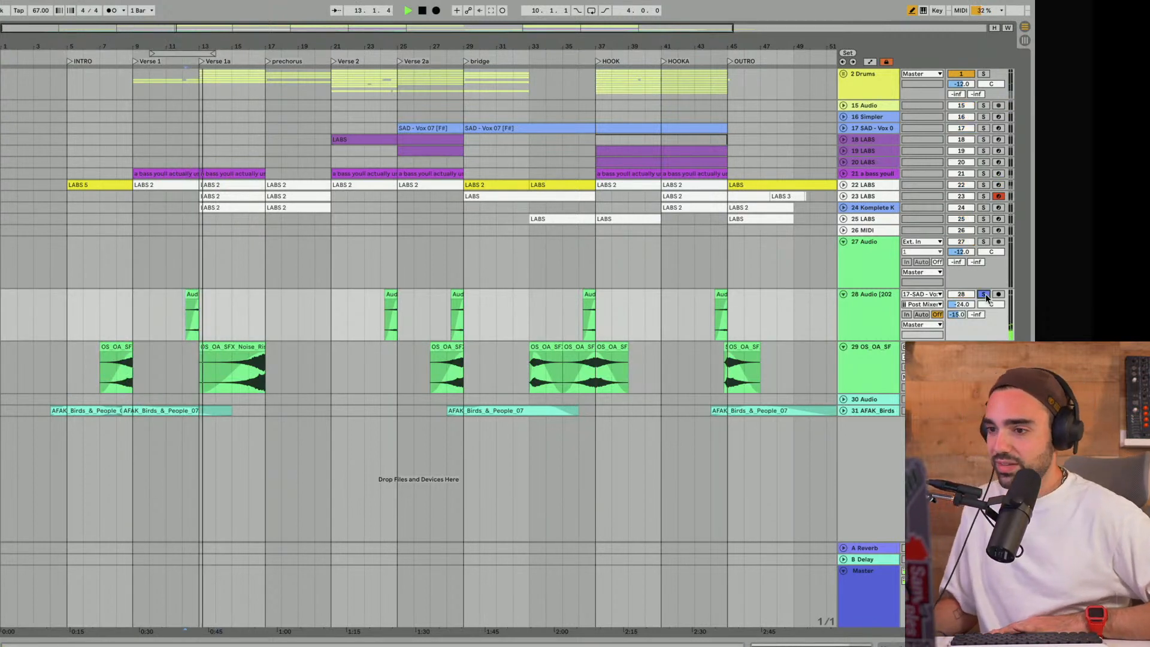
pyautogui.press('space')
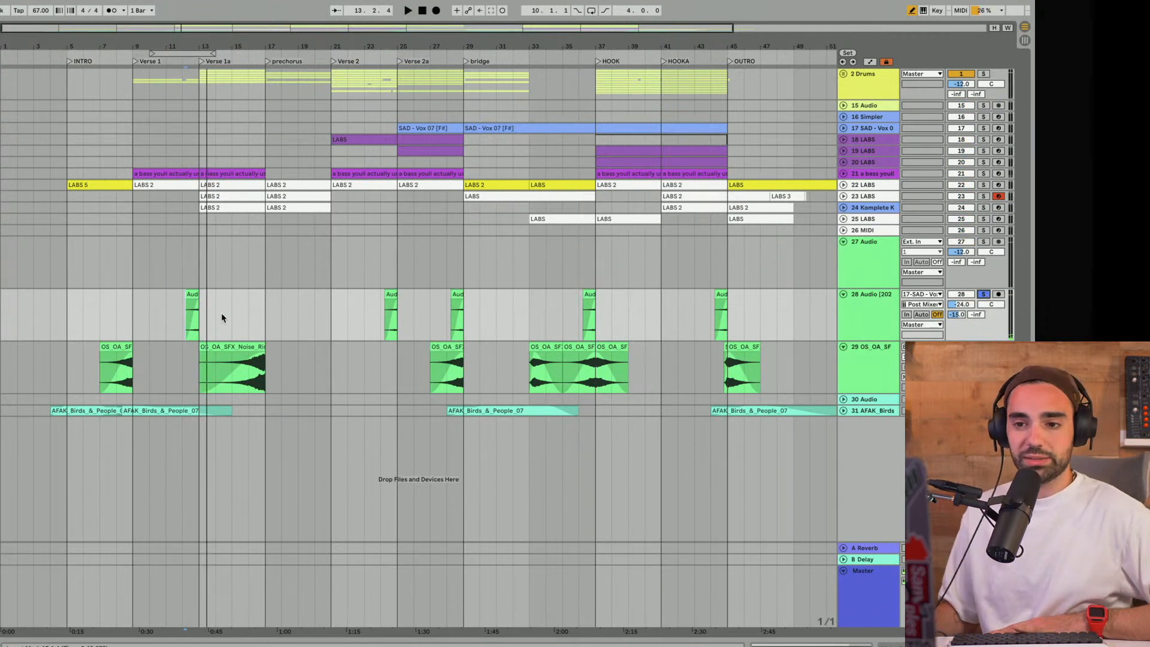
pyautogui.click(182, 317)
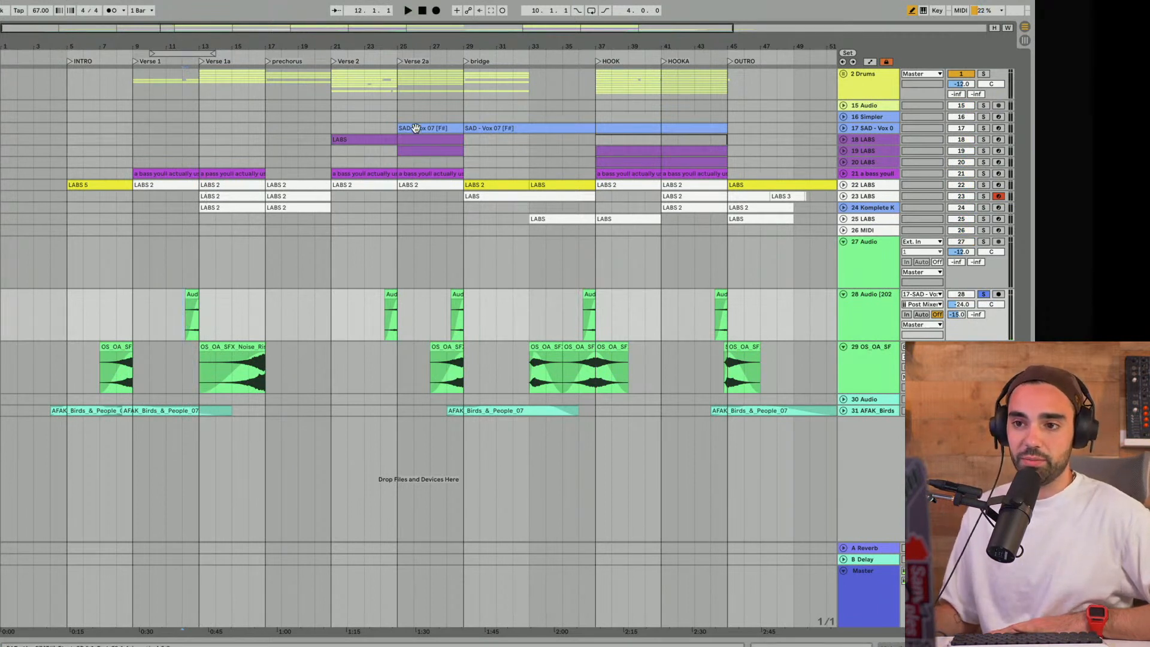
pyautogui.press('space')
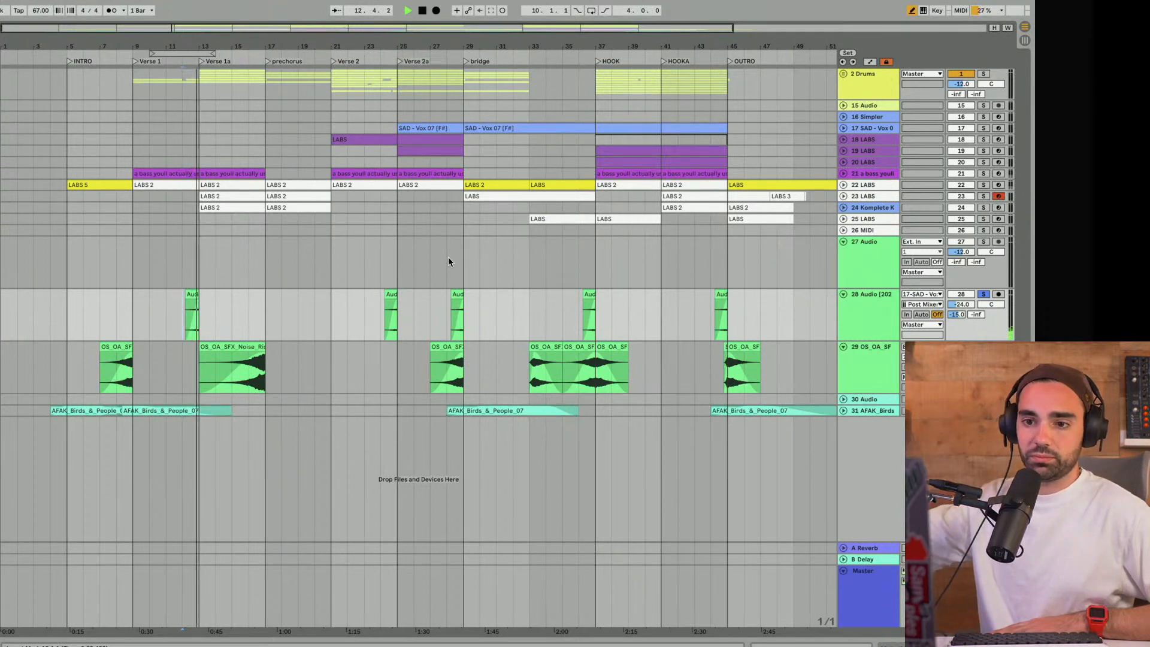
pyautogui.click(983, 294)
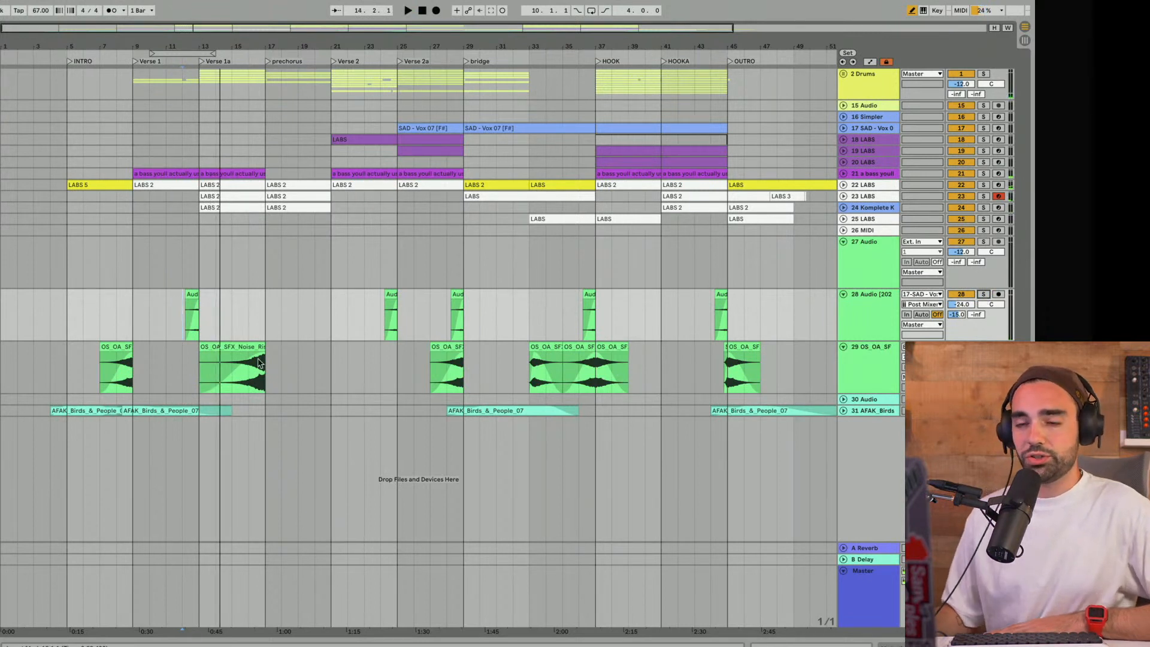
# - Play the second half of track 29's noise riser in Verse 1a through to the prechorus
pyautogui.click(259, 380)
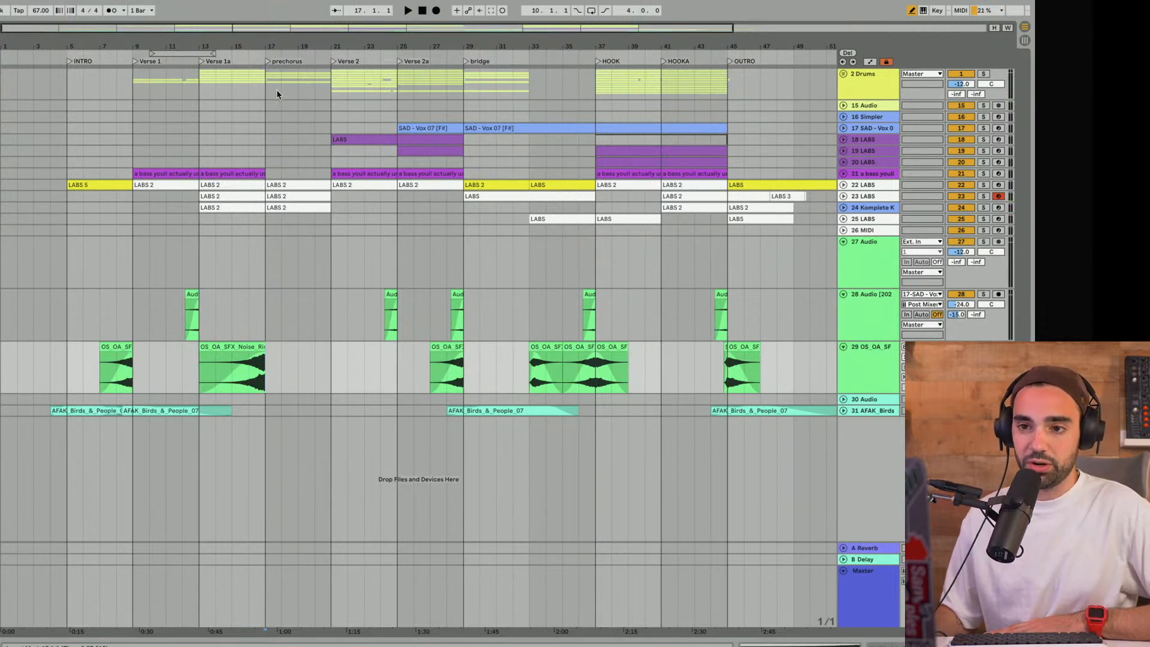
pyautogui.click(231, 389)
pyautogui.press('space')
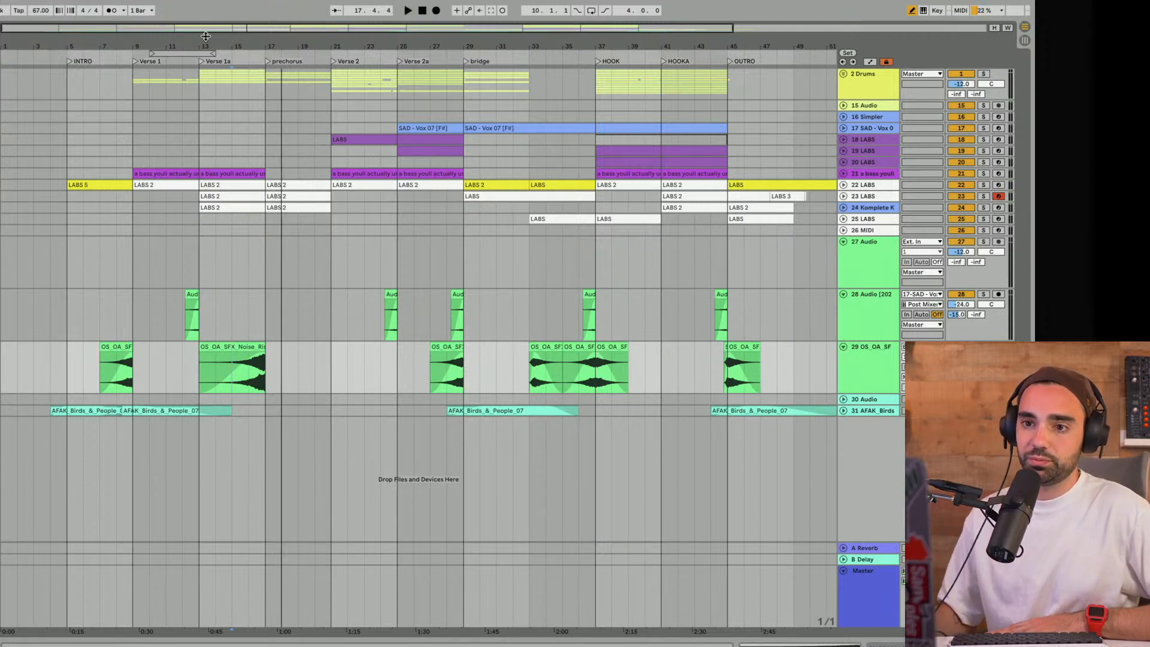
# - Move the 4-bar loop to HOOK at bar 37 and play track 29's effect clips that lead into it
pyautogui.moveTo(173, 54); pyautogui.dragTo(245, 229)
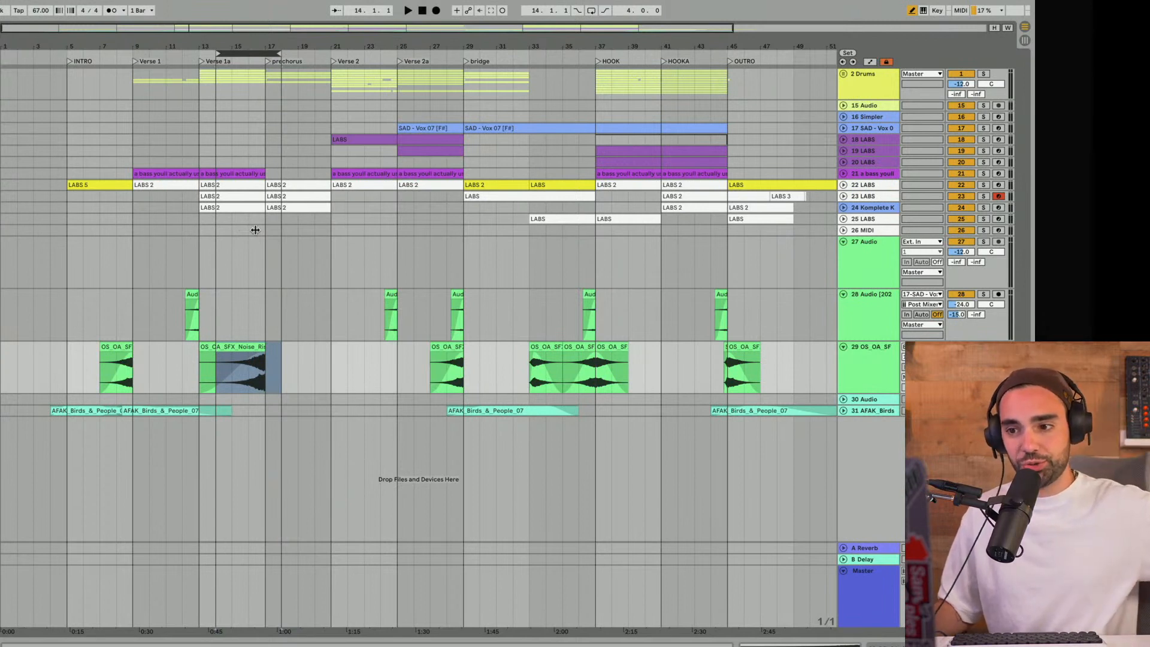
pyautogui.moveTo(255, 230); pyautogui.dragTo(627, 216)
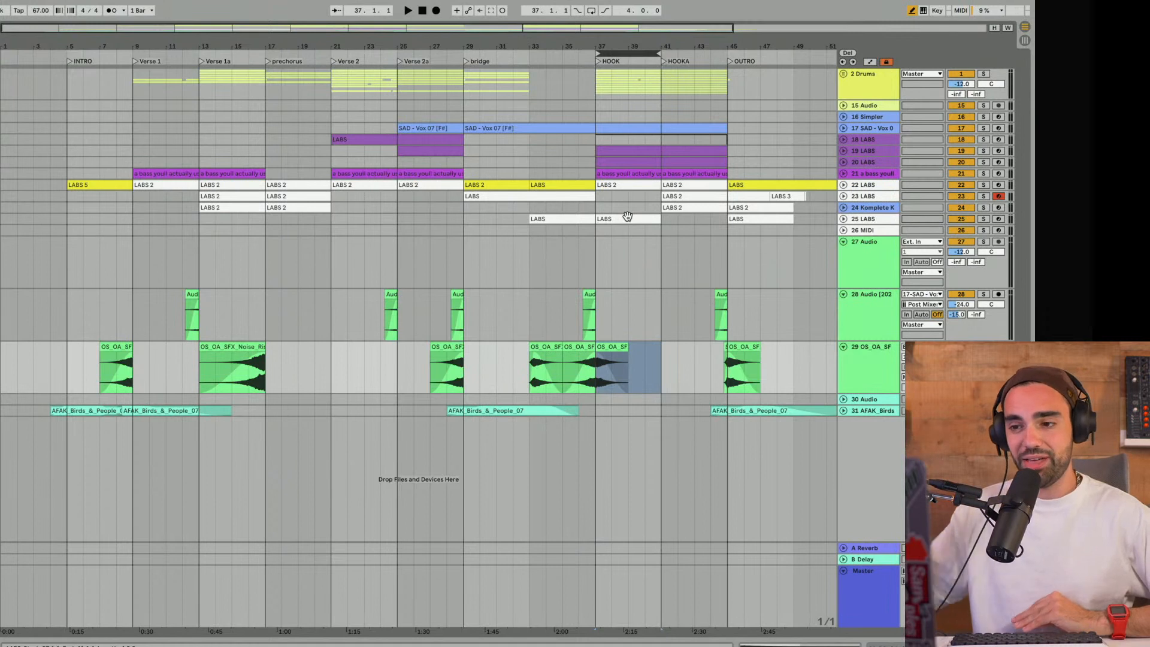
pyautogui.click(575, 371)
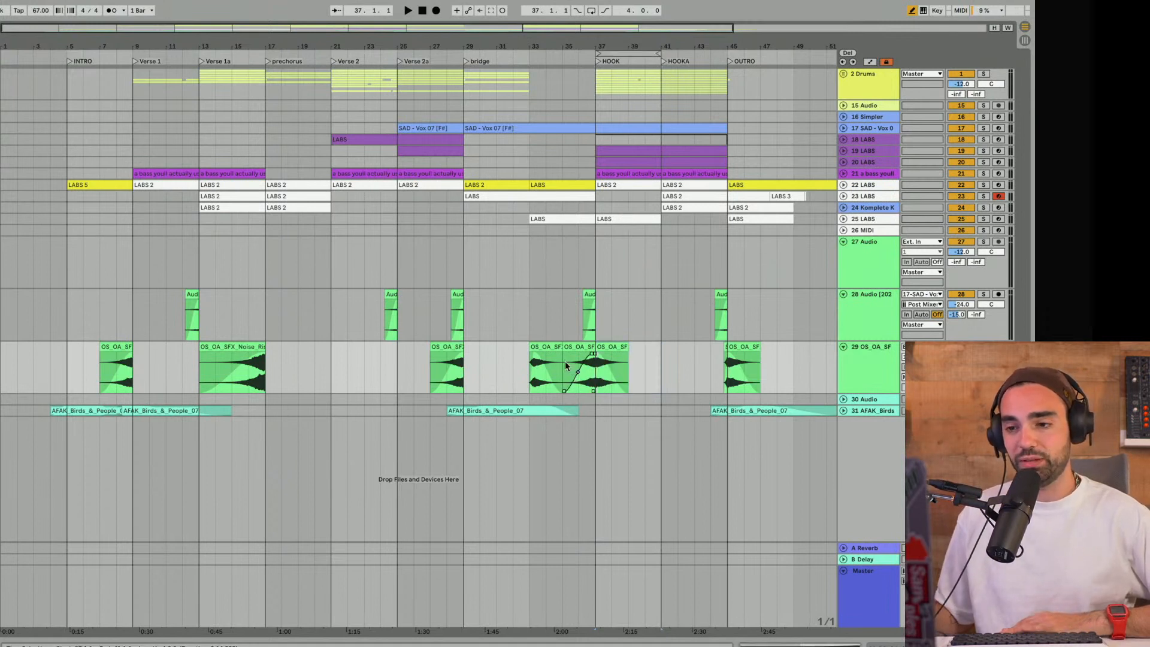
pyautogui.press('space')
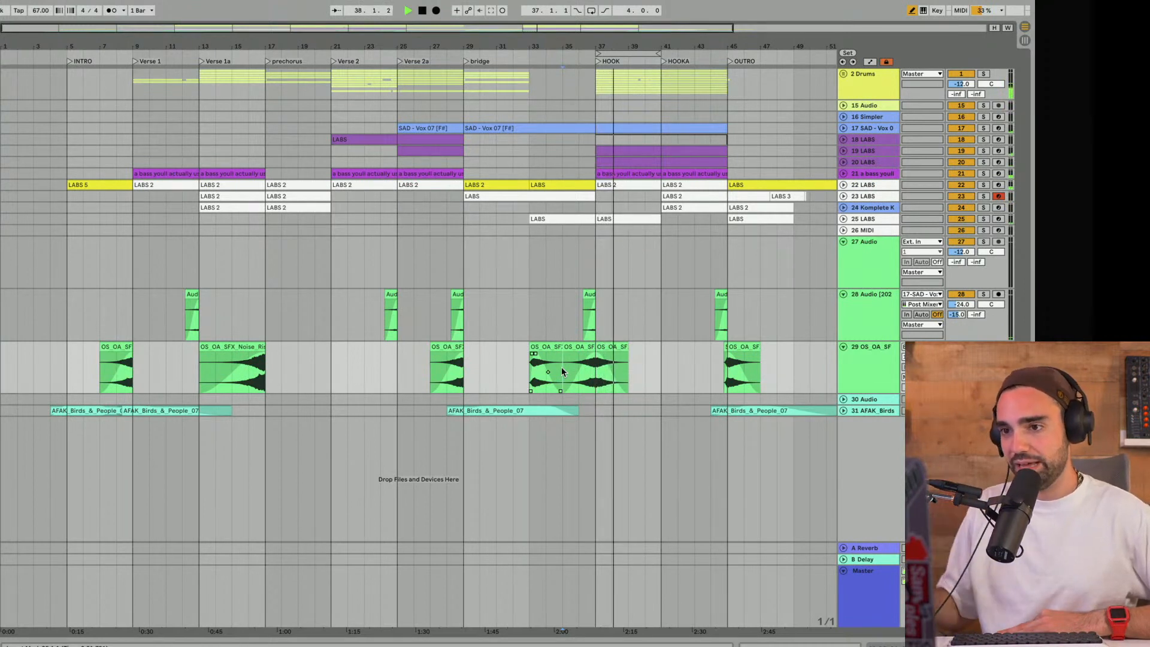
pyautogui.hscroll(3, 562, 371)
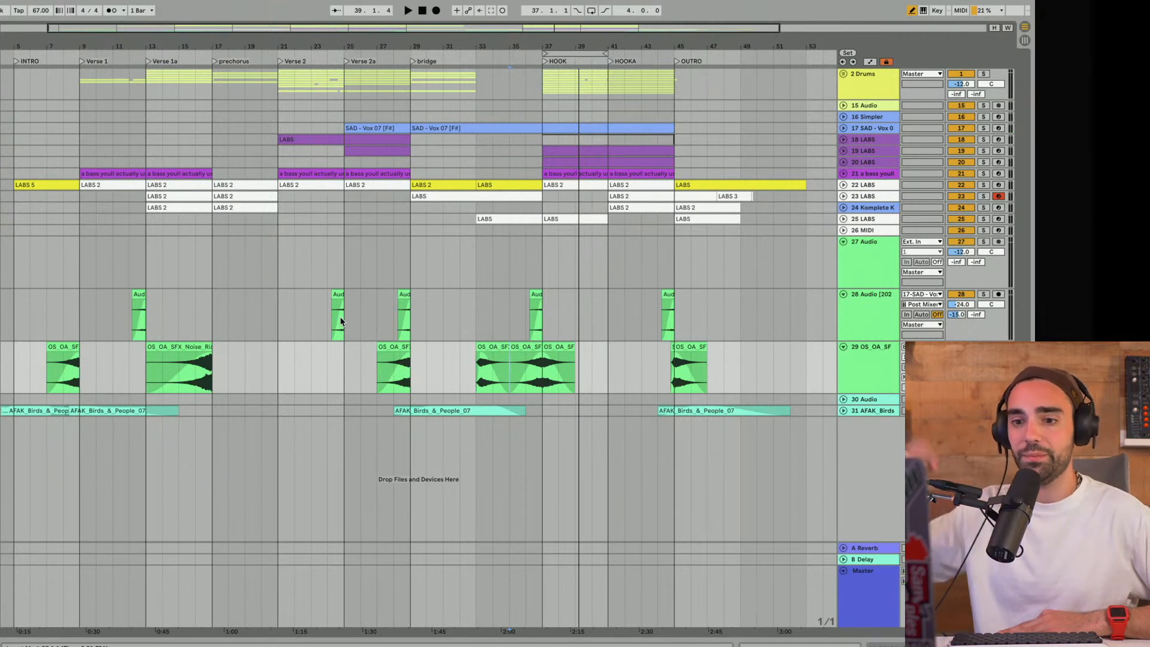
# - Move the 4-bar loop back to the prechorus at bar 17 and audition it
pyautogui.moveTo(576, 48); pyautogui.dragTo(247, 53)
pyautogui.press('space')
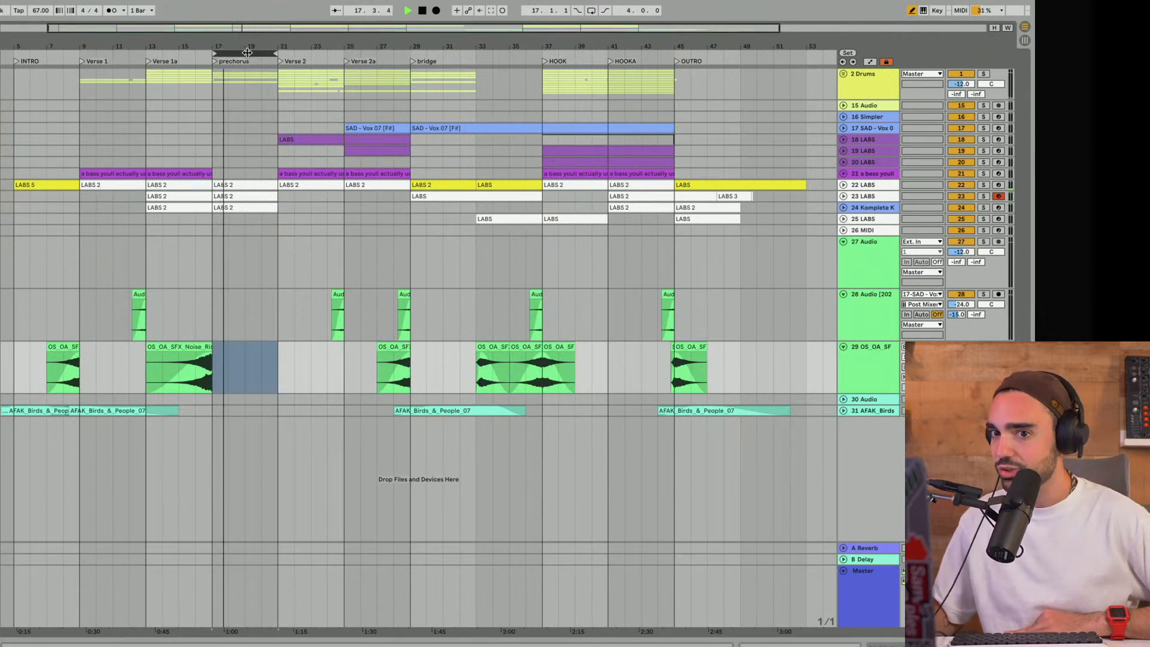
pyautogui.press('space')
# - Move the 4-bar loop to Verse 1a at bar 13, select that range across all tracks, and play it
pyautogui.moveTo(246, 52); pyautogui.dragTo(190, 44)
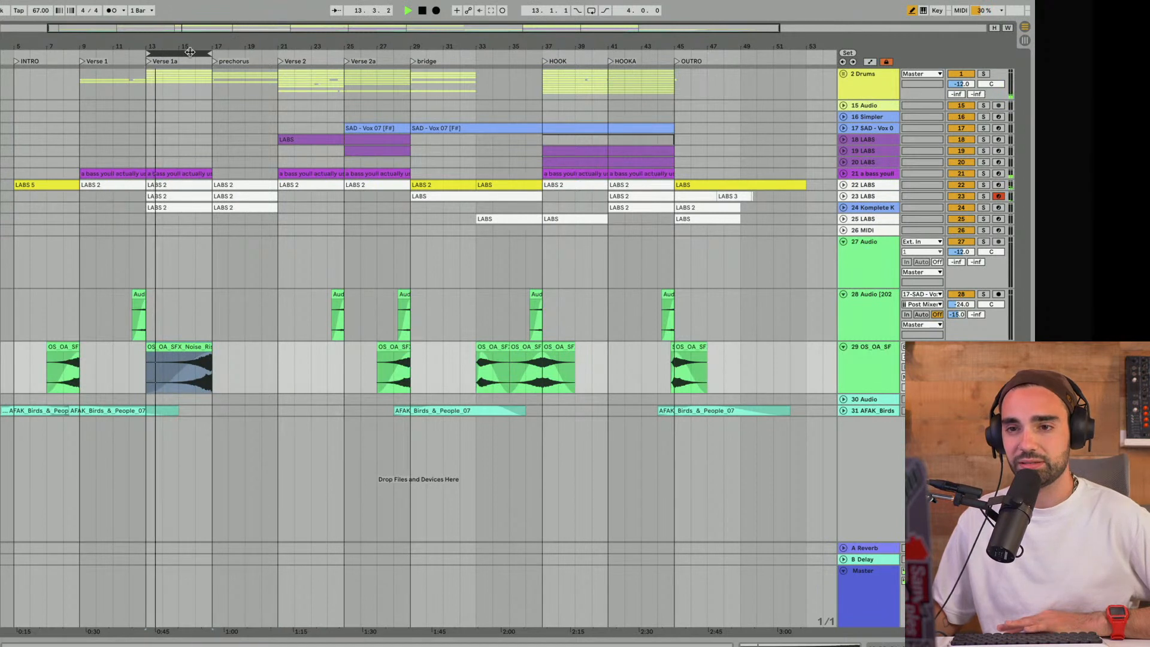
pyautogui.press('space')
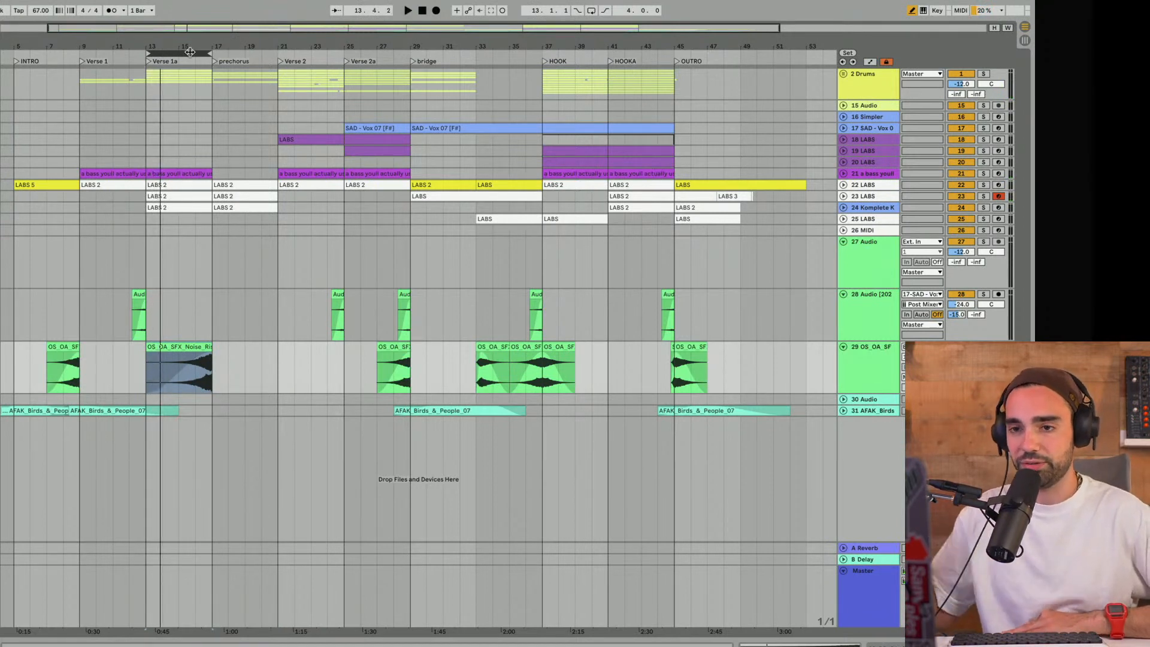
pyautogui.click(190, 52)
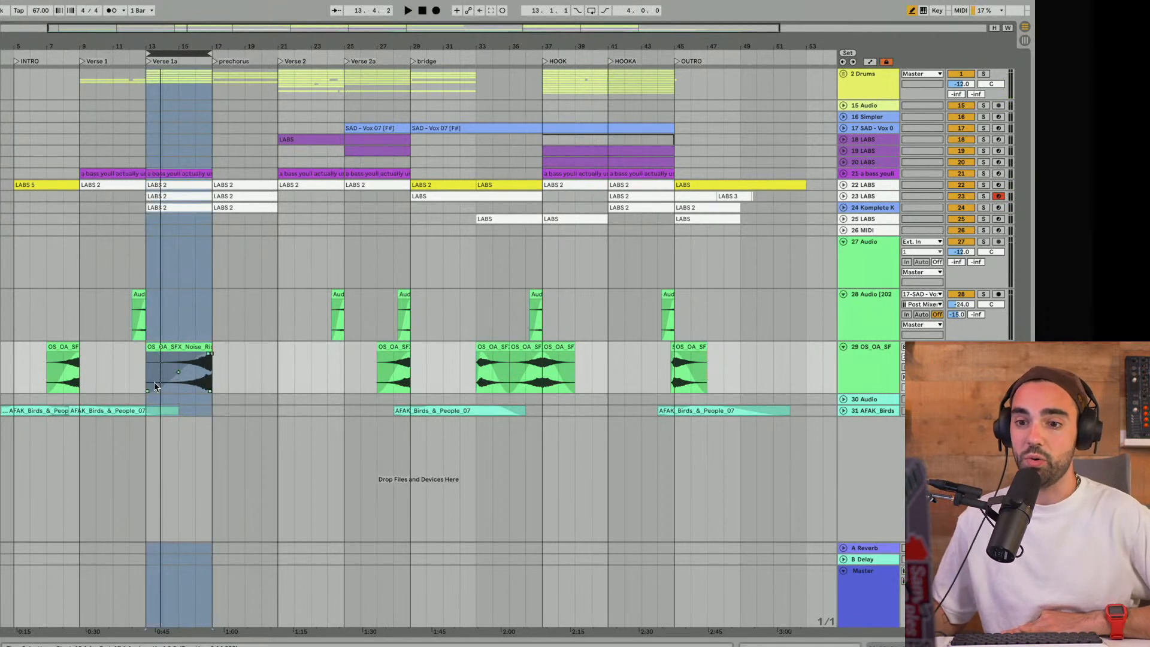
pyautogui.press('space')
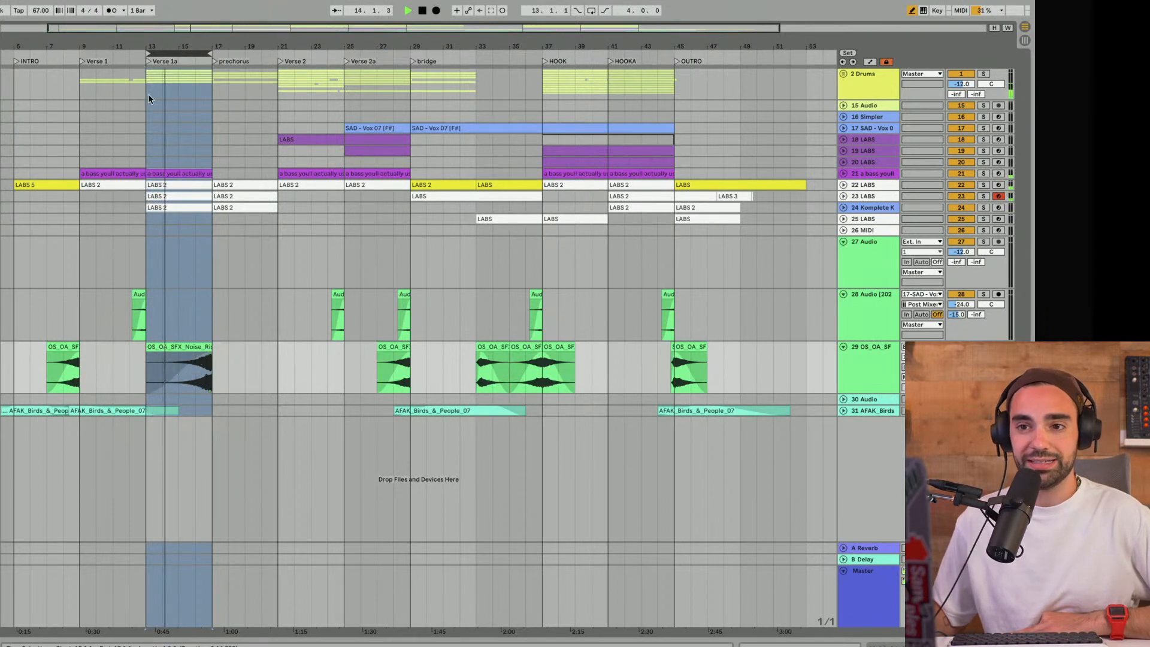
# - Move the 4-bar loop to the prechorus and on to bar 33, and play the transition into HOOK
pyautogui.moveTo(176, 53); pyautogui.dragTo(233, 54)
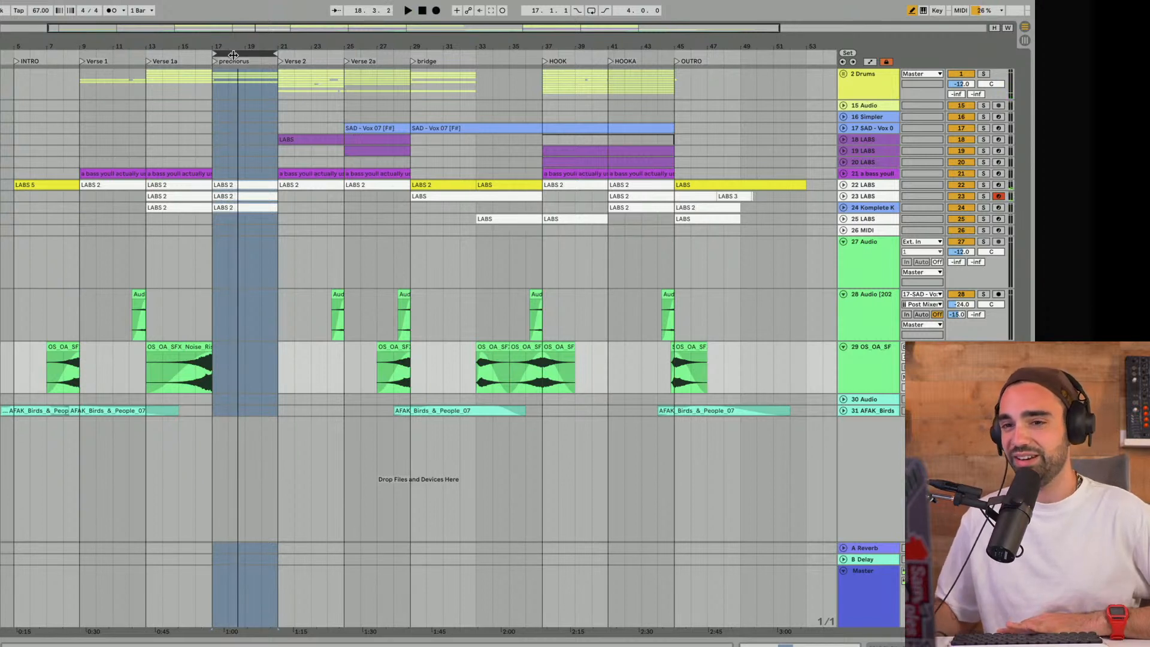
pyautogui.press('space')
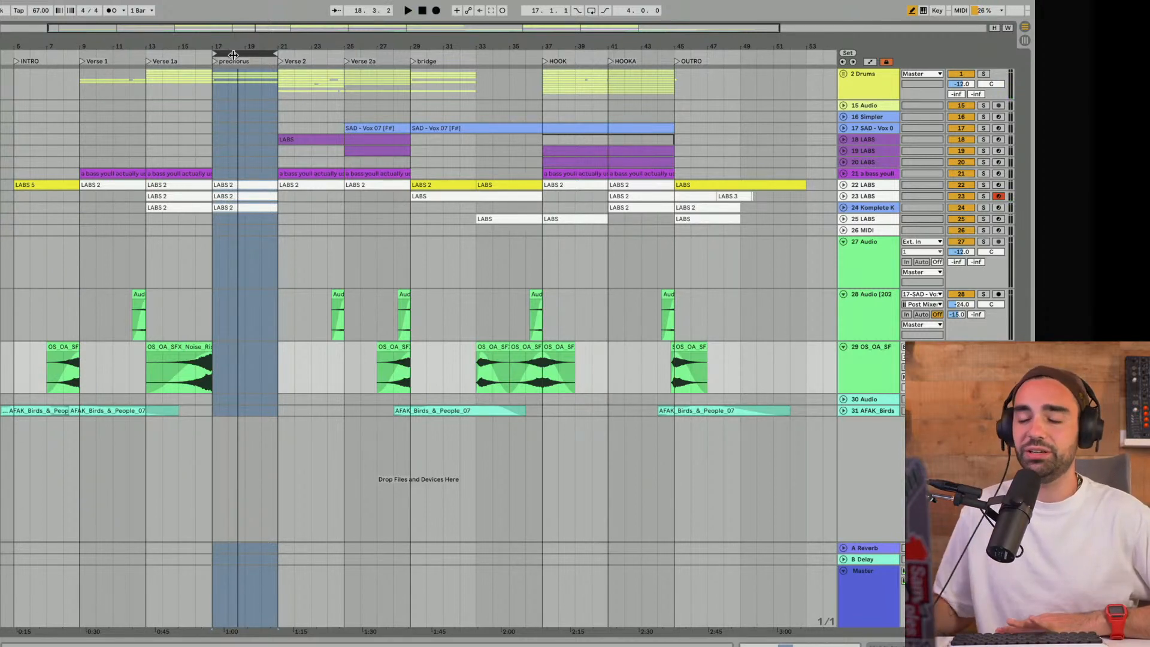
pyautogui.moveTo(234, 54); pyautogui.dragTo(512, 92)
pyautogui.press('space')
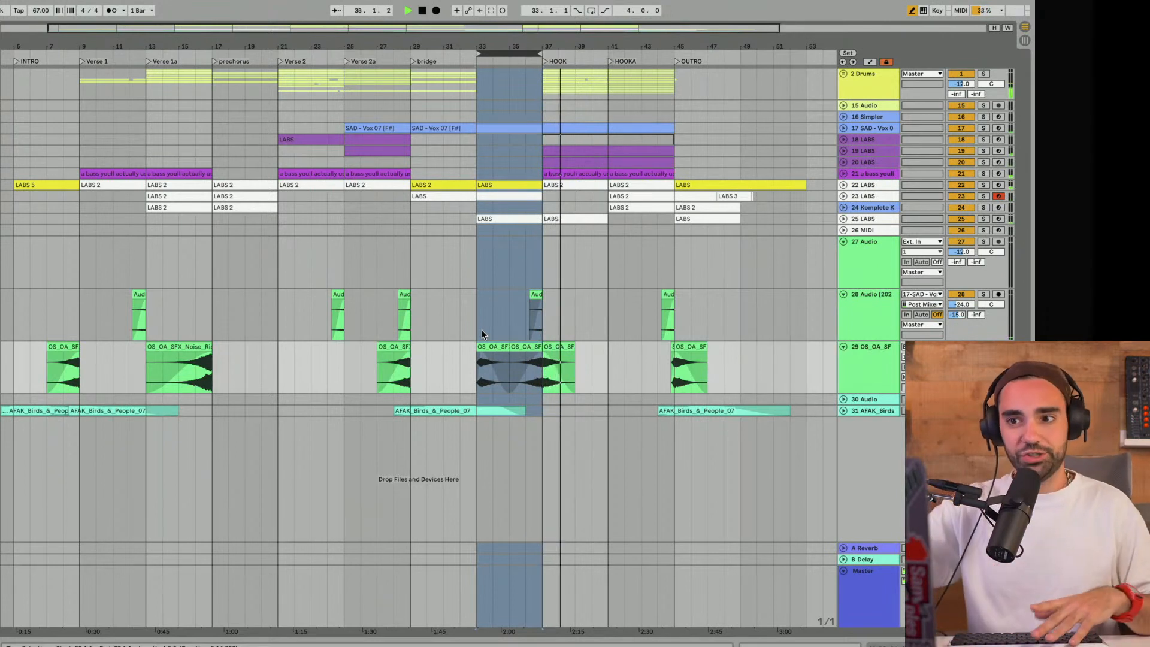
pyautogui.press('space')
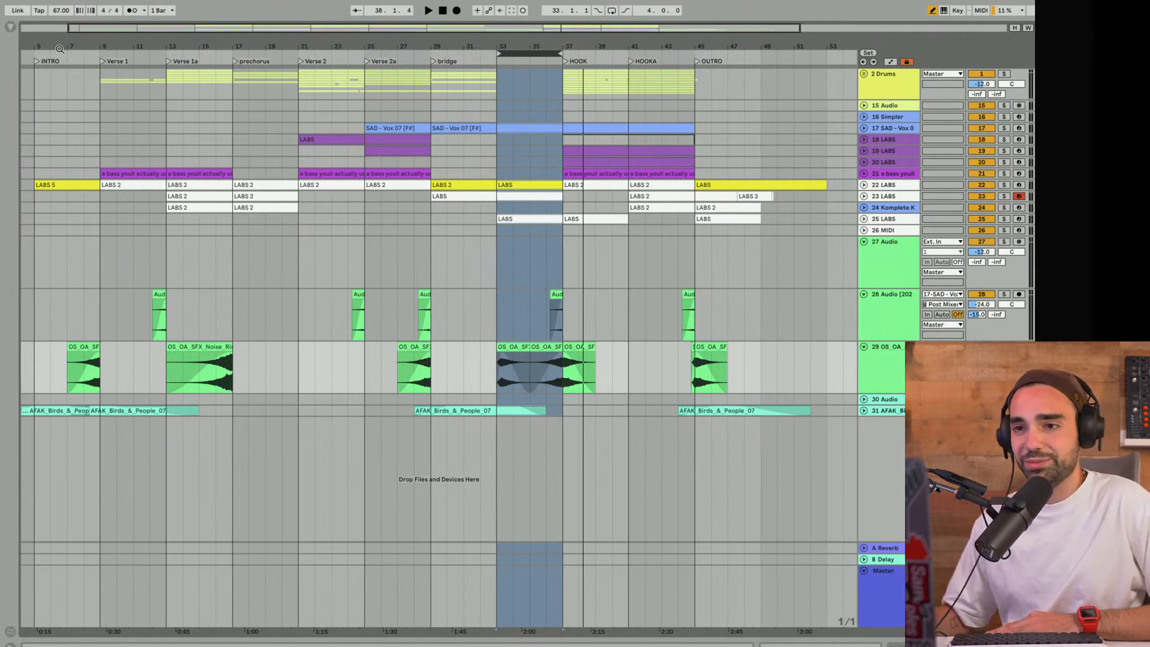
# - Fit the whole arrangement in view and open the Live Set's file commands for saving and exporting
pyautogui.moveTo(210, 51); pyautogui.dragTo(202, 36)
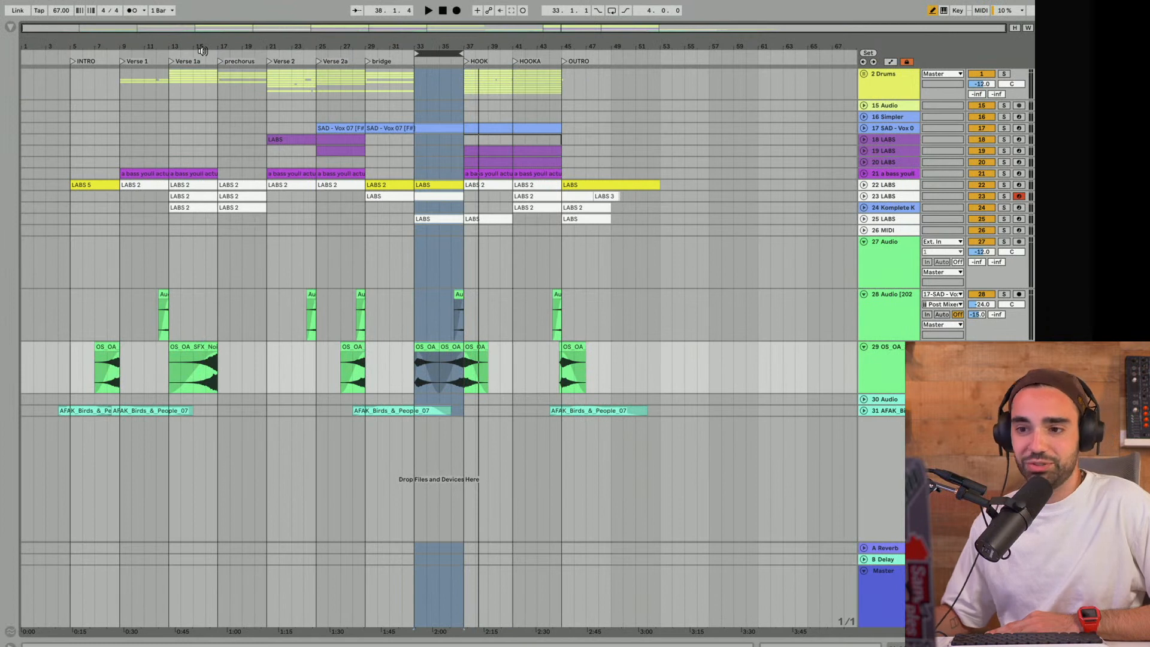
pyautogui.moveTo(56, 7)
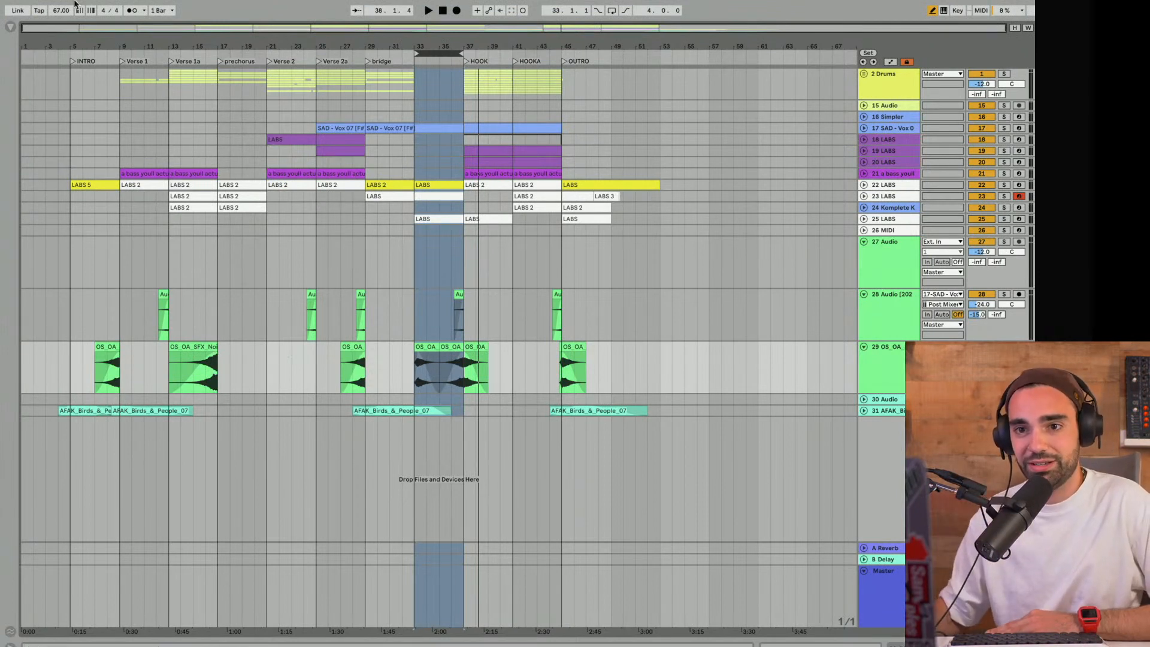
pyautogui.click(73, 7)
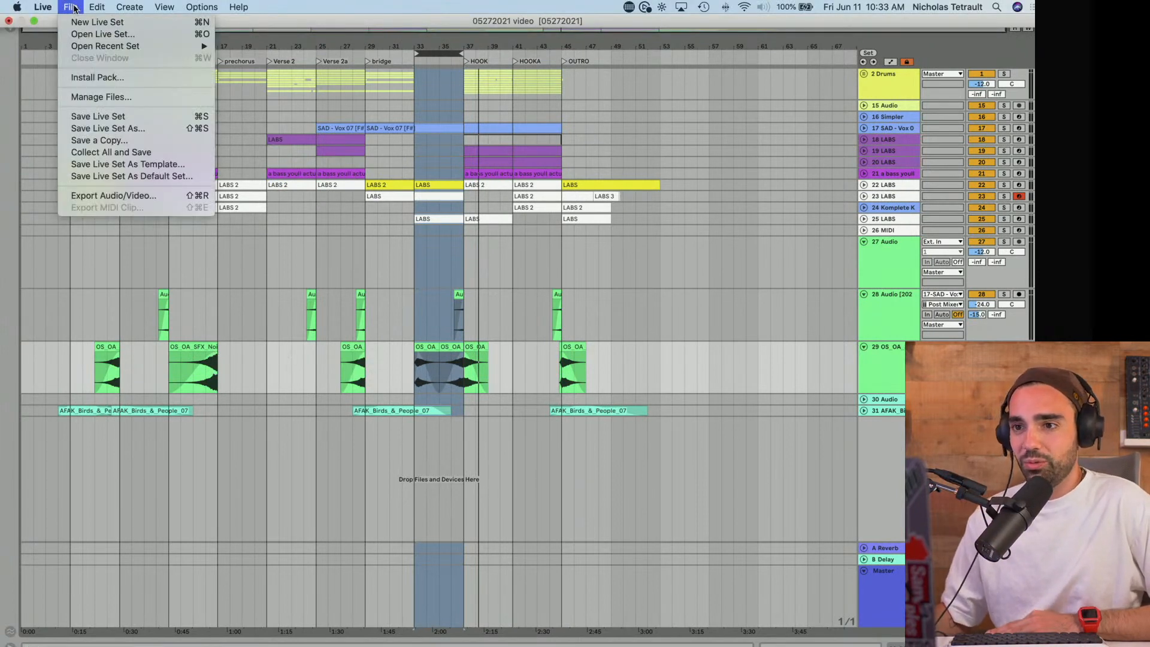
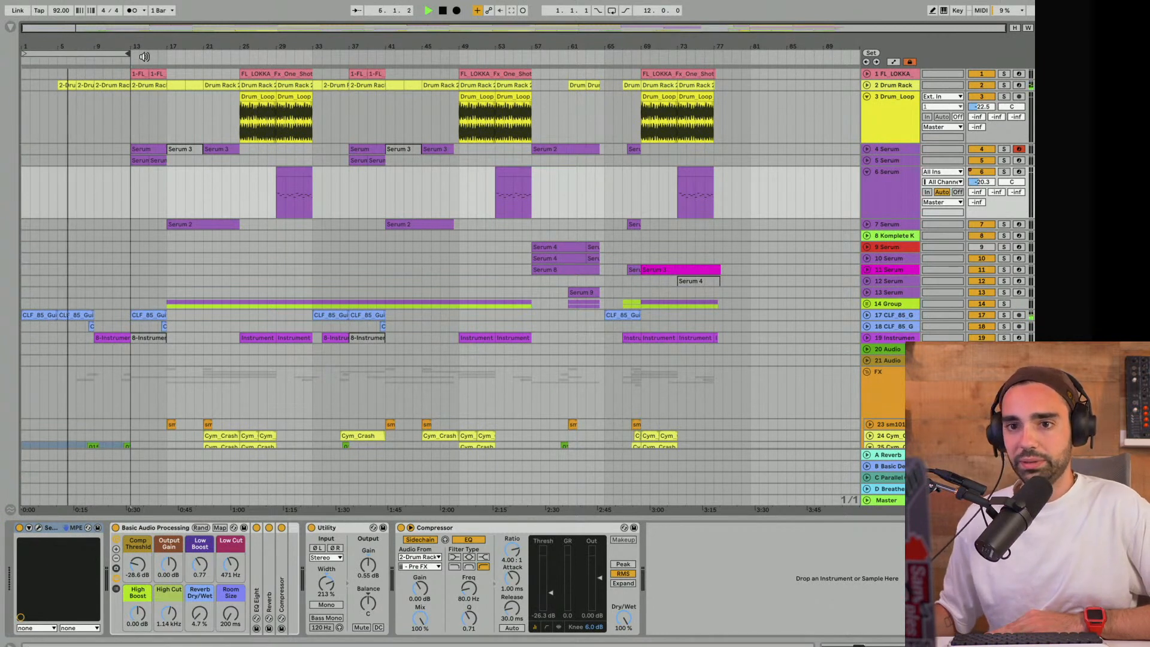
# - Narrow the loop to the four bars from bar 13 to 17, select that range across all tracks, and play it
pyautogui.moveTo(127, 54); pyautogui.dragTo(163, 54)
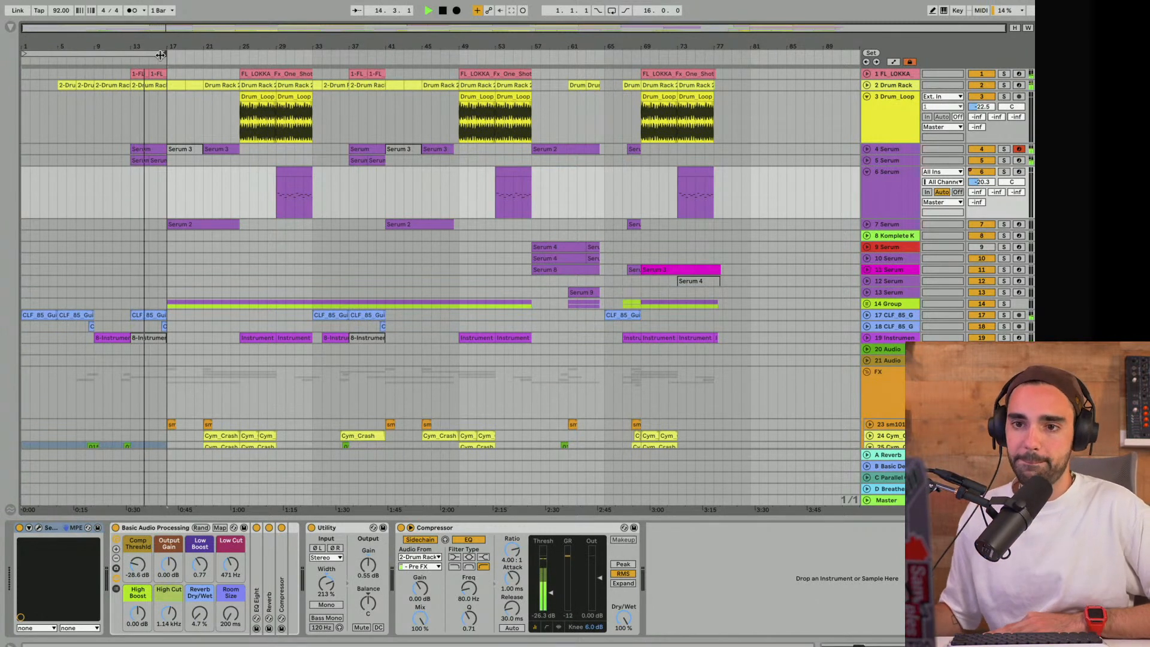
pyautogui.moveTo(23, 52); pyautogui.dragTo(133, 53)
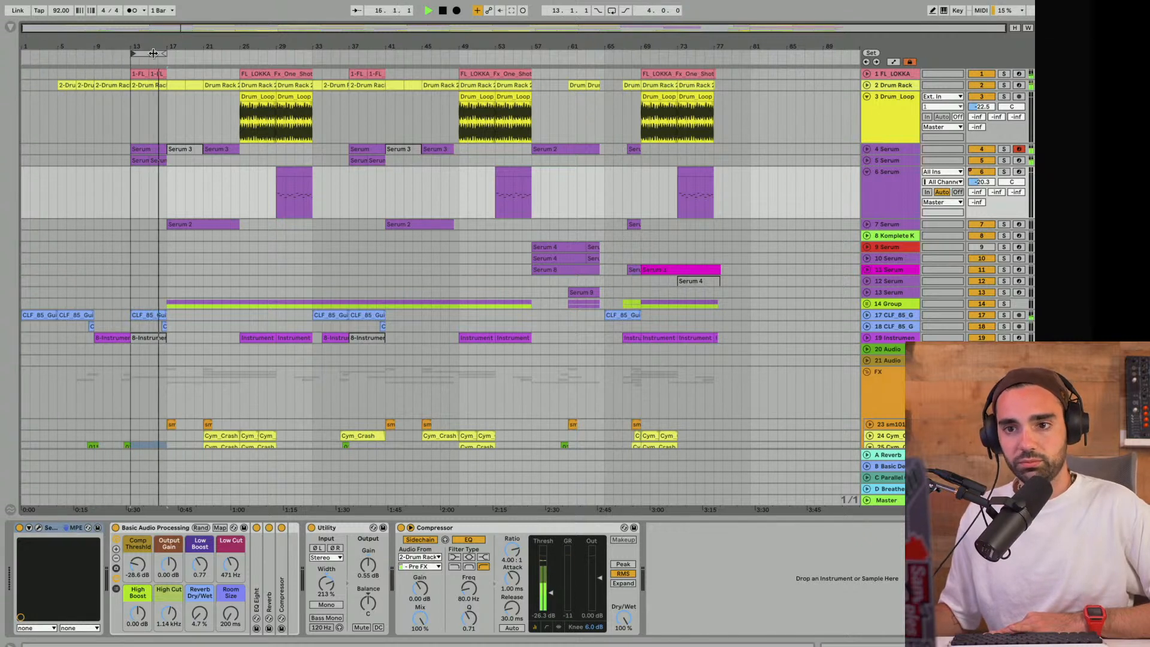
pyautogui.click(154, 54)
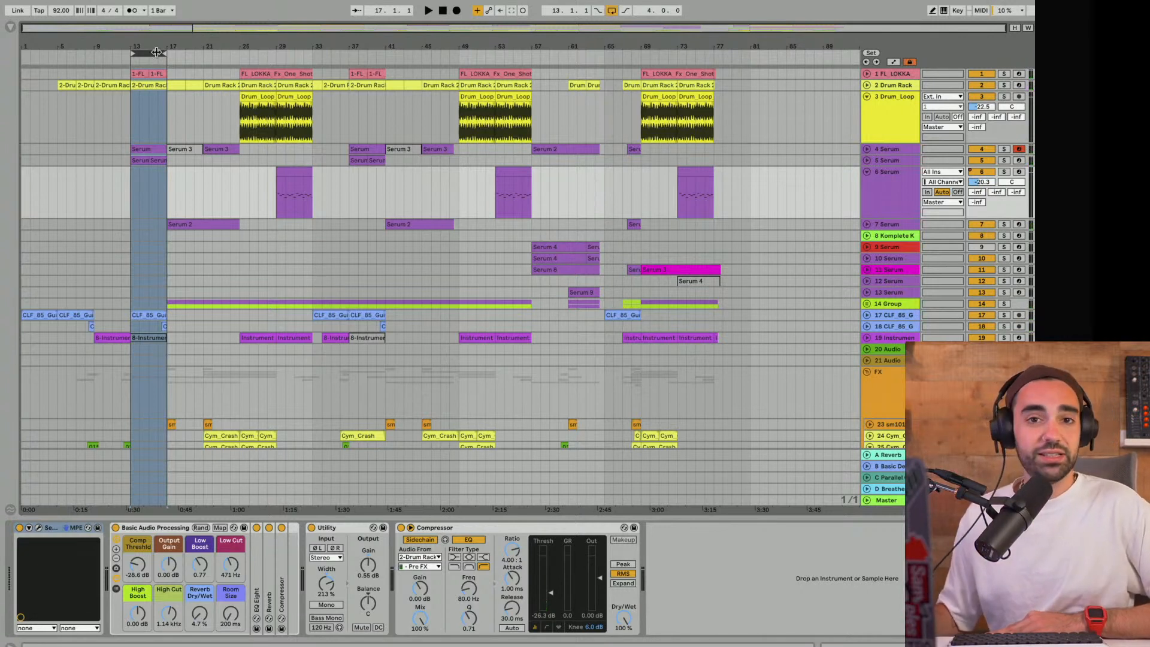
pyautogui.moveTo(155, 49); pyautogui.dragTo(226, 43)
pyautogui.press('space')
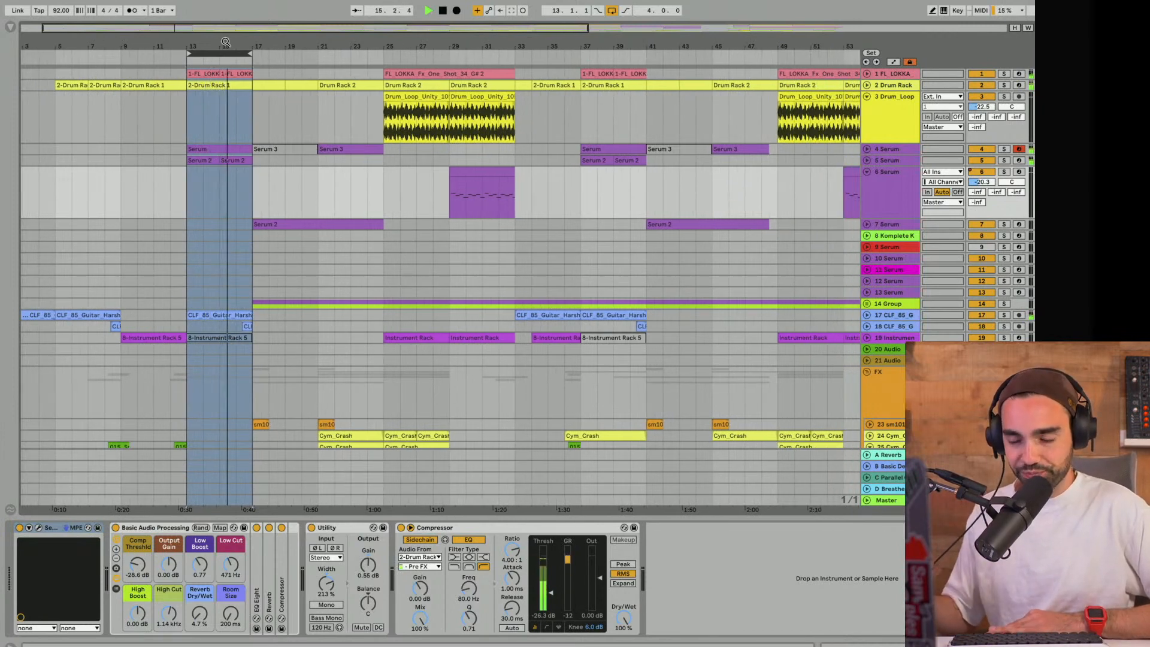
# - Extend the loop back to bar 1 so it spans 16 bars, and briefly play from bar 5
pyautogui.moveTo(225, 42); pyautogui.dragTo(13, 58)
pyautogui.press('space')
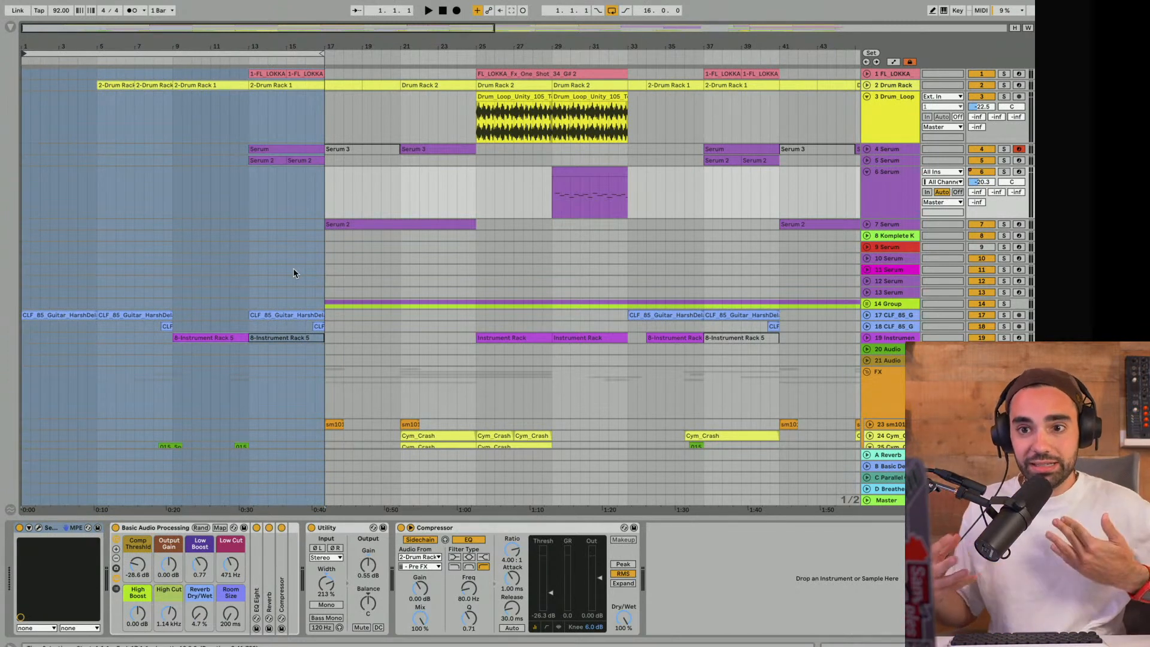
pyautogui.click(84, 61)
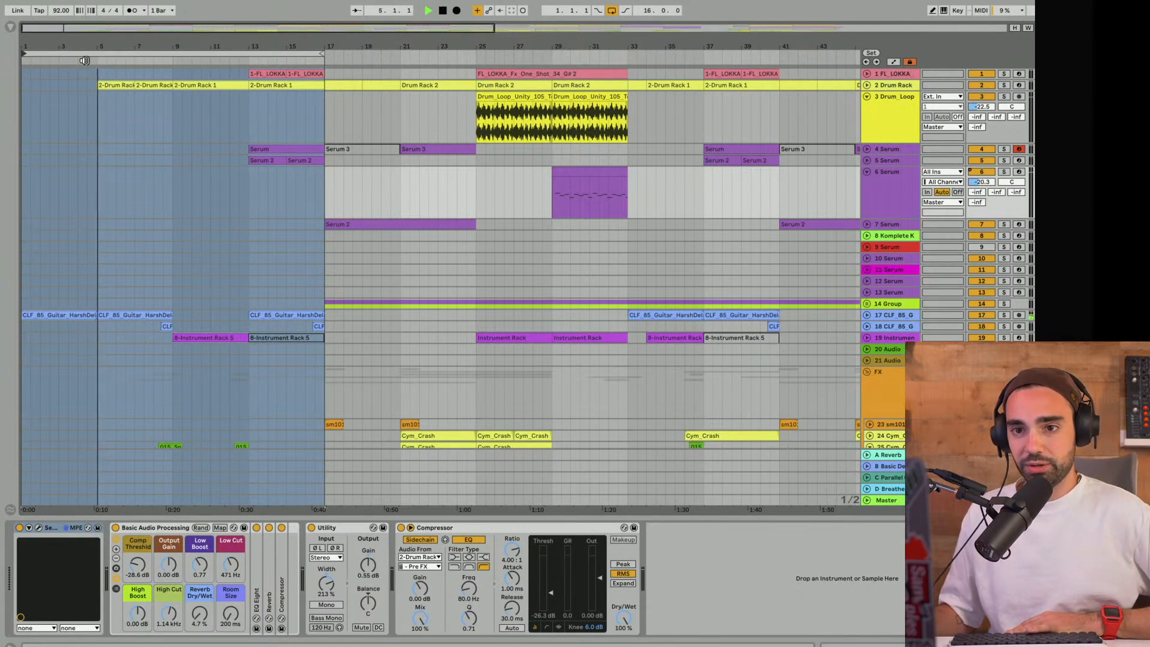
pyautogui.press('space')
# - Add a locator at bar 1 and name it INTRO
pyautogui.click(22, 59)
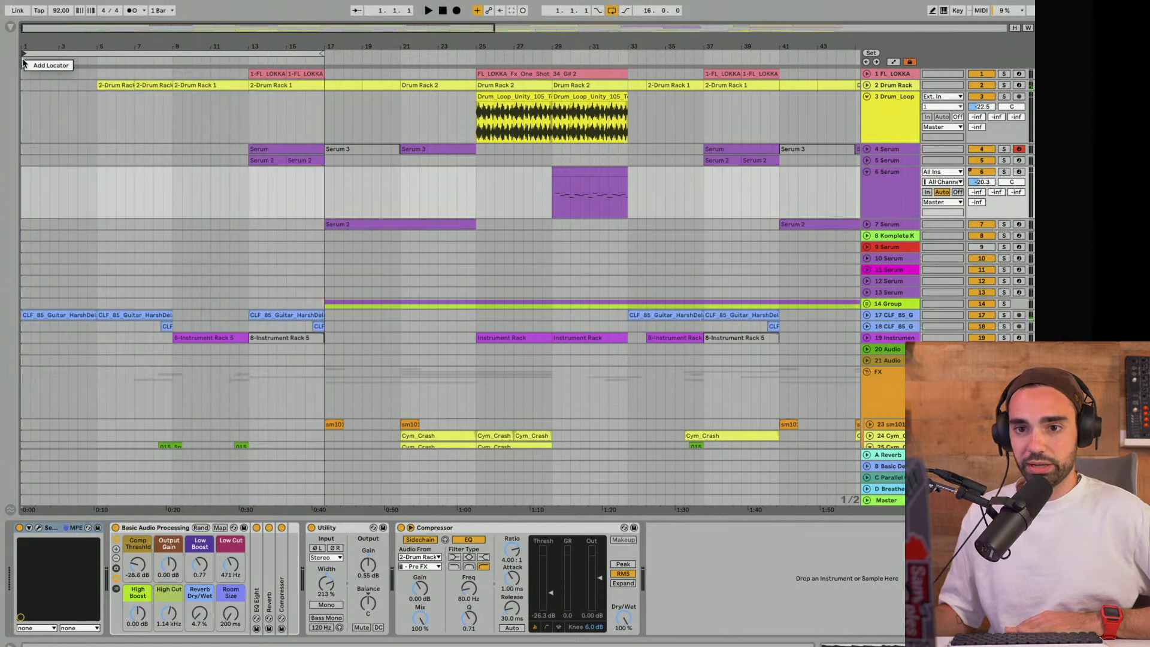
pyautogui.click(35, 64)
pyautogui.press('super+r')
pyautogui.write('INTR')
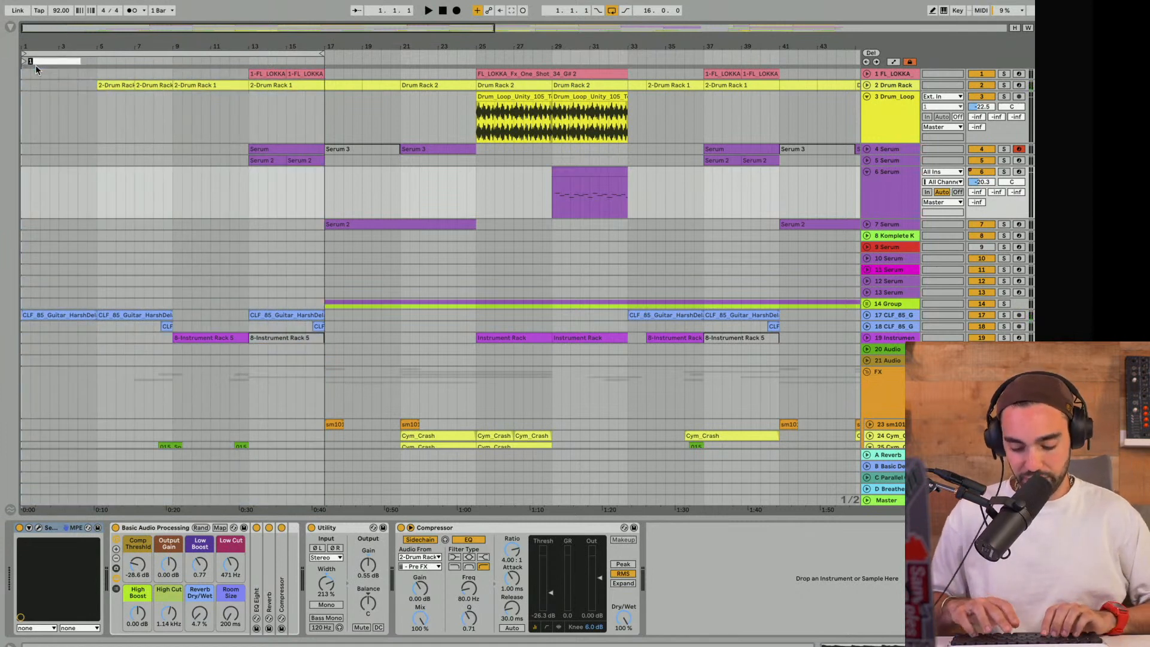
pyautogui.write('O')
pyautogui.press('Return')
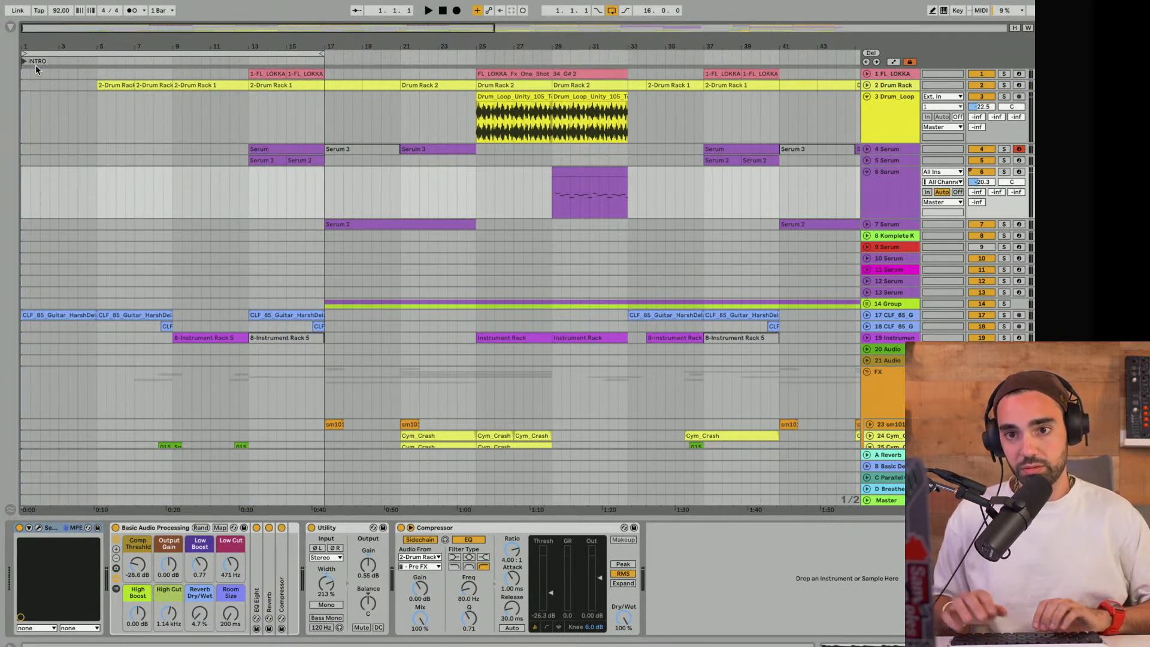
# - Add a locator at bar 5 and name it INTROa
pyautogui.rightClick(95, 64)
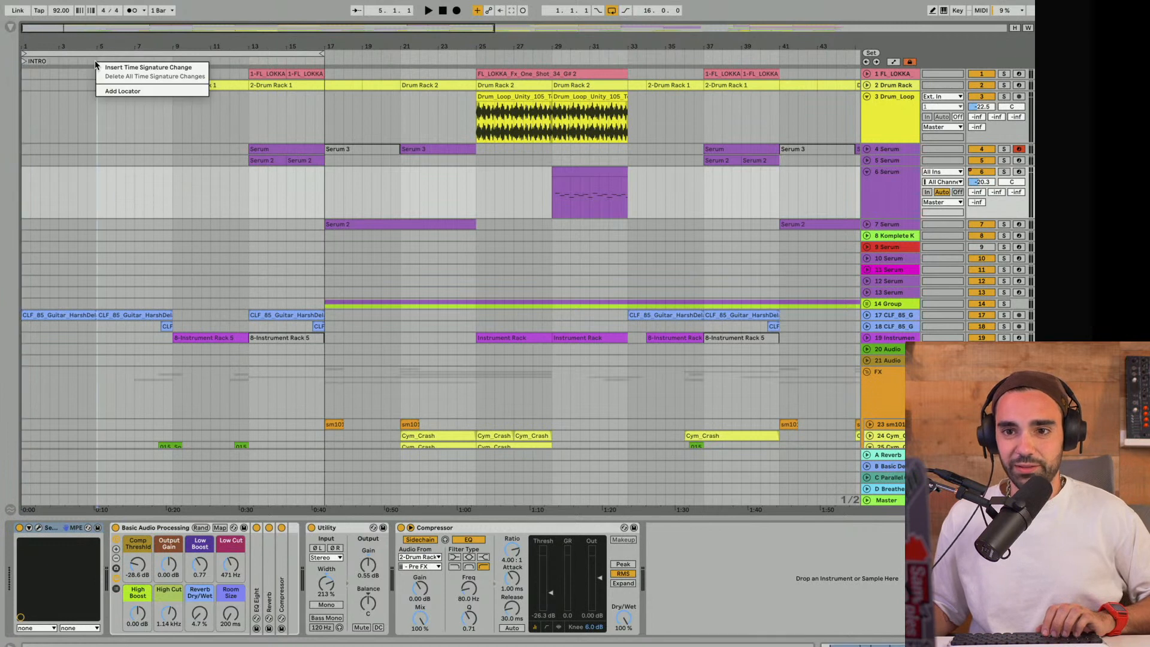
pyautogui.click(112, 93)
pyautogui.press('super+r')
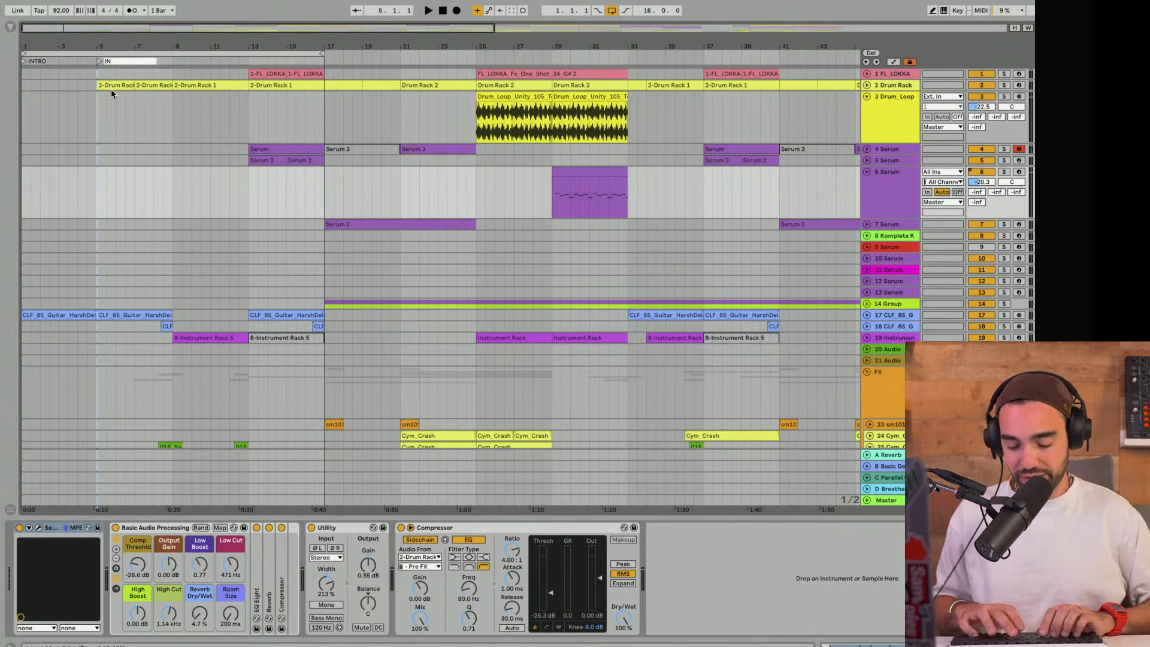
pyautogui.write('INTROa')
pyautogui.press('Return')
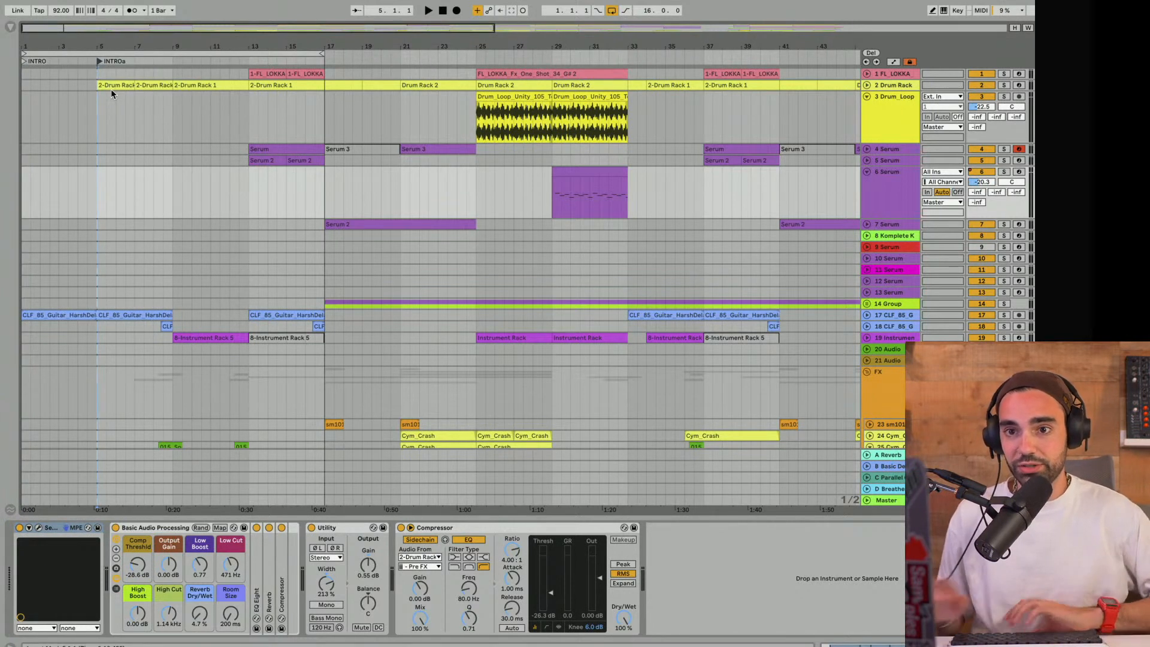
# - Audition the INTRO from bar 1, and play on from the INTROa locator at bar 5
pyautogui.press('space')
pyautogui.press('space')
pyautogui.click(443, 10)
pyautogui.press('space')
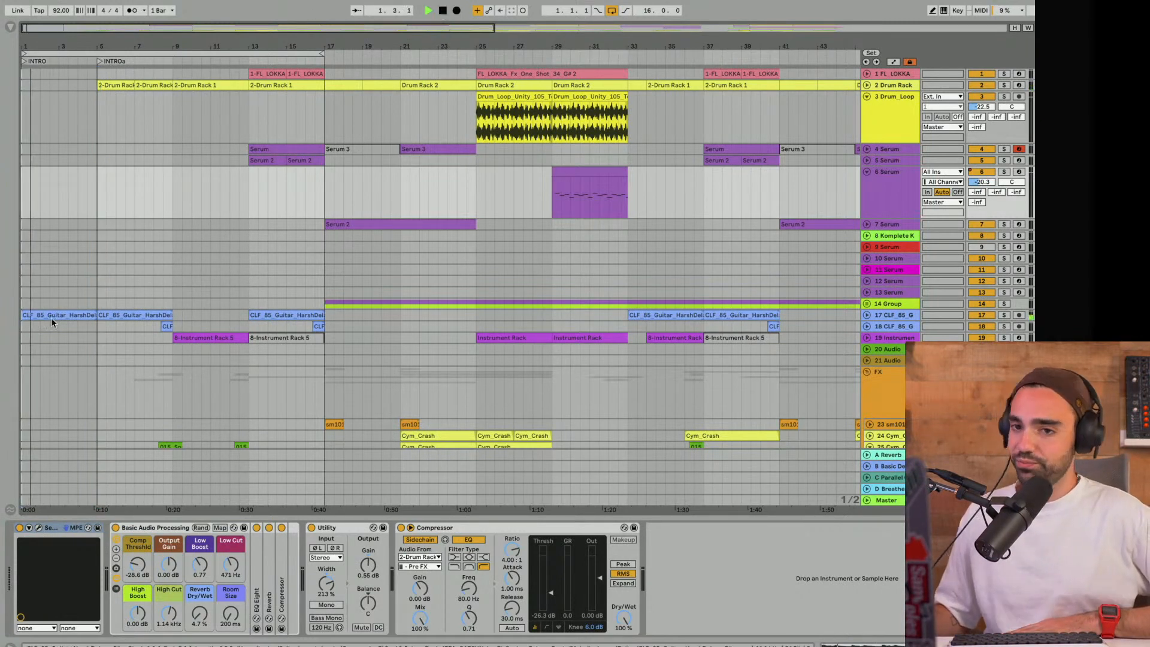
pyautogui.scroll(-5, 51, 318)
pyautogui.scroll(5, 51, 317)
pyautogui.press('space')
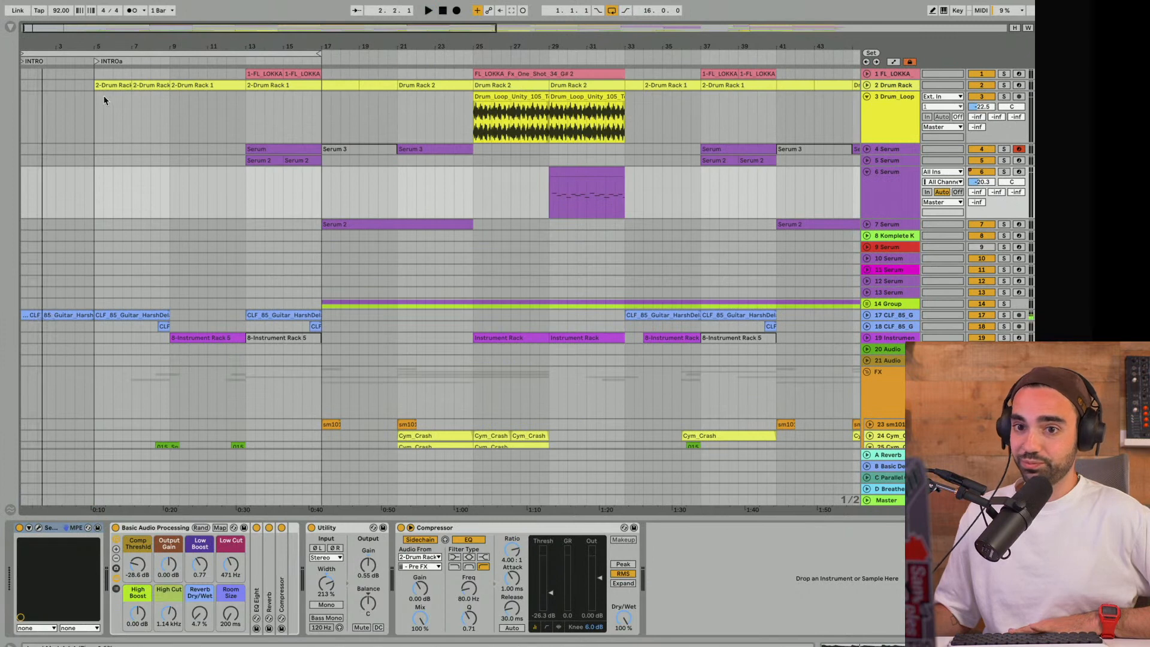
pyautogui.click(95, 61)
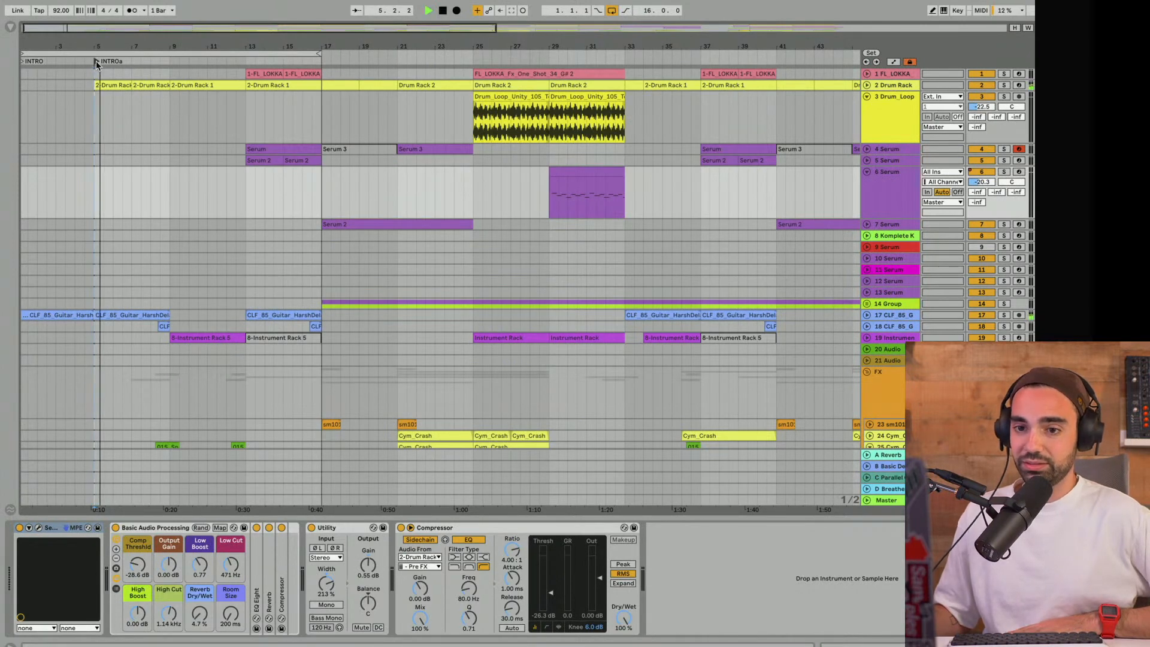
# - Recolor the FX group track green
pyautogui.scroll(-3, 157, 166)
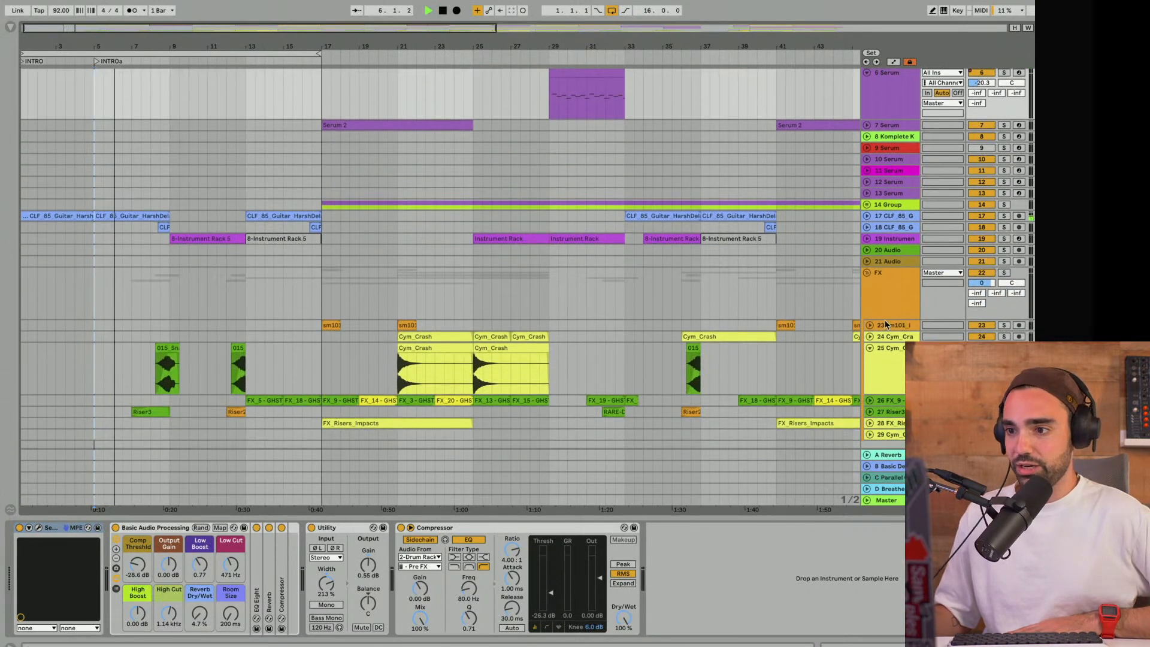
pyautogui.click(888, 299)
pyautogui.rightClick(890, 297)
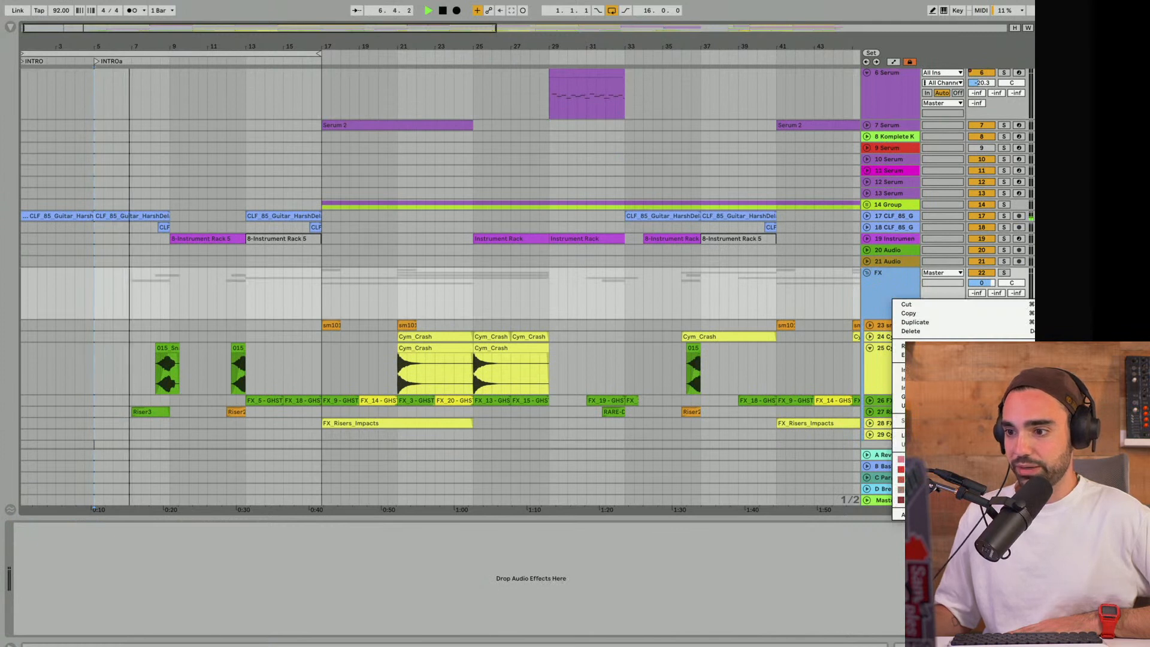
pyautogui.click(963, 470)
pyautogui.rightClick(890, 306)
pyautogui.click(953, 477)
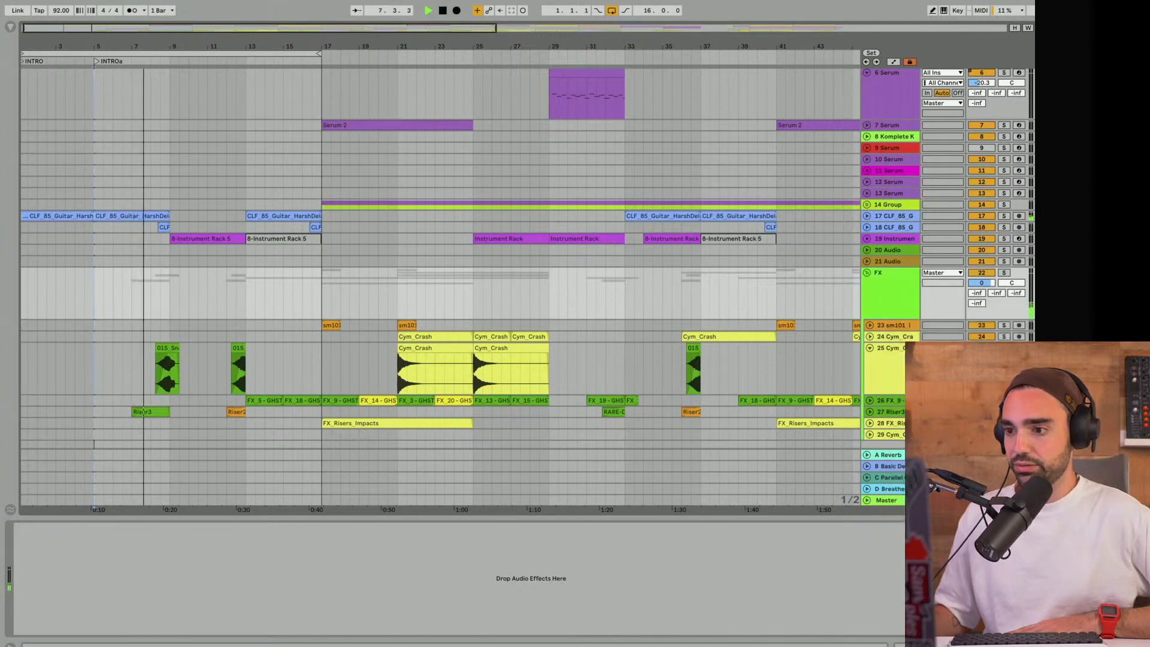
pyautogui.press('super+z')
pyautogui.press('super+z')
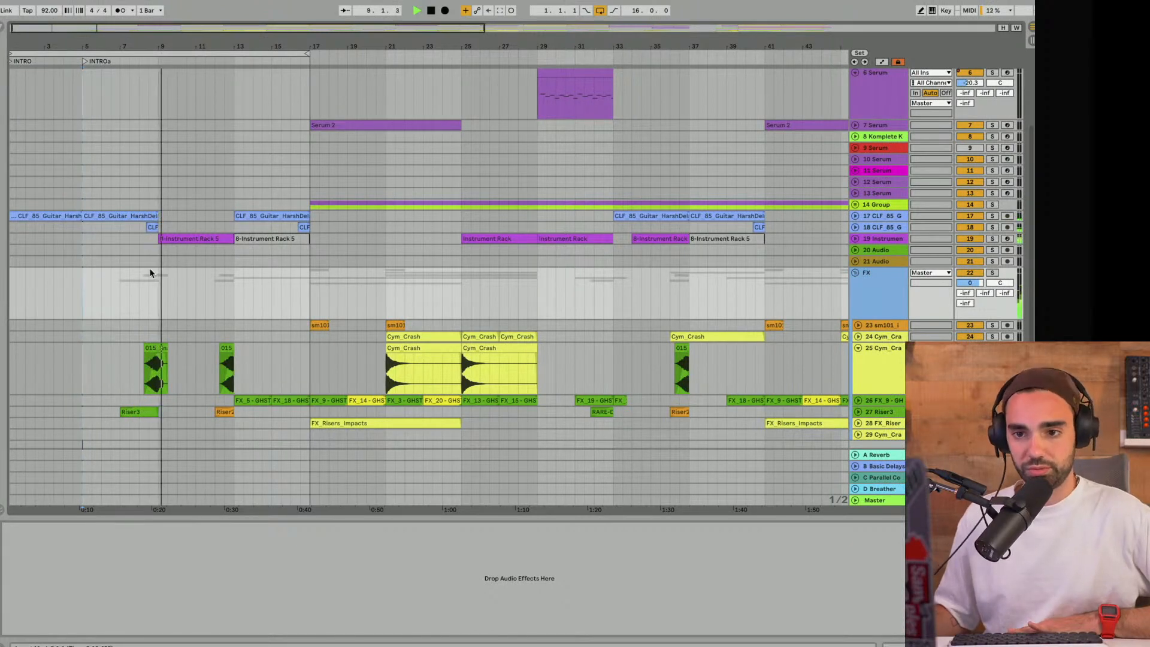
# - Move the loop start to bar 9 and add a locator named VERSE1 there
pyautogui.scroll(5, 150, 272)
pyautogui.scroll(-1, 149, 272)
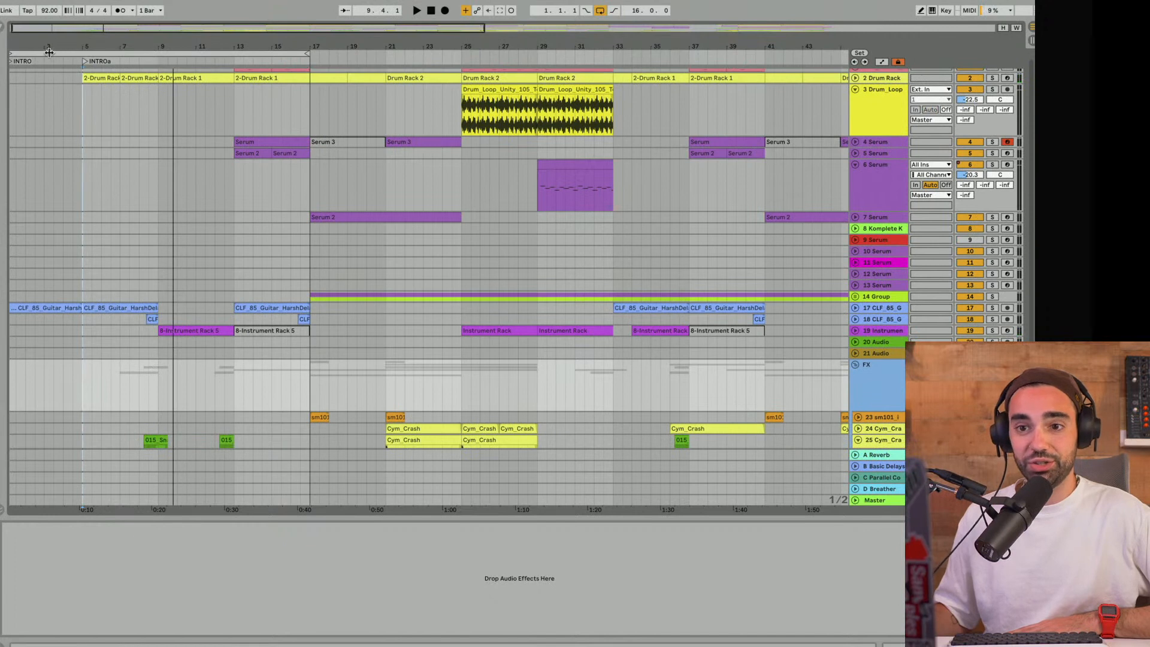
pyautogui.moveTo(15, 52); pyautogui.dragTo(160, 53)
pyautogui.rightClick(161, 63)
pyautogui.click(192, 90)
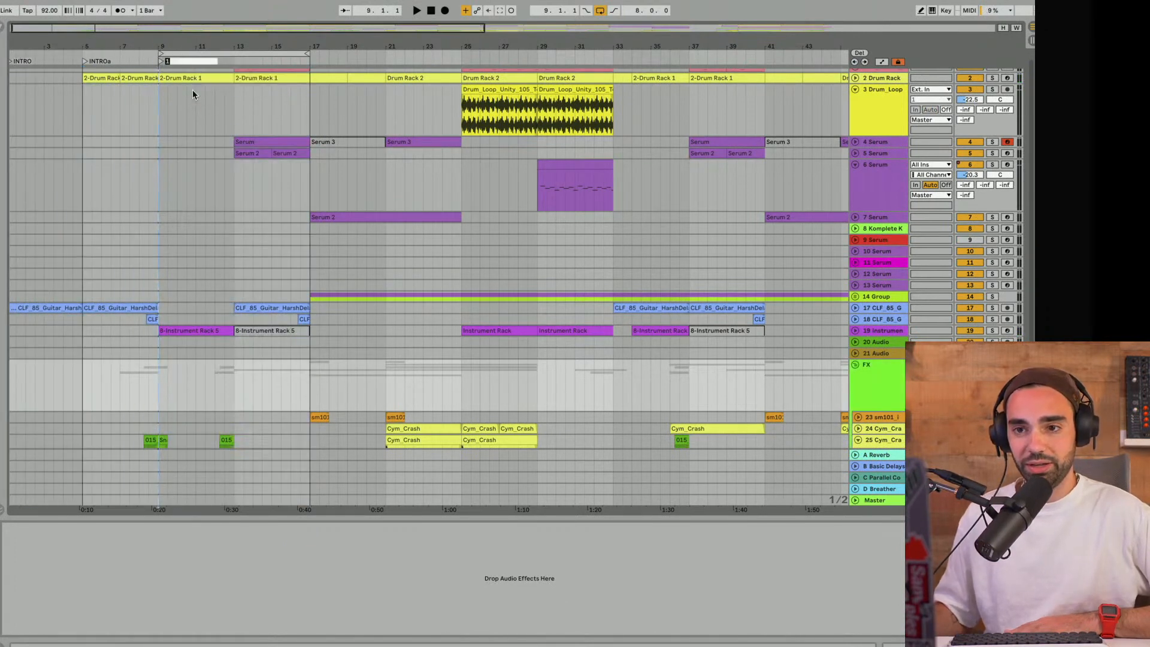
pyautogui.write('VERSE')
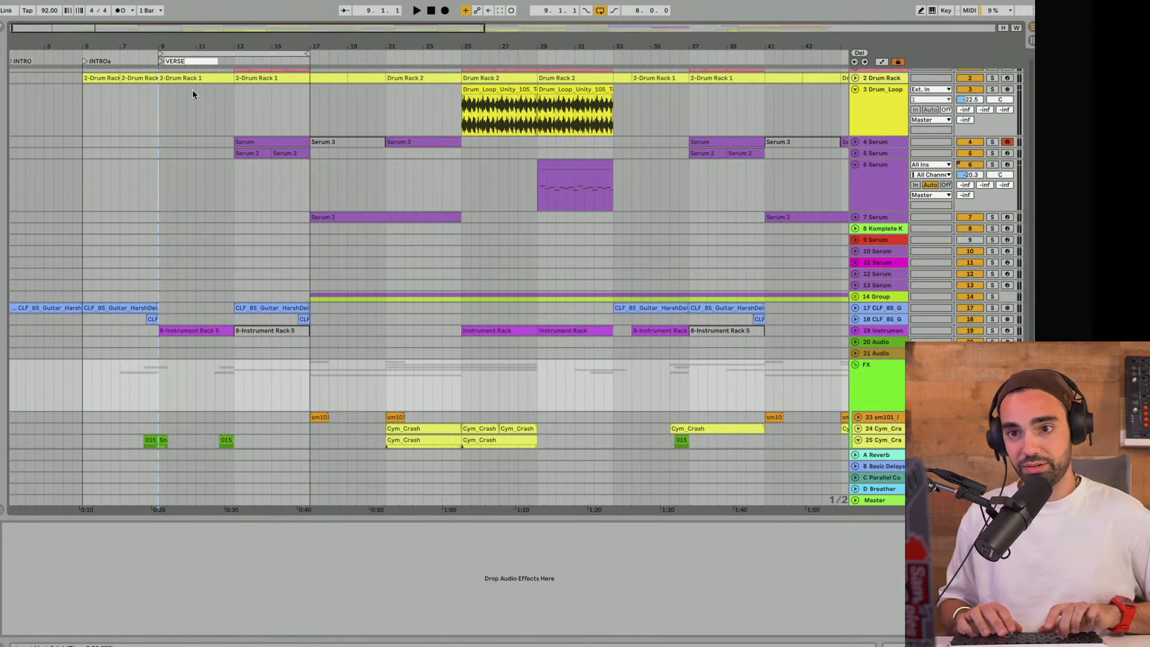
# - Add a locator at bar 13 and name it VERSE1a
pyautogui.rightClick(232, 62)
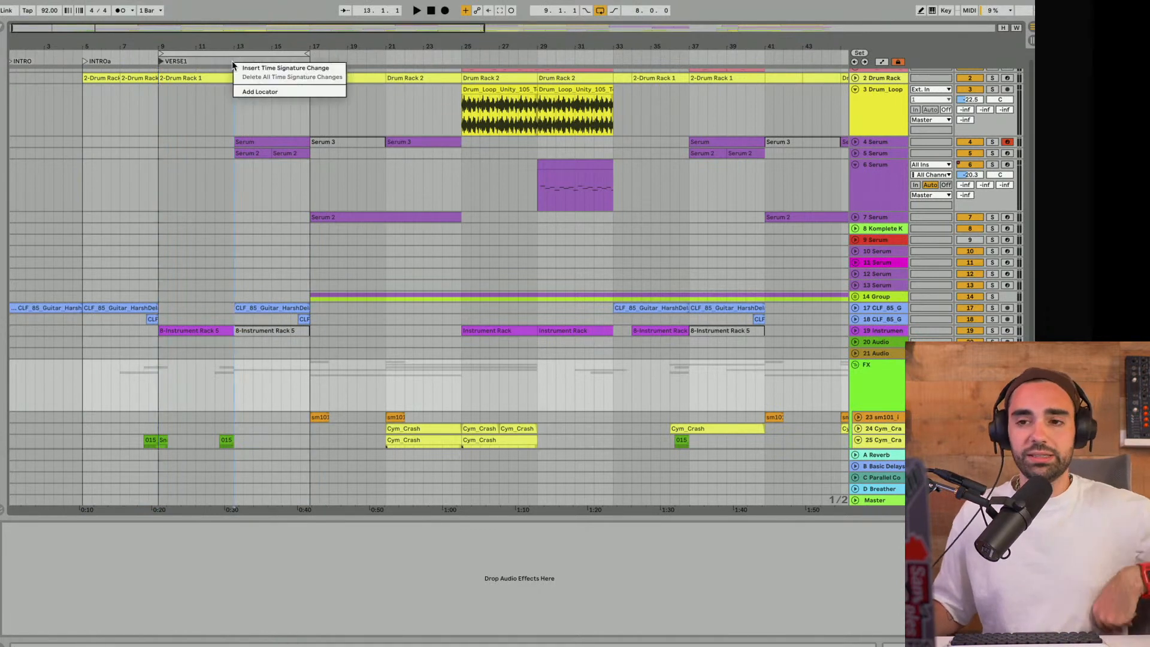
pyautogui.click(249, 91)
pyautogui.write('V')
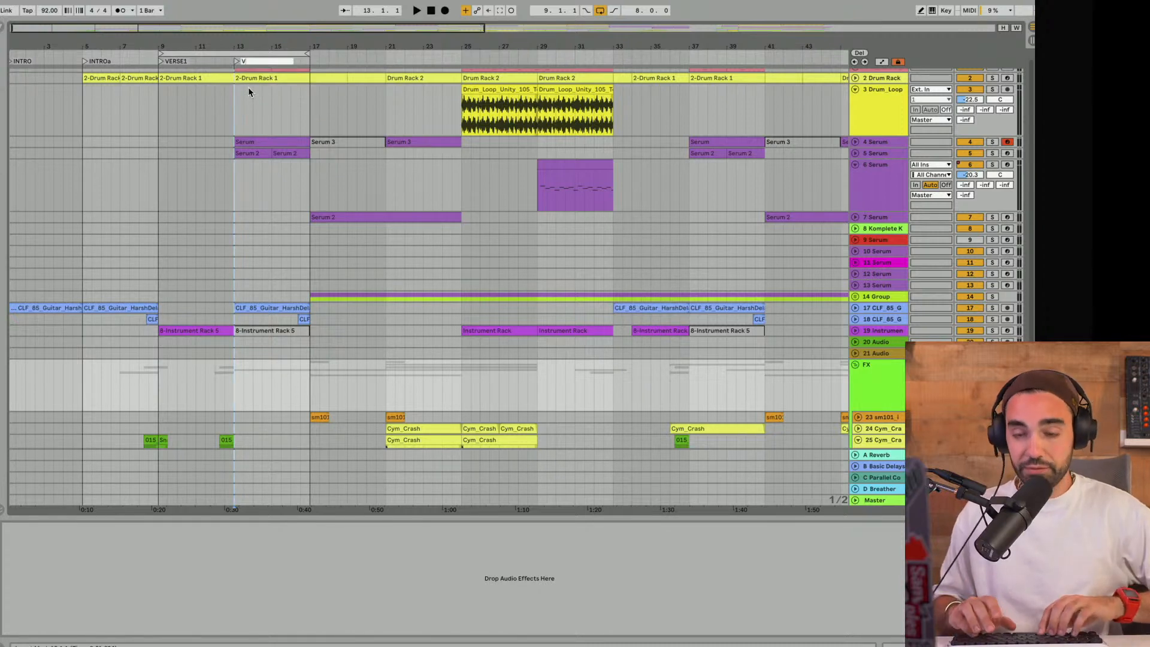
pyautogui.write('ERSE1a')
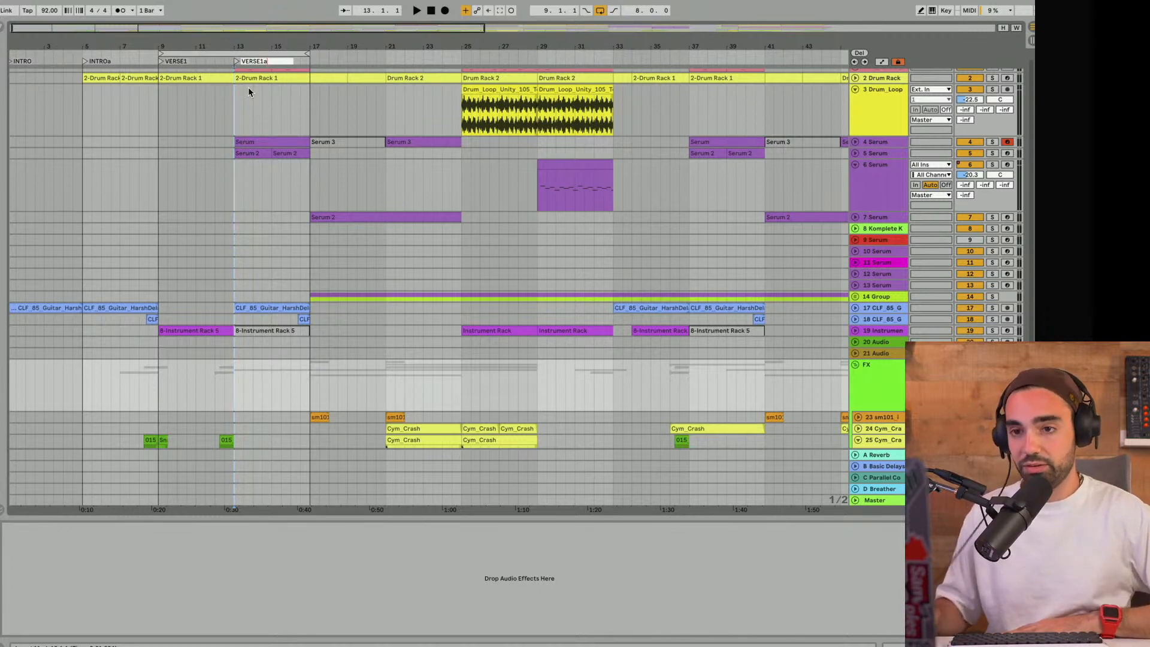
pyautogui.click(254, 111)
# - Unfold the Drum Rack track and set a 4-bar loop over VERSE1 starting at bar 9
pyautogui.scroll(1, 258, 172)
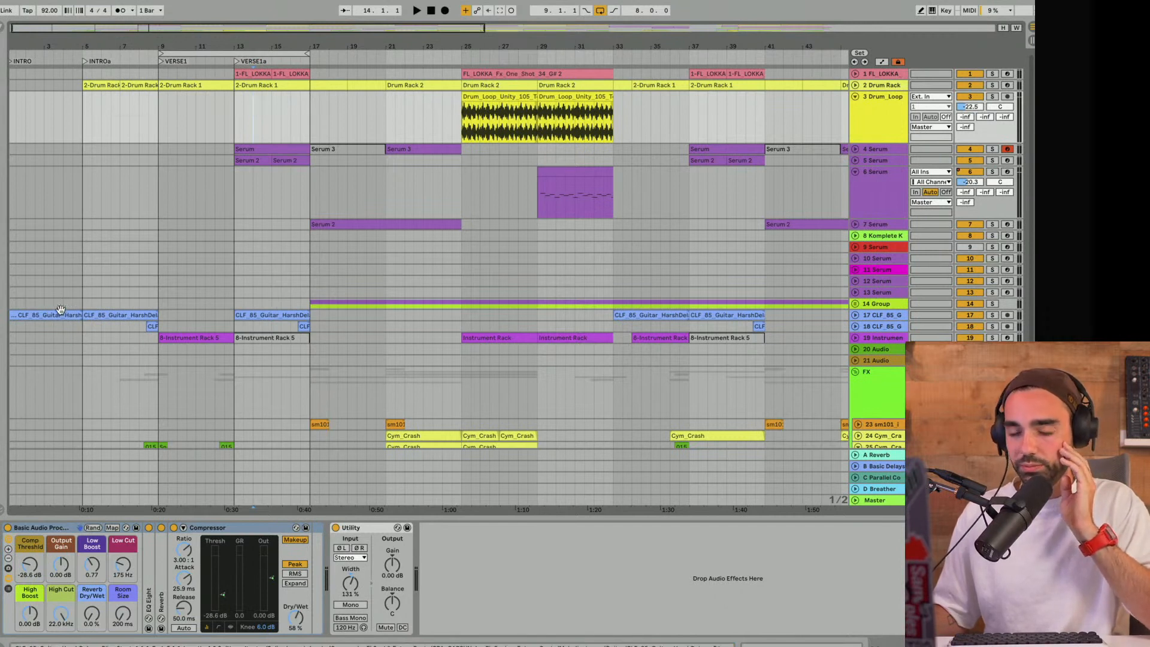
pyautogui.click(855, 86)
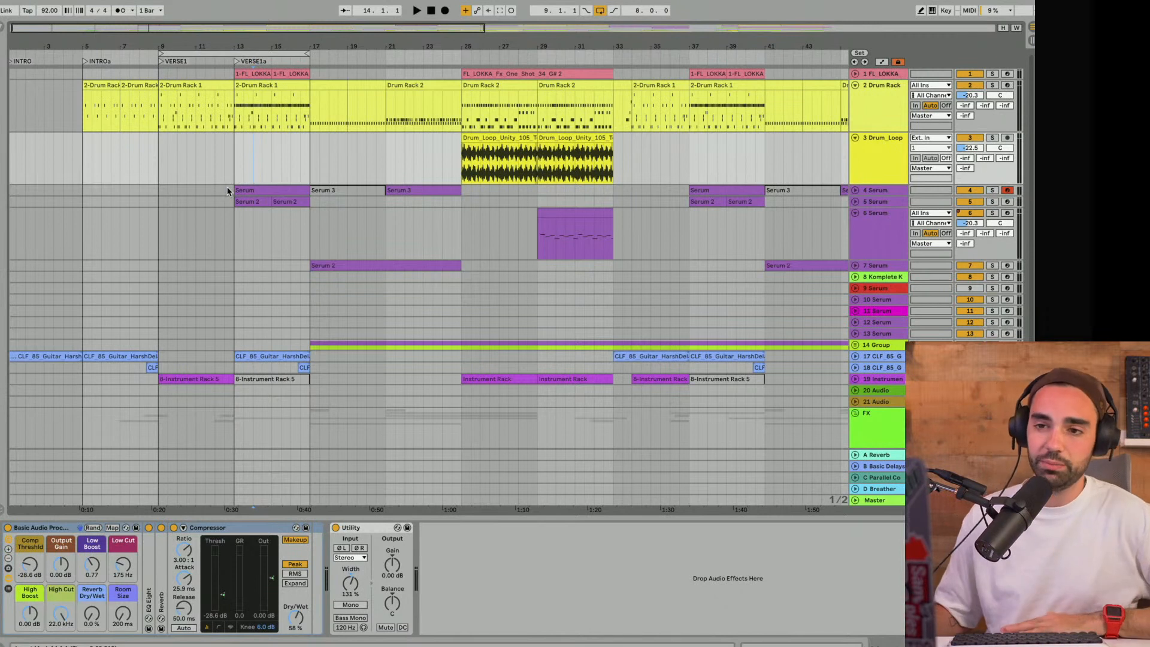
pyautogui.moveTo(159, 53); pyautogui.dragTo(235, 52)
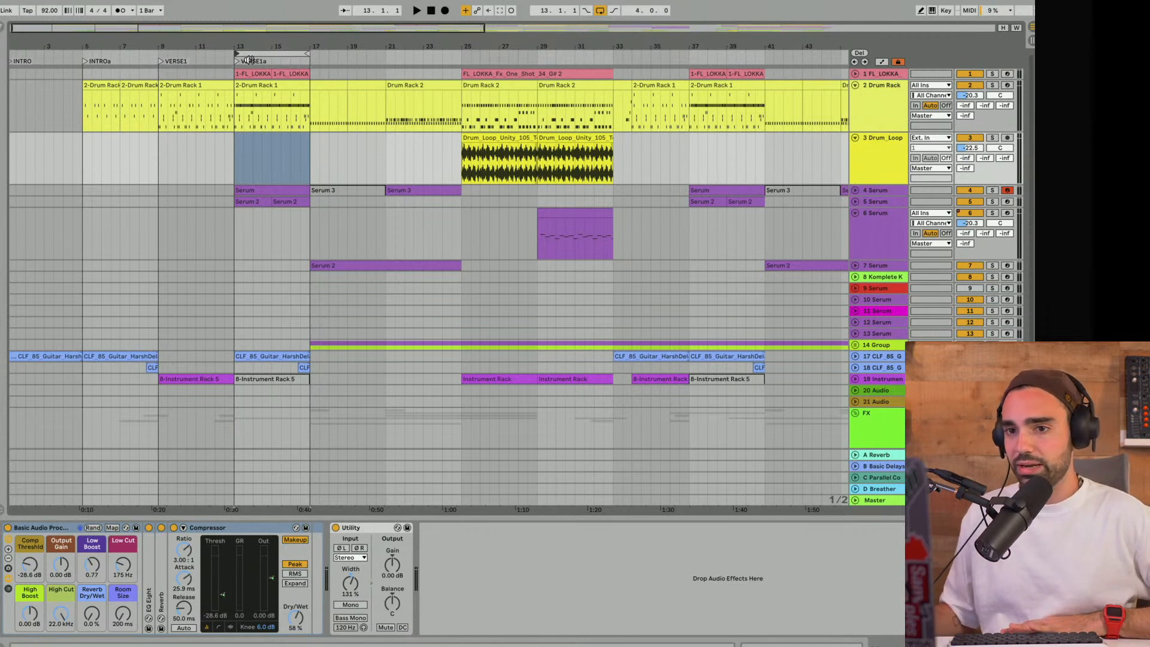
pyautogui.moveTo(255, 53); pyautogui.dragTo(209, 52)
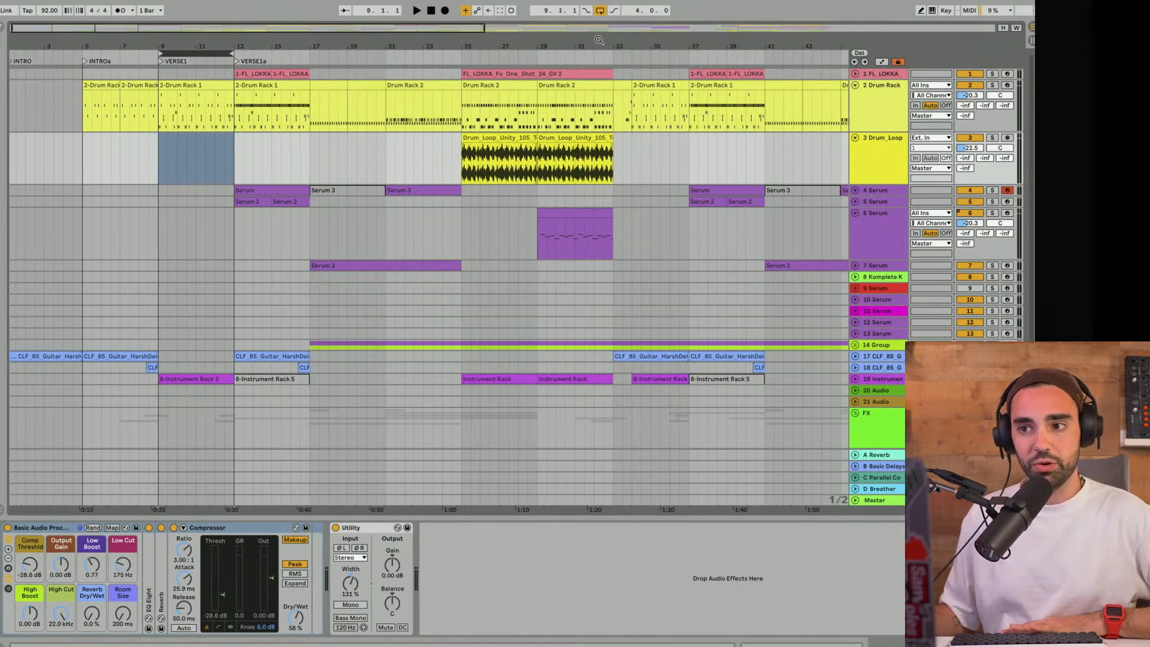
# - Play the Drum Rack track soloed and open its bar 5 clip in an enlarged note editor
pyautogui.press('space')
pyautogui.click(992, 85)
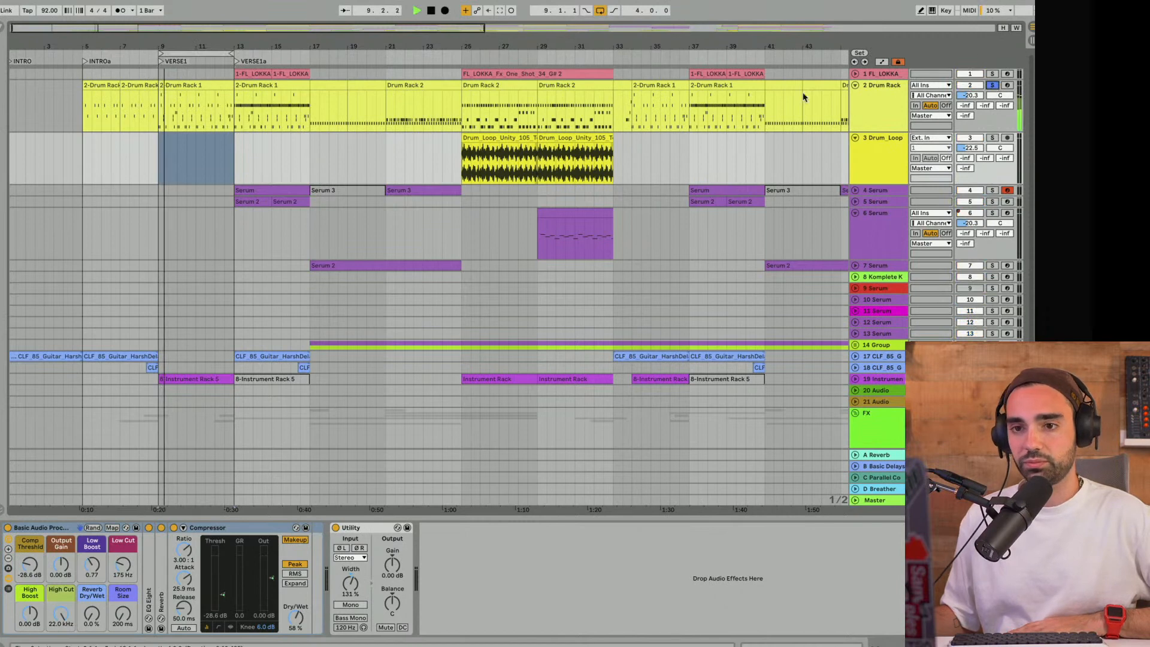
pyautogui.click(102, 85)
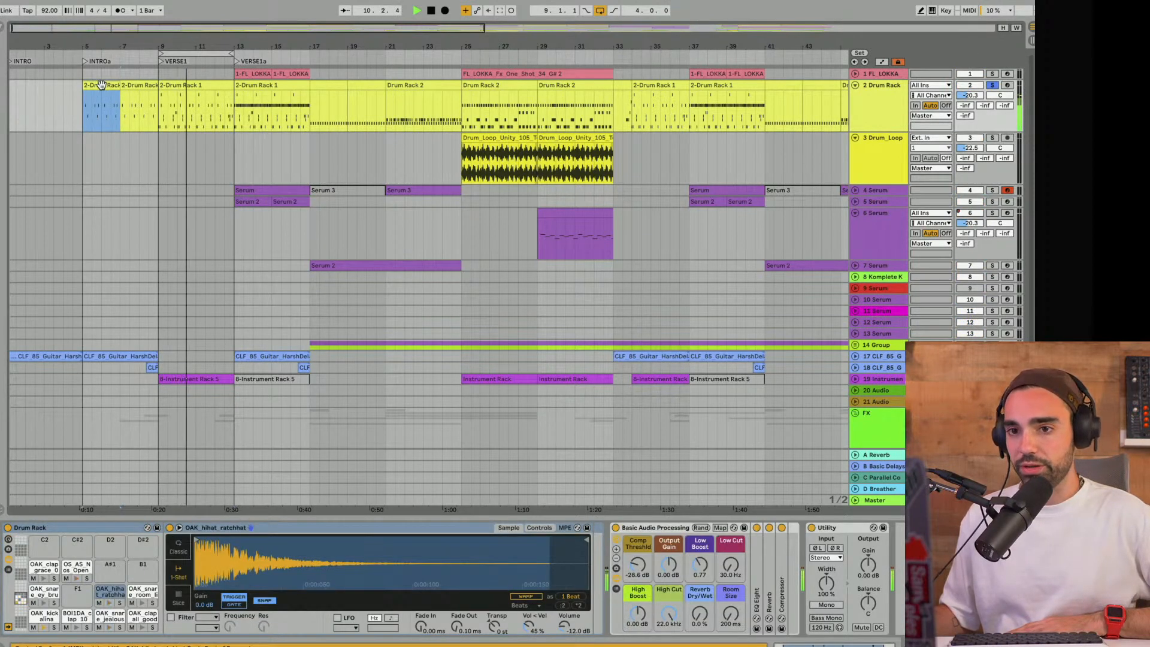
pyautogui.doubleClick(102, 85)
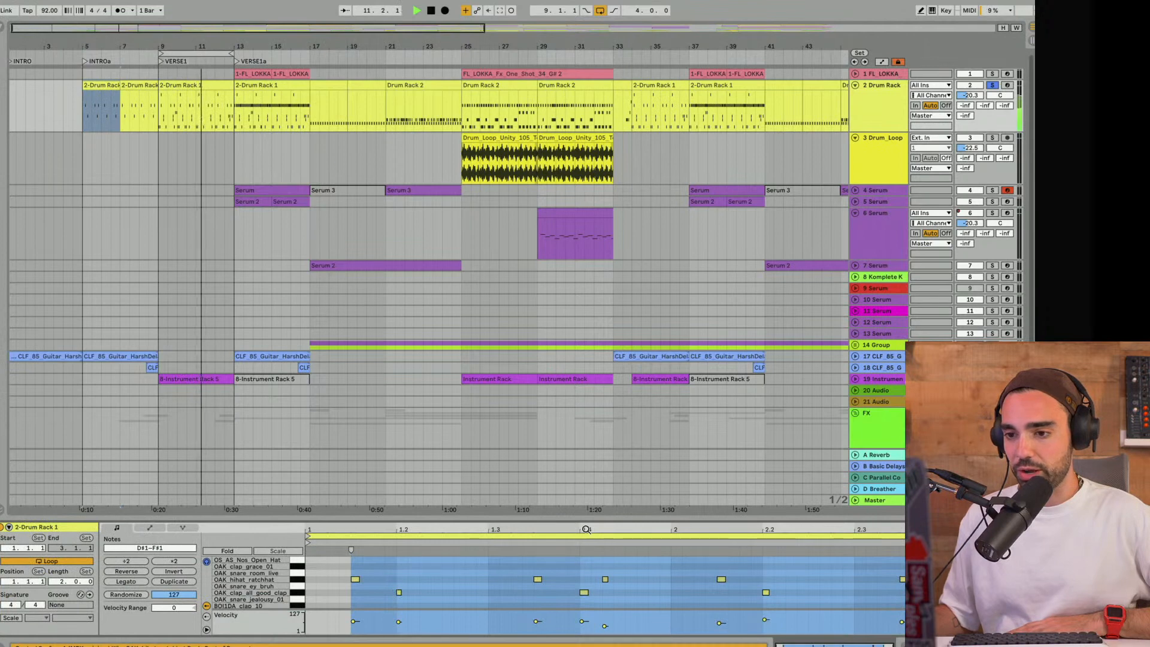
pyautogui.moveTo(582, 519); pyautogui.dragTo(567, 394)
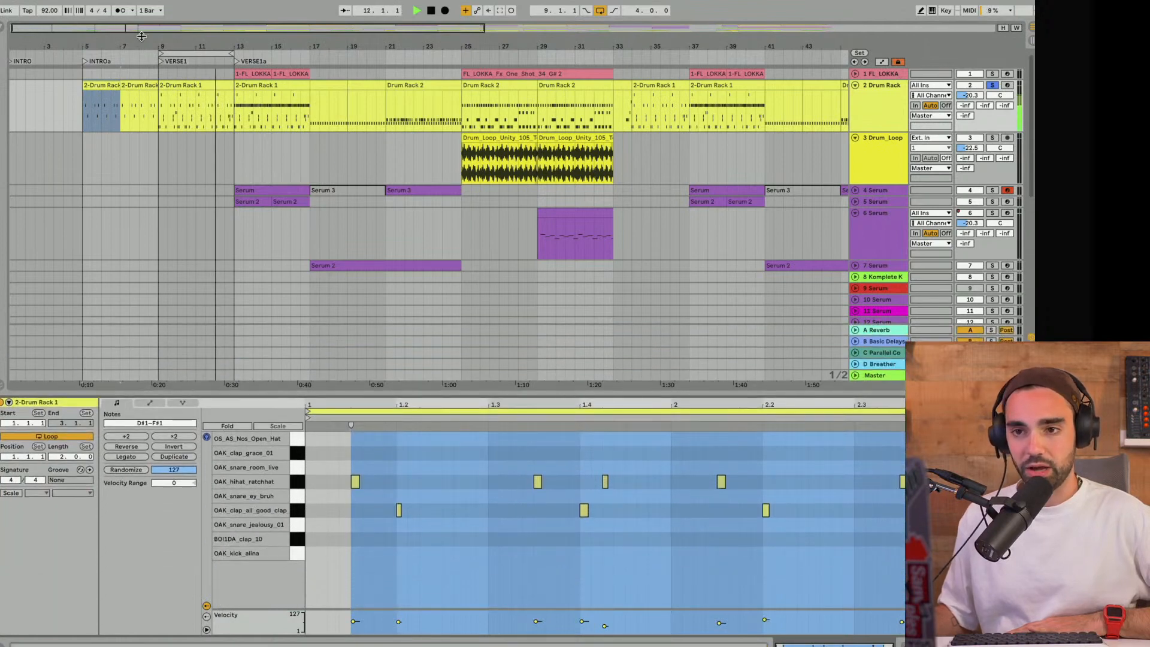
# - Move the 4-bar loop to INTROa at bar 5 and select its drum clips to hear and view their pattern
pyautogui.moveTo(179, 54); pyautogui.dragTo(112, 56)
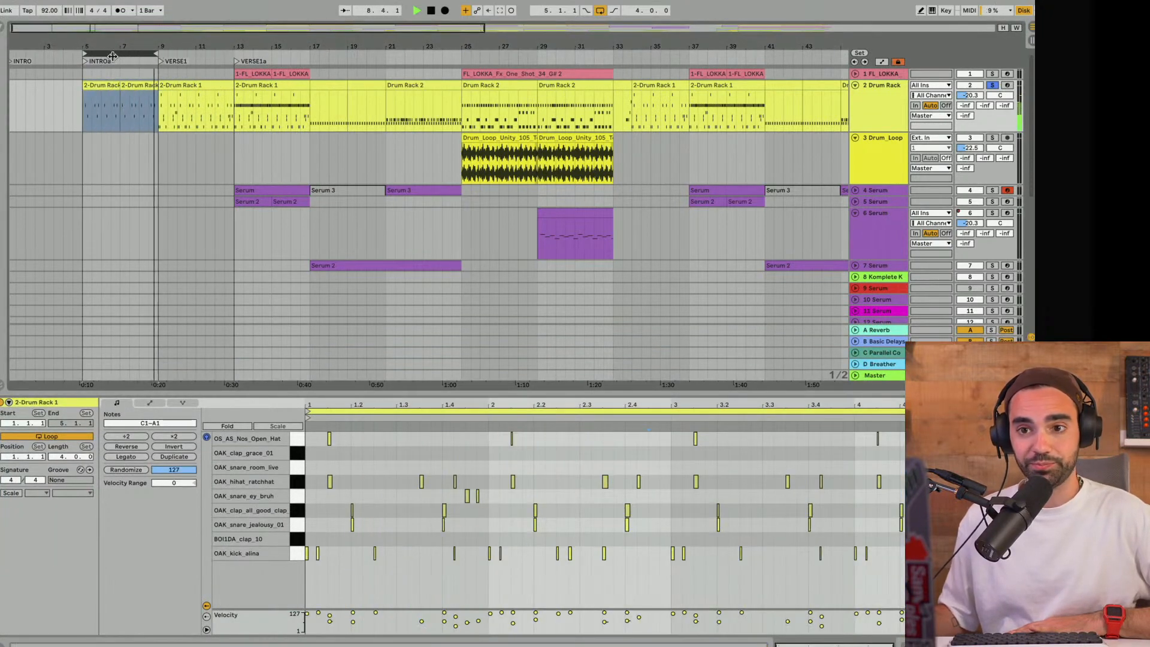
pyautogui.click(112, 55)
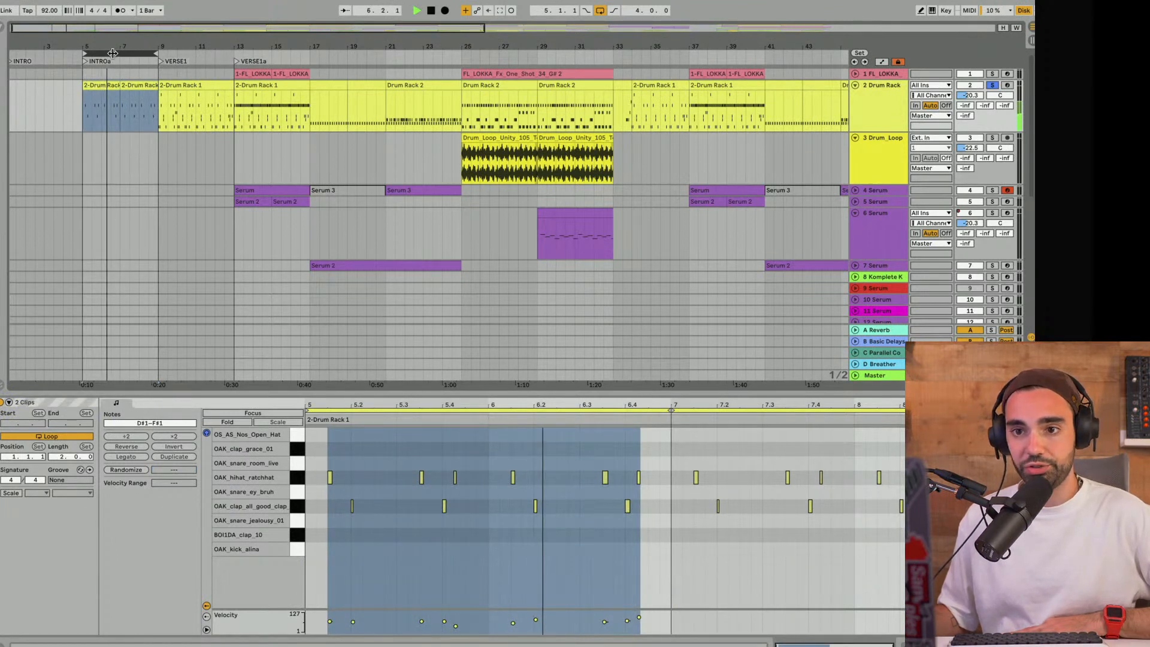
# - Compare the Drum Rack clips at bars 9 and 7, and move the 4-bar loop to VERSE1 at bar 9
pyautogui.click(186, 84)
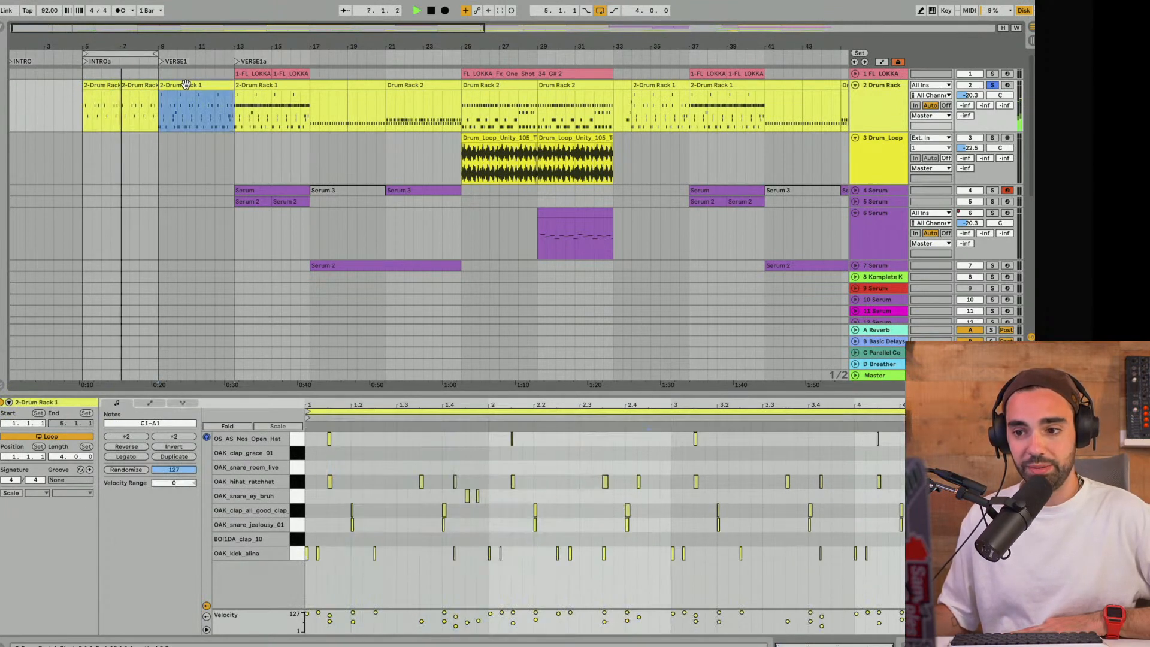
pyautogui.click(145, 84)
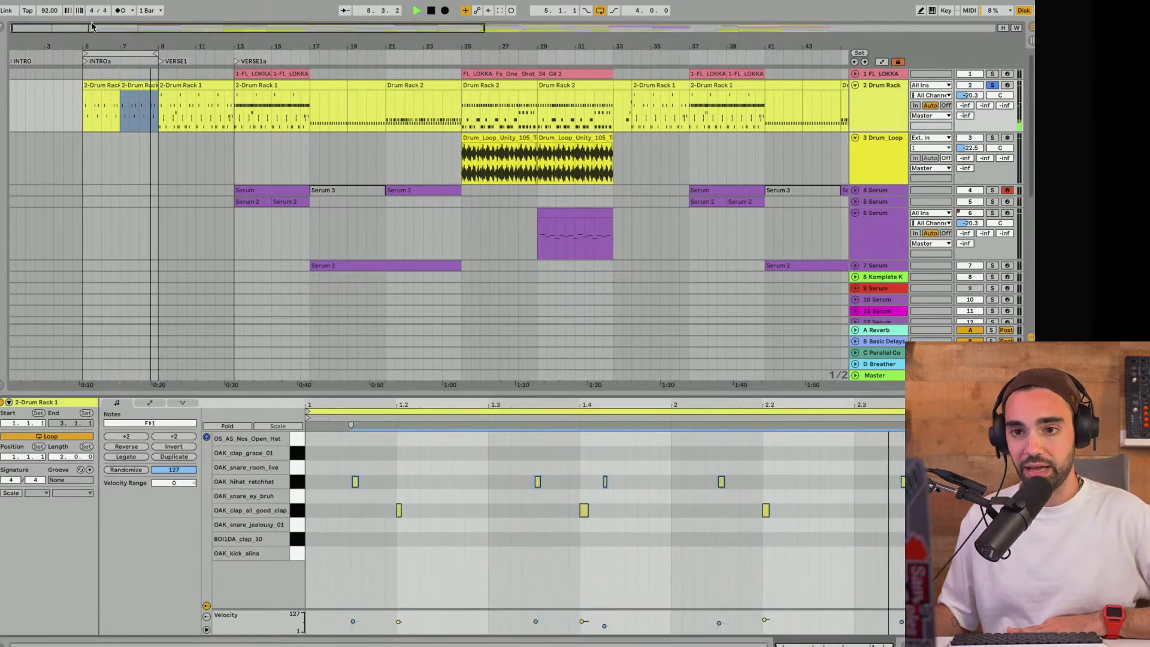
pyautogui.moveTo(112, 54); pyautogui.dragTo(192, 50)
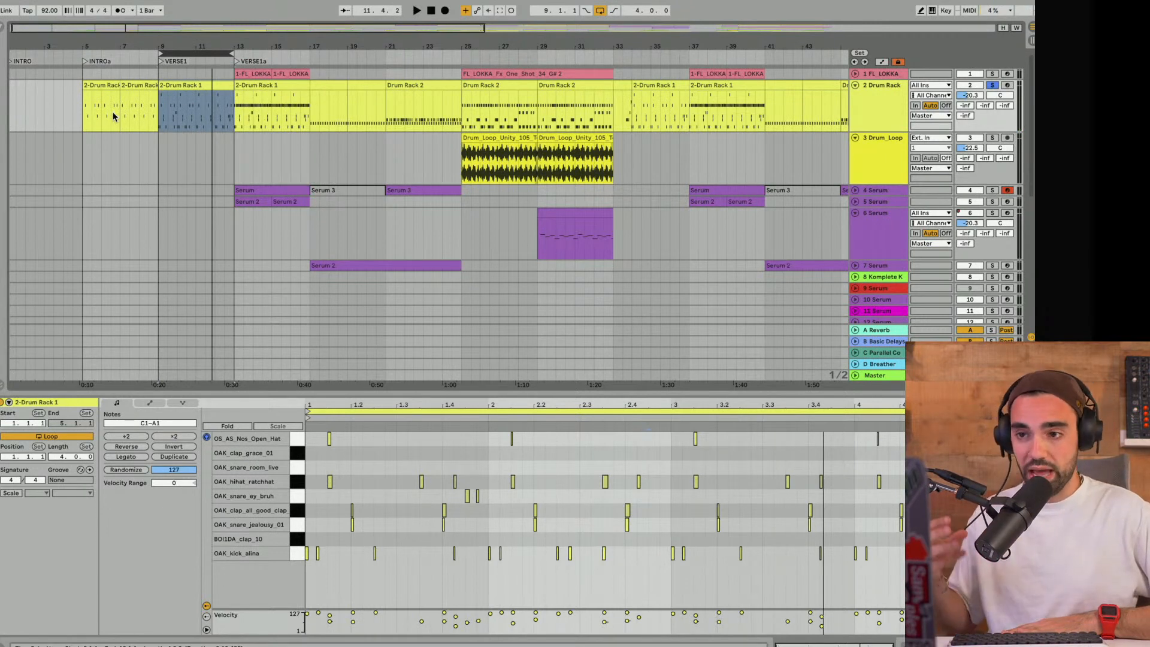
# - Move the 4-bar loop to VERSE1a at bar 13 and play its soloed drums
pyautogui.moveTo(202, 54); pyautogui.dragTo(284, 54)
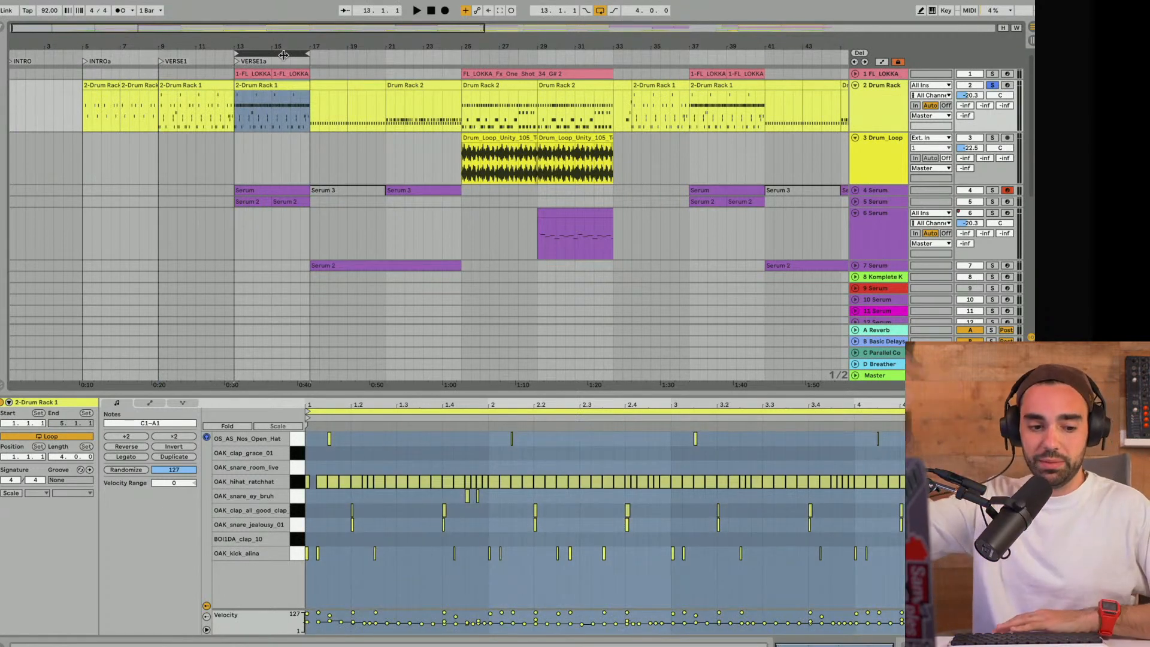
pyautogui.press('space')
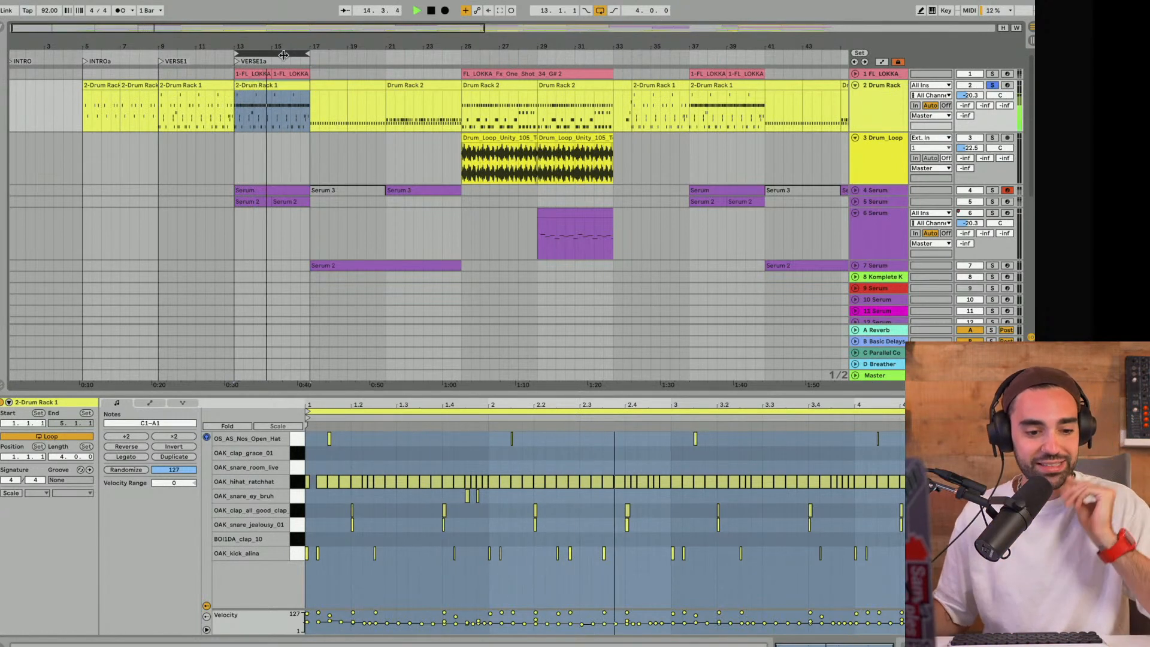
pyautogui.press('space')
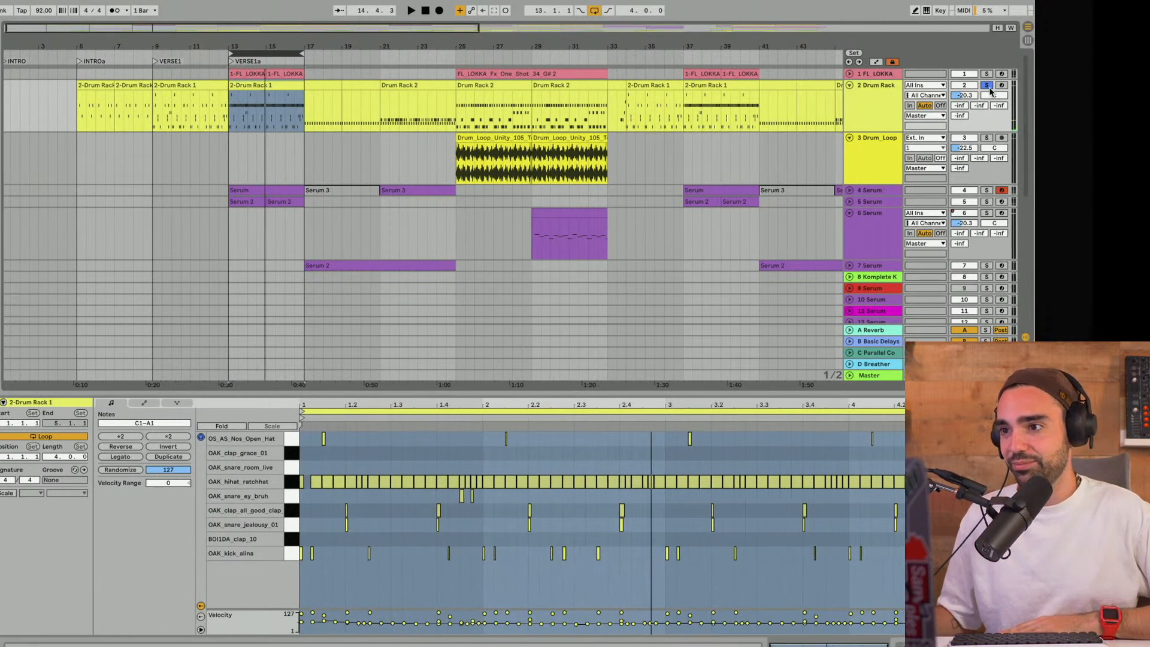
# - Unsolo the Drum Rack track, collapse the note editor and play VERSE1a with all tracks
pyautogui.click(987, 86)
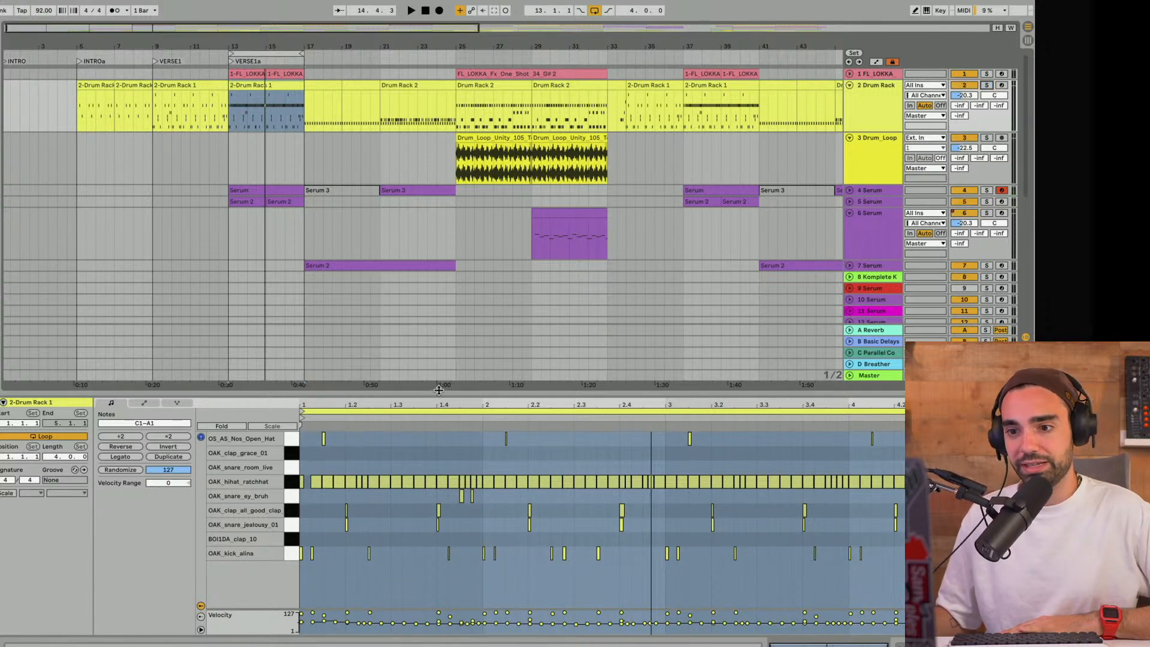
pyautogui.moveTo(439, 390); pyautogui.dragTo(439, 635)
pyautogui.press('space')
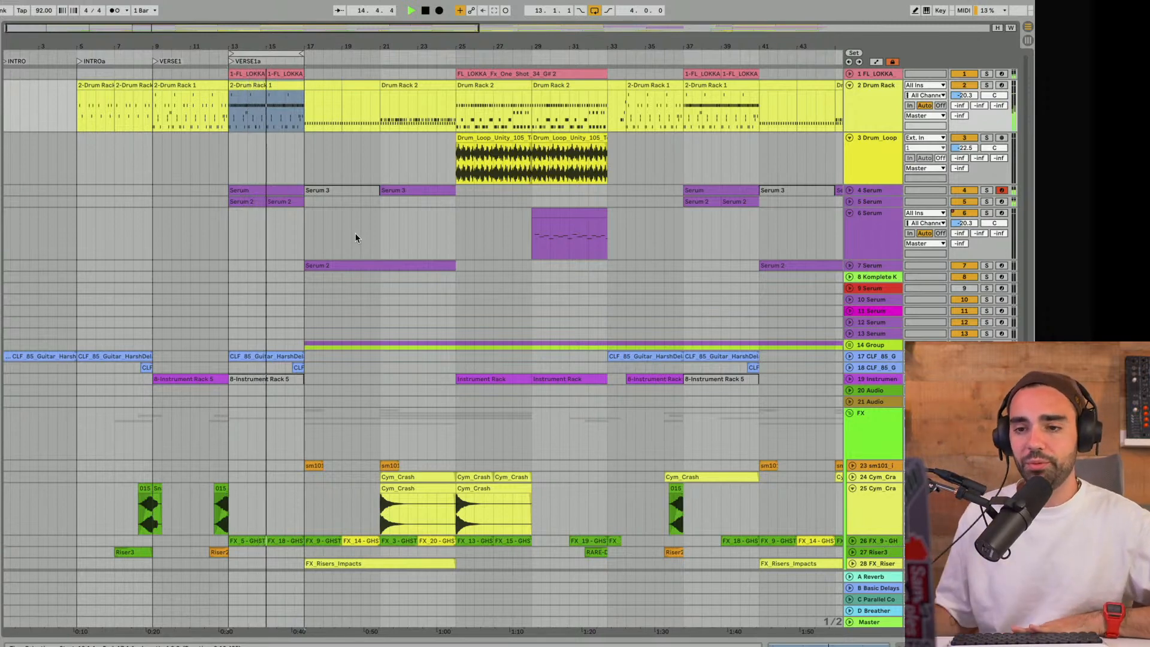
# - Unfold track 5 Serum, open its synth window and browse the User presets in the LIKE THAT folder, closing the window without loading one
pyautogui.click(850, 202)
pyautogui.press('space')
pyautogui.doubleClick(893, 210)
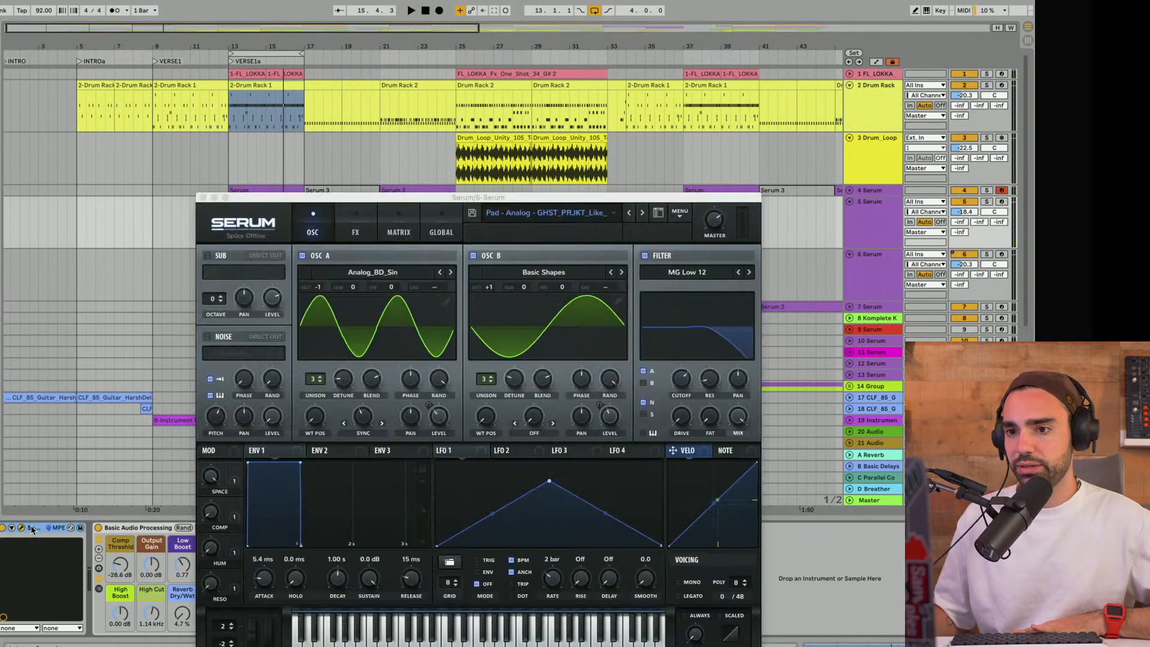
pyautogui.moveTo(603, 203); pyautogui.dragTo(522, 67)
pyautogui.click(472, 78)
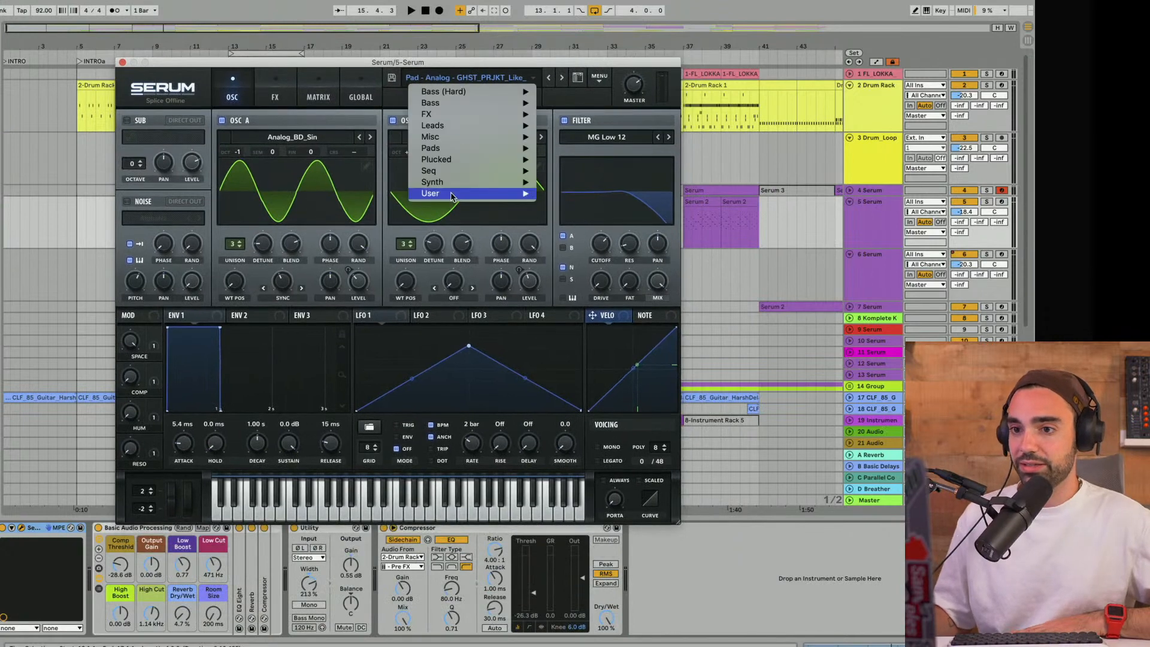
pyautogui.moveTo(449, 195)
pyautogui.moveTo(610, 237)
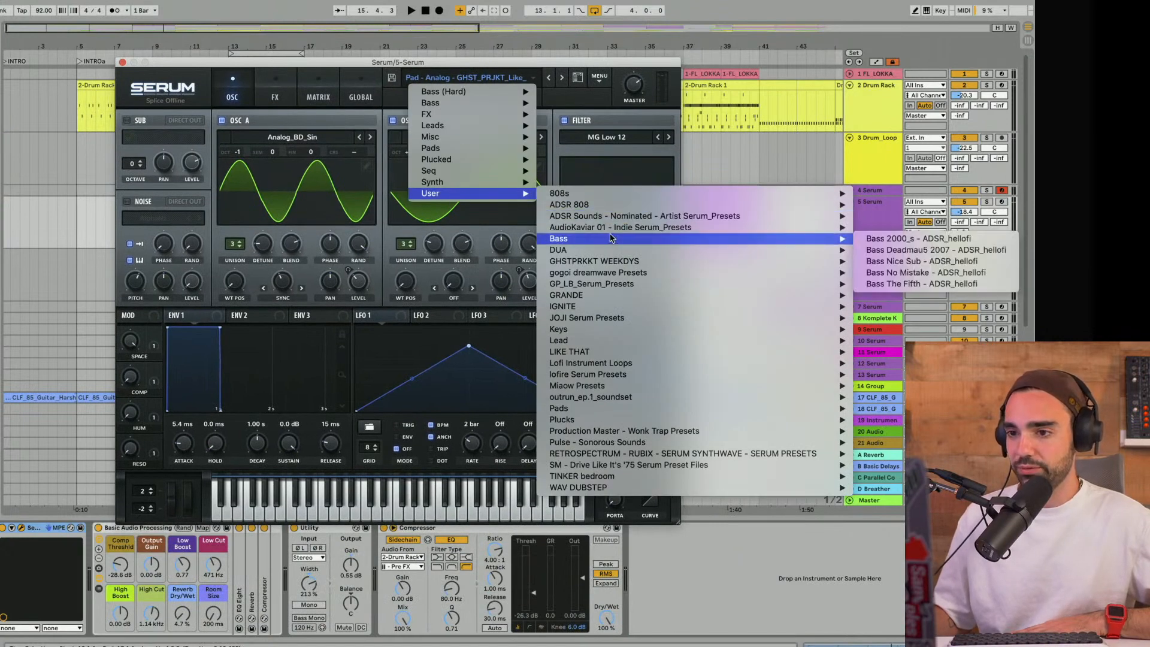
pyautogui.moveTo(632, 355)
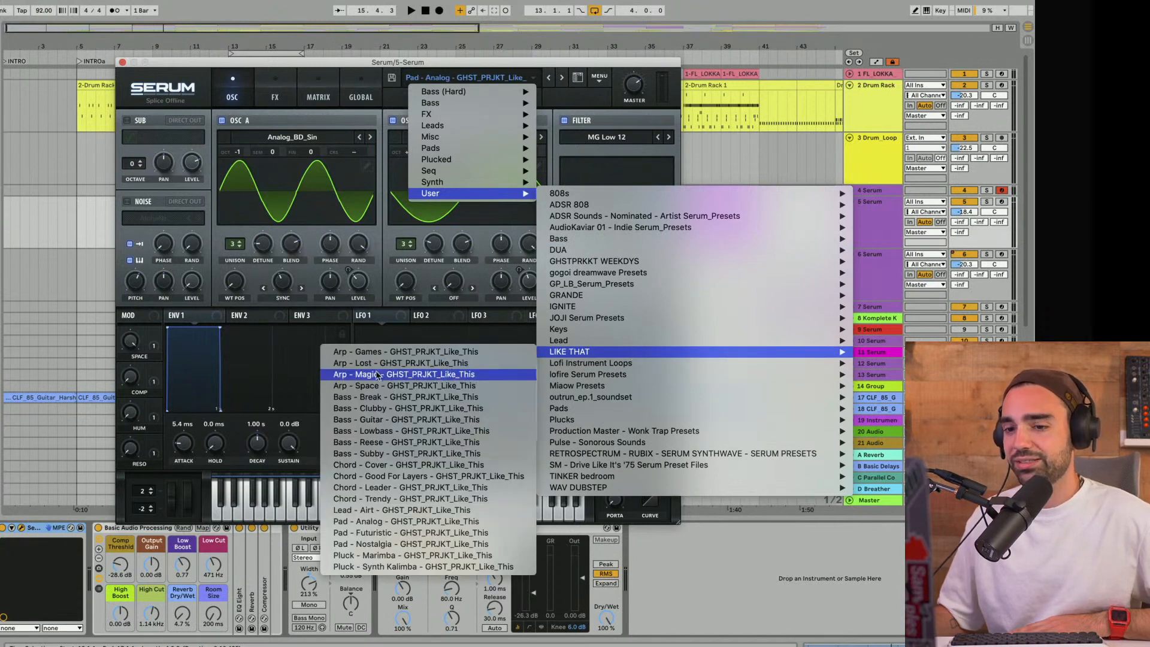
pyautogui.click(122, 63)
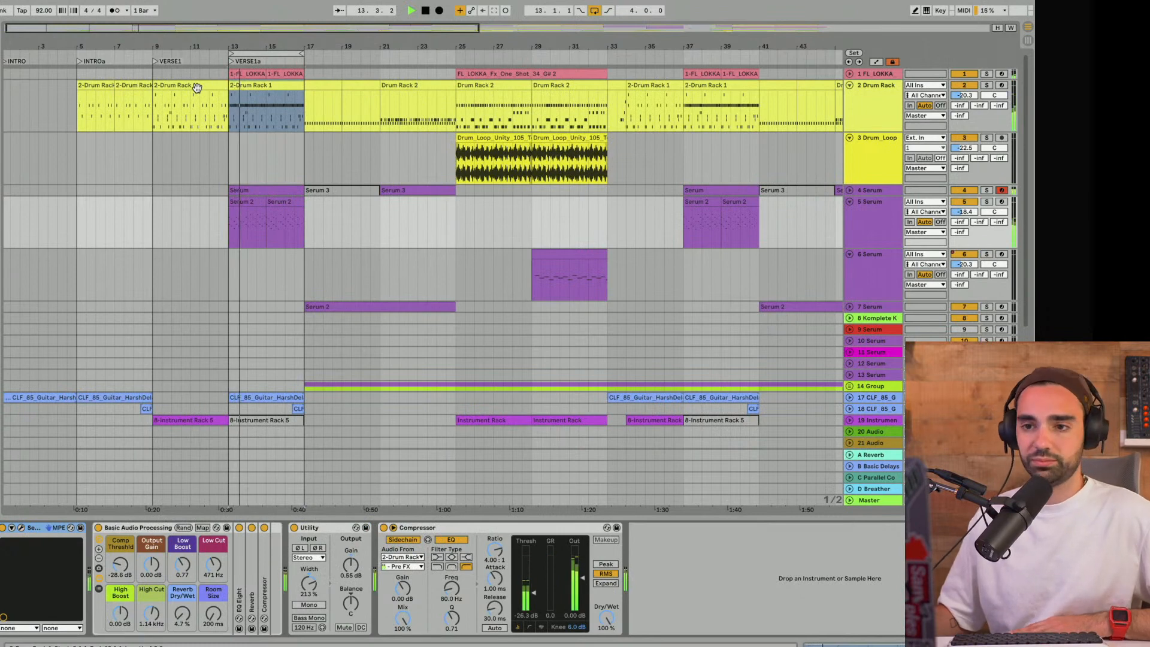
# - Loop VERSE1 at bar 9 and VERSE1a at bar 13 in turn, playing both with all tracks to compare them
pyautogui.click(859, 233)
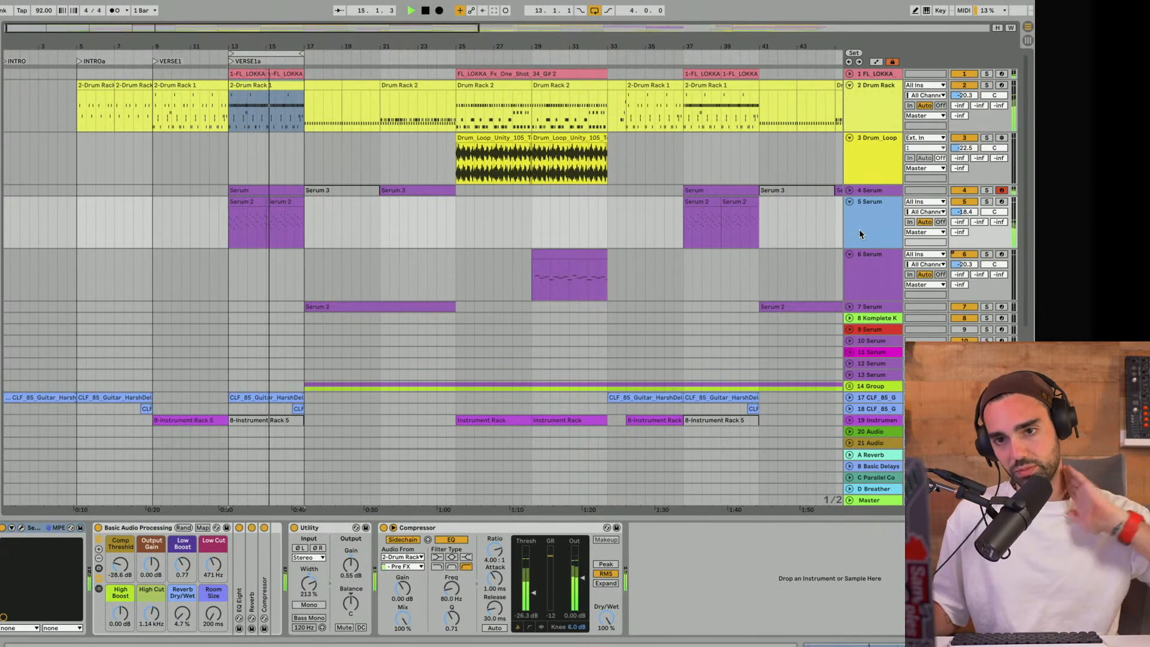
pyautogui.press('space')
pyautogui.moveTo(263, 54); pyautogui.dragTo(189, 49)
pyautogui.press('space')
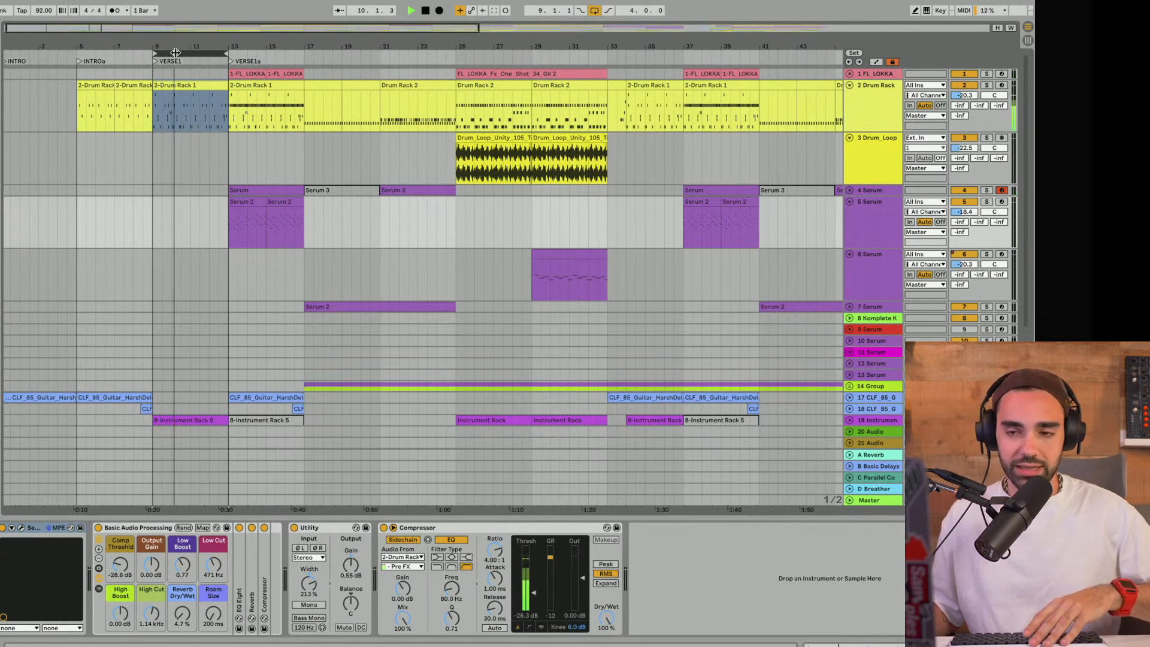
pyautogui.moveTo(184, 53); pyautogui.dragTo(260, 54)
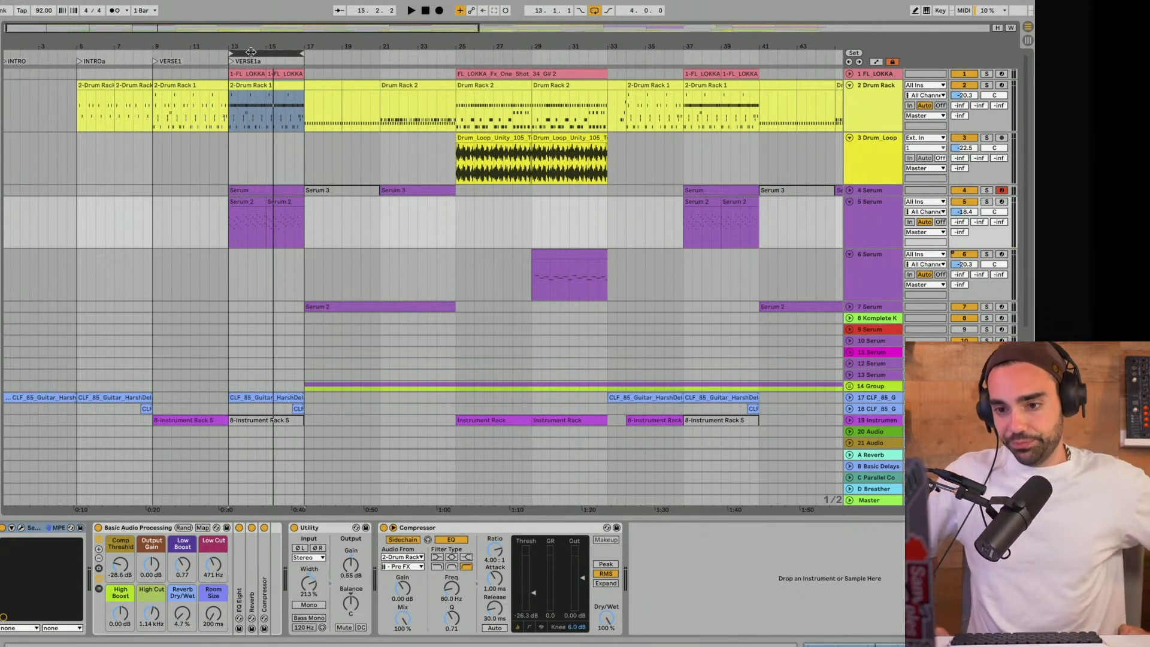
pyautogui.press('space')
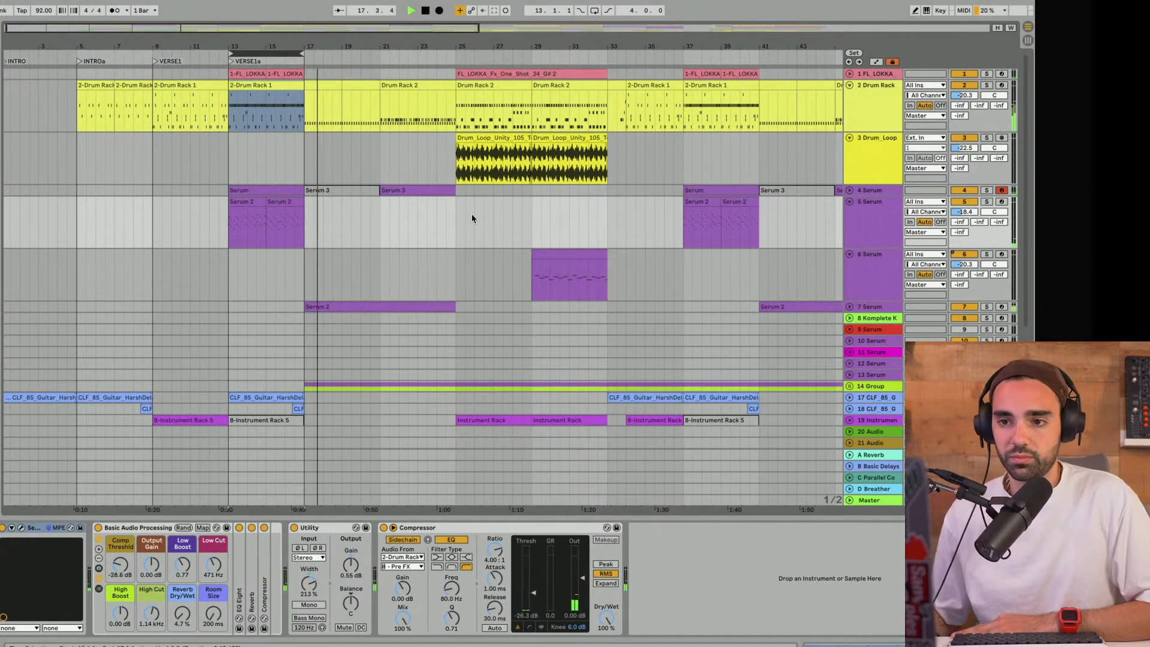
# - Unfold 14 Group and inspect the devices on both Kontakt tracks and on the group itself during playback
pyautogui.click(849, 386)
pyautogui.scroll(-5, 802, 360)
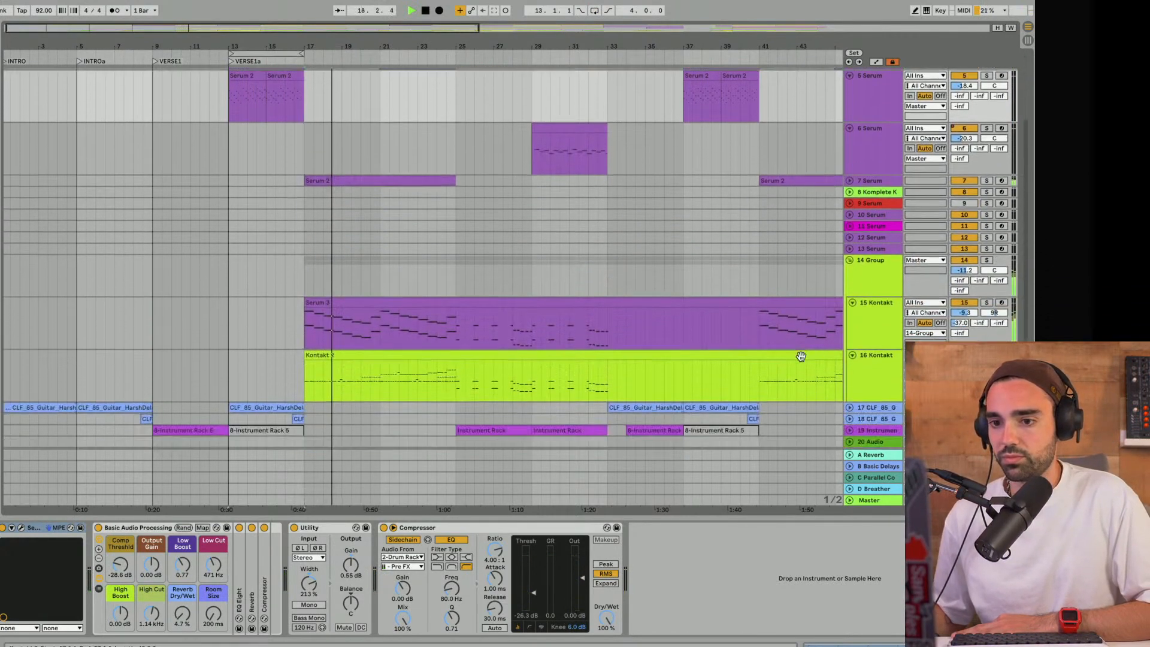
pyautogui.click(869, 308)
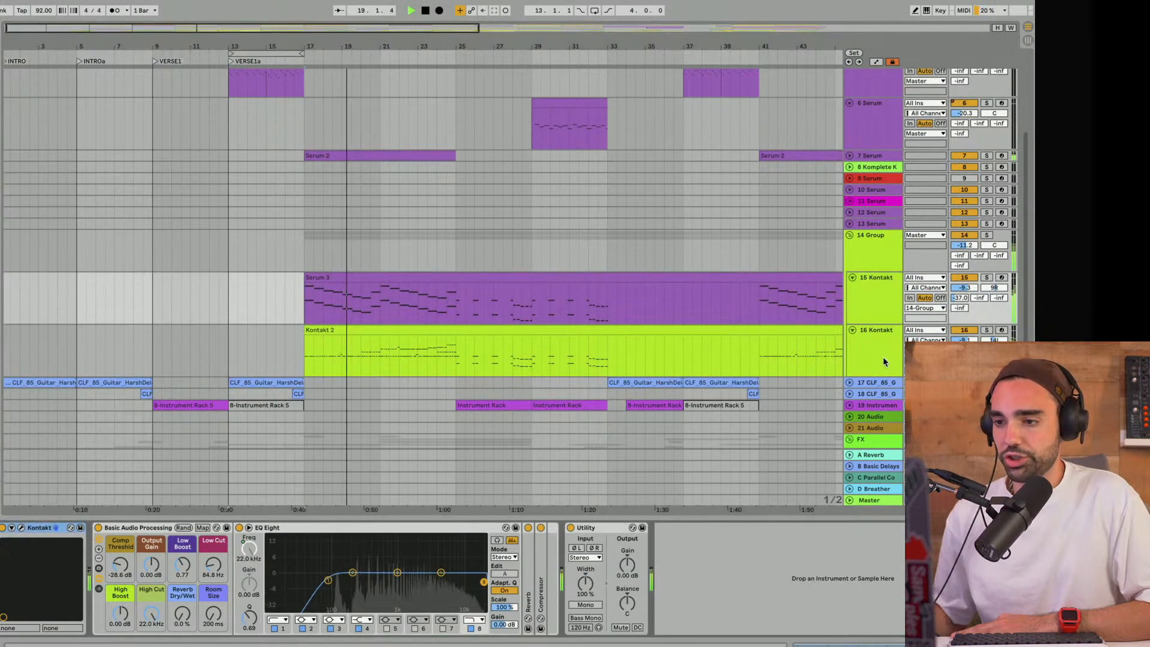
pyautogui.click(882, 357)
pyautogui.click(872, 242)
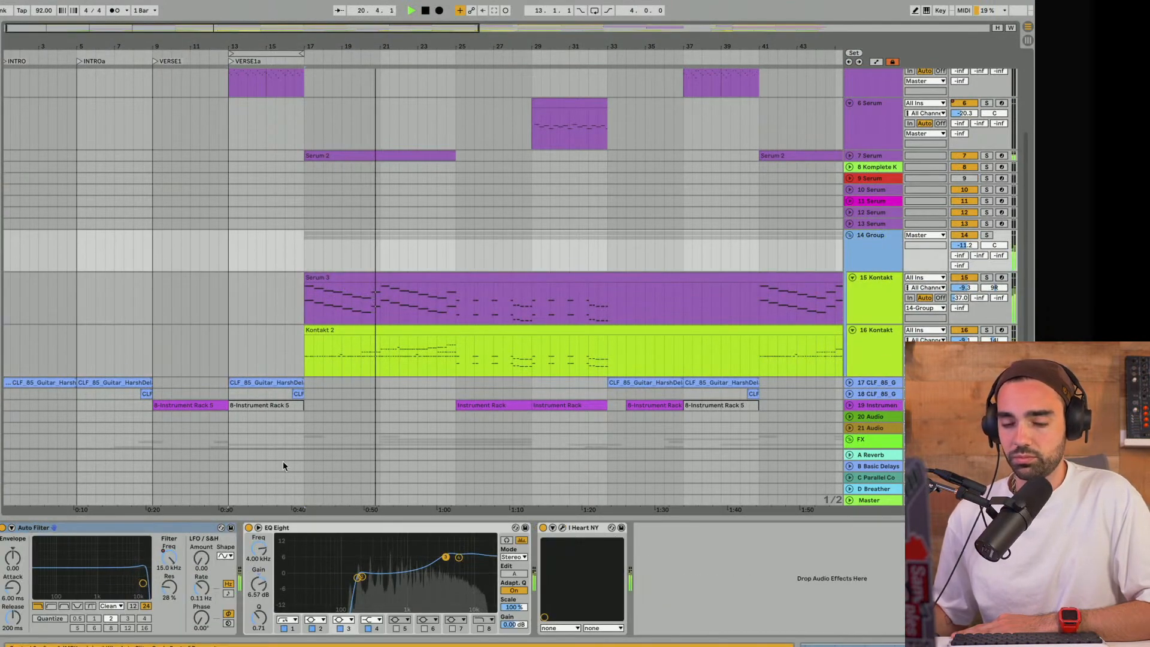
# - Hide the device view and zoom out the arrangement to survey the tracks and sections during playback
pyautogui.scroll(3, 451, 204)
pyautogui.scroll(2, 452, 207)
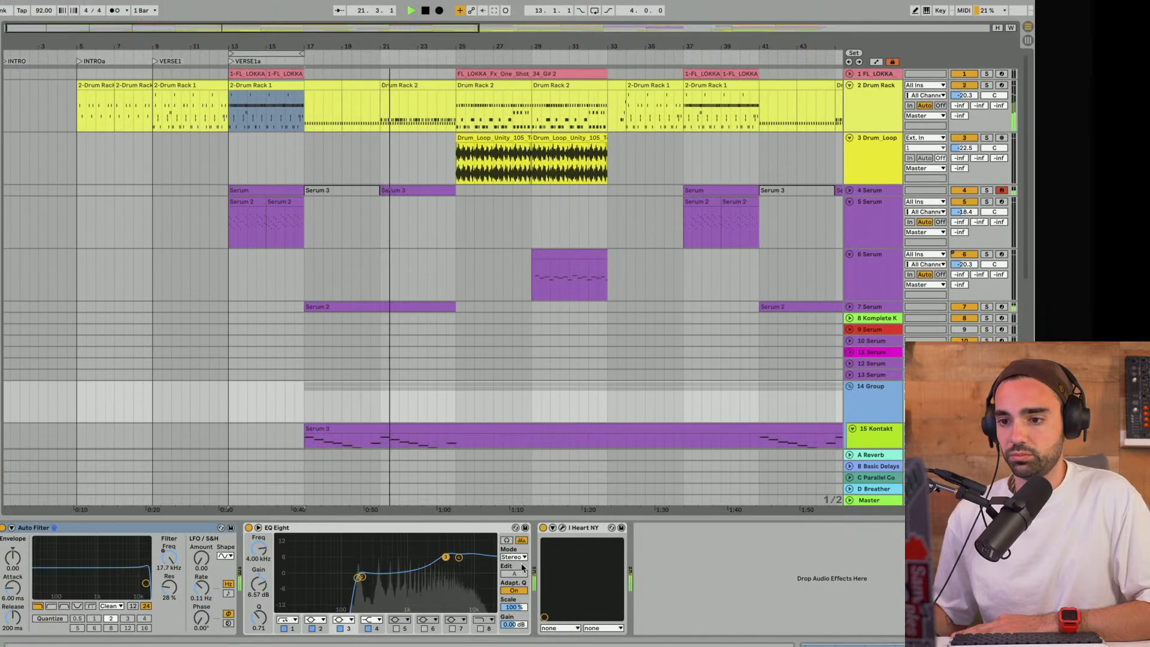
pyautogui.moveTo(518, 517); pyautogui.dragTo(545, 645)
pyautogui.moveTo(252, 33); pyautogui.dragTo(252, 14)
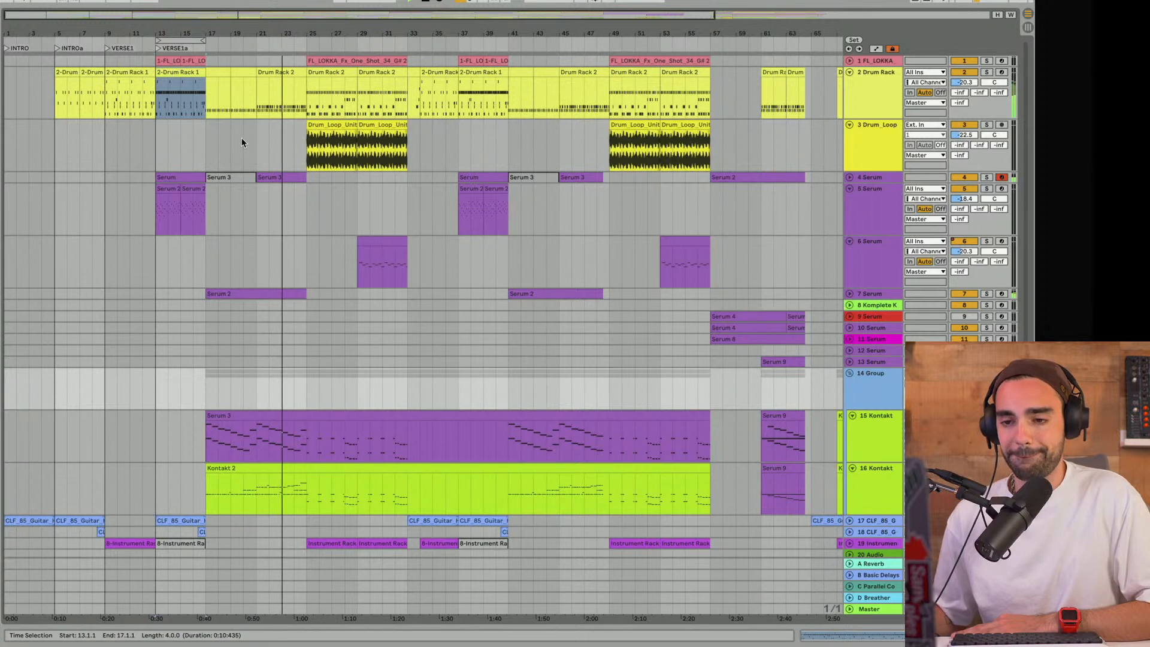
pyautogui.scroll(-1, 242, 139)
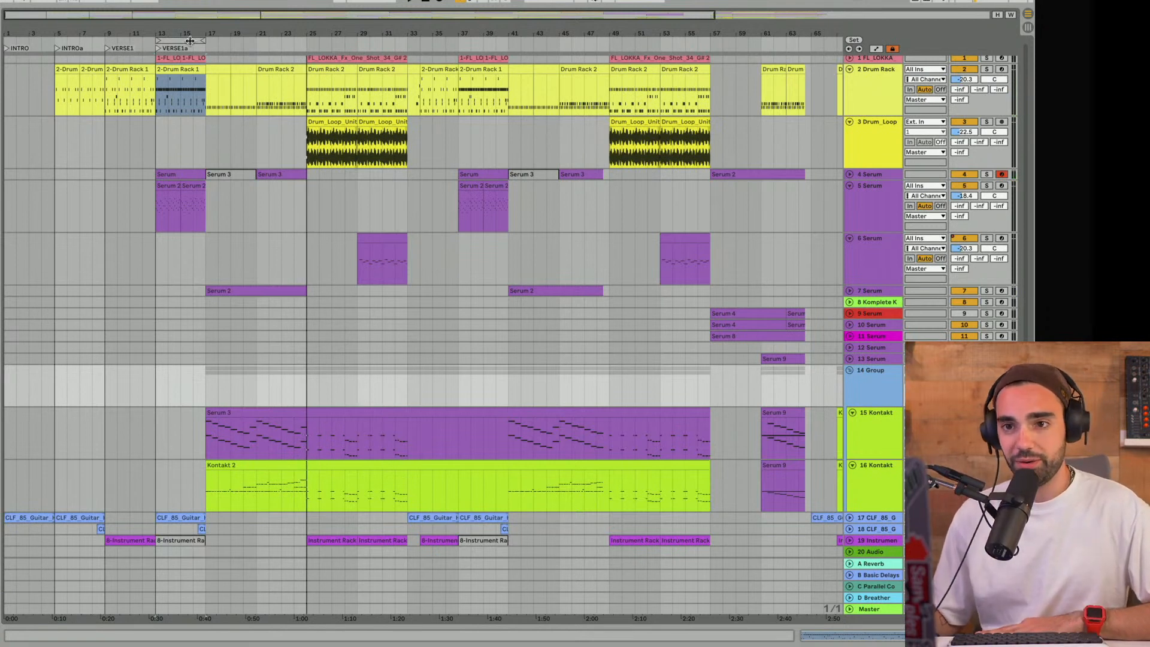
# - Set an 8-bar loop from bar 17 to bar 25 and add a locator named Prechorus at bar 17
pyautogui.moveTo(189, 40); pyautogui.dragTo(248, 41)
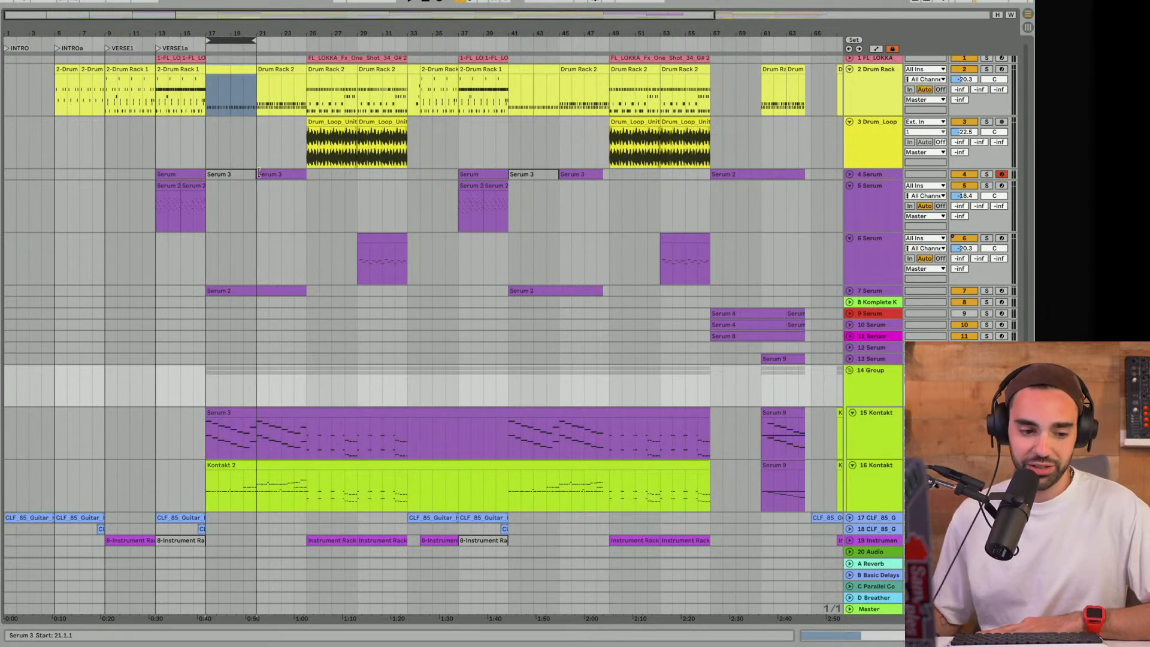
pyautogui.hotkey('ctrl', 'l')
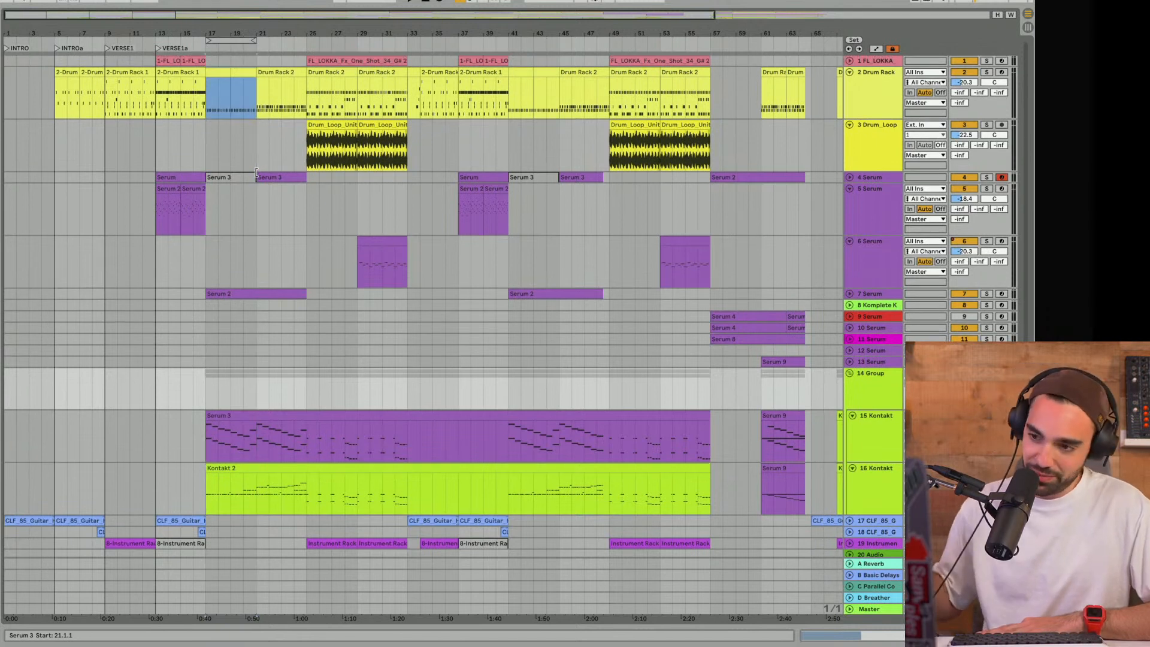
pyautogui.moveTo(248, 45); pyautogui.dragTo(304, 38)
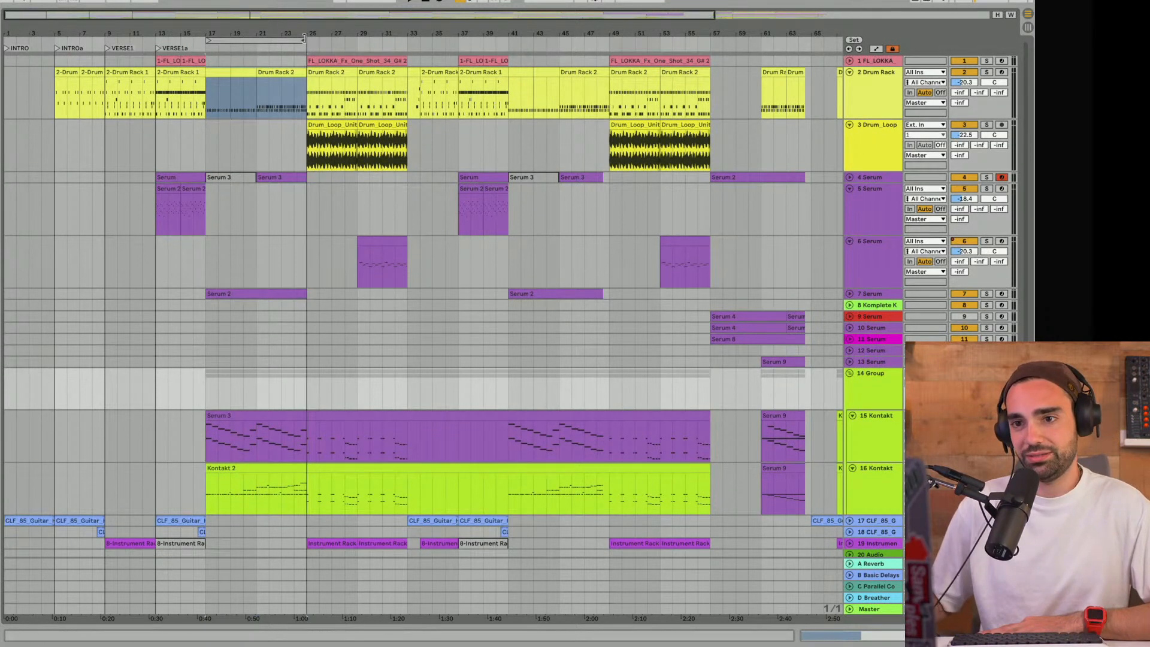
pyautogui.rightClick(206, 49)
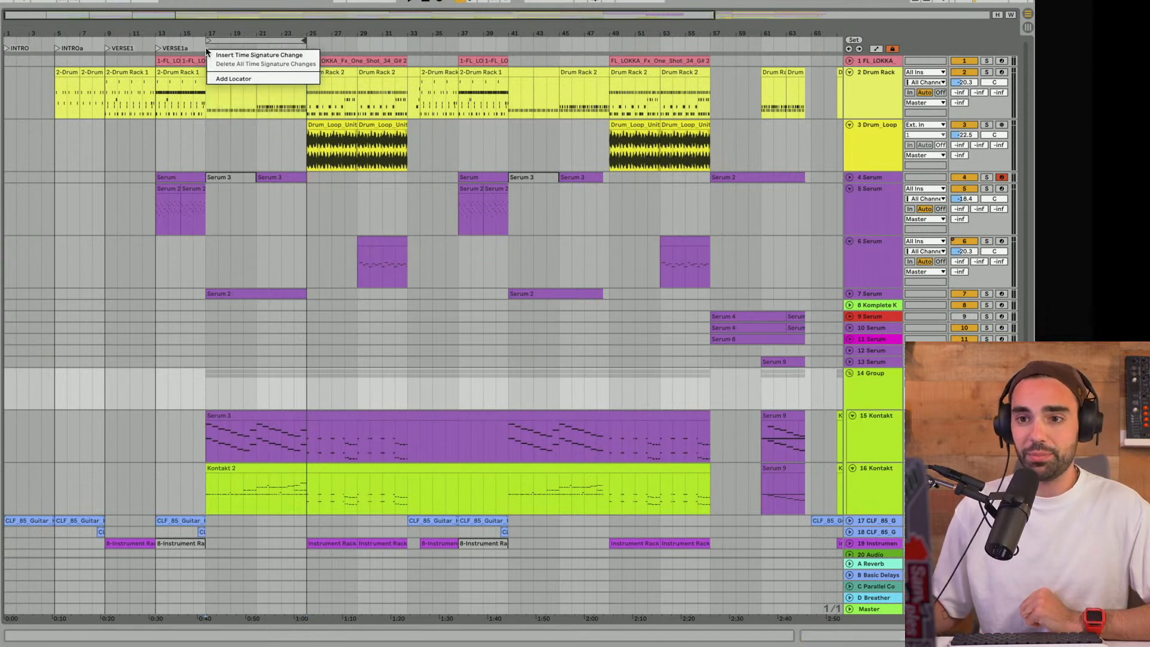
pyautogui.click(231, 78)
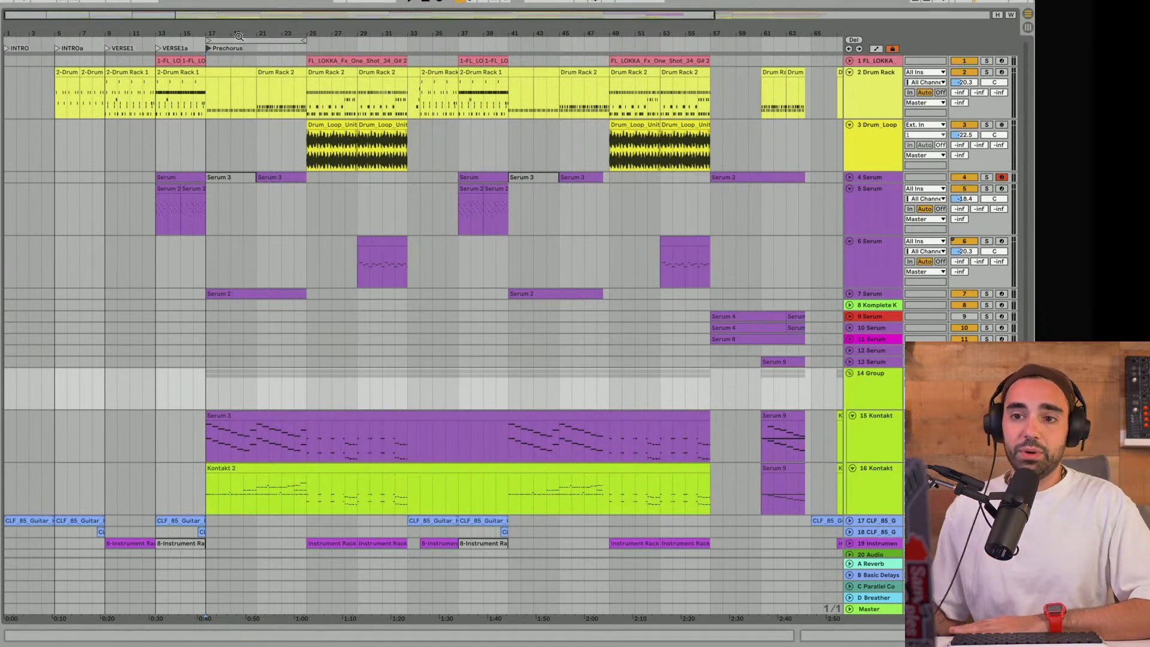
# - Move the 8-bar loop over VERSE1 and VERSE1a to compare section lengths, and return it to Prechorus at bar 17
pyautogui.moveTo(233, 39); pyautogui.dragTo(133, 34)
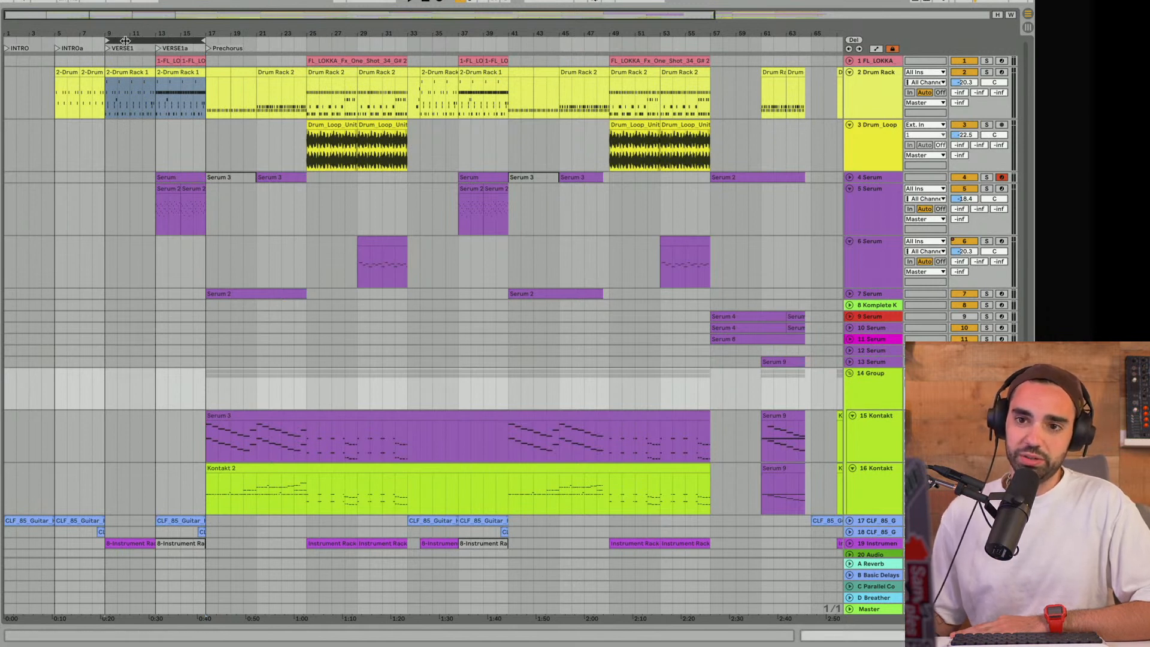
pyautogui.moveTo(151, 37); pyautogui.dragTo(226, 37)
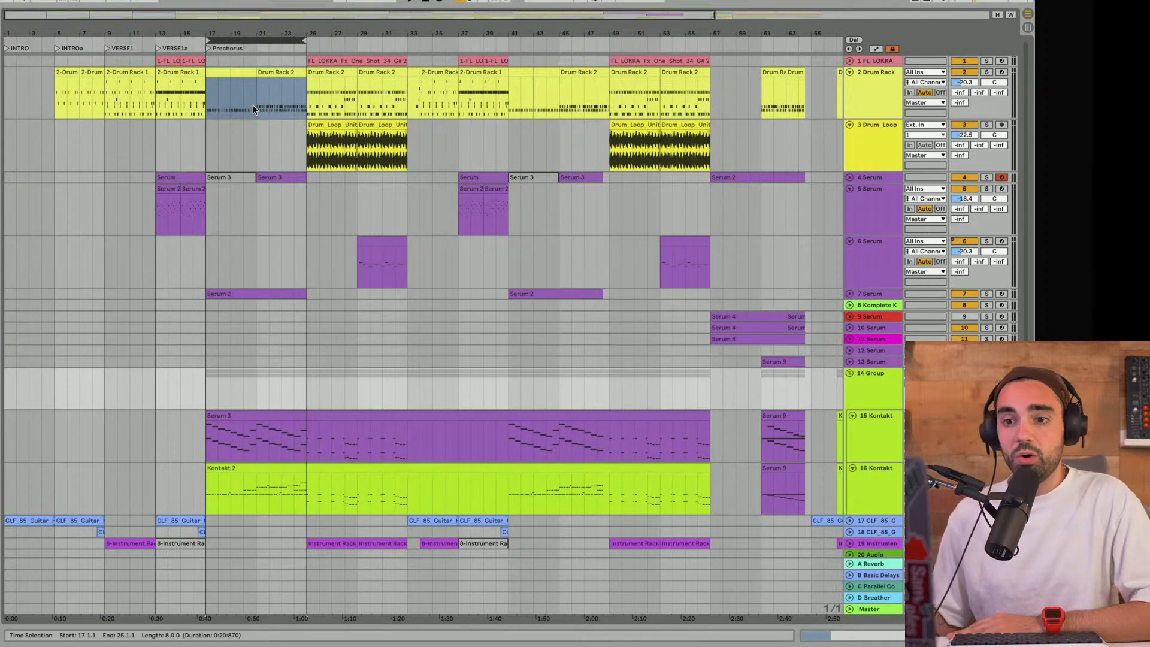
pyautogui.scroll(-2, 253, 106)
pyautogui.scroll(2, 252, 107)
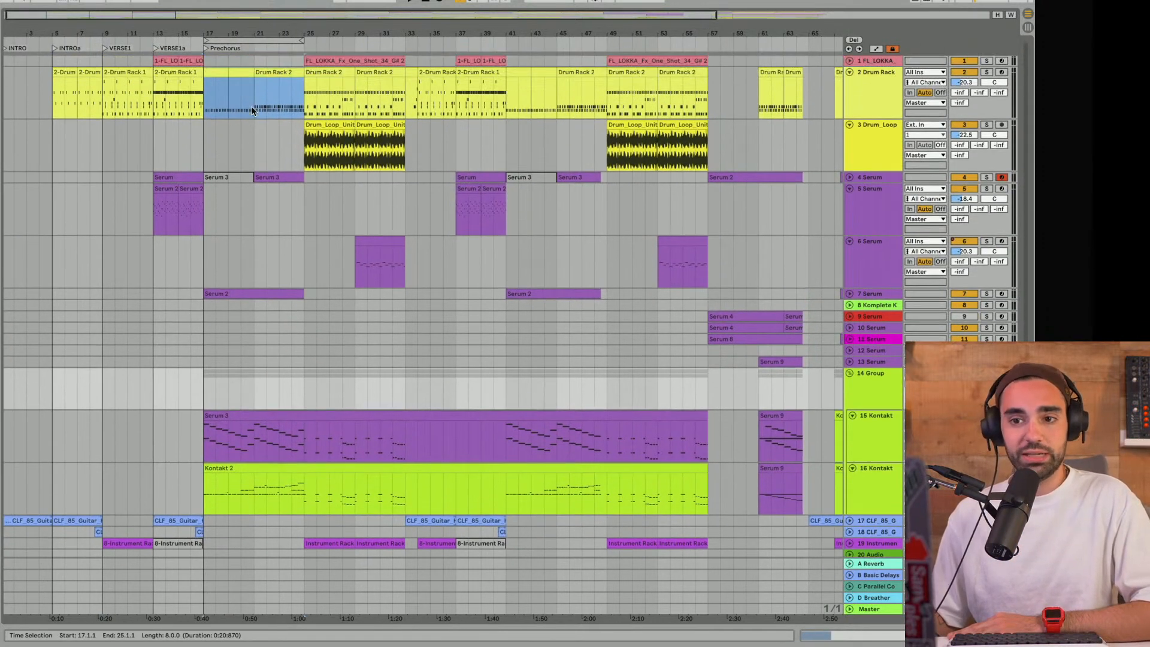
pyautogui.moveTo(241, 36)
pyautogui.mouseDown()
pyautogui.moveTo(168, 36)
pyautogui.moveTo(238, 41)
pyautogui.mouseUp()
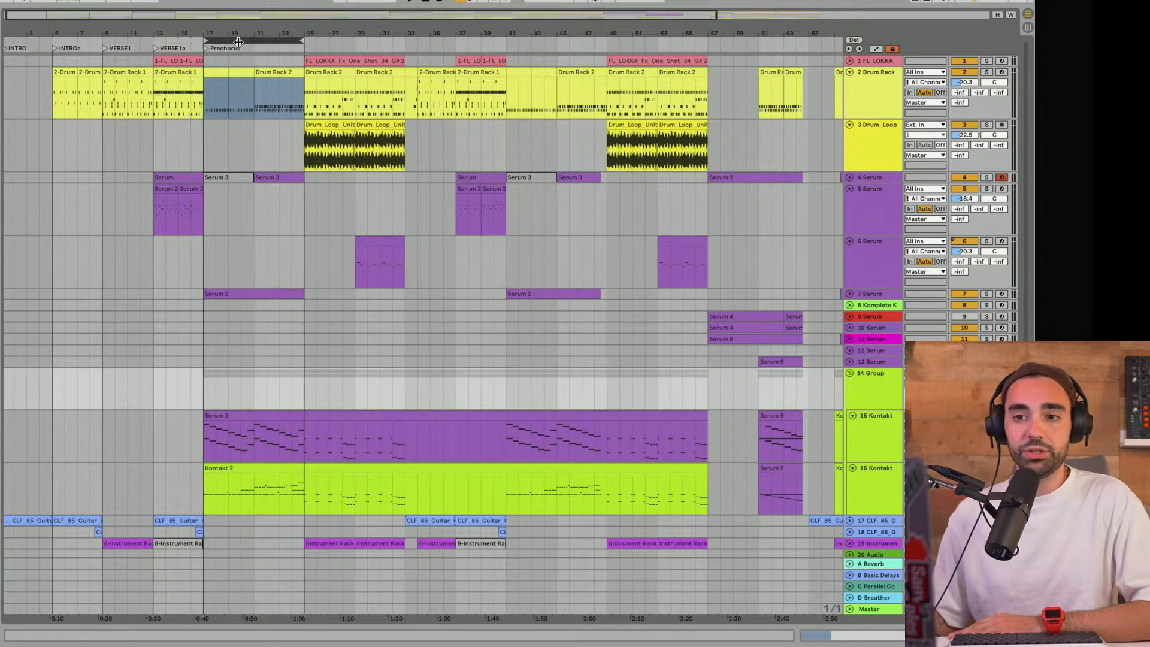
# - Play the Prechorus with 14 Group soloed and show the group's effect devices
pyautogui.press('space')
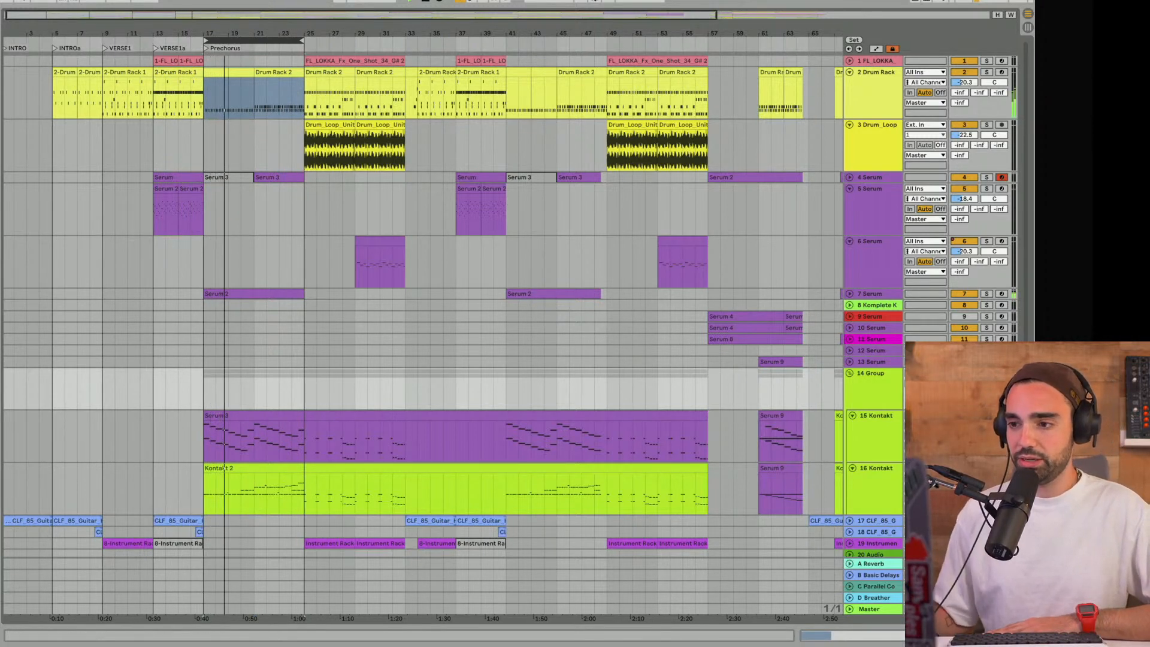
pyautogui.click(987, 373)
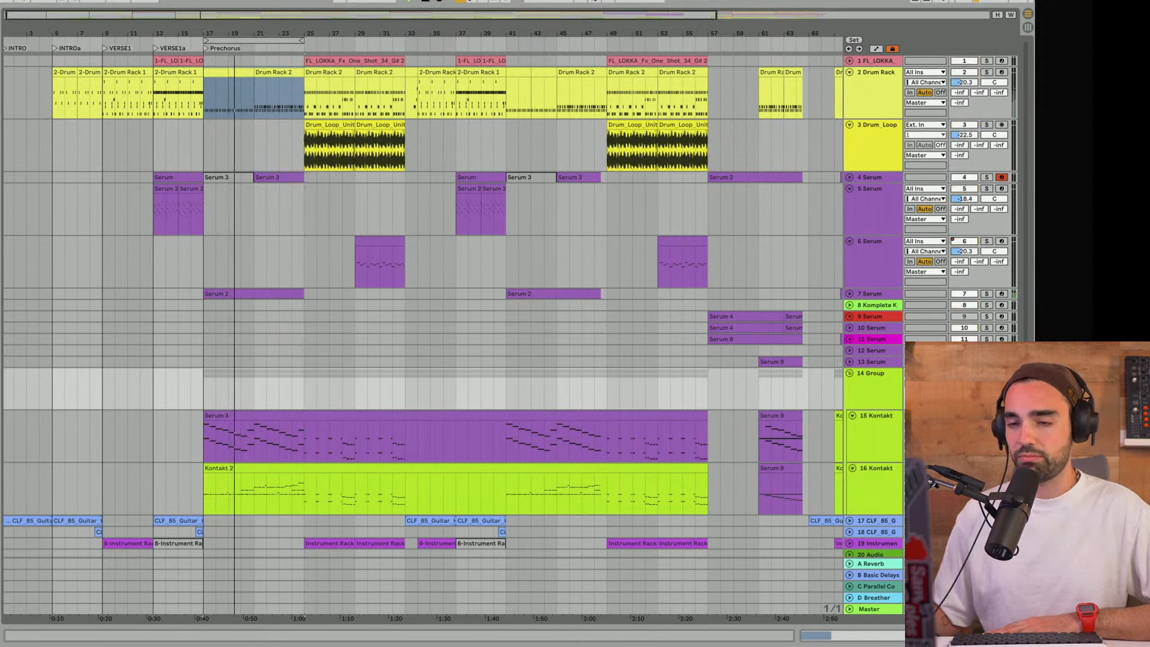
pyautogui.click(867, 387)
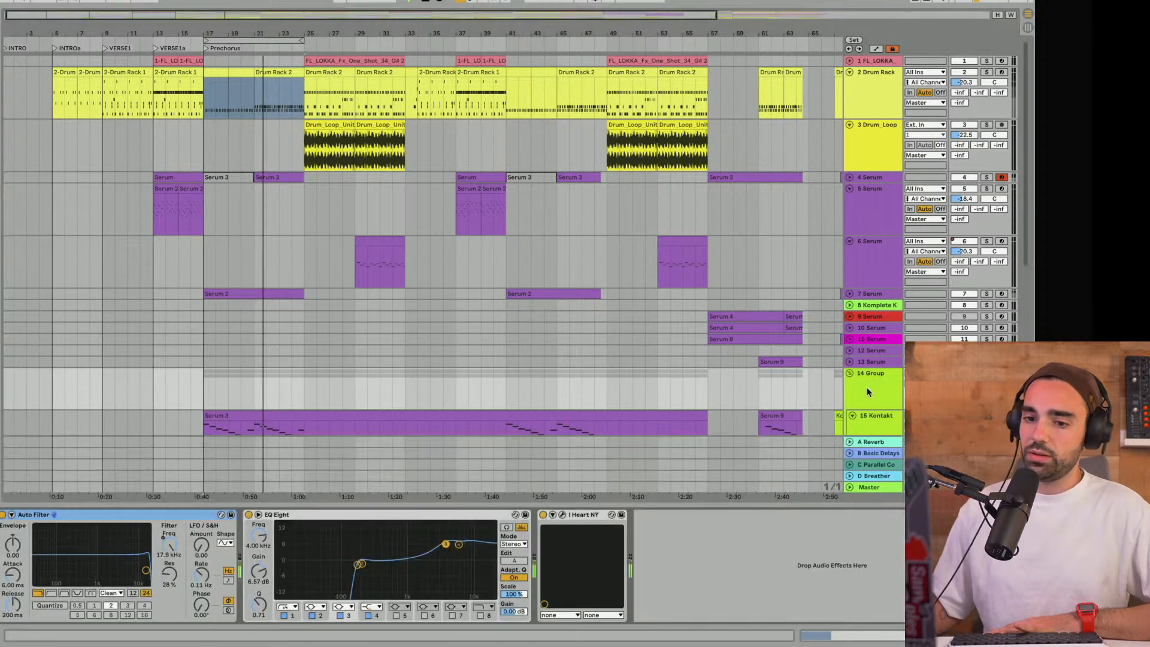
# - Show automation in the arrangement and play the Prechorus to examine the Auto Filter frequency sweep on 14 Group
pyautogui.scroll(-3, 506, 389)
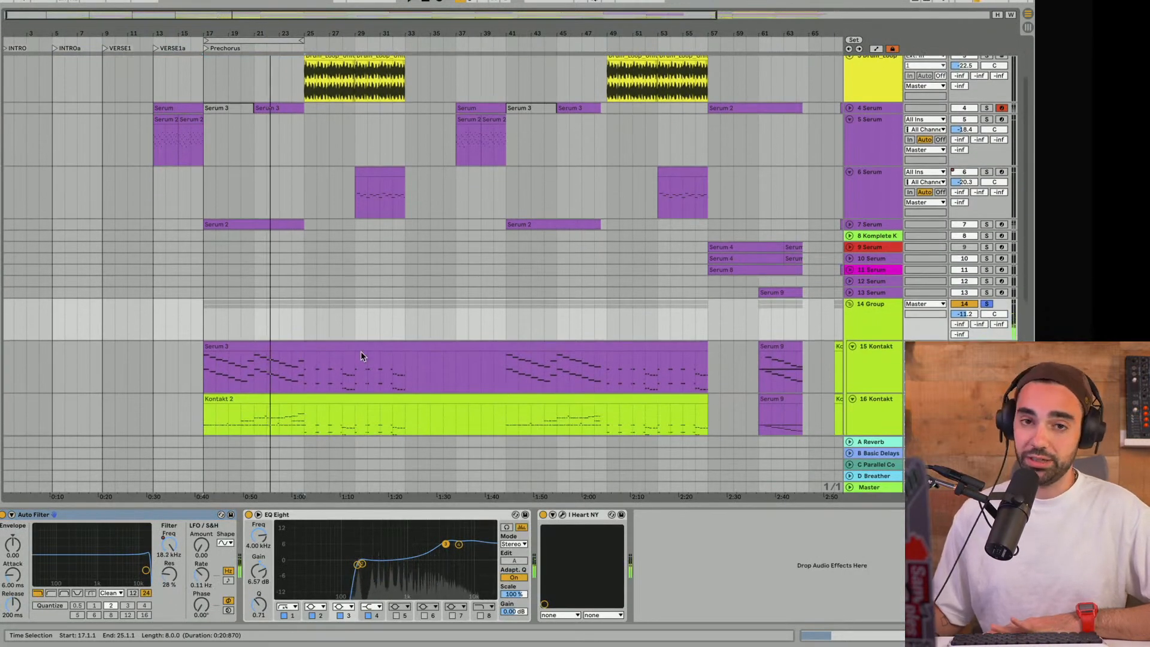
pyautogui.scroll(-3, 360, 351)
pyautogui.click(168, 555)
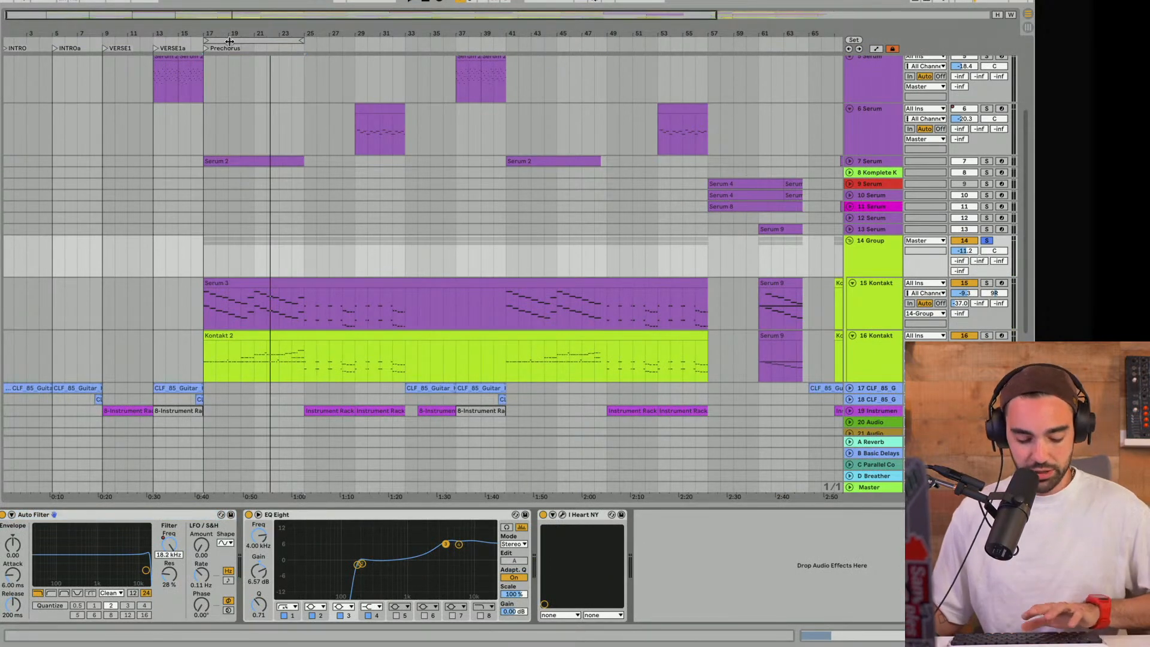
pyautogui.press('a')
pyautogui.press('space')
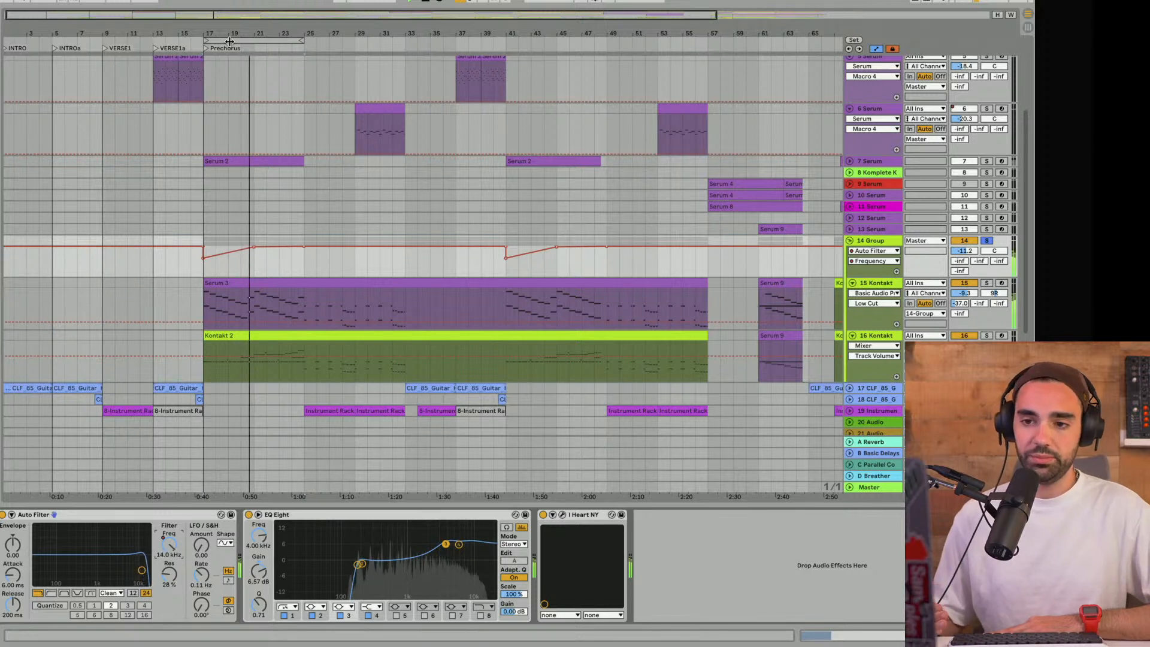
pyautogui.press('space')
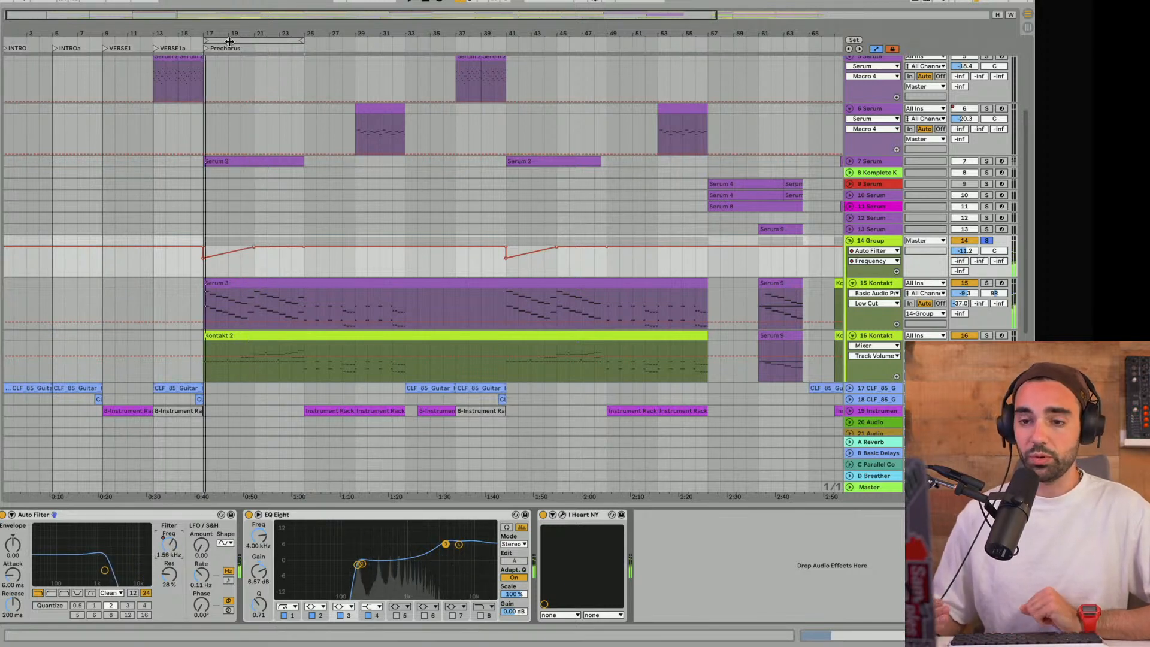
pyautogui.click(887, 243)
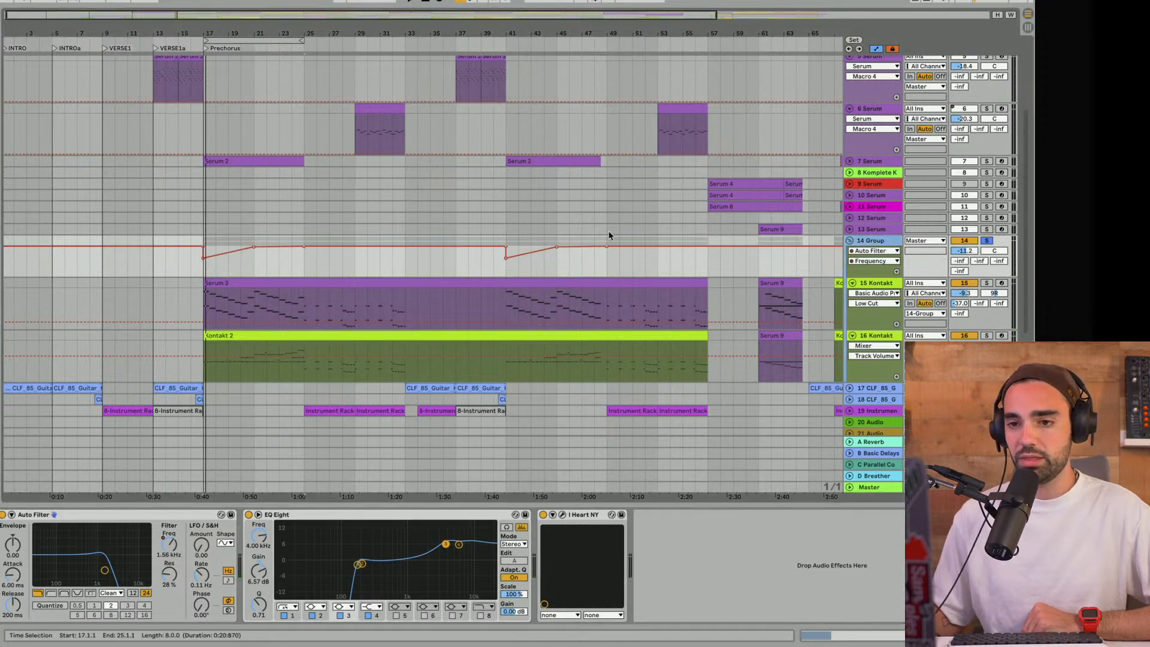
# - Move the 8-bar loop to bar 13, unsolo 14 Group and play the transition from VERSE1a into the Prechorus
pyautogui.moveTo(255, 37); pyautogui.dragTo(206, 43)
pyautogui.click(205, 37)
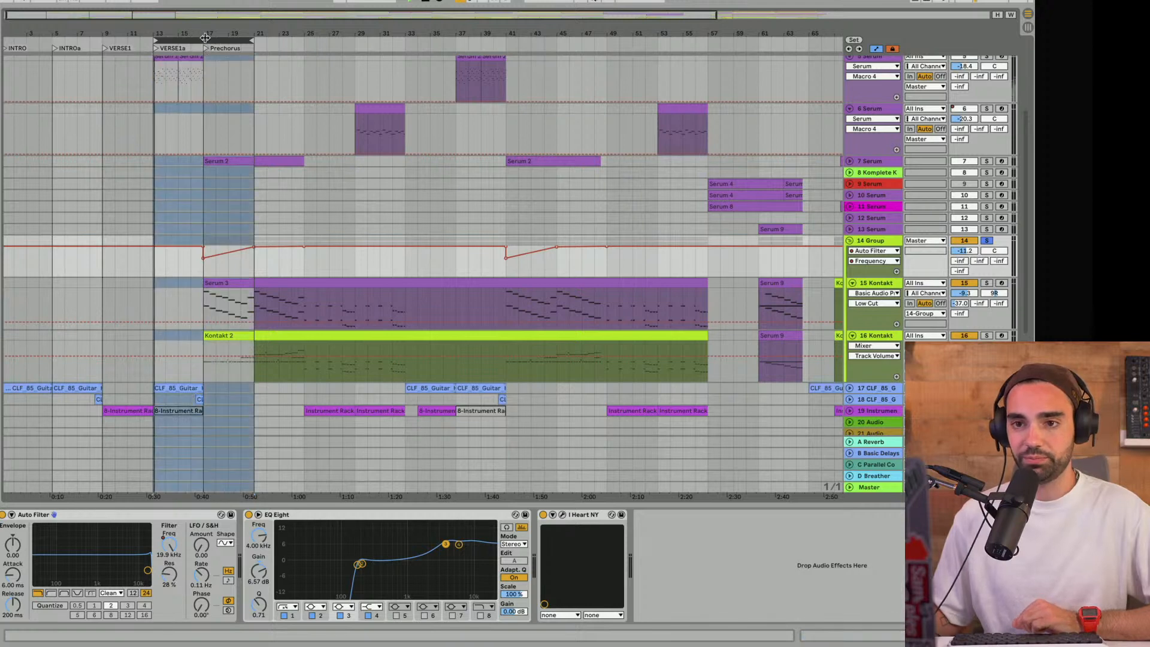
pyautogui.click(981, 242)
pyautogui.press('space')
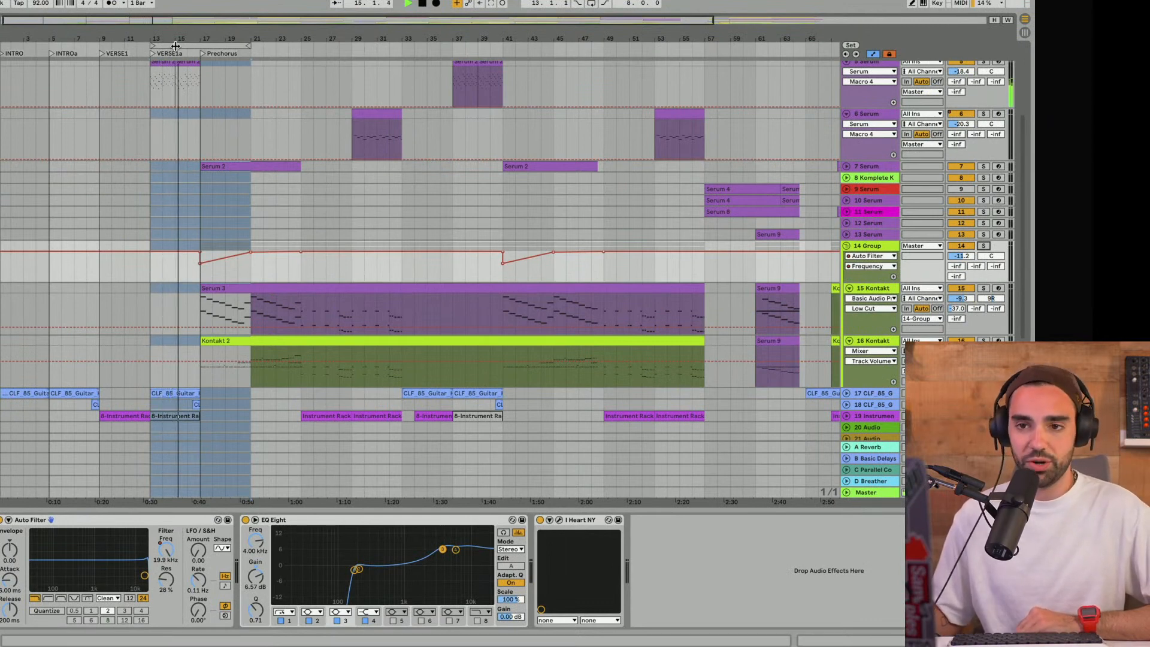
# - Return the 8-bar loop to Prechorus at bar 17 and play it, comparing 16 Kontakt soloed with the full mix
pyautogui.moveTo(175, 45); pyautogui.dragTo(233, 47)
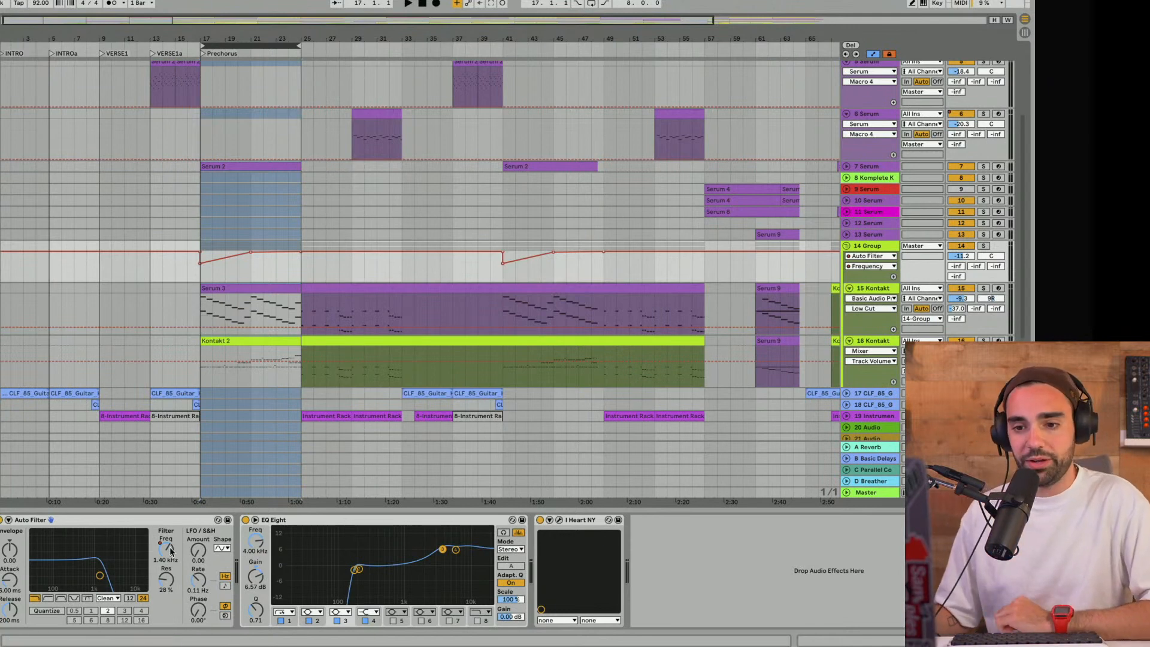
pyautogui.press('space')
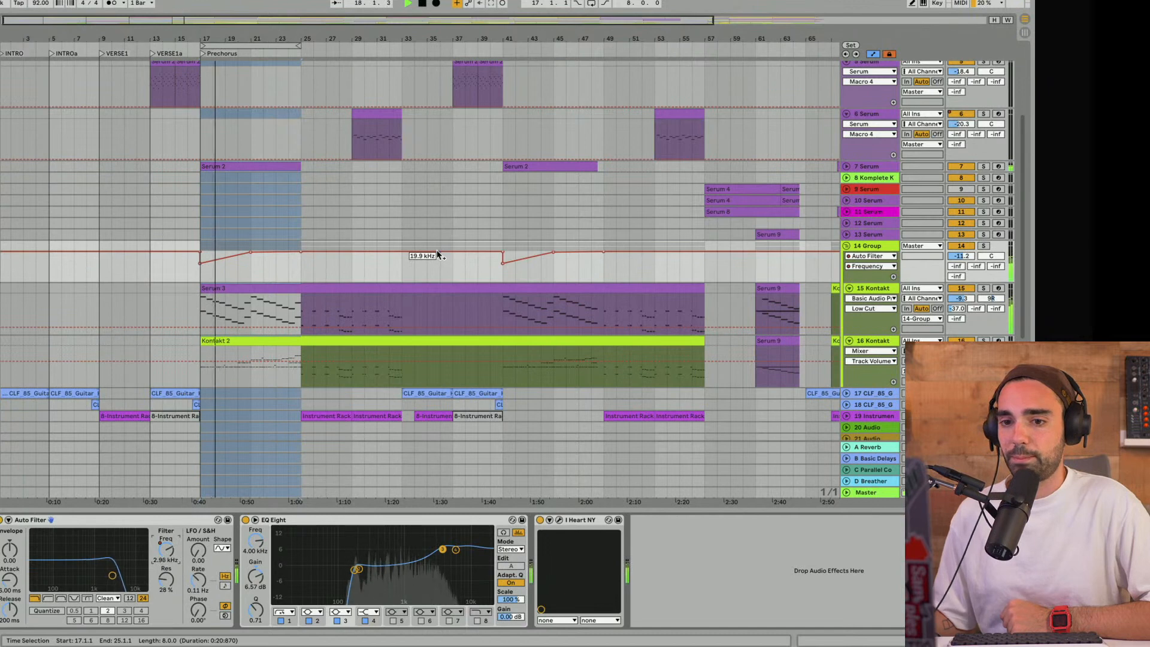
pyautogui.scroll(-3, 437, 254)
pyautogui.click(984, 258)
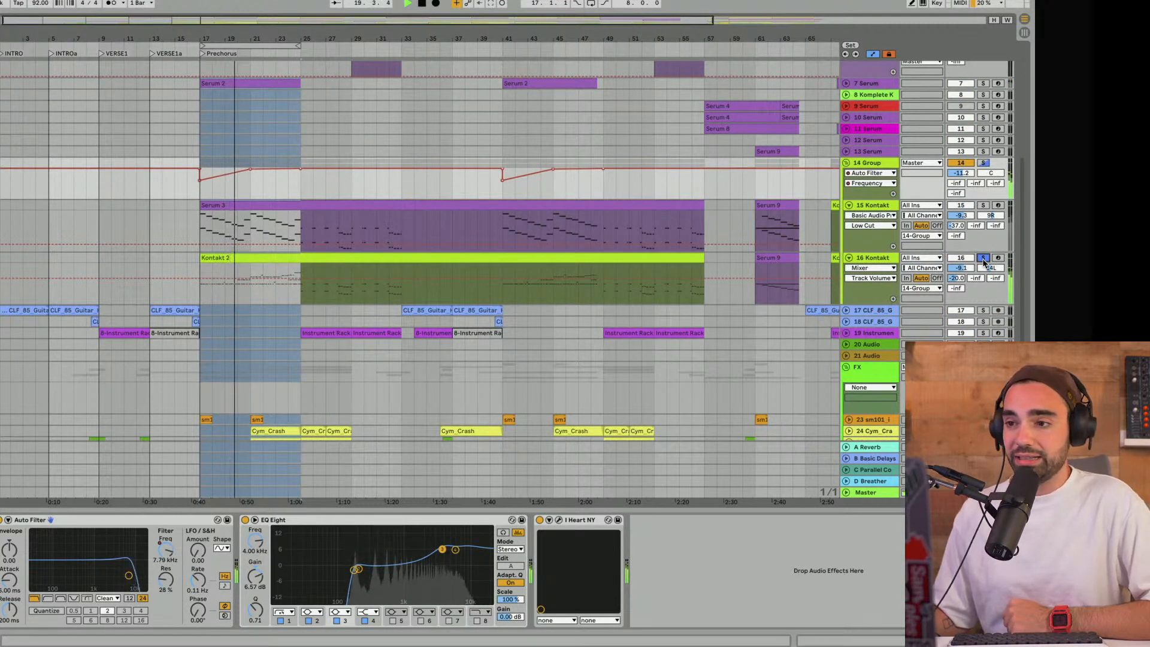
pyautogui.scroll(1, 986, 256)
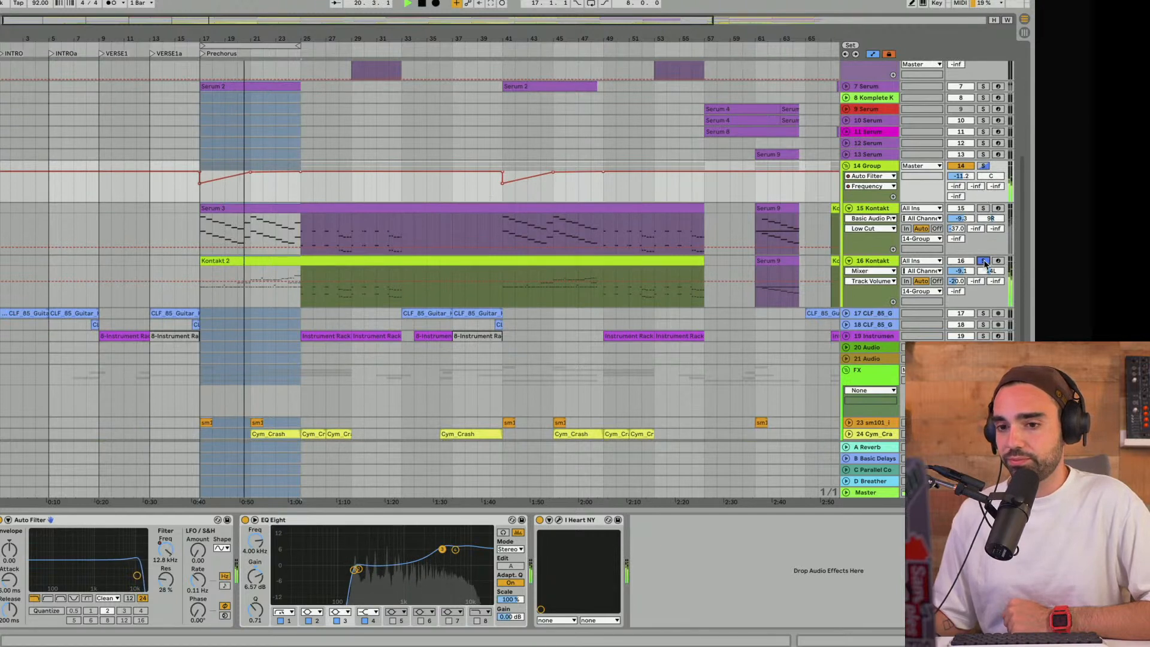
pyautogui.click(983, 260)
# - Unfold track 4 Serum in the arrangement to show the notes inside its clips
pyautogui.scroll(2, 945, 258)
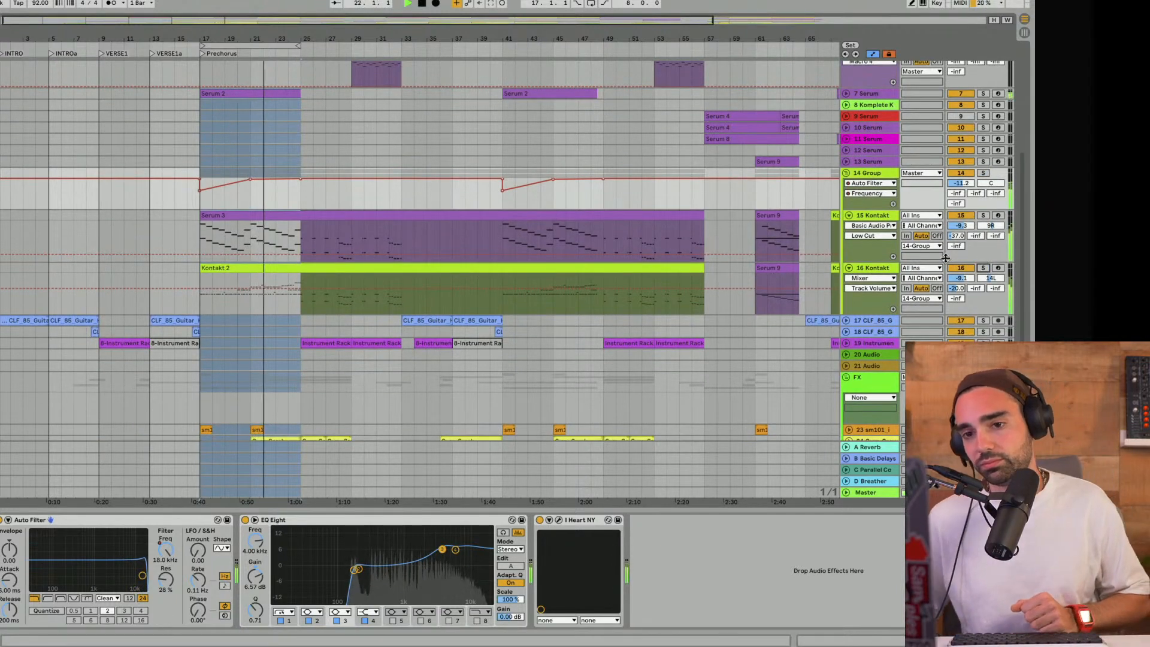
pyautogui.scroll(10, 937, 248)
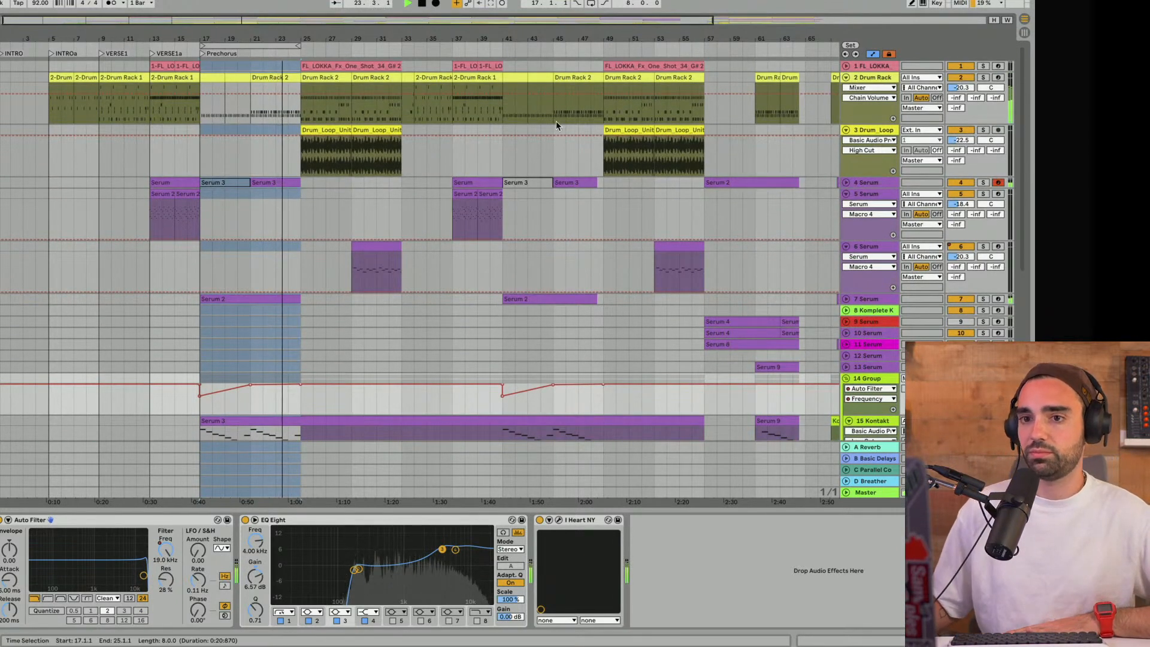
pyautogui.click(847, 183)
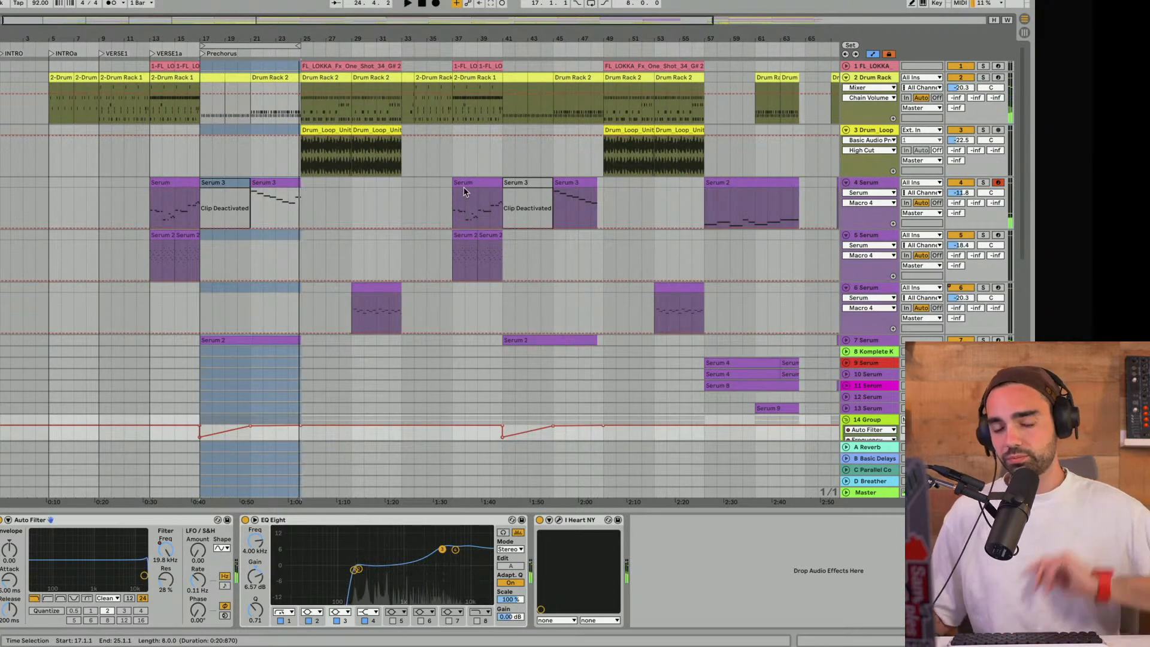
# - Open the notes of the long Serum 3 clip on 15 Kontakt and play the arrangement from bar 21
pyautogui.scroll(-5, 317, 177)
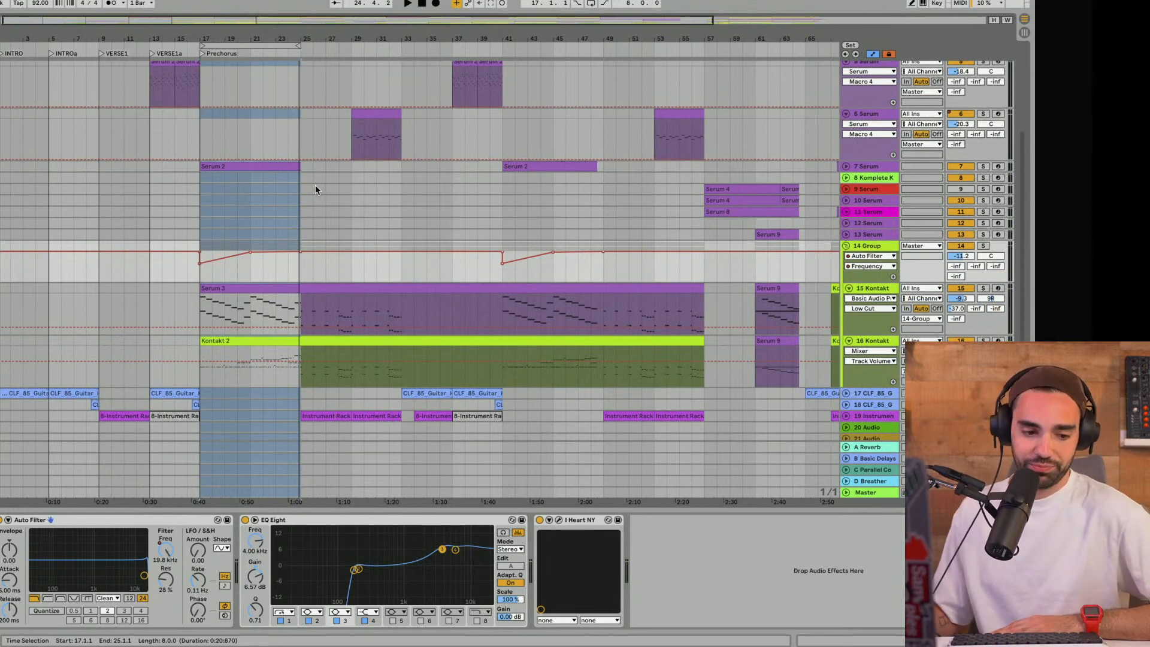
pyautogui.click(250, 309)
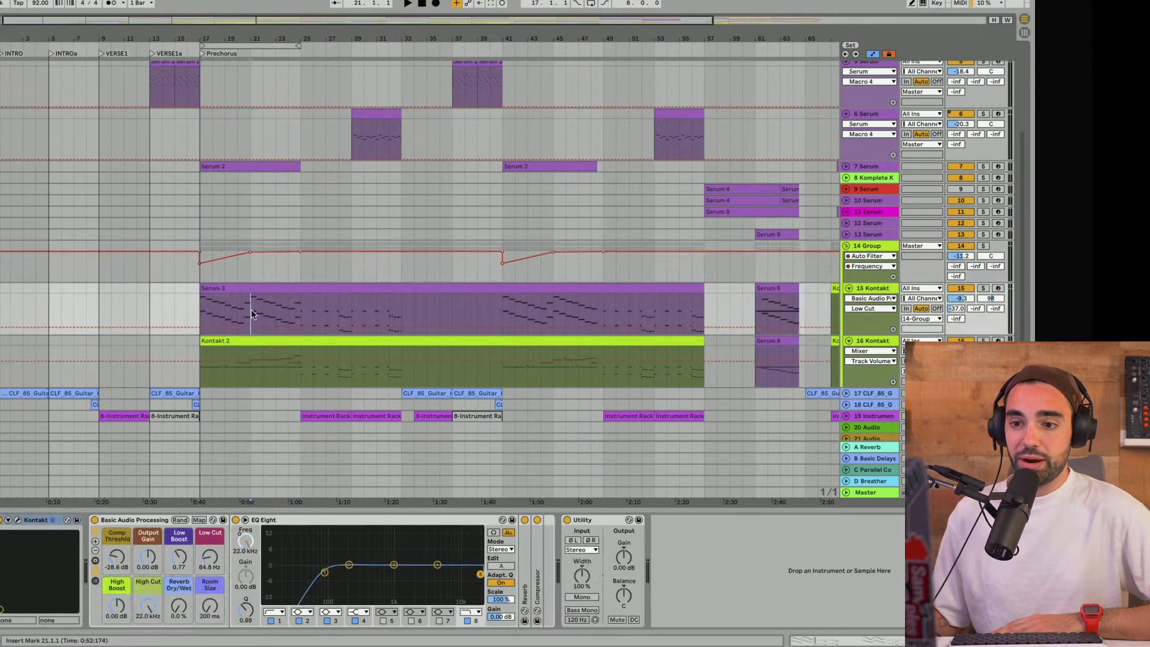
pyautogui.doubleClick(264, 290)
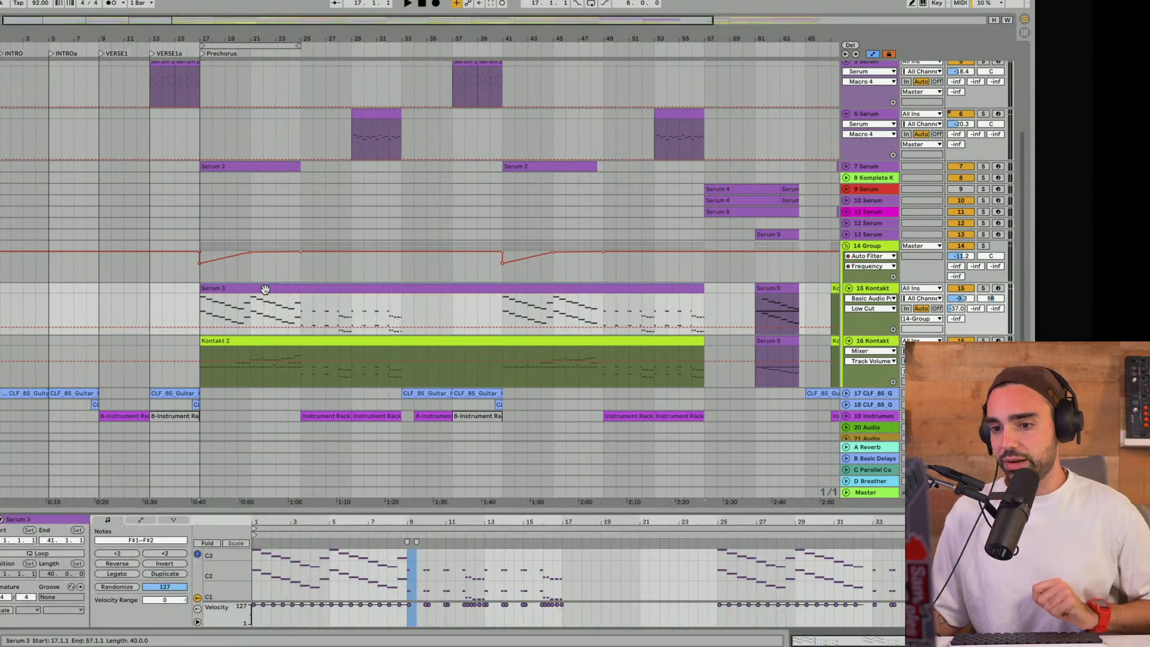
pyautogui.click(251, 308)
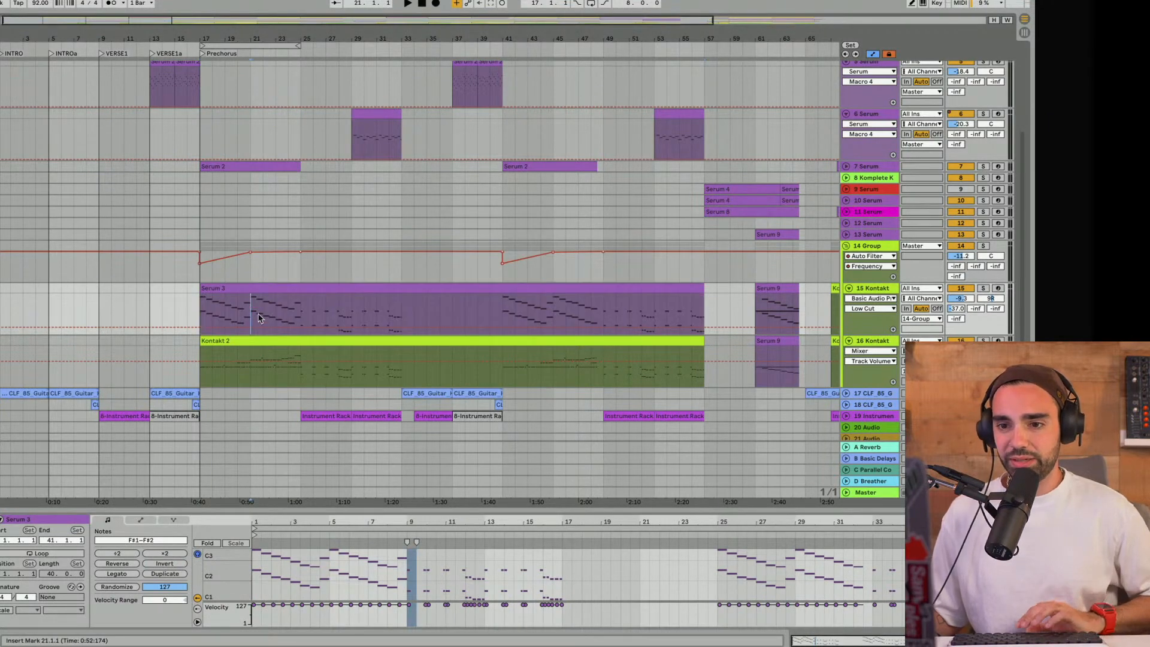
pyautogui.press('space')
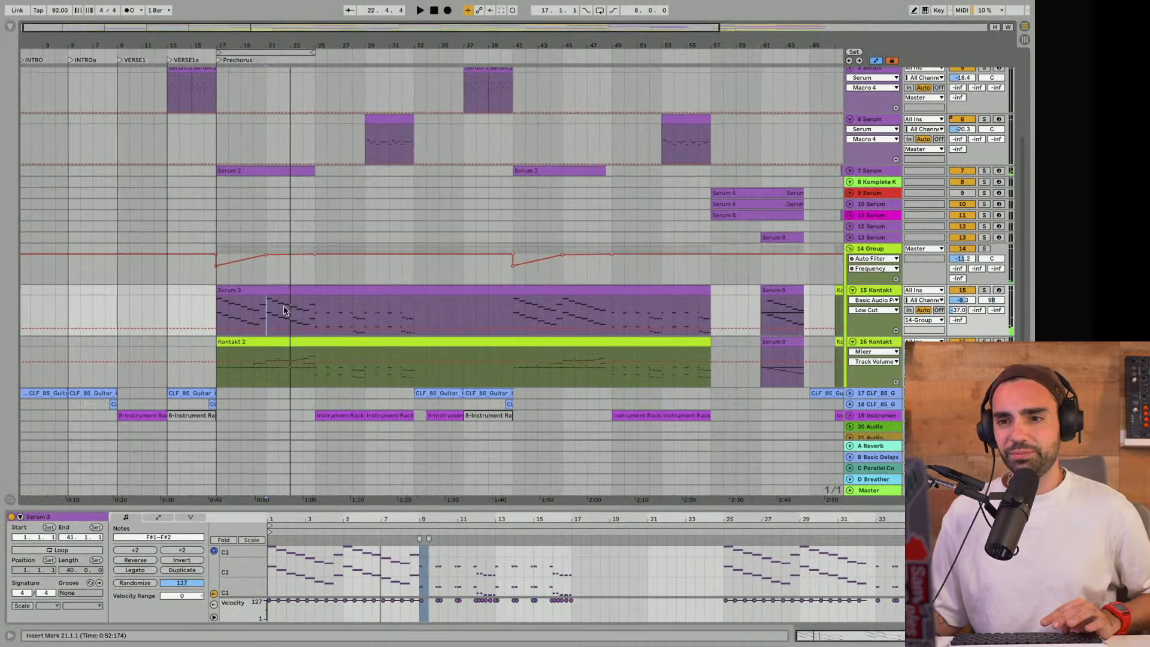
# - Play track 4 Serum's VERSE1a clip from bar 13, comparing the soloed track with the full mix
pyautogui.scroll(4, 260, 264)
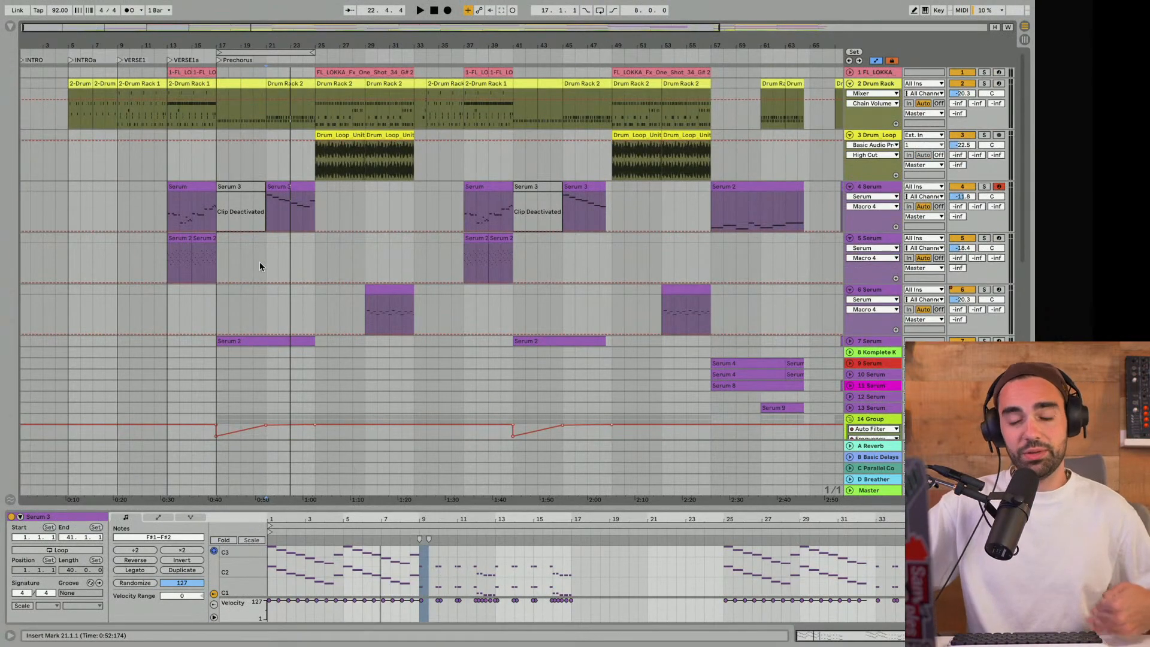
pyautogui.click(168, 207)
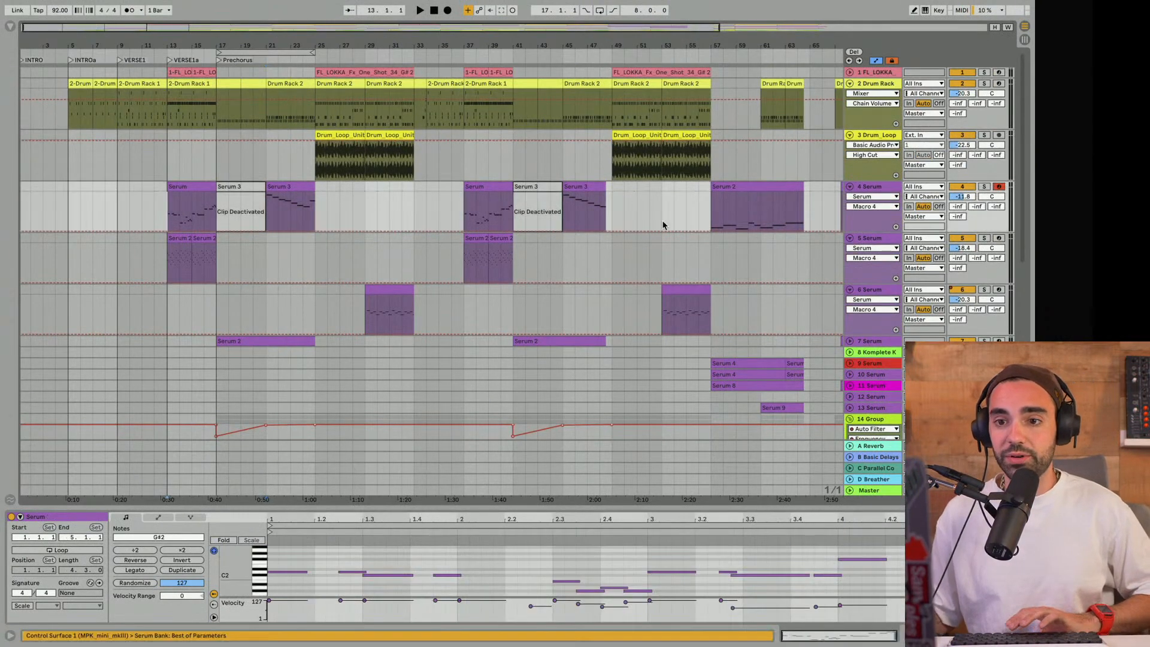
pyautogui.press('space')
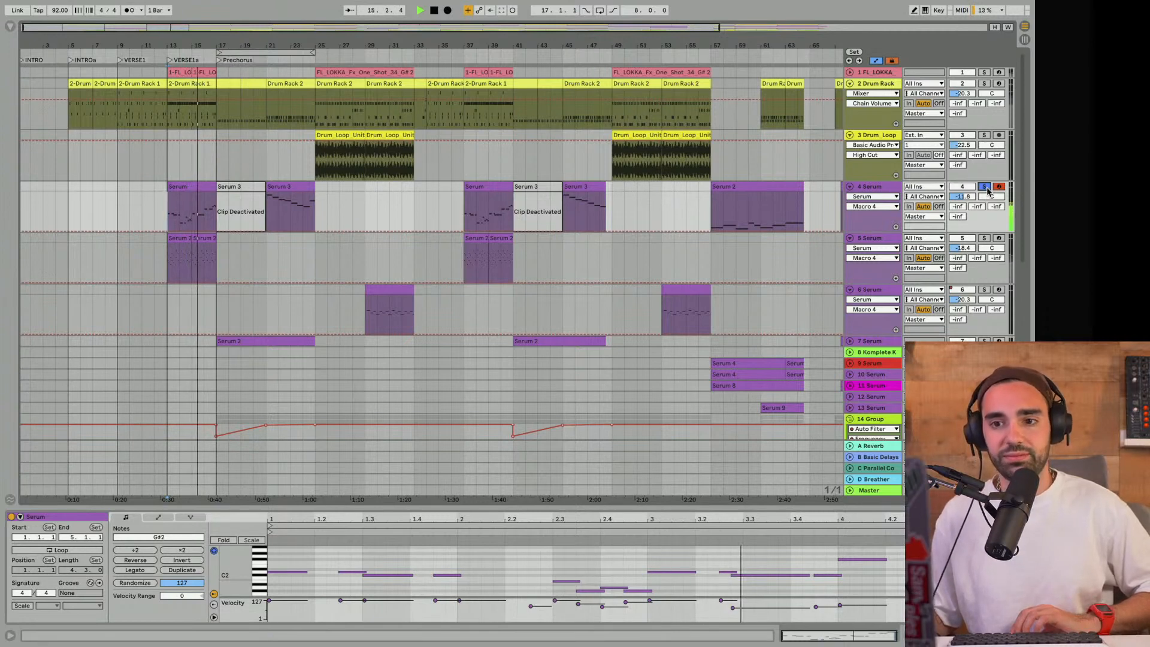
pyautogui.click(986, 188)
pyautogui.press('space')
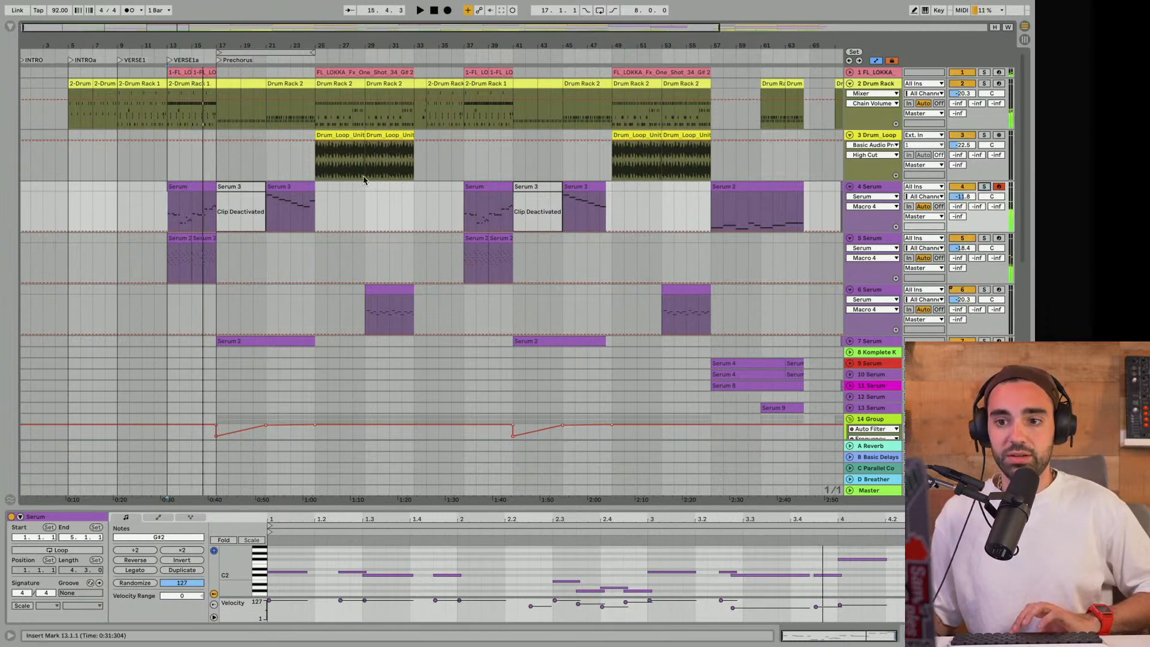
# - Play track 4 Serum's Prechorus clip from bar 21, first soloed and again in the full mix
pyautogui.click(267, 216)
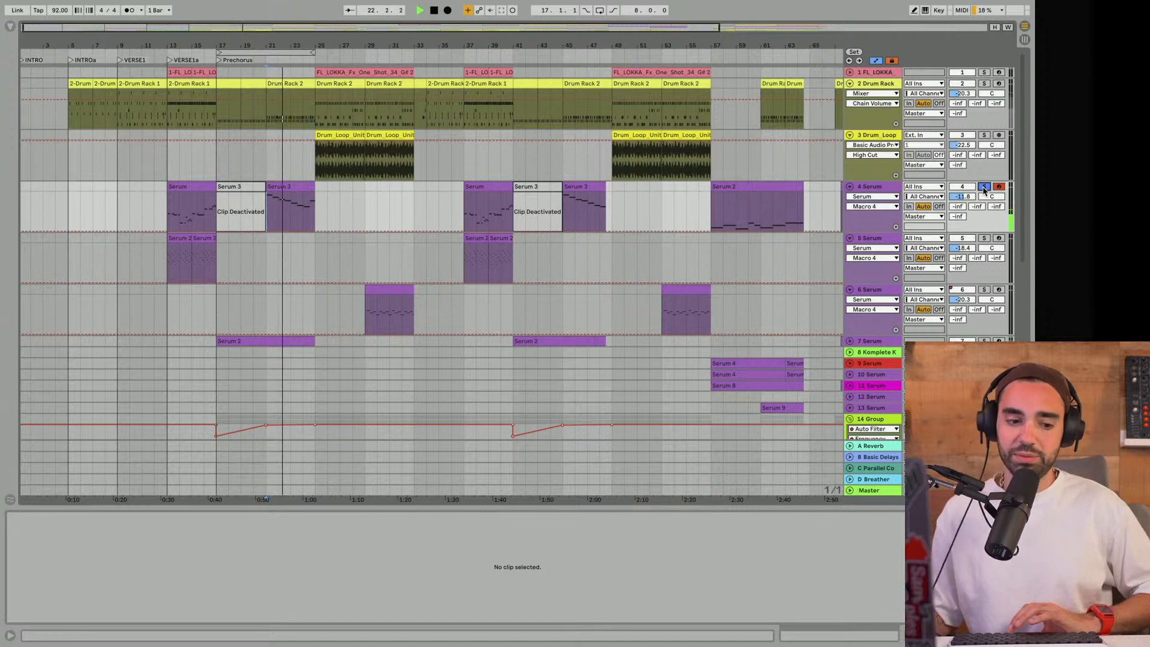
pyautogui.click(983, 188)
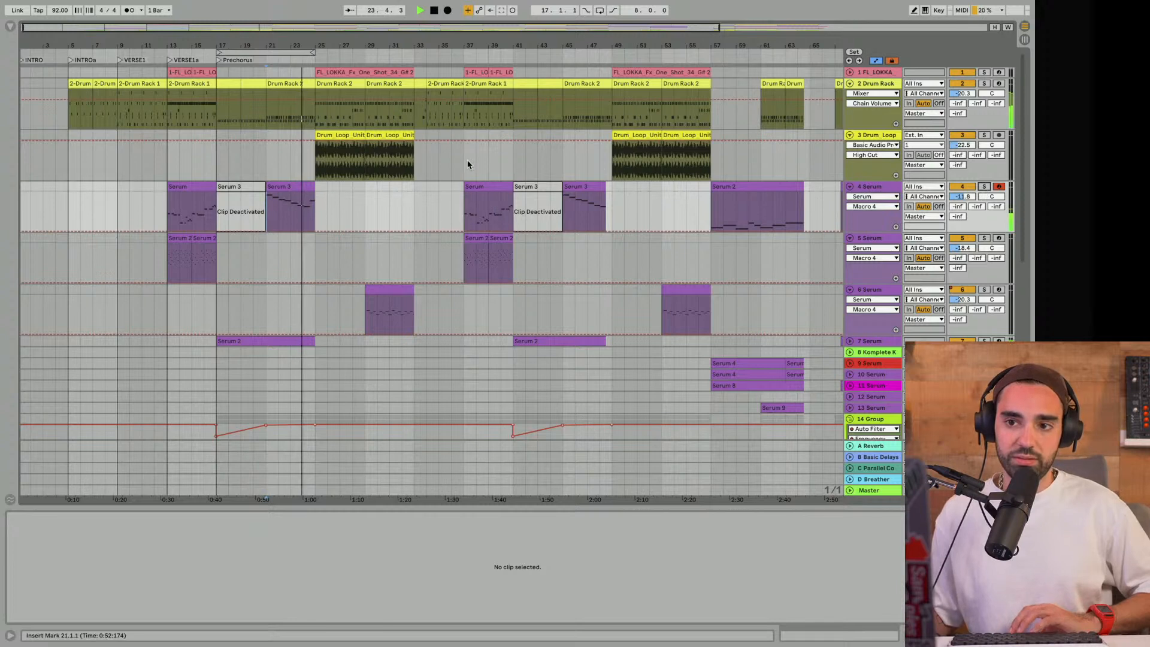
pyautogui.scroll(-5, 467, 162)
pyautogui.scroll(4, 868, 365)
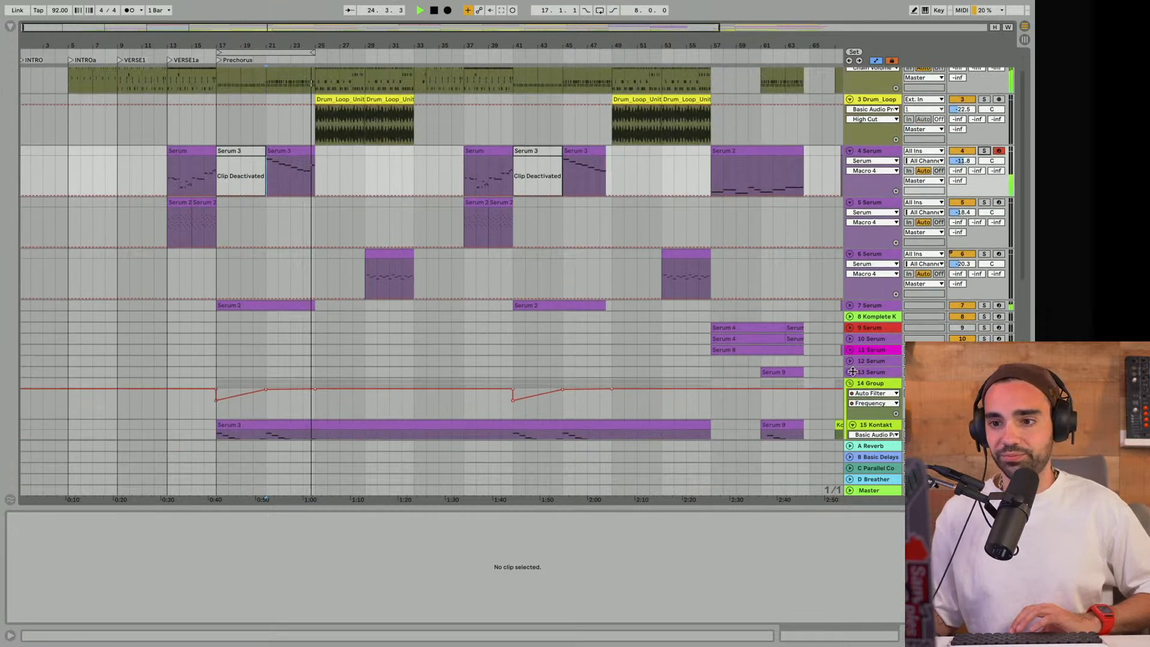
pyautogui.press('space')
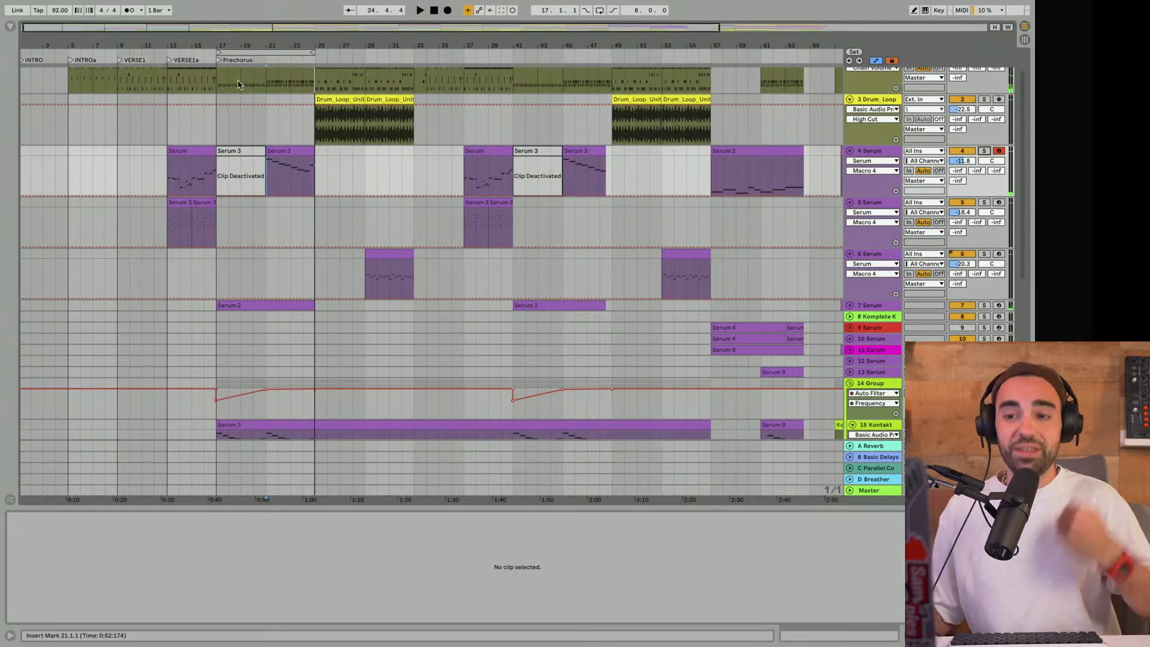
# - Move the 8-bar loop to bar 25, play it and hide the clip view to show more tracks
pyautogui.moveTo(239, 52); pyautogui.dragTo(339, 49)
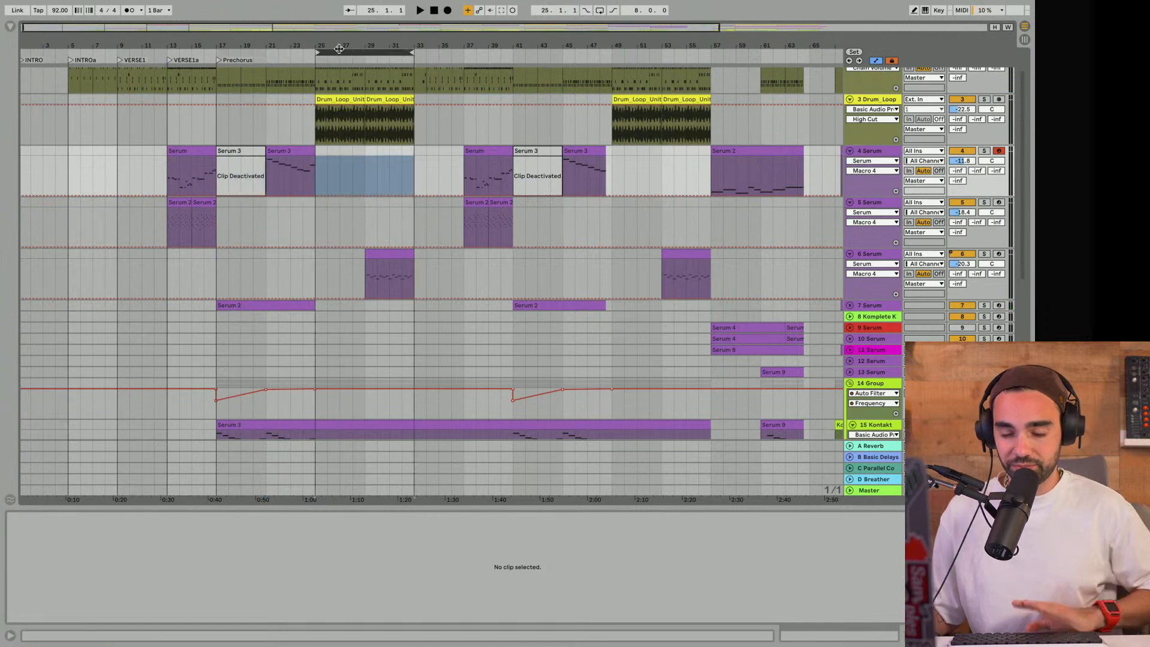
pyautogui.press('space')
pyautogui.scroll(2, 369, 159)
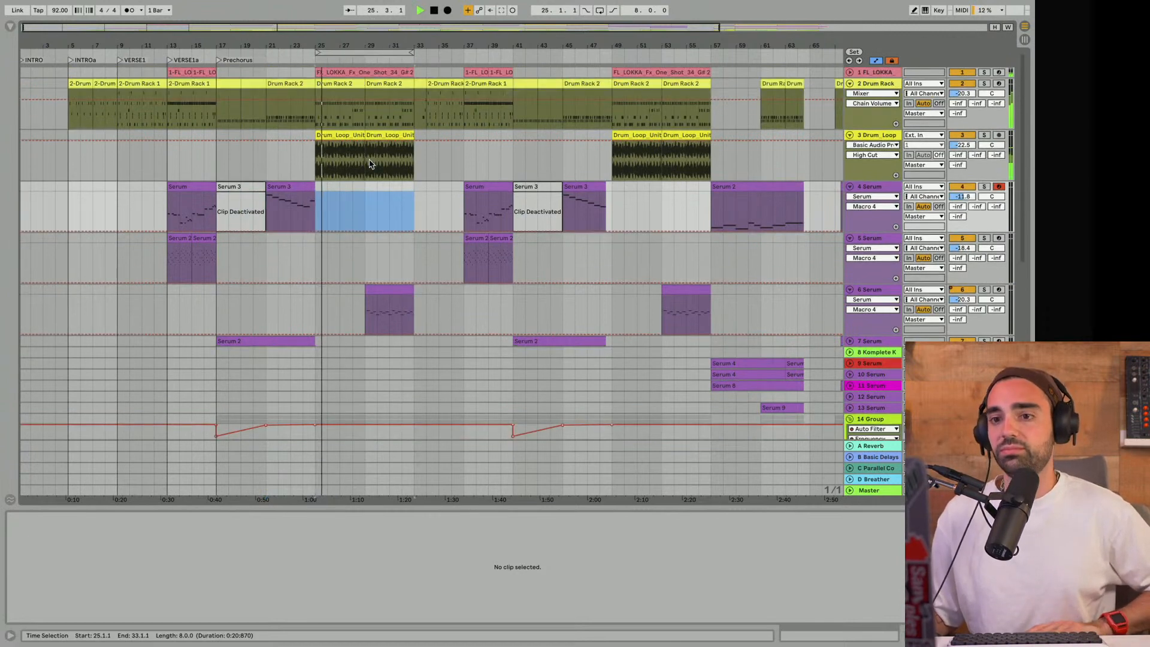
pyautogui.moveTo(611, 508); pyautogui.dragTo(590, 597)
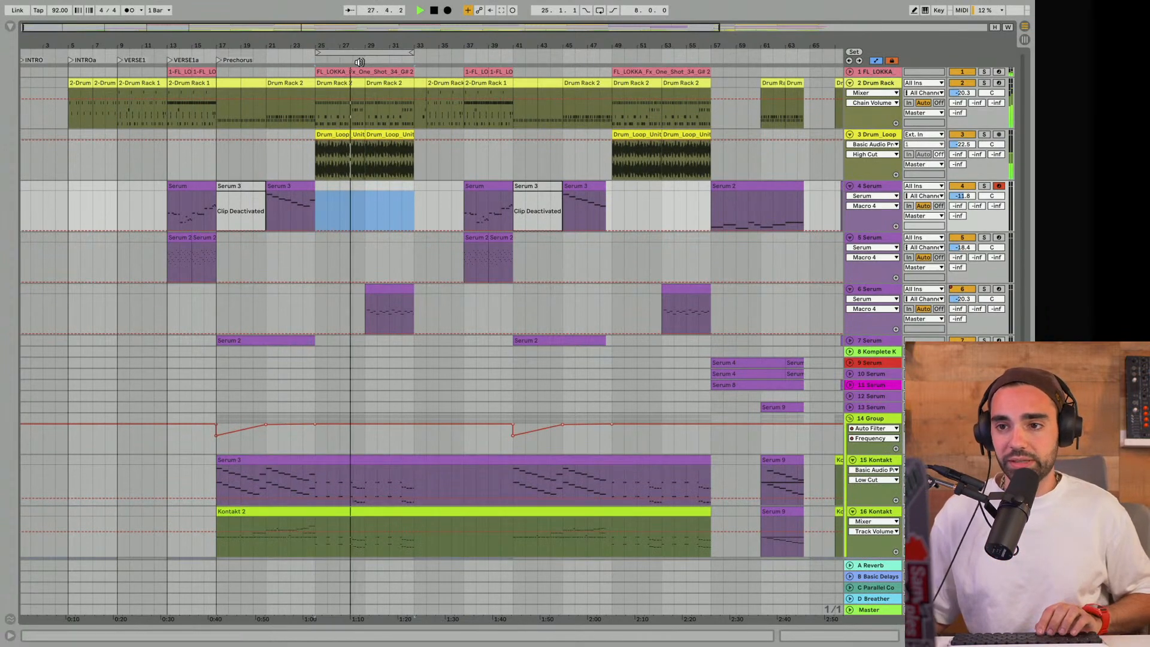
# - Add a locator named HOOK at bar 25
pyautogui.click(317, 53)
pyautogui.rightClick(317, 58)
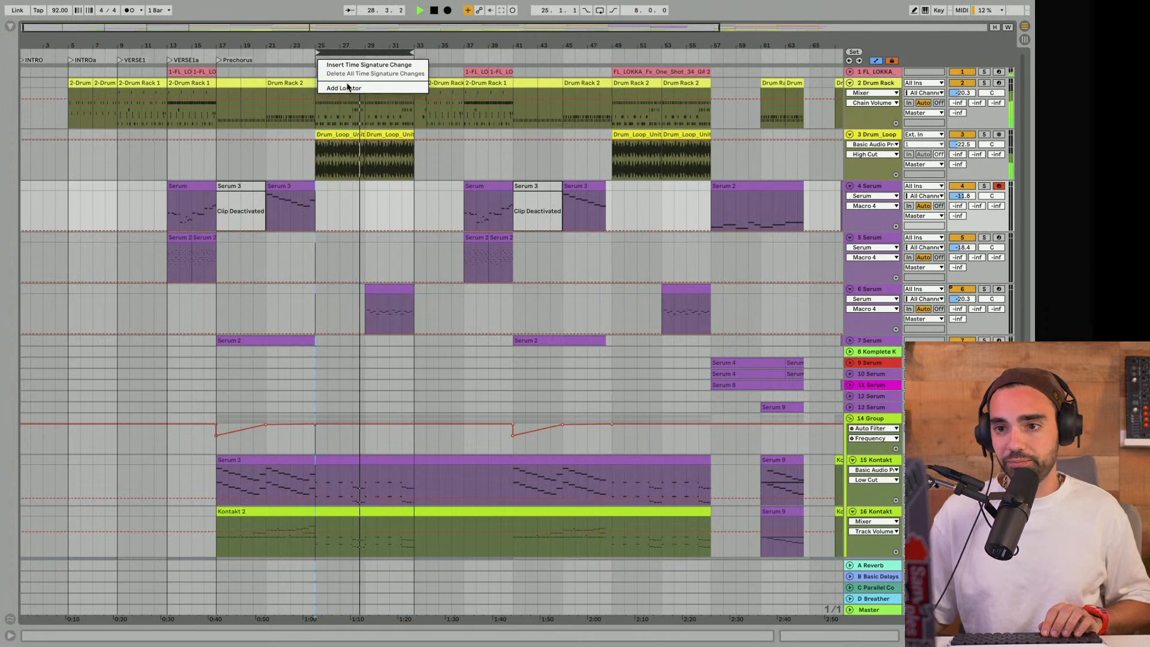
pyautogui.click(343, 90)
pyautogui.write('HOOK')
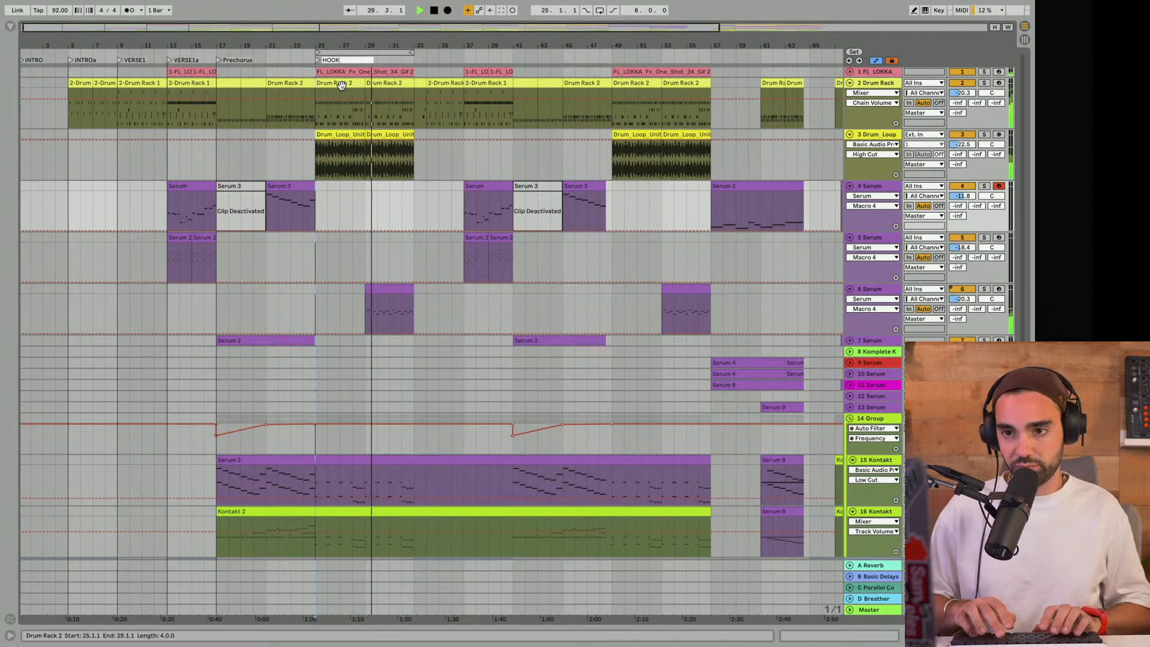
pyautogui.press('Return')
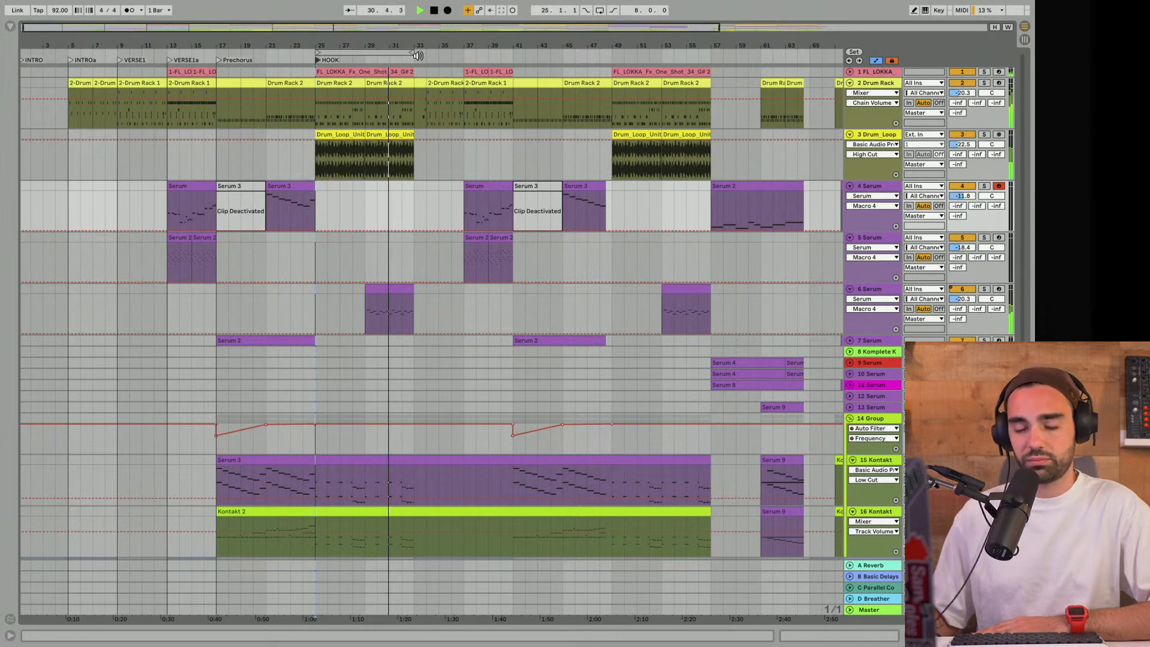
# - Zoom out the arrangement to survey the whole song and play the 8-bar HOOK loop from bar 25
pyautogui.click(380, 52)
pyautogui.moveTo(380, 45); pyautogui.dragTo(322, 44)
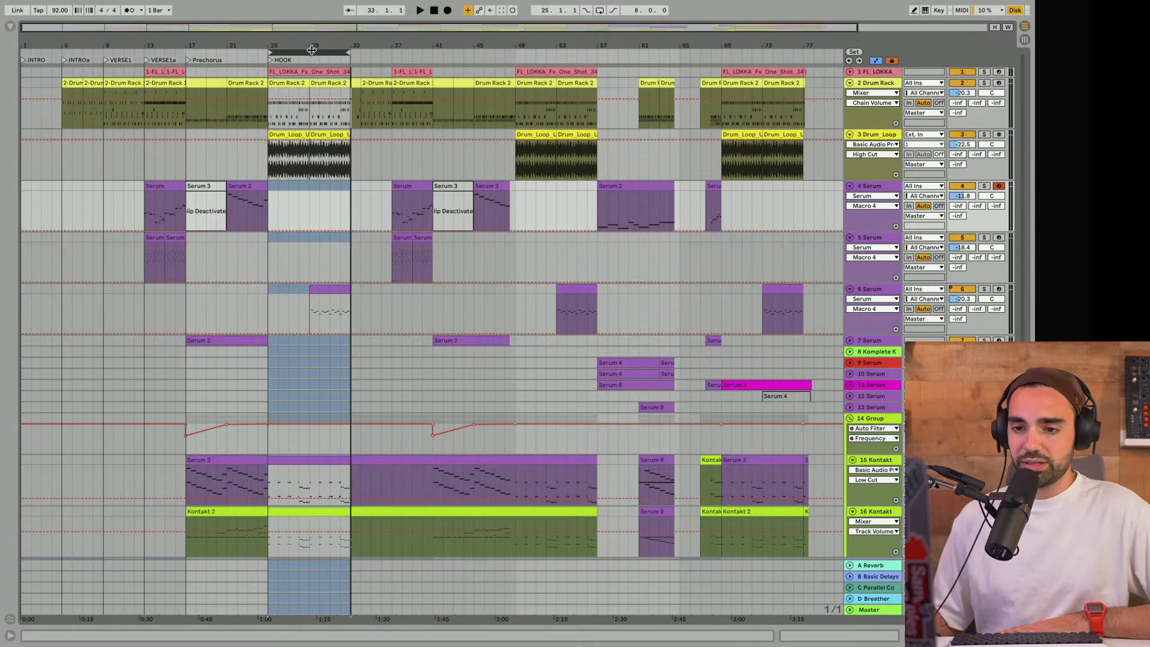
pyautogui.press('space')
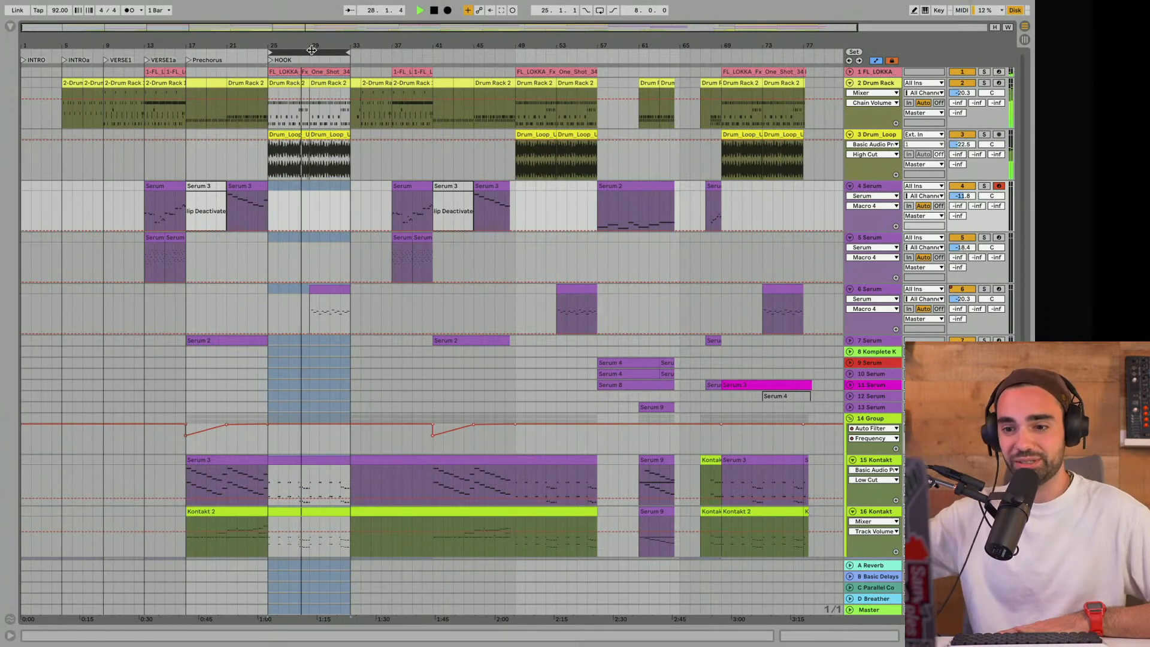
# - Move the 8-bar loop to bar 17 and play the Prechorus in the full mix
pyautogui.press('space')
pyautogui.moveTo(312, 50); pyautogui.dragTo(232, 54)
pyautogui.press('space')
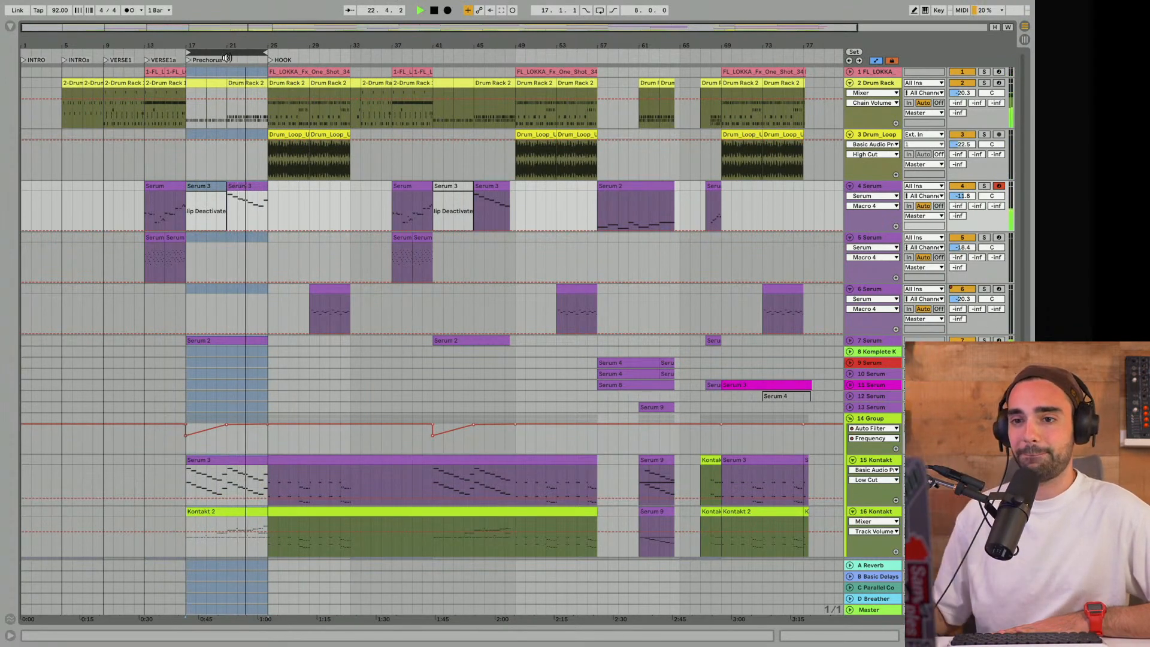
pyautogui.press('space')
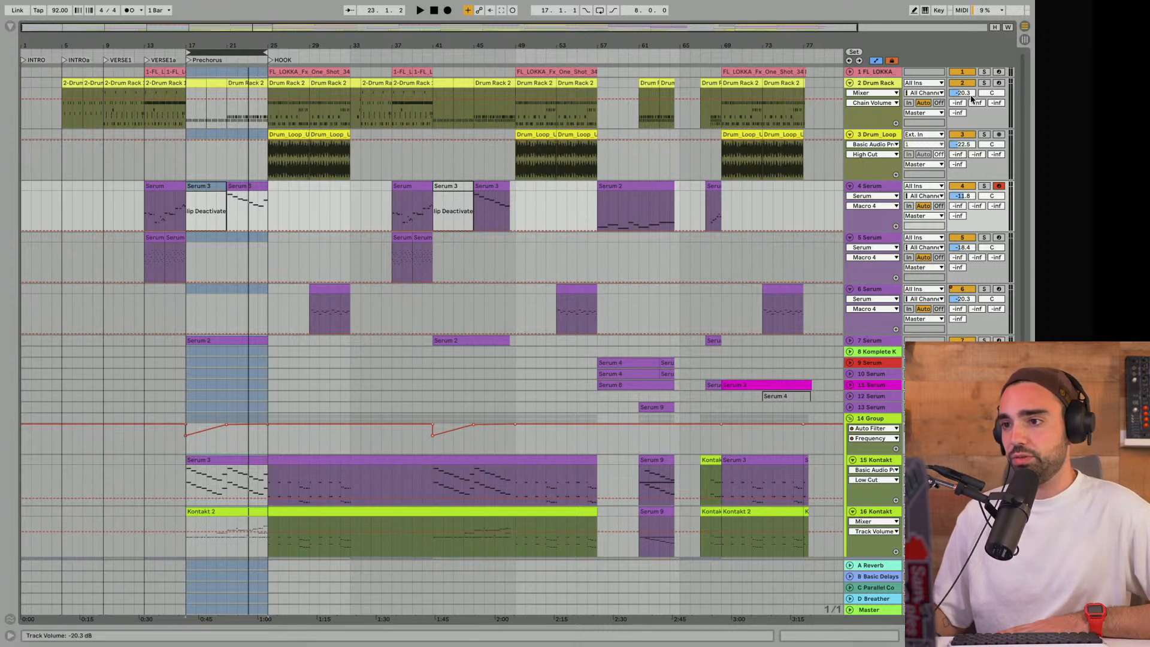
# - Solo track 2 Drum Rack and compare its beat in 8-bar loops from bar 13 and bar 25
pyautogui.click(985, 83)
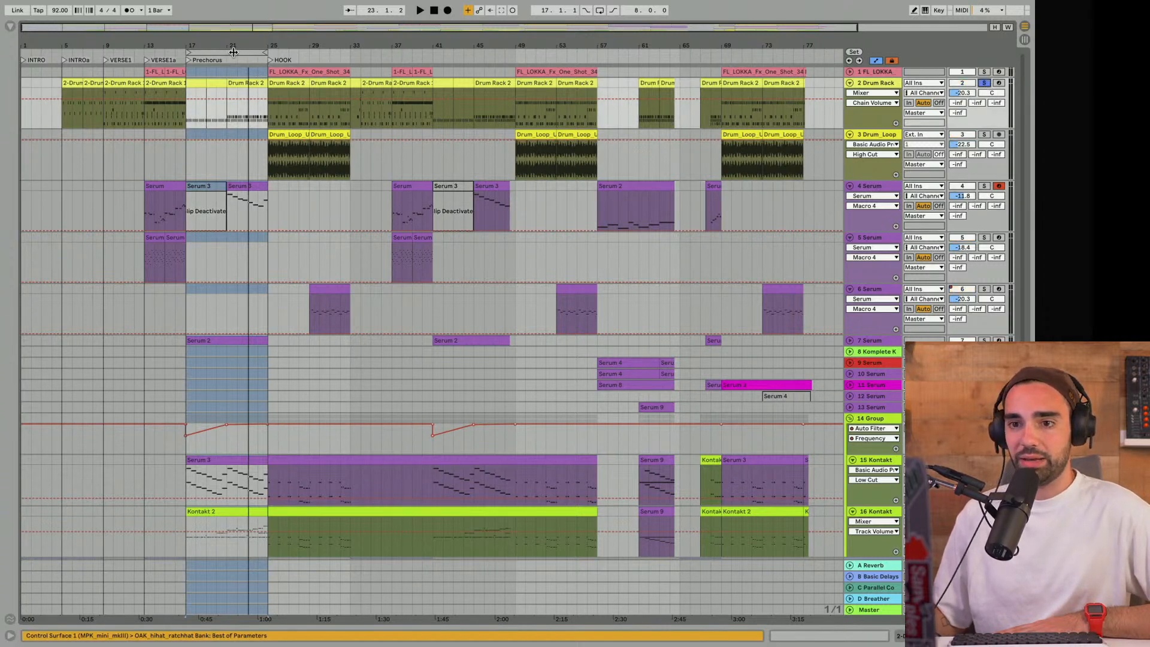
pyautogui.moveTo(234, 53); pyautogui.dragTo(190, 52)
pyautogui.press('space')
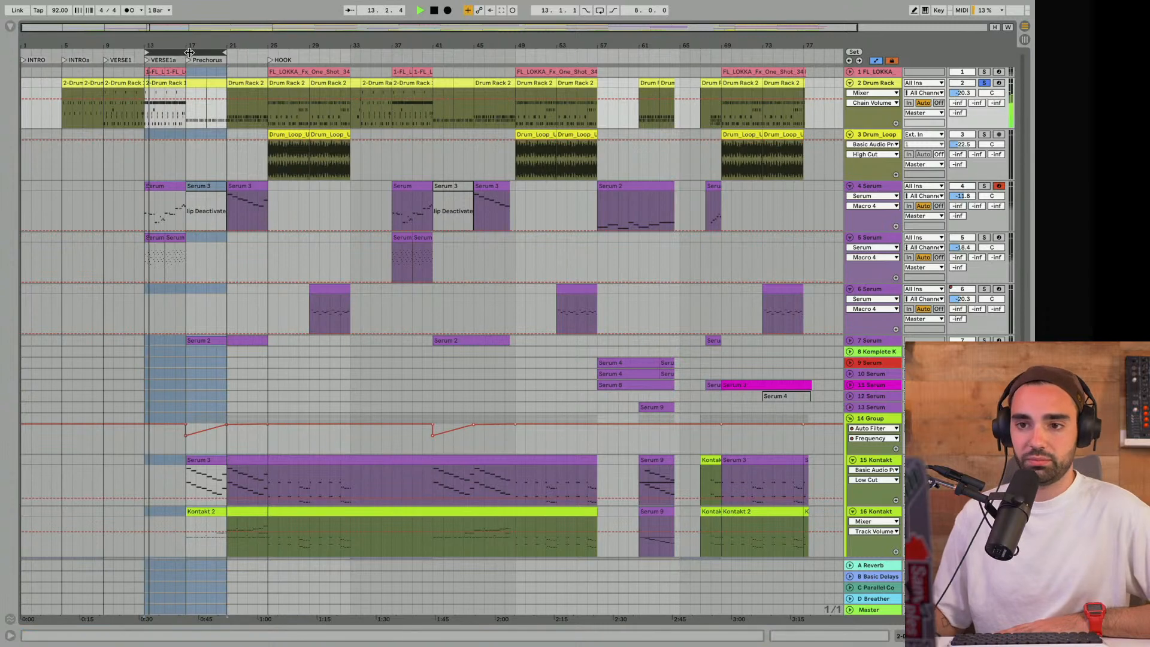
pyautogui.press('space')
pyautogui.moveTo(189, 53); pyautogui.dragTo(288, 57)
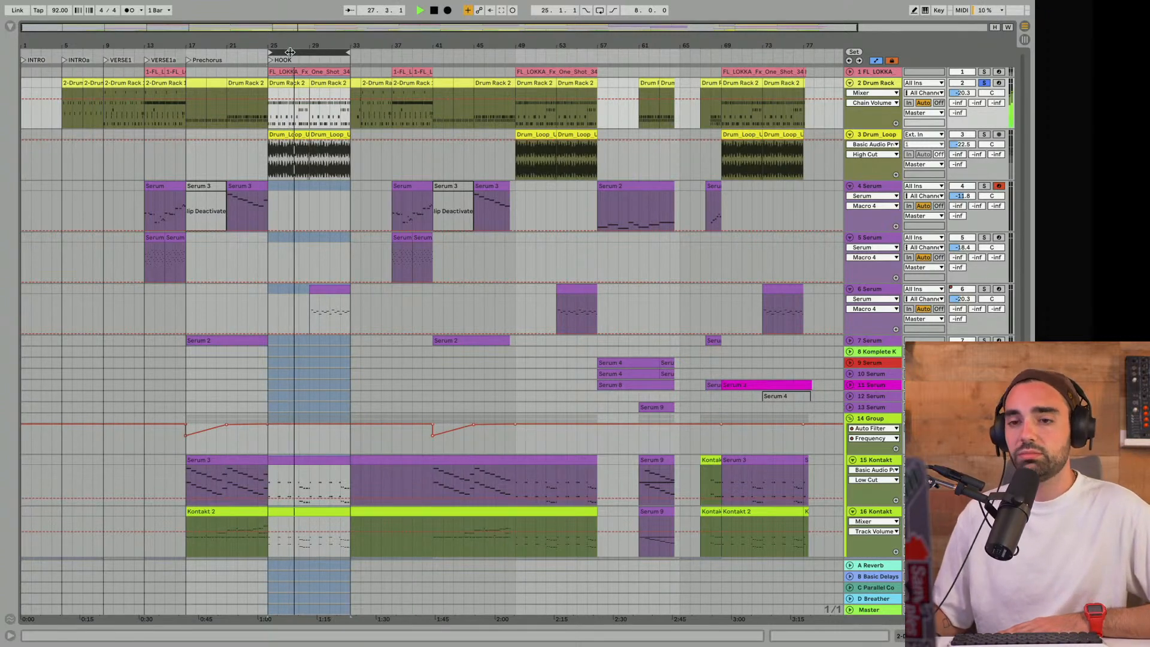
pyautogui.press('space')
# - Loop the 4 bars from bar 21 and play the soloed Drum Rack 2 clip with its notes open in an enlarged clip view
pyautogui.moveTo(289, 53); pyautogui.dragTo(251, 53)
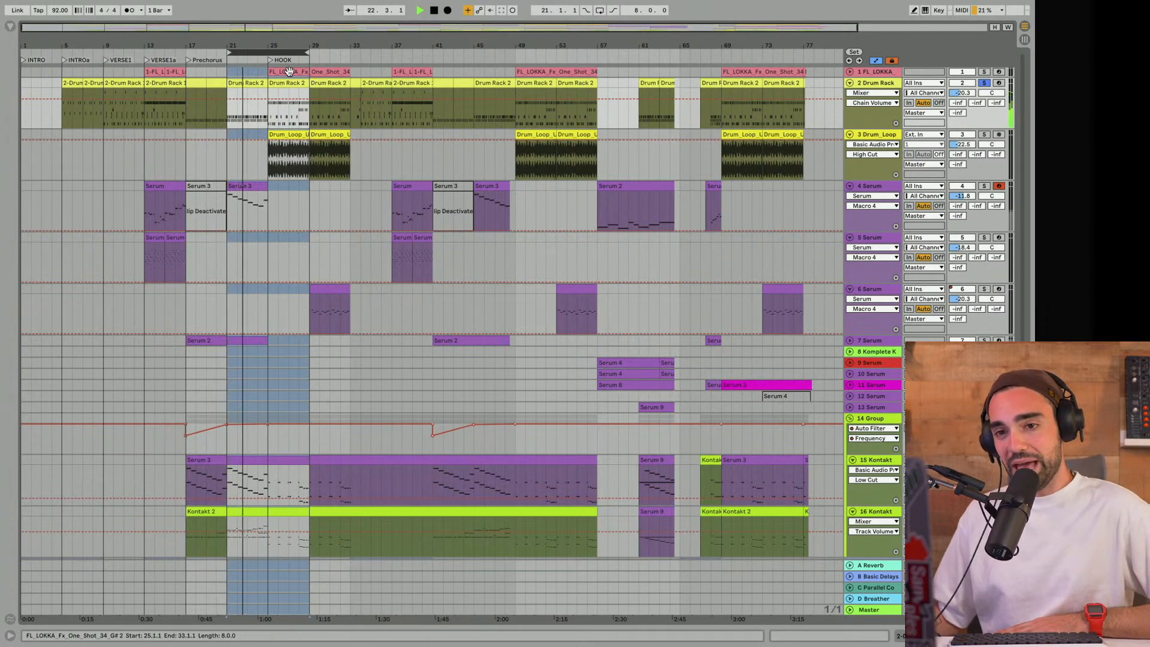
pyautogui.doubleClick(247, 84)
pyautogui.moveTo(476, 505); pyautogui.dragTo(476, 225)
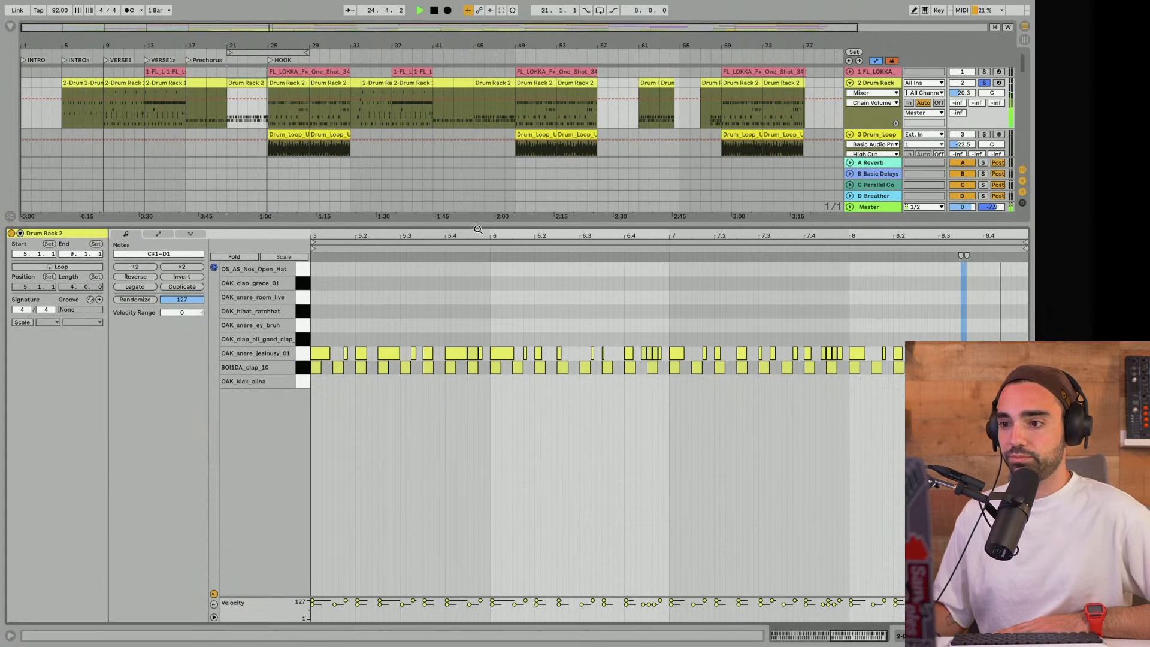
pyautogui.moveTo(307, 52); pyautogui.dragTo(266, 53)
pyautogui.click(239, 52)
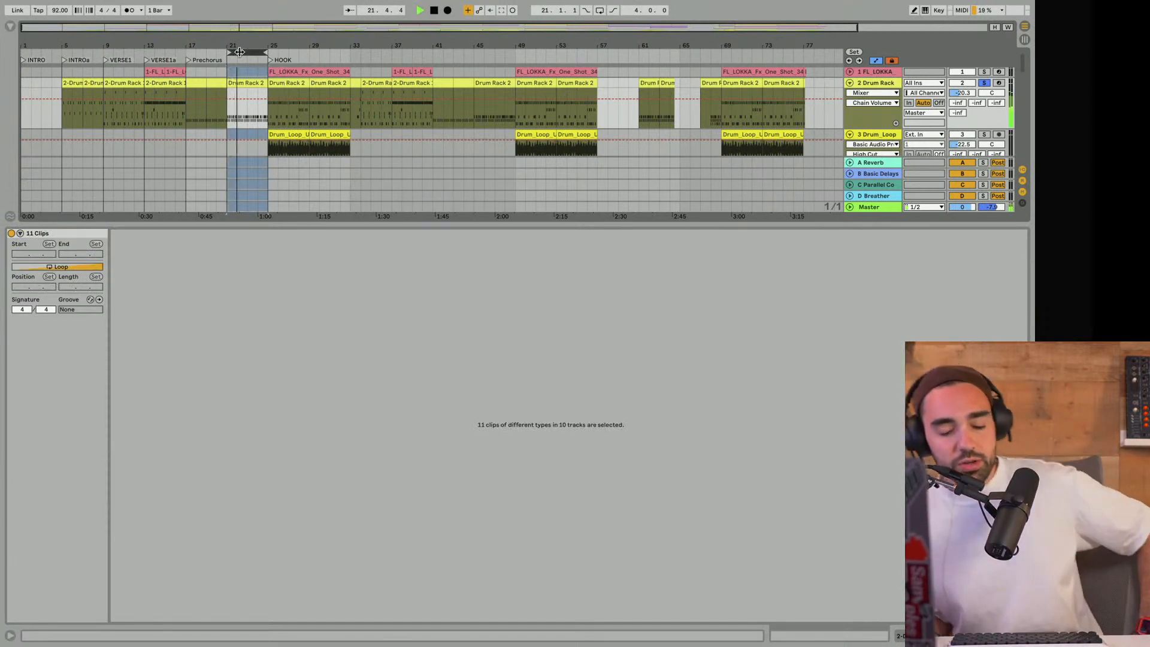
pyautogui.click(237, 83)
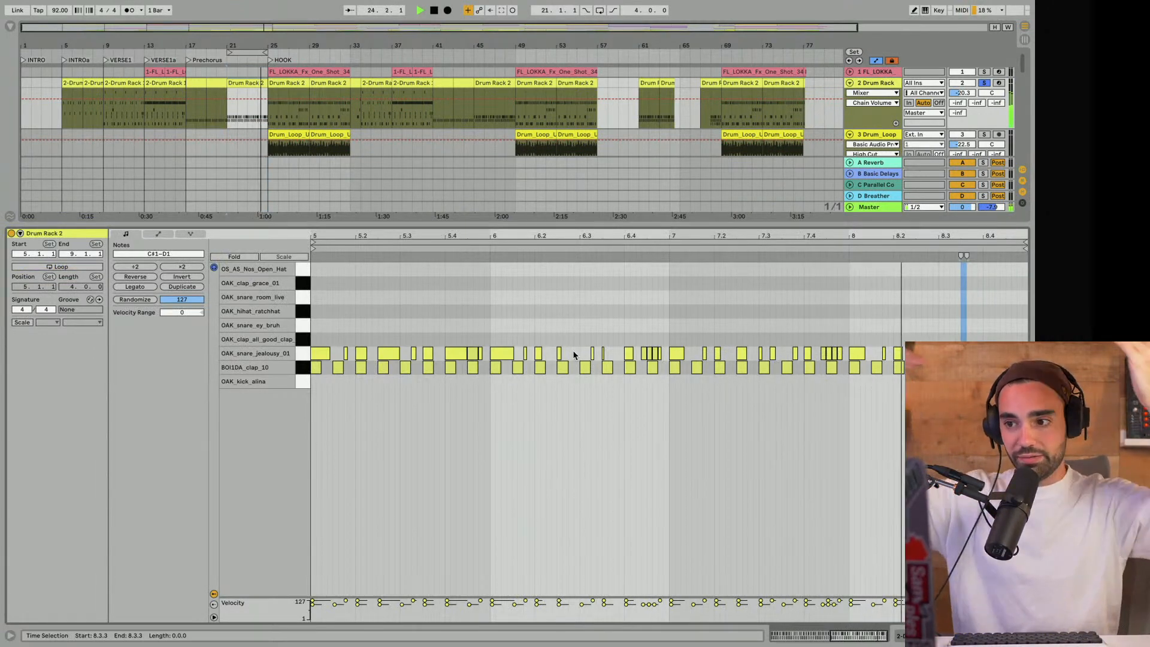
pyautogui.press('space')
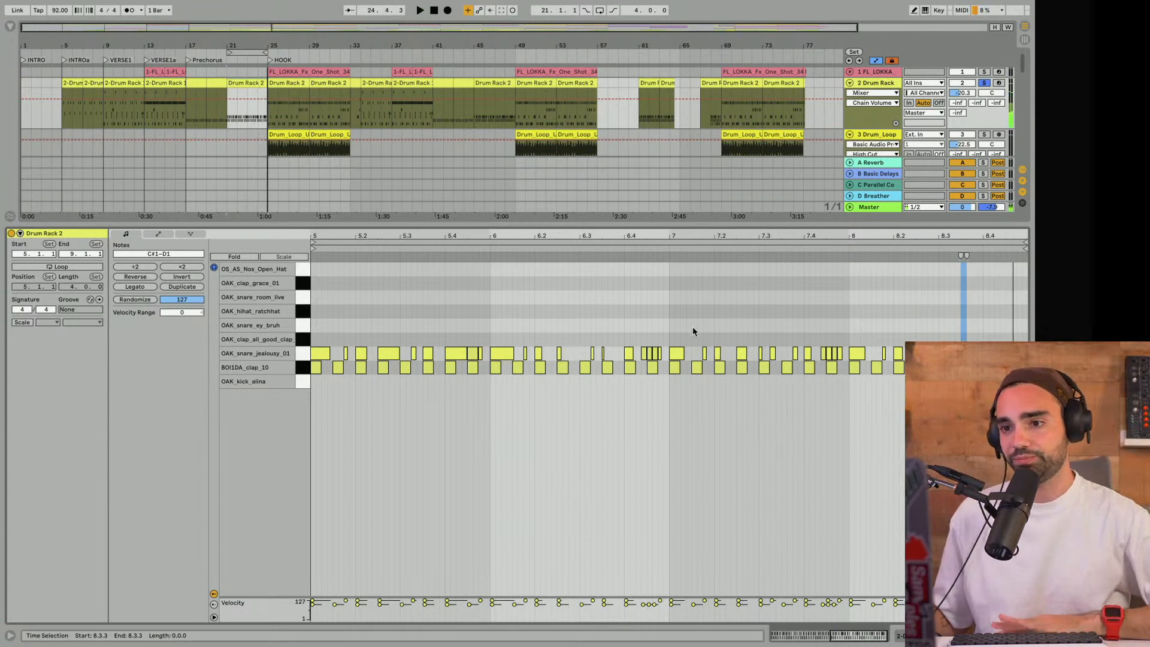
# - Shrink the clip view, move the 4-bar loop to bar 13 and compare VERSE1a's full mix with its soloed drums
pyautogui.moveTo(615, 222); pyautogui.dragTo(615, 506)
pyautogui.moveTo(228, 58); pyautogui.dragTo(160, 52)
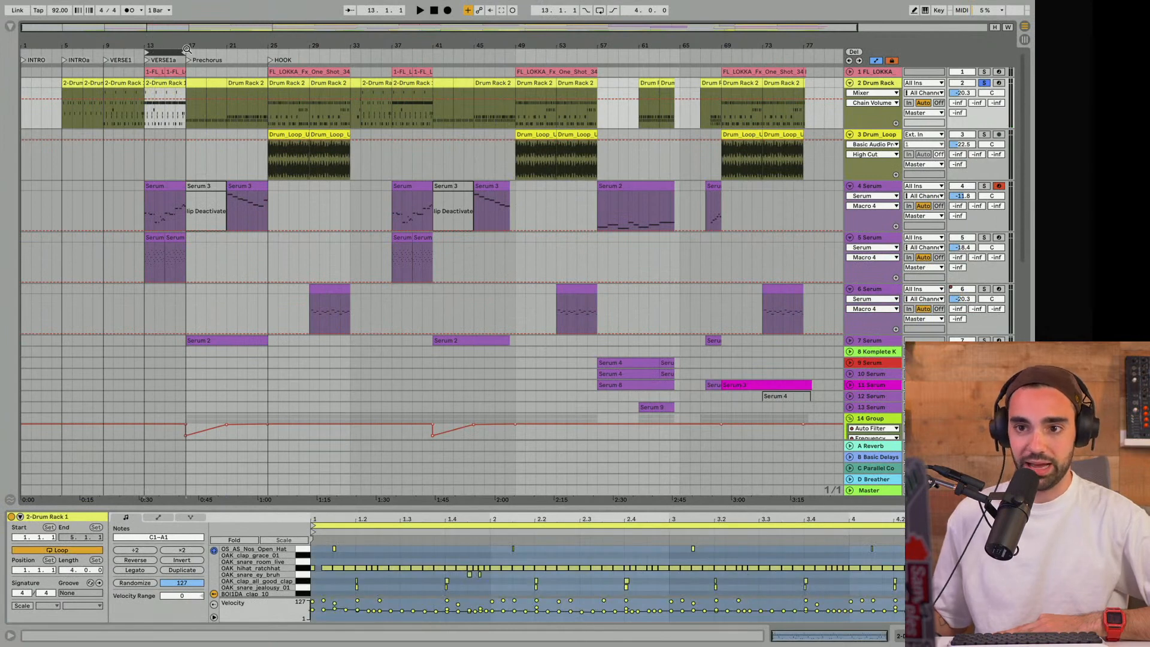
pyautogui.click(983, 85)
pyautogui.press('space')
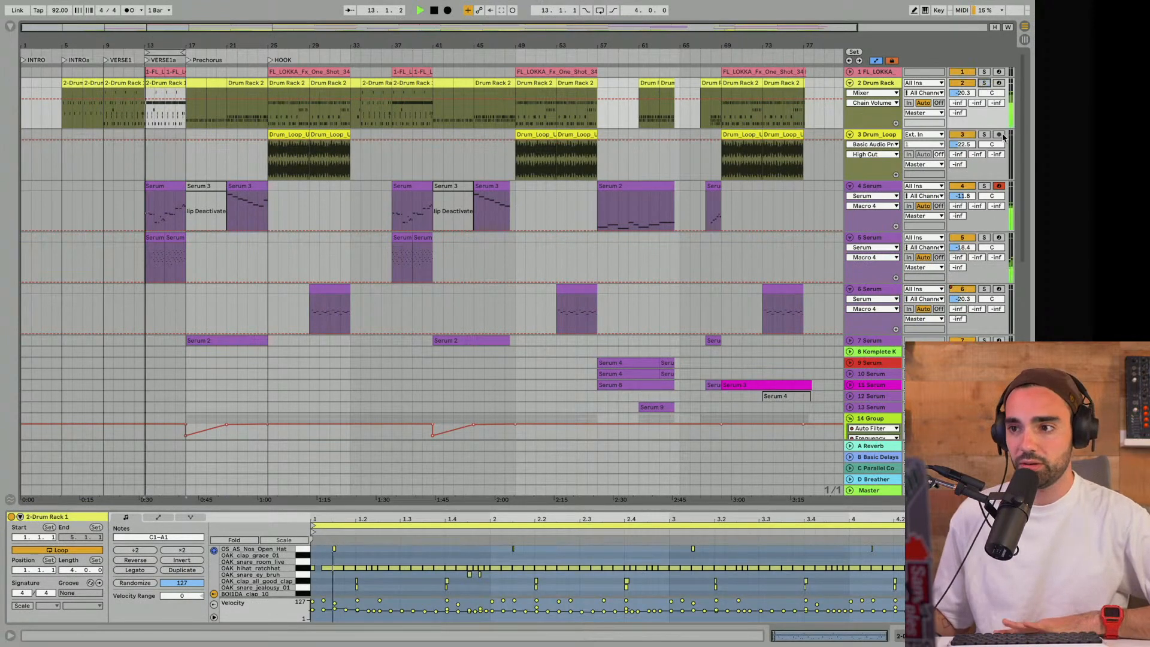
pyautogui.click(984, 84)
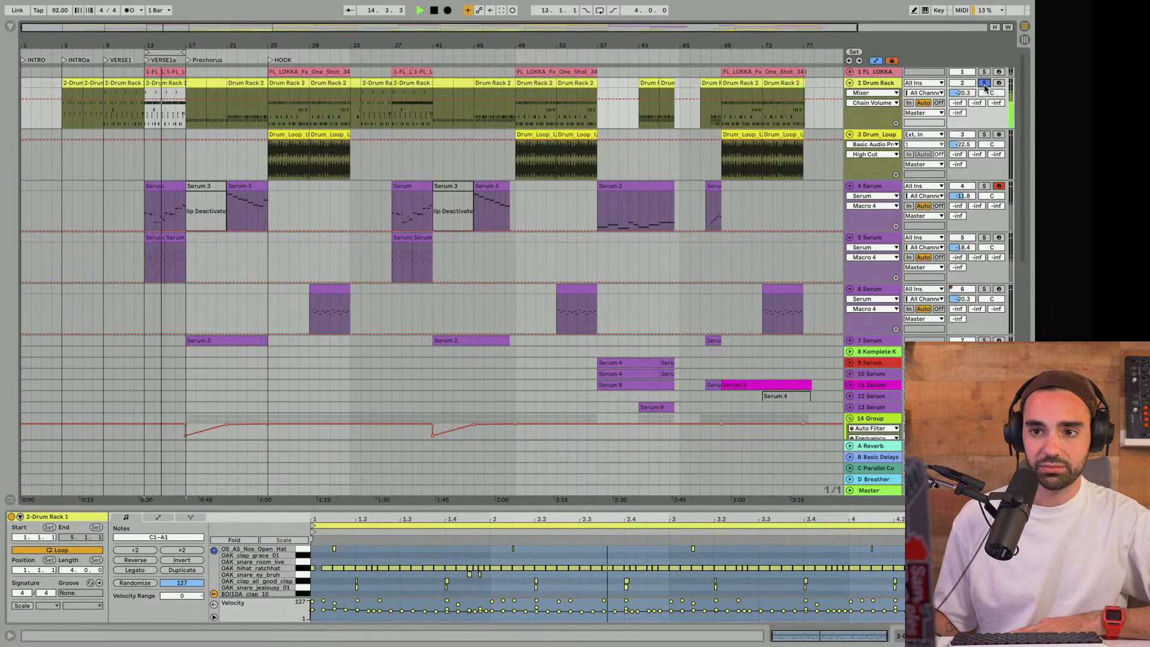
pyautogui.click(984, 84)
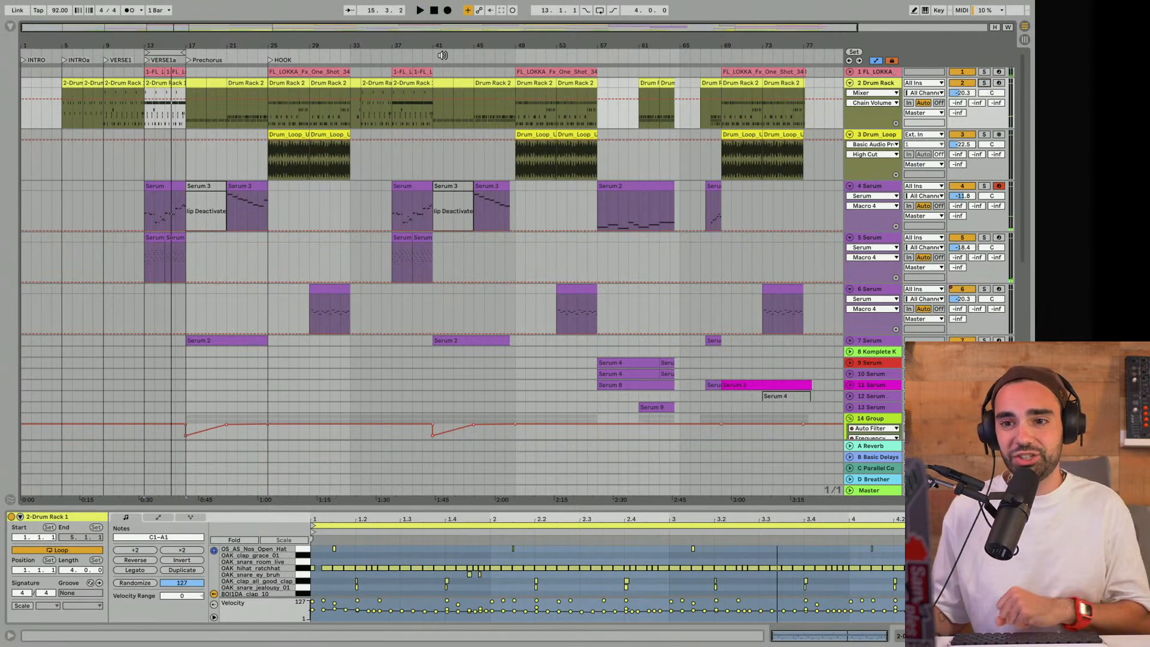
# - Loop the 8 bars from bar 17 and examine the Prechorus clips, filter automation and effects across all tracks
pyautogui.moveTo(168, 50); pyautogui.dragTo(256, 51)
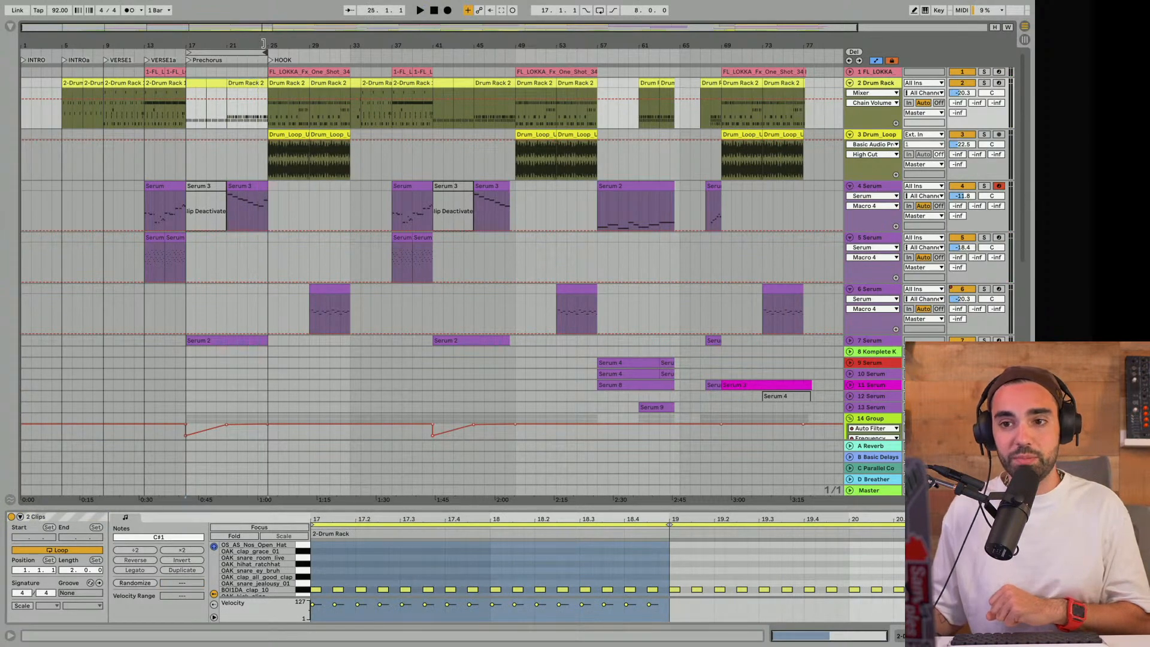
pyautogui.scroll(-12, 197, 167)
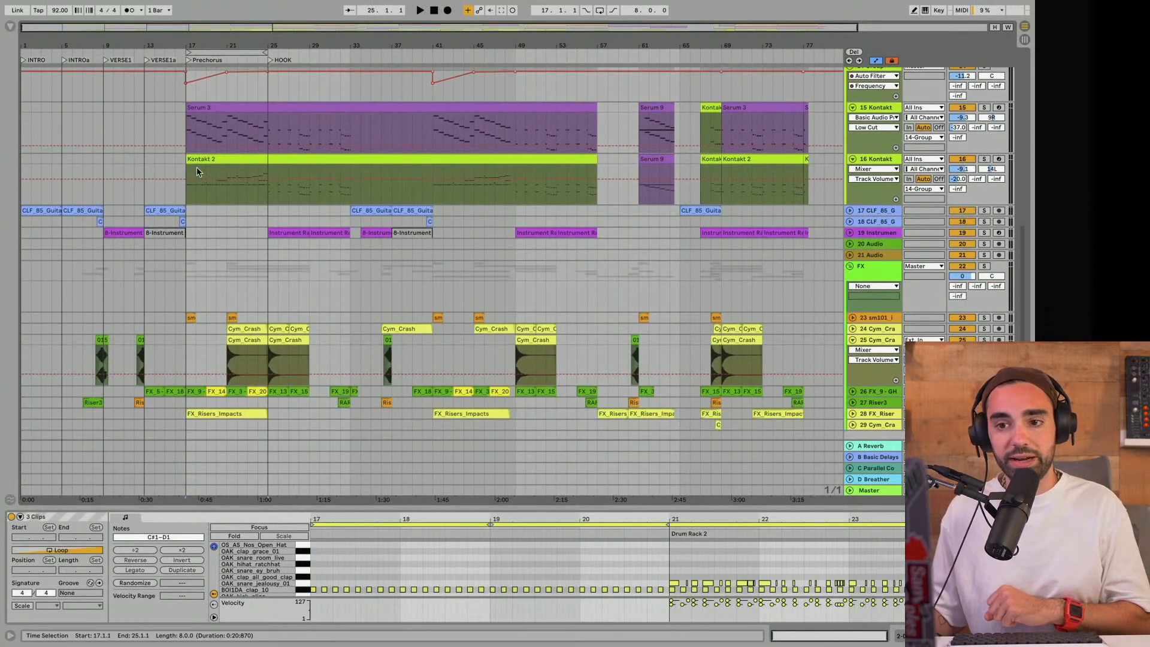
pyautogui.scroll(3, 196, 171)
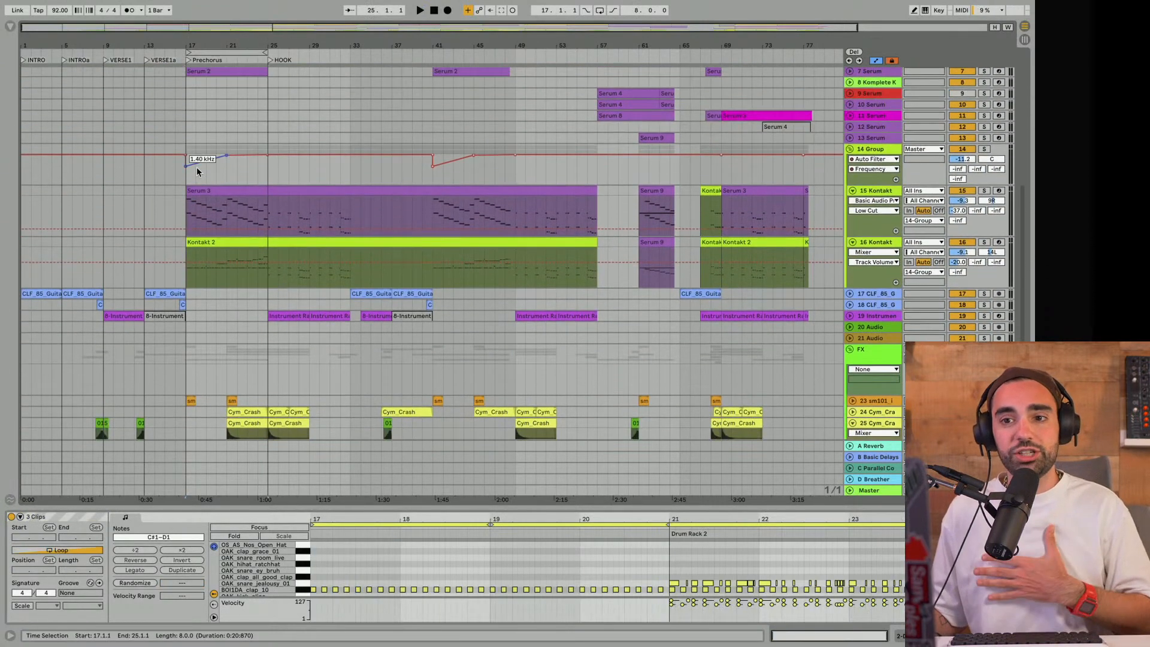
pyautogui.scroll(9, 197, 172)
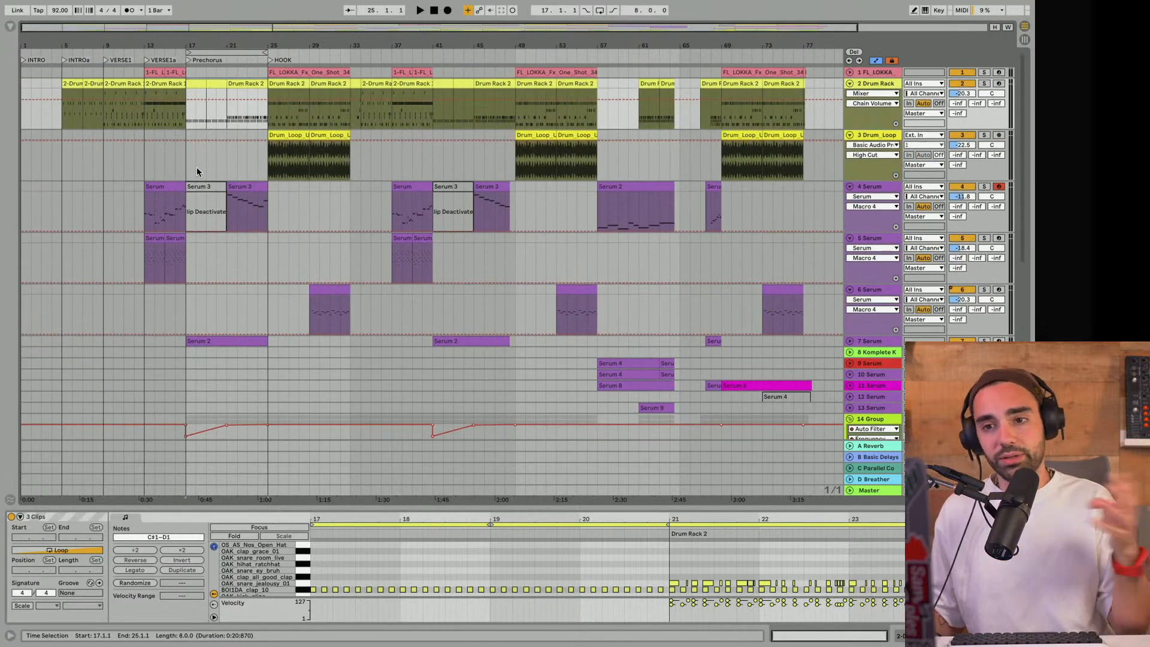
pyautogui.scroll(-5, 215, 150)
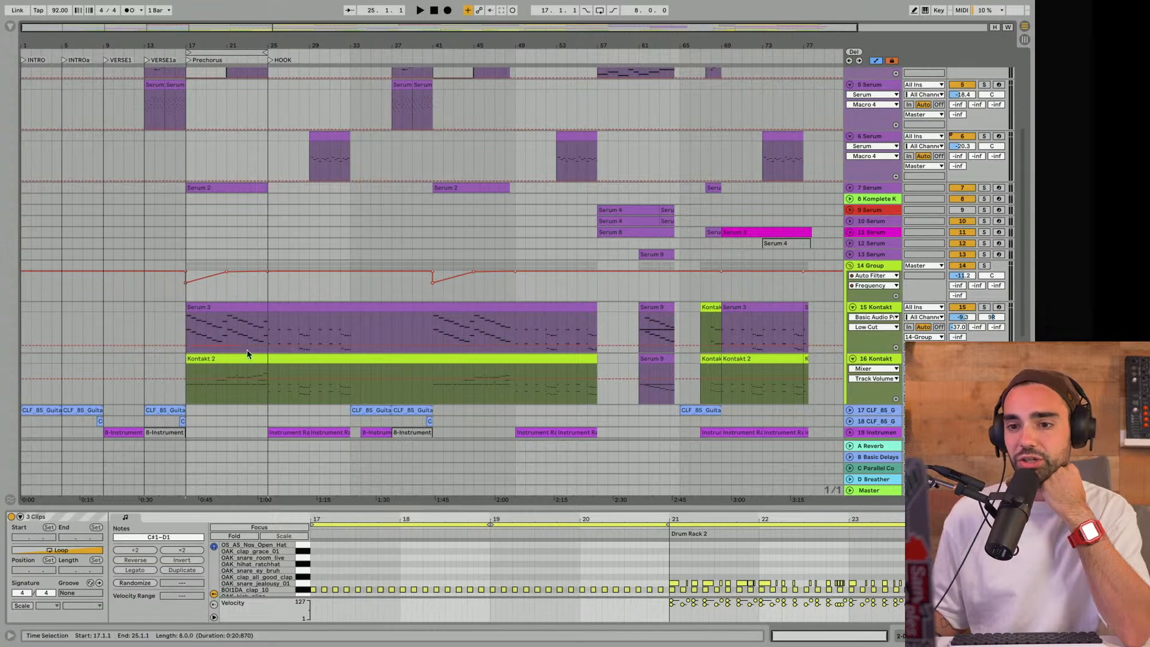
pyautogui.scroll(-3, 248, 353)
pyautogui.scroll(8, 233, 317)
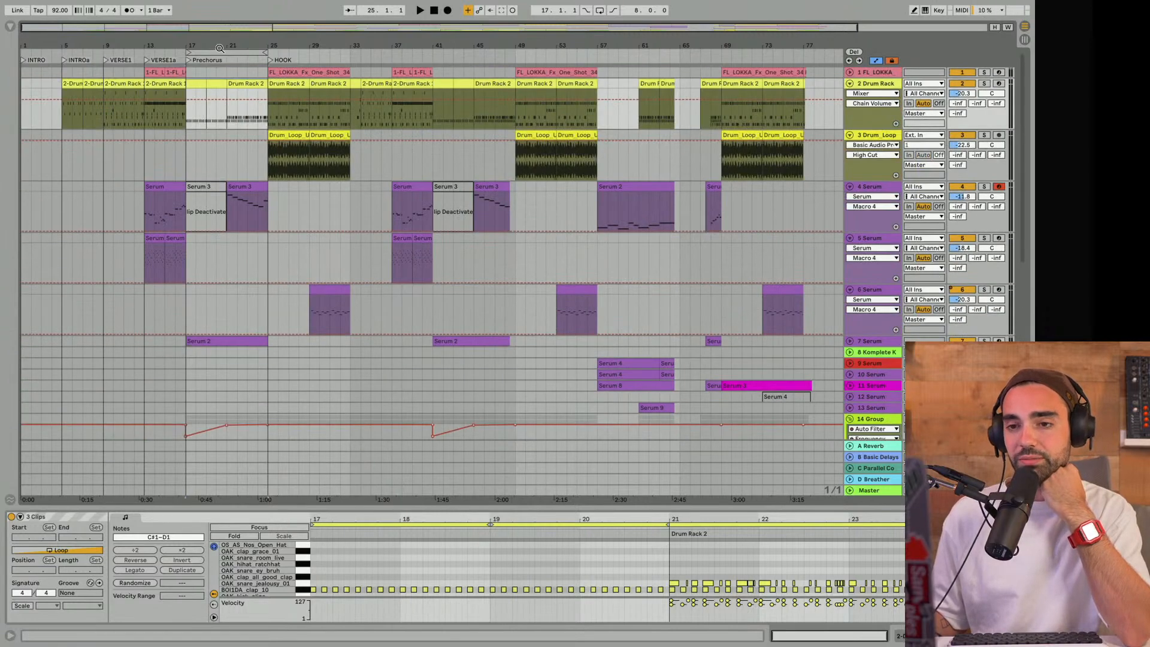
# - Play the Prechorus-to-HOOK transition from bar 21 with the loop extended to 12 bars, then trim it to the 8 bars from bar 25
pyautogui.moveTo(216, 51)
pyautogui.mouseDown()
pyautogui.moveTo(300, 48)
pyautogui.moveTo(232, 56)
pyautogui.mouseUp()
pyautogui.hscroll(2, 297, 49)
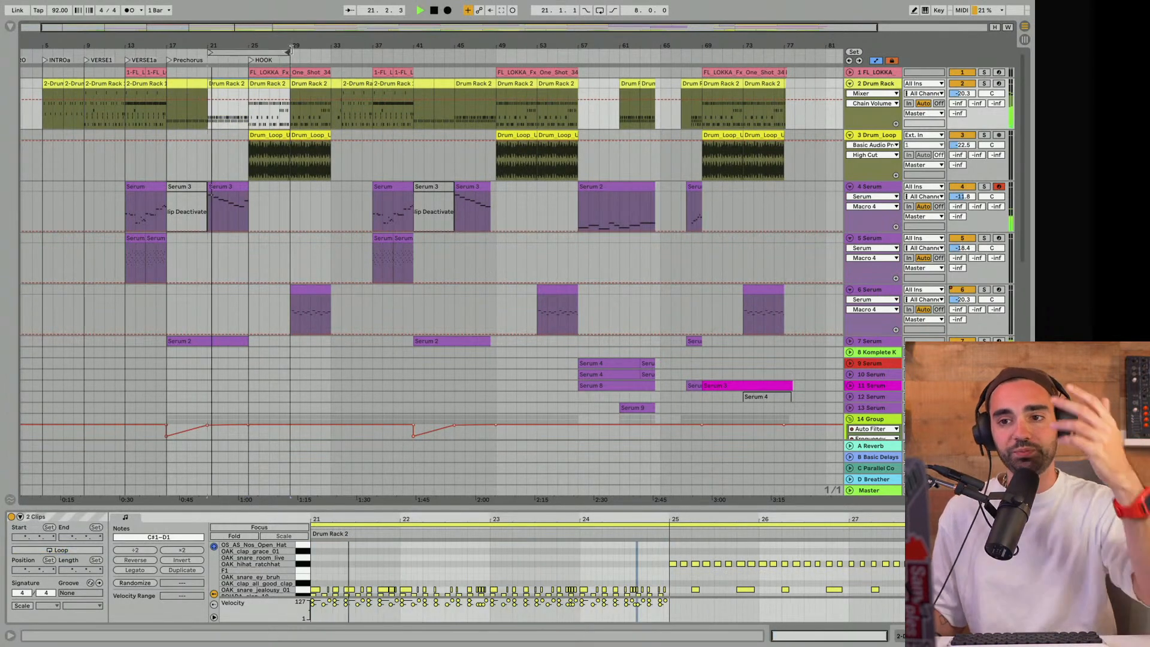
pyautogui.moveTo(285, 50); pyautogui.dragTo(326, 51)
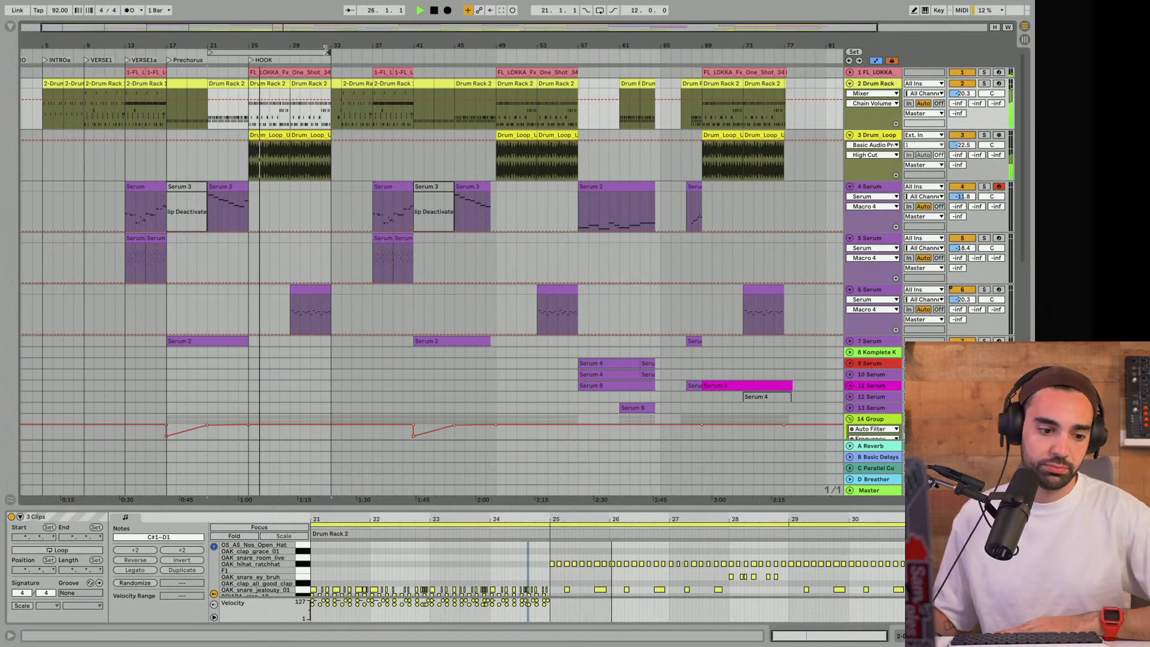
pyautogui.moveTo(327, 46); pyautogui.dragTo(302, 35)
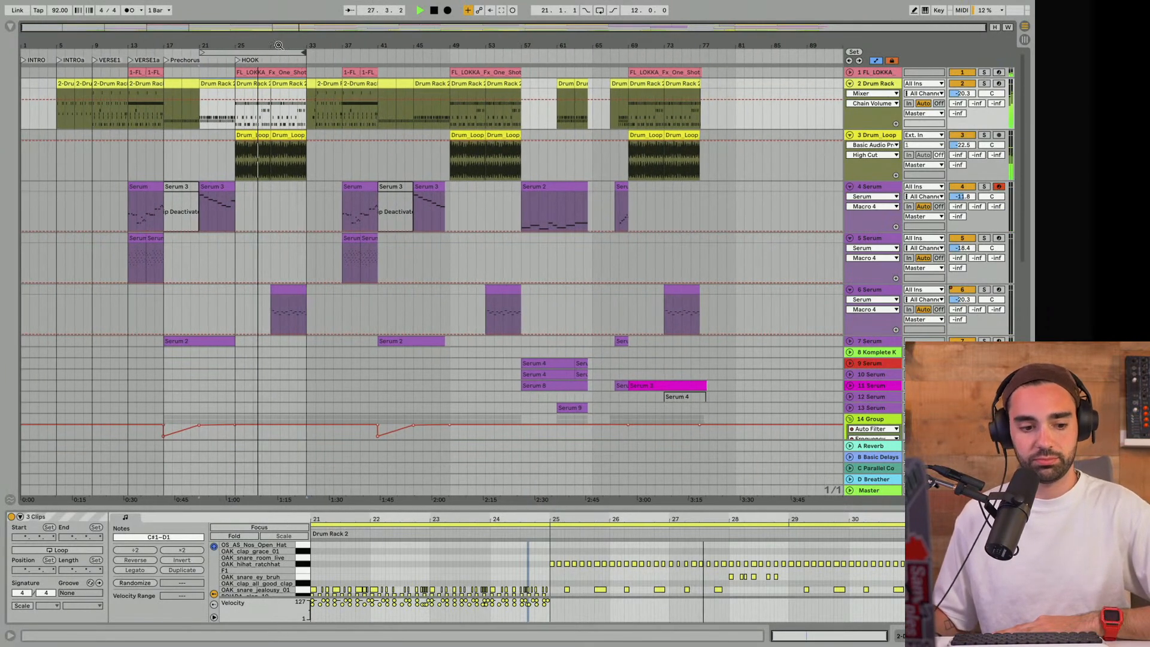
pyautogui.moveTo(203, 52); pyautogui.dragTo(237, 52)
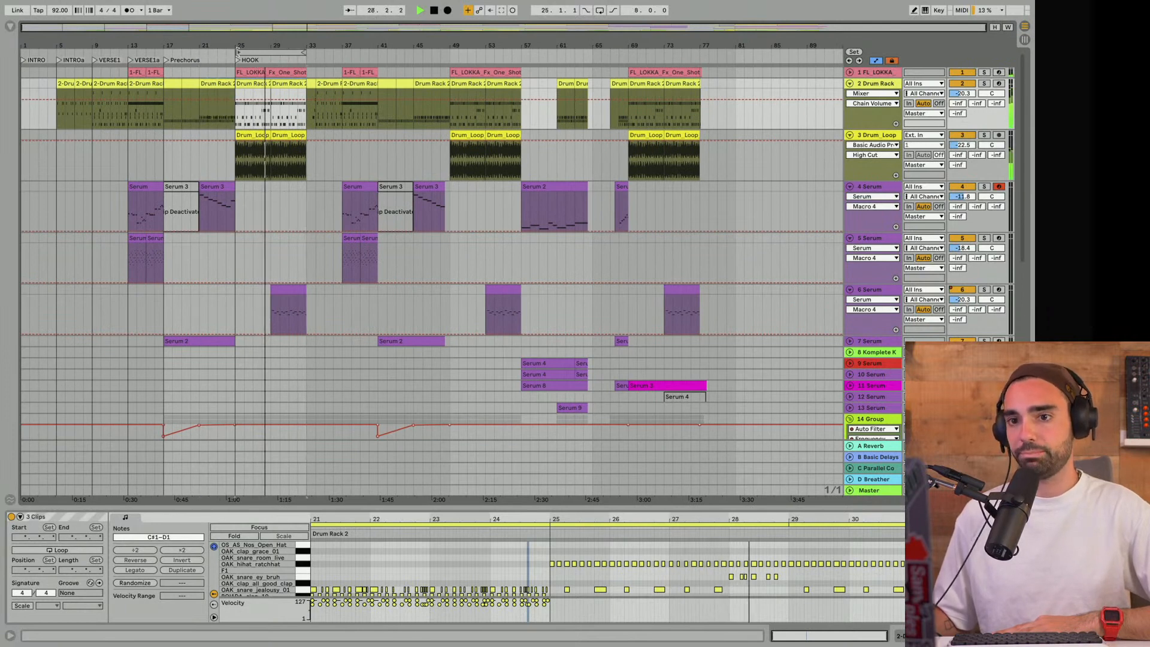
# - Survey the HOOK's tracks, narrow the loop to the 4 bars from bar 29 and examine which clips play there
pyautogui.scroll(-3, 271, 123)
pyautogui.scroll(-2, 309, 161)
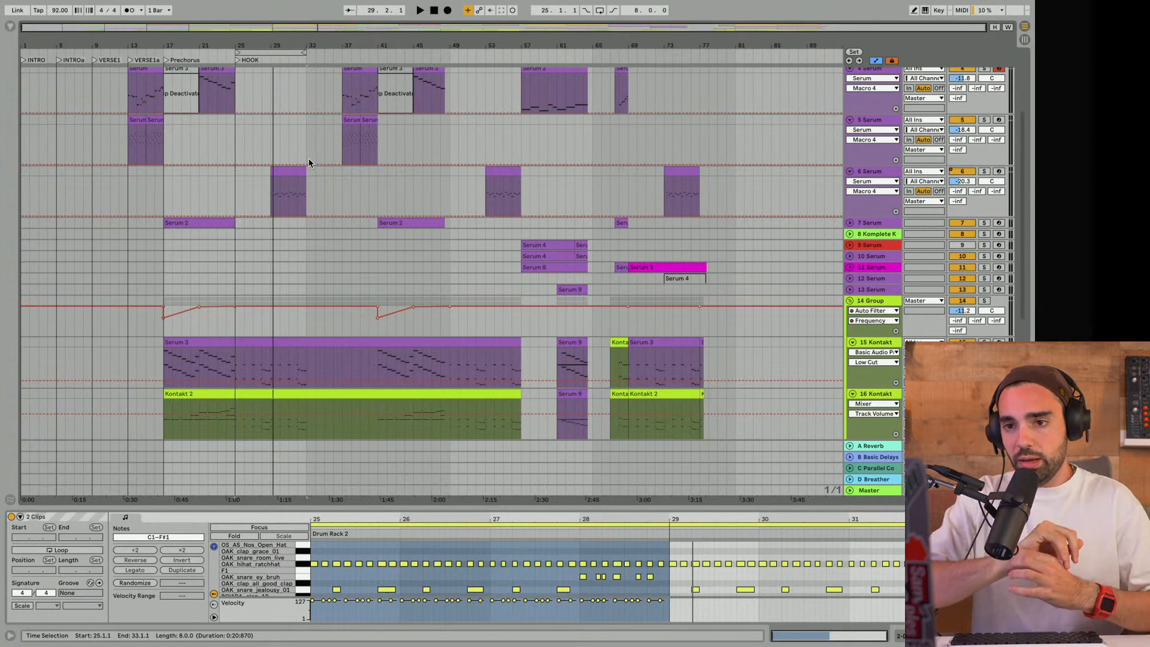
pyautogui.scroll(4, 308, 158)
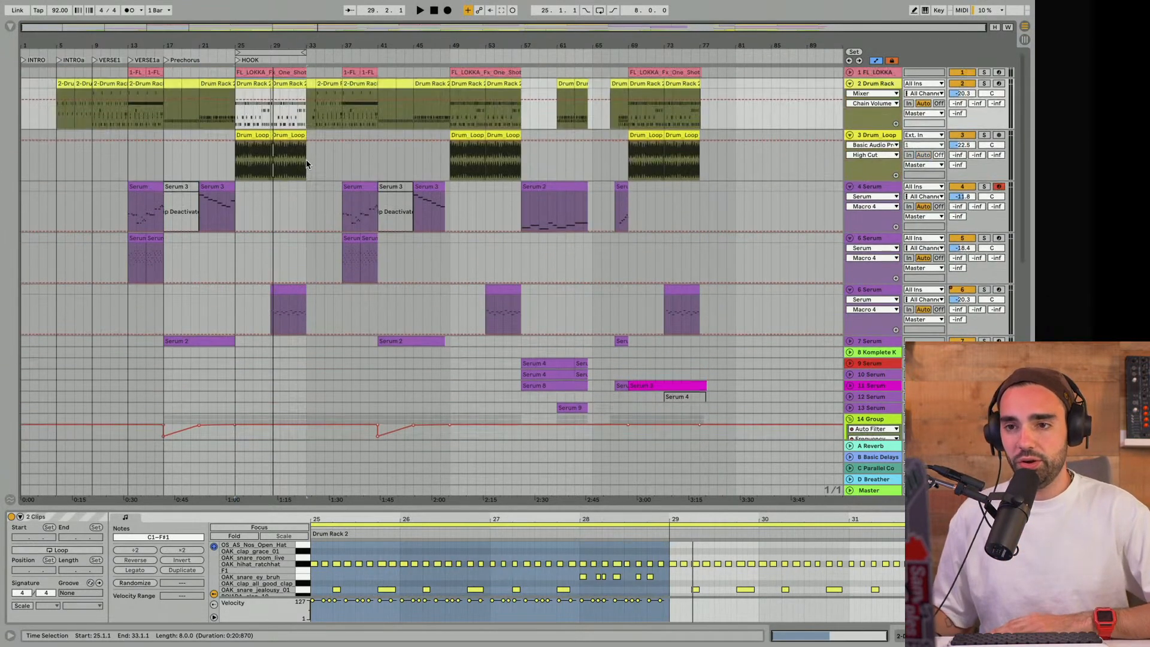
pyautogui.moveTo(306, 51)
pyautogui.mouseDown()
pyautogui.moveTo(254, 50)
pyautogui.moveTo(288, 51)
pyautogui.mouseUp()
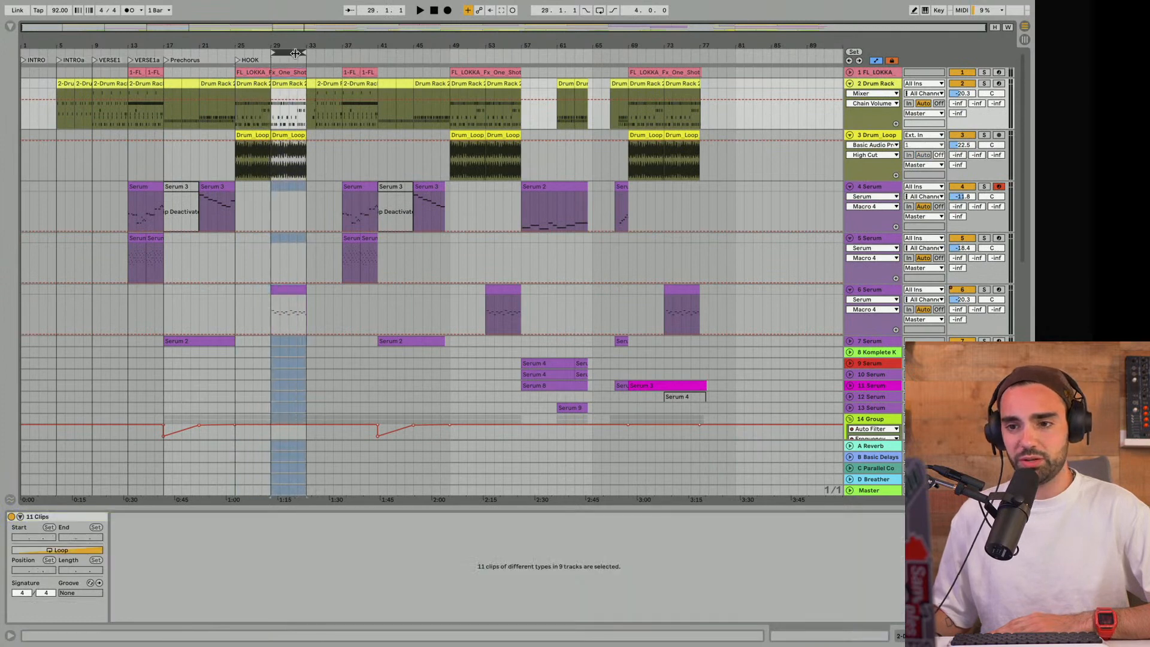
pyautogui.scroll(-10, 284, 318)
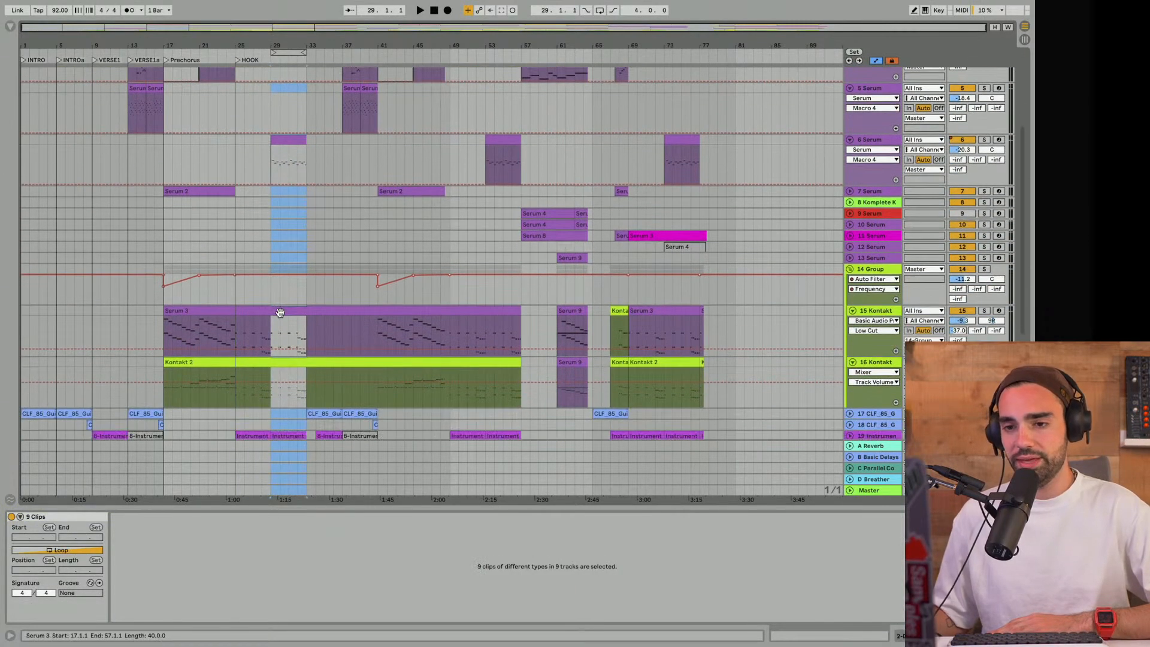
pyautogui.scroll(-1, 280, 313)
pyautogui.scroll(10, 280, 312)
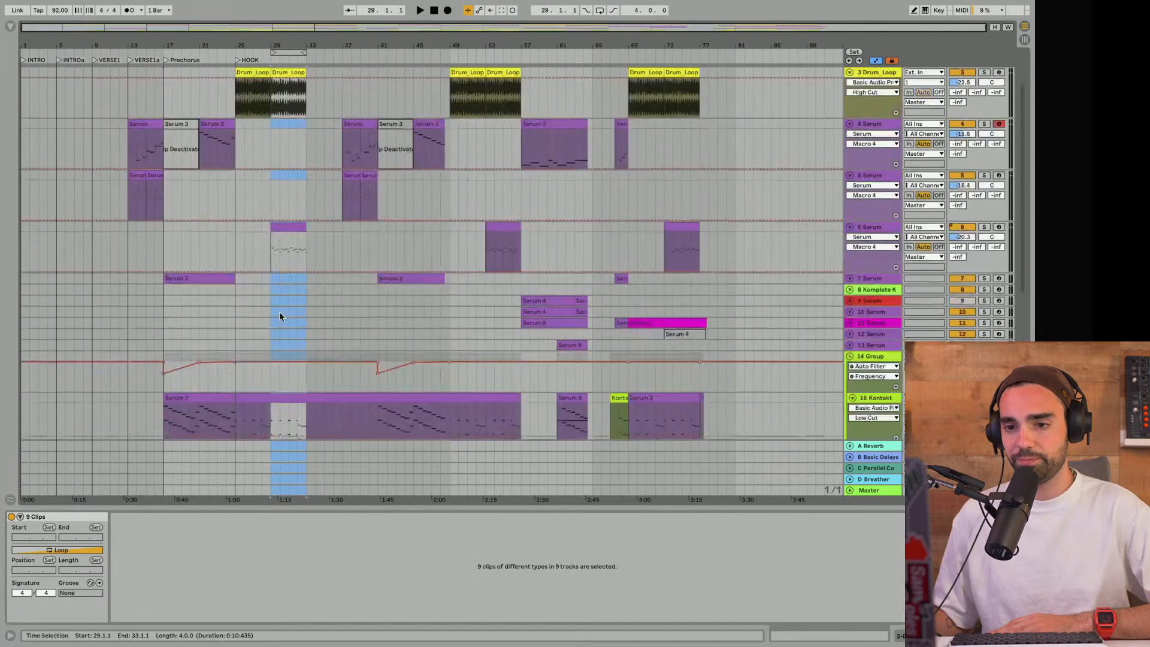
# - Play track 6 Serum's clip soloed from bar 29, extend the loop back to bar 25 and return to the full mix
pyautogui.click(273, 313)
pyautogui.click(271, 322)
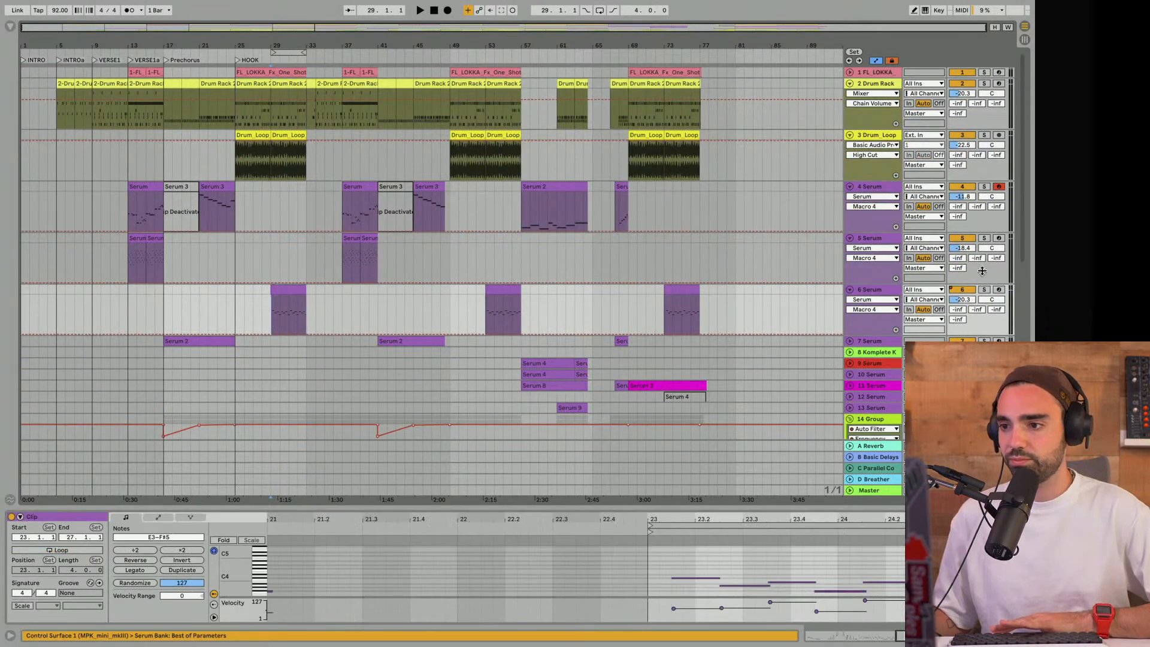
pyautogui.click(983, 290)
pyautogui.press('space')
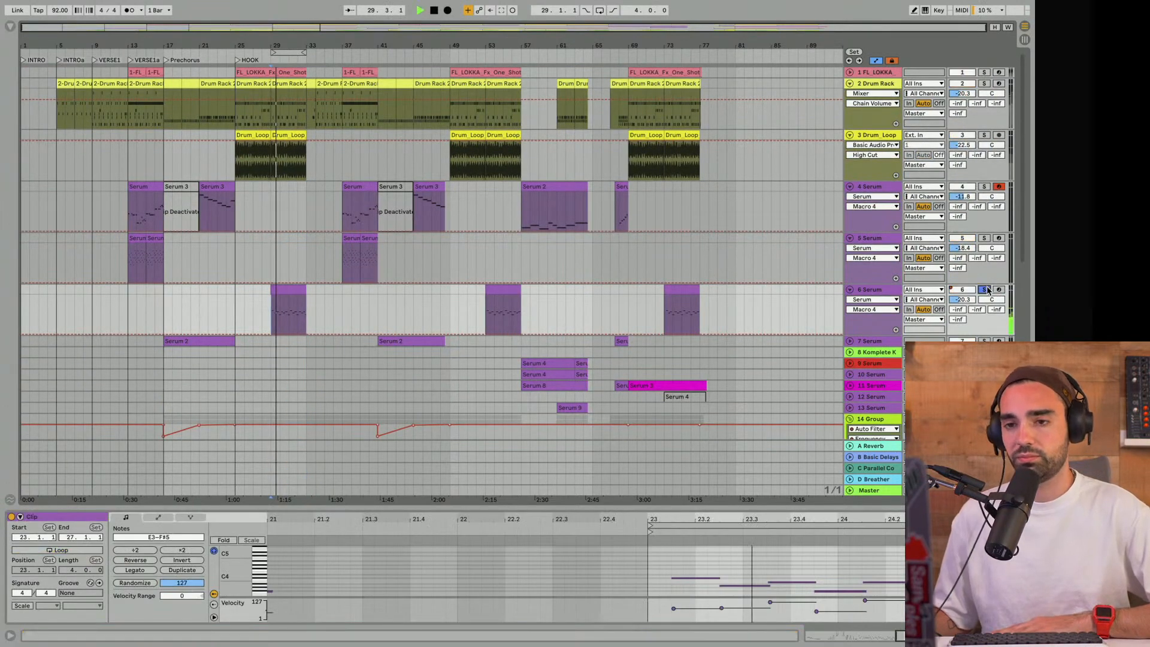
pyautogui.moveTo(273, 53); pyautogui.dragTo(237, 52)
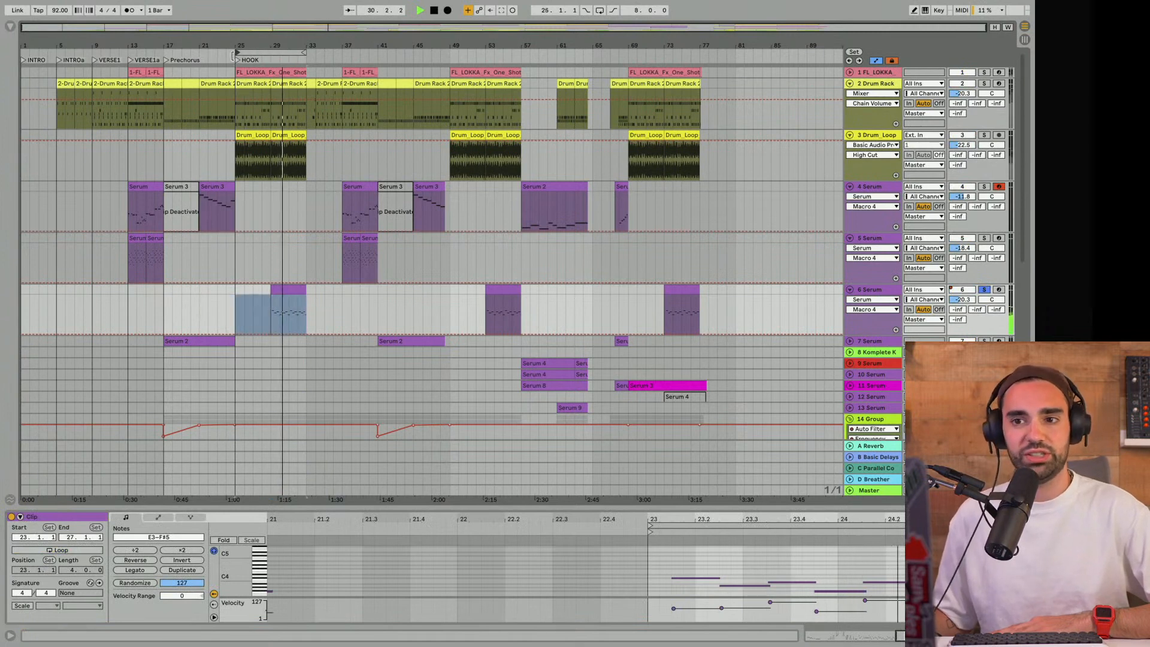
pyautogui.click(984, 290)
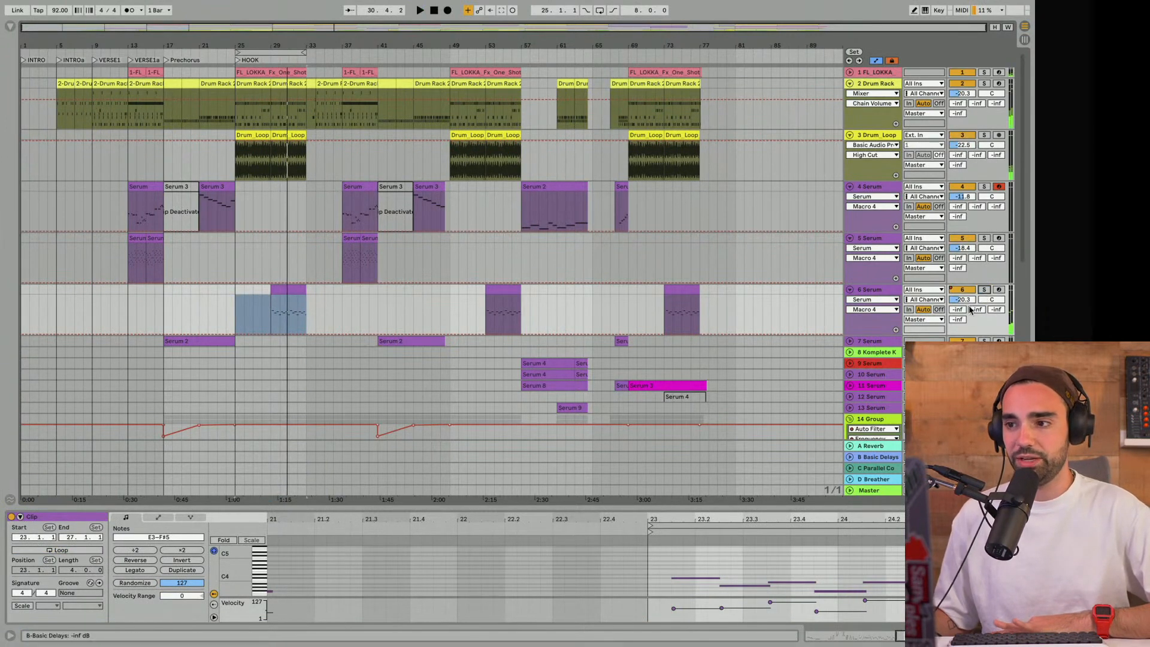
# - Select all tracks' content within the 8-bar HOOK loop from bar 25
pyautogui.moveTo(264, 52); pyautogui.dragTo(303, 52)
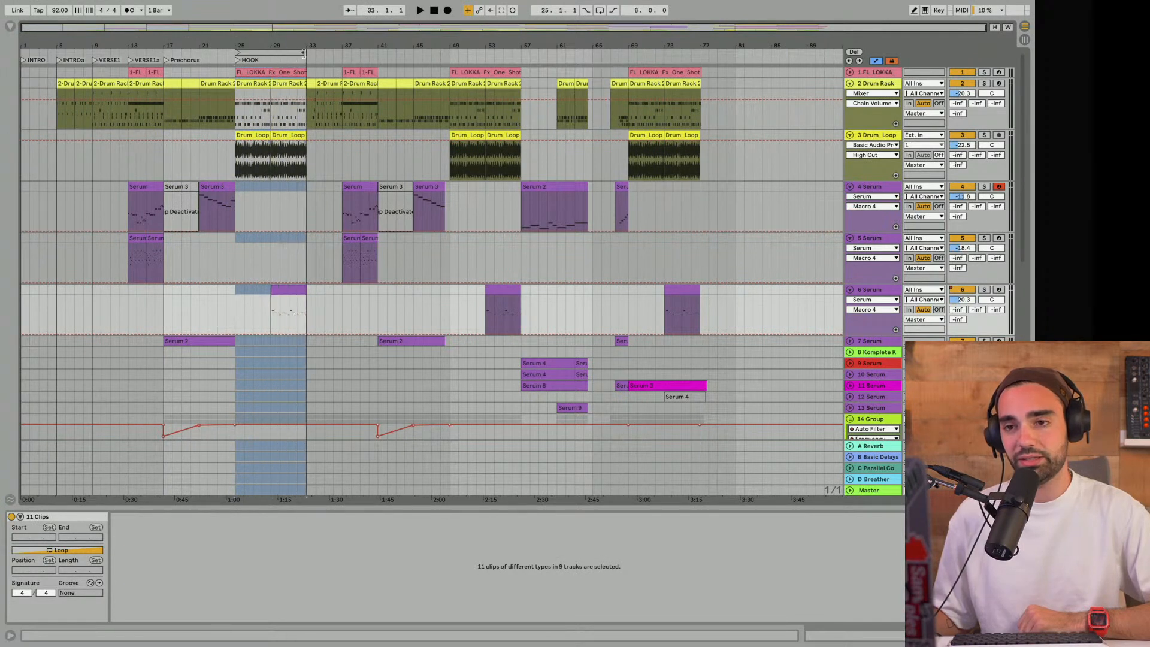
pyautogui.press('super+shift+l')
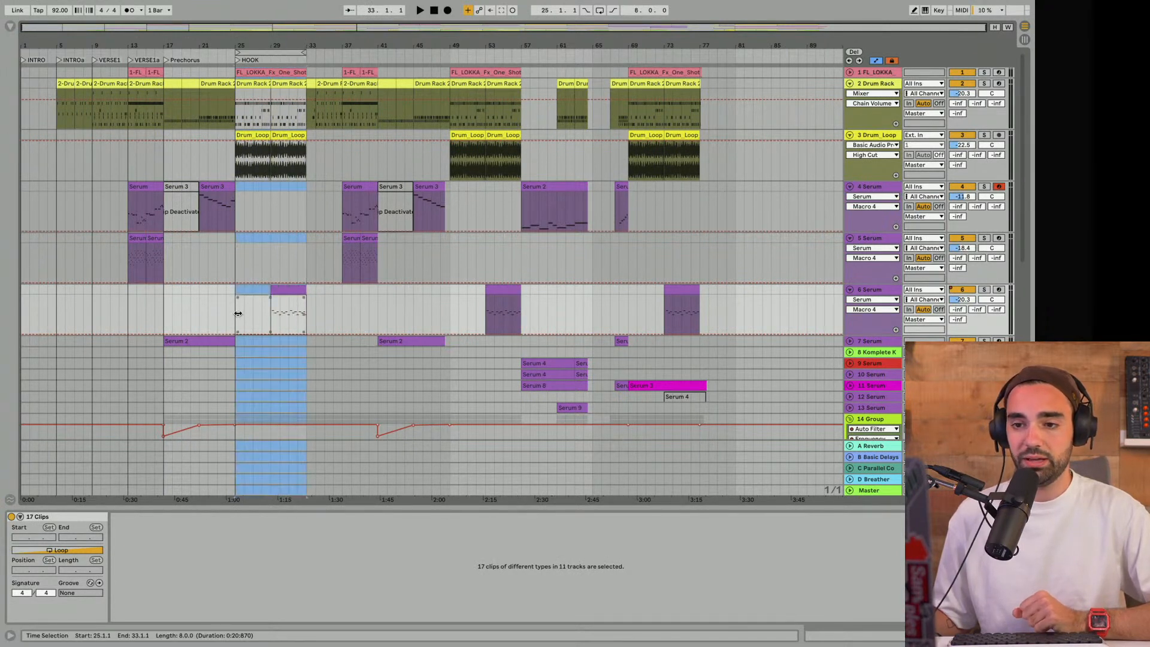
# - Inspect track 6 Serum's clip at bar 29 and play the full mix of the HOOK from bar 25
pyautogui.click(231, 304)
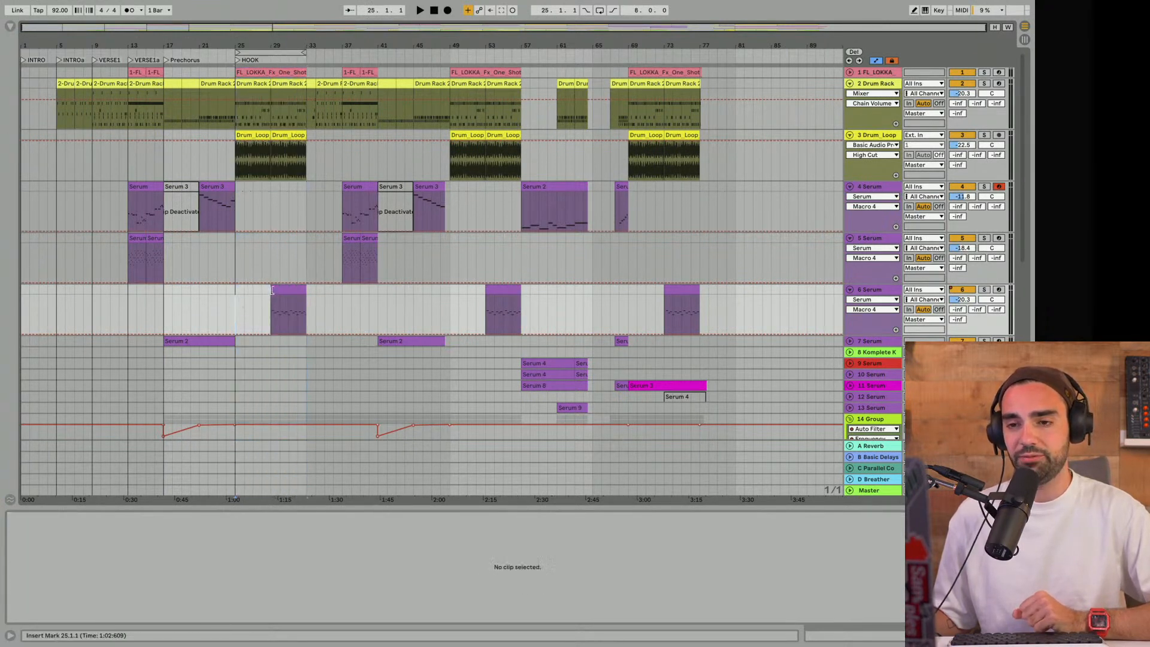
pyautogui.click(279, 289)
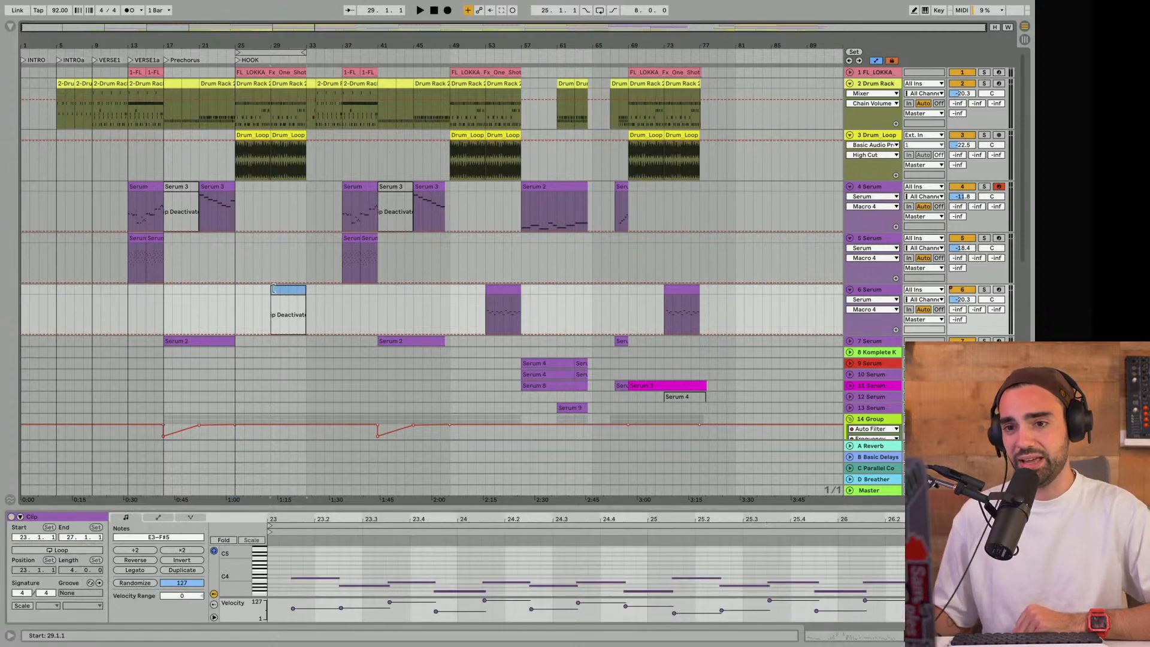
pyautogui.scroll(-10, 275, 203)
pyautogui.scroll(10, 274, 203)
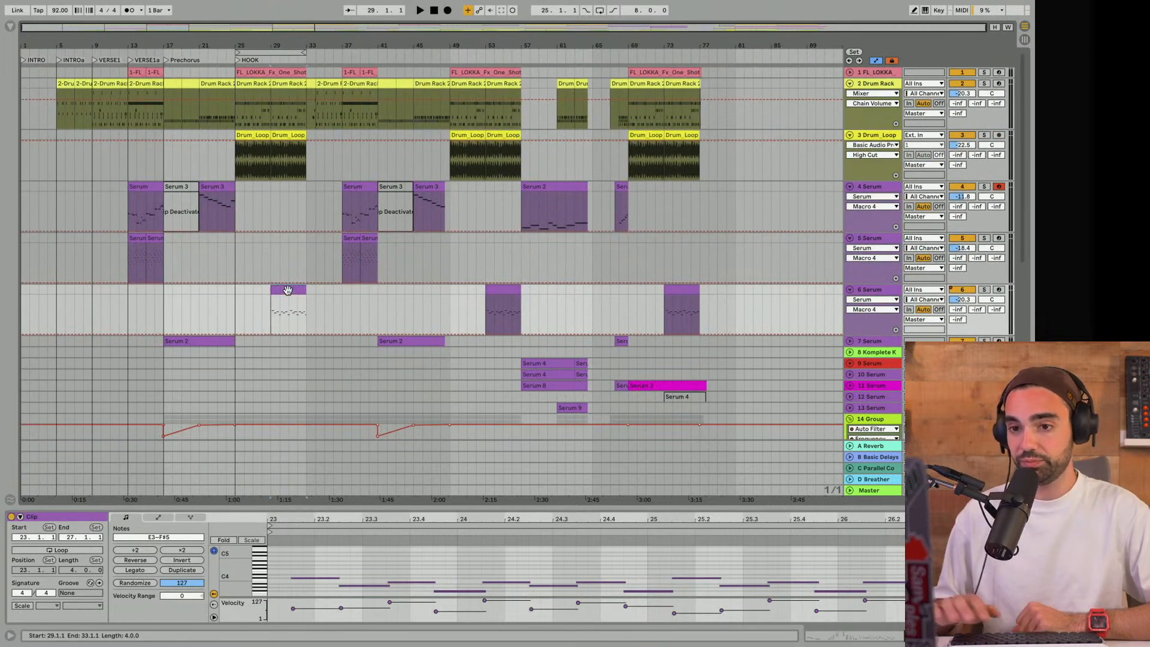
pyautogui.click(237, 307)
pyautogui.press('space')
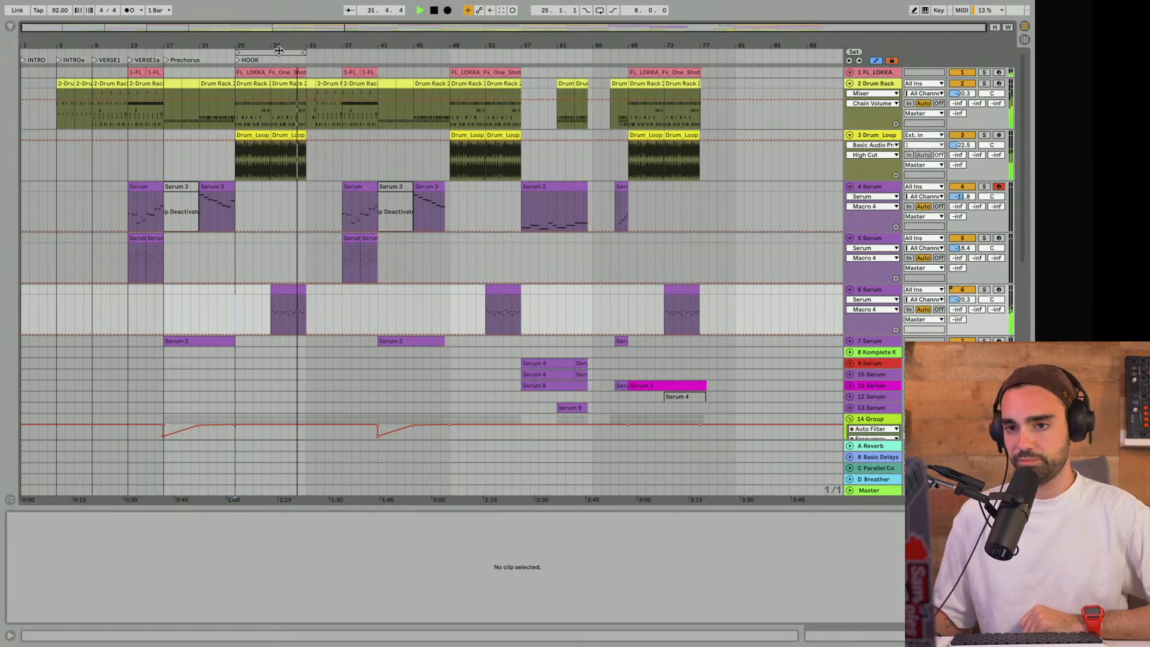
pyautogui.scroll(-10, 297, 187)
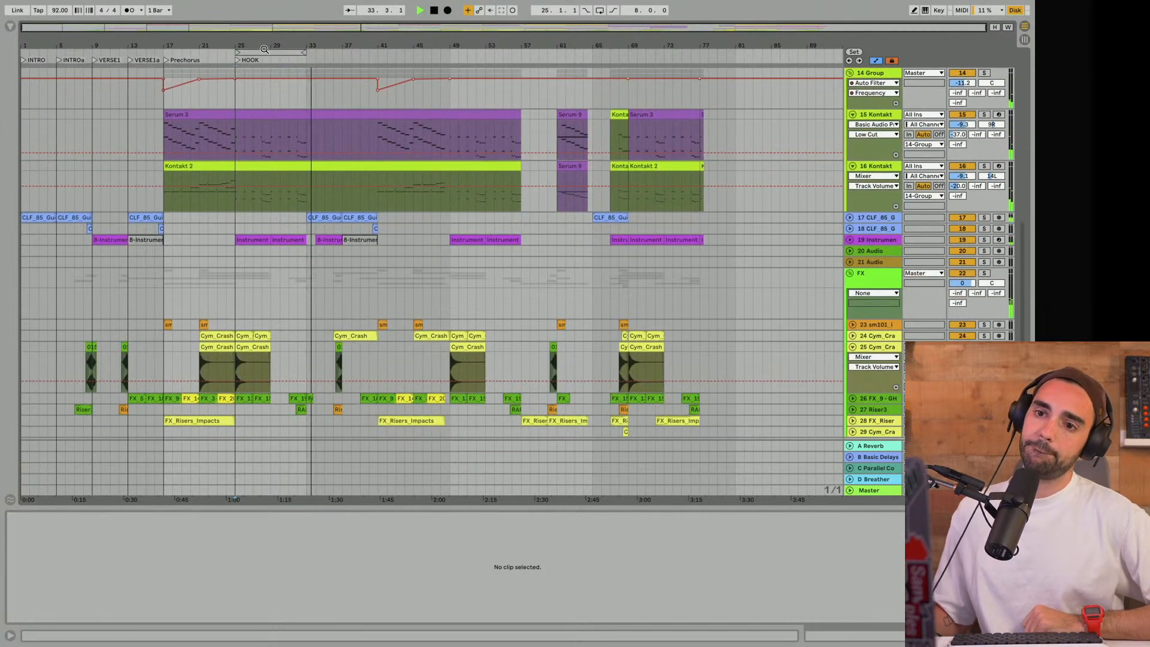
# - Move the 8-bar loop to start at bar 33 and stop playback
pyautogui.moveTo(260, 51); pyautogui.dragTo(335, 54)
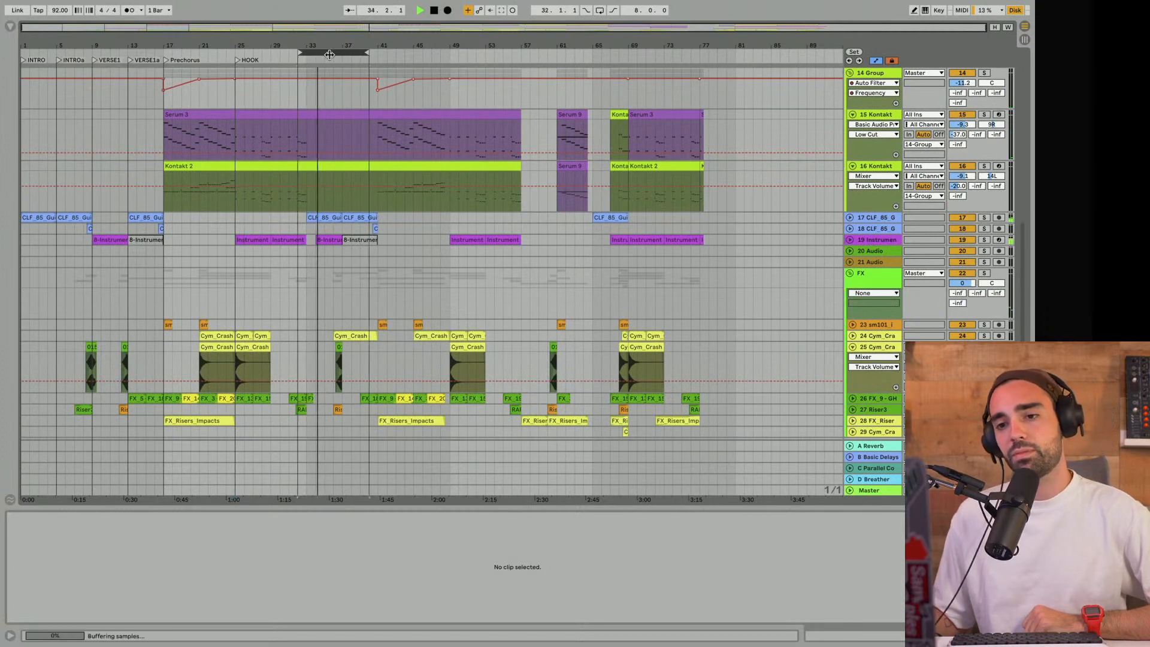
pyautogui.press('space')
pyautogui.scroll(10, 310, 80)
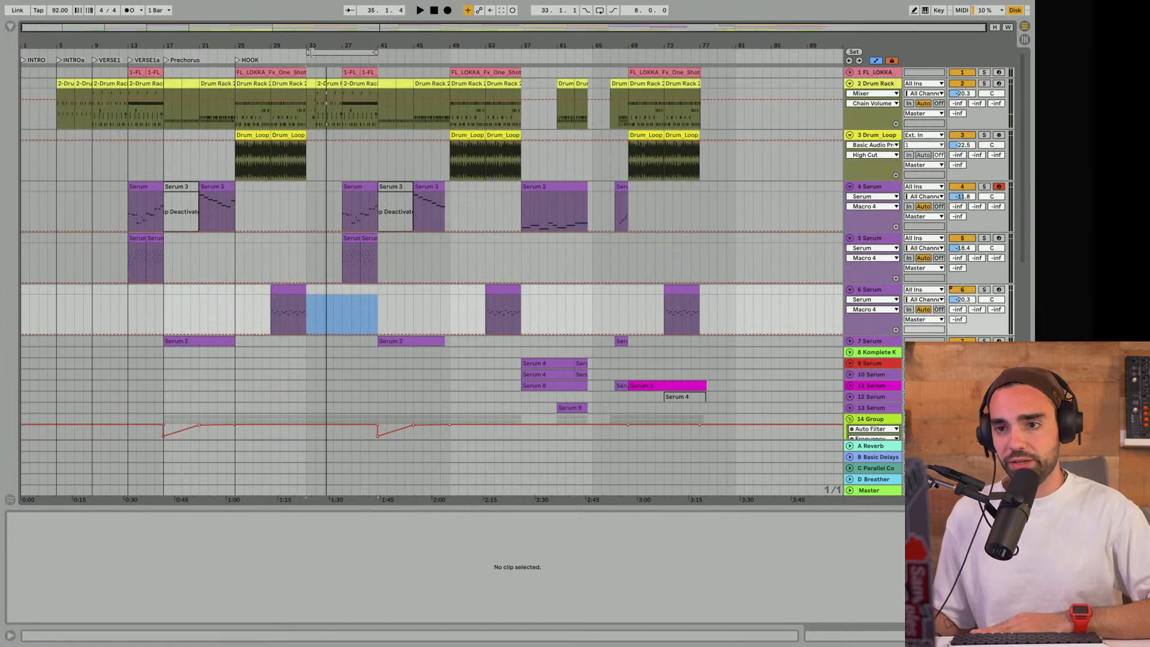
pyautogui.click(342, 52)
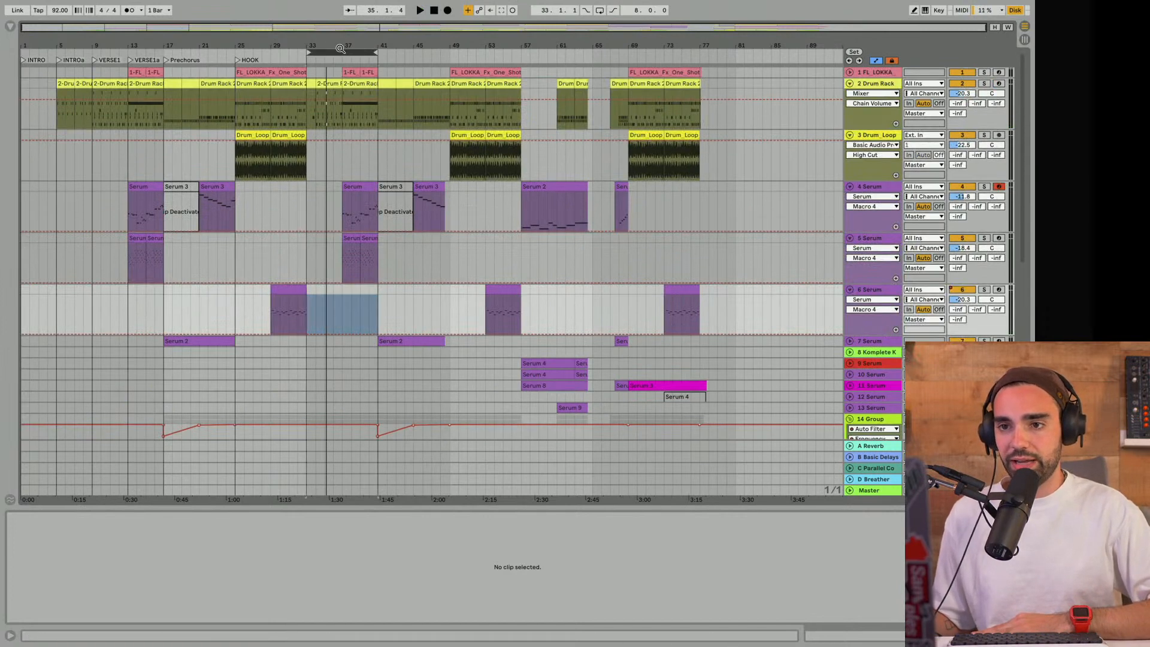
# - Add a locator named "Verse 2" at bar 33
pyautogui.rightClick(309, 61)
pyautogui.click(328, 85)
pyautogui.write('Verse 2')
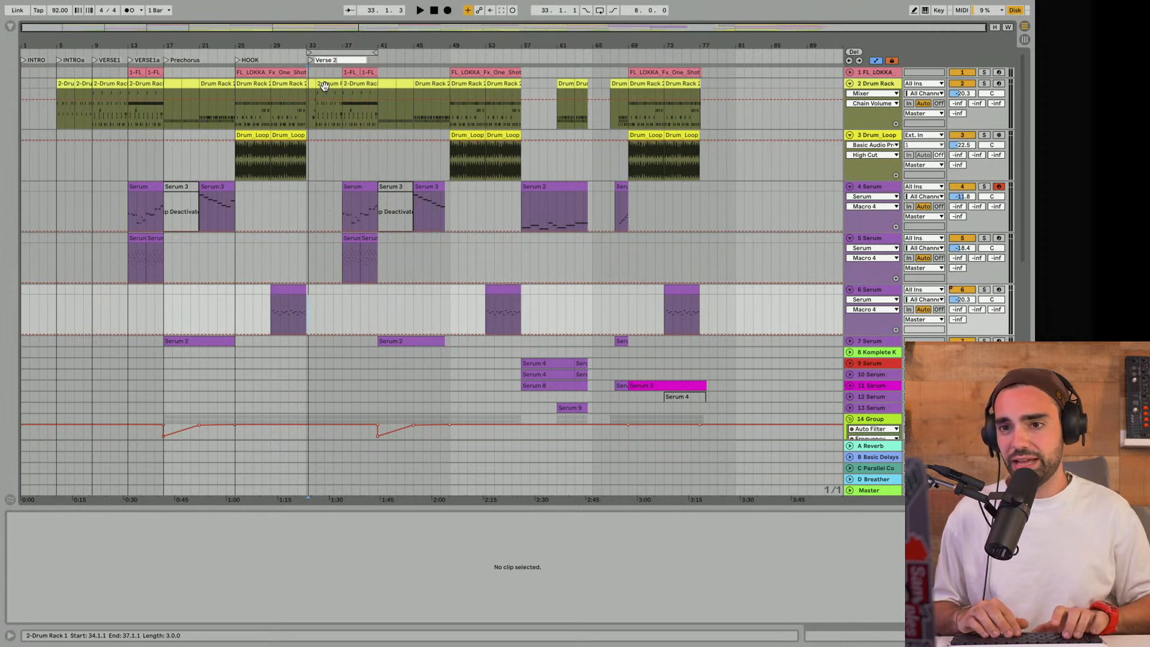
pyautogui.moveTo(311, 61); pyautogui.dragTo(308, 60)
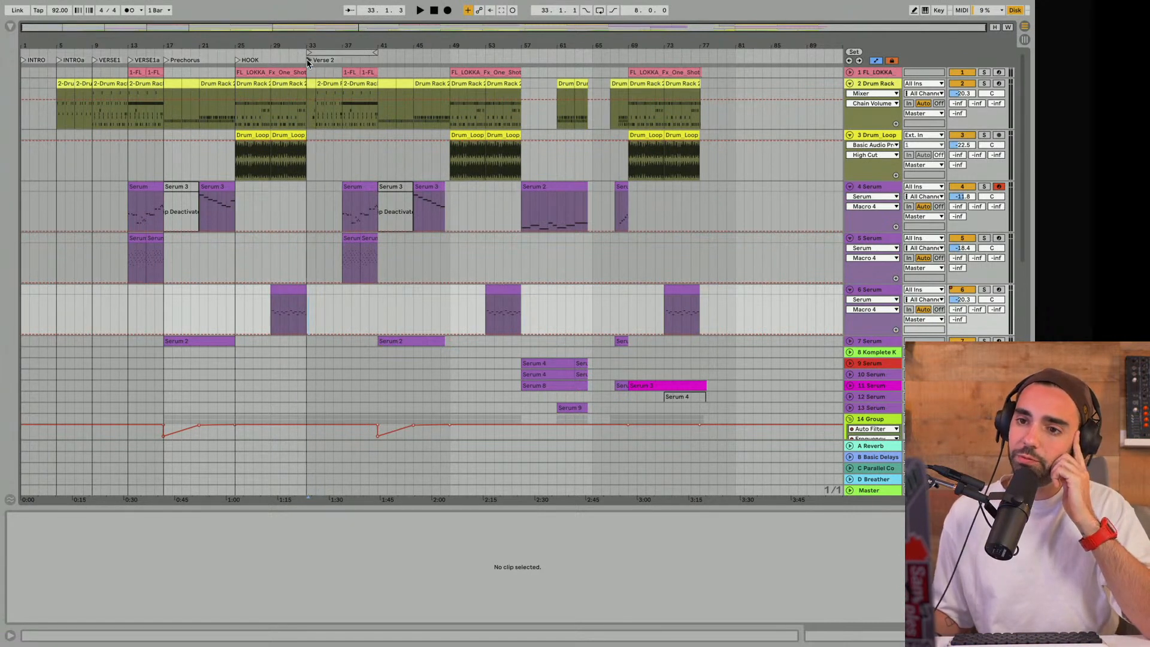
# - Select all tracks' content in the 8-bar Verse 2 loop and play parts of the HOOK and VERSE1a for comparison
pyautogui.click(313, 52)
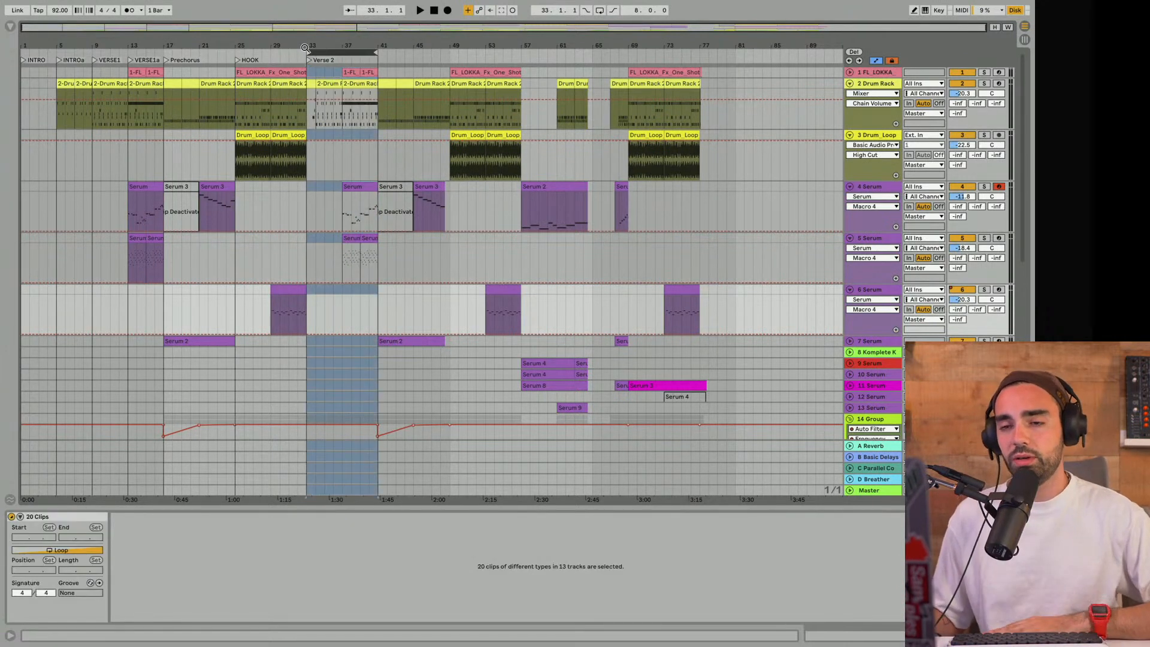
pyautogui.click(278, 50)
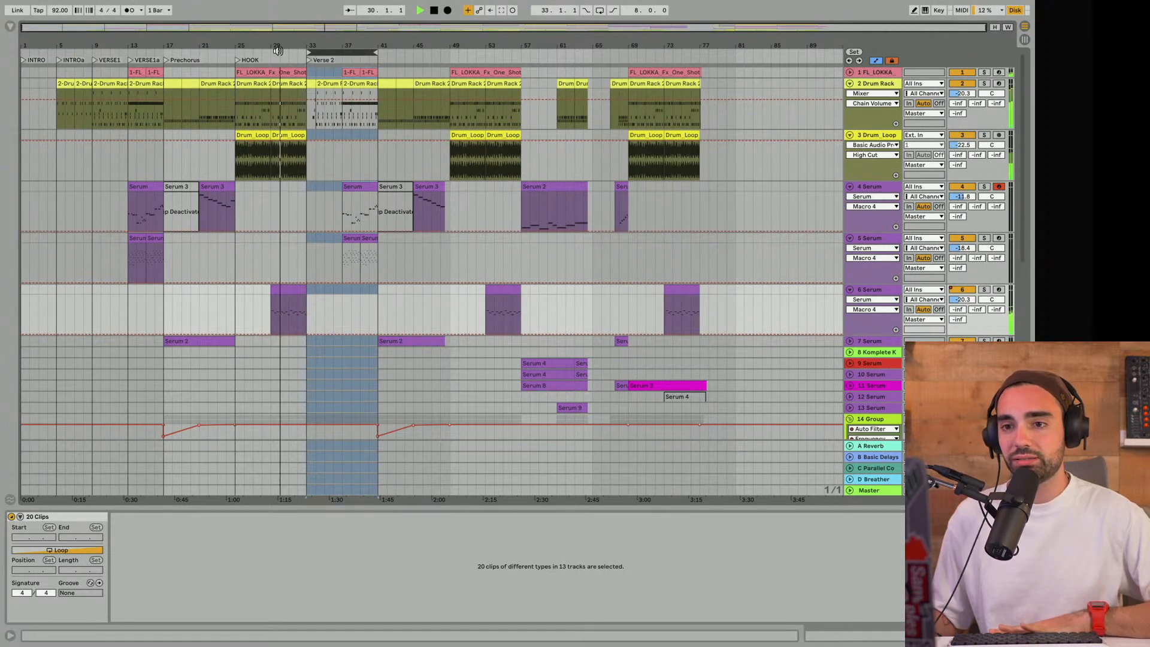
pyautogui.click(138, 50)
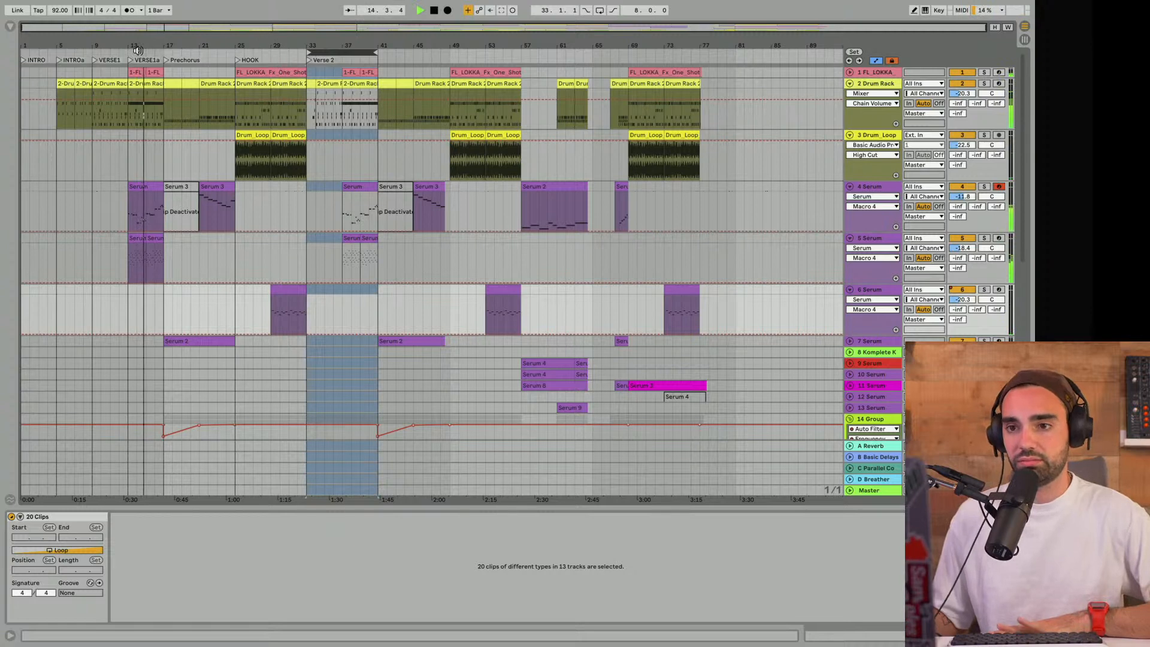
pyautogui.press('space')
# - Zoom in on Verse 2, hide the clip view and unfold FX tracks 26 and 27
pyautogui.scroll(-8, 333, 240)
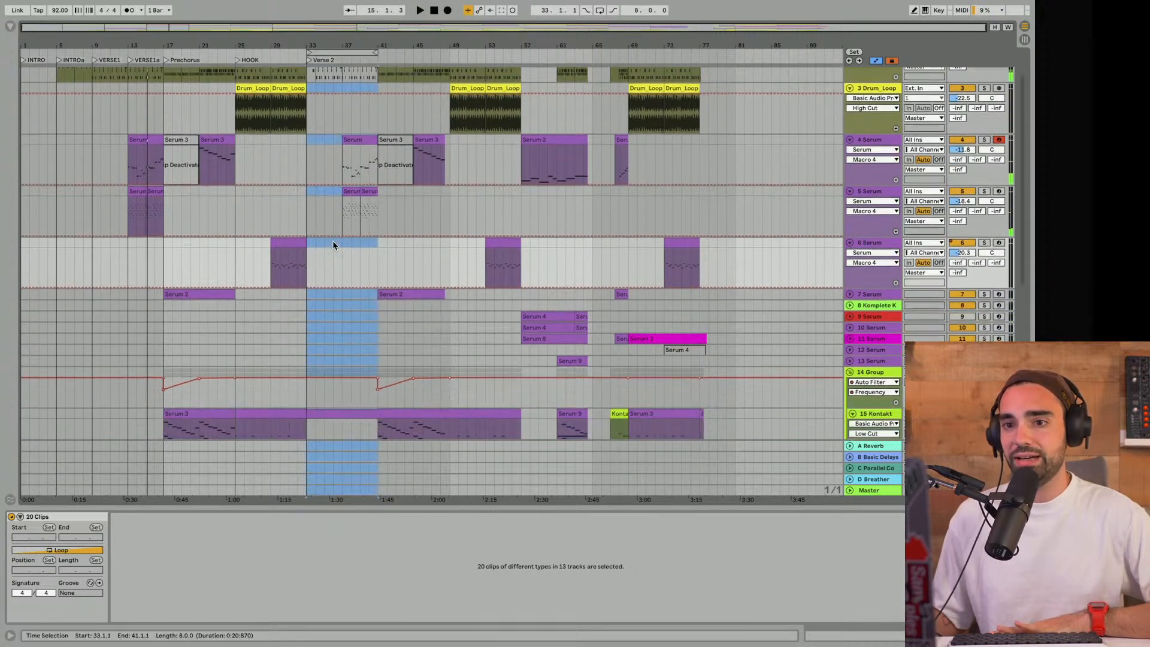
pyautogui.moveTo(312, 46); pyautogui.dragTo(348, 174)
pyautogui.press('super+alt+l')
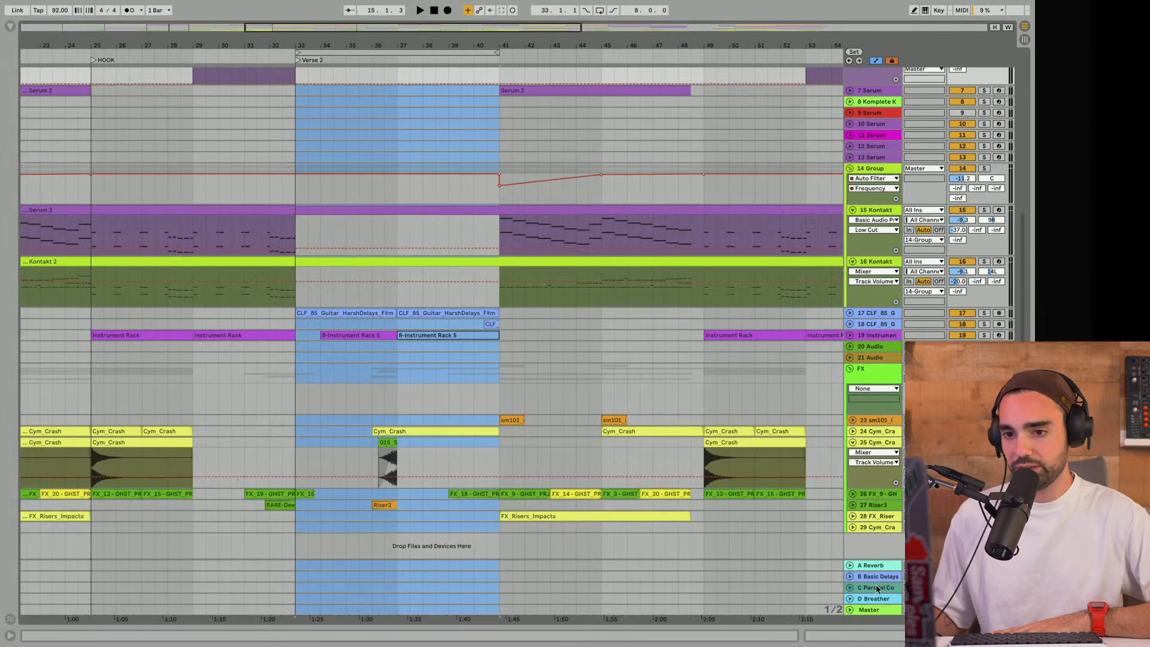
pyautogui.click(244, 462)
pyautogui.click(852, 505)
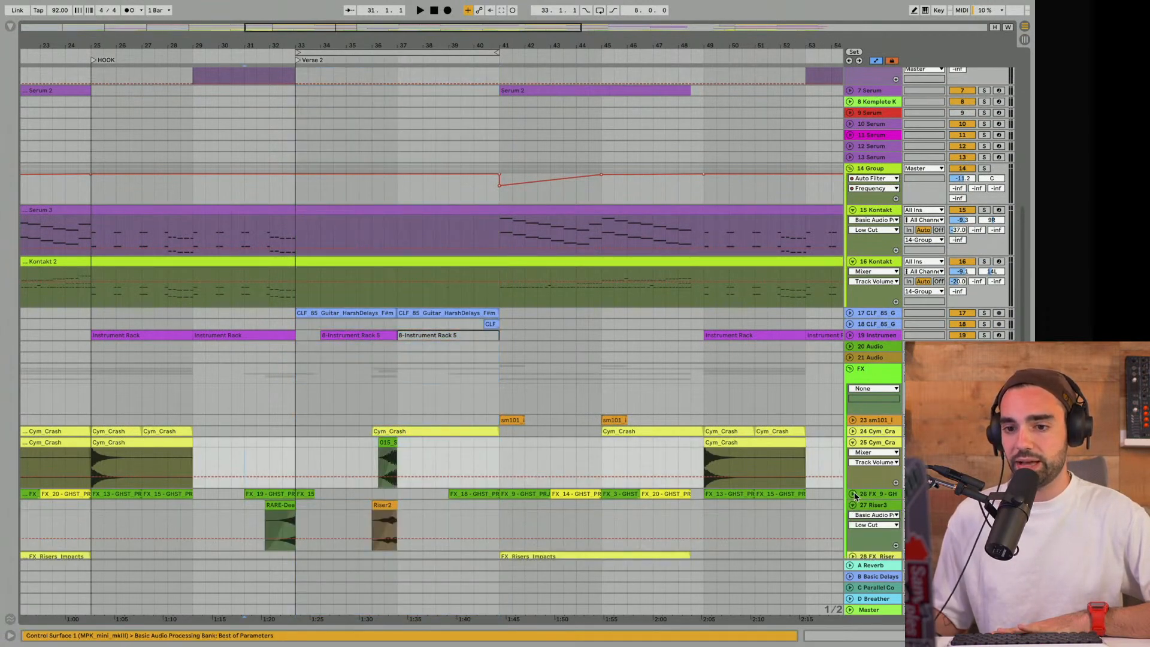
pyautogui.click(852, 493)
# - Play the HOOK-to-Verse 2 transition from the track 26 FX clip at bar 31 and hide the automation lanes
pyautogui.scroll(-3, 306, 440)
pyautogui.click(250, 430)
pyautogui.press('space')
pyautogui.press('a')
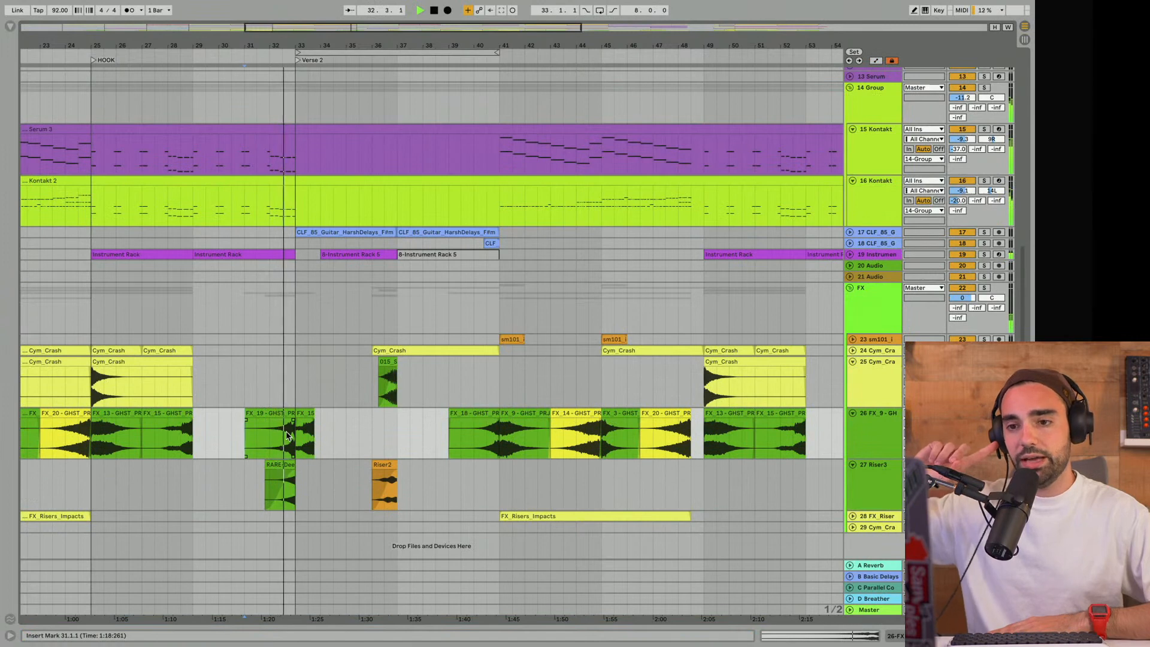
# - Set the loop to the 4 bars from bar 29 and open track 2's Drum Rack clip there in an enlarged note editor
pyautogui.scroll(10, 267, 321)
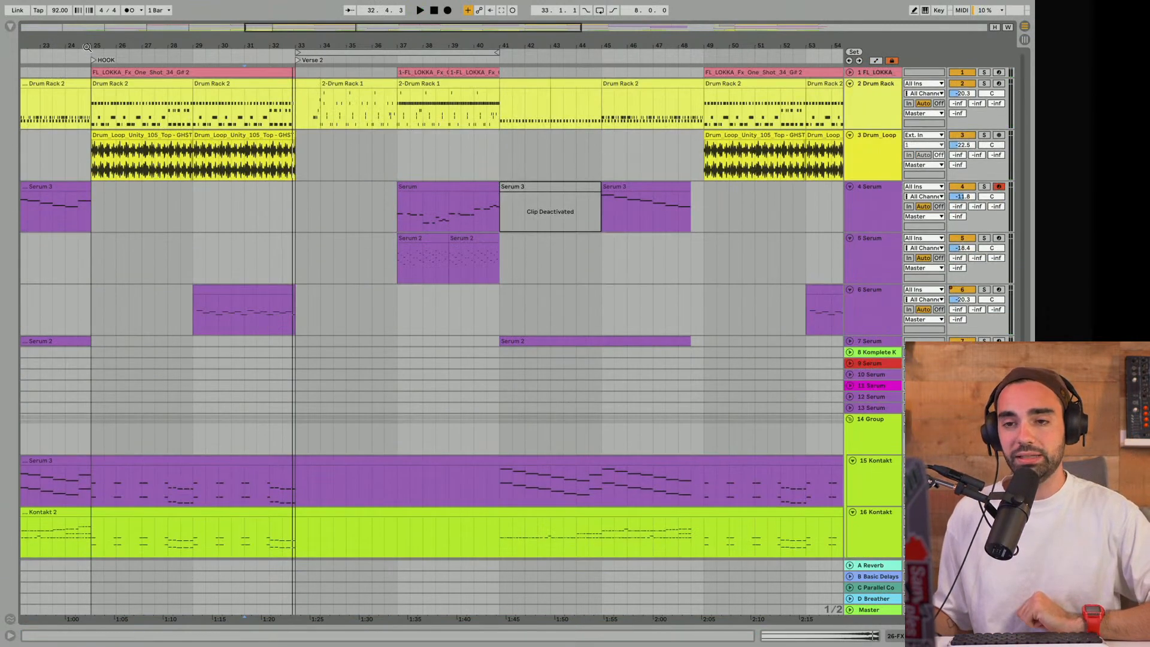
pyautogui.moveTo(350, 53); pyautogui.dragTo(253, 56)
pyautogui.moveTo(399, 57); pyautogui.dragTo(296, 55)
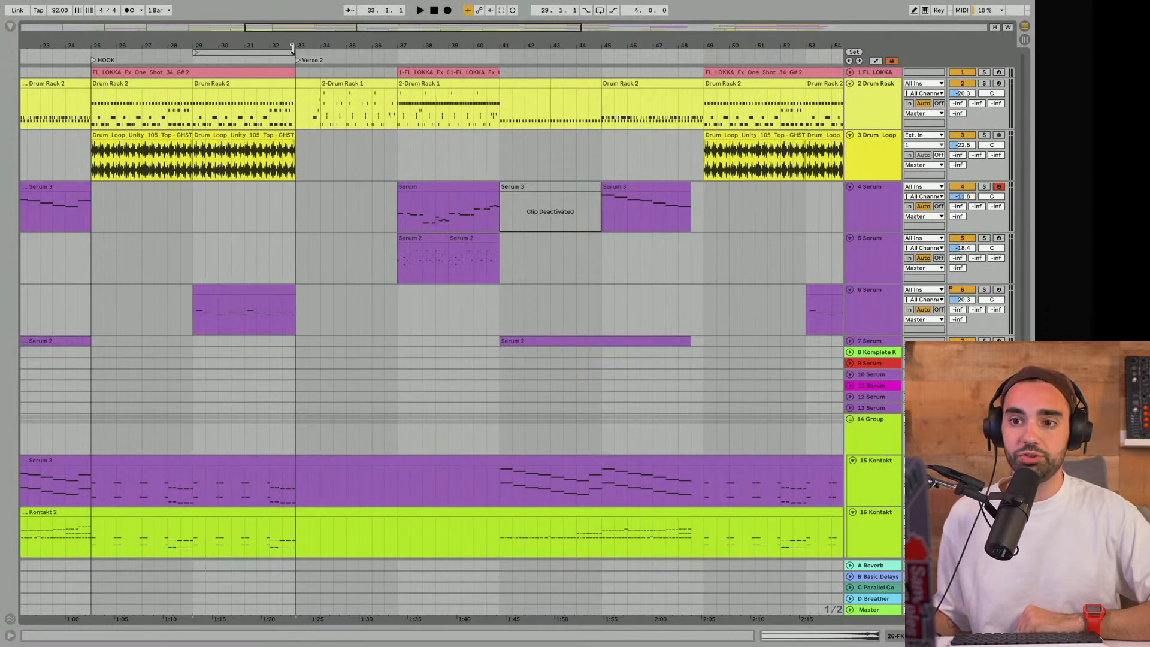
pyautogui.doubleClick(244, 105)
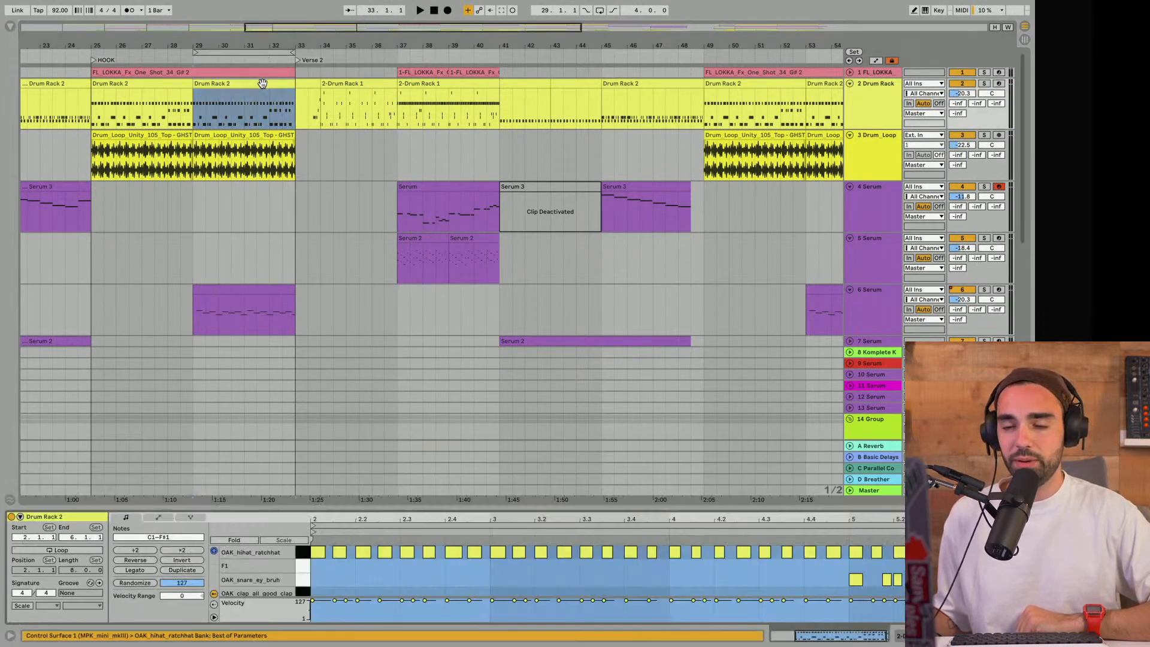
pyautogui.moveTo(655, 508); pyautogui.dragTo(620, 220)
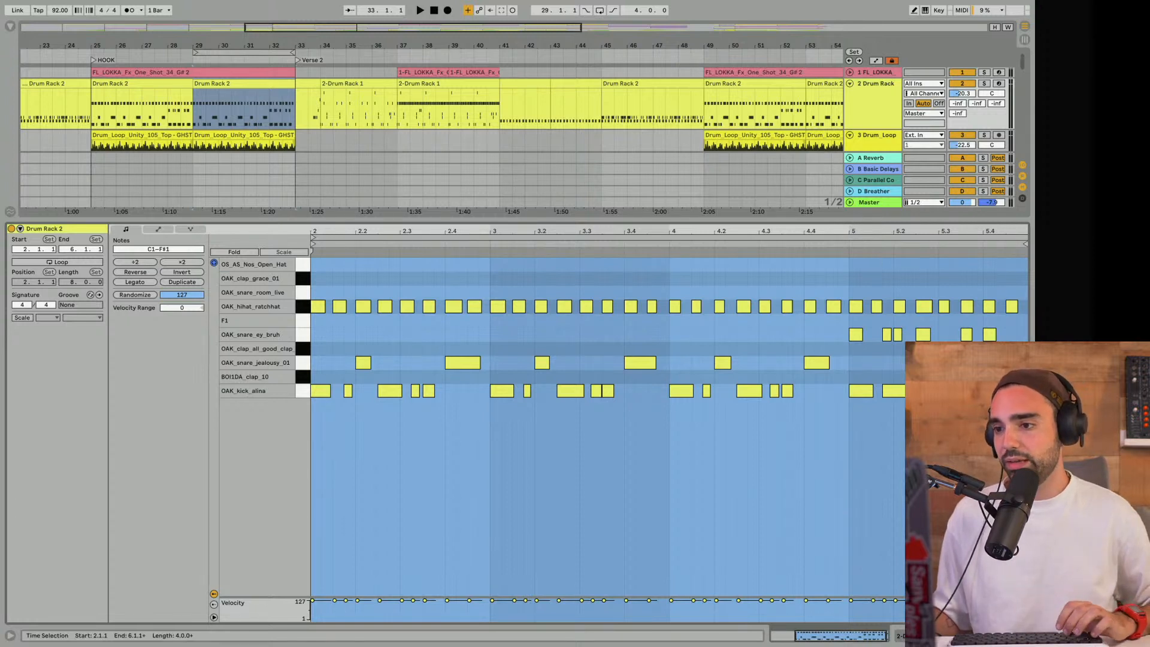
# - Play the Drum Rack clip from bar 29 with track 2 soloed and looping enabled
pyautogui.press('space')
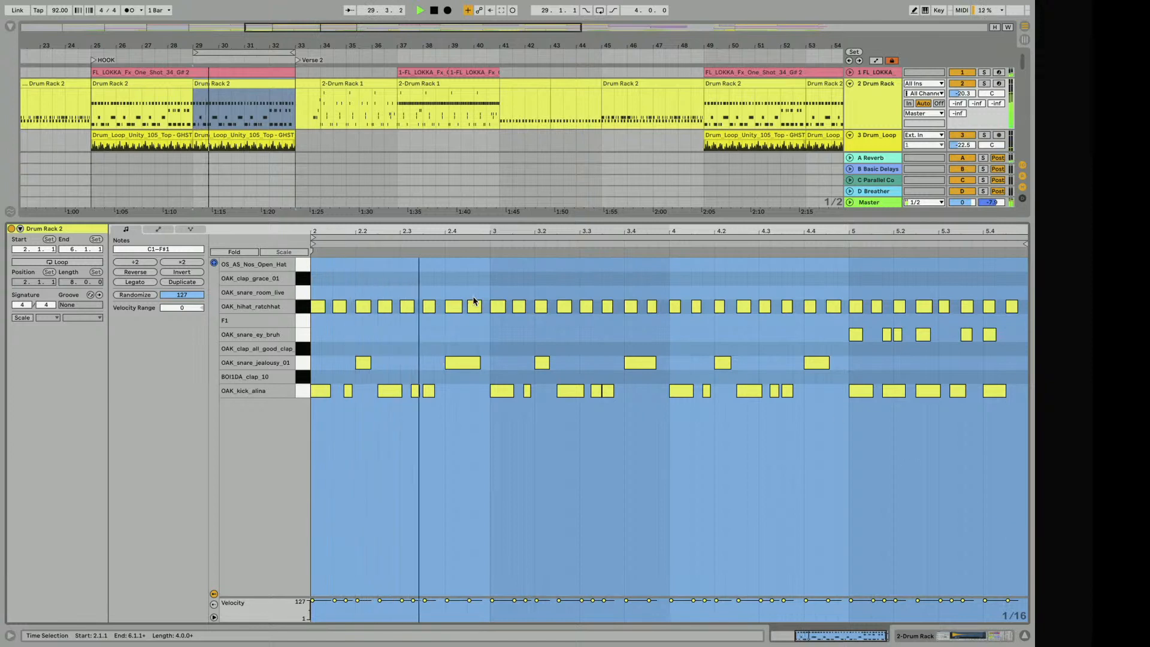
pyautogui.click(982, 84)
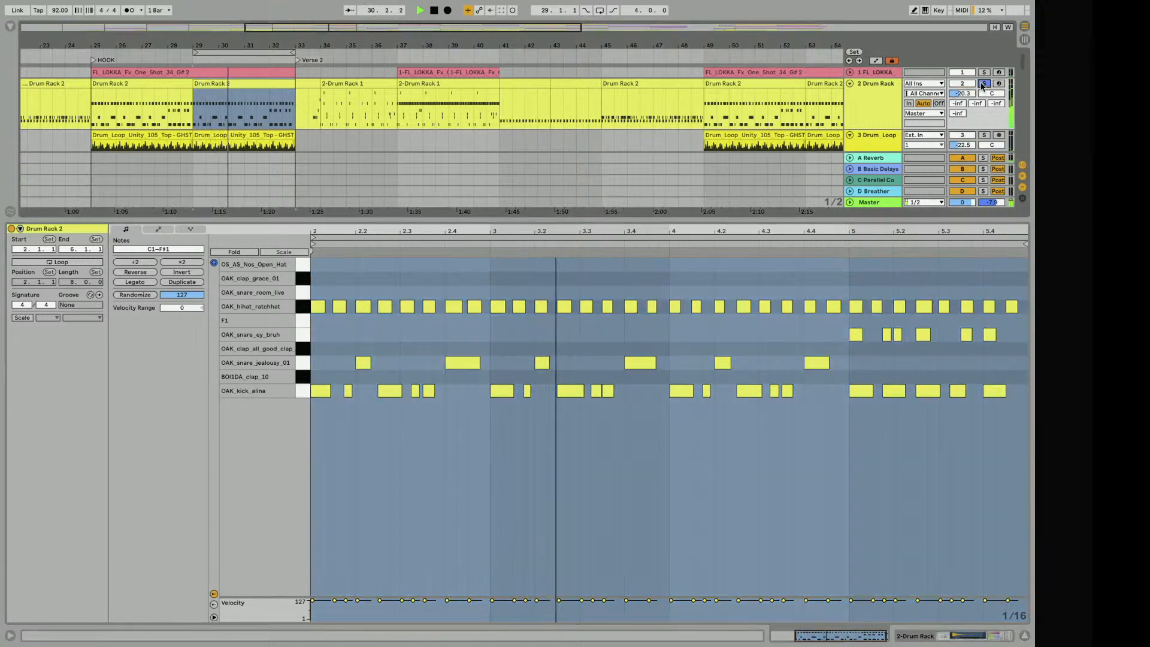
pyautogui.click(600, 11)
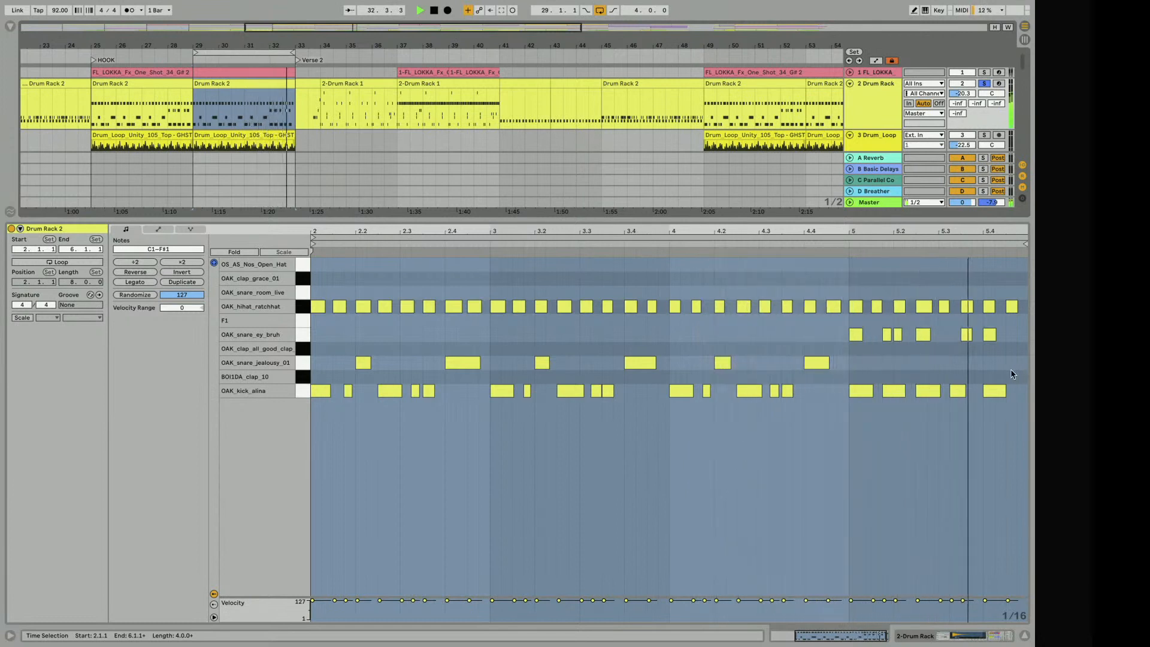
pyautogui.press('space')
# - Examine the OAK_snare_ey_bruh notes in the Drum Rack clip's last bar and replay the lead-in and fill
pyautogui.moveTo(855, 352); pyautogui.dragTo(1002, 320)
pyautogui.click(972, 359)
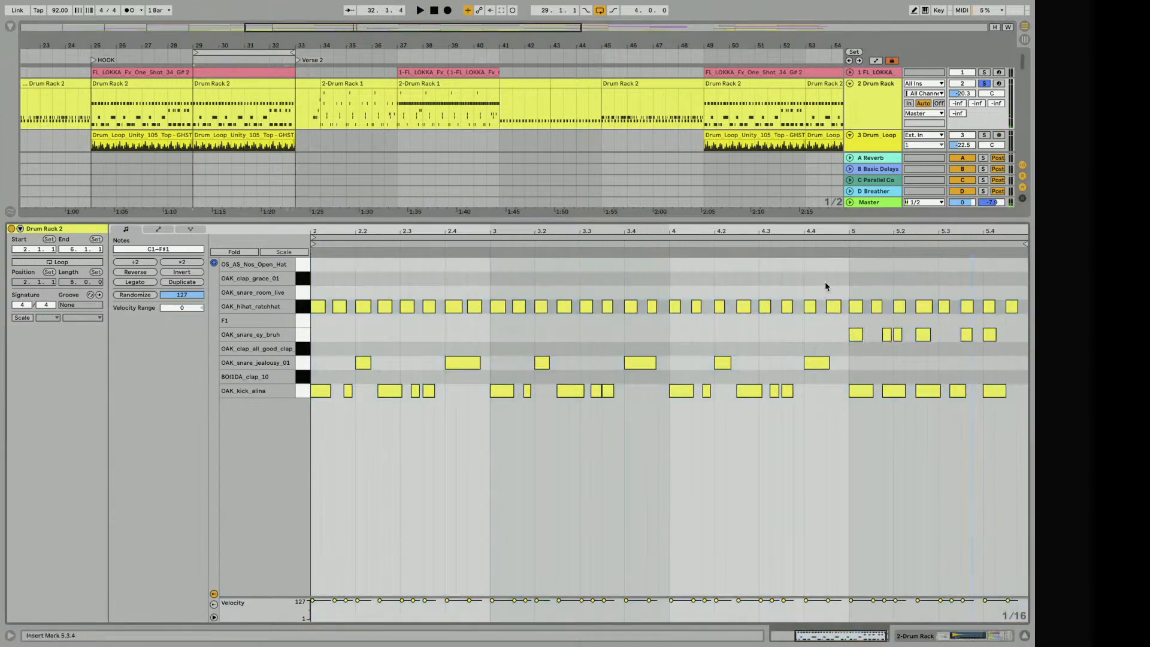
pyautogui.click(818, 242)
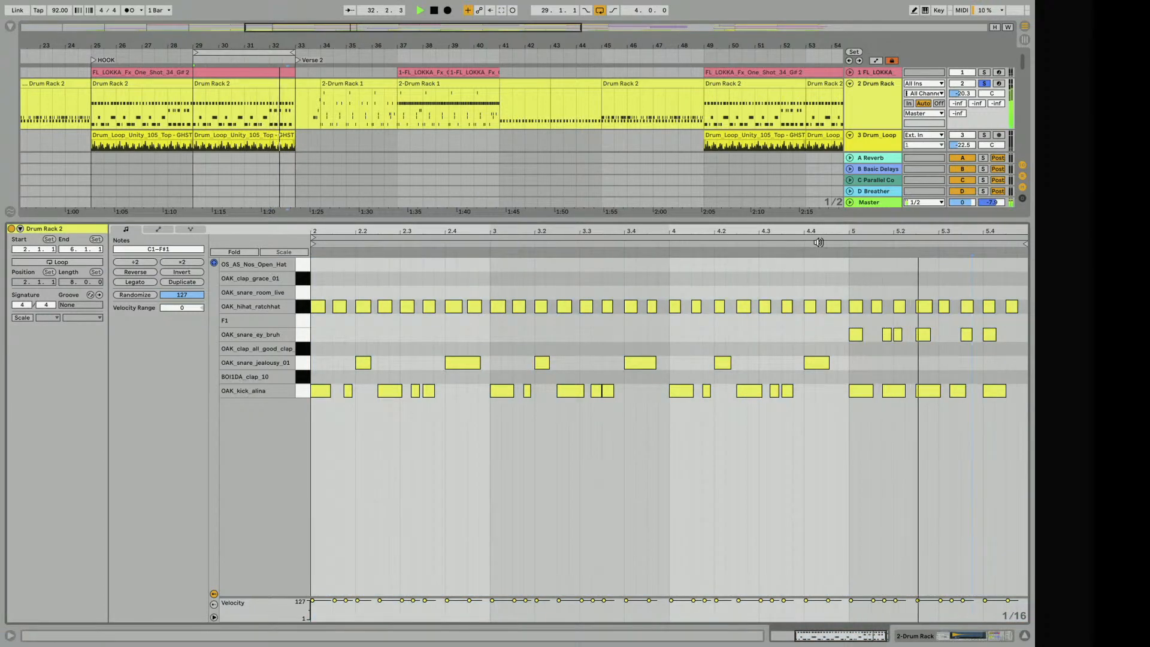
pyautogui.press('space')
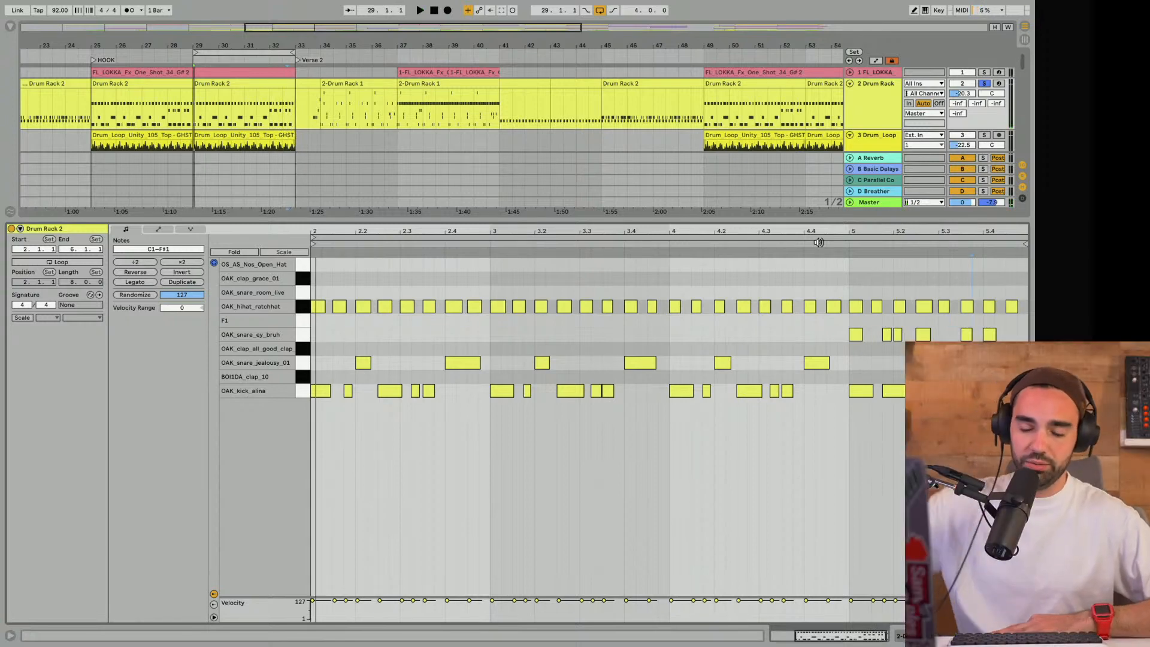
# - Shrink the note editor and compare the Drum Rack clips at bars 25 and 29 with track 6 Serum's clip
pyautogui.moveTo(389, 220); pyautogui.dragTo(386, 573)
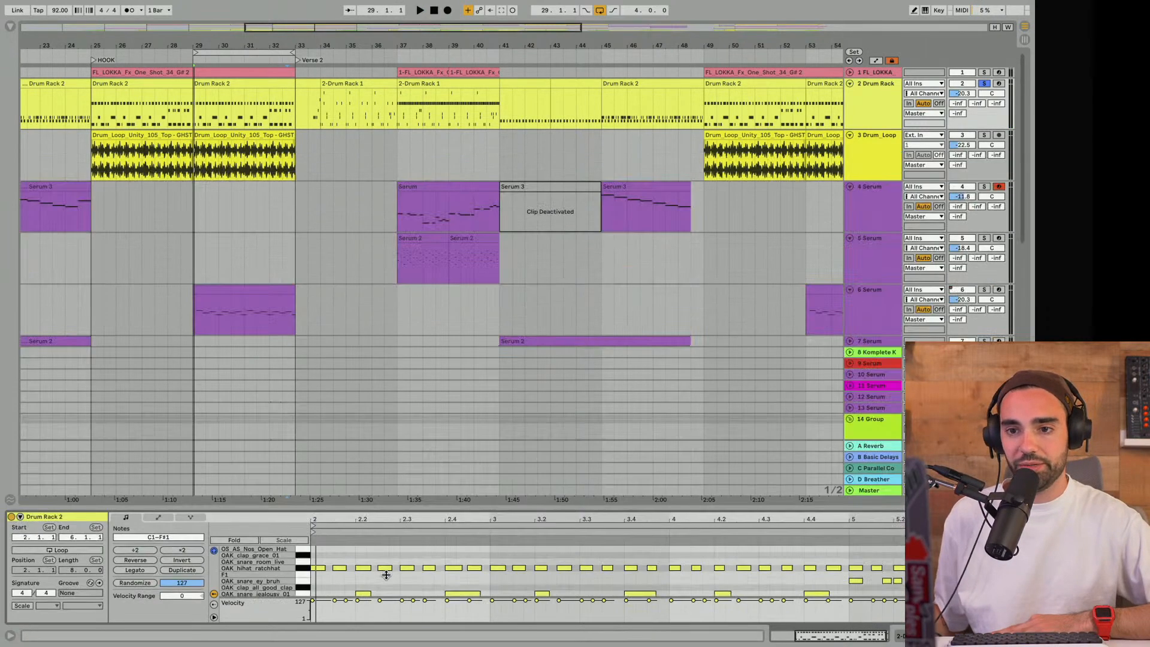
pyautogui.scroll(-5, 168, 209)
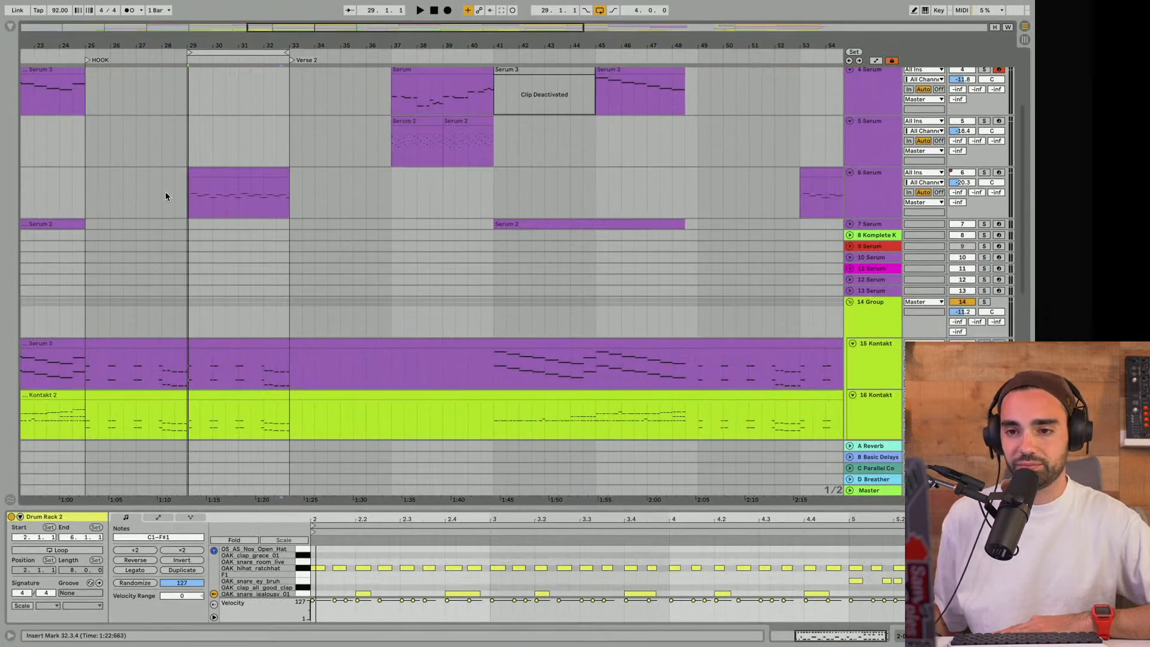
pyautogui.scroll(5, 165, 192)
pyautogui.click(146, 86)
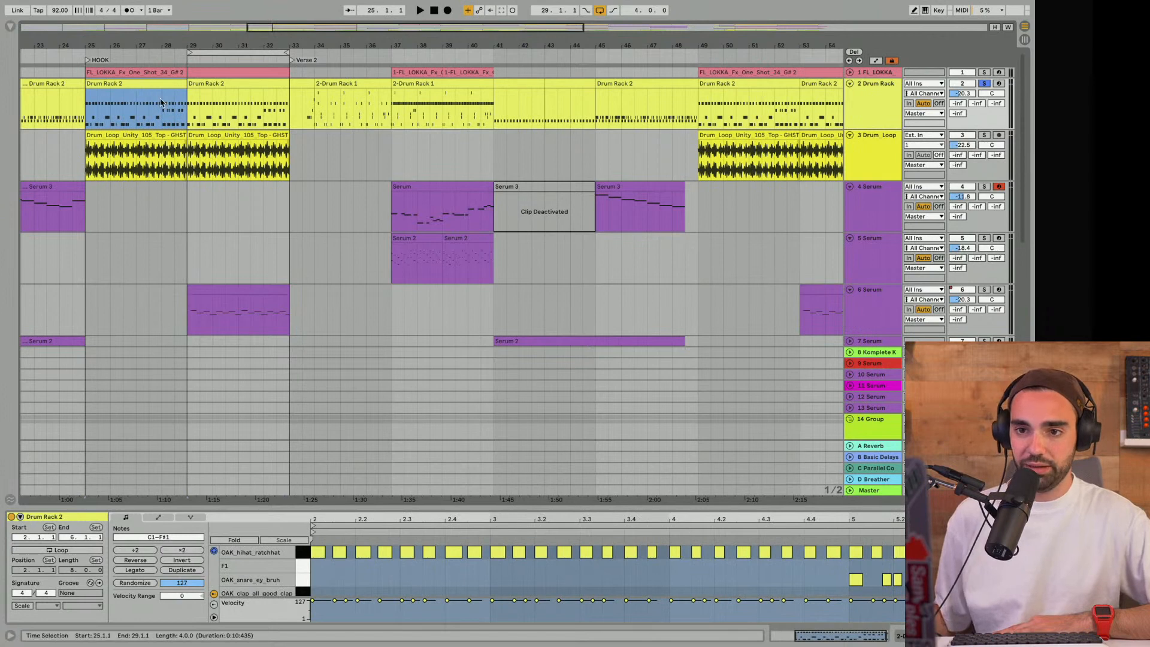
pyautogui.click(194, 321)
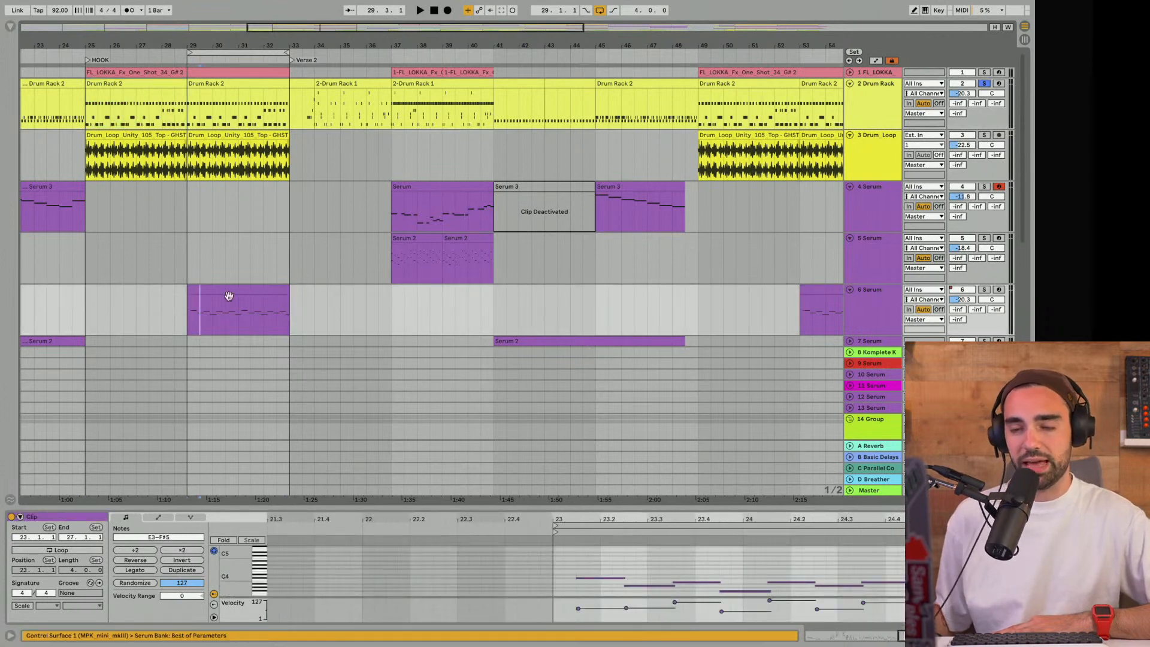
pyautogui.click(254, 118)
# - Move the 4-bar loop to bar 33 and survey the FX and instrument tracks around the HOOK-to-Verse 2 transition
pyautogui.moveTo(236, 56); pyautogui.dragTo(321, 76)
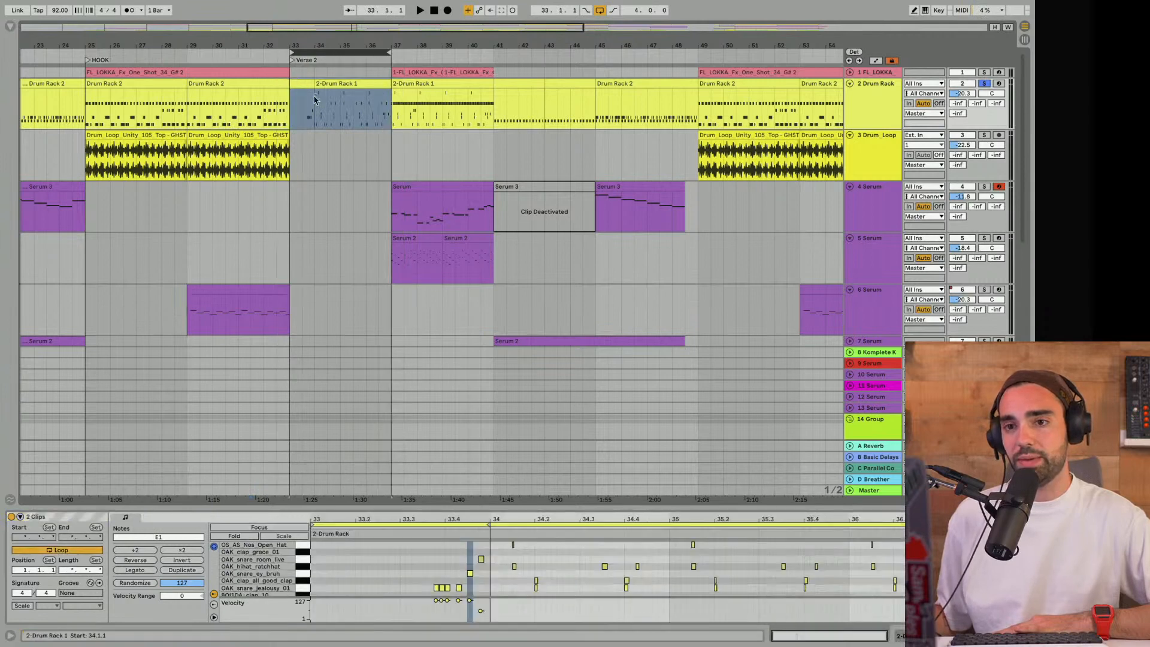
pyautogui.scroll(-10, 292, 178)
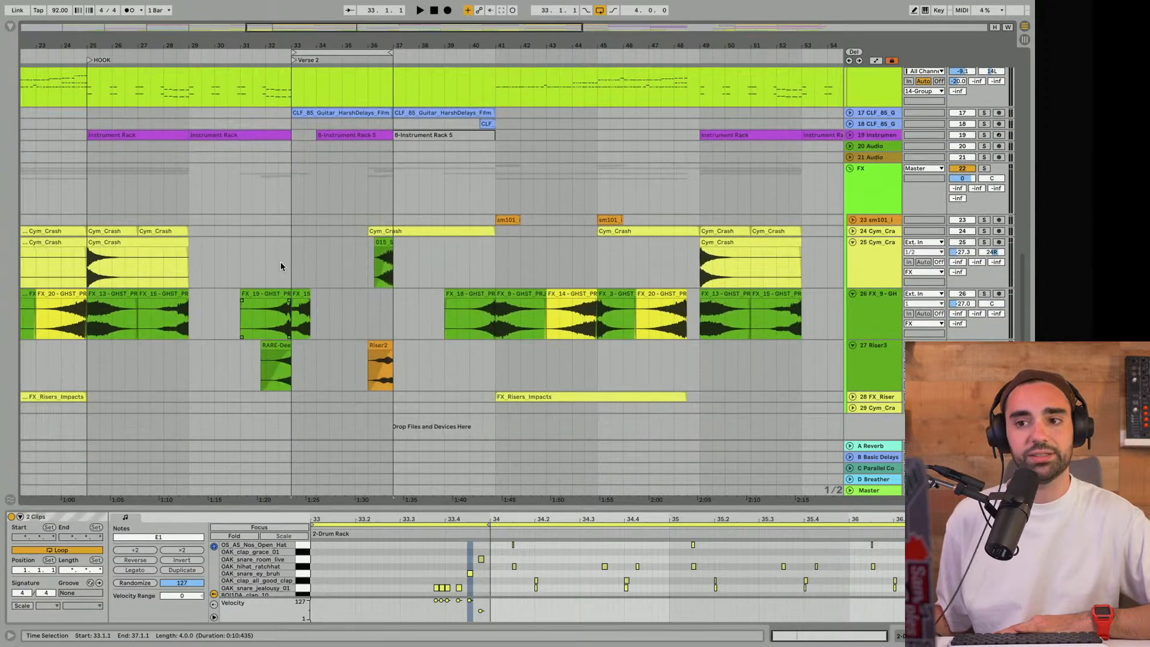
pyautogui.click(268, 244)
pyautogui.scroll(2, 267, 243)
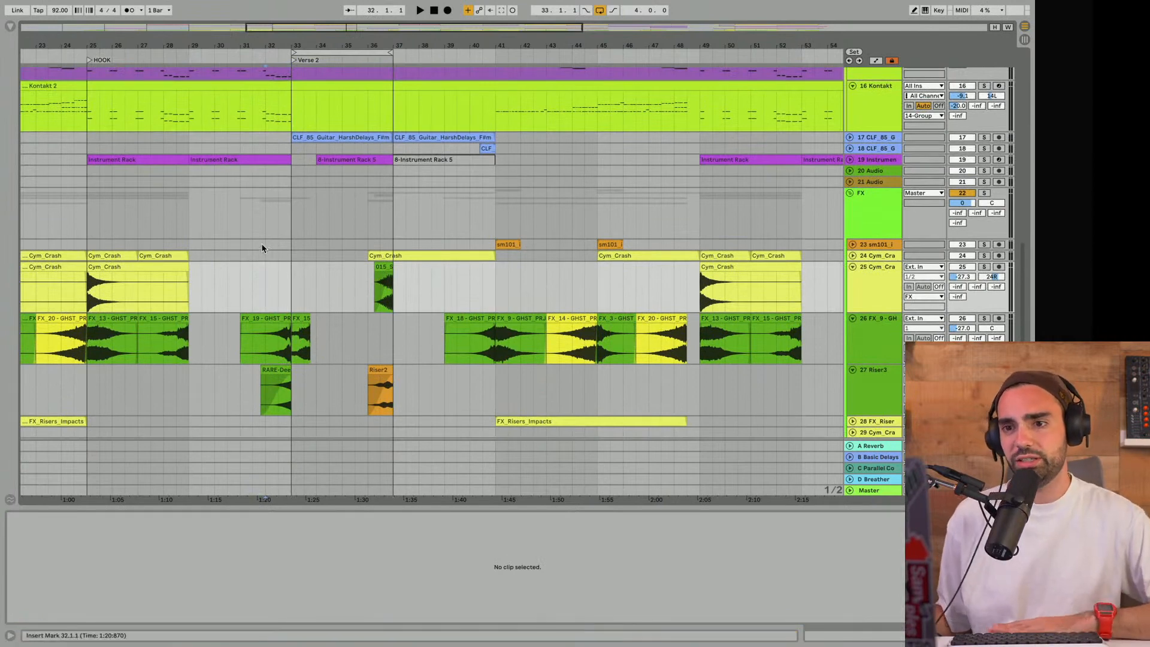
pyautogui.scroll(2, 258, 248)
pyautogui.scroll(10, 257, 248)
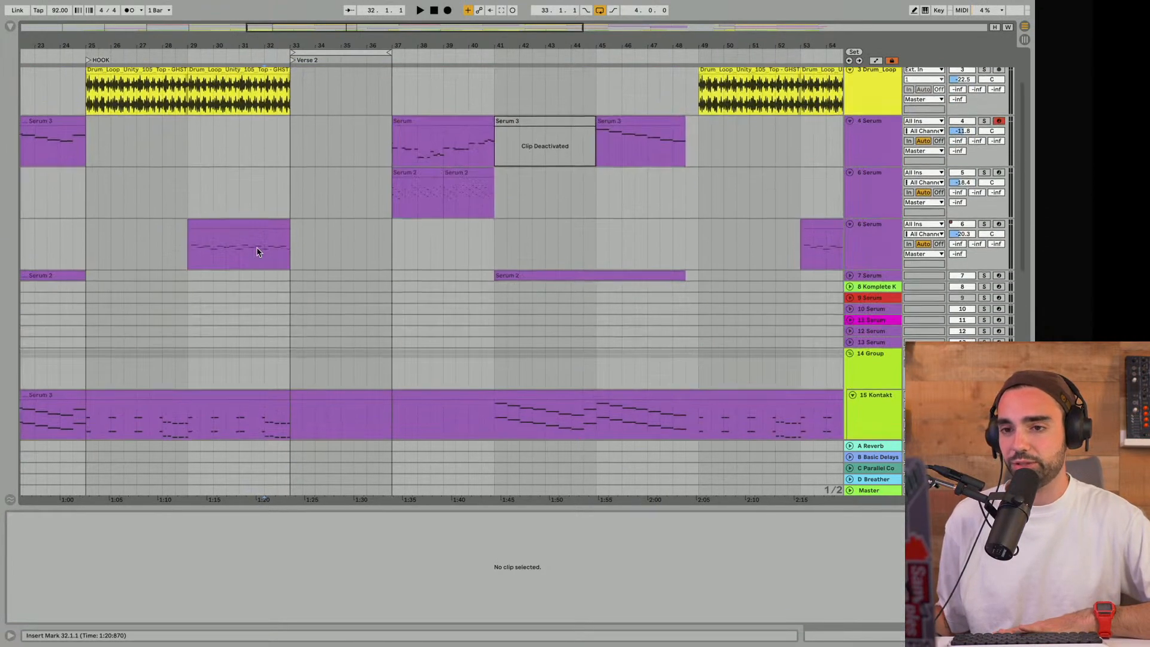
# - Turn off track 2's solo and replay the HOOK-to-Verse 2 transition from bar 32 with the full mix
pyautogui.moveTo(309, 45); pyautogui.dragTo(269, 102)
pyautogui.click(211, 102)
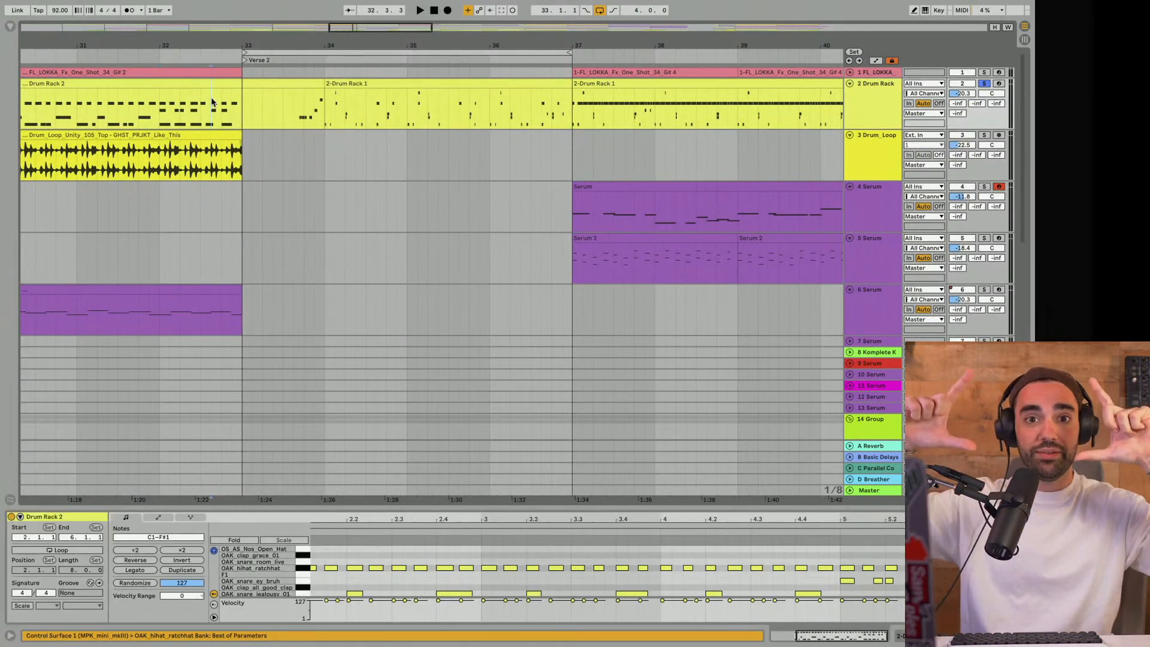
pyautogui.press('space')
pyautogui.press('space')
pyautogui.click(984, 84)
pyautogui.click(193, 116)
pyautogui.press('space')
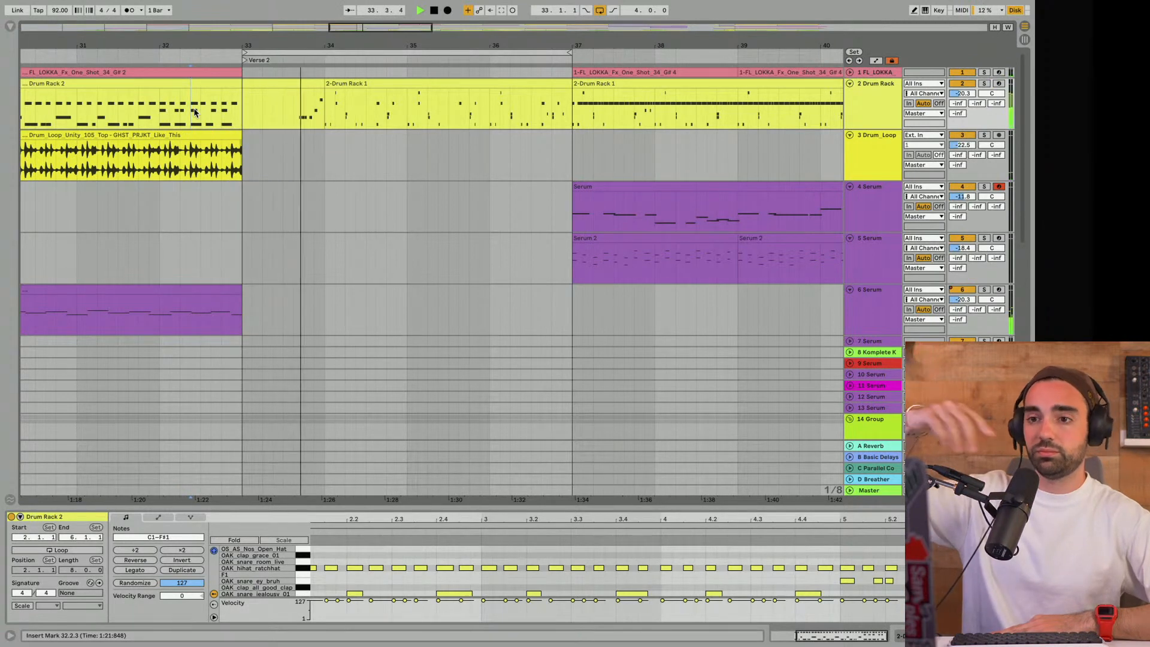
pyautogui.press('space')
# - Inspect the FX_15 clip at bar 33 on track 26 and replay the transition from 32.4.1
pyautogui.scroll(-5, 251, 150)
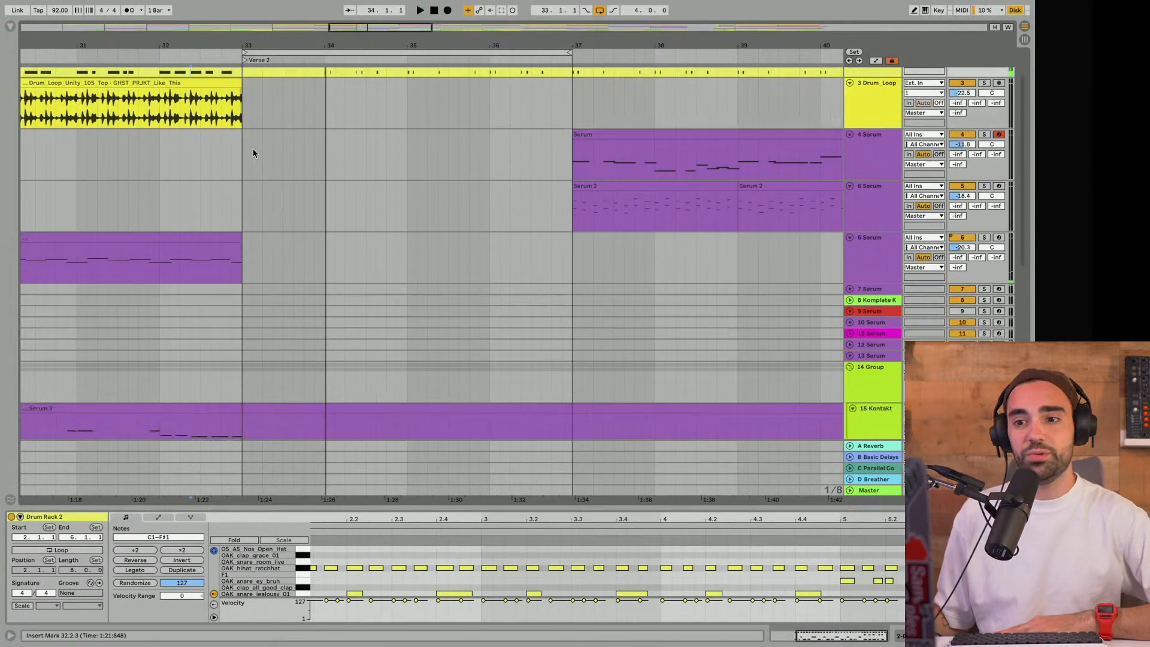
pyautogui.scroll(-3, 257, 180)
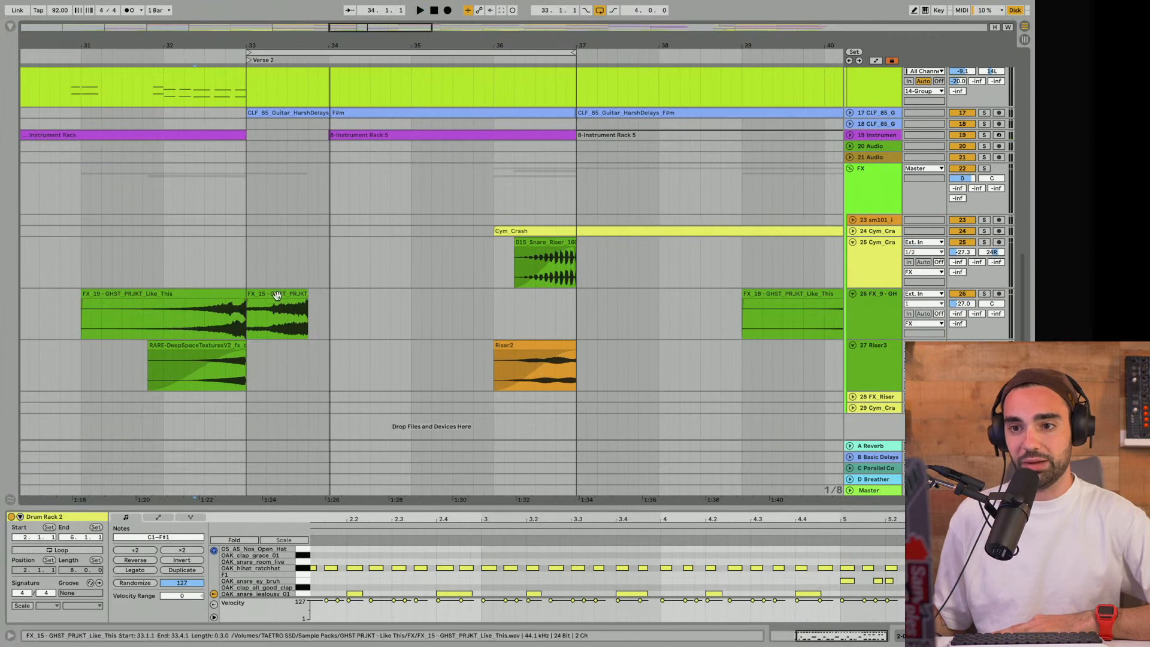
pyautogui.click(265, 295)
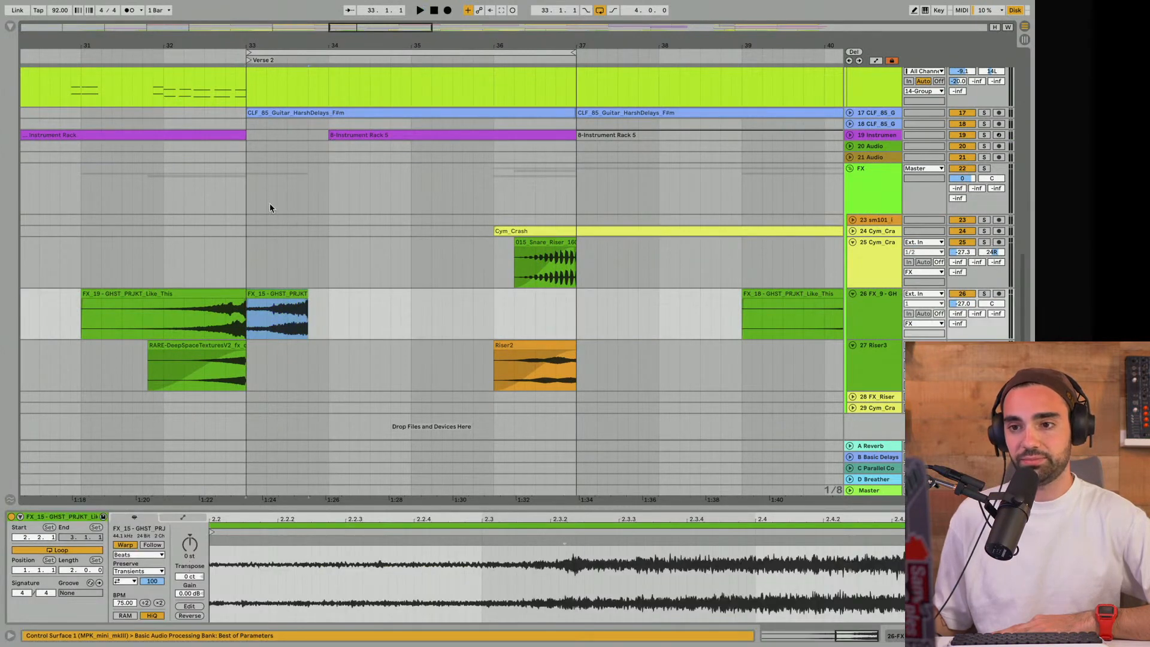
pyautogui.scroll(8, 269, 203)
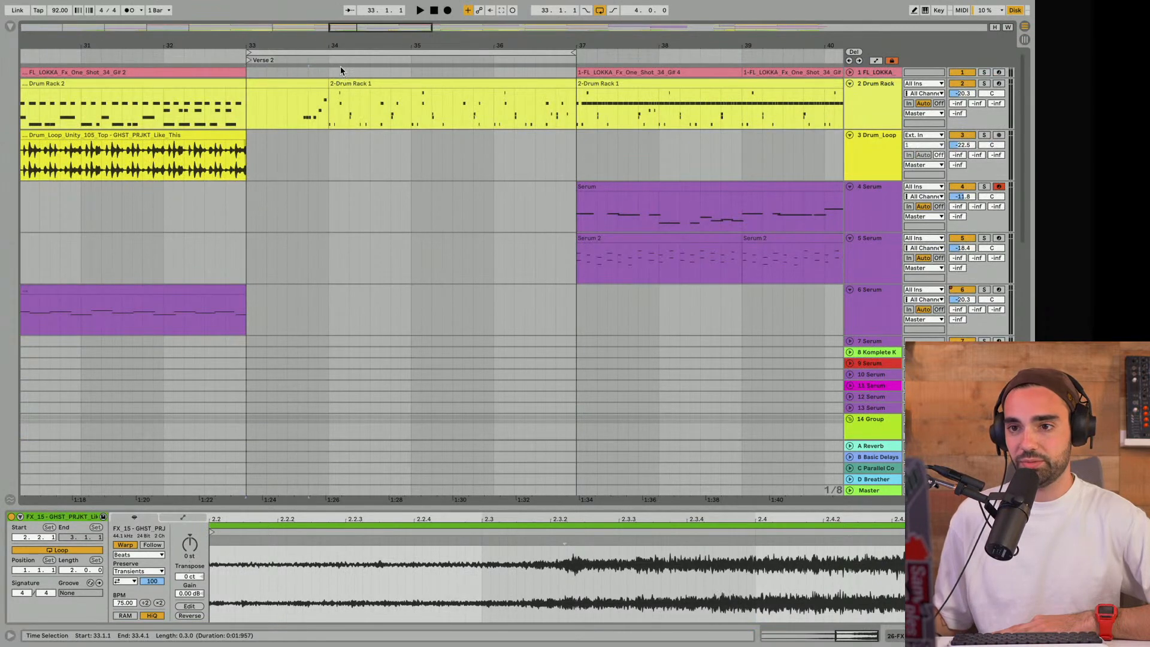
pyautogui.click(224, 112)
pyautogui.press('space')
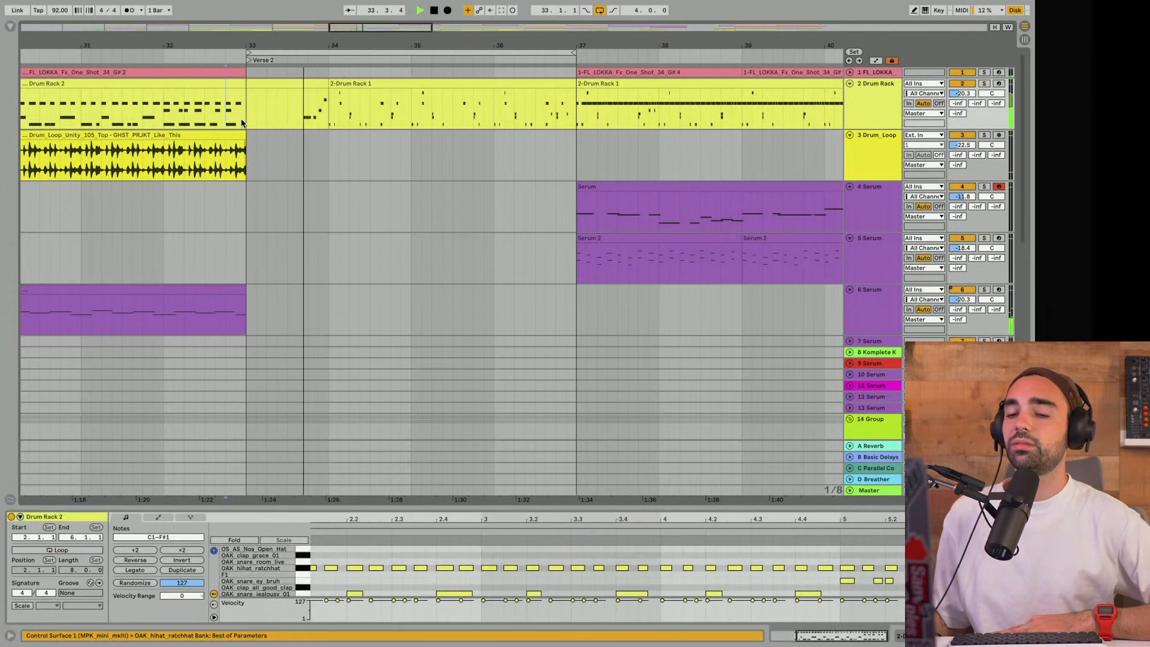
# - Unfold guitar track 17, extend the loop at bar 33 to 8 bars and turn looping off
pyautogui.scroll(-3, 241, 118)
pyautogui.scroll(-12, 241, 119)
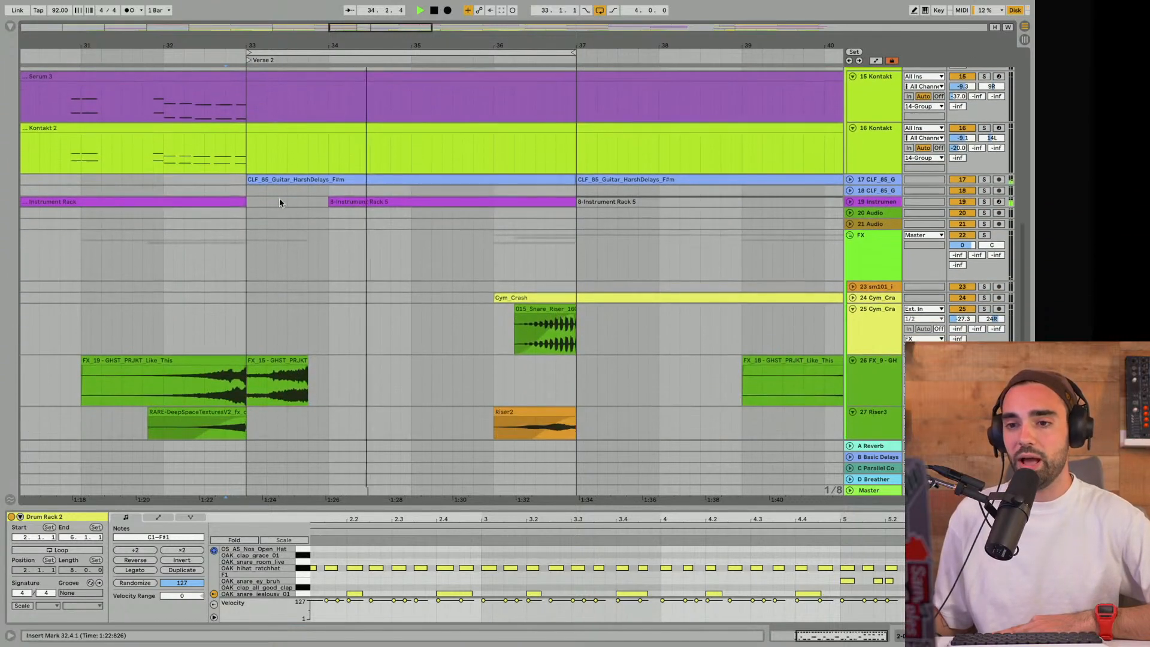
pyautogui.click(363, 178)
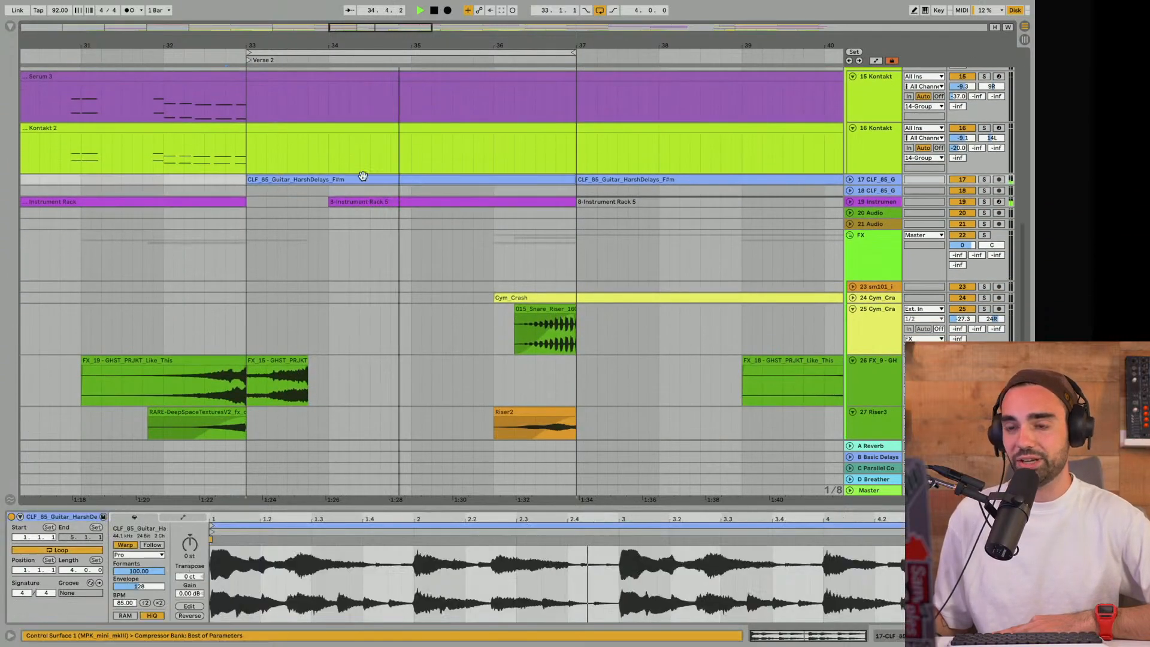
pyautogui.click(849, 180)
pyautogui.moveTo(411, 45); pyautogui.dragTo(386, 53)
pyautogui.click(599, 10)
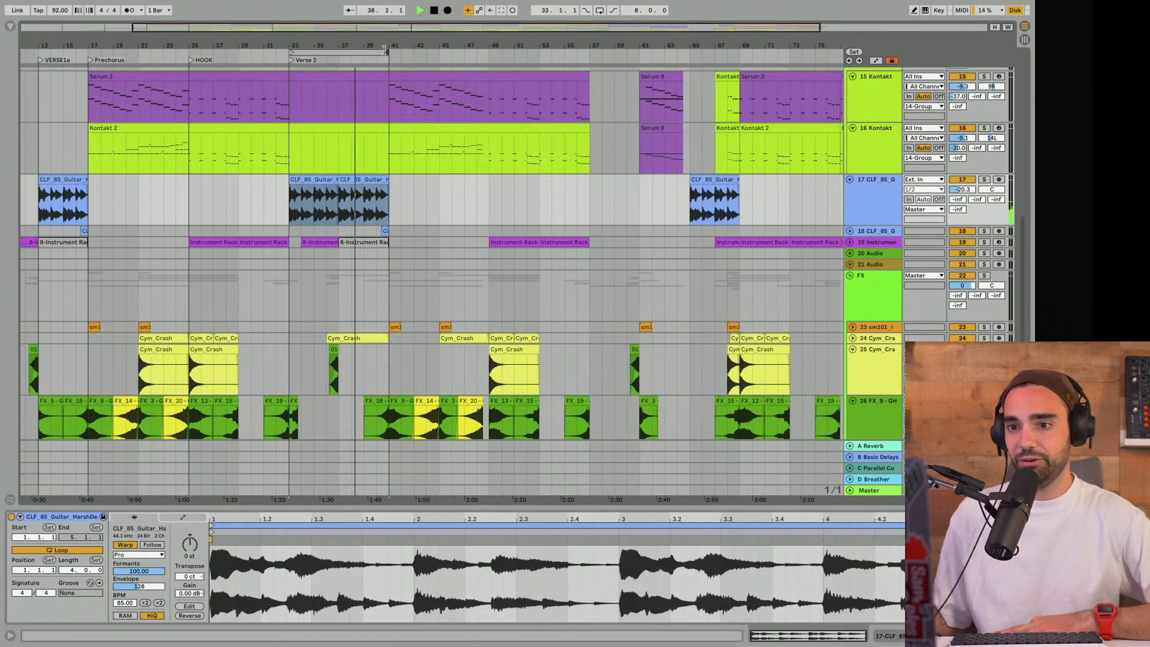
# - Hide the clip view and survey the full arrangement while Verse 2 plays on
pyautogui.scroll(1, 356, 160)
pyautogui.scroll(10, 355, 157)
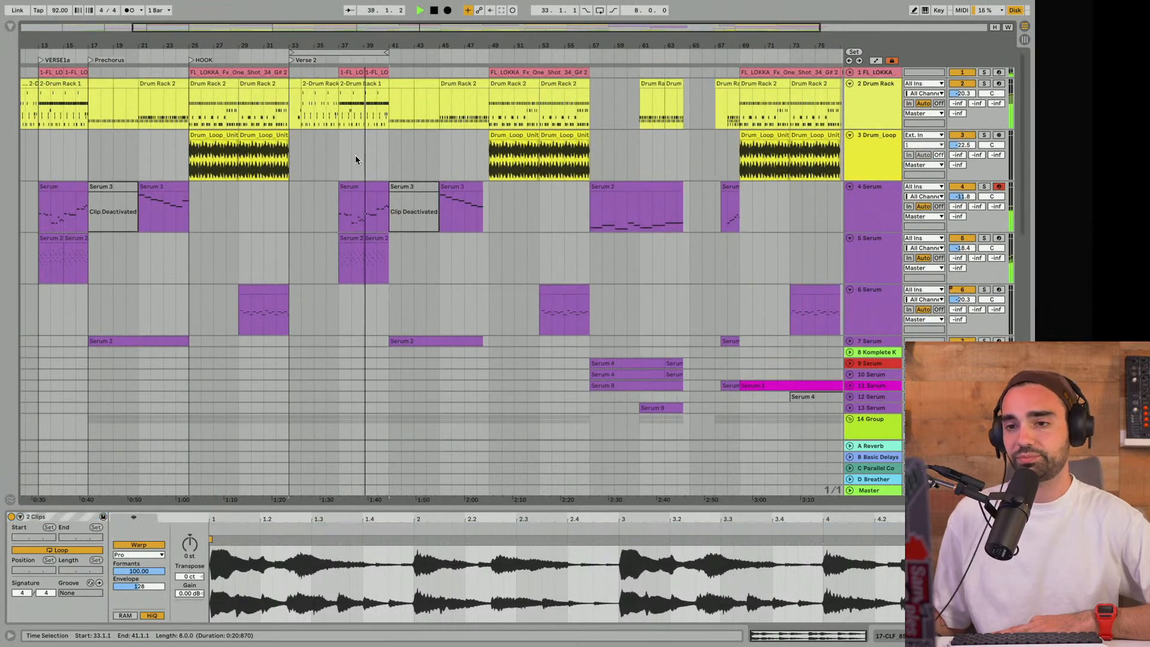
pyautogui.moveTo(310, 46); pyautogui.dragTo(319, 24)
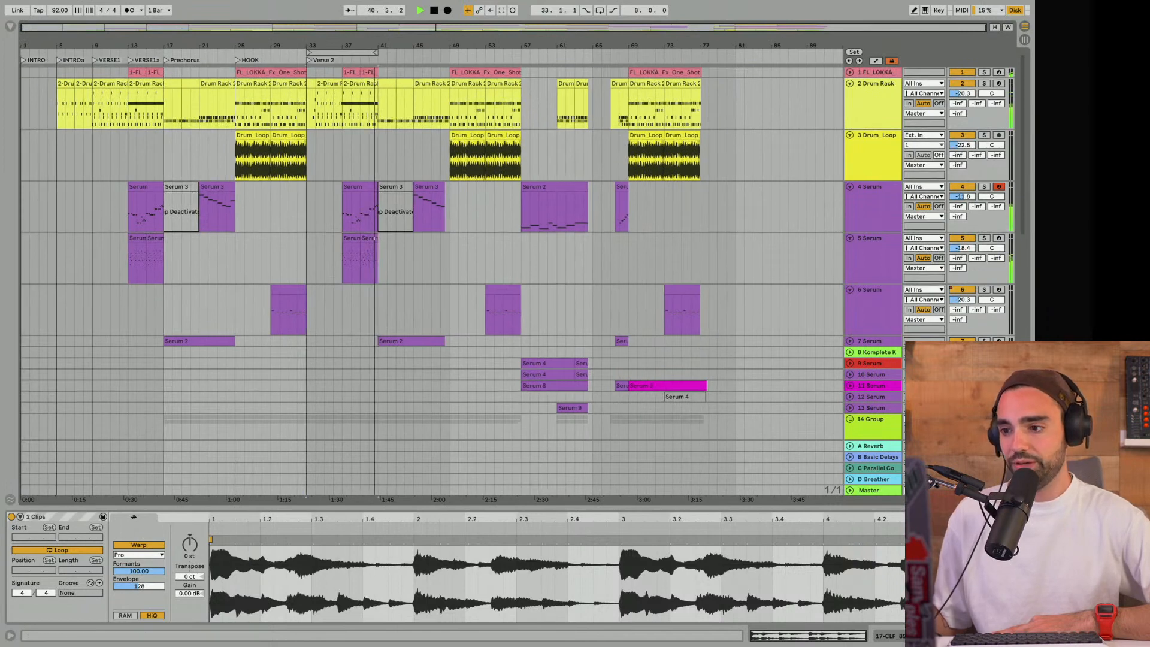
pyautogui.hotkey('ctrl', 'alt', 'l')
pyautogui.scroll(-3, 513, 245)
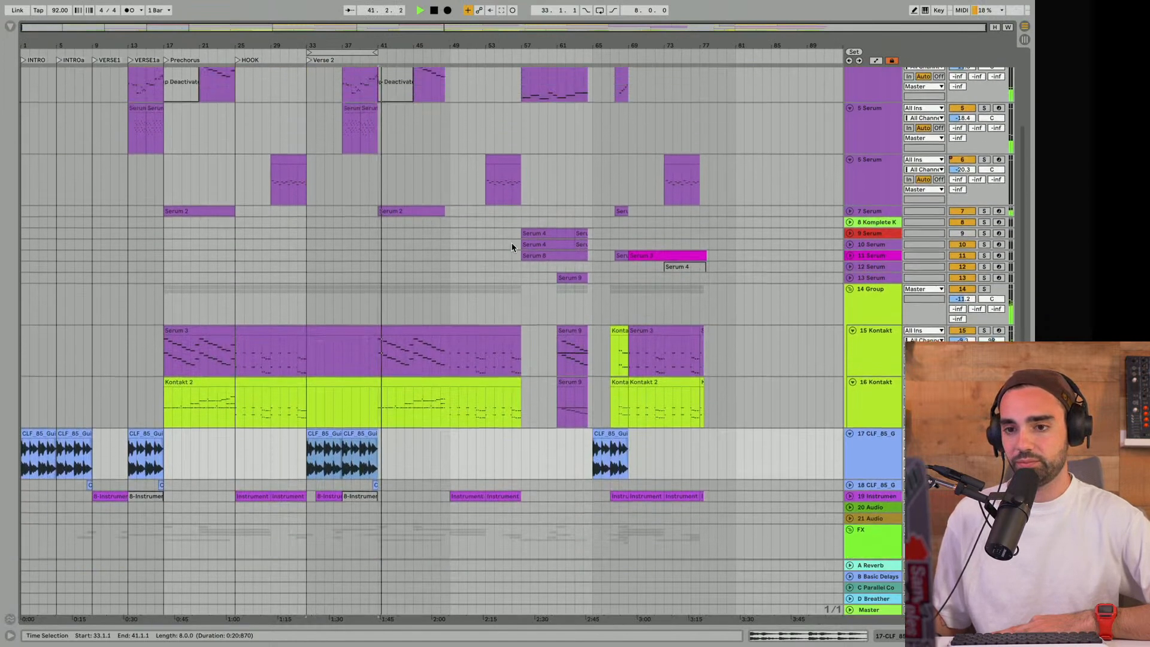
# - Move the 8-bar loop brace to bar 41 and add a locator there named Prechorus 2
pyautogui.scroll(3, 469, 168)
pyautogui.moveTo(330, 51); pyautogui.dragTo(402, 51)
pyautogui.rightClick(403, 61)
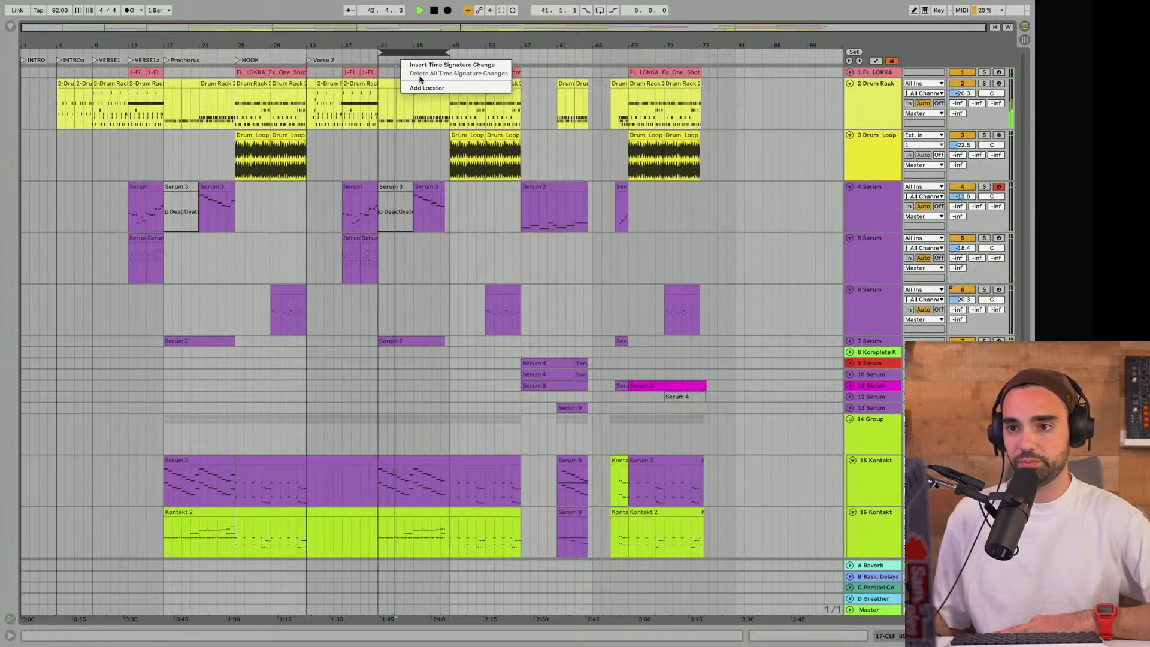
pyautogui.click(419, 65)
pyautogui.write('1Prechorus 2')
pyautogui.press('Return')
pyautogui.moveTo(400, 65); pyautogui.dragTo(382, 64)
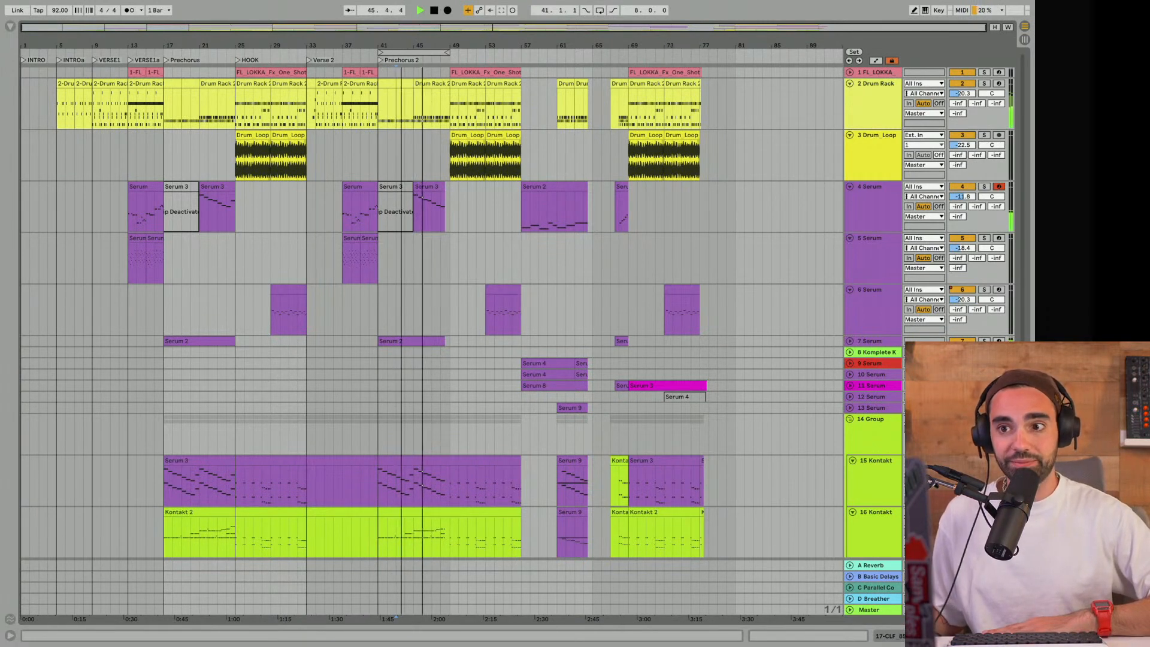
# - Select the Prechorus 2 section from bar 41 to 49 and survey its instrument and FX clips
pyautogui.click(413, 53)
pyautogui.scroll(-3, 427, 171)
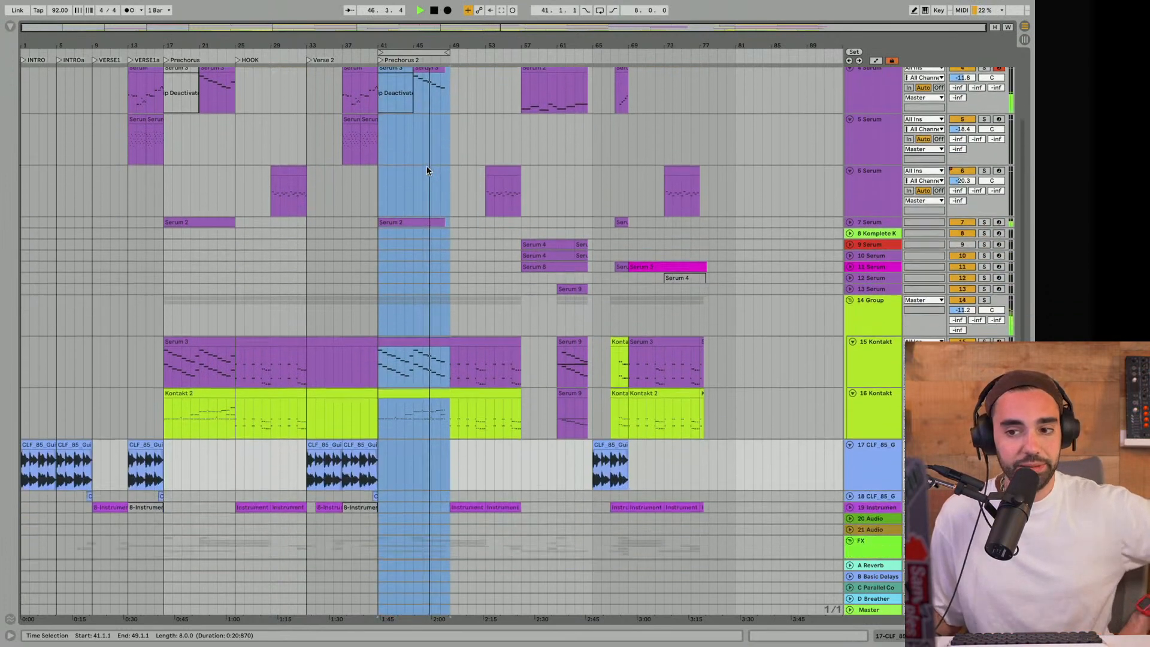
pyautogui.scroll(-3, 427, 171)
pyautogui.scroll(-6, 427, 171)
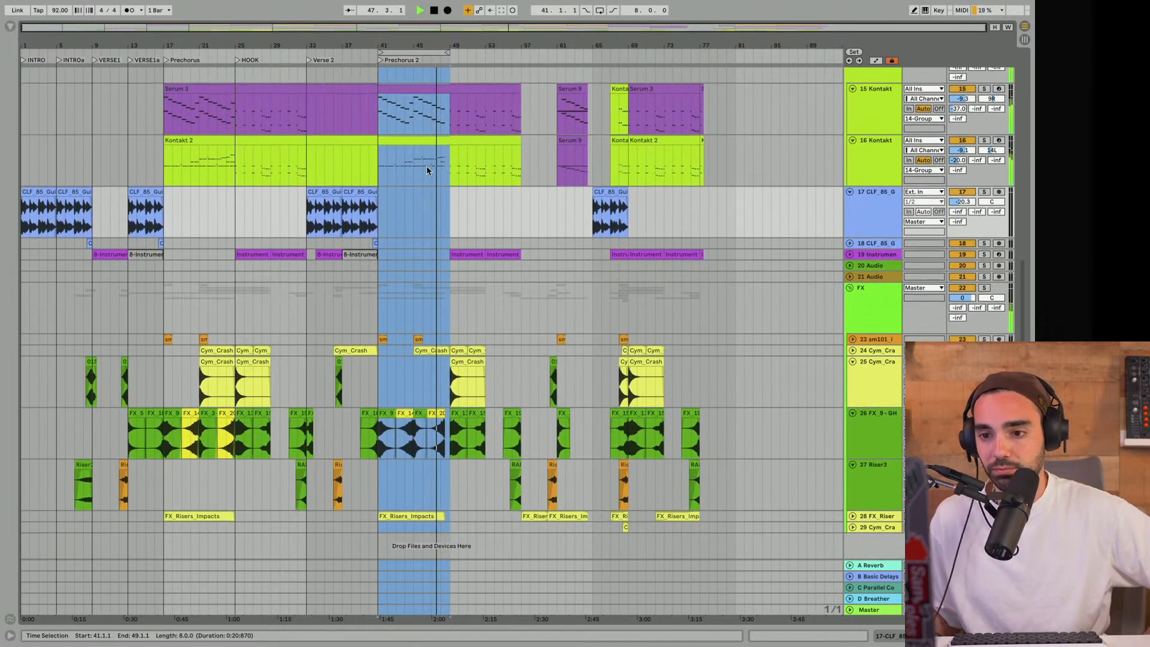
pyautogui.scroll(8, 426, 171)
pyautogui.scroll(4, 426, 171)
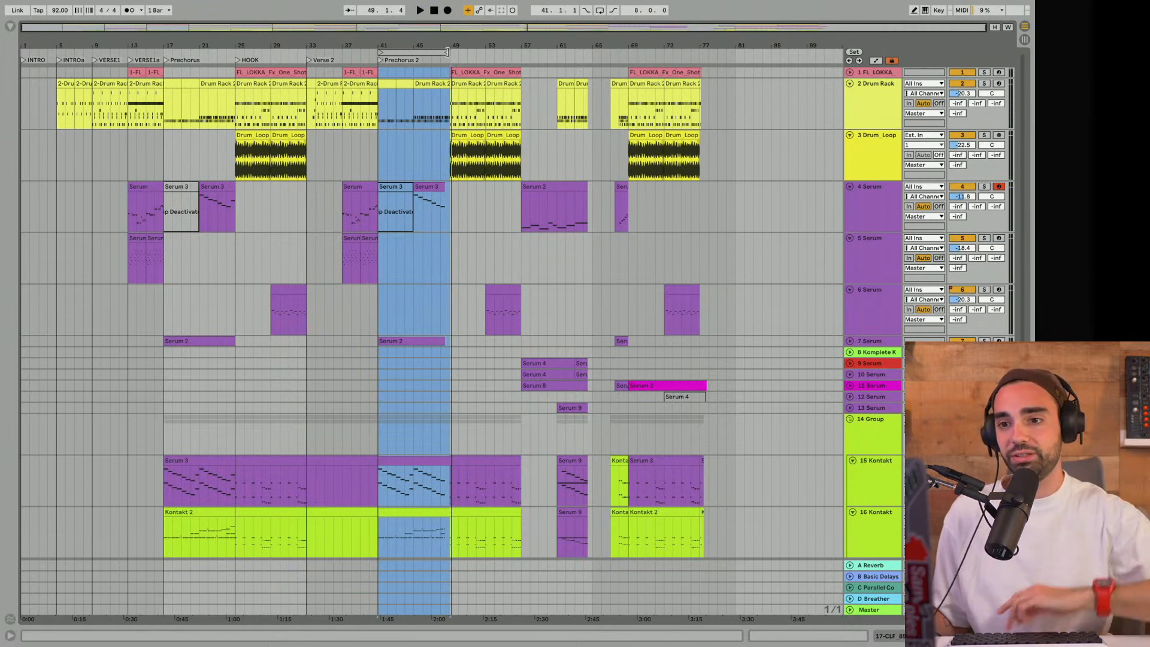
# - Examine how the drum, Serum and Kontakt clips end just before bar 49, at the close of Prechorus 2
pyautogui.moveTo(449, 47)
pyautogui.mouseDown()
pyautogui.moveTo(449, 114)
pyautogui.moveTo(439, 47)
pyautogui.mouseUp()
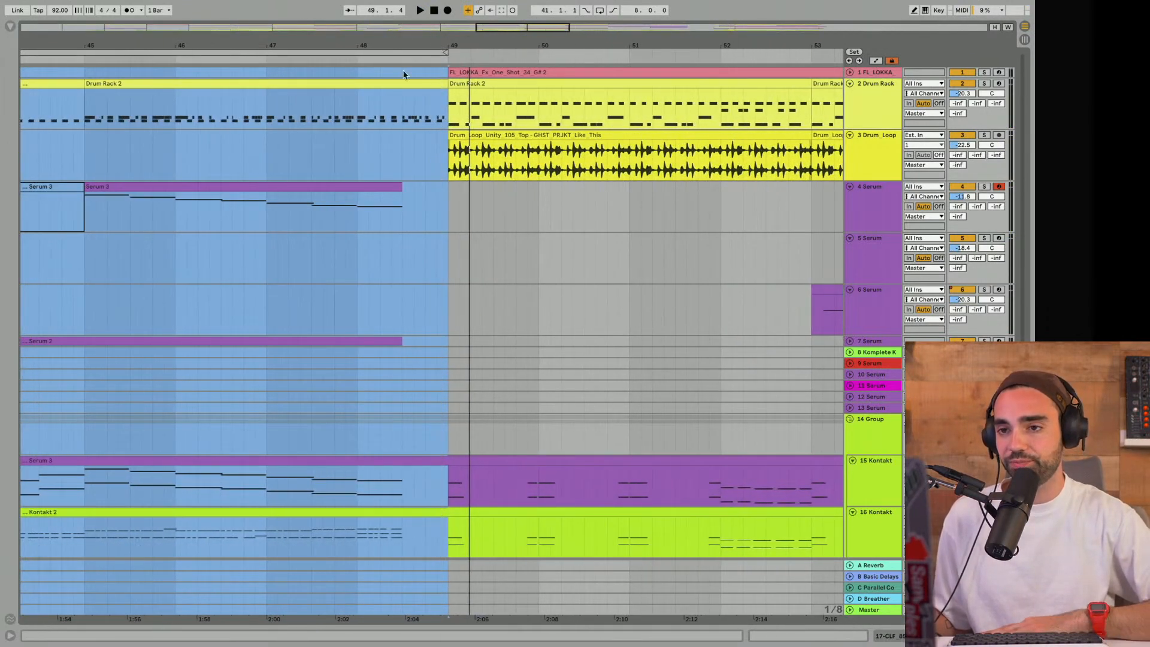
pyautogui.click(420, 229)
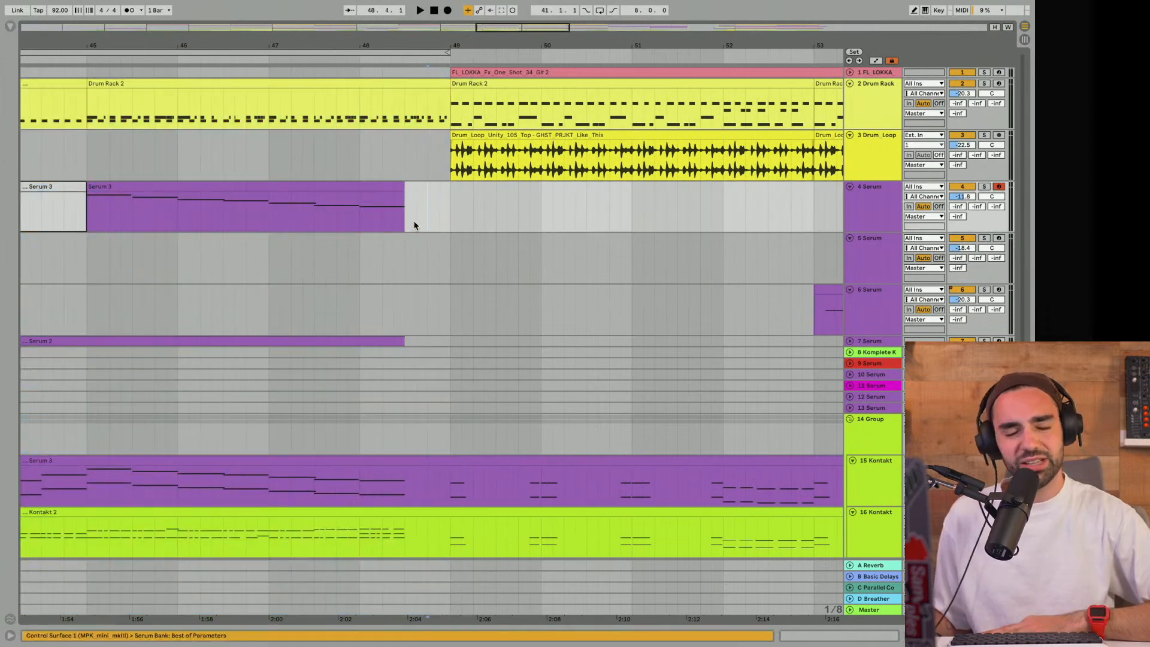
pyautogui.hscroll(1, 423, 215)
pyautogui.moveTo(481, 48)
pyautogui.mouseDown()
pyautogui.moveTo(473, 24)
pyautogui.moveTo(462, 45)
pyautogui.mouseUp()
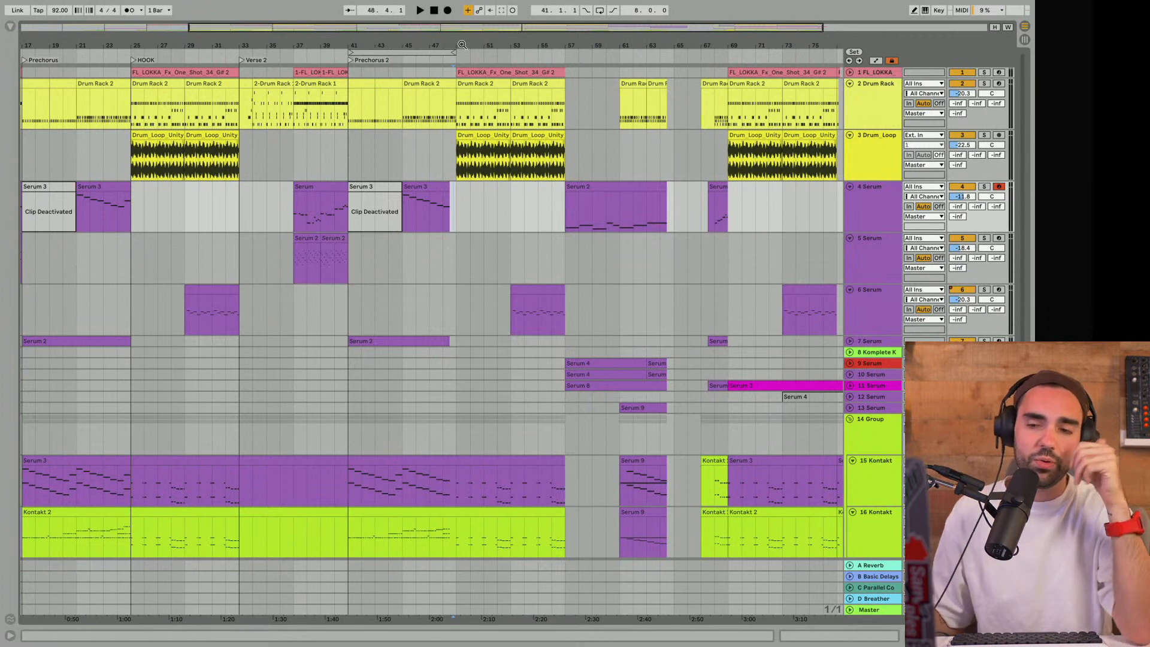
pyautogui.click(431, 51)
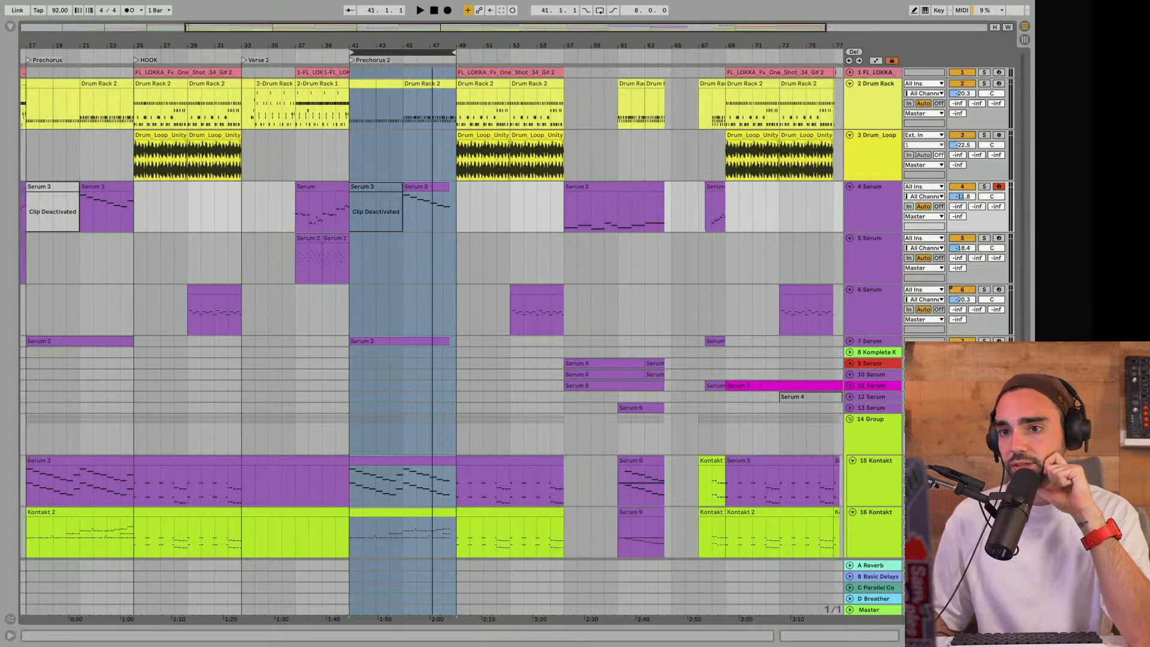
pyautogui.scroll(-2, 446, 118)
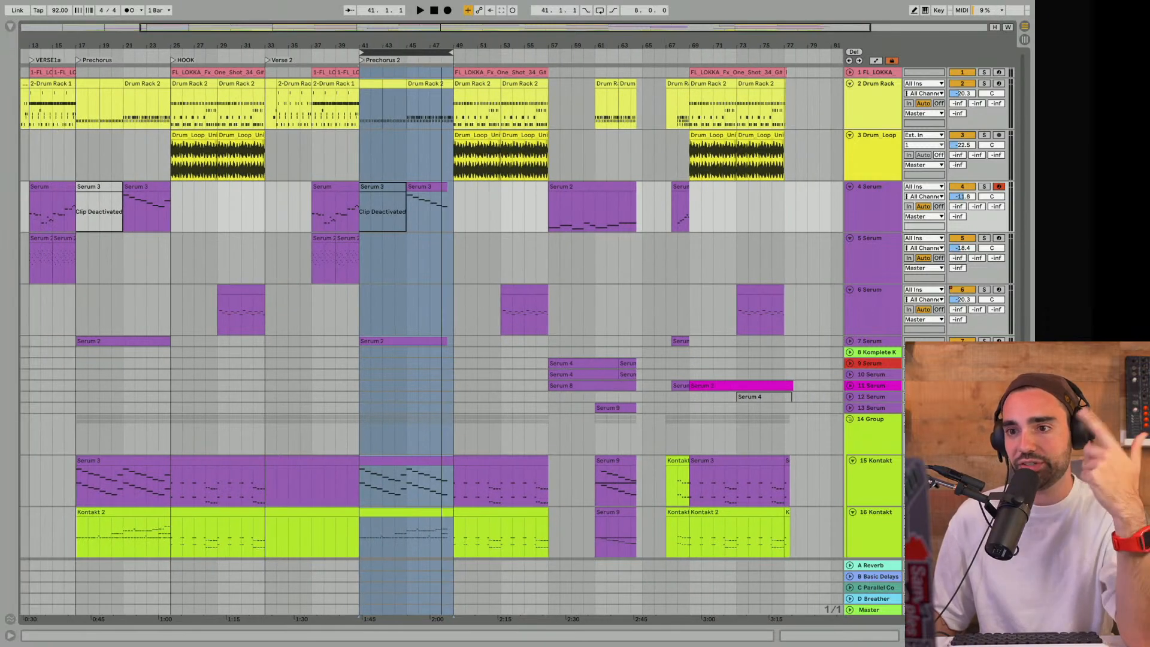
pyautogui.scroll(6, 426, 118)
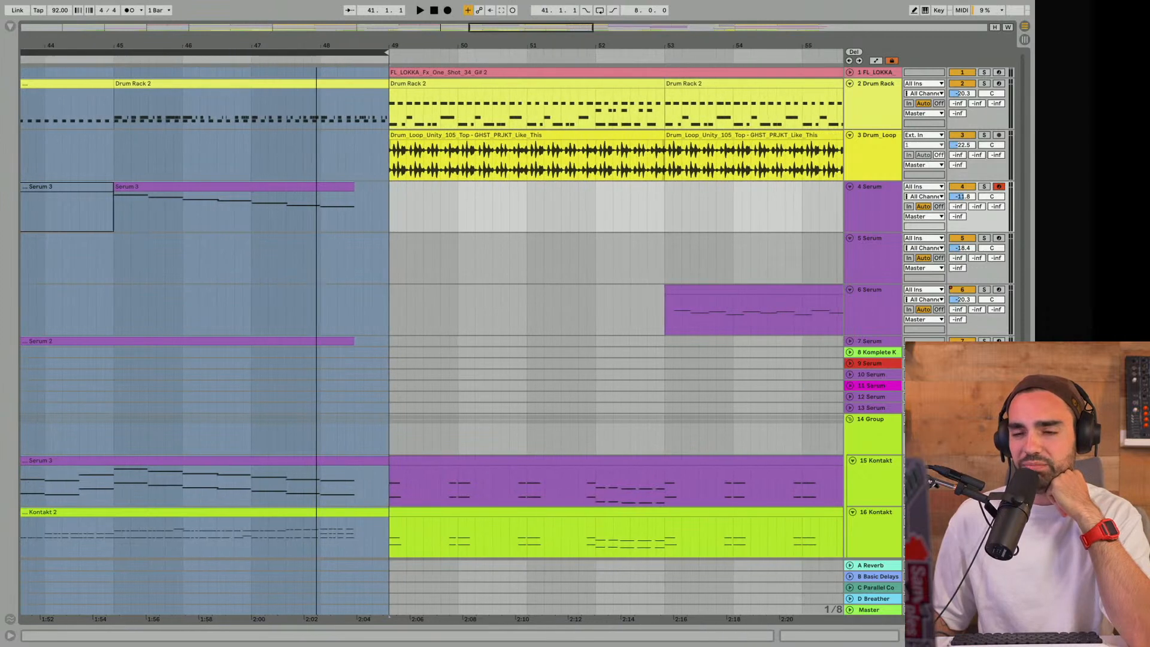
pyautogui.scroll(-3, 347, 230)
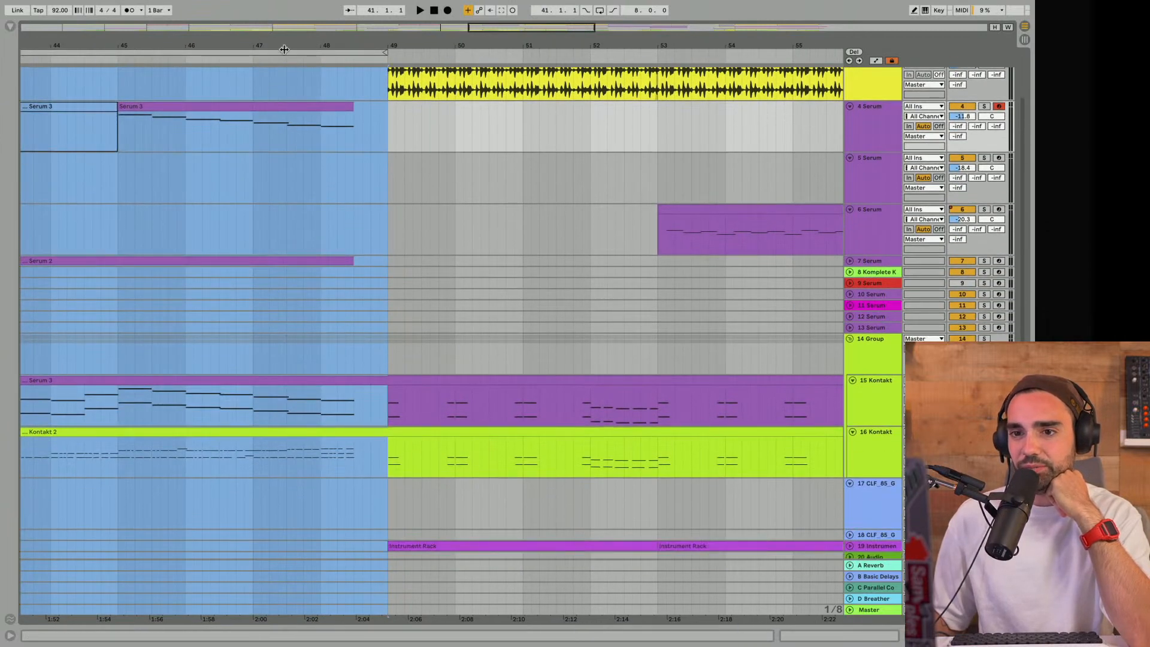
pyautogui.scroll(5, 284, 52)
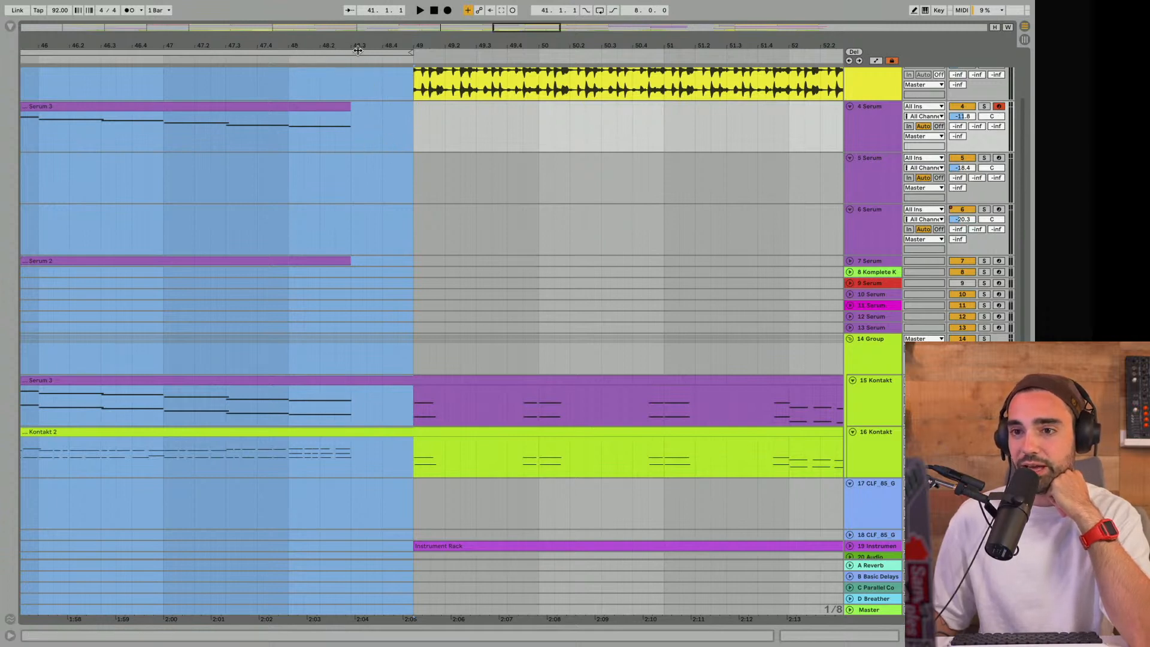
pyautogui.scroll(-6, 400, 42)
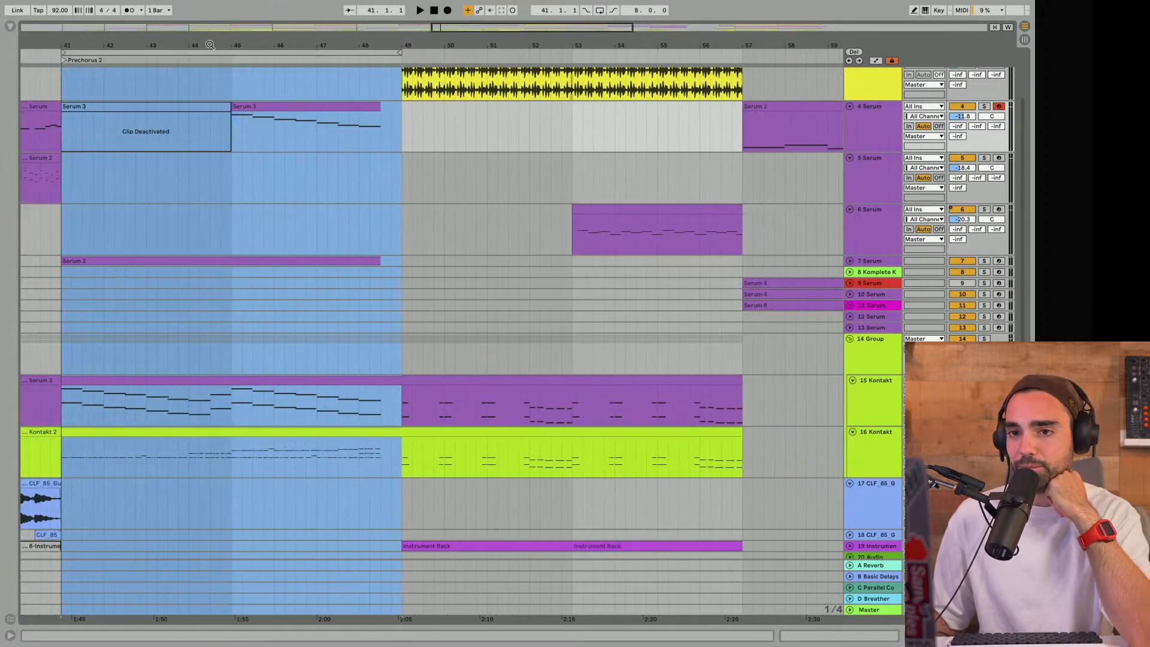
# - Set the loop brace from 48.3.1 to 49.1.1 and trim track 24's Cym_Crash clip at bar 45 to end at 48.3.1
pyautogui.moveTo(64, 52); pyautogui.dragTo(379, 78)
pyautogui.scroll(-10, 387, 184)
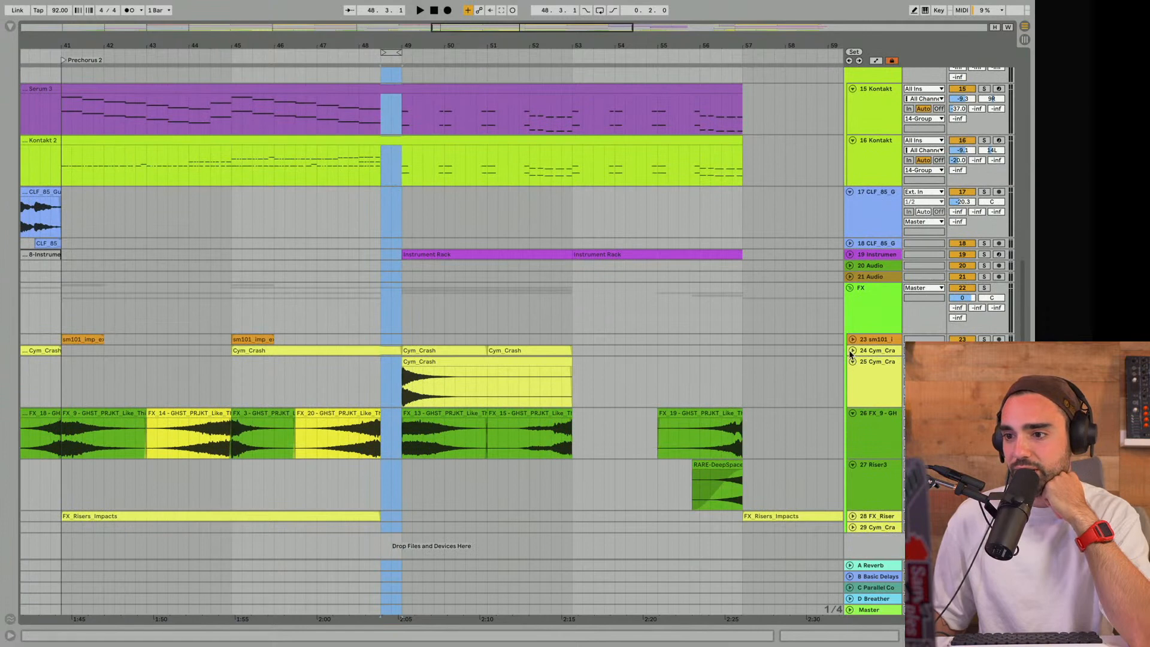
pyautogui.click(851, 352)
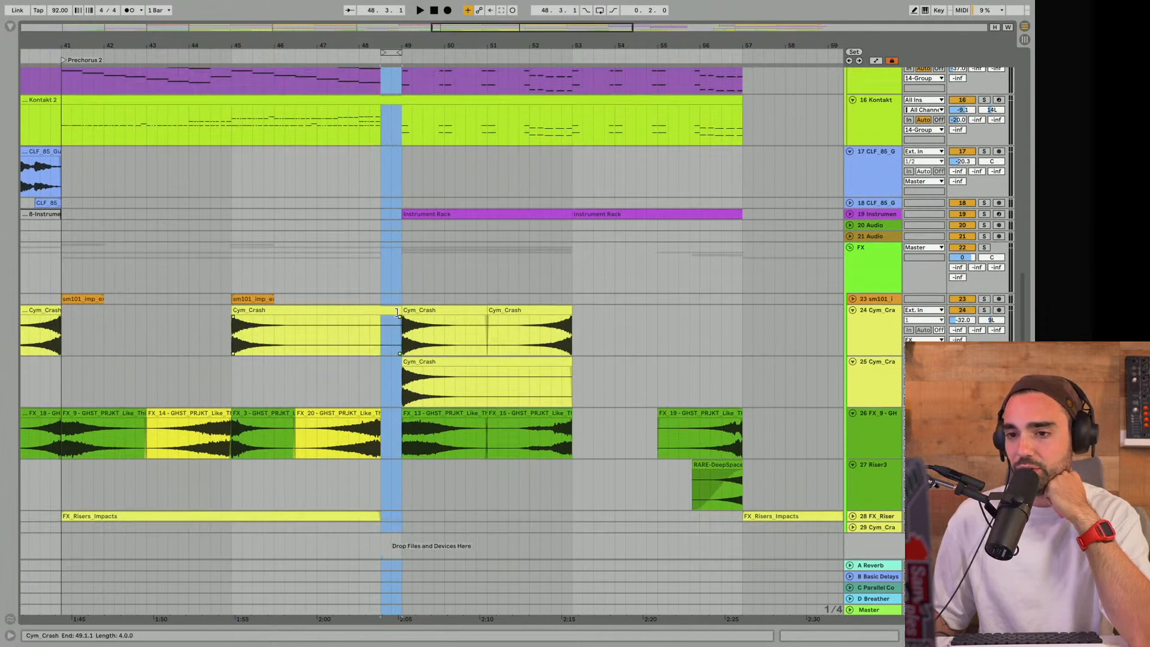
pyautogui.moveTo(396, 312); pyautogui.dragTo(380, 334)
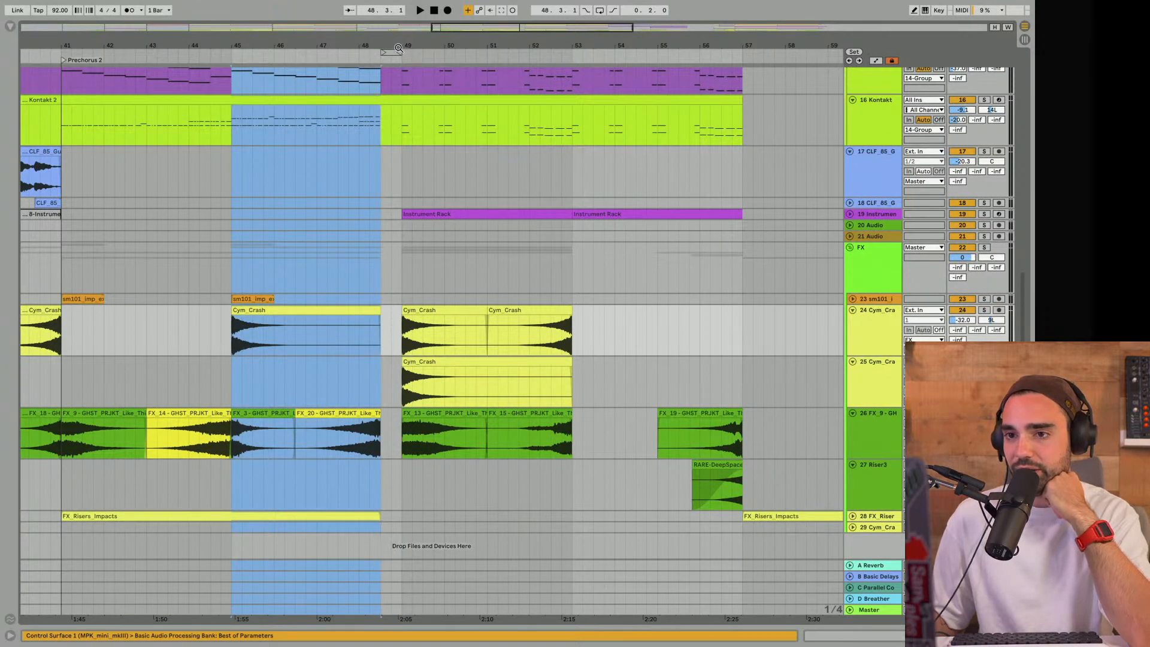
pyautogui.click(388, 53)
pyautogui.scroll(3, 400, 239)
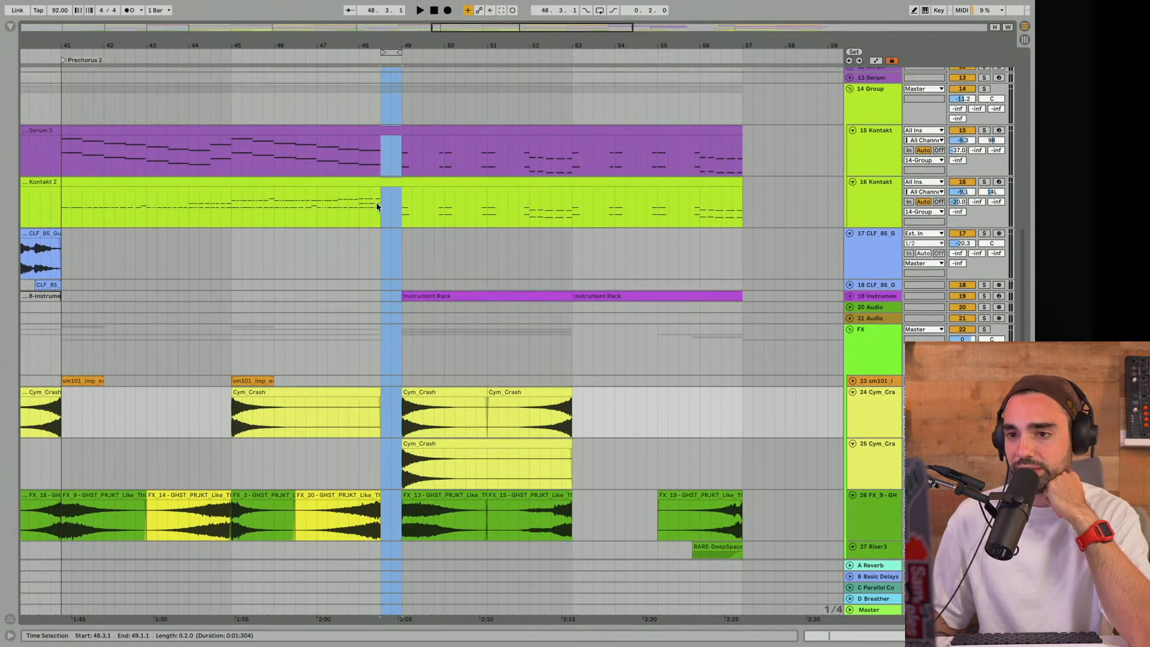
pyautogui.scroll(10, 393, 207)
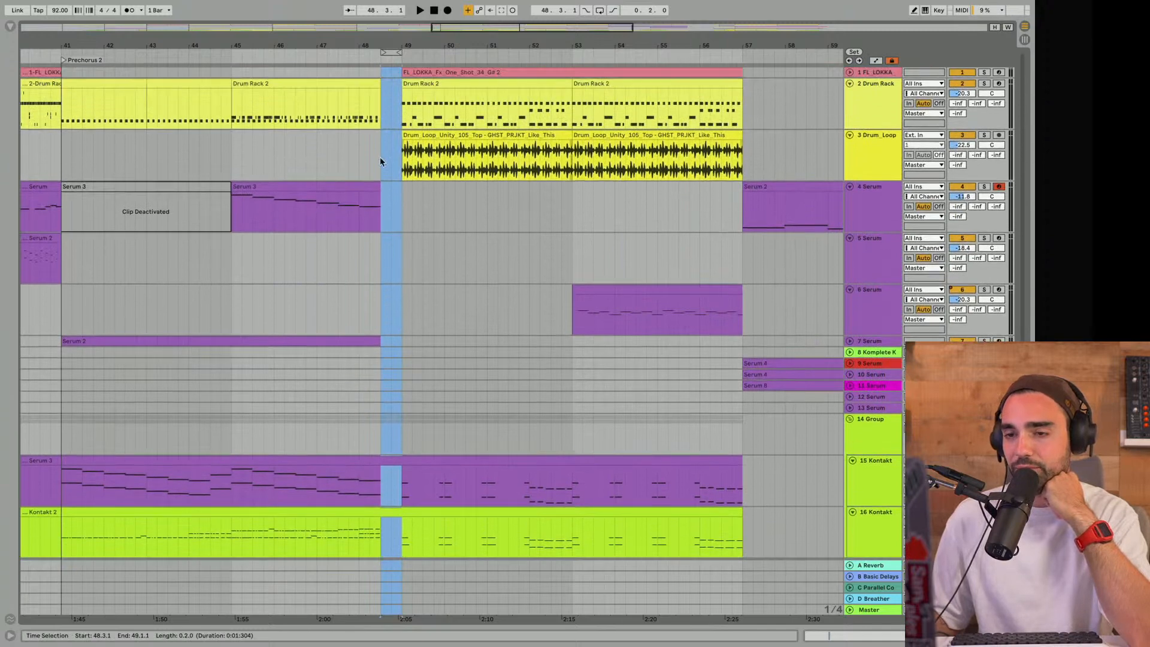
# - Play the end of Prechorus 2 from bar 48, extend its Drum Rack clip to bar 49 and place the insert marker at 47.4.1
pyautogui.click(359, 119)
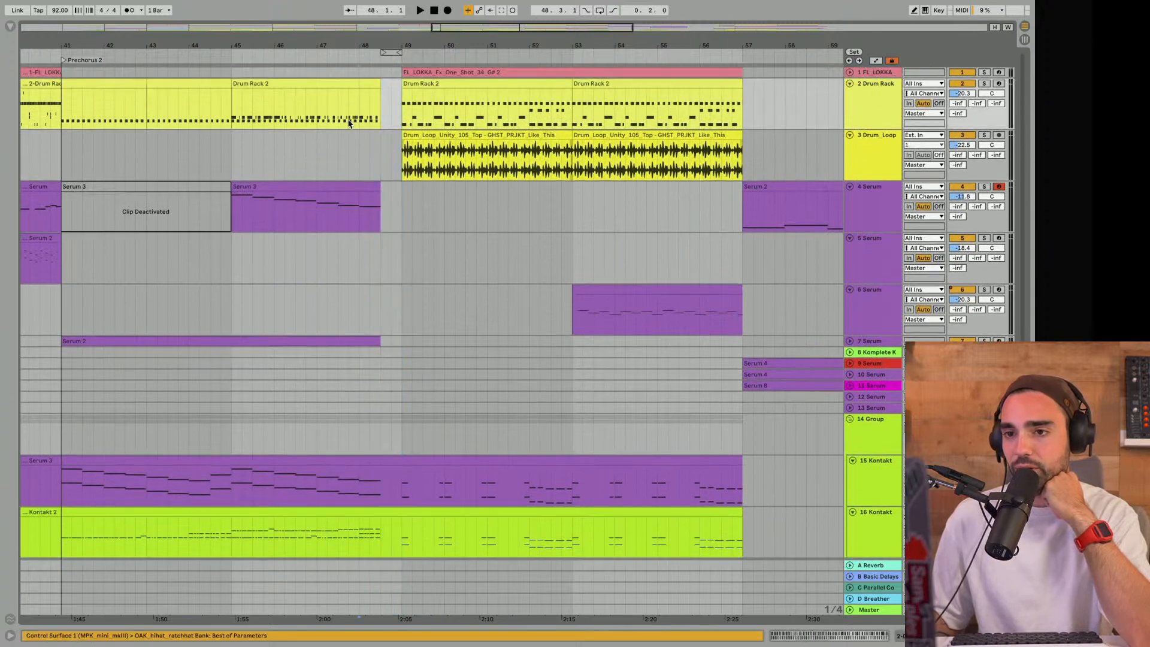
pyautogui.press('space')
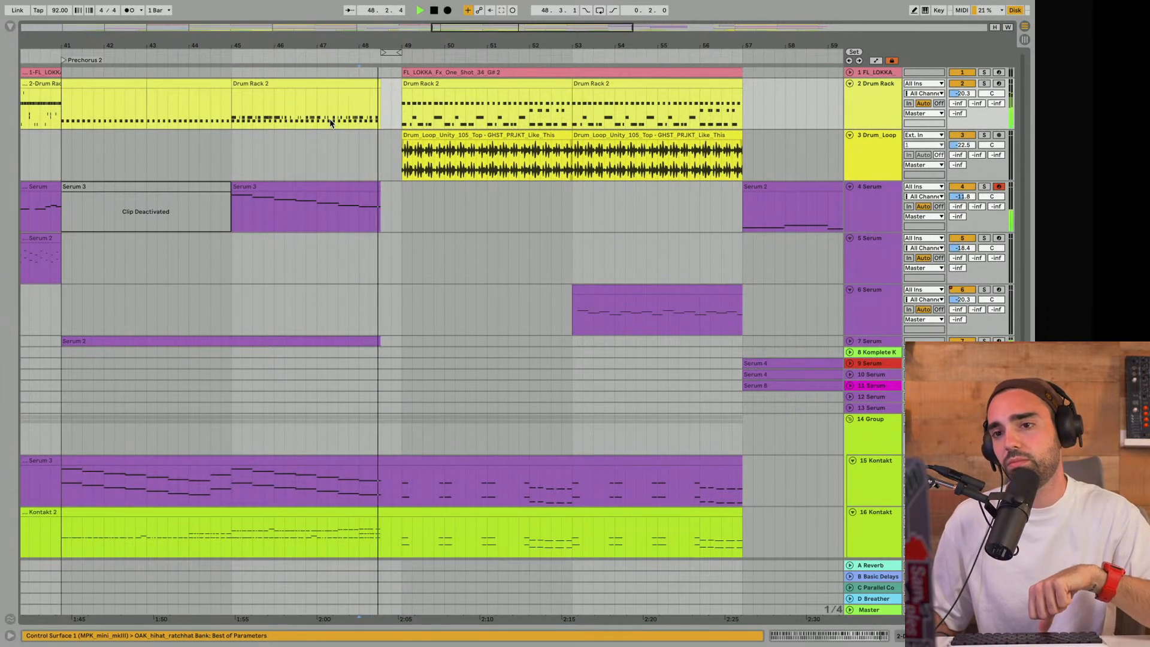
pyautogui.moveTo(377, 83); pyautogui.dragTo(401, 84)
pyautogui.click(348, 111)
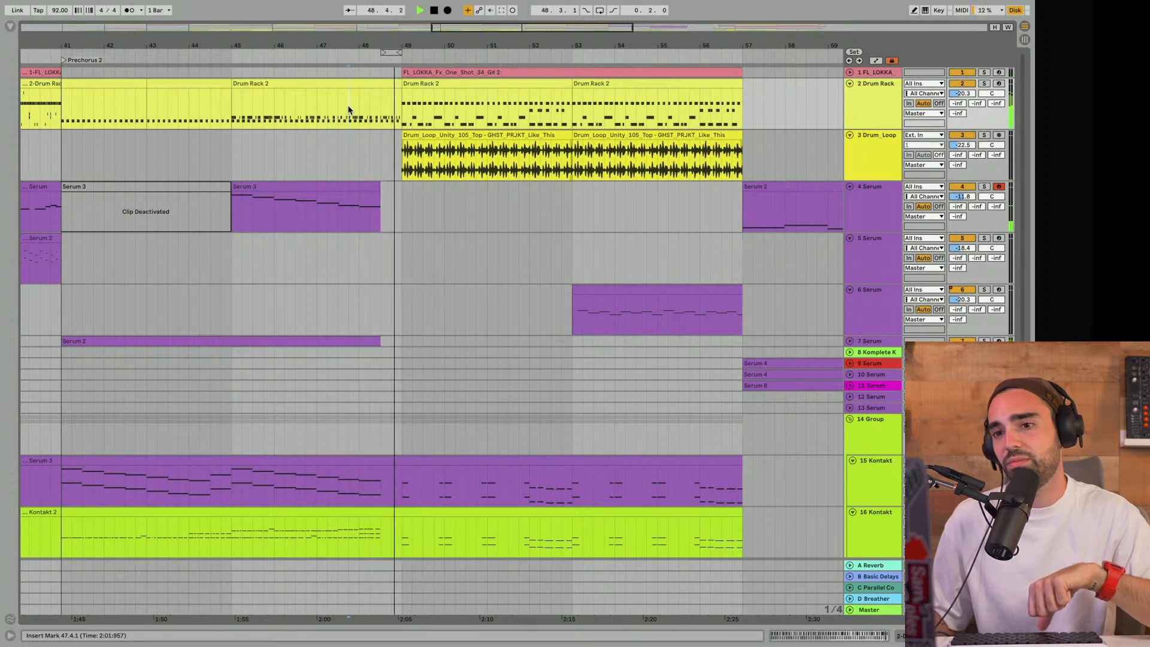
# - Replay the end of Prechorus 2 from bar 48 and open the Drum Rack clip spanning bars 45 to 49
pyautogui.press('space')
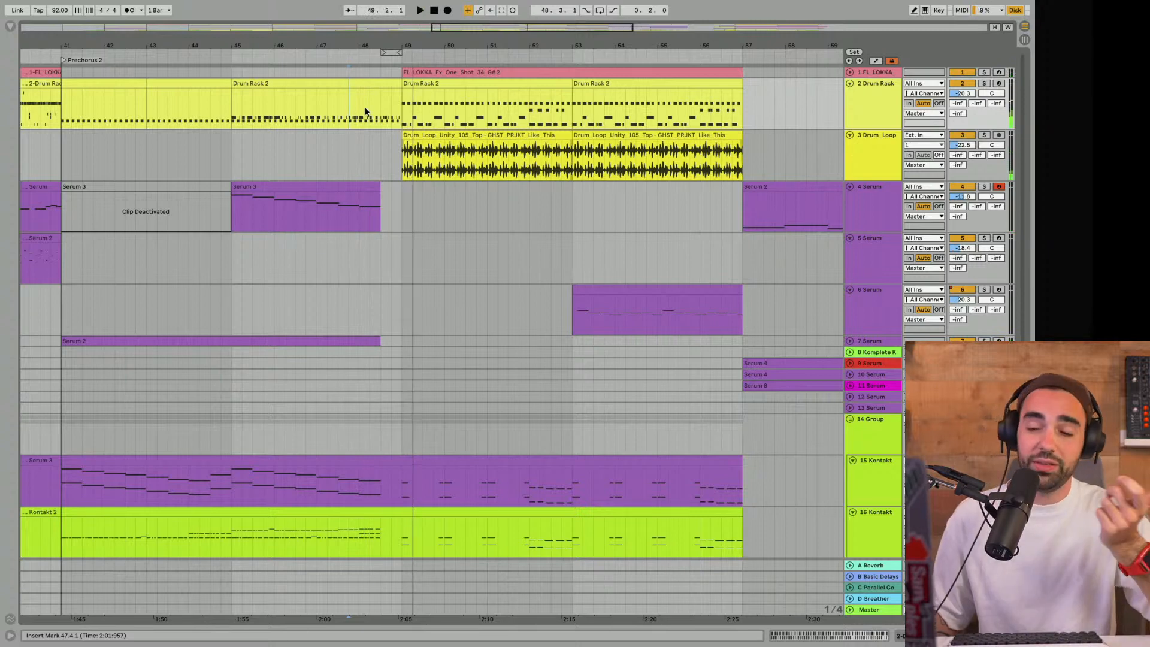
pyautogui.click(362, 113)
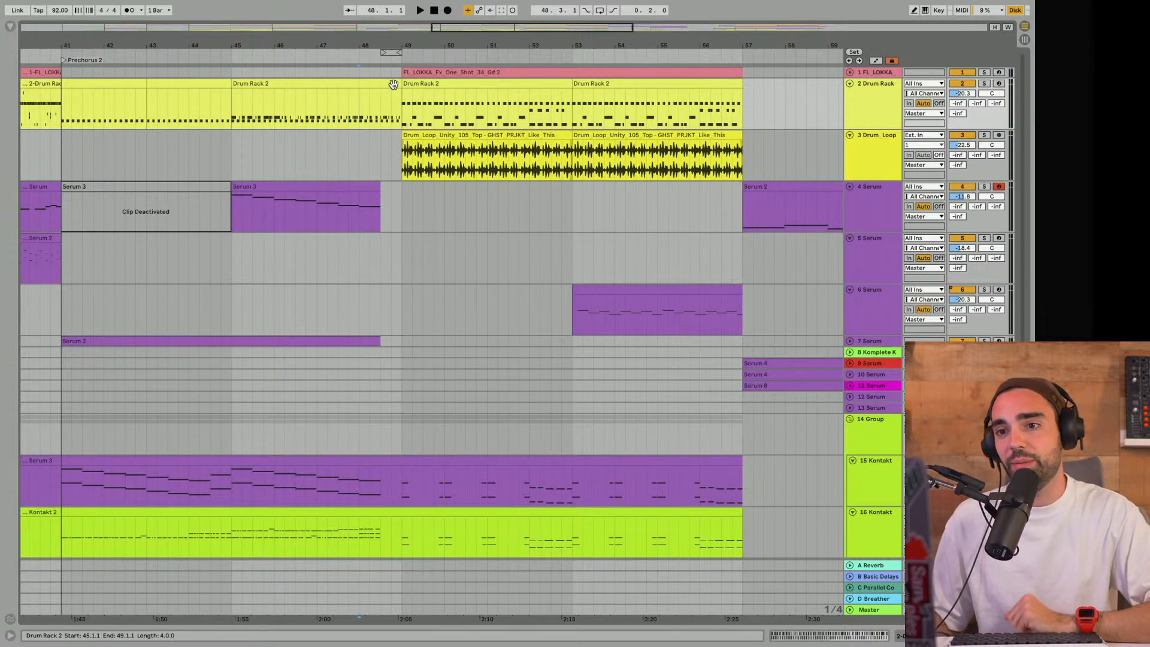
pyautogui.press('space')
pyautogui.doubleClick(388, 80)
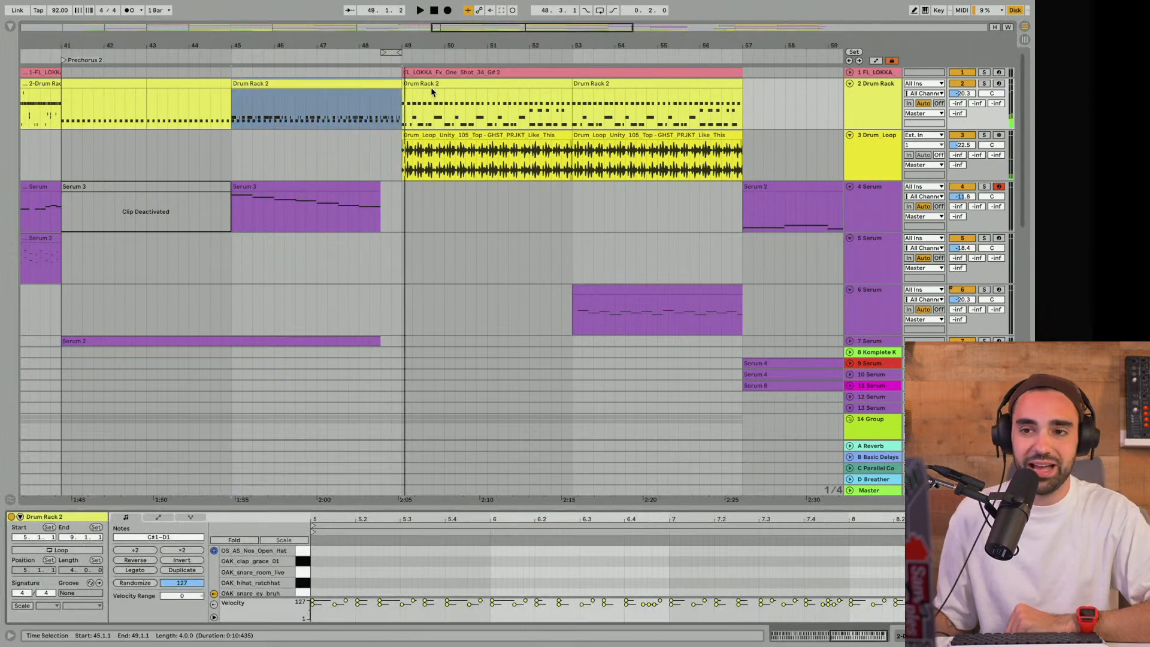
pyautogui.moveTo(396, 48); pyautogui.dragTo(425, 47)
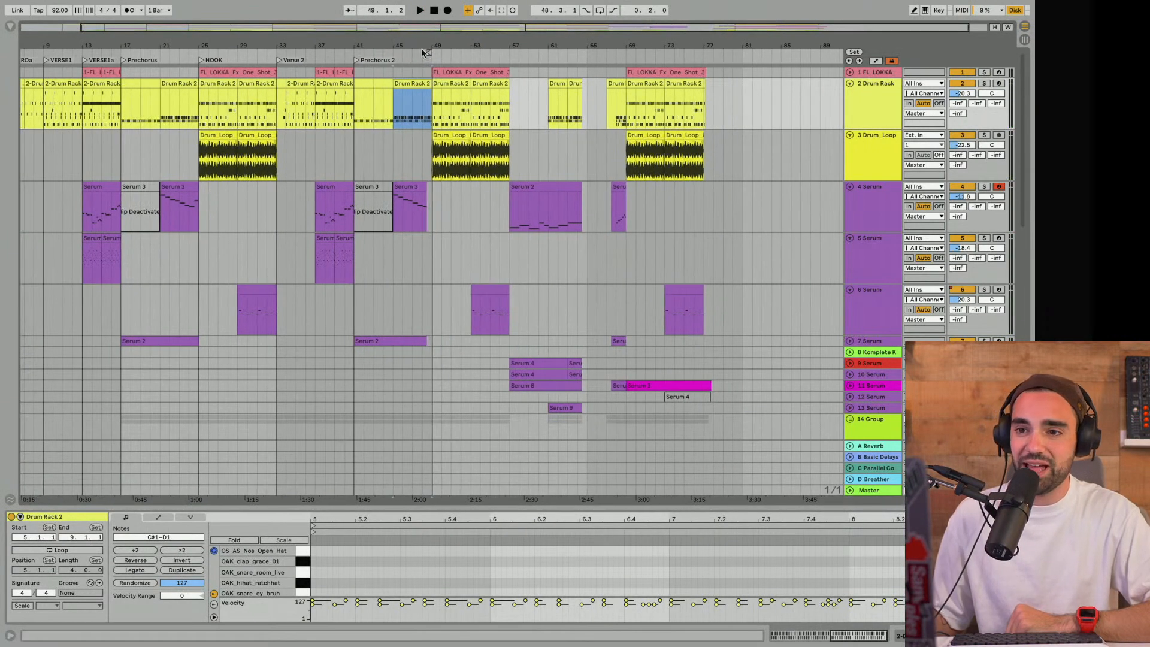
# - Play the end of the first Prechorus into the HOOK at bar 25 for comparison
pyautogui.click(428, 52)
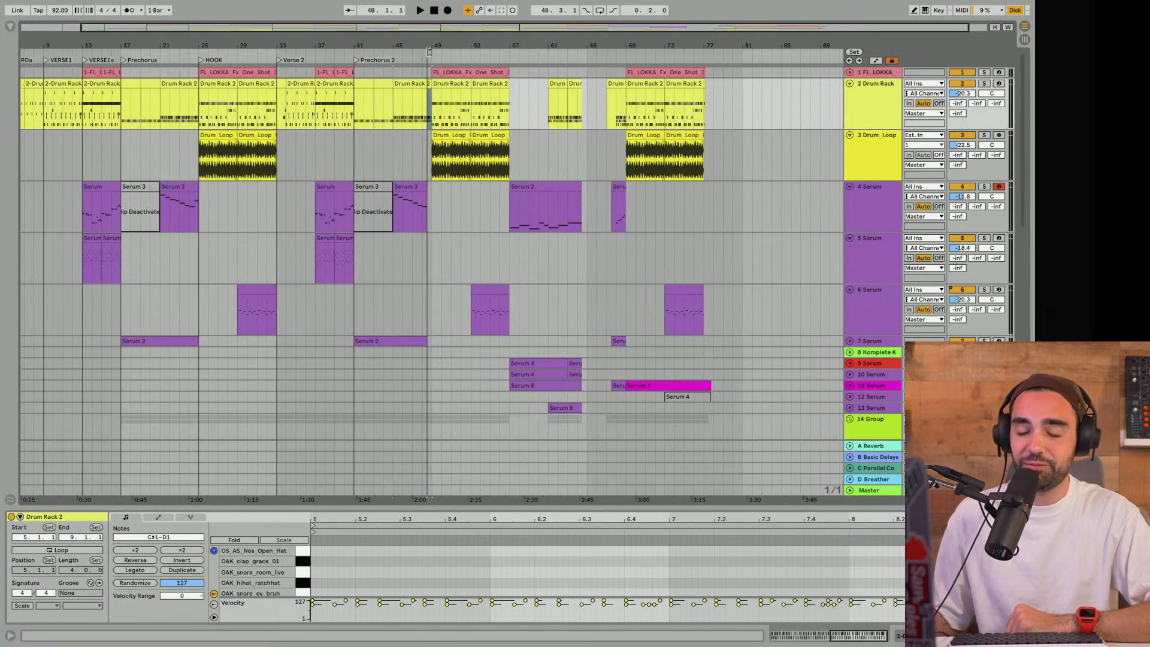
pyautogui.click(177, 53)
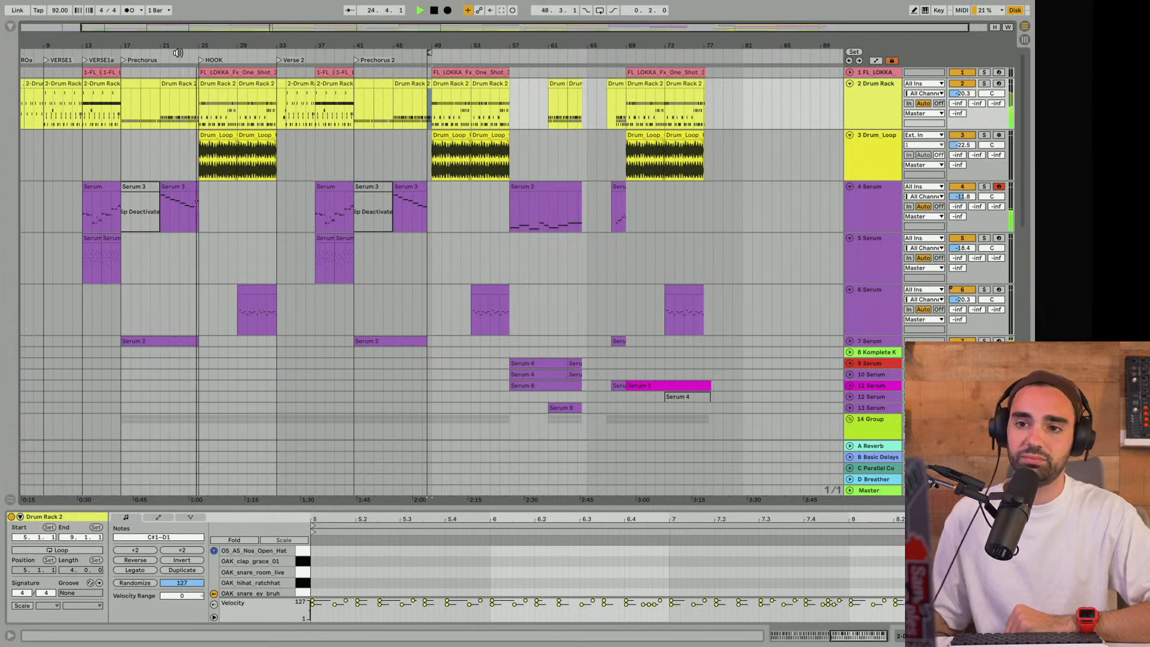
pyautogui.press('space')
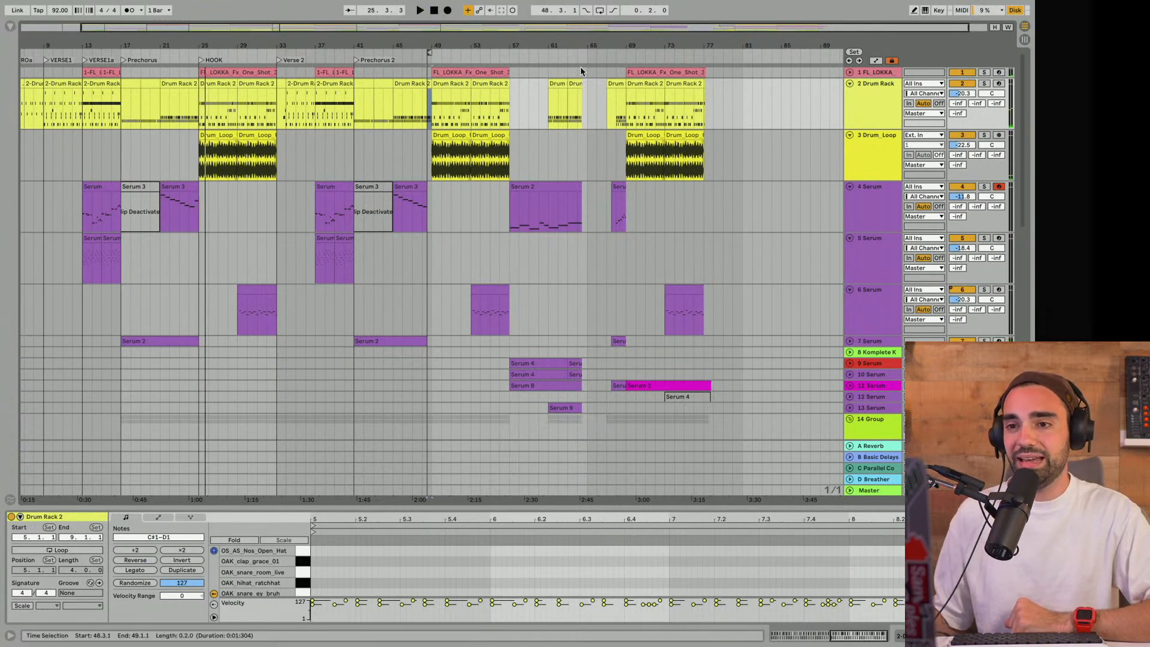
# - Set the loop brace over Prechorus 2 from bar 41 to 49 and play from bar 48 into the following section
pyautogui.moveTo(429, 51); pyautogui.dragTo(406, 55)
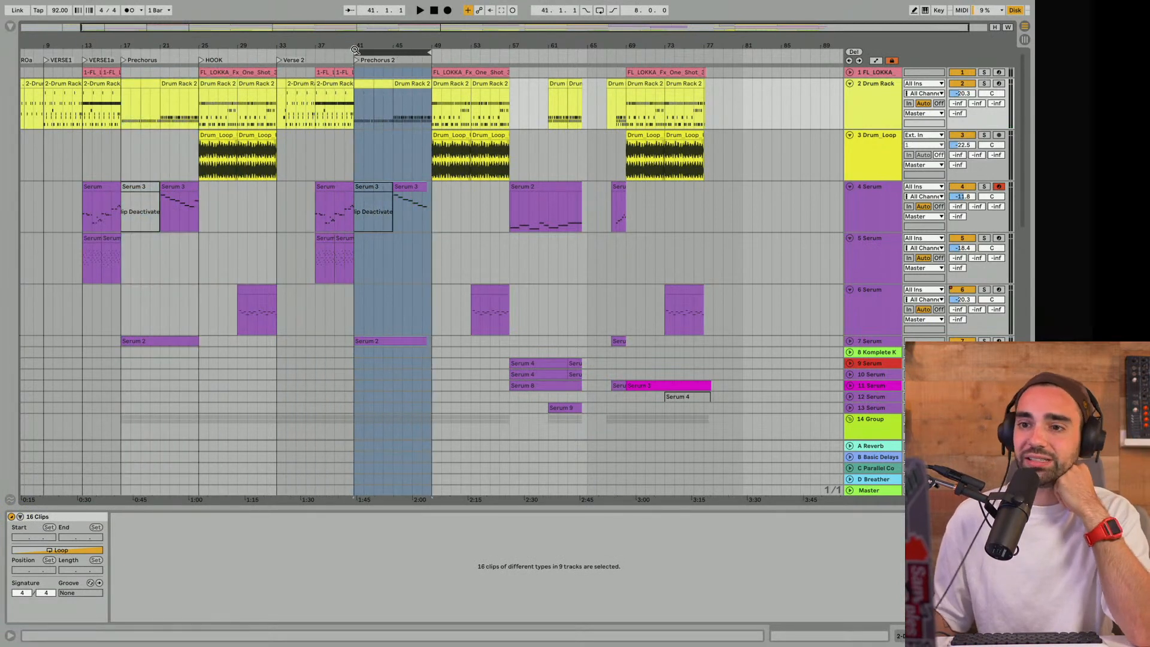
pyautogui.click(418, 122)
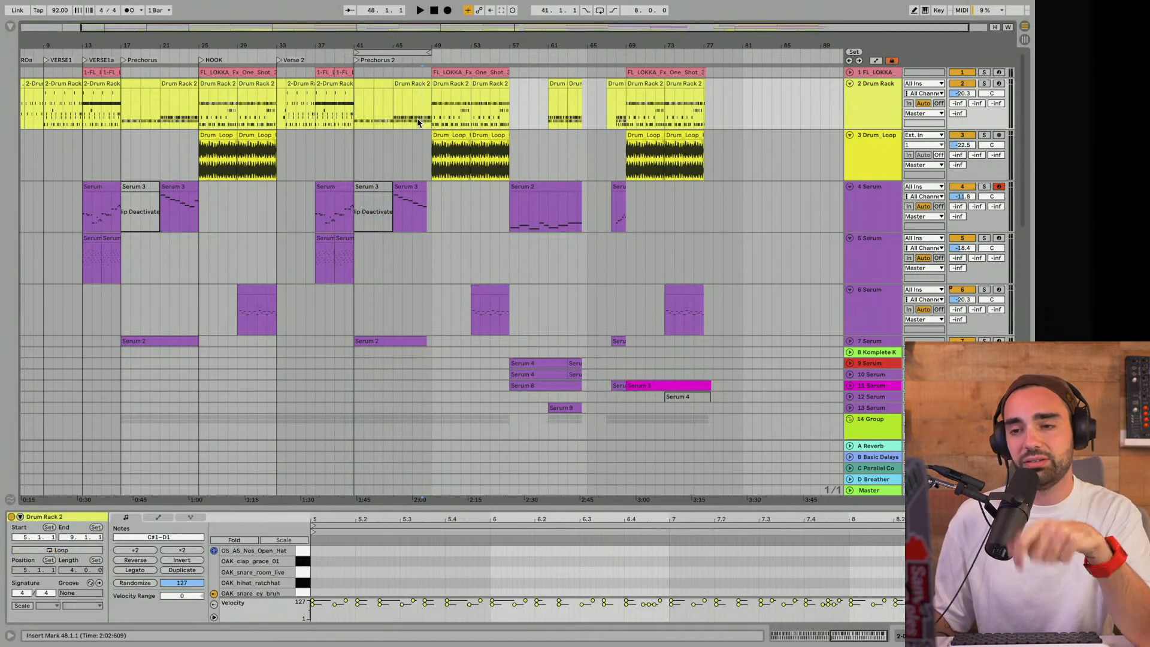
pyautogui.press('space')
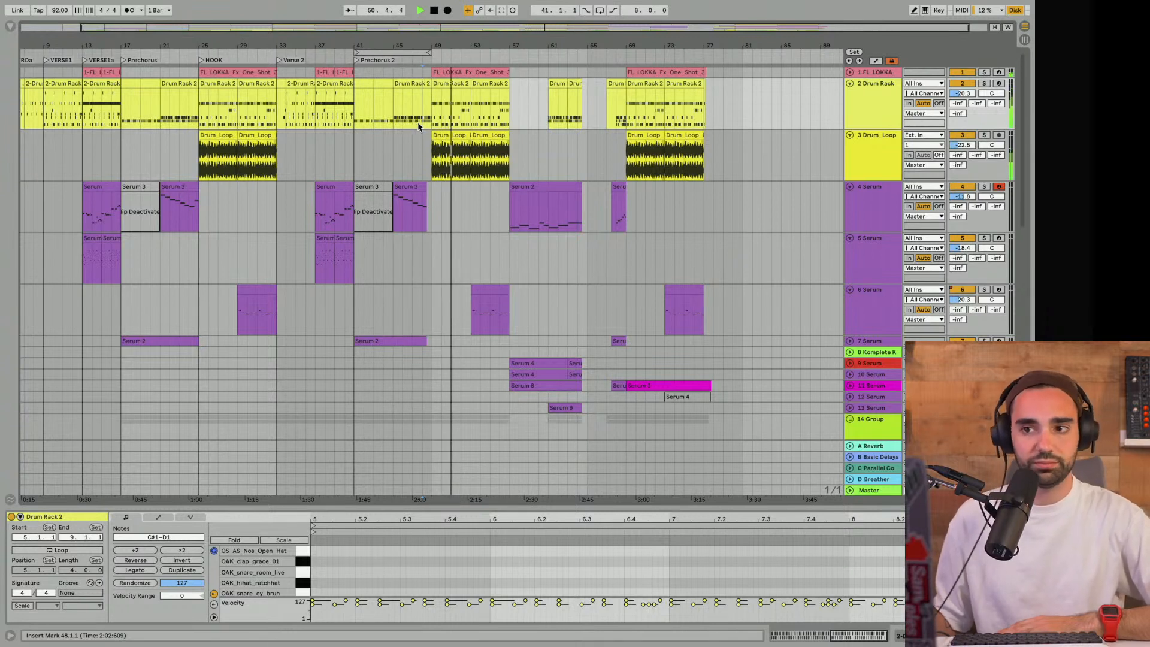
# - Fold track 3 Drum_Loop and set the loop brace from bar 49 to 57
pyautogui.click(849, 135)
pyautogui.scroll(-2, 689, 196)
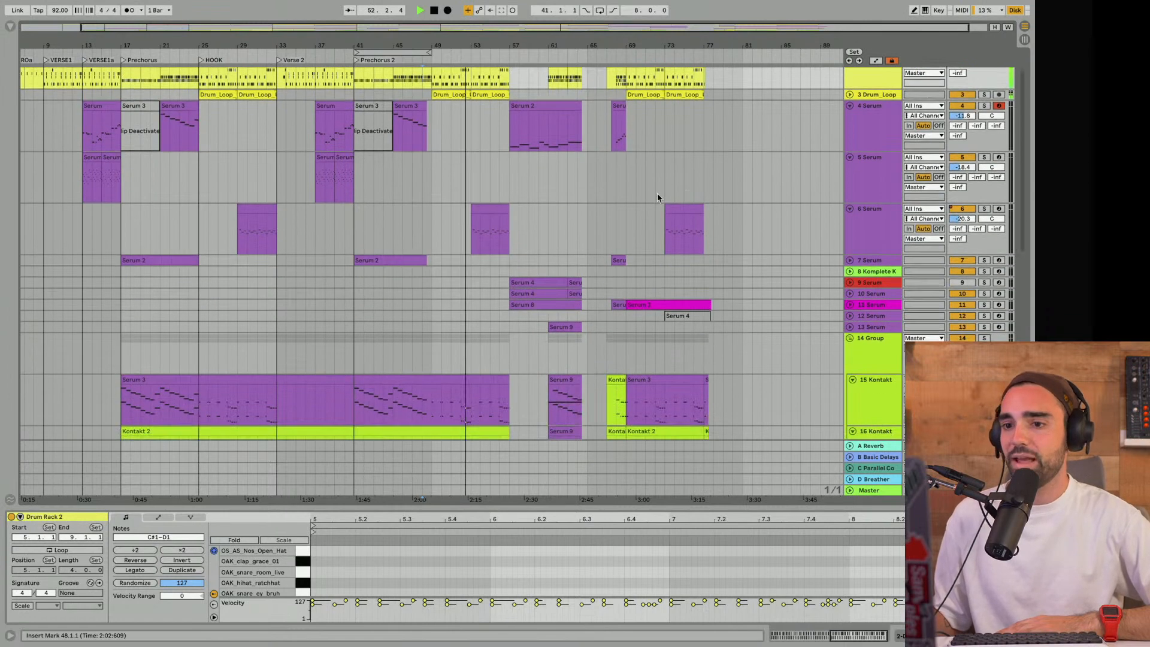
pyautogui.moveTo(488, 56); pyautogui.dragTo(458, 56)
pyautogui.scroll(1, 461, 84)
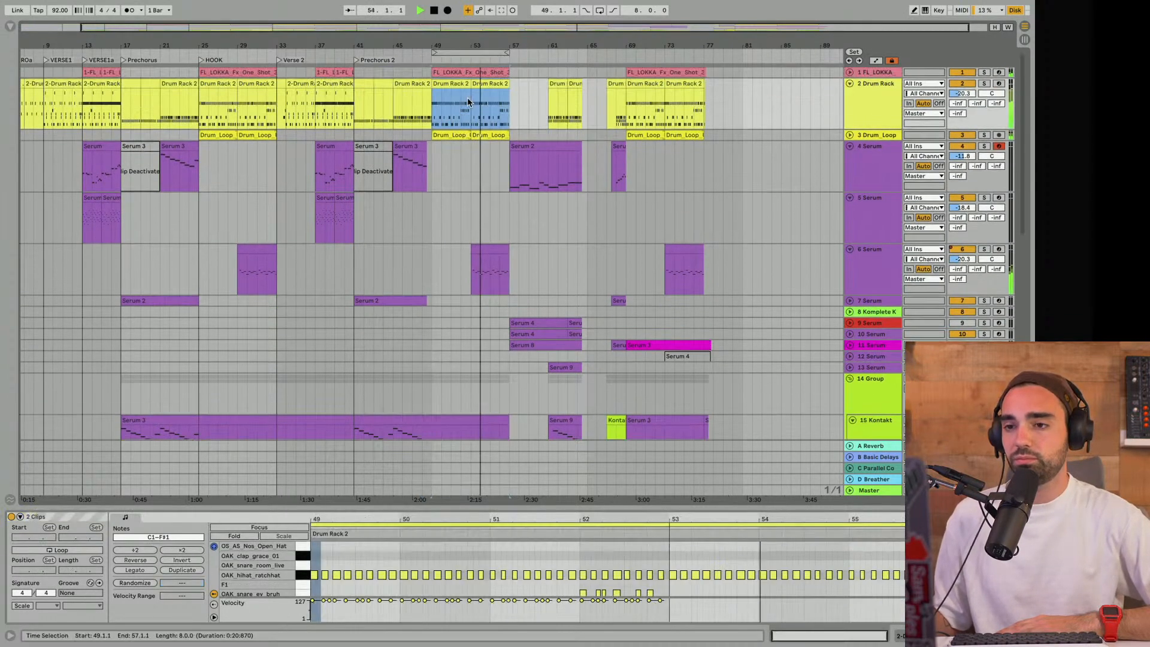
# - Add a locator at bar 49 and name it HOOK
pyautogui.click(444, 53)
pyautogui.rightClick(445, 53)
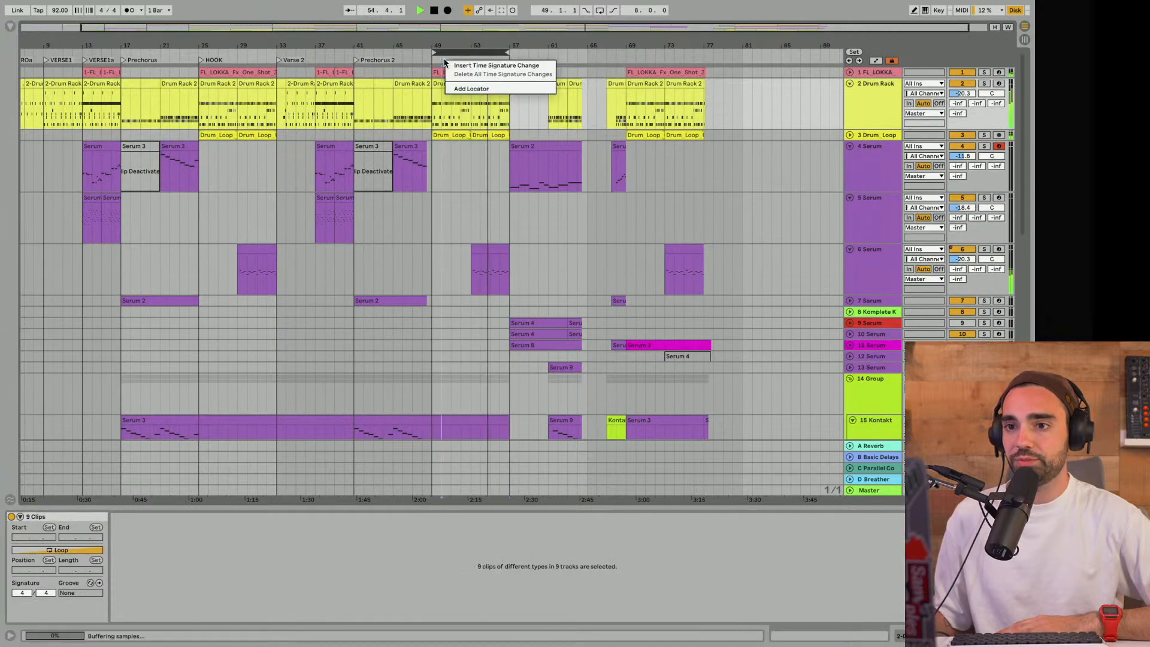
pyautogui.click(448, 90)
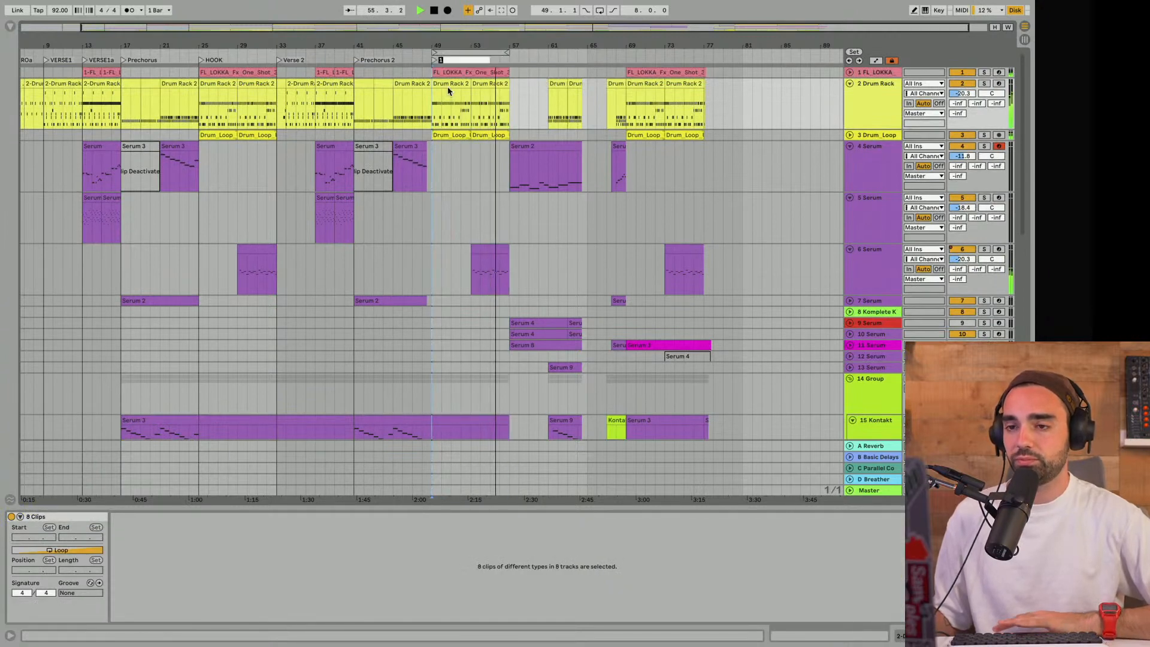
pyautogui.hotkey('ctrl', 'r')
pyautogui.write('HOOK')
pyautogui.press('Return')
# - Move the eight-bar loop brace to bar 57, stop playback and add a locator named Bridge at bar 57
pyautogui.moveTo(443, 50); pyautogui.dragTo(515, 59)
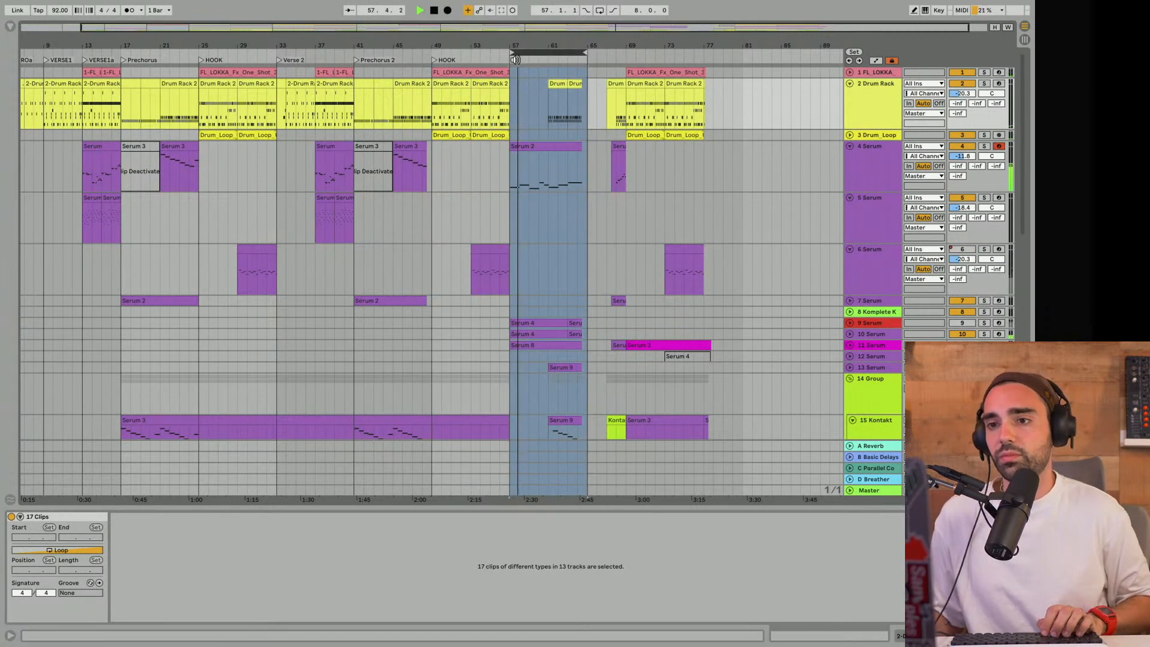
pyautogui.press('space')
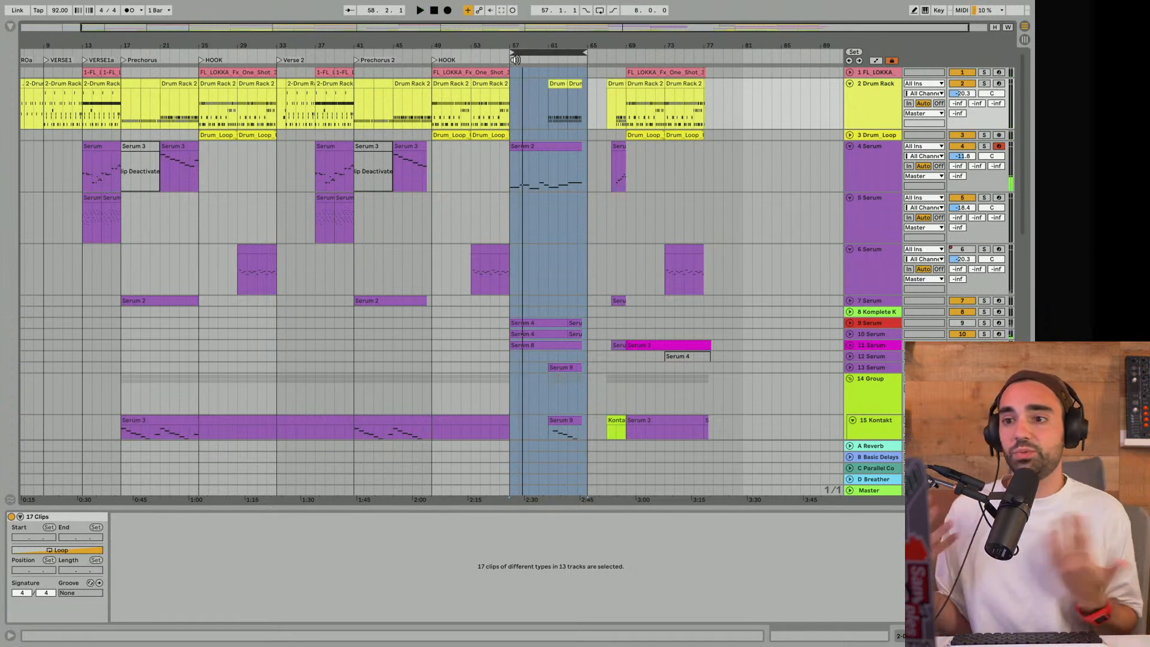
pyautogui.rightClick(516, 60)
pyautogui.click(542, 90)
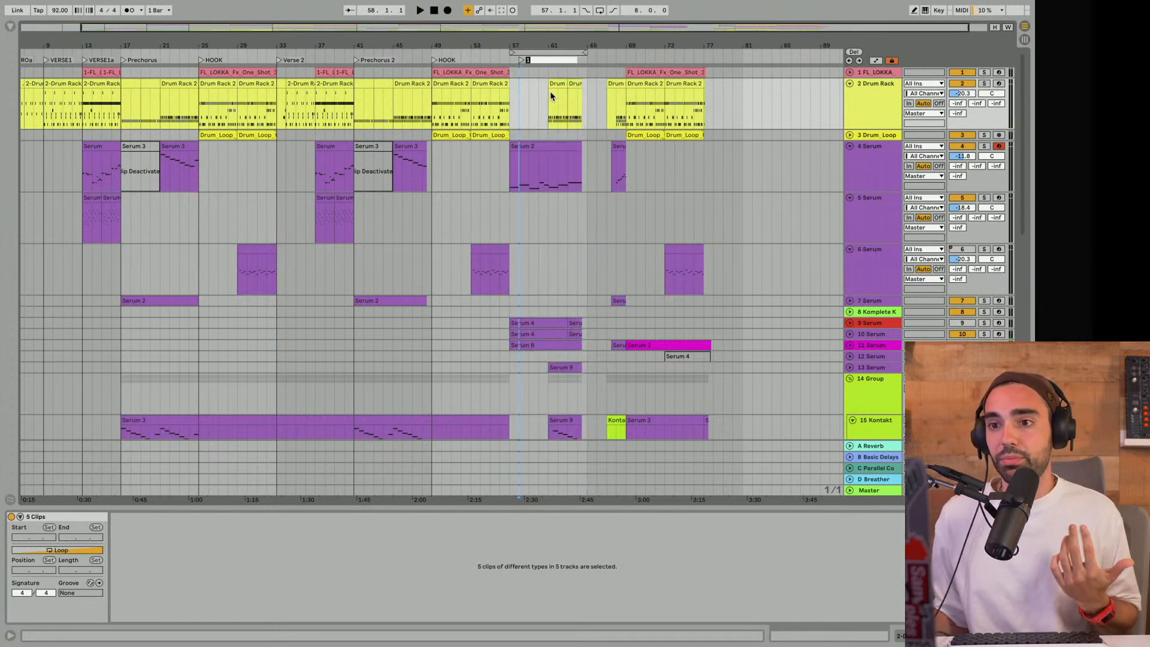
pyautogui.write('Brid')
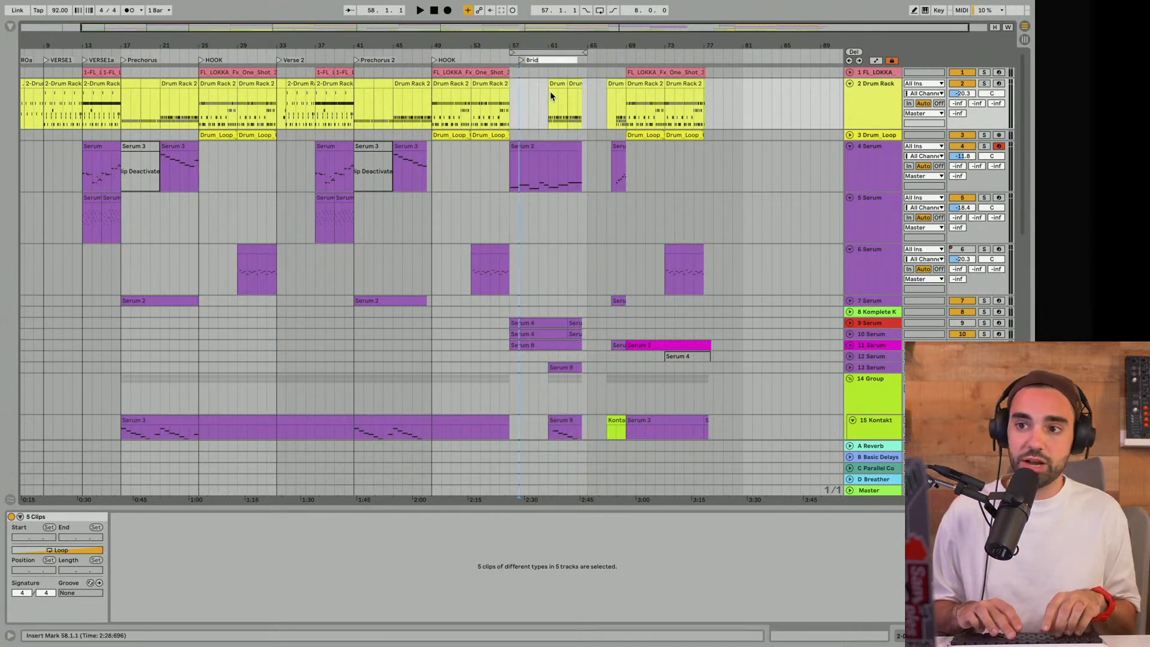
pyautogui.write('ge')
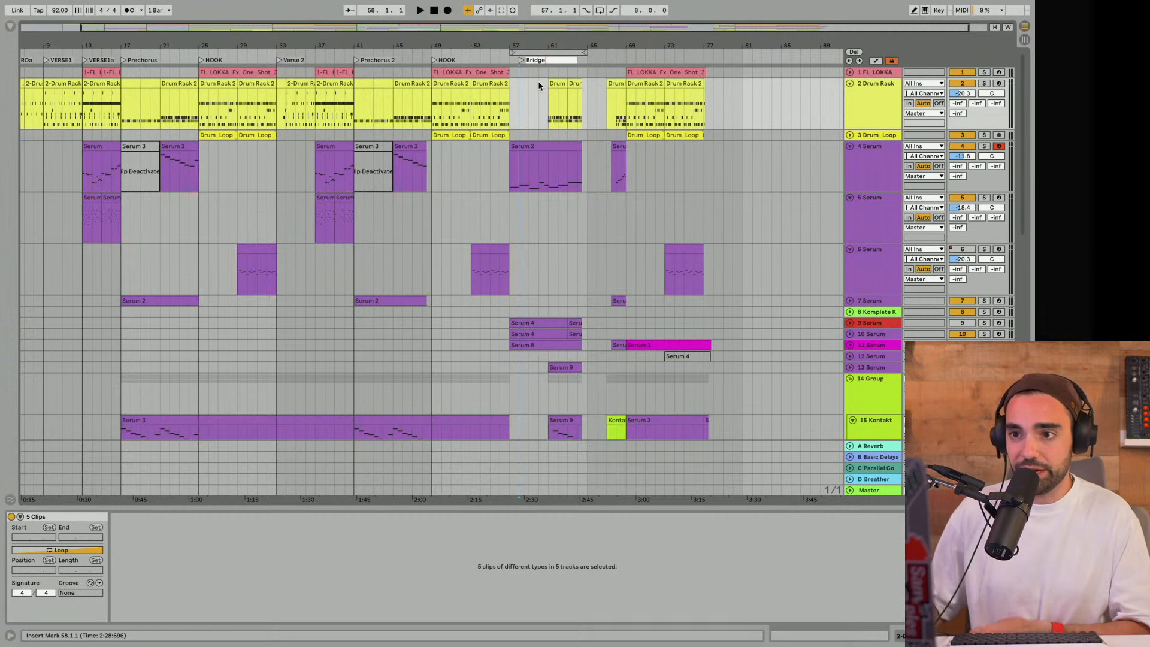
pyautogui.click(537, 81)
pyautogui.moveTo(519, 60); pyautogui.dragTo(511, 62)
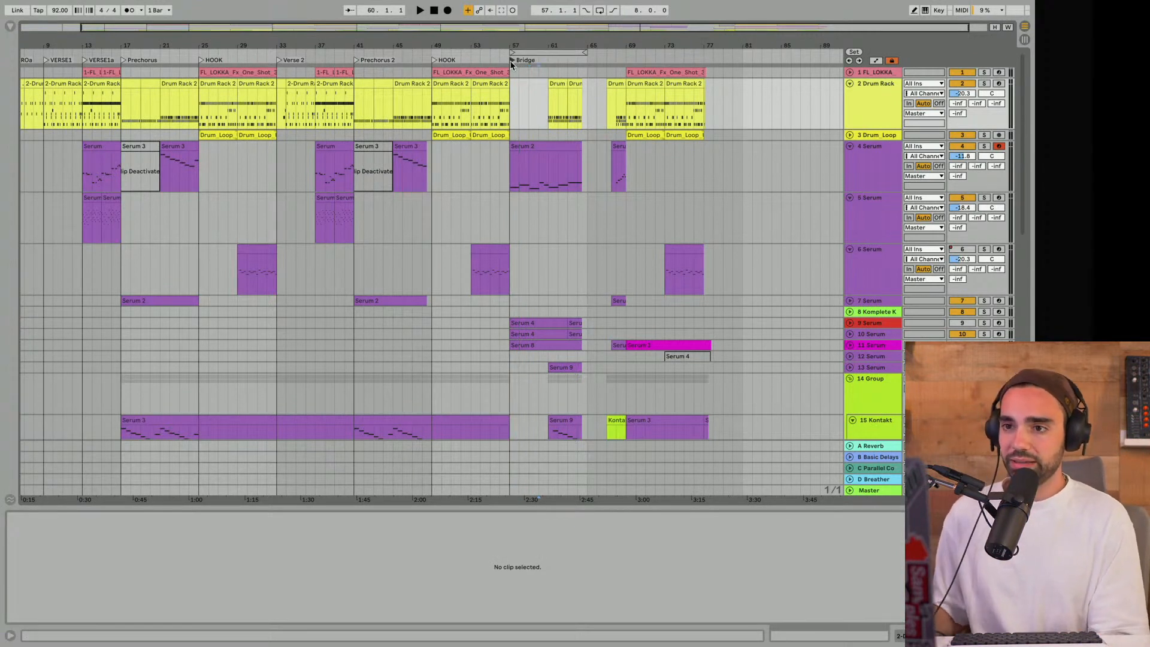
# - Survey the Bridge's clips across the arrangement and examine Serum tracks 9, 10 and 11
pyautogui.scroll(-5, 501, 131)
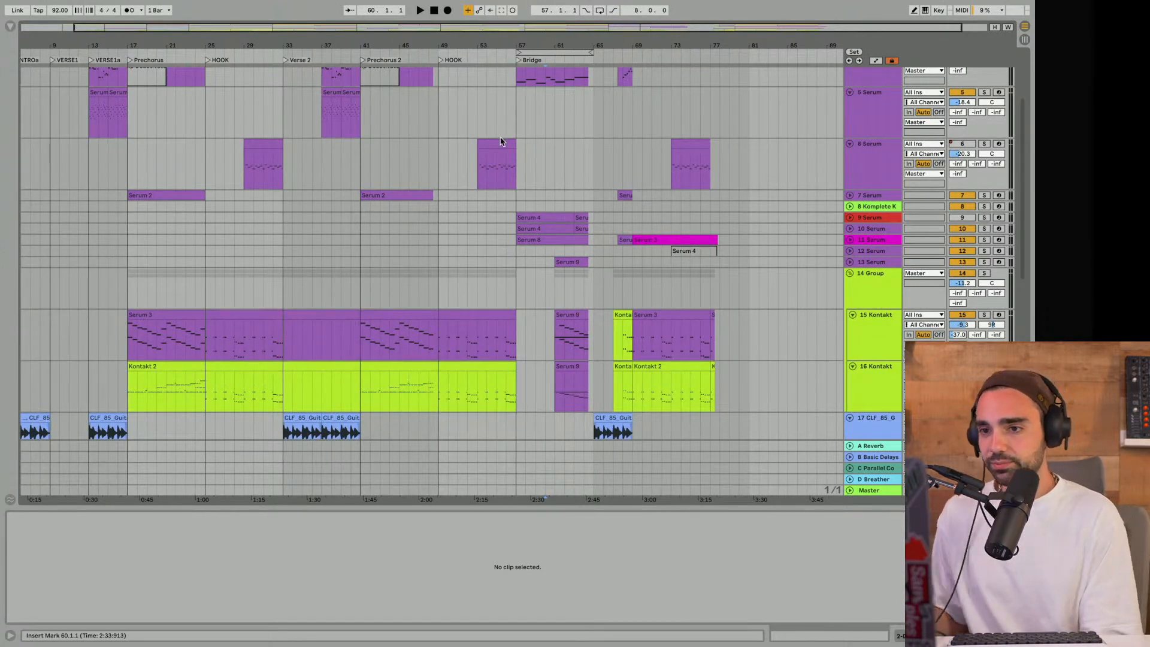
pyautogui.scroll(5, 501, 136)
pyautogui.scroll(-4, 518, 175)
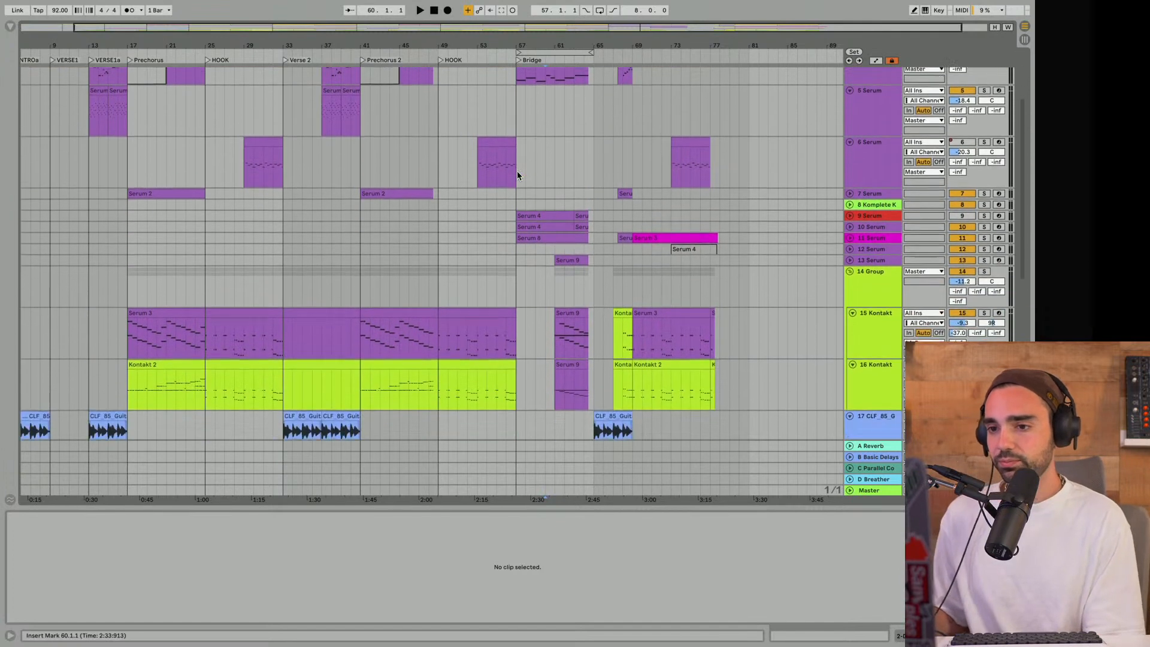
pyautogui.moveTo(521, 47); pyautogui.dragTo(521, 41)
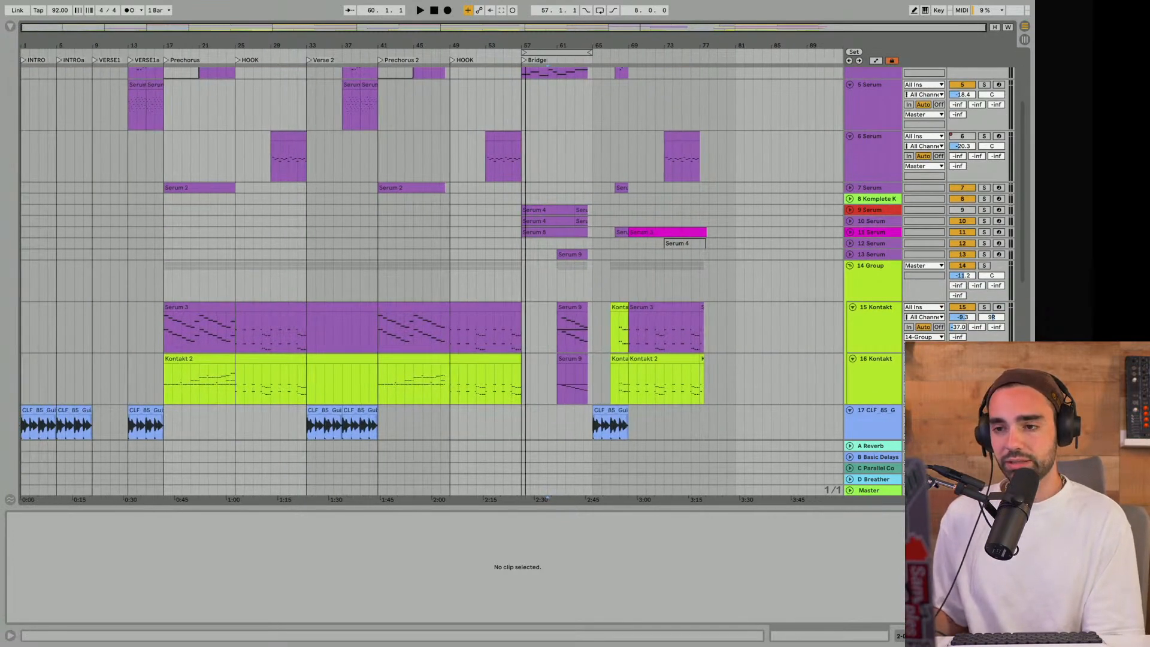
pyautogui.click(863, 212)
pyautogui.click(864, 225)
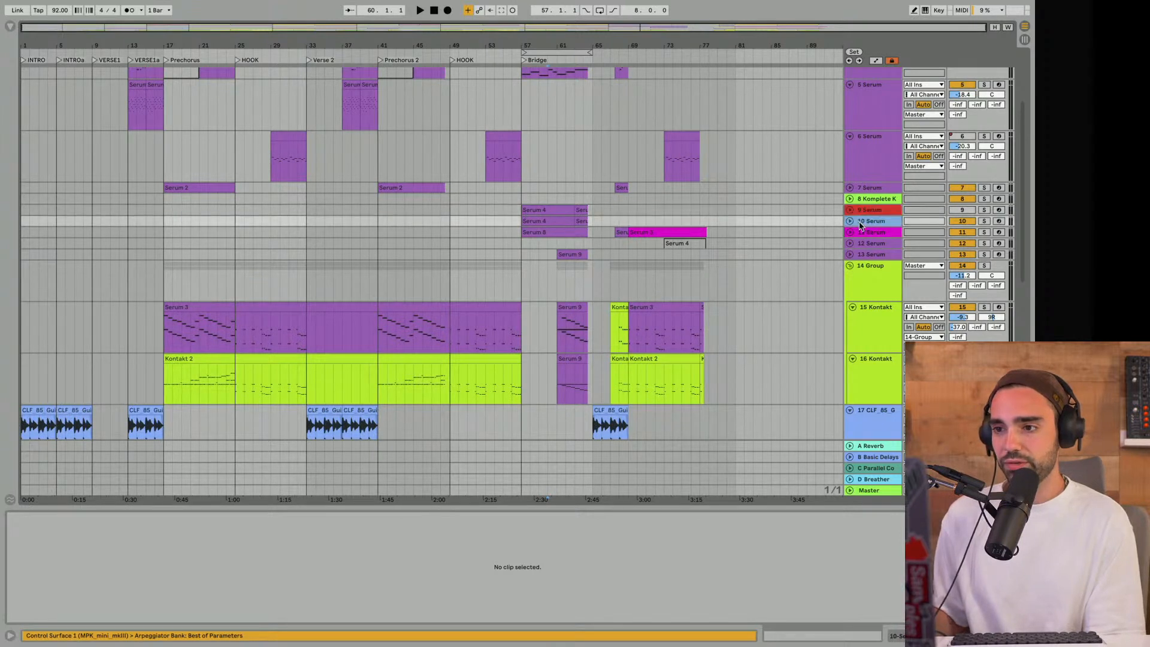
pyautogui.click(864, 234)
pyautogui.click(864, 223)
pyautogui.click(865, 212)
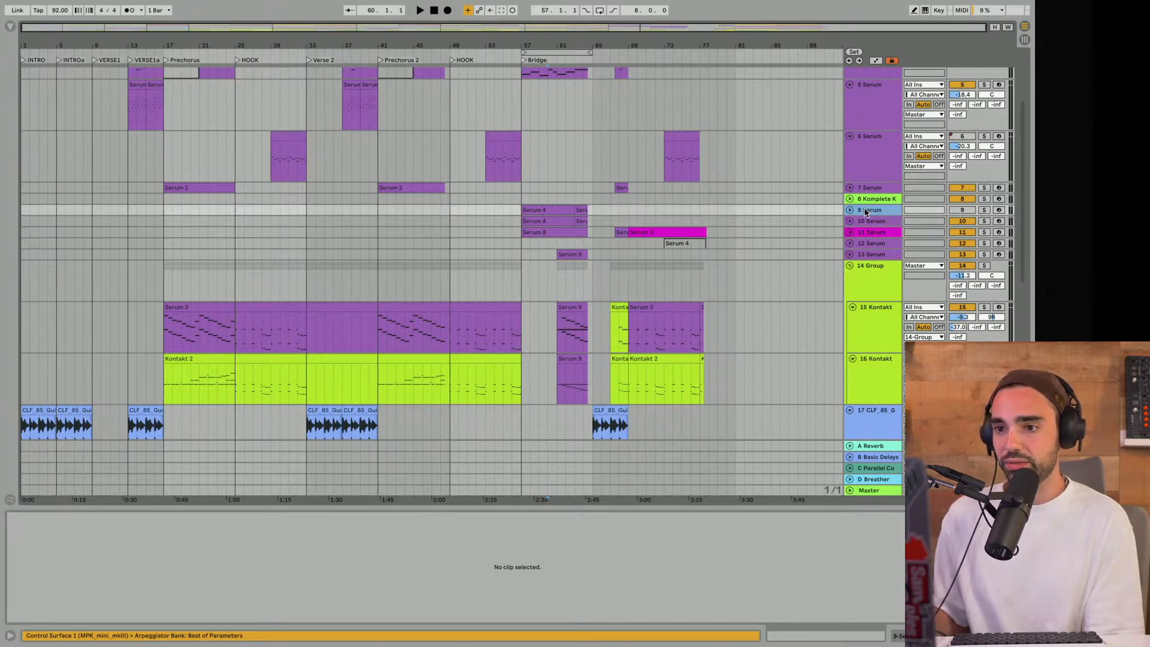
pyautogui.click(867, 222)
pyautogui.click(865, 234)
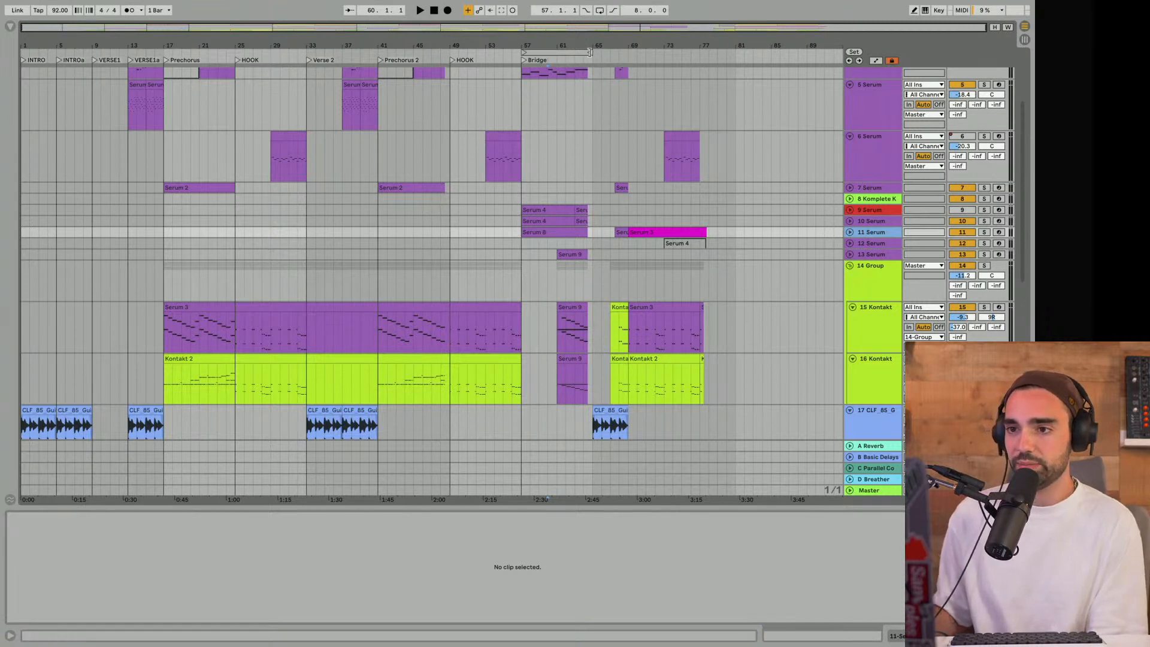
# - Try extending the Bridge's loop brace to bar 69 and check the clips it covers
pyautogui.click(590, 52)
pyautogui.moveTo(589, 52); pyautogui.dragTo(628, 52)
pyautogui.scroll(4, 617, 96)
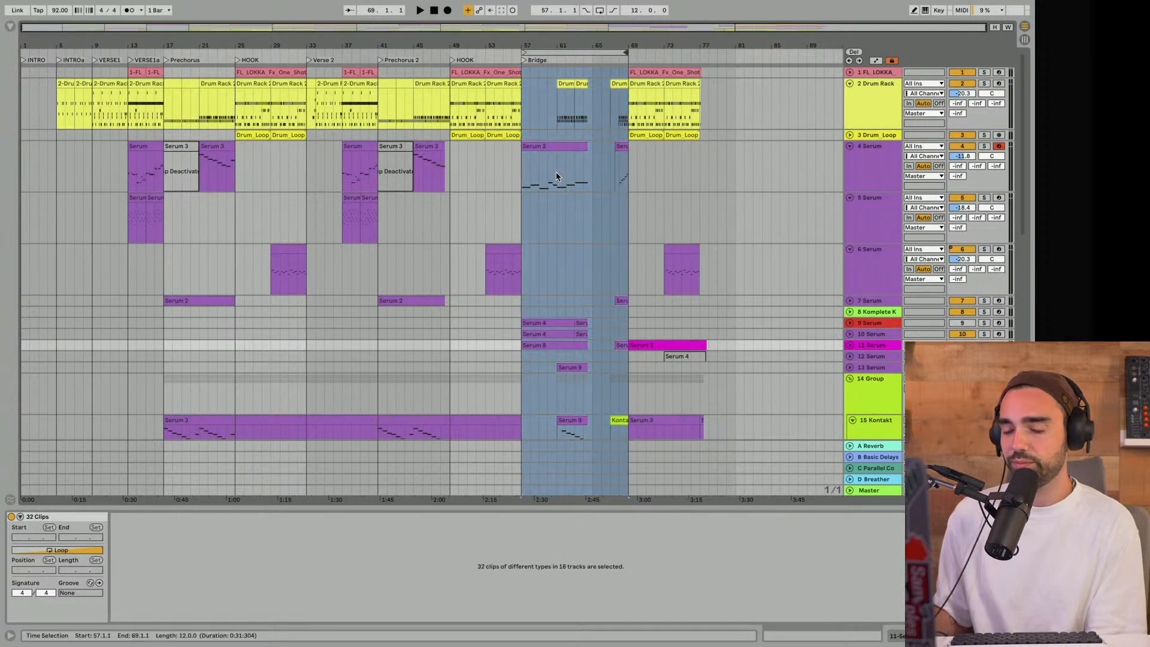
pyautogui.scroll(-8, 556, 176)
pyautogui.scroll(5, 561, 141)
# - Set the Bridge's loop end to bar 65 and survey the section's instrument and FX clips
pyautogui.moveTo(624, 53); pyautogui.dragTo(590, 52)
pyautogui.scroll(-8, 563, 185)
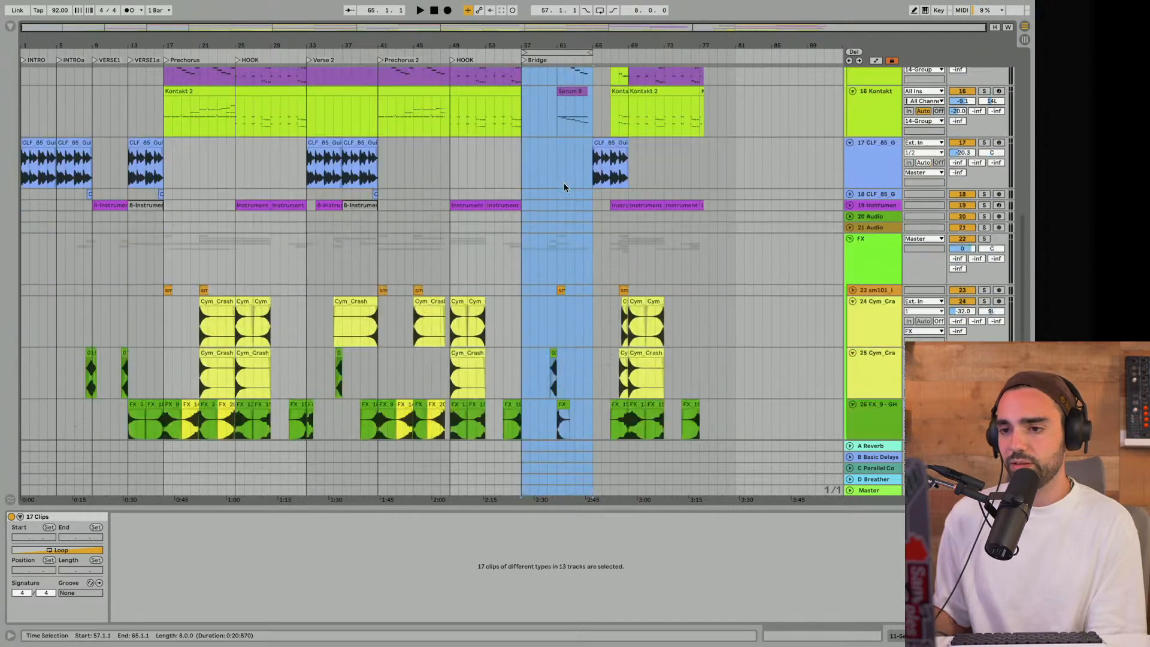
pyautogui.scroll(7, 562, 183)
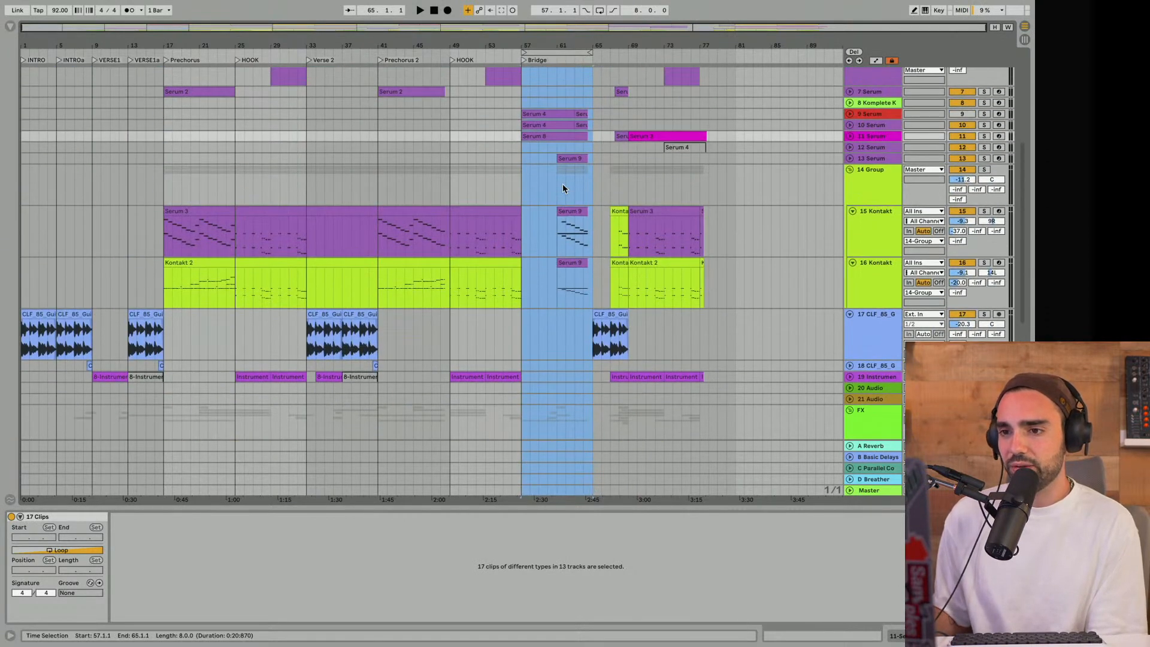
pyautogui.scroll(6, 563, 183)
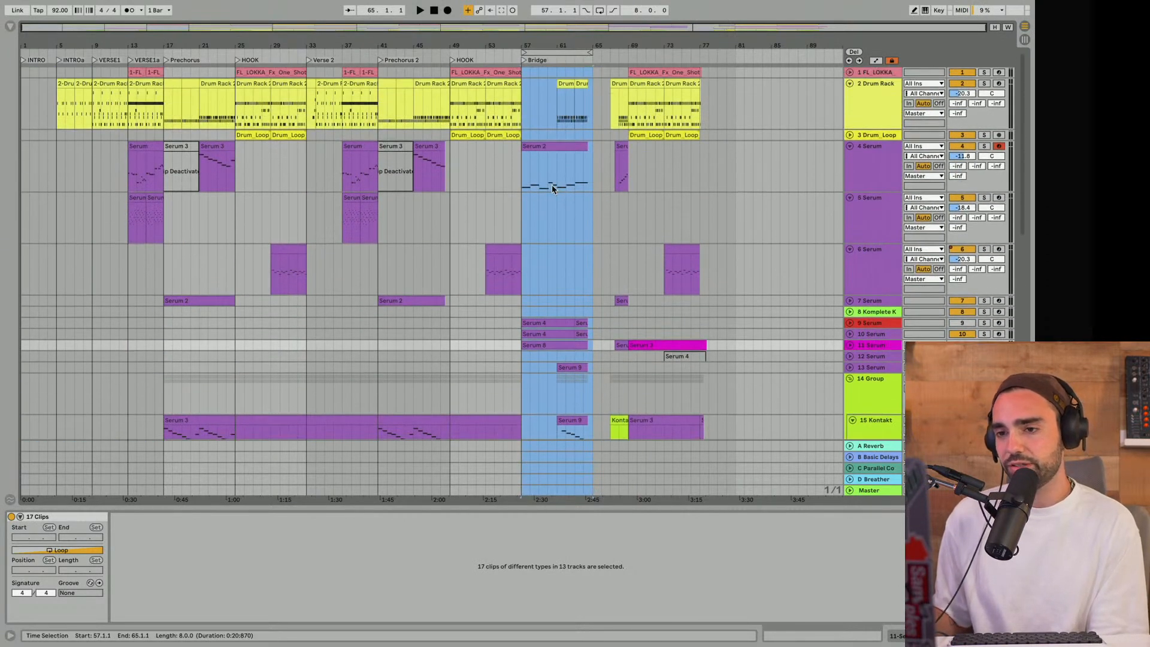
# - Inspect track 4's Serum clip in the Bridge, play from bar 57 and briefly solo that track
pyautogui.click(531, 147)
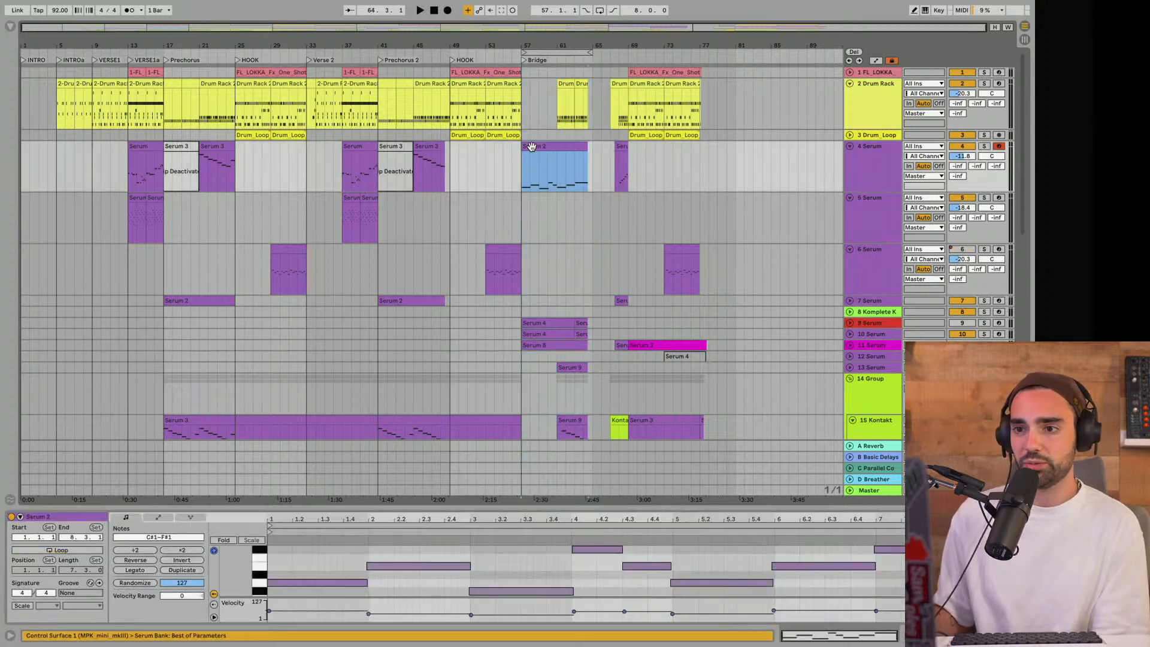
pyautogui.click(520, 176)
pyautogui.press('space')
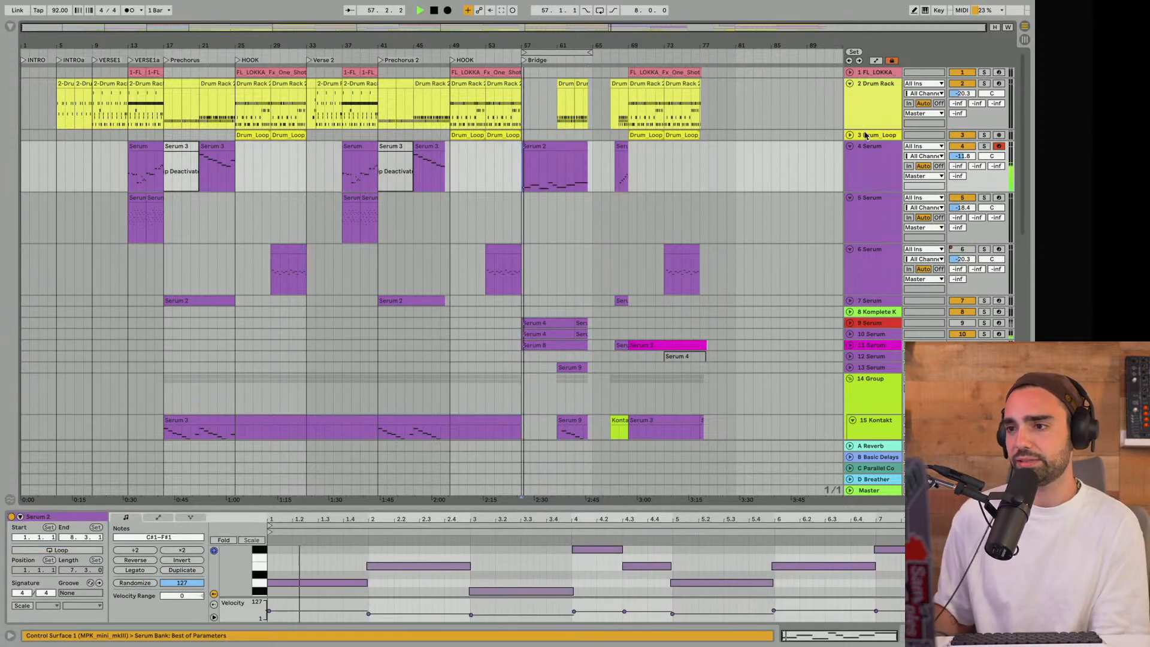
pyautogui.click(984, 146)
pyautogui.click(984, 146)
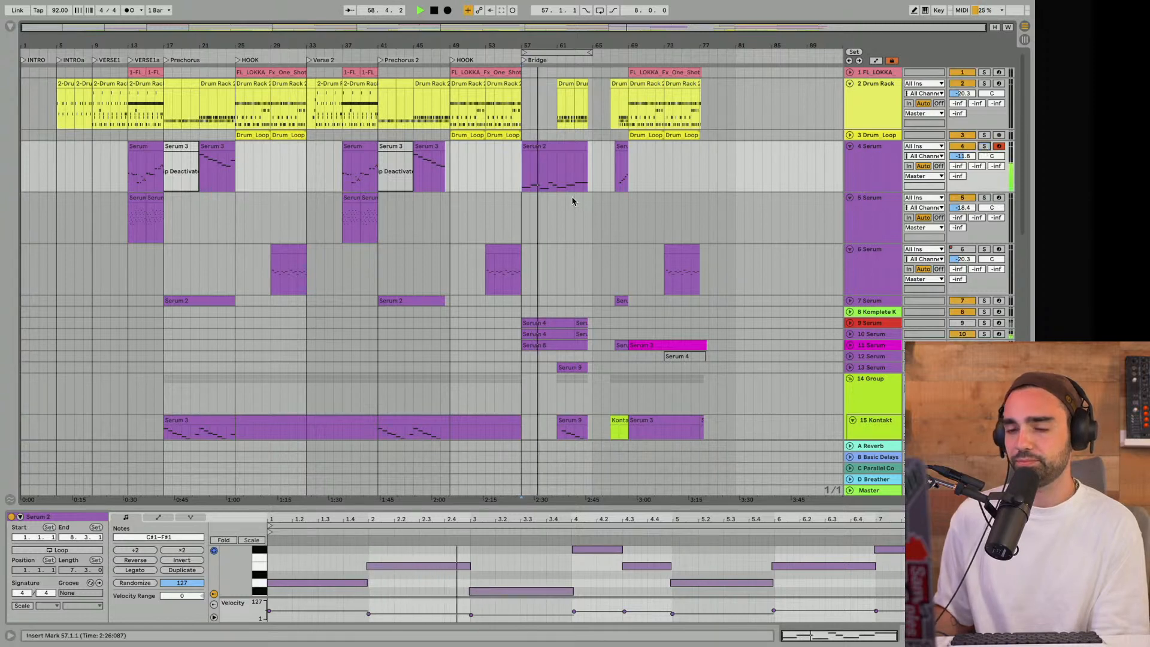
pyautogui.scroll(-6, 572, 201)
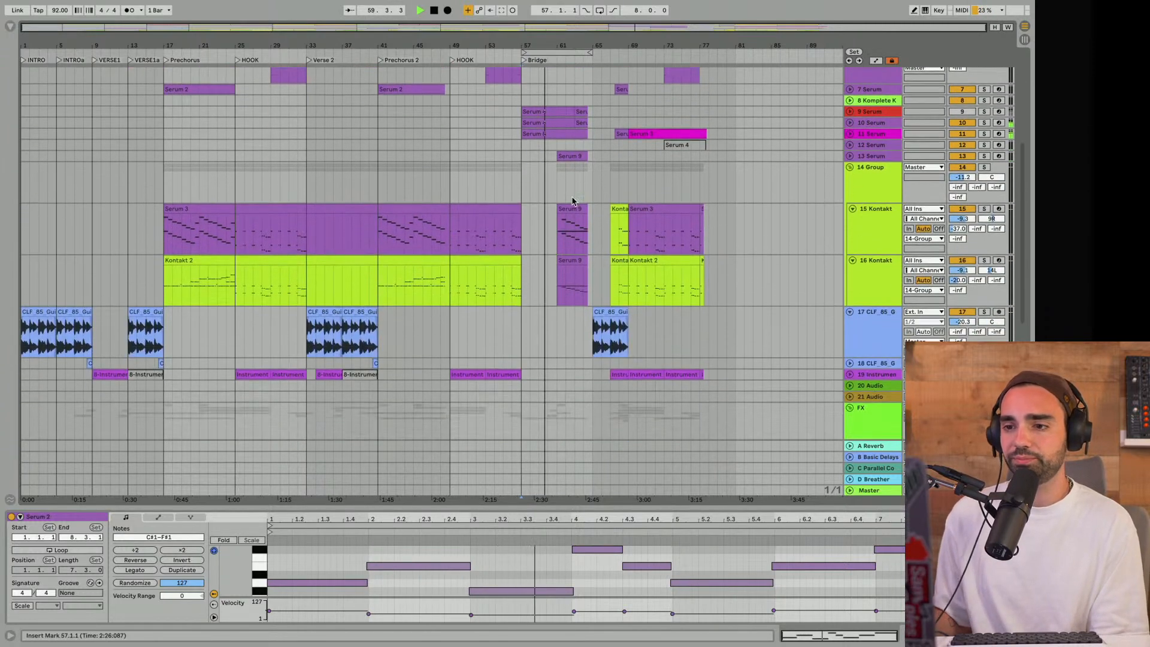
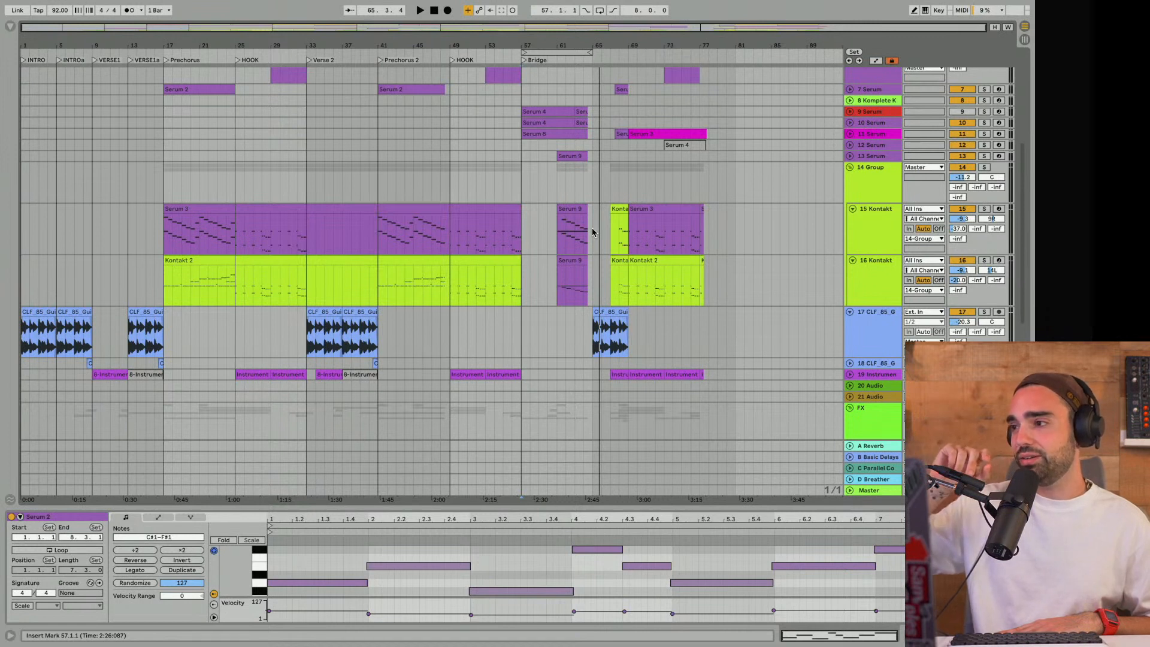
# - Extend the Bridge's loop brace to bar 69, play from bar 57 and check the covered clips
pyautogui.moveTo(593, 55); pyautogui.dragTo(624, 49)
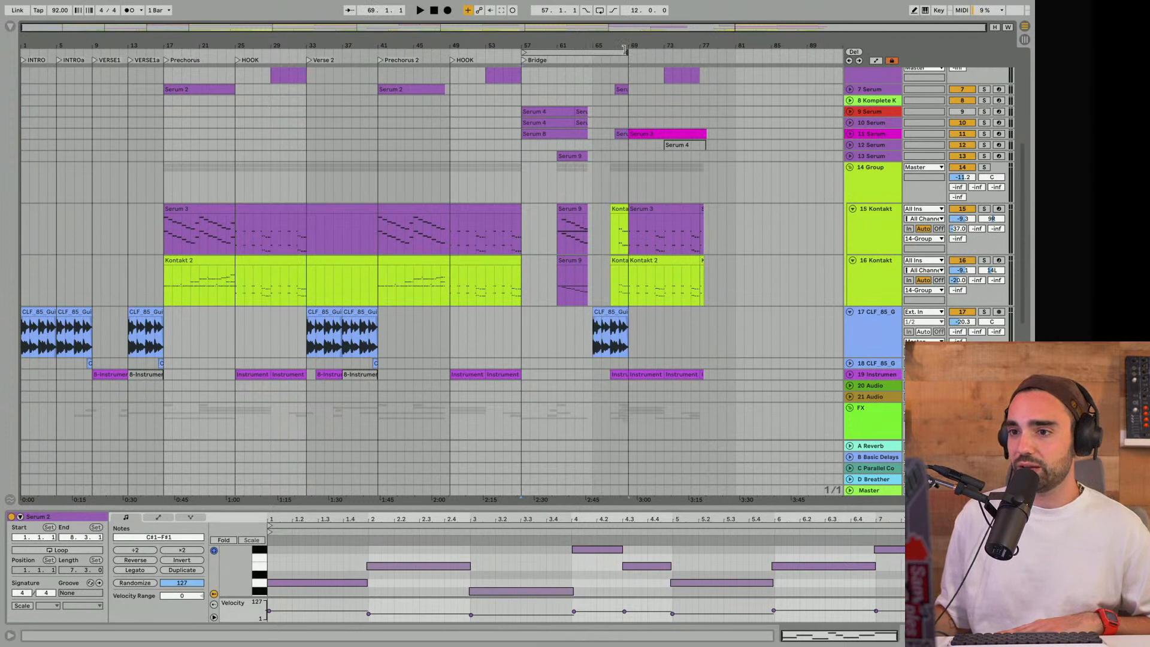
pyautogui.click(610, 52)
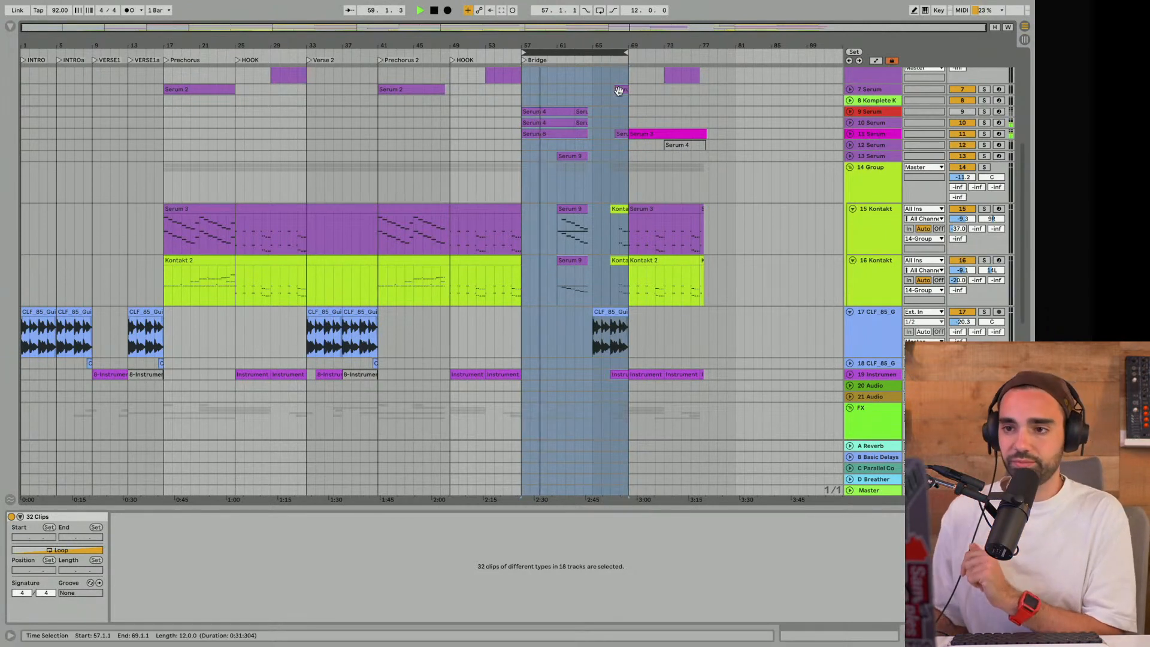
pyautogui.scroll(5, 633, 119)
pyautogui.scroll(-7, 599, 182)
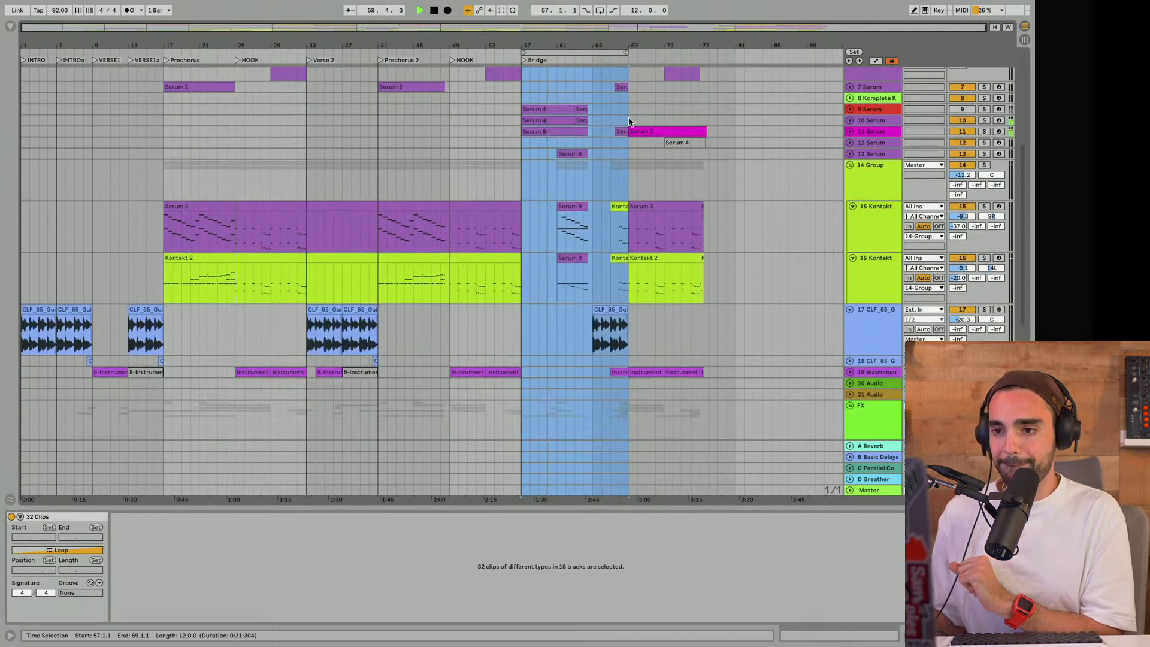
pyautogui.moveTo(604, 49); pyautogui.dragTo(483, 52)
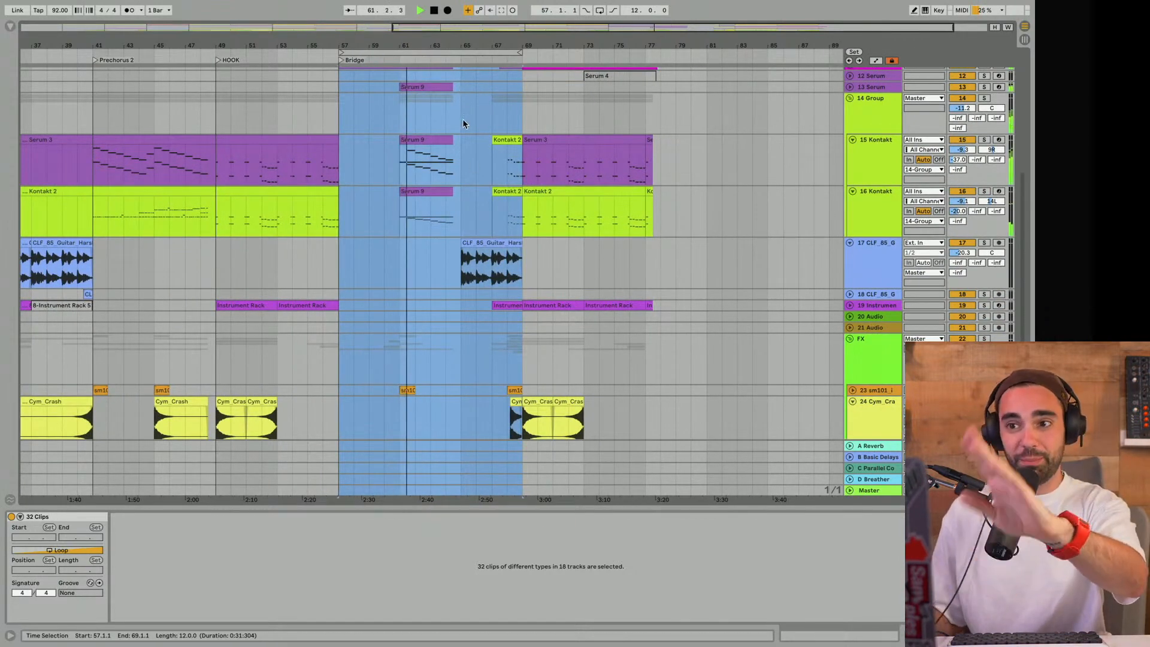
pyautogui.scroll(8, 472, 123)
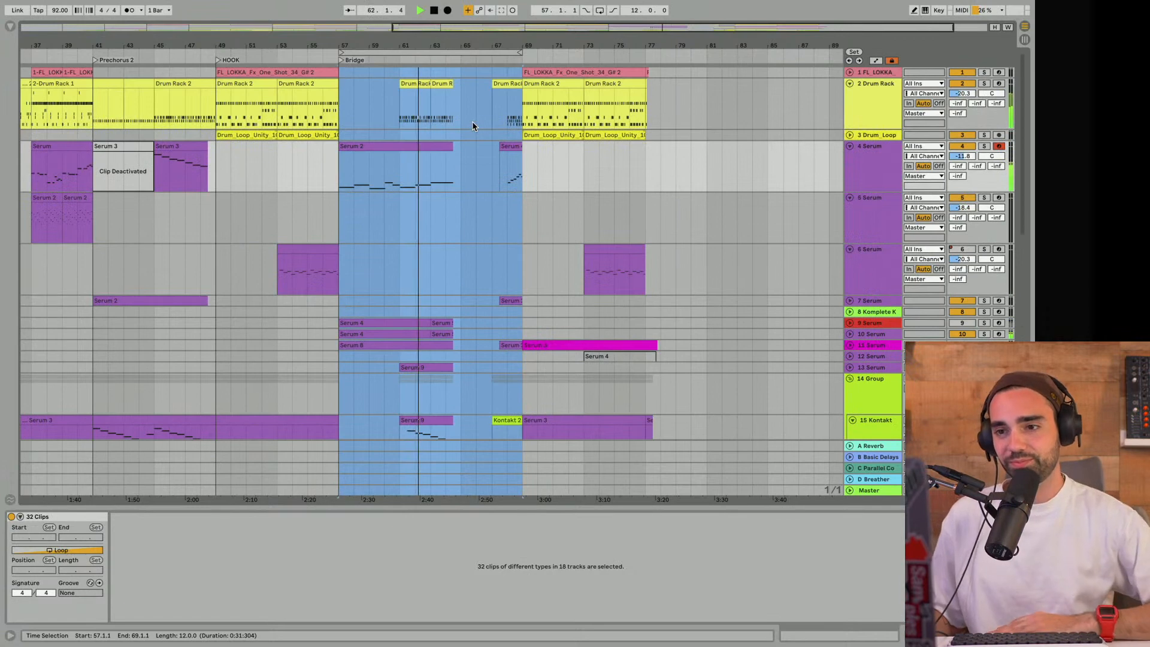
# - Extend the Bridge's loop end to bar 78 and survey its instrument, Kontakt and FX tracks during playback
pyautogui.moveTo(518, 52); pyautogui.dragTo(658, 60)
pyautogui.scroll(-6, 488, 185)
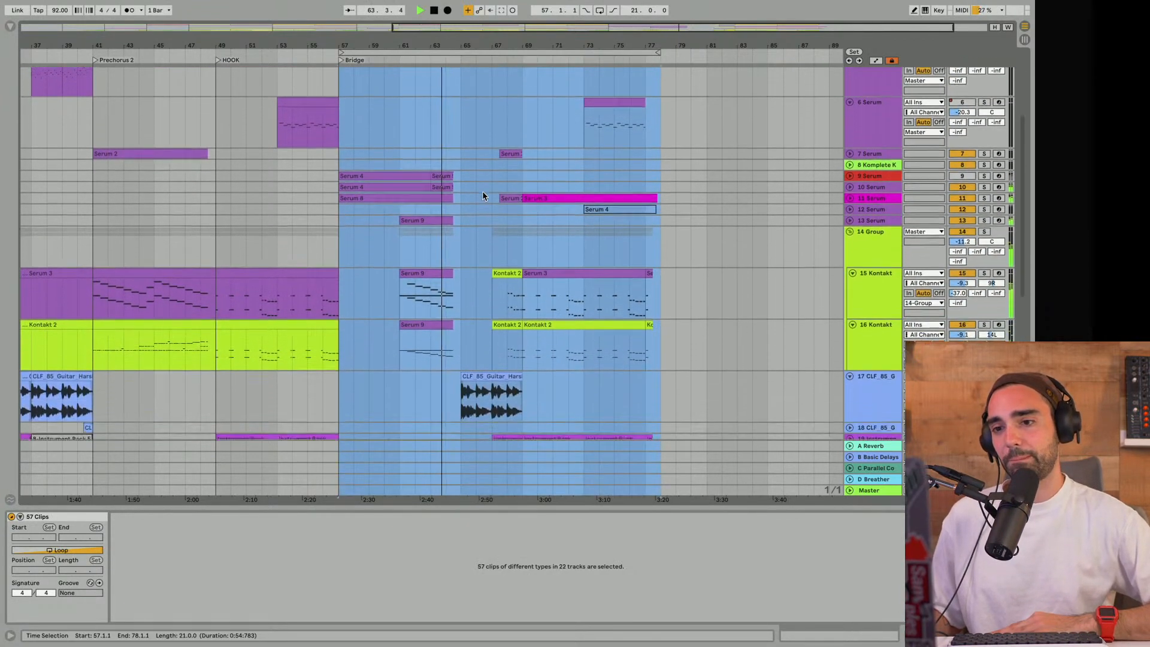
pyautogui.scroll(-1, 482, 195)
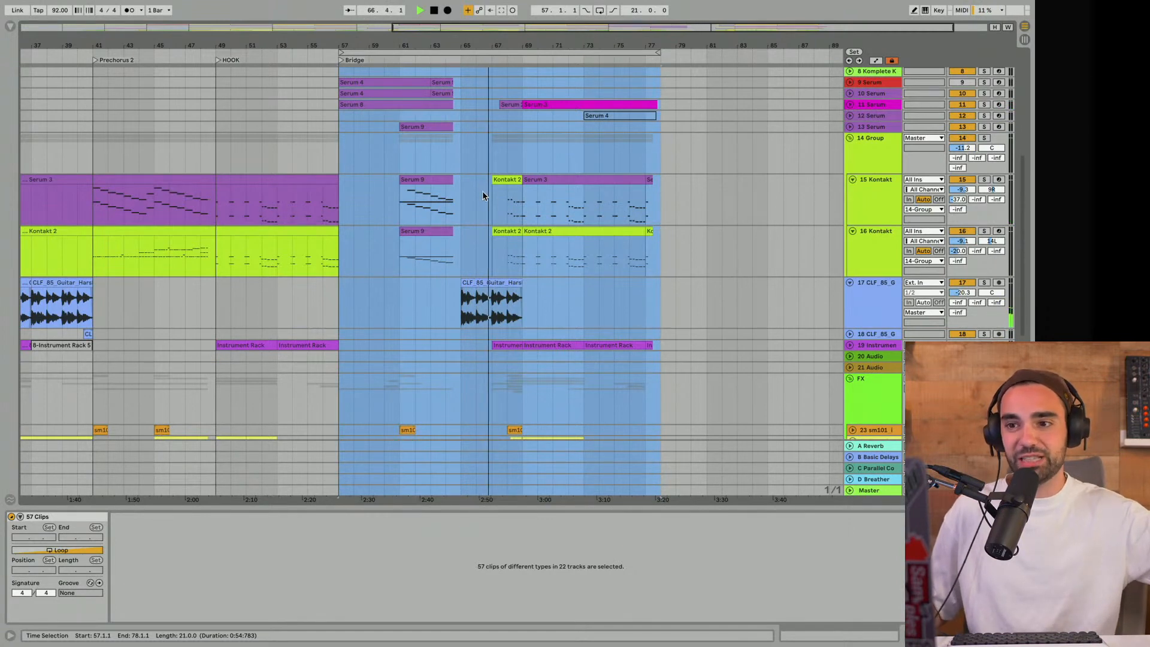
pyautogui.scroll(-5, 483, 191)
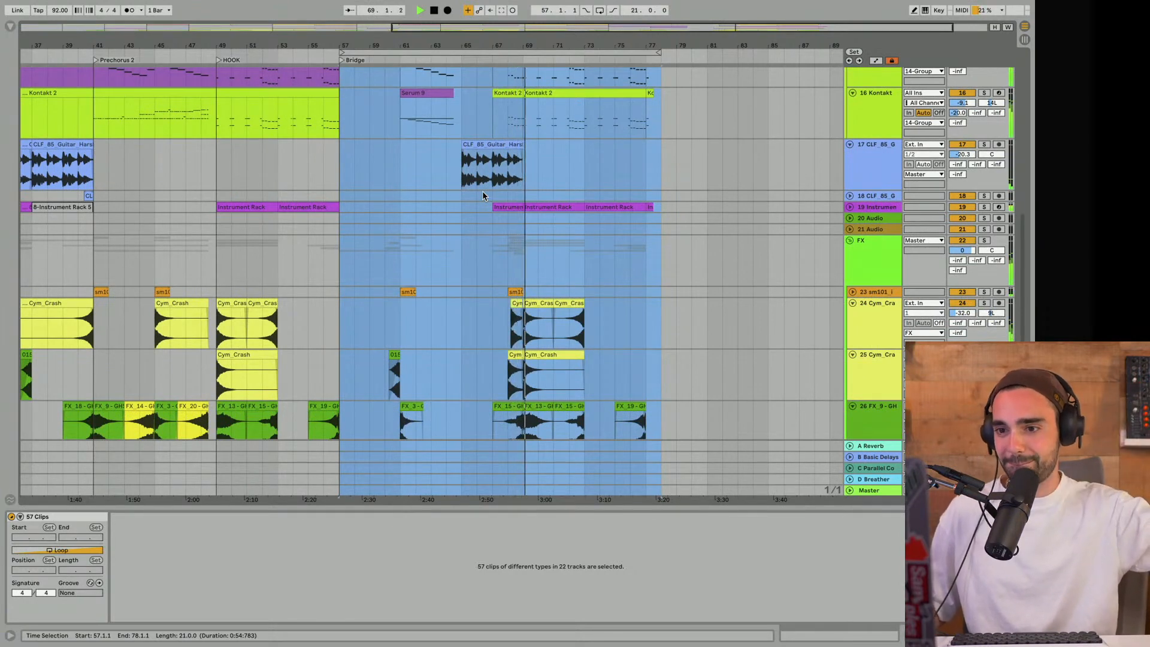
pyautogui.scroll(3, 483, 192)
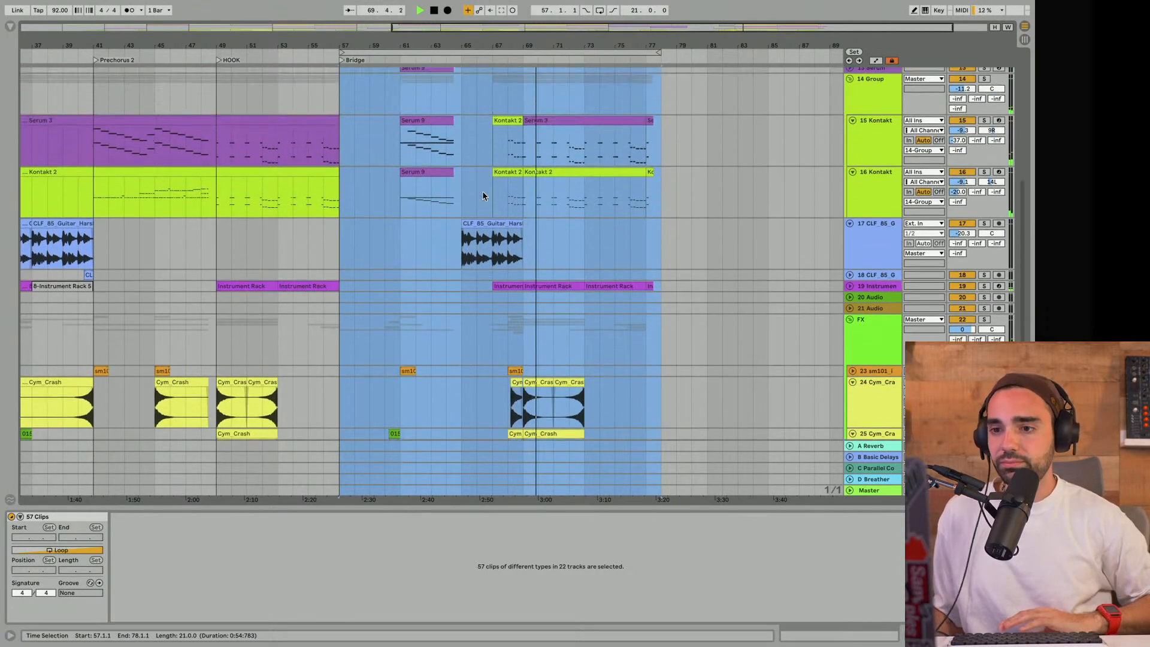
# - Hide the clip detail view and survey all tracks while the Bridge plays through to its end
pyautogui.hotkey('ctrl', 'alt', 'l')
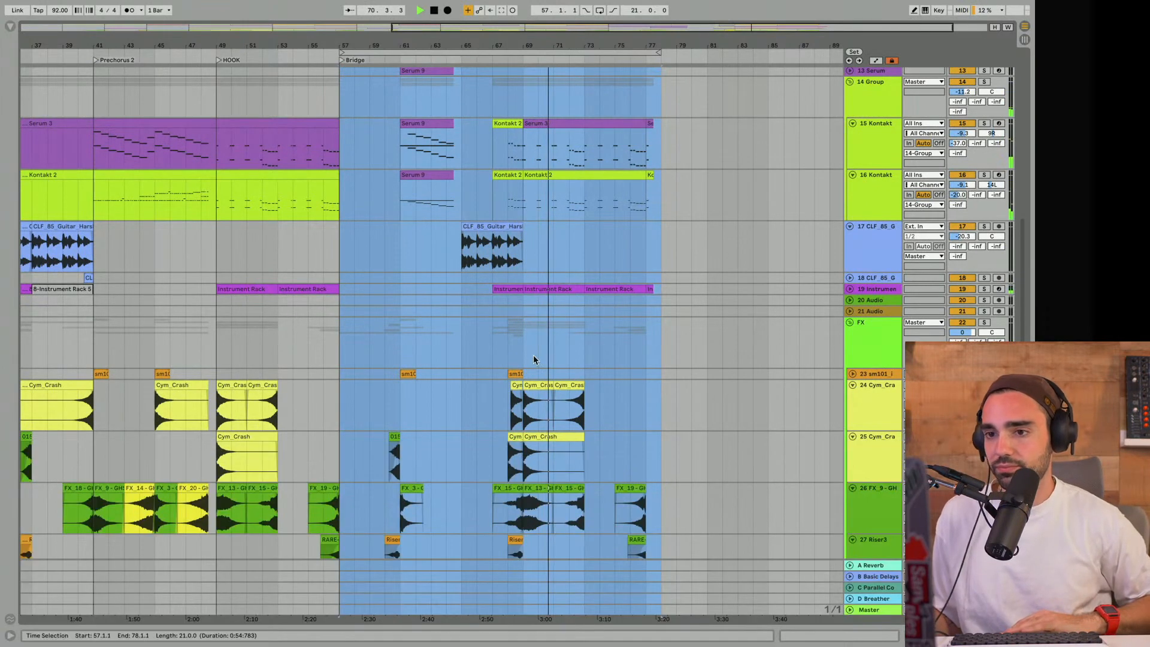
pyautogui.scroll(6, 533, 354)
pyautogui.scroll(5, 535, 359)
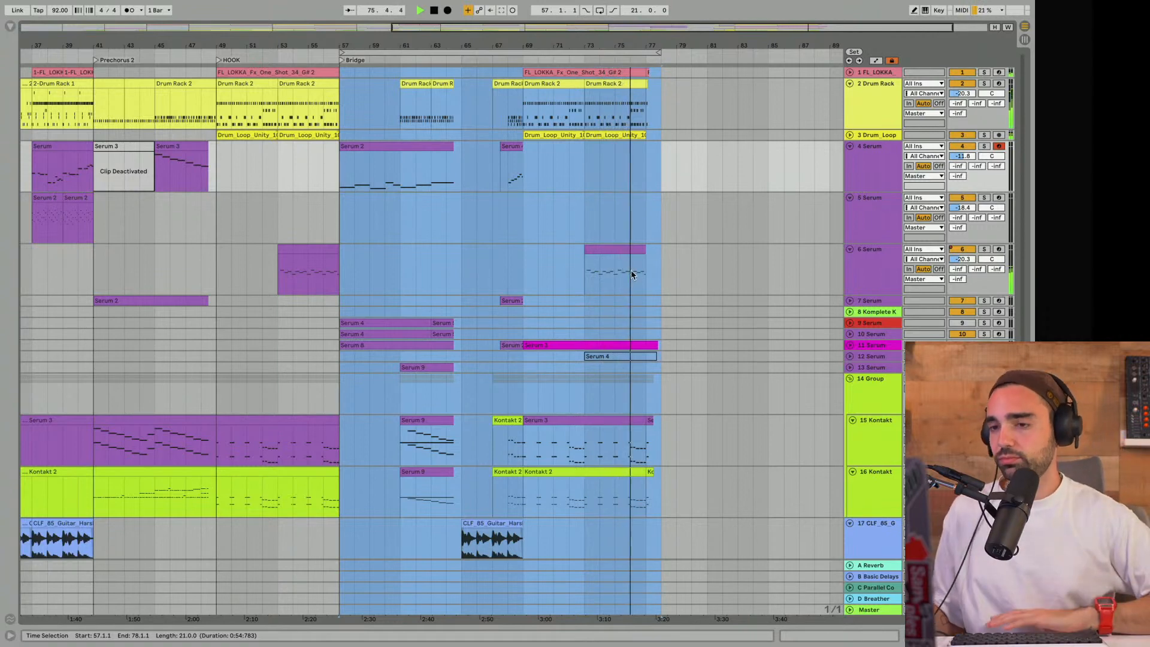
pyautogui.scroll(-3, 637, 279)
pyautogui.scroll(-5, 636, 280)
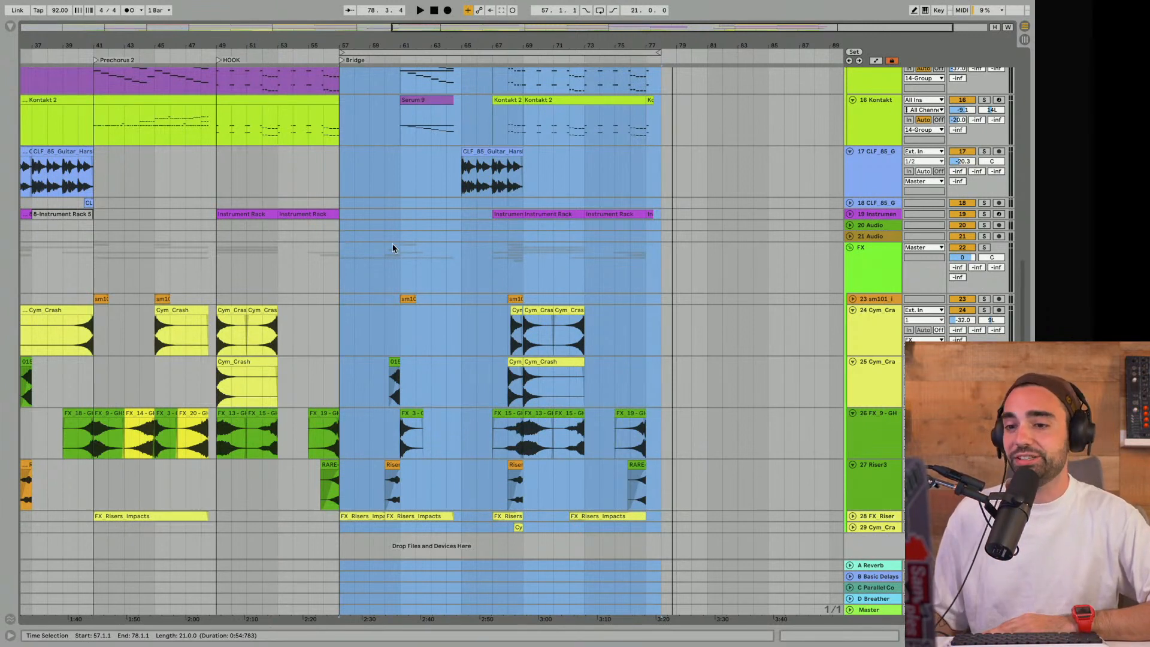
# - Select the FX group's clips on tracks 23 to 29 across the whole arrangement, from bar 1 to bar 79
pyautogui.click(862, 268)
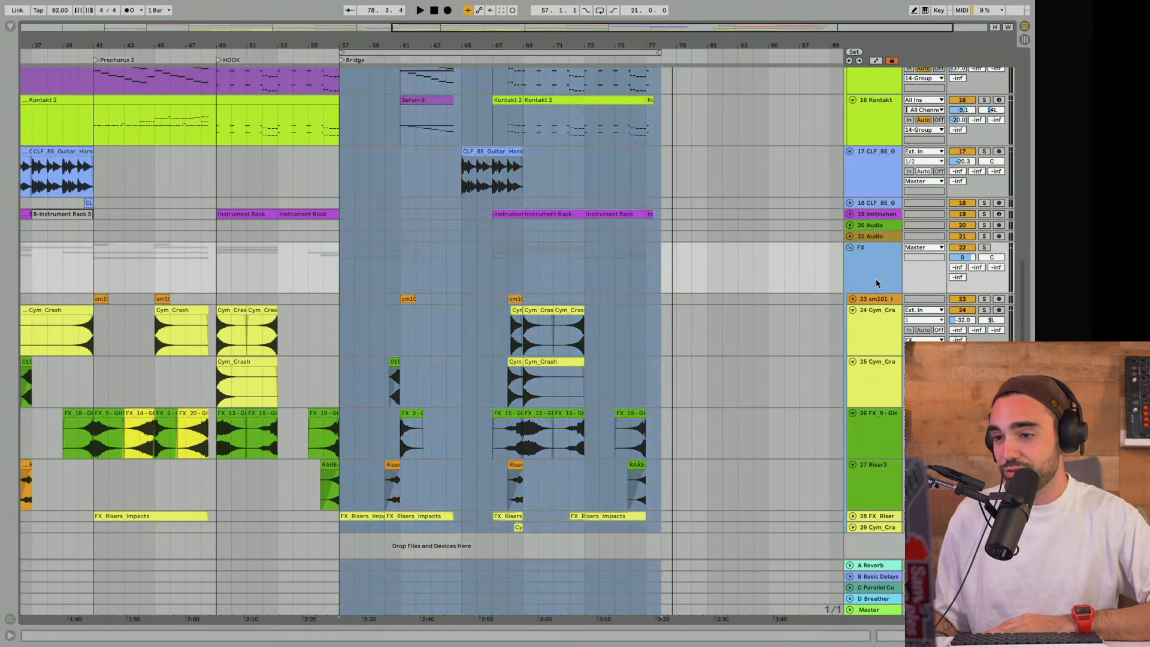
pyautogui.moveTo(516, 42); pyautogui.dragTo(515, 18)
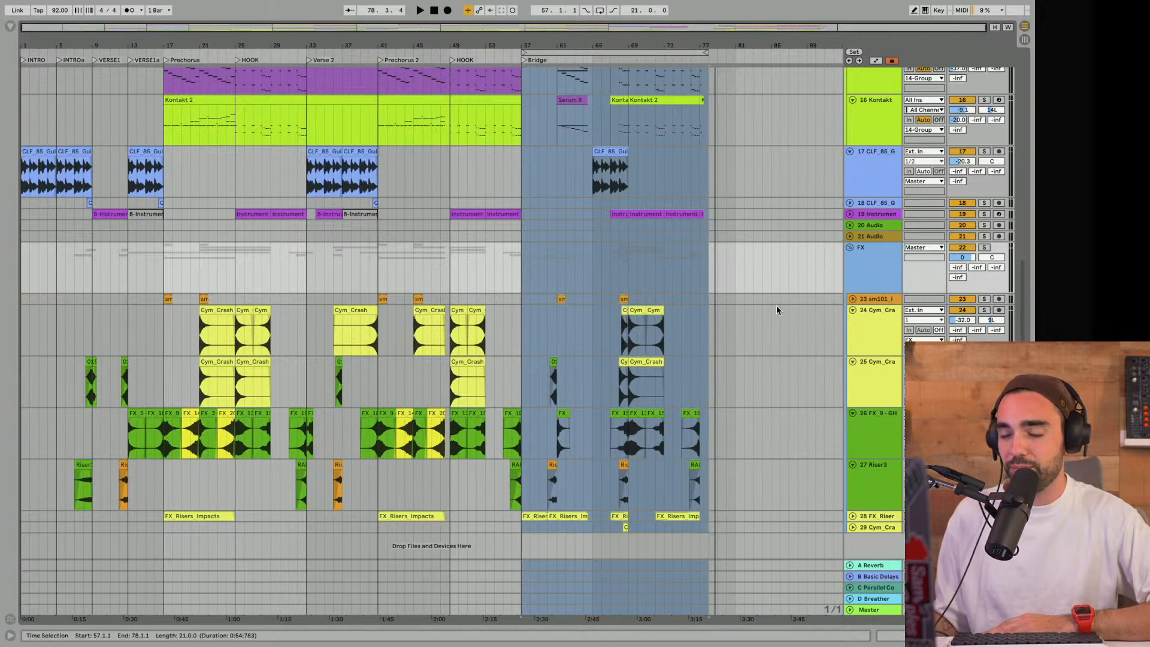
pyautogui.click(762, 339)
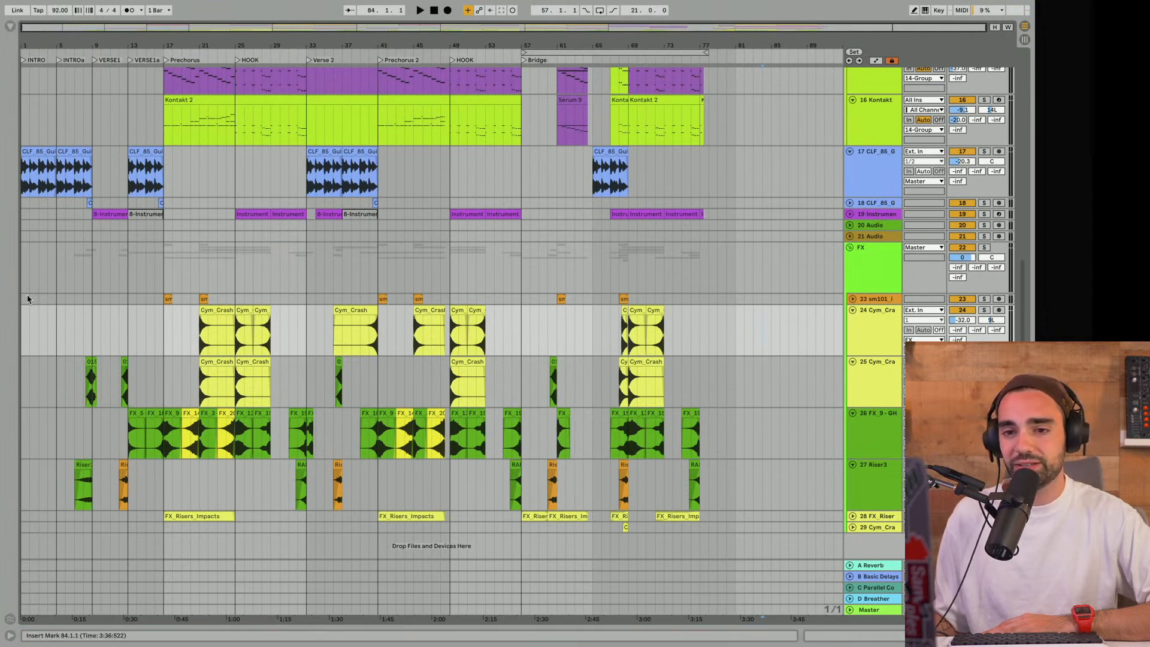
pyautogui.moveTo(22, 299); pyautogui.dragTo(718, 529)
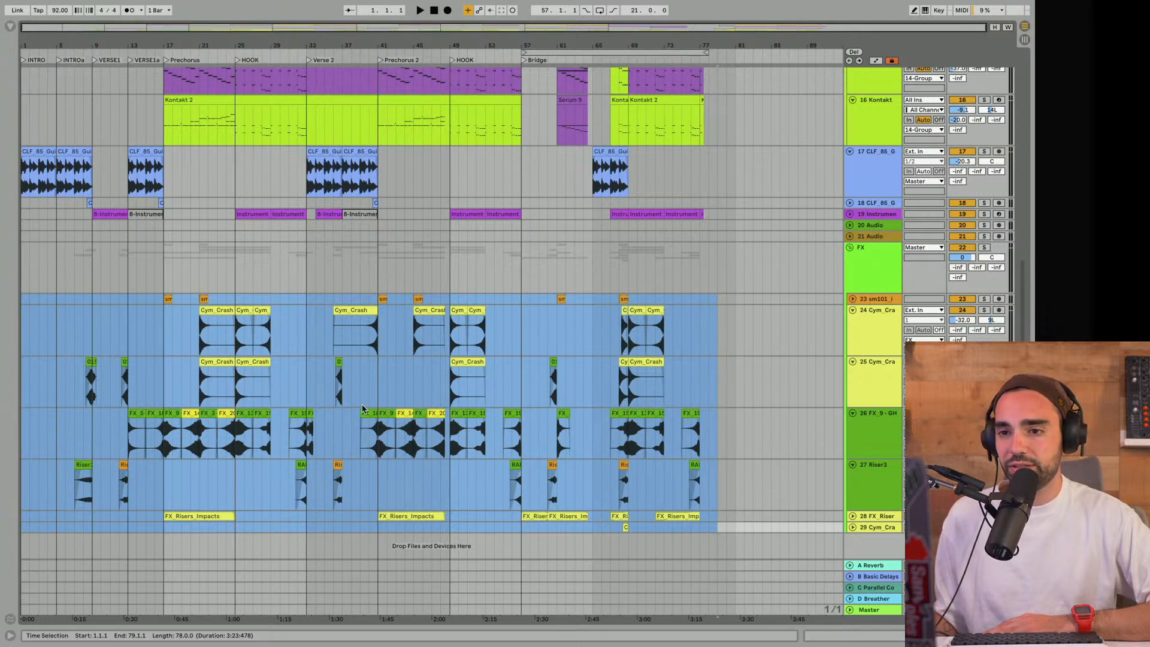
# - Move the CLF_85_G audio track 18 into the FX group, directly above the sm101 track
pyautogui.click(869, 205)
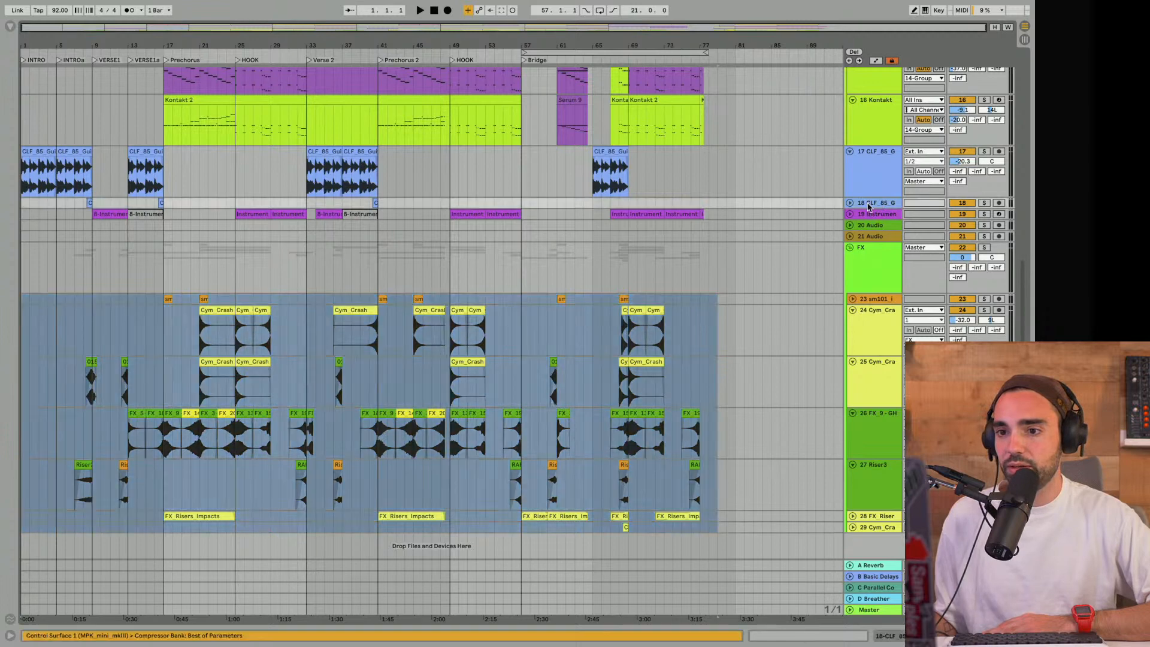
pyautogui.click(850, 204)
pyautogui.click(850, 204)
pyautogui.moveTo(866, 207); pyautogui.dragTo(873, 292)
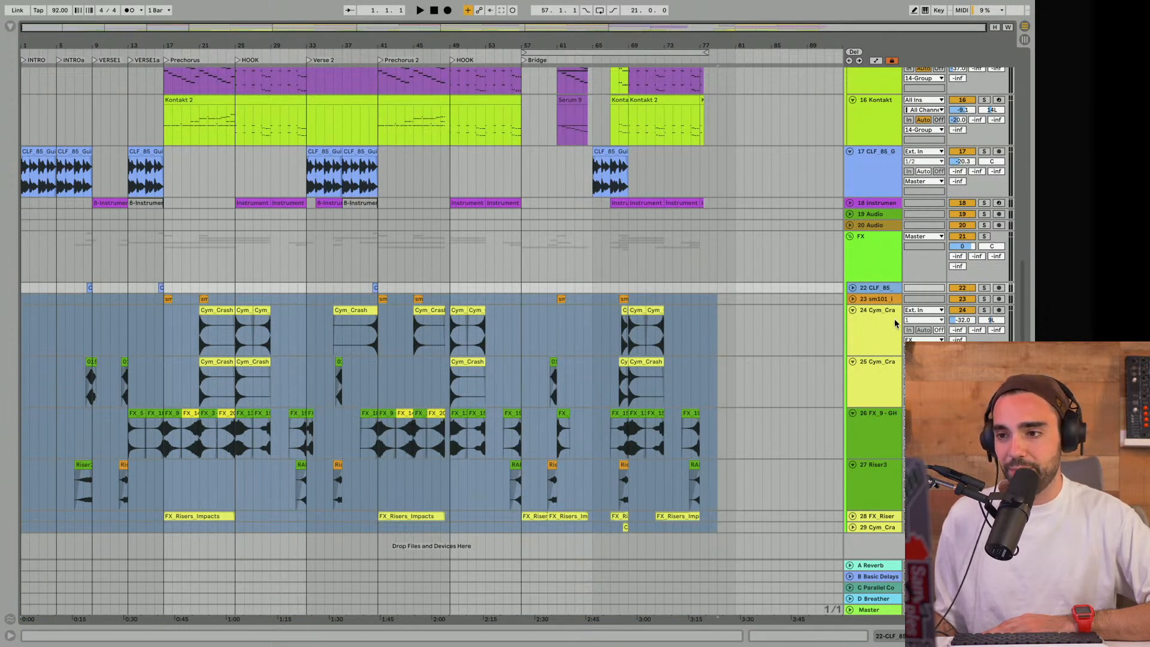
# - Fold the FX group to view it against the instrument tracks, and unfold it again
pyautogui.click(850, 237)
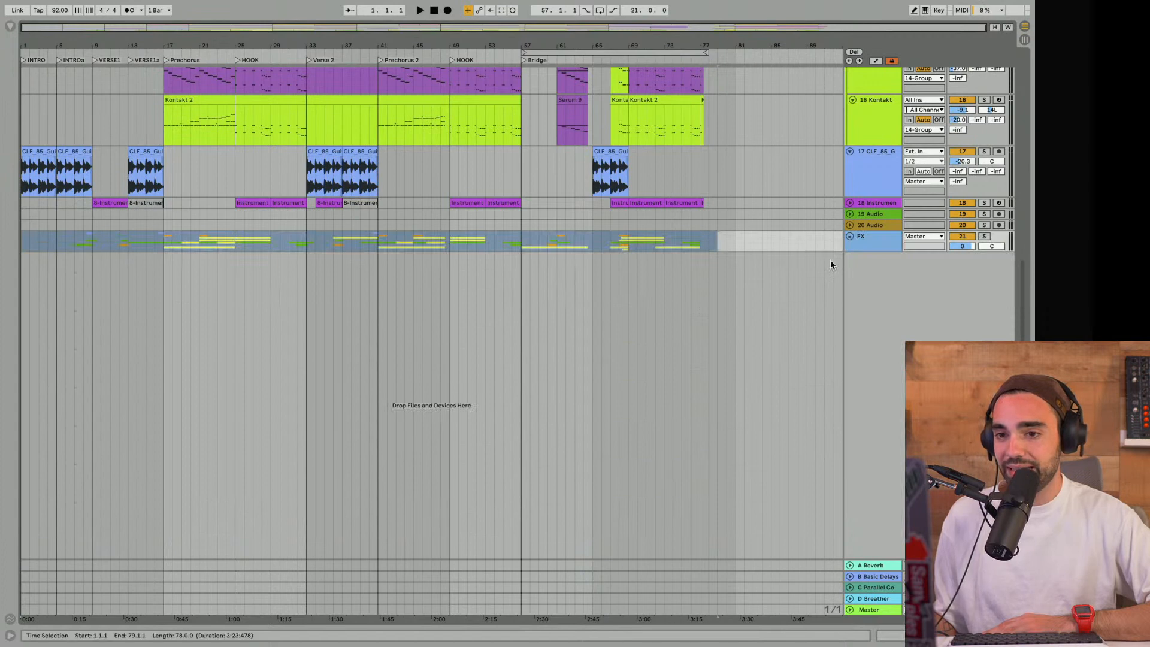
pyautogui.scroll(8, 832, 264)
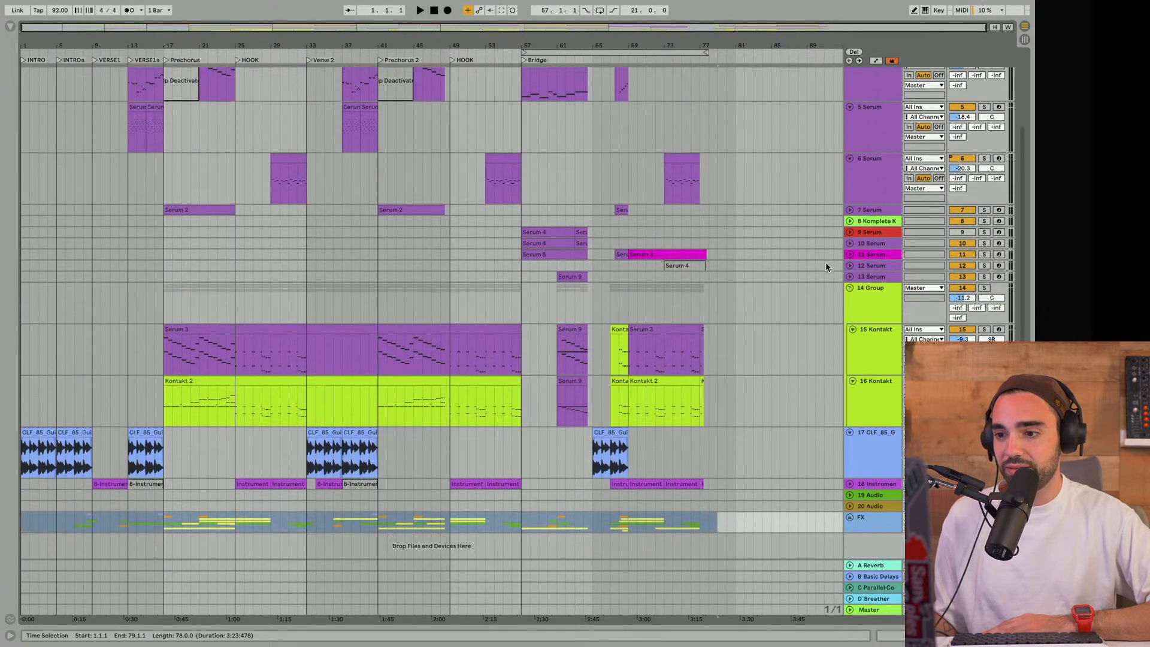
pyautogui.click(849, 518)
pyautogui.scroll(-8, 772, 451)
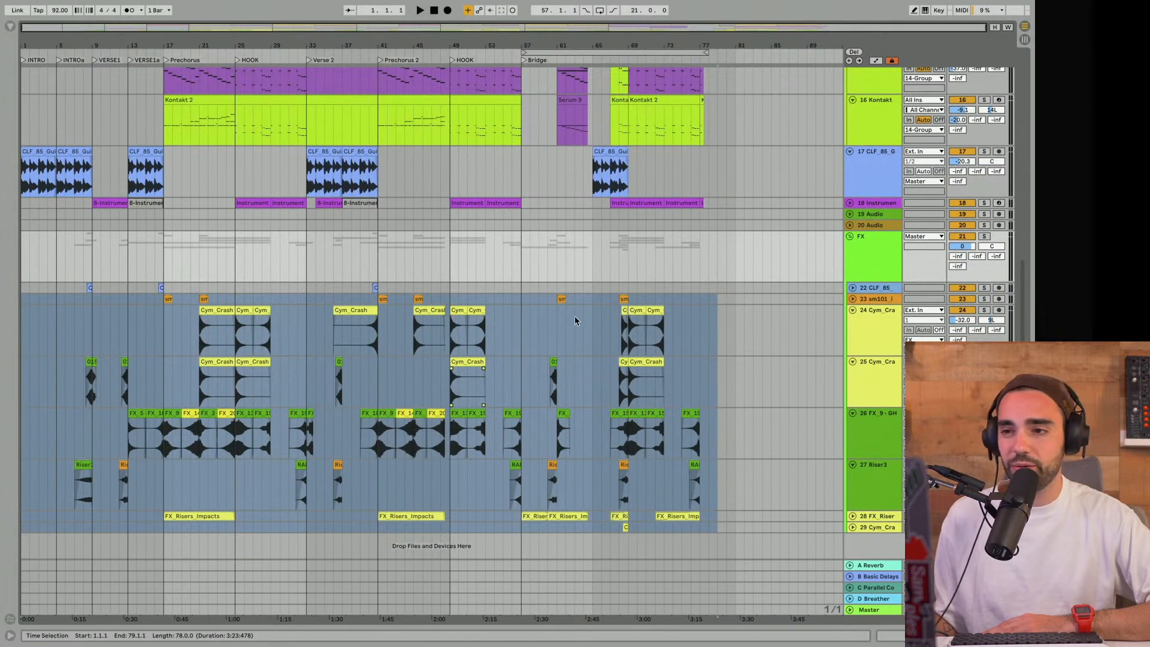
# - Play the Bridge from around bar 65 into bar 69 and examine its instrument and FX clips
pyautogui.scroll(3, 581, 315)
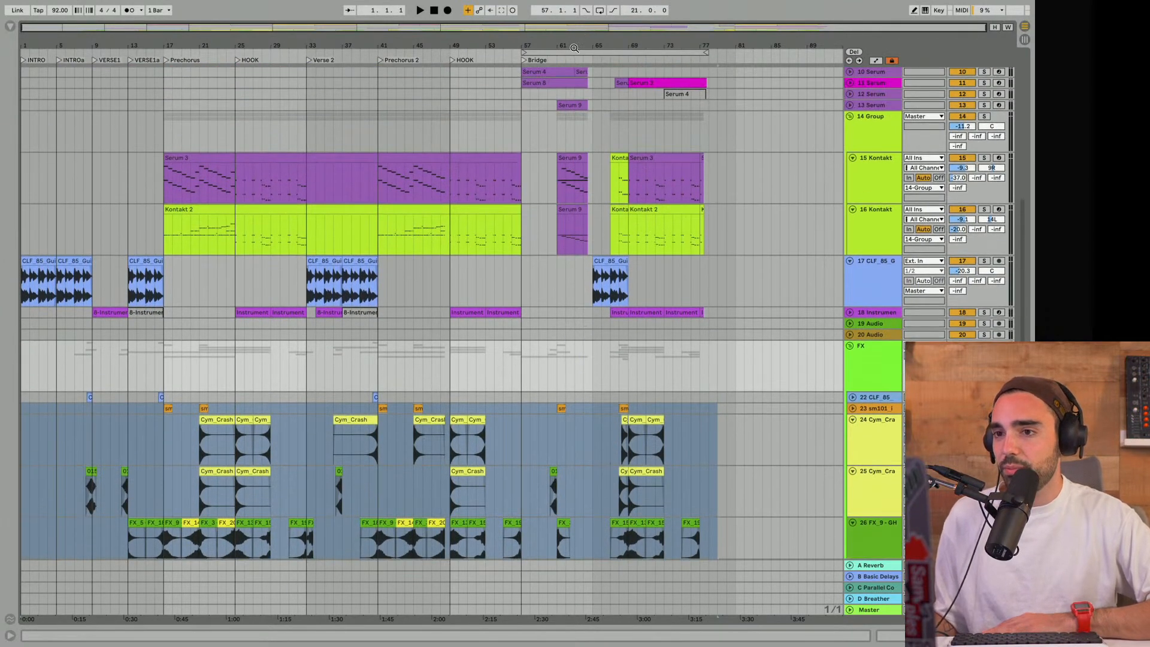
pyautogui.moveTo(584, 32); pyautogui.dragTo(479, 132)
pyautogui.scroll(6, 465, 130)
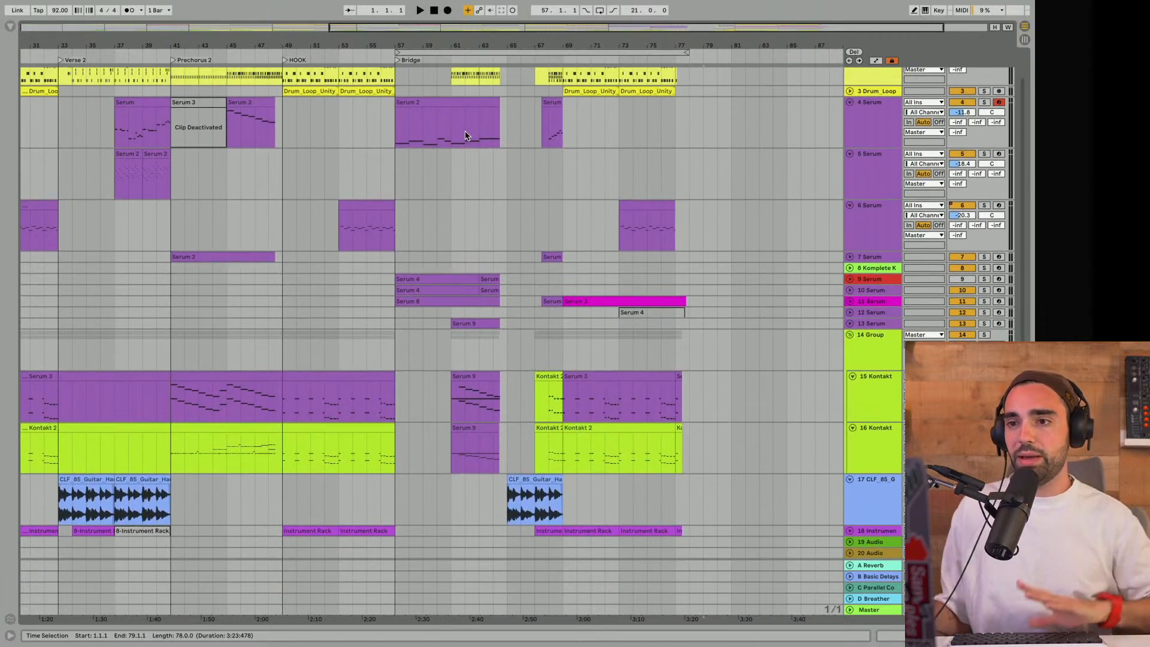
pyautogui.click(498, 60)
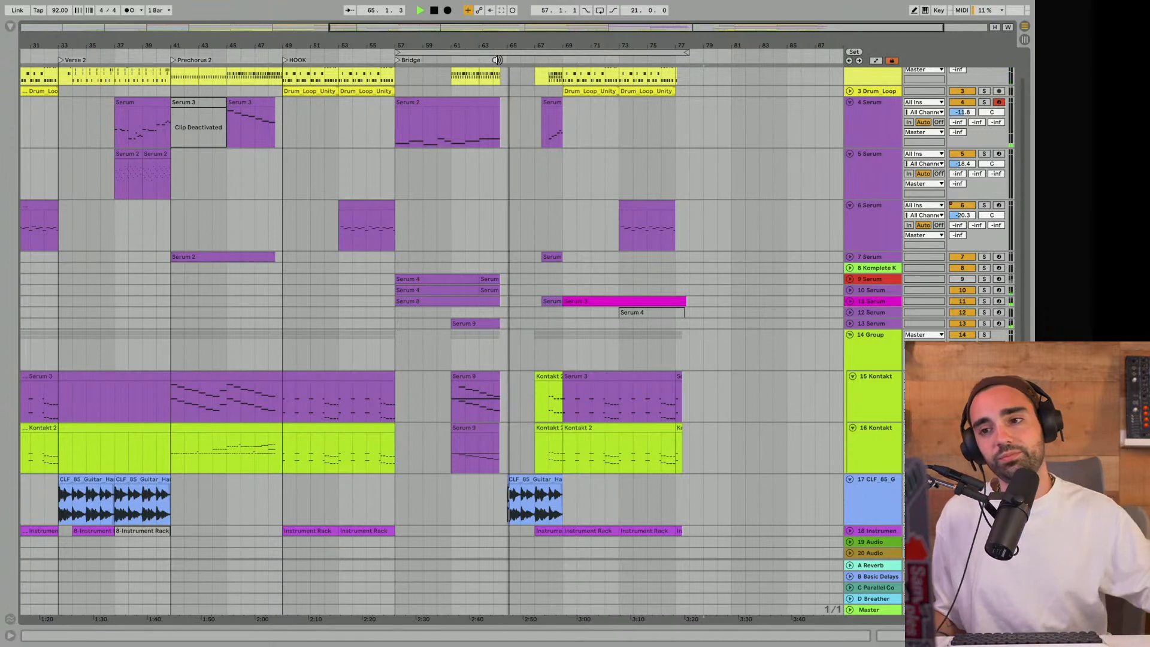
pyautogui.scroll(1, 556, 149)
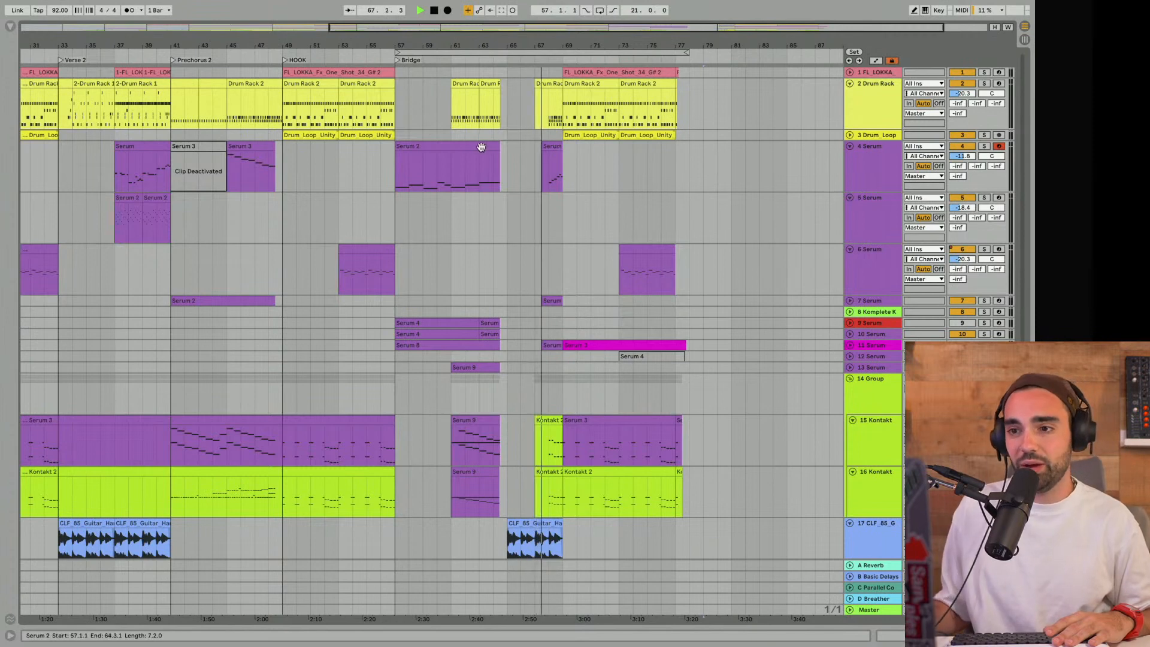
pyautogui.scroll(-8, 564, 252)
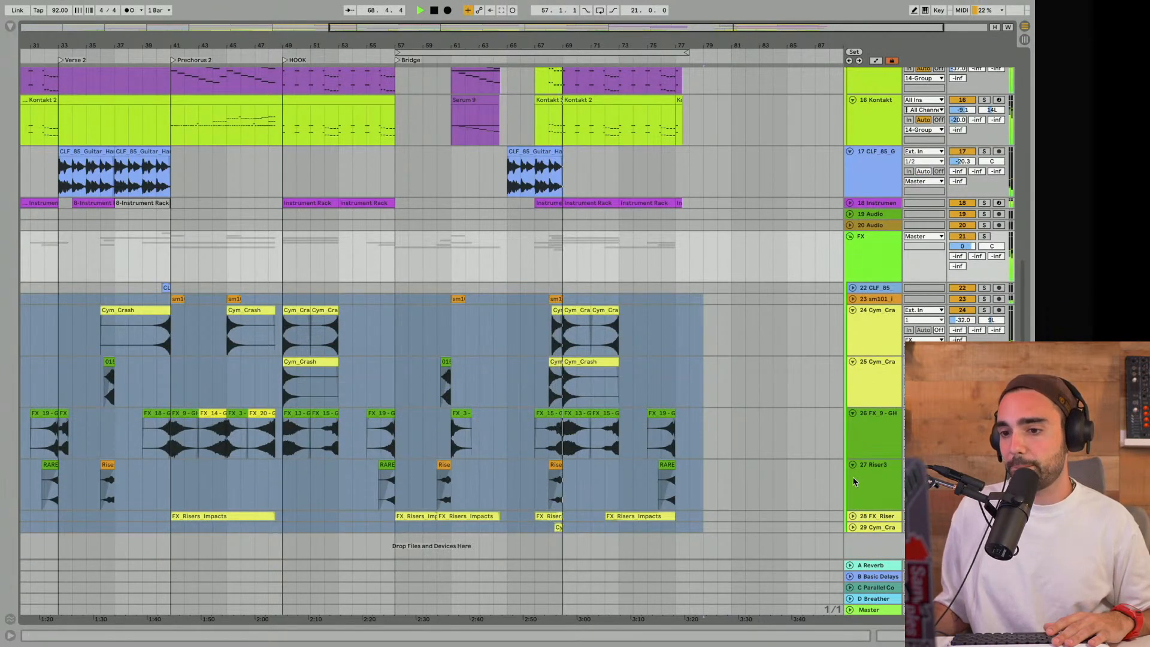
pyautogui.hscroll(-3, 723, 456)
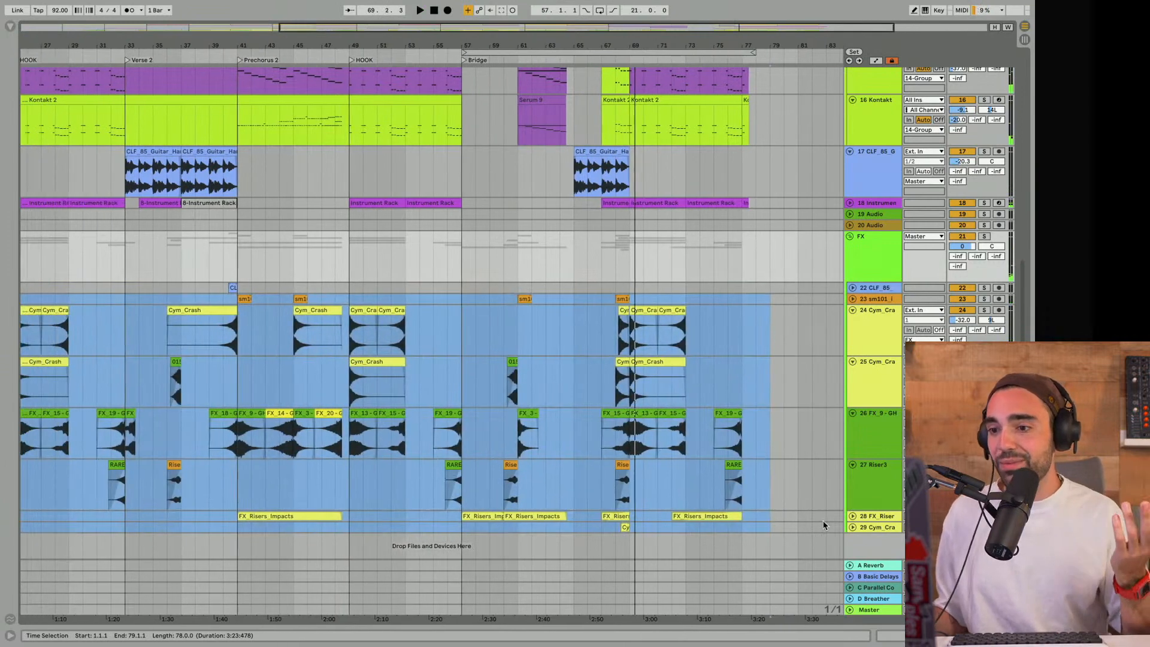
# - Unfold track 28 and deactivate its FX_Risers_Impacts clip between bars 67 and 69
pyautogui.click(853, 516)
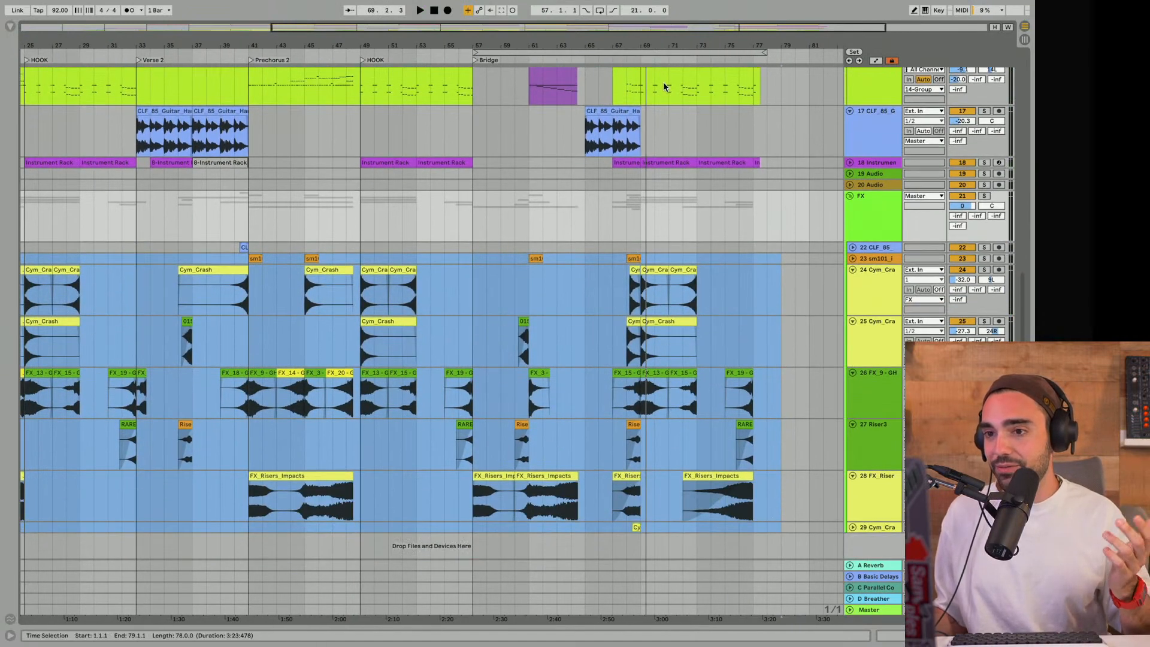
pyautogui.scroll(5, 646, 440)
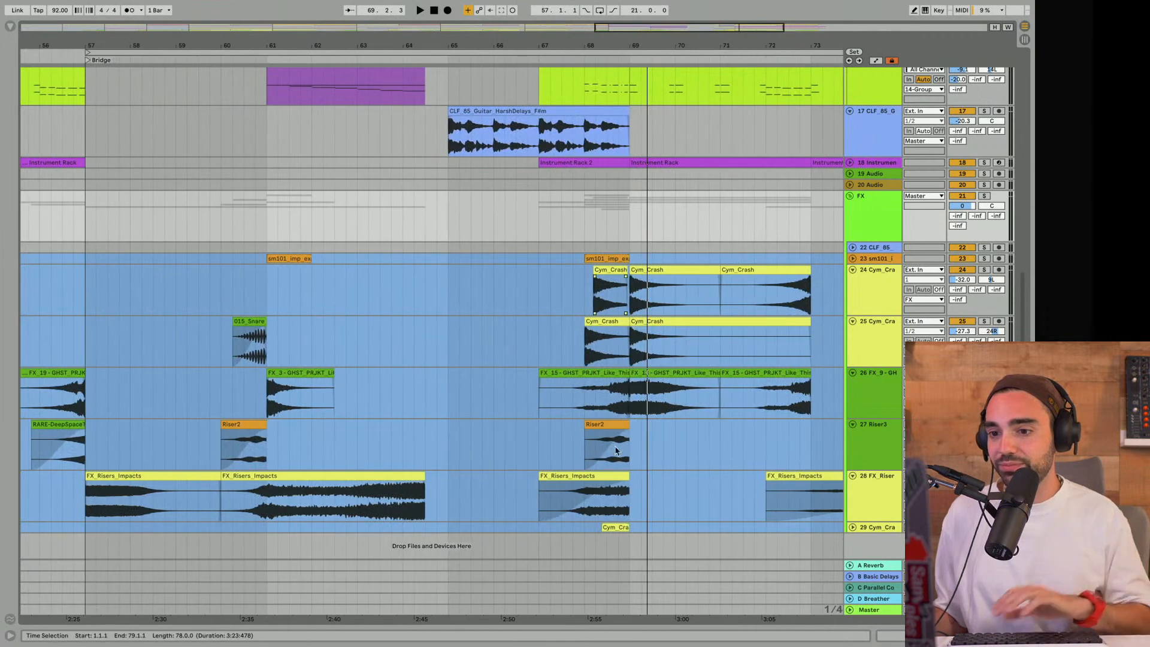
pyautogui.click(594, 476)
pyautogui.press('0')
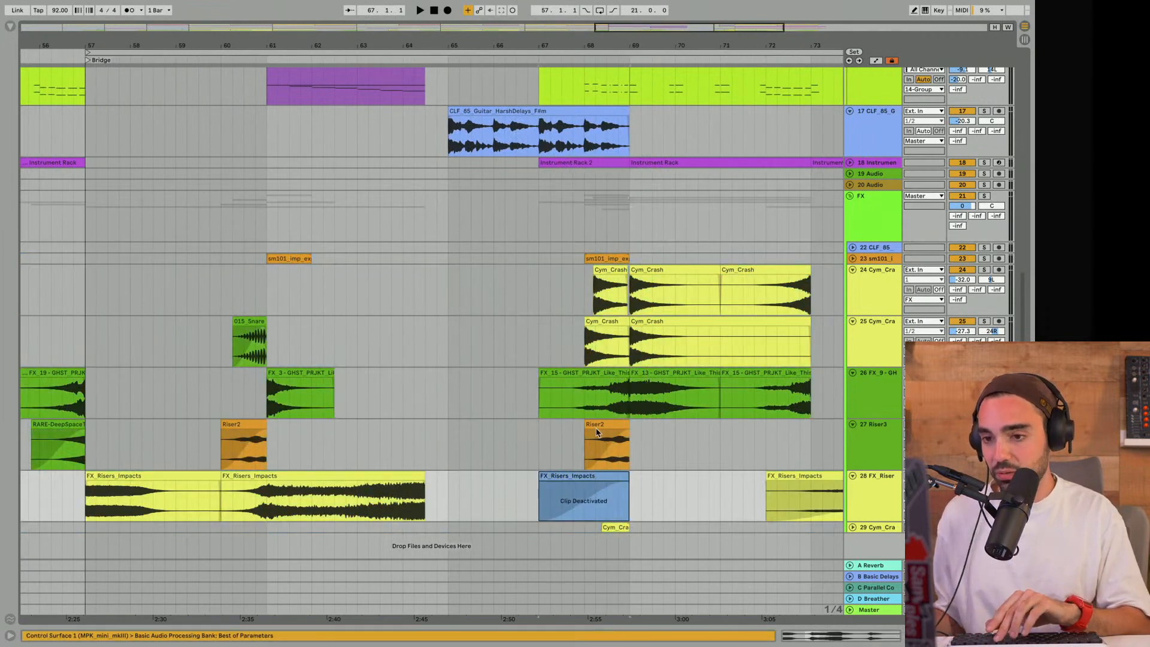
# - Deactivate the FX_15 clip on track 26, the short Cym_Crash on track 25 and the Riser2 clip before bar 69
pyautogui.click(587, 375)
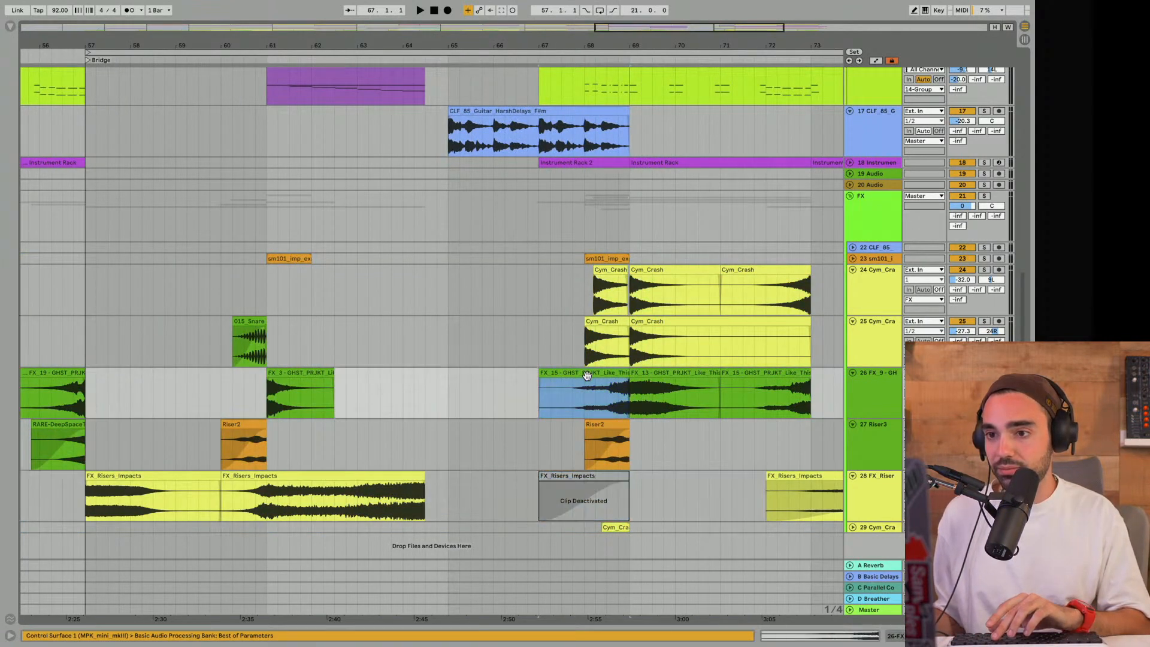
pyautogui.press('0')
pyautogui.click(599, 324)
pyautogui.press('0')
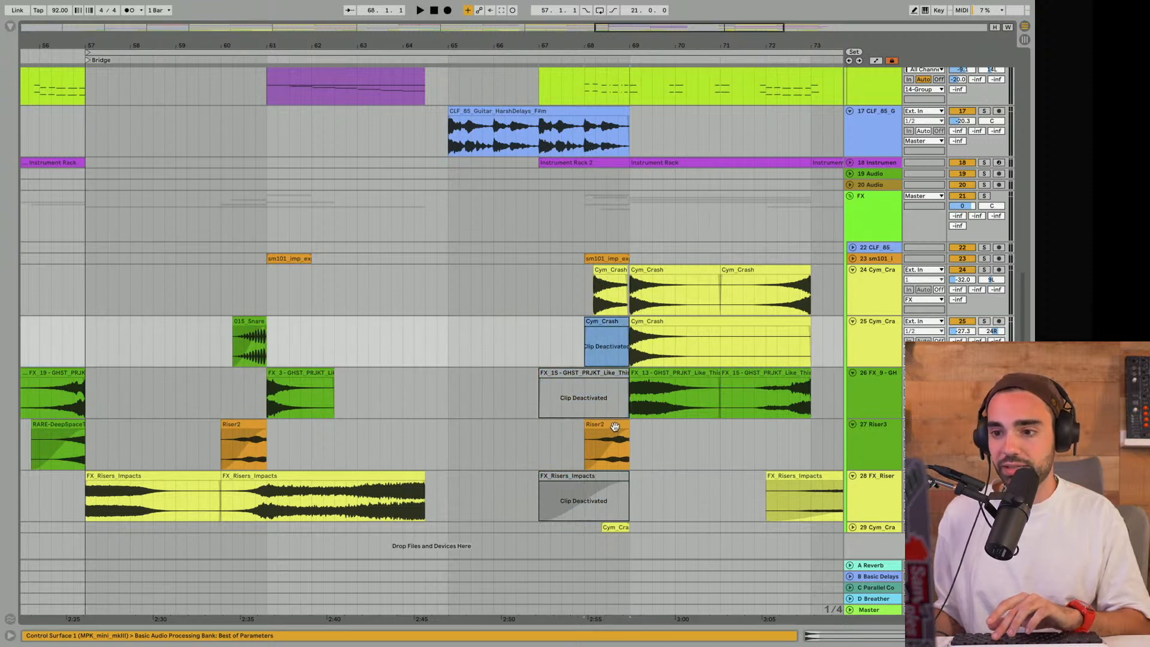
pyautogui.click(615, 426)
pyautogui.press('0')
# - Reactivate the deactivated Cym_Crash, FX_15, Riser2 and FX_Risers_Impacts clips leading into bar 69
pyautogui.click(606, 272)
pyautogui.press('0')
pyautogui.press('0')
pyautogui.click(602, 324)
pyautogui.press('0')
pyautogui.click(600, 384)
pyautogui.press('0')
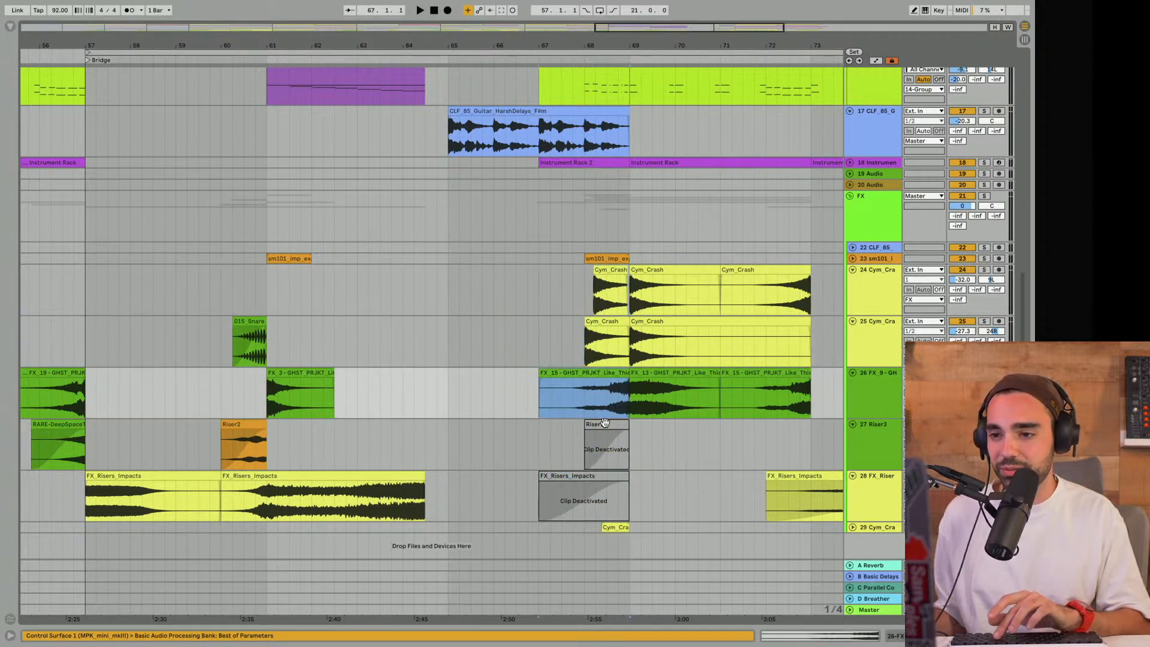
pyautogui.click(605, 422)
pyautogui.press('0')
pyautogui.click(589, 478)
pyautogui.press('0')
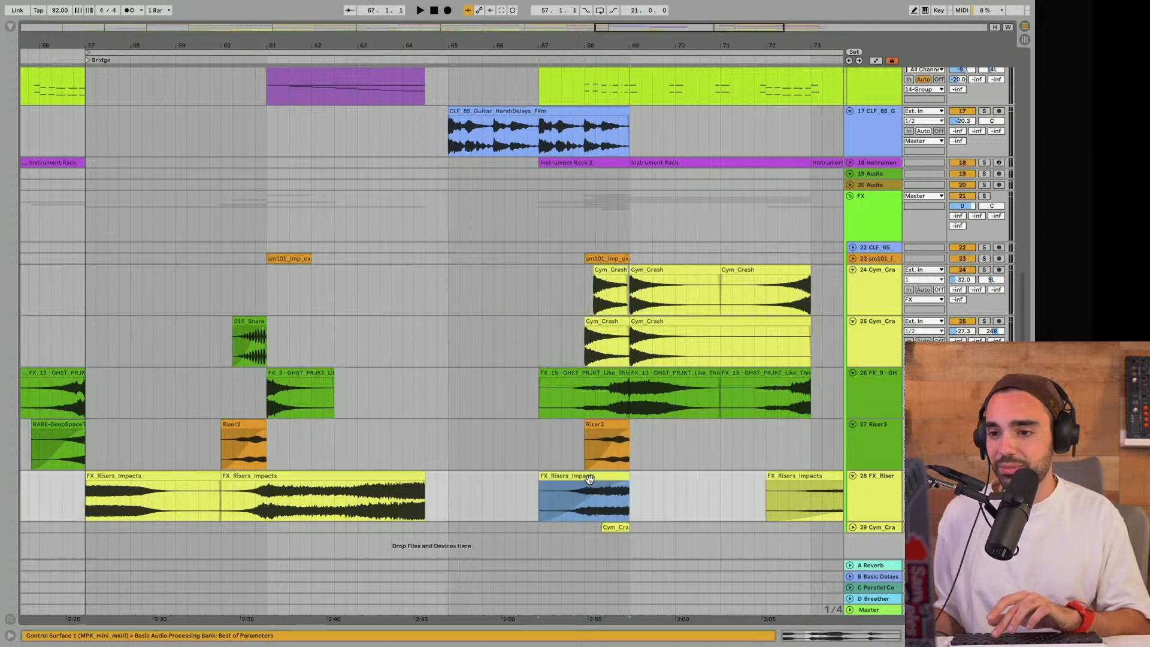
# - Mute the entire FX group
pyautogui.click(961, 198)
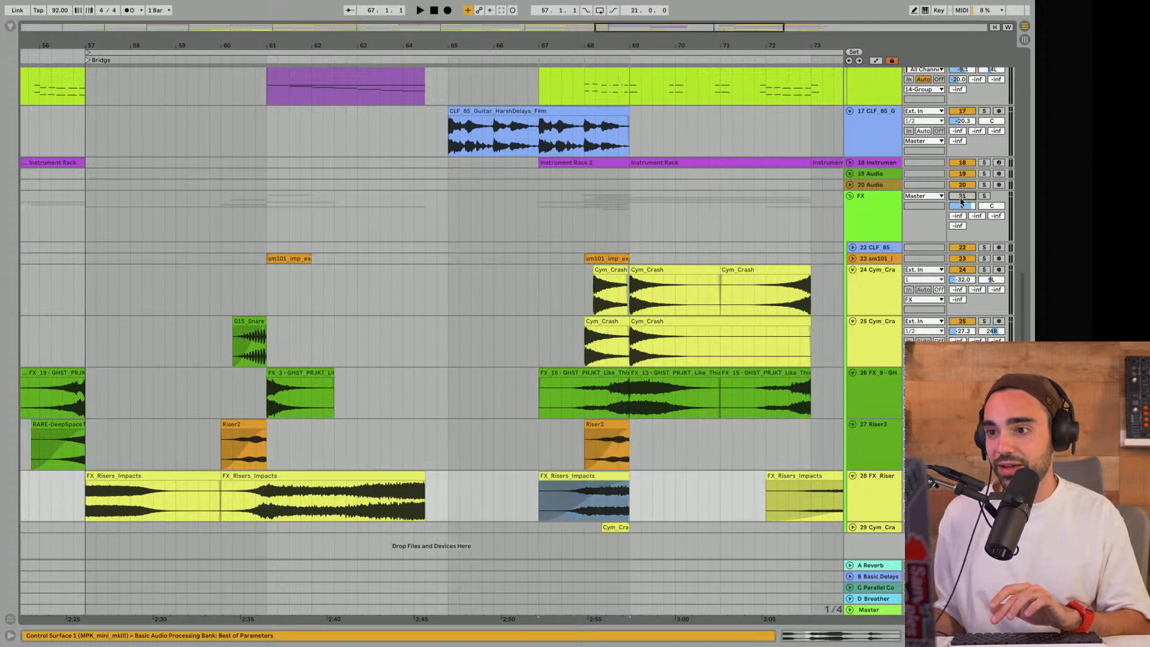
# - Listen to the transition without FX, playing from bar 65 and again from bar 67
pyautogui.click(444, 239)
pyautogui.press('space')
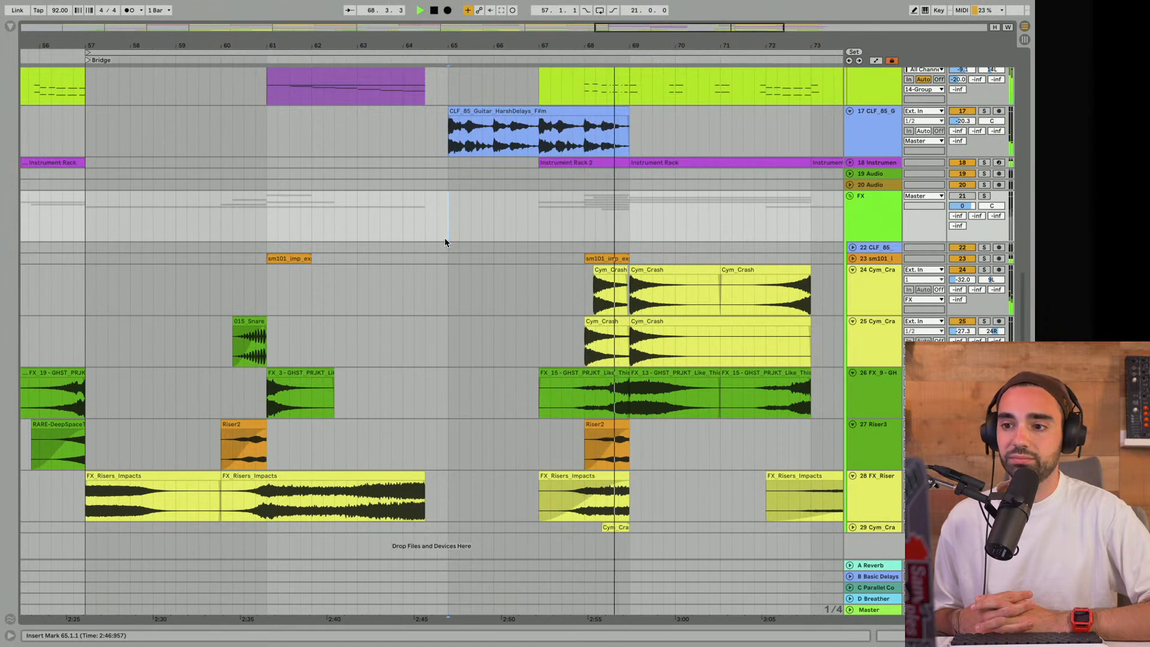
pyautogui.press('space')
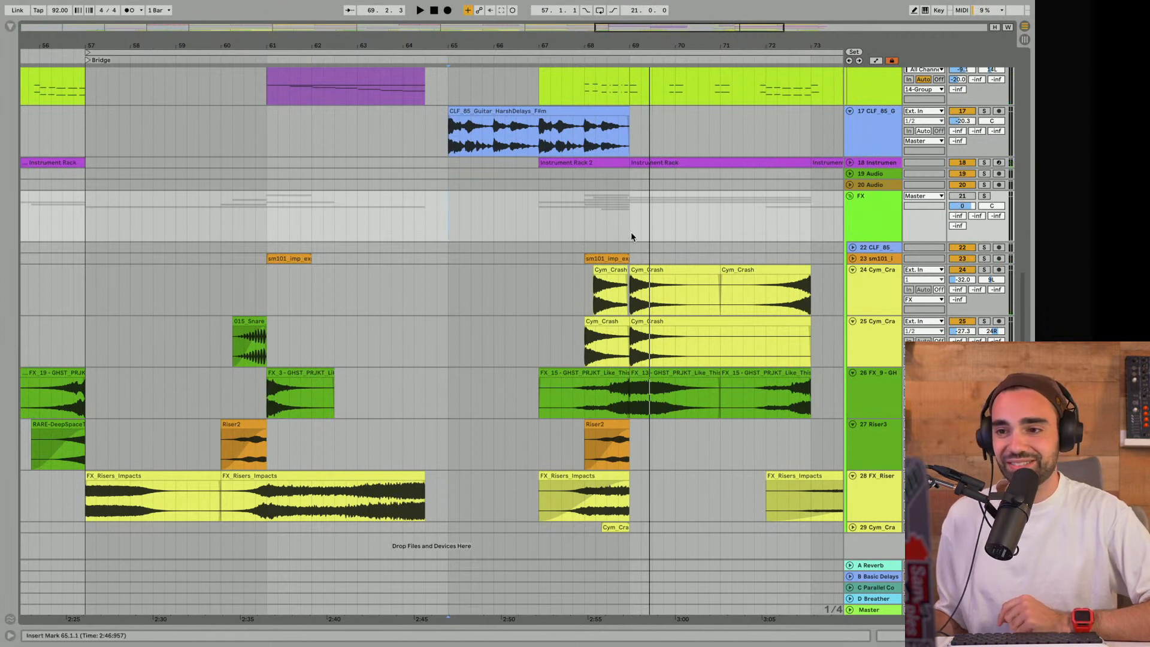
pyautogui.click(539, 219)
pyautogui.press('space')
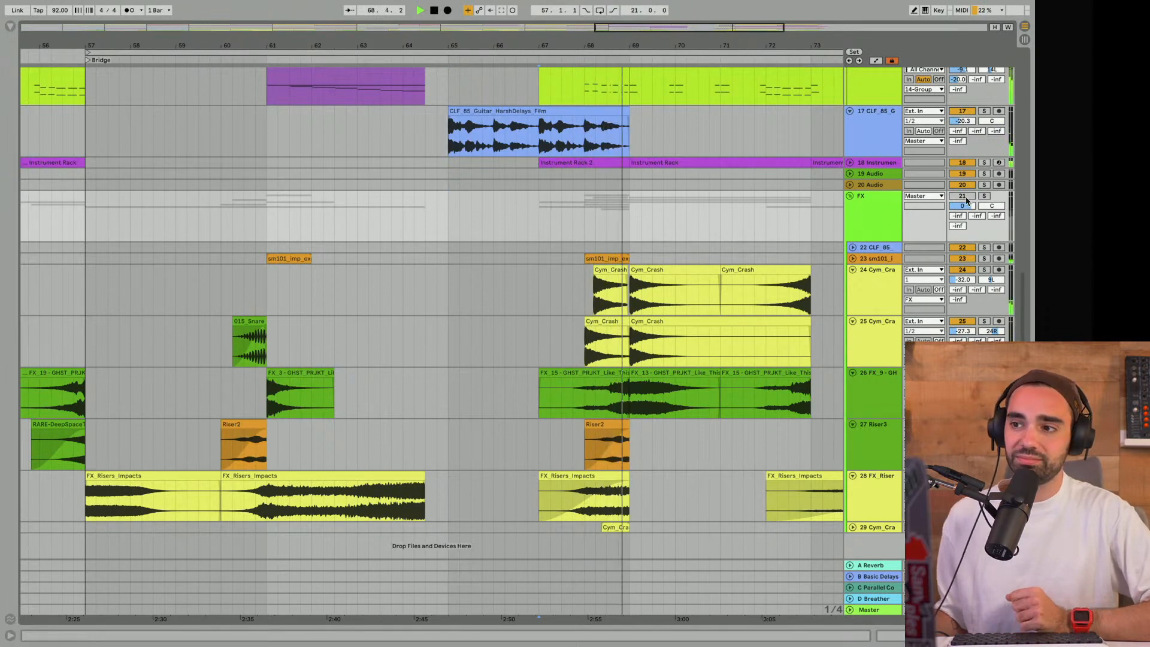
pyautogui.press('space')
# - Unmute the FX group and play the transition into bar 69 from bar 67
pyautogui.scroll(3, 669, 213)
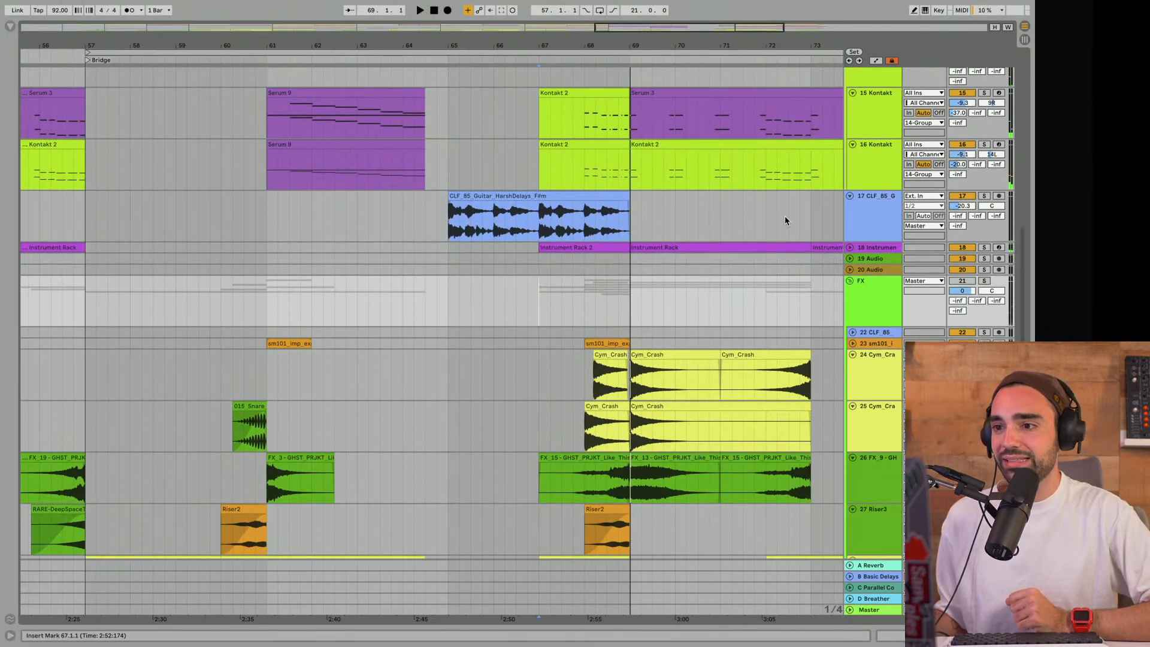
pyautogui.scroll(12, 784, 220)
pyautogui.scroll(-12, 784, 220)
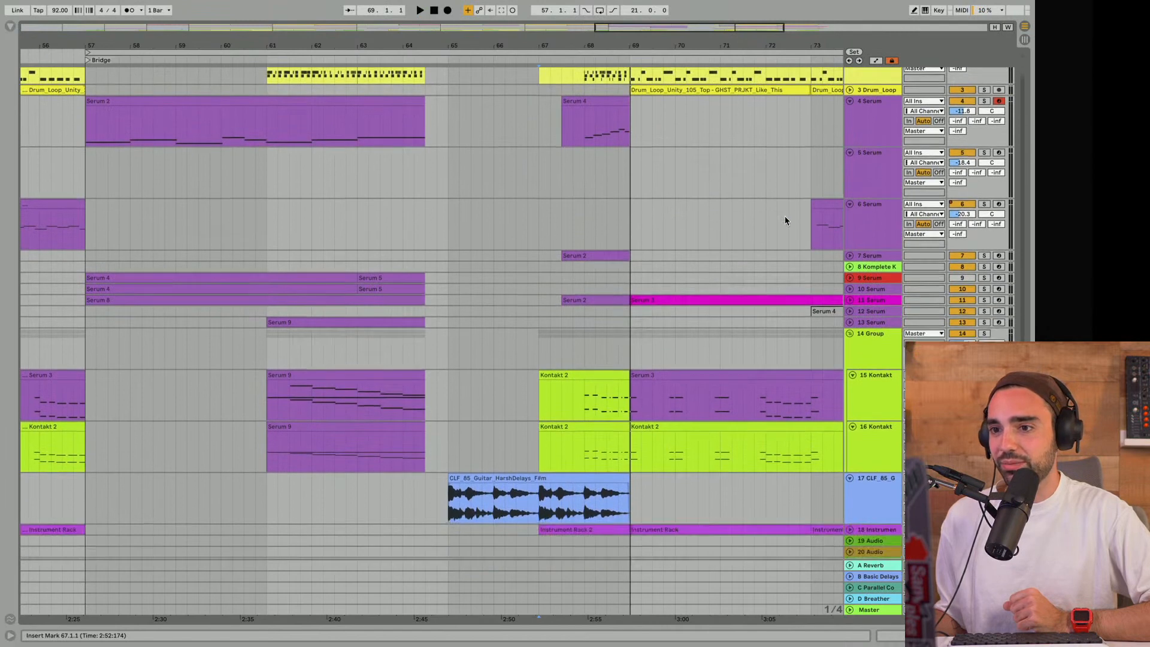
pyautogui.scroll(-2, 784, 221)
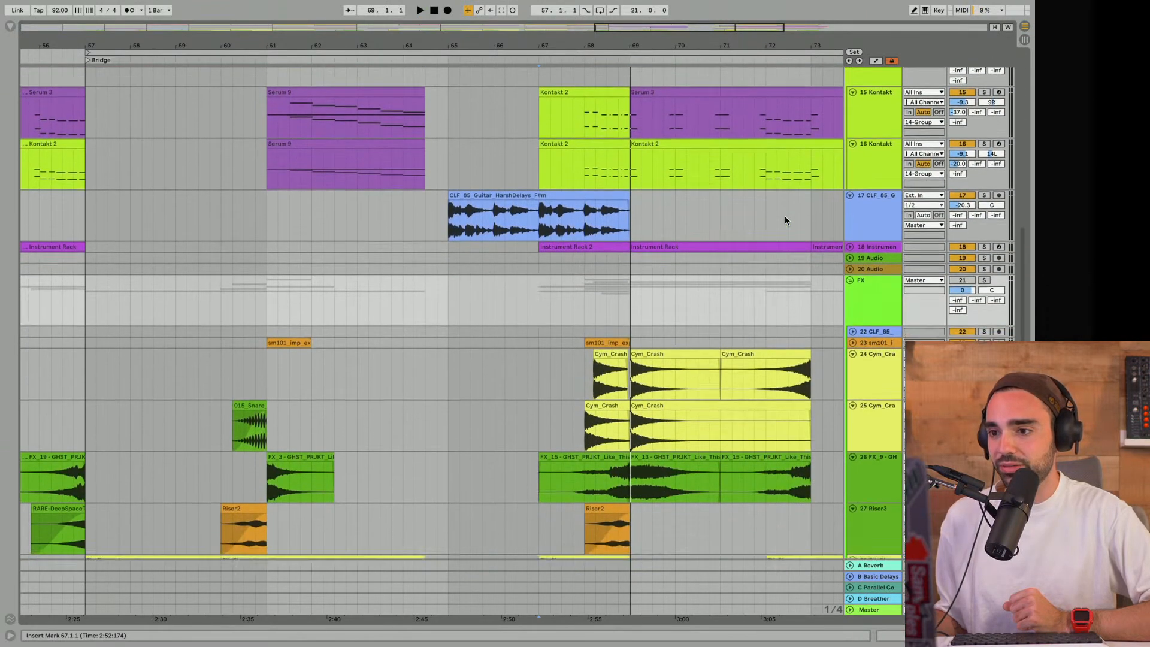
pyautogui.click(860, 238)
pyautogui.click(851, 237)
pyautogui.click(850, 237)
pyautogui.scroll(-2, 853, 241)
pyautogui.scroll(-1, 851, 241)
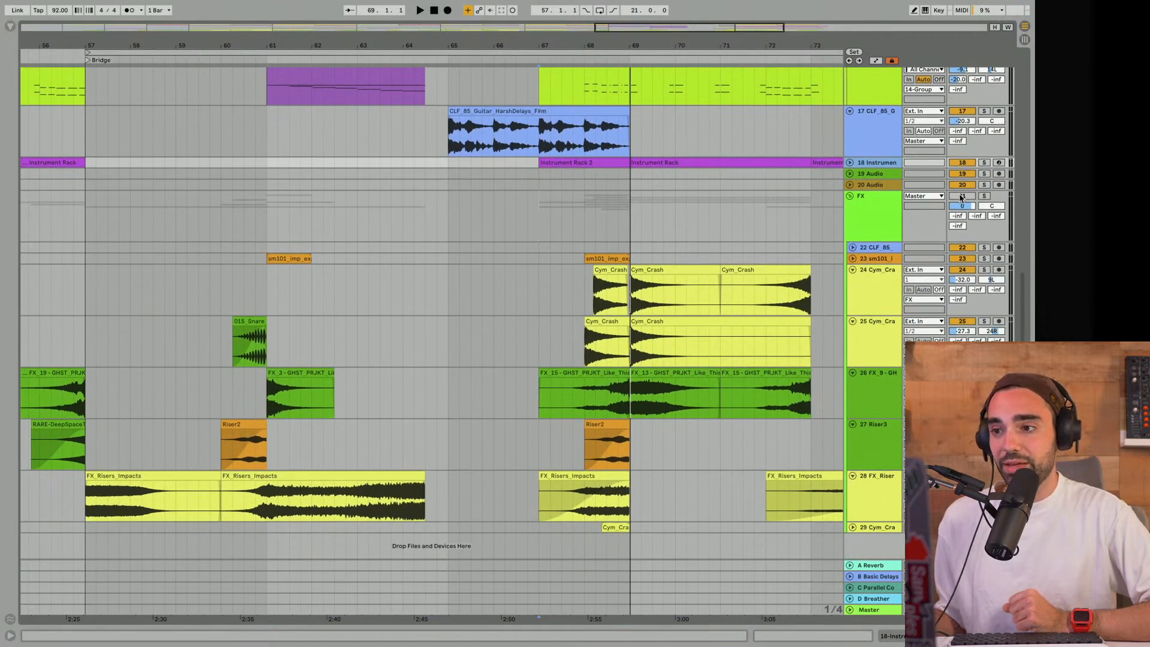
pyautogui.click(535, 208)
pyautogui.press('space')
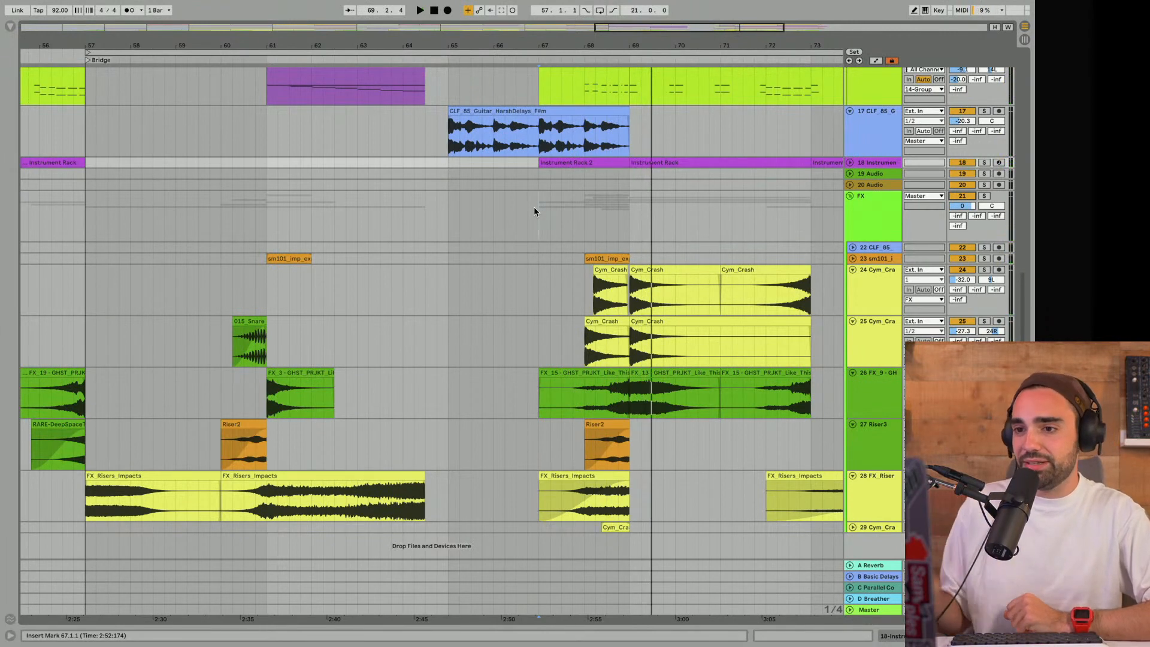
# - Unfold instrument track 18 and review the instruments and drums around the Bridge
pyautogui.moveTo(622, 46); pyautogui.dragTo(513, 46)
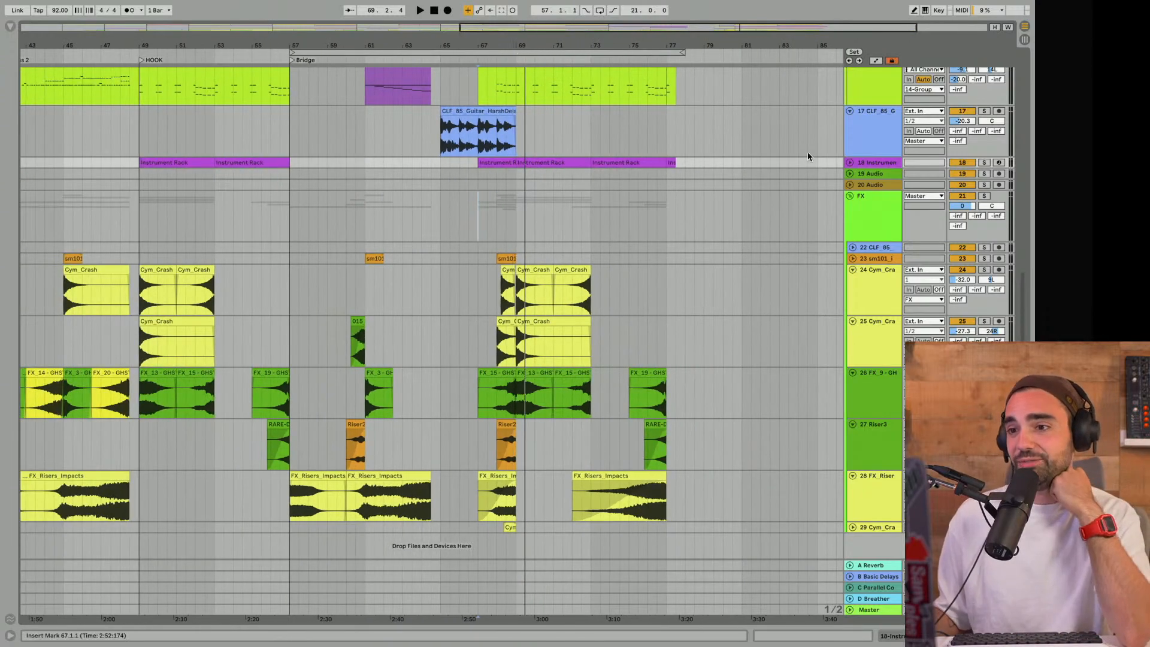
pyautogui.click(850, 163)
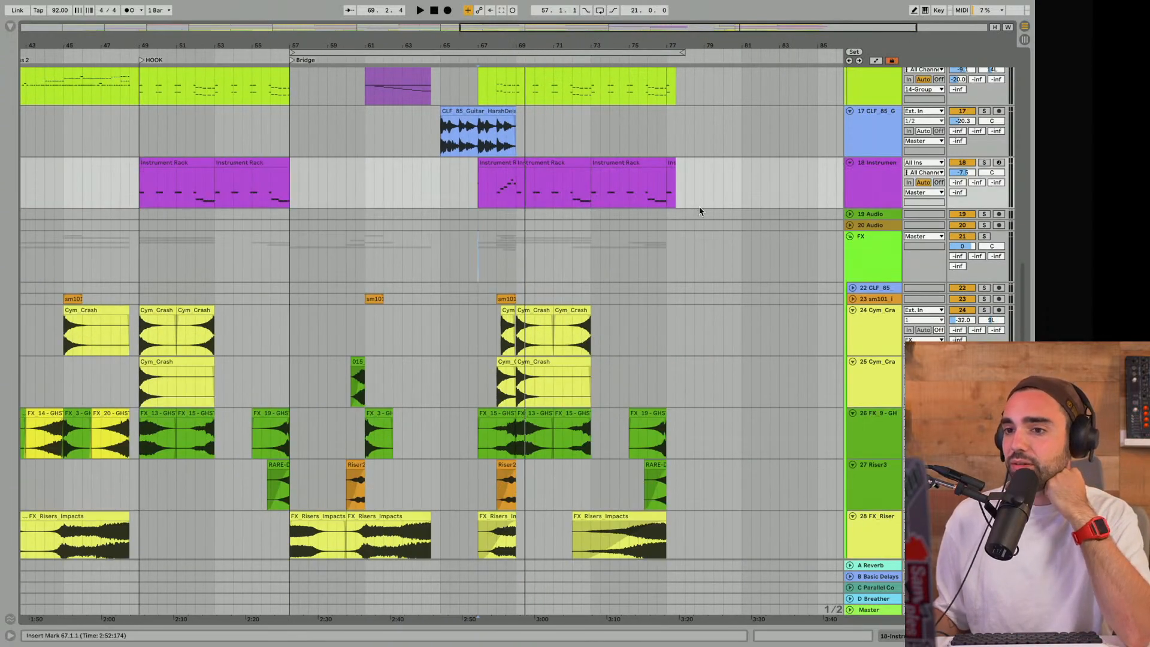
pyautogui.scroll(5, 698, 206)
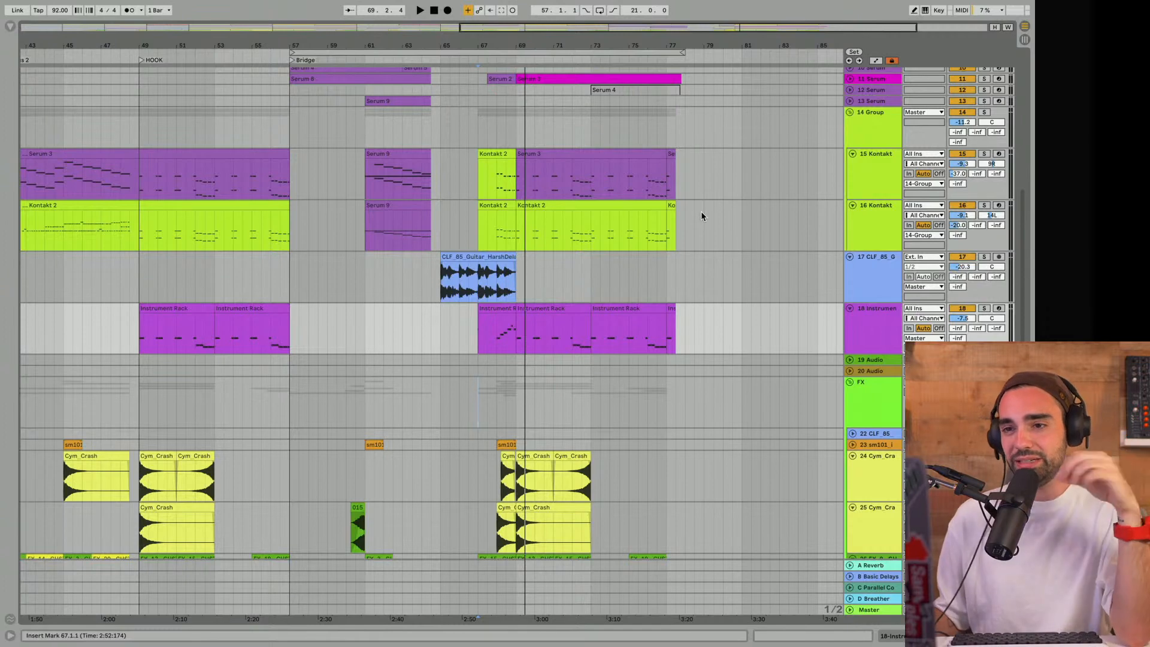
pyautogui.scroll(5, 639, 193)
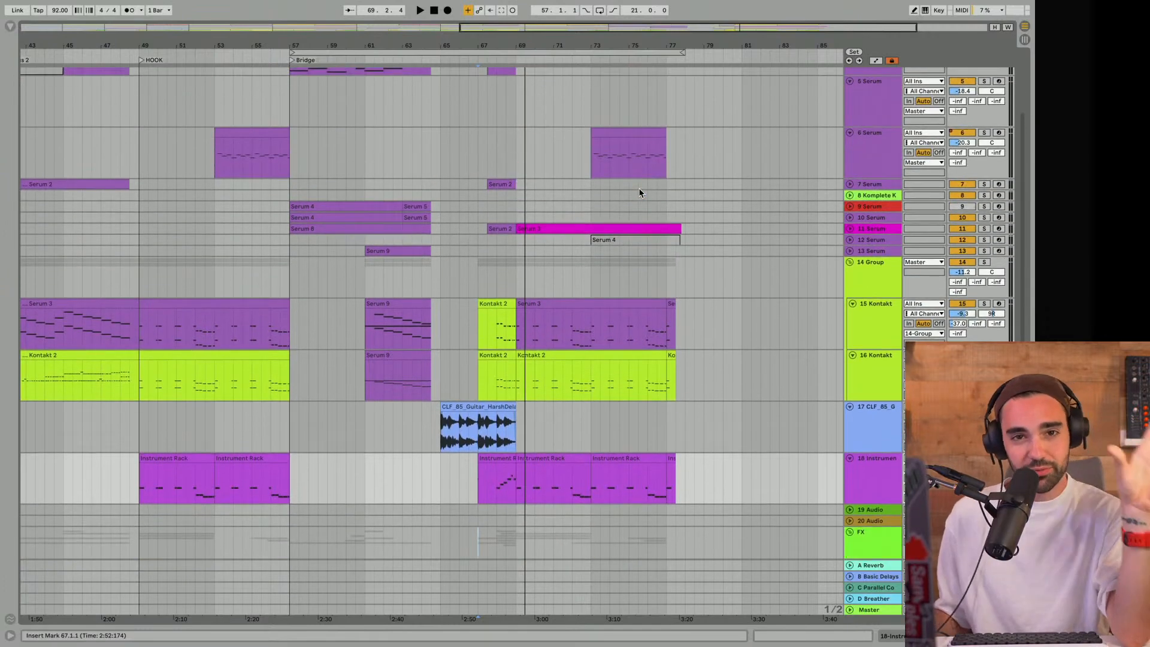
pyautogui.scroll(4, 634, 190)
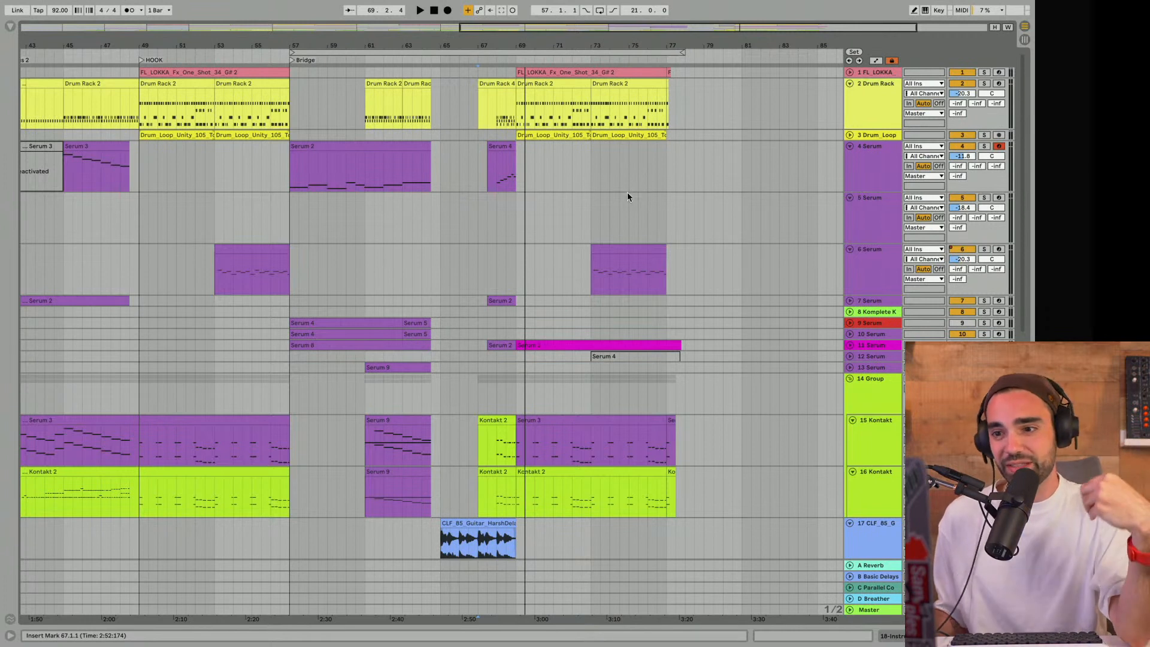
# - Shorten the loop range so it starts at bar 69, select its contents, and unfold track 11 Serum
pyautogui.moveTo(292, 52); pyautogui.dragTo(518, 52)
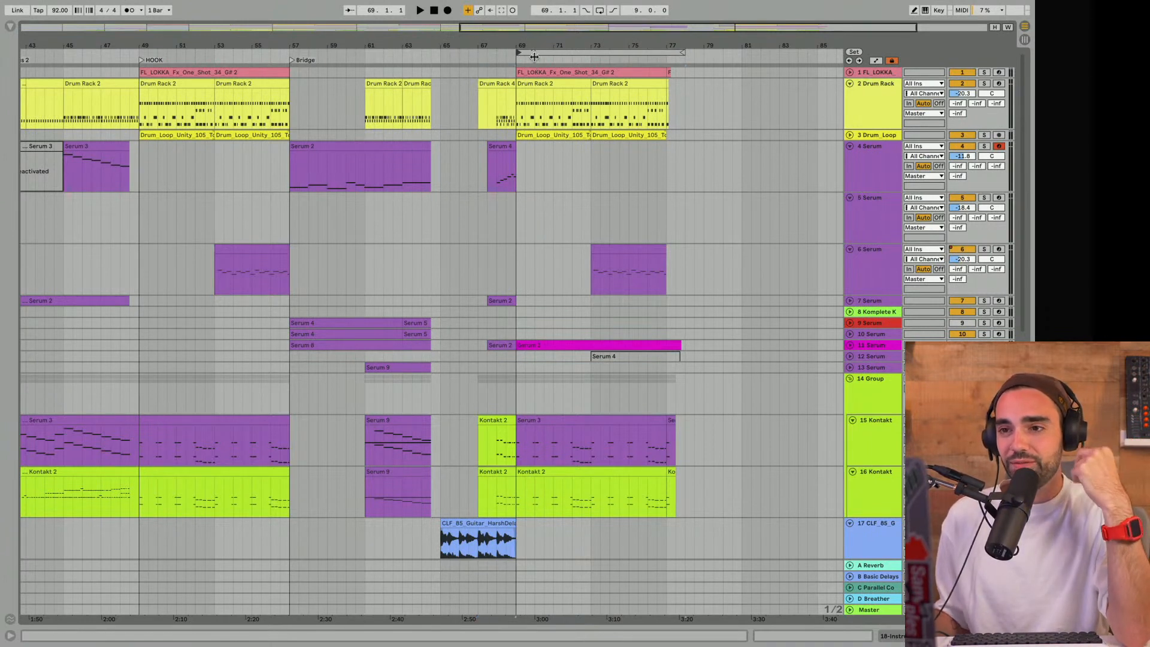
pyautogui.click(531, 56)
pyautogui.click(850, 309)
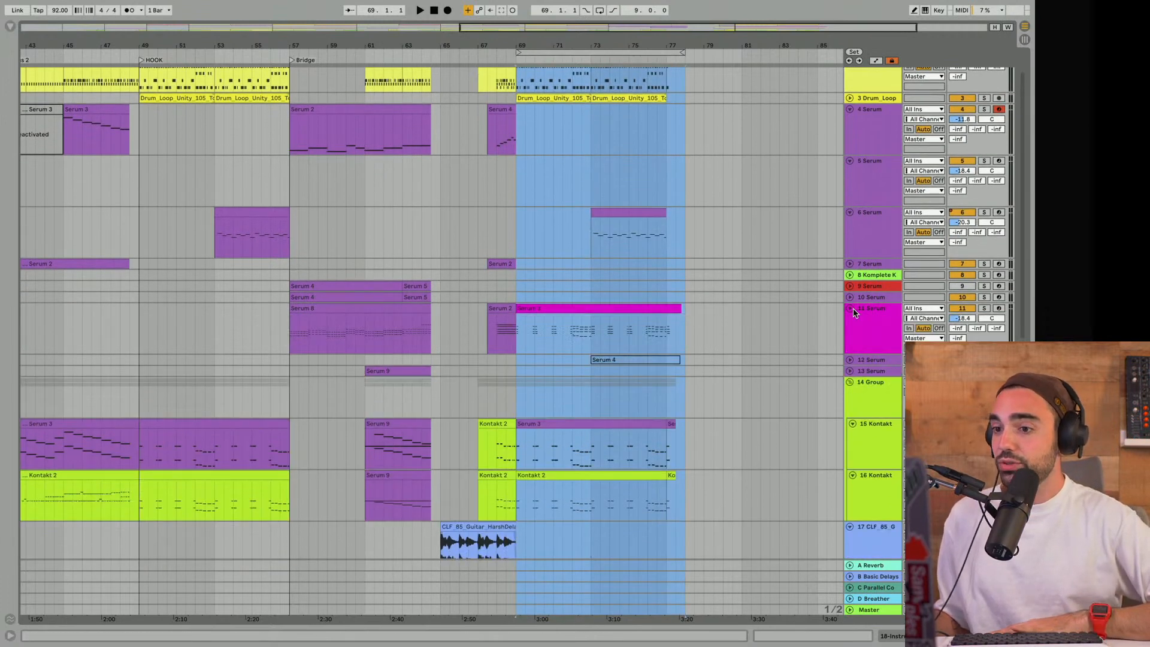
# - Solo 14 Group and play the section from bar 69
pyautogui.scroll(-3, 762, 311)
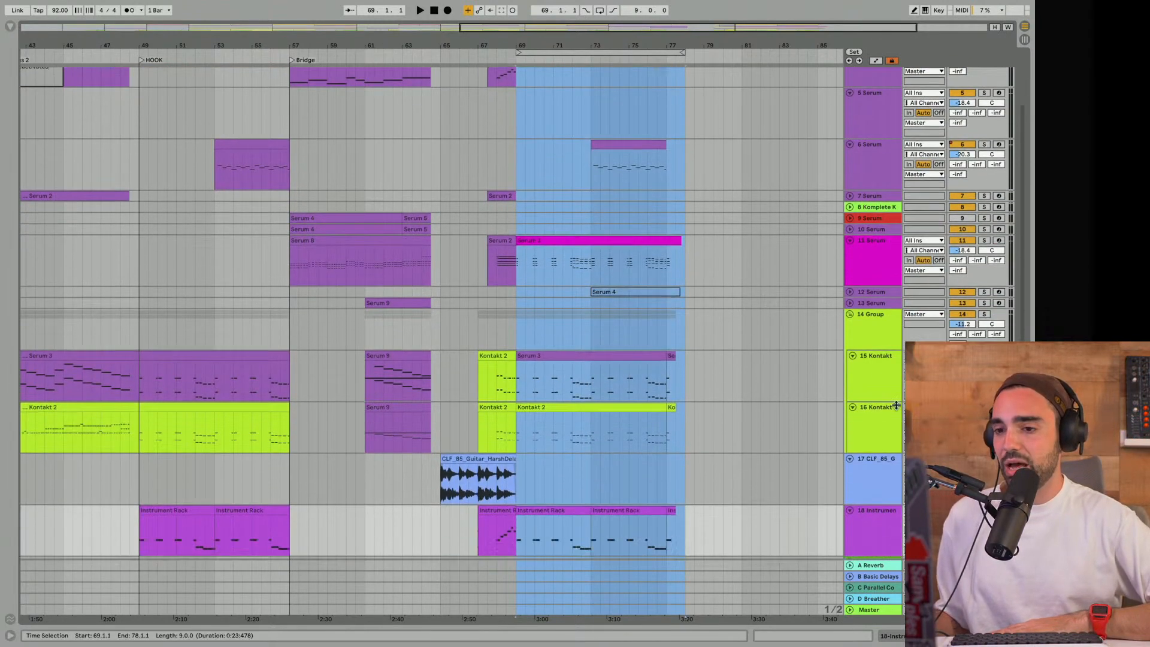
pyautogui.click(984, 314)
pyautogui.press('space')
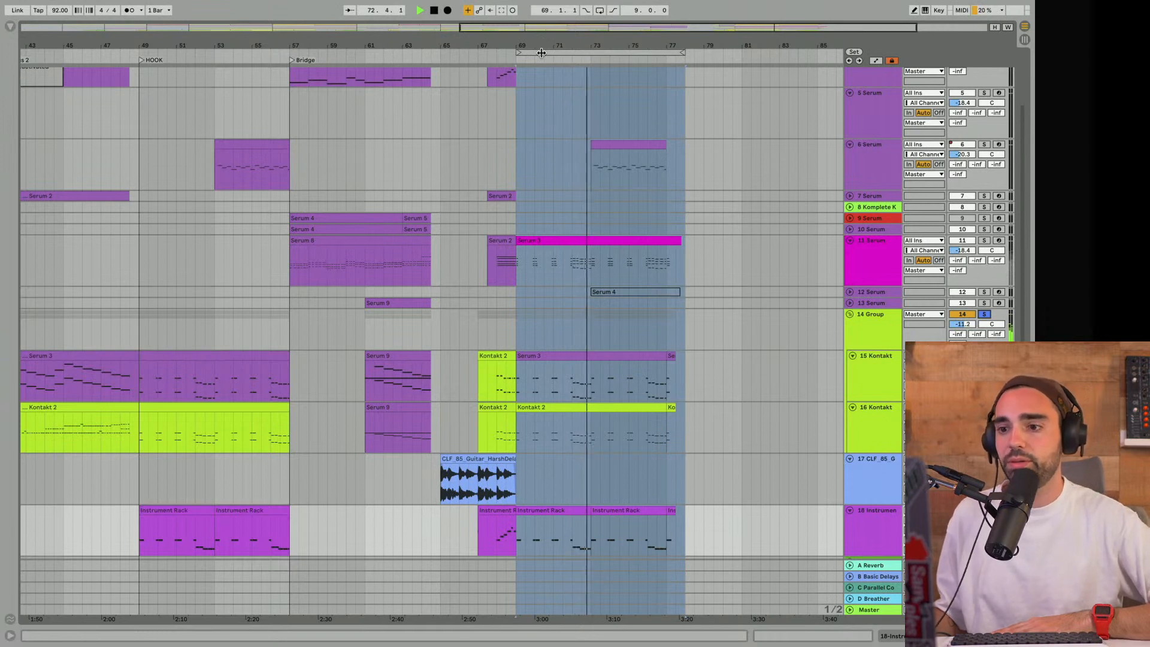
# - Compare the soloed 14 Group in the earlier hooks by looping and playing from bar 49 and from bar 25
pyautogui.moveTo(541, 53); pyautogui.dragTo(168, 60)
pyautogui.scroll(1, 169, 94)
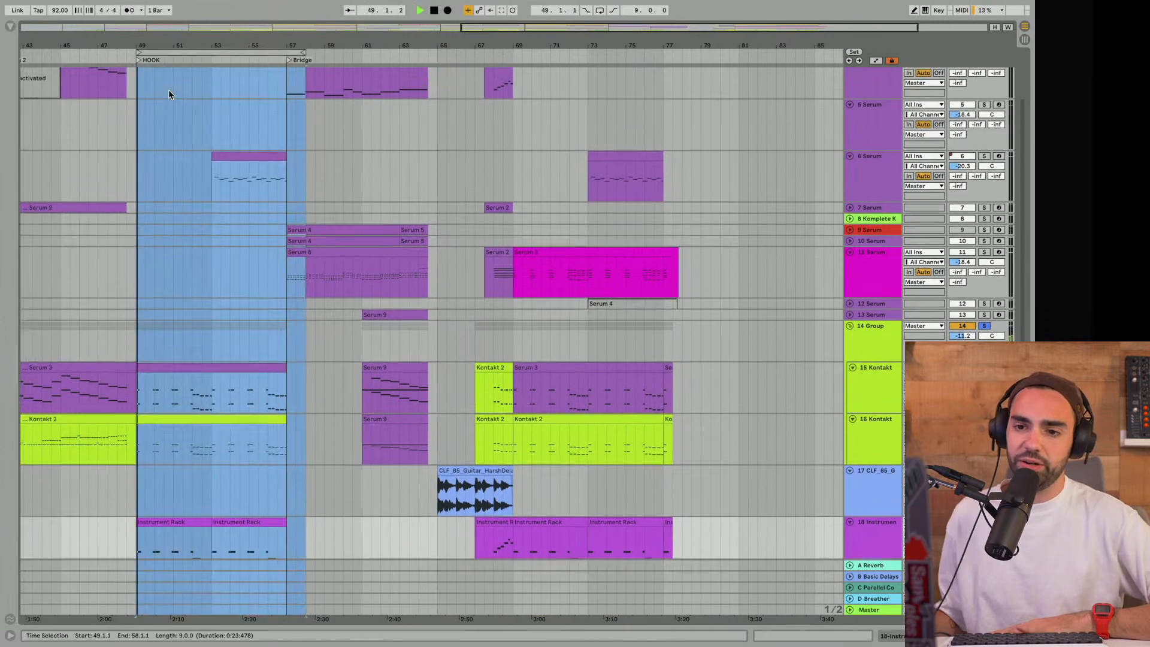
pyautogui.press('space')
pyautogui.hscroll(-10, 180, 114)
pyautogui.hscroll(-10, 188, 127)
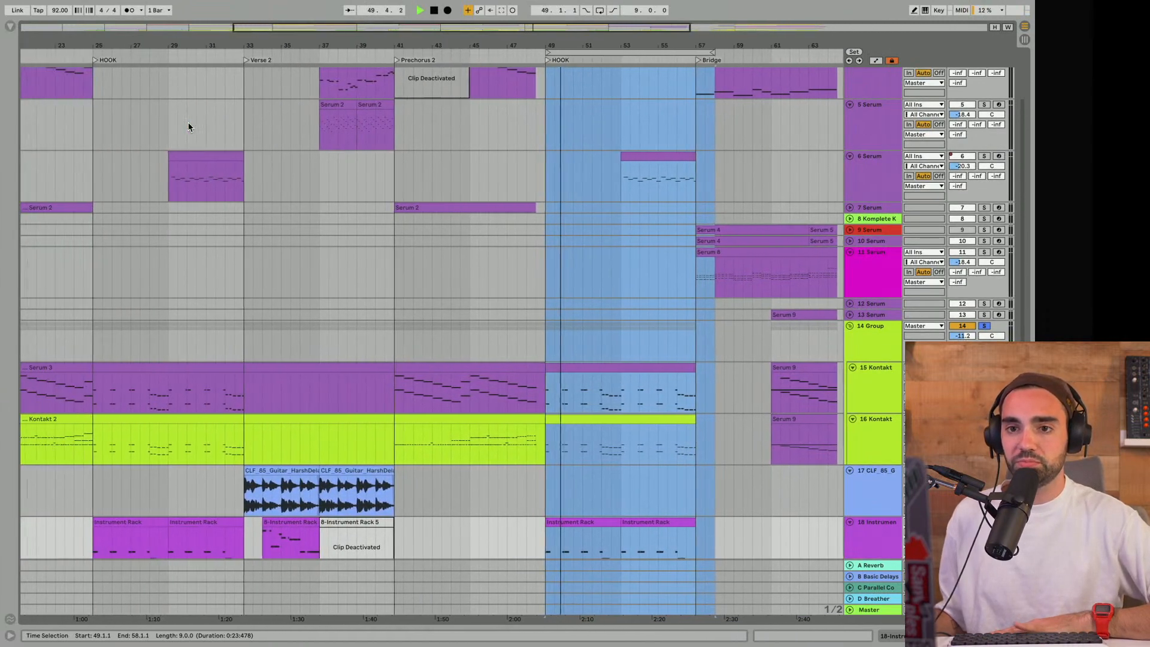
pyautogui.moveTo(591, 51); pyautogui.dragTo(144, 46)
pyautogui.press('space')
pyautogui.hscroll(-10, 141, 105)
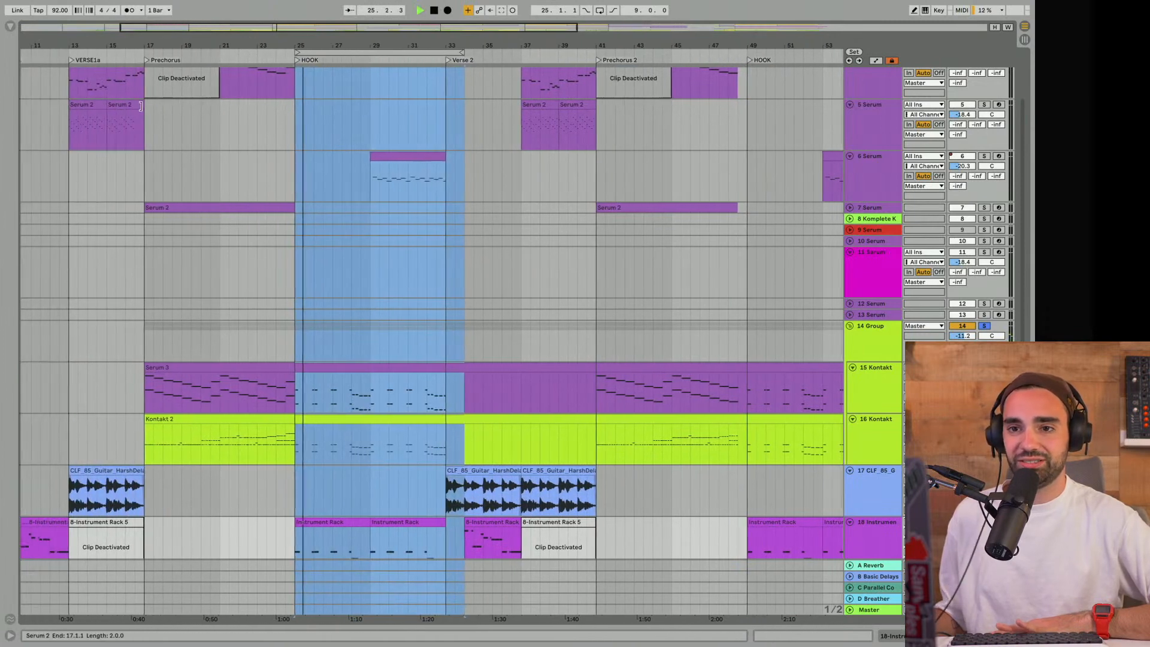
# - Return the loop to bar 69, solo track 11 Serum alongside 14 Group, and play the section
pyautogui.moveTo(501, 44); pyautogui.dragTo(688, 86)
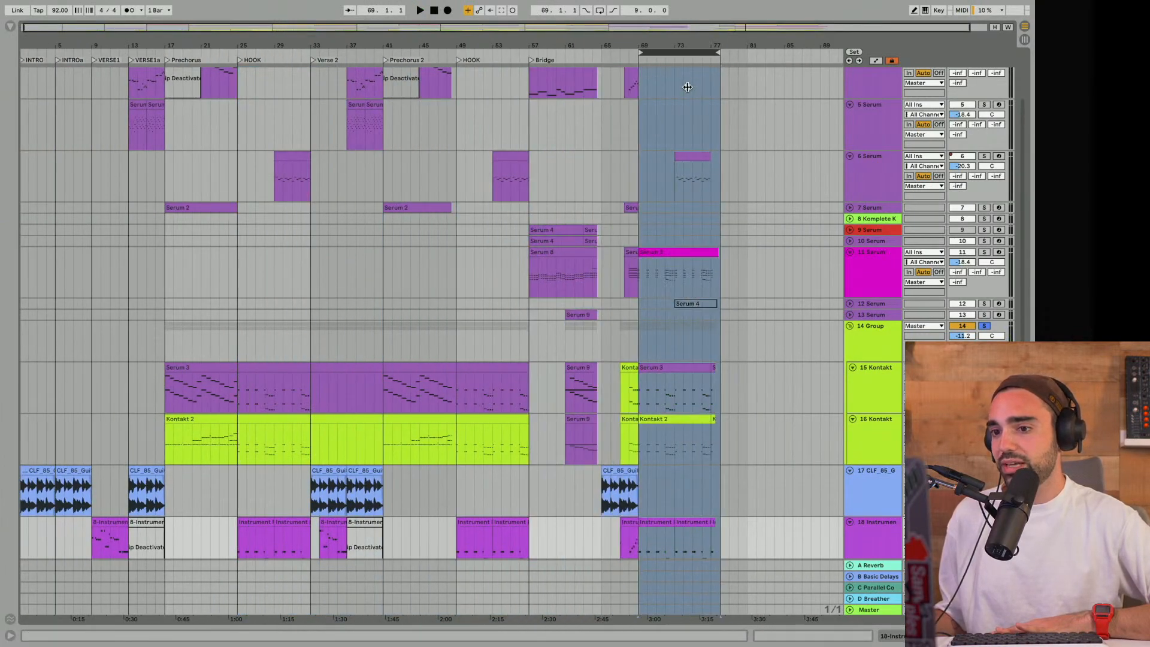
pyautogui.moveTo(679, 44); pyautogui.dragTo(512, 44)
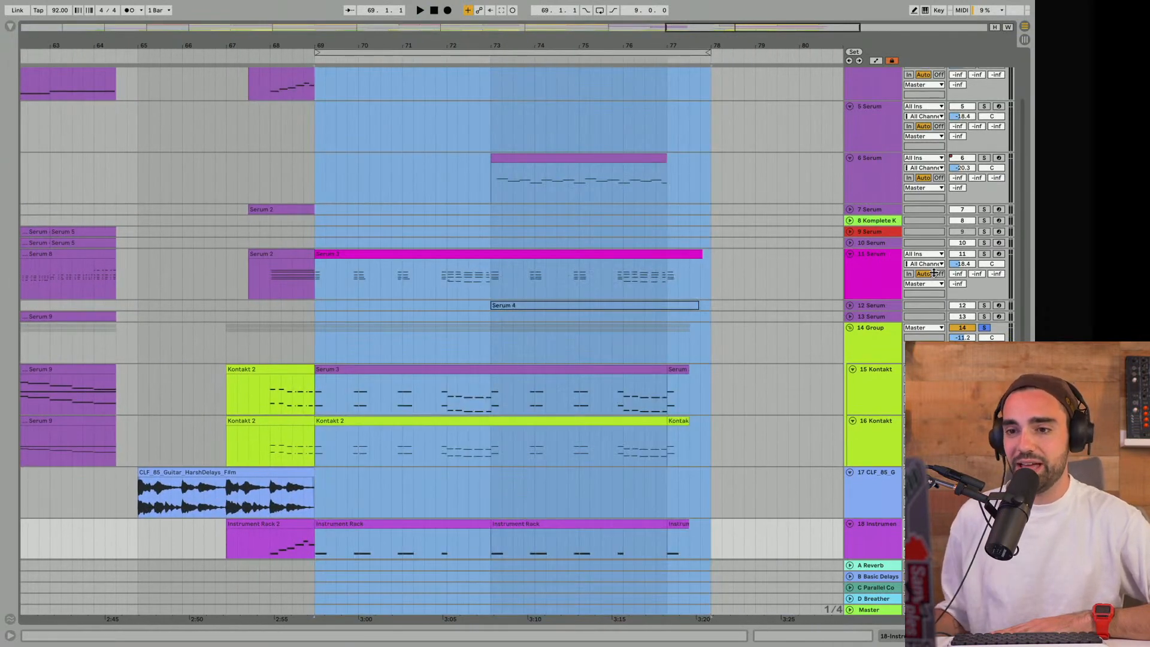
pyautogui.click(984, 254)
pyautogui.click(873, 272)
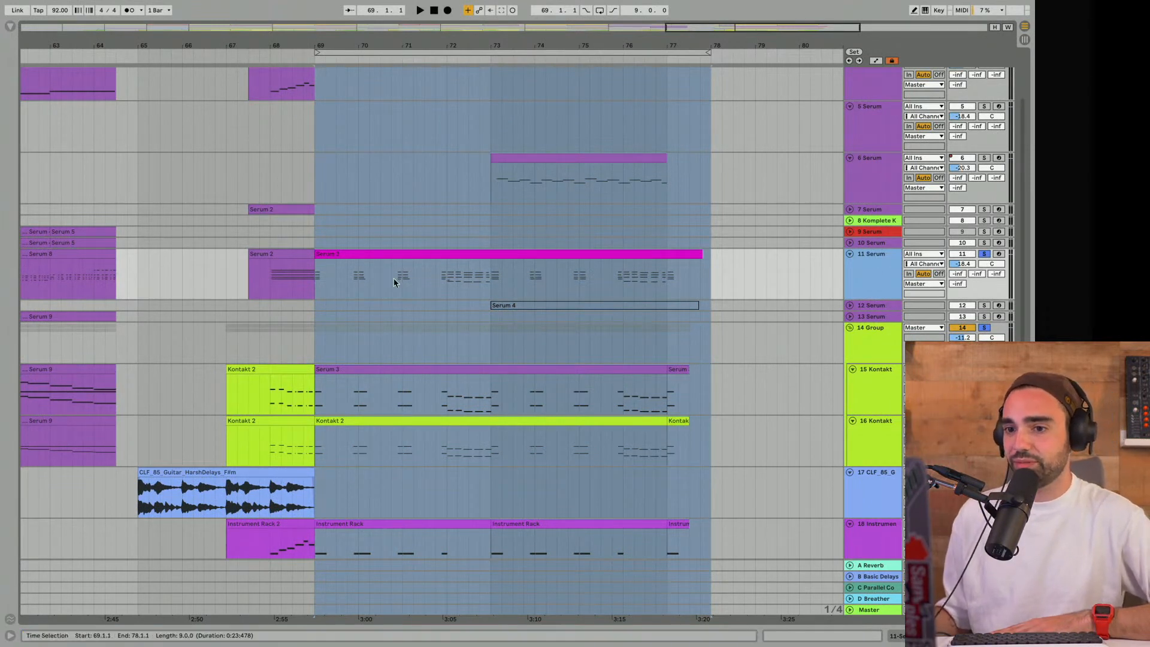
pyautogui.click(311, 297)
pyautogui.press('space')
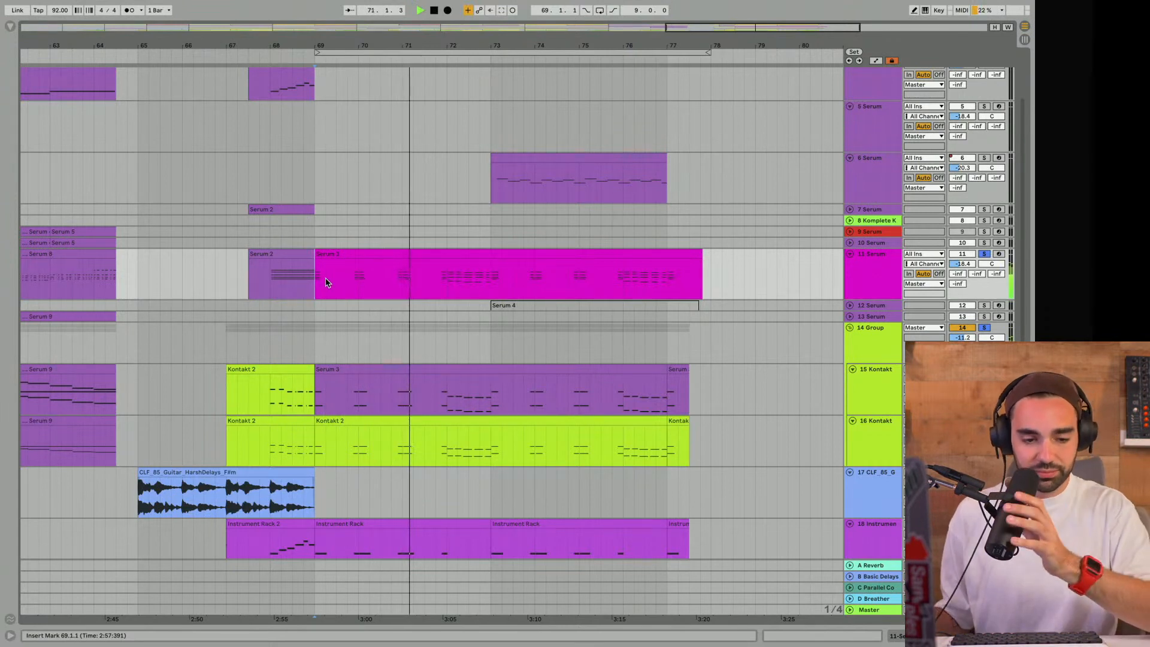
# - Stop playback and remove the solos from track 11 Serum and 14 Group
pyautogui.click(984, 255)
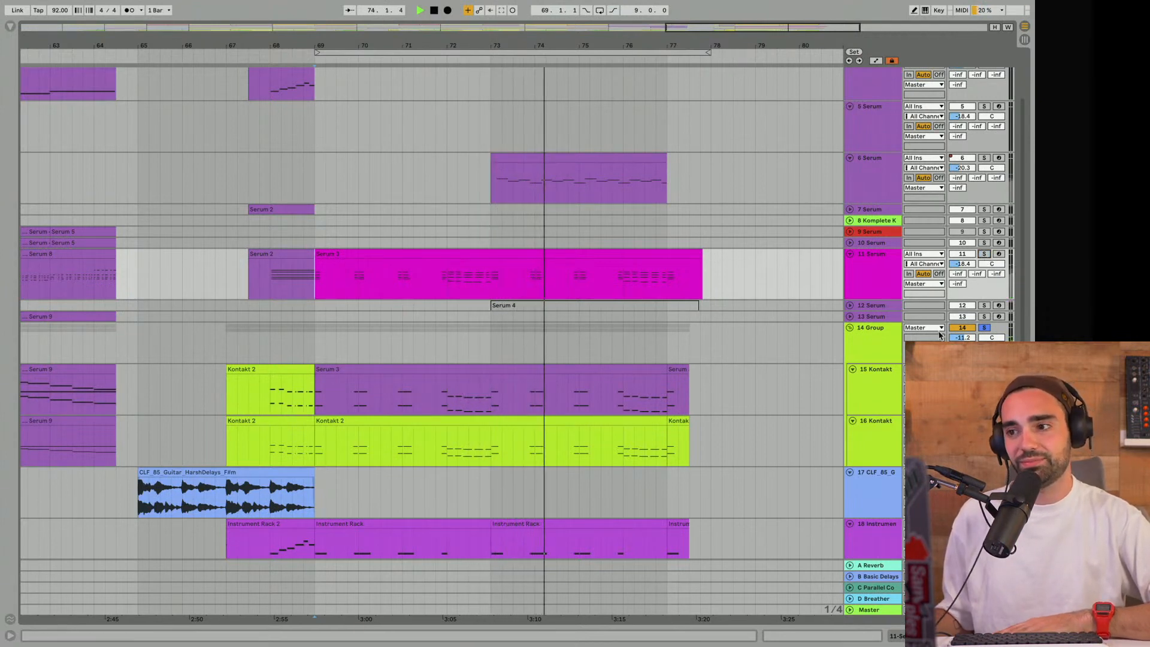
pyautogui.press('space')
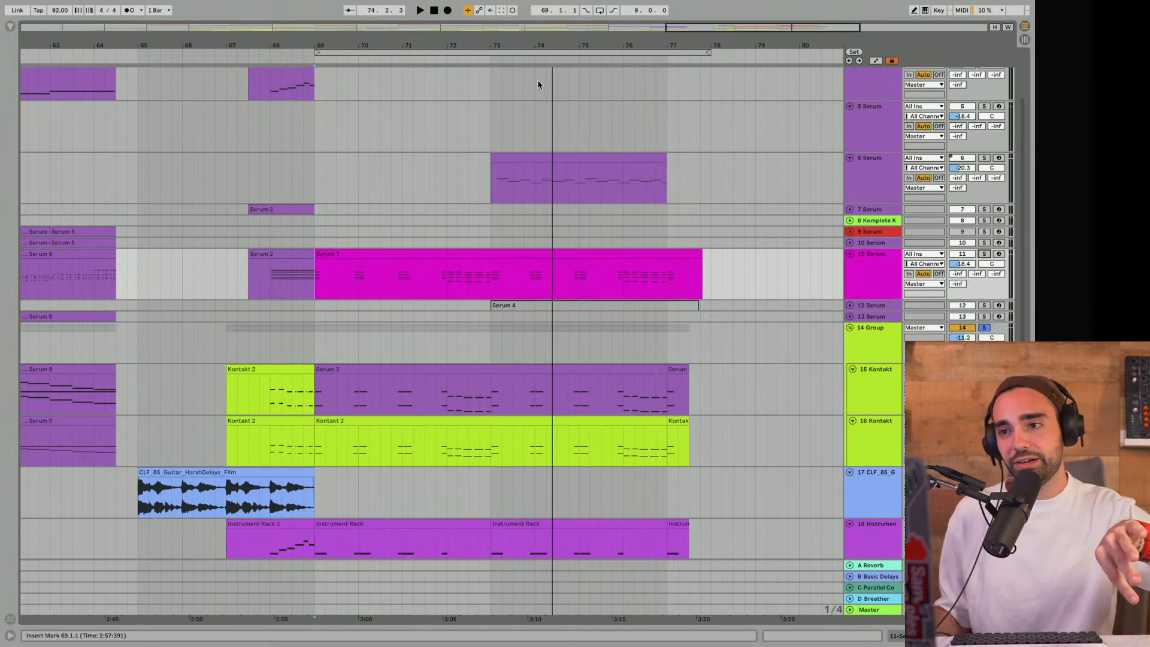
pyautogui.moveTo(546, 46); pyautogui.dragTo(545, 24)
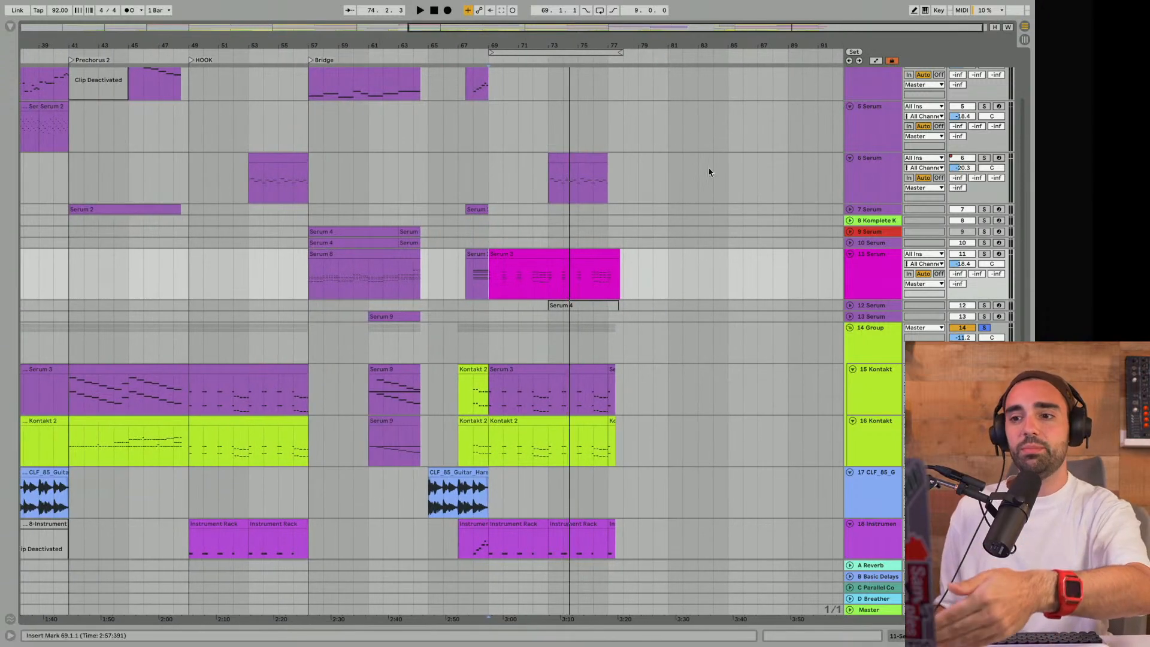
pyautogui.click(984, 327)
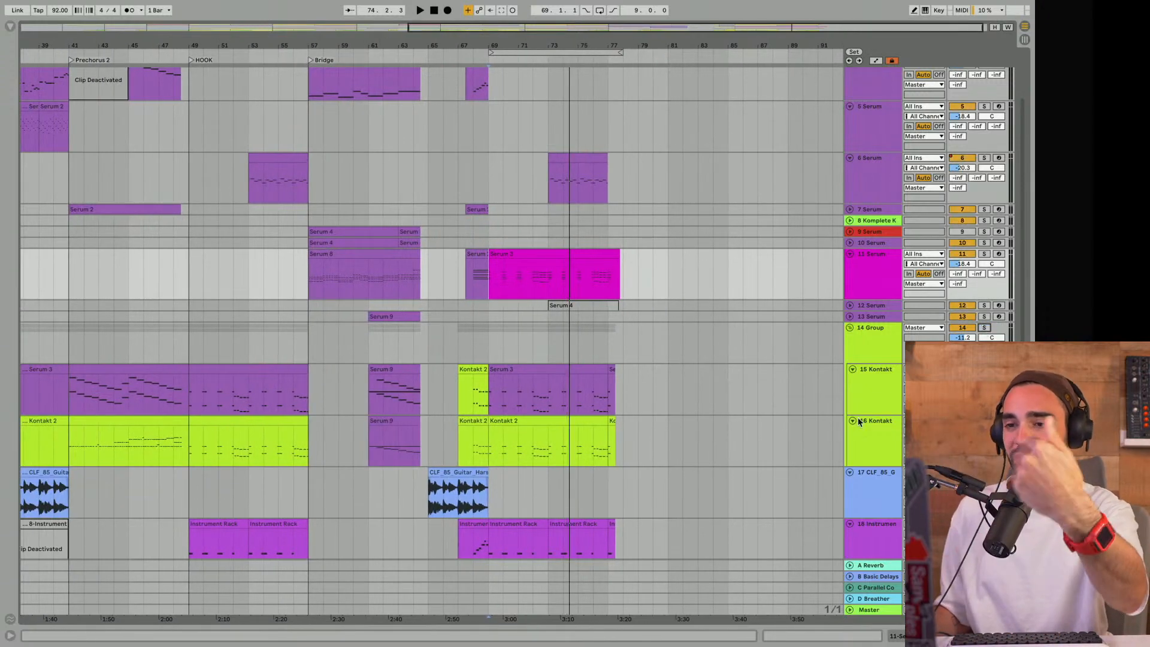
# - Play the full mix from bar 69 with all instruments and drums
pyautogui.click(487, 235)
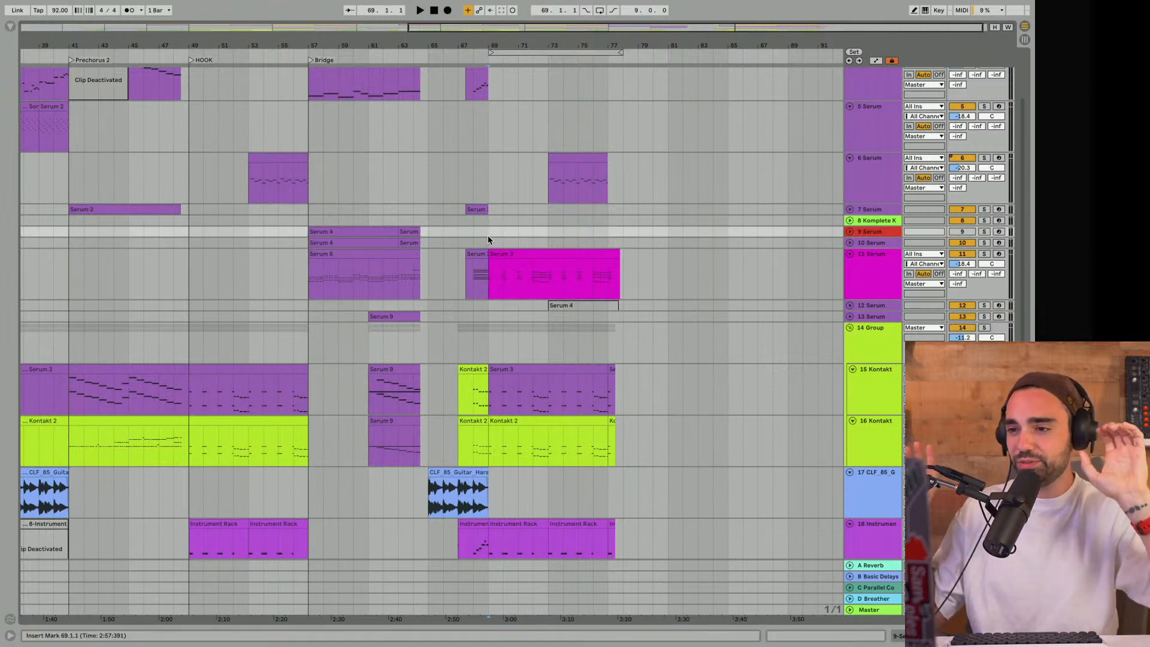
pyautogui.scroll(3, 488, 240)
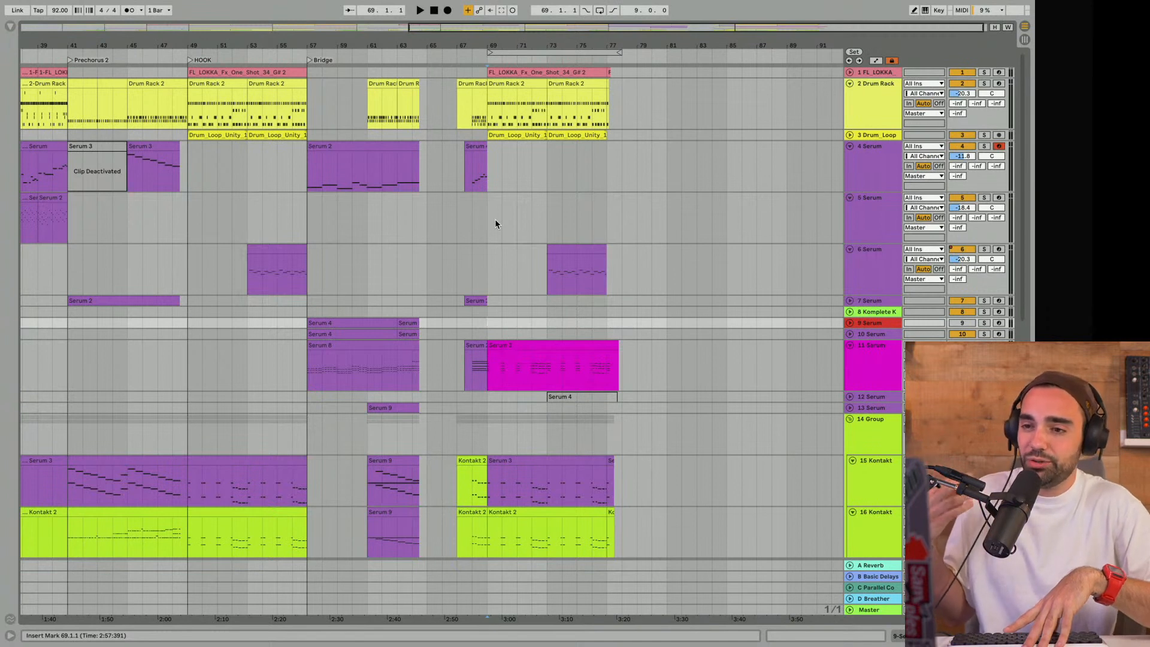
pyautogui.press('space')
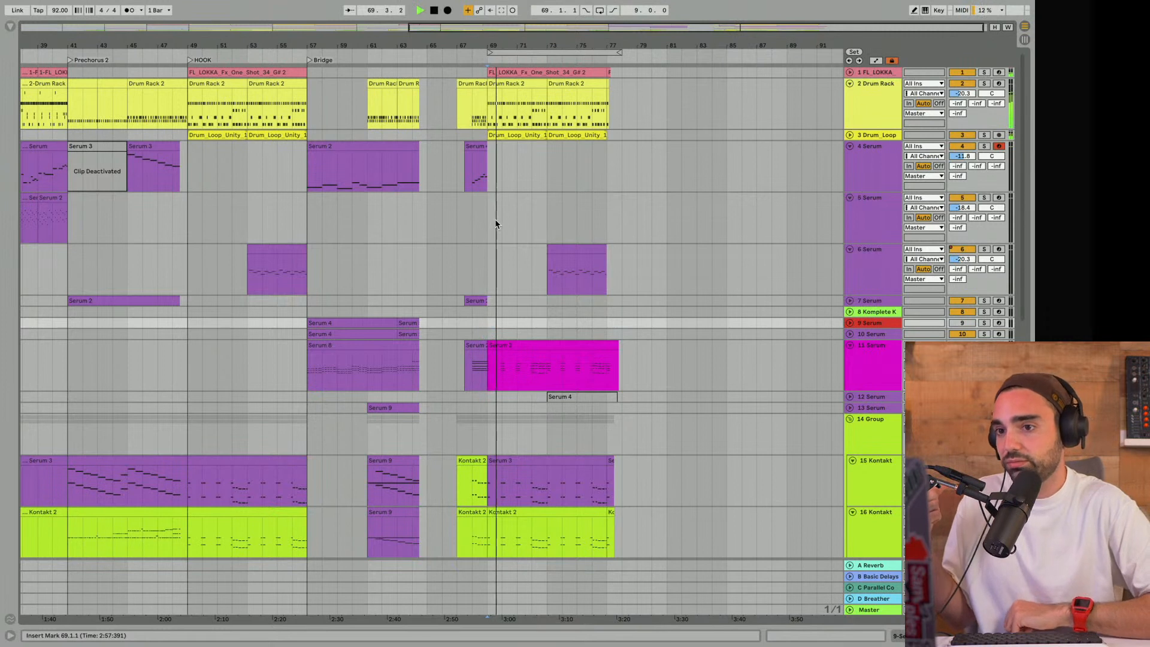
# - Add a locator at bar 69 and name it HOOK
pyautogui.rightClick(488, 60)
pyautogui.click(511, 86)
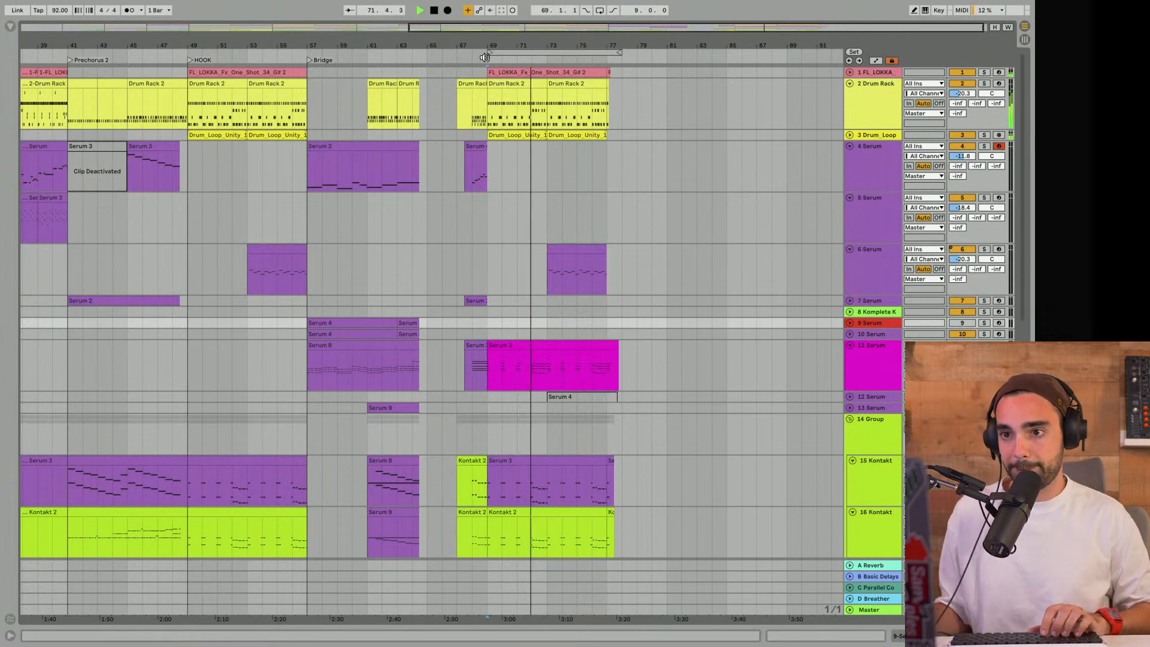
pyautogui.rightClick(487, 57)
pyautogui.click(510, 90)
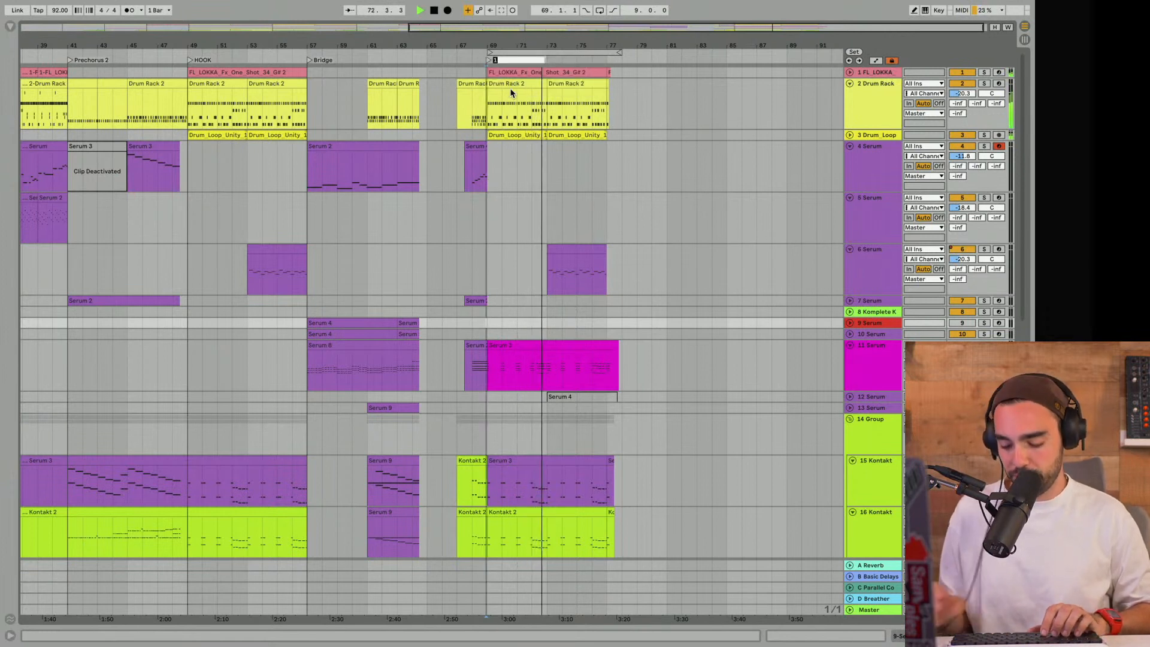
pyautogui.write('HOOK')
pyautogui.press('Return')
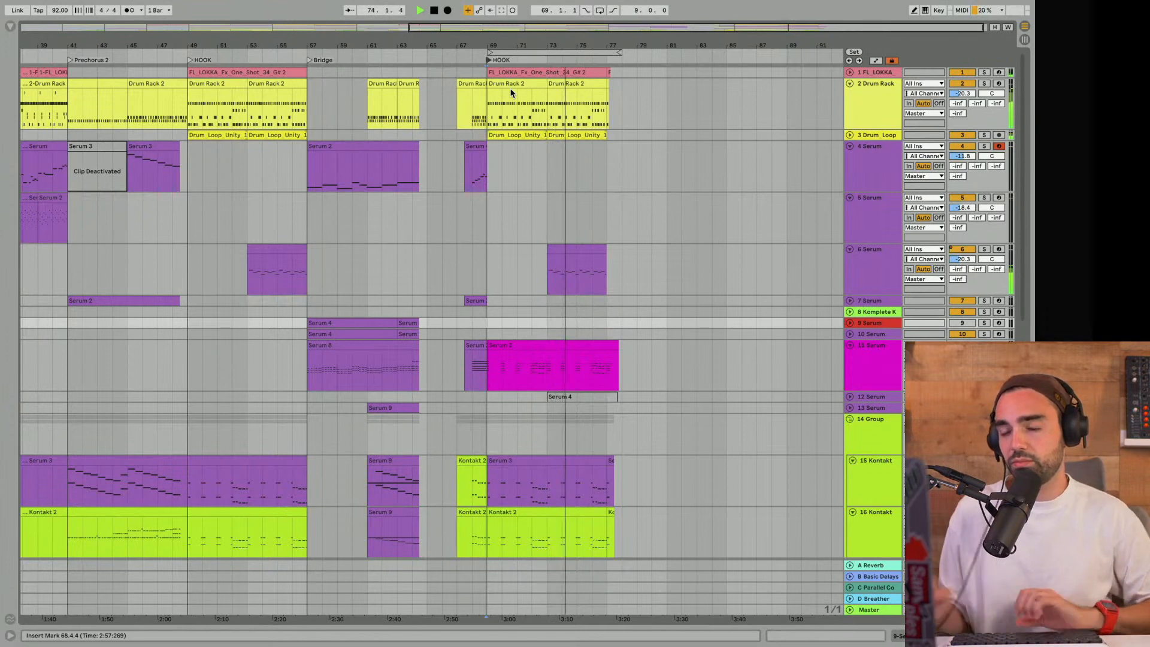
pyautogui.scroll(-10, 615, 183)
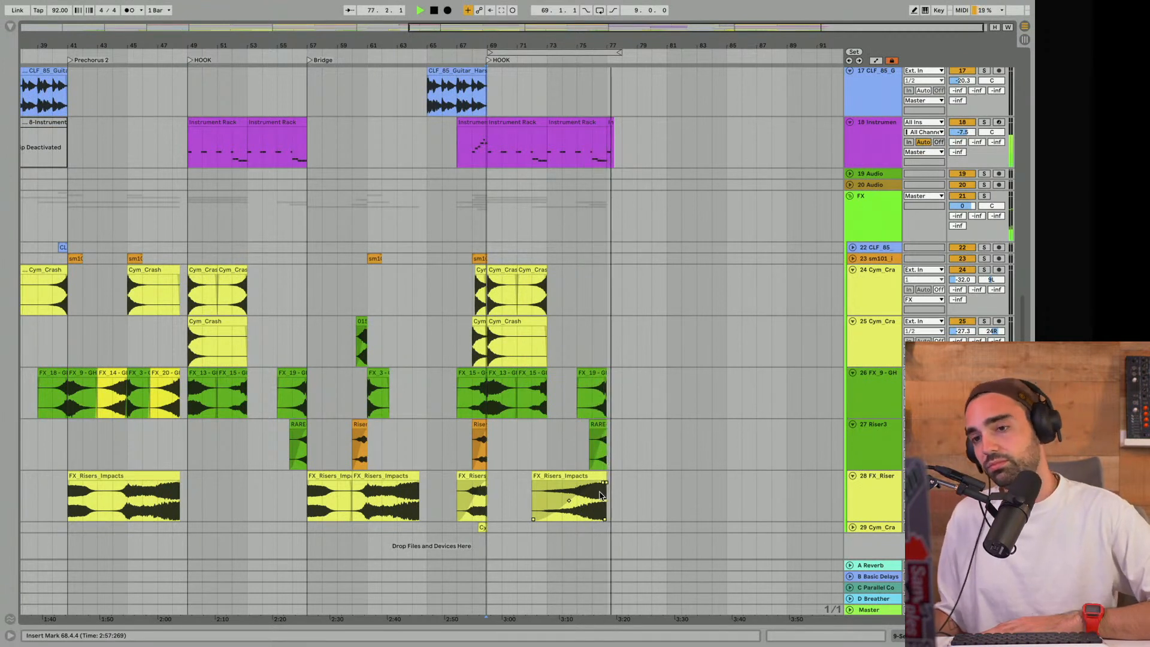
# - Stop playback at the final hook and shorten the loop to eight bars, ending at bar 77
pyautogui.scroll(10, 628, 469)
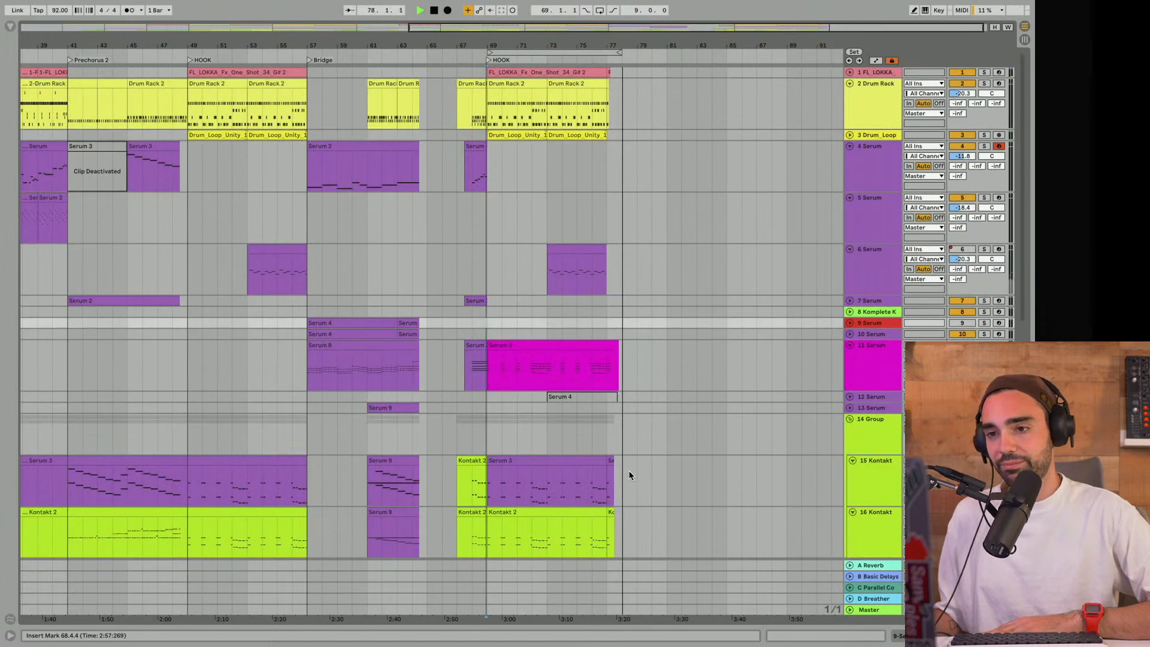
pyautogui.press('space')
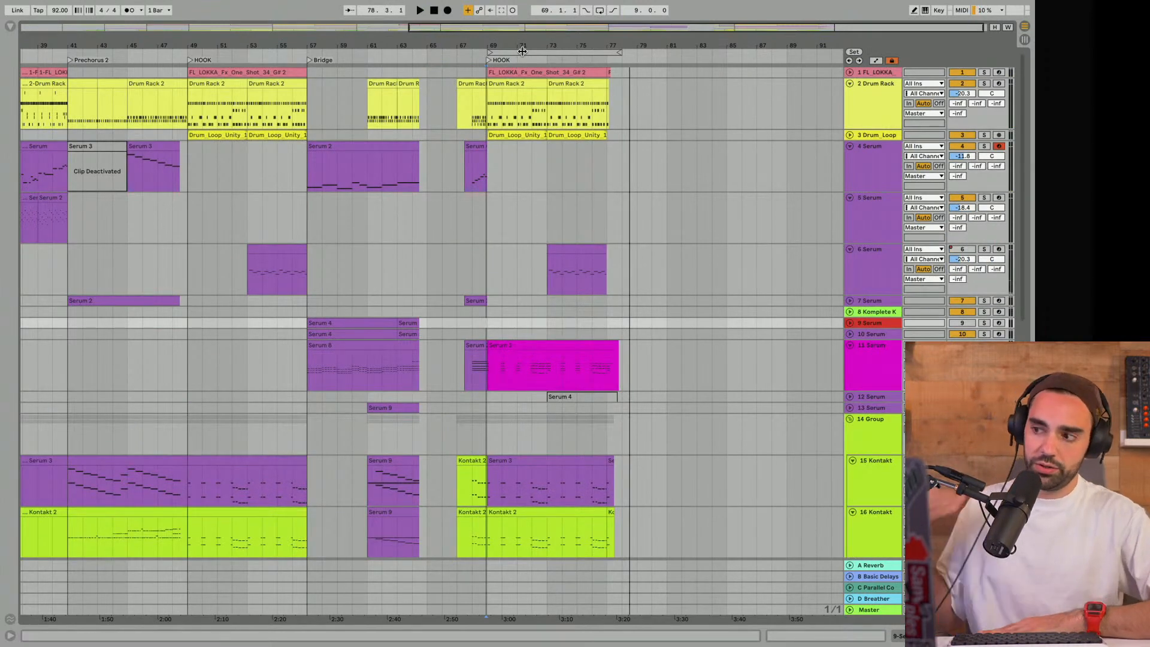
pyautogui.moveTo(489, 47); pyautogui.dragTo(382, 42)
pyautogui.press('space')
pyautogui.press('space')
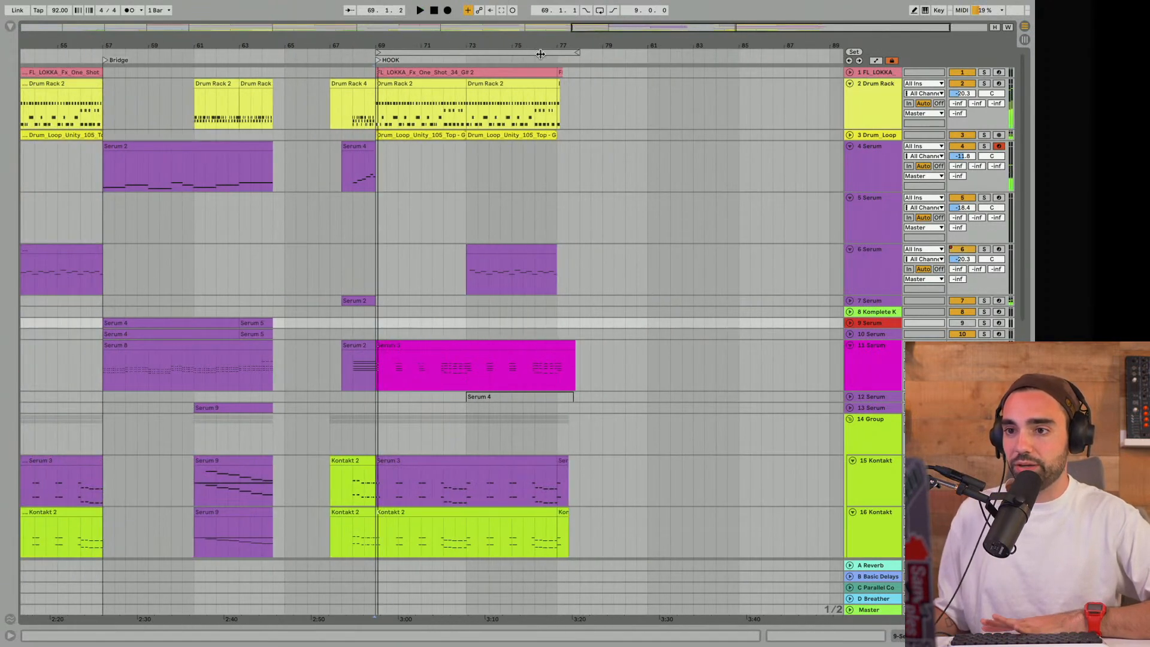
pyautogui.moveTo(576, 52); pyautogui.dragTo(515, 103)
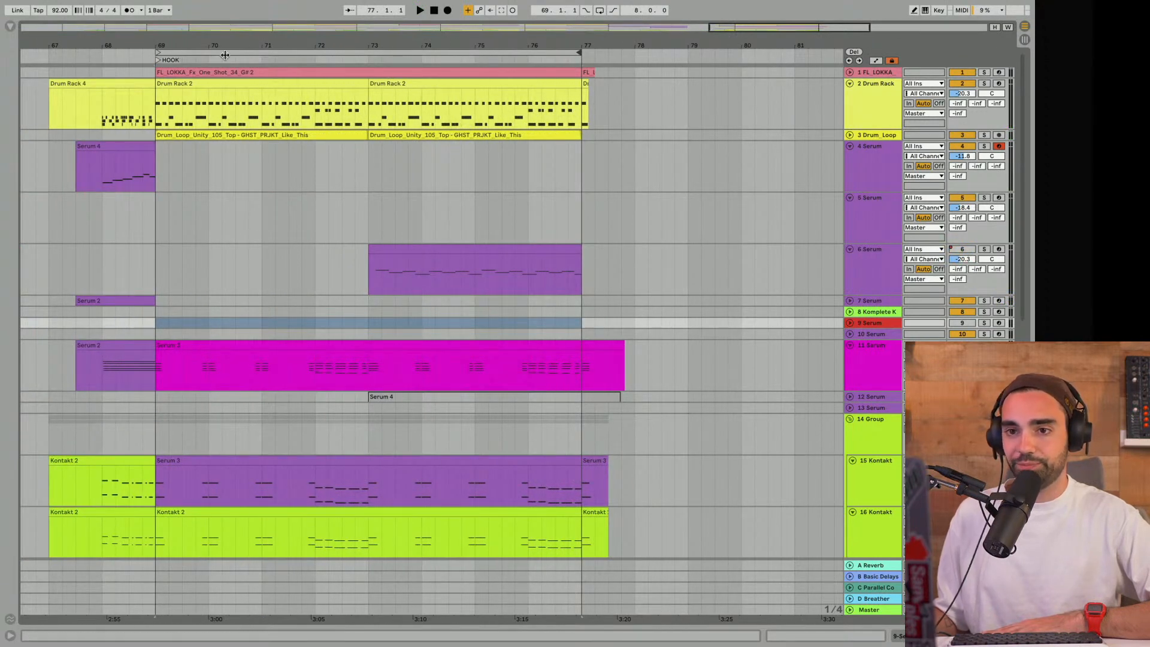
# - Deactivate the short FL_LOKKA and Drum Rack clips at bar 77 on tracks 1 and 2
pyautogui.moveTo(640, 45); pyautogui.dragTo(629, 100)
pyautogui.click(503, 70)
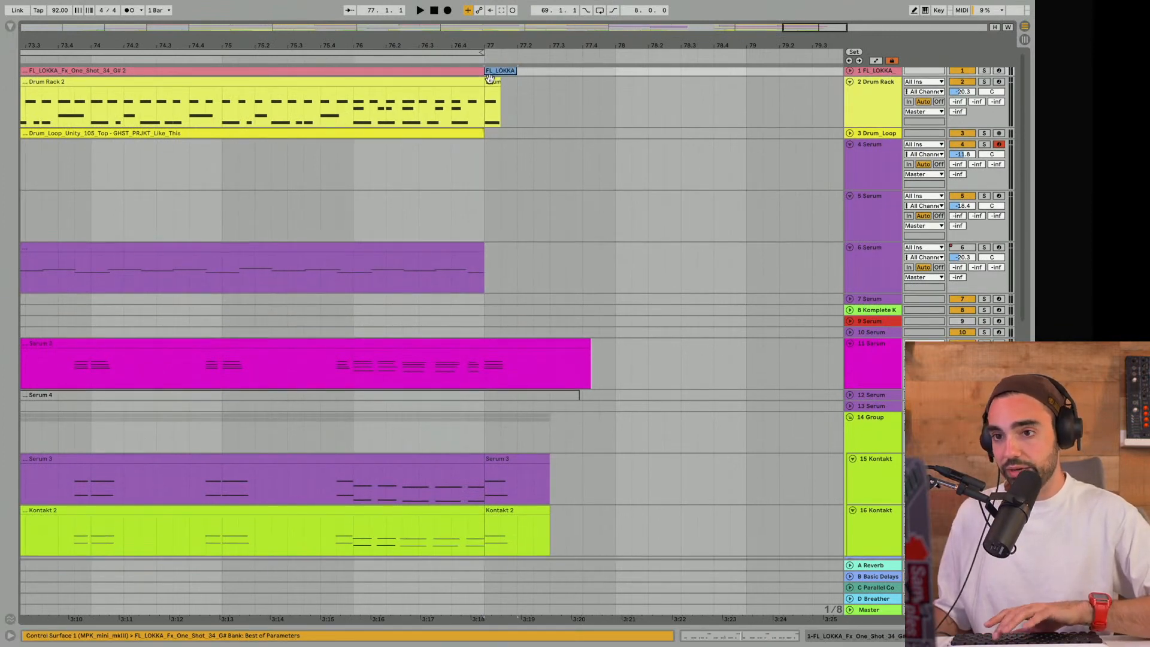
pyautogui.hotkey('shift', 'Down')
# - Split the tail off the track 11 Serum clip at 76.4.4 and deactivate it
pyautogui.click(486, 381)
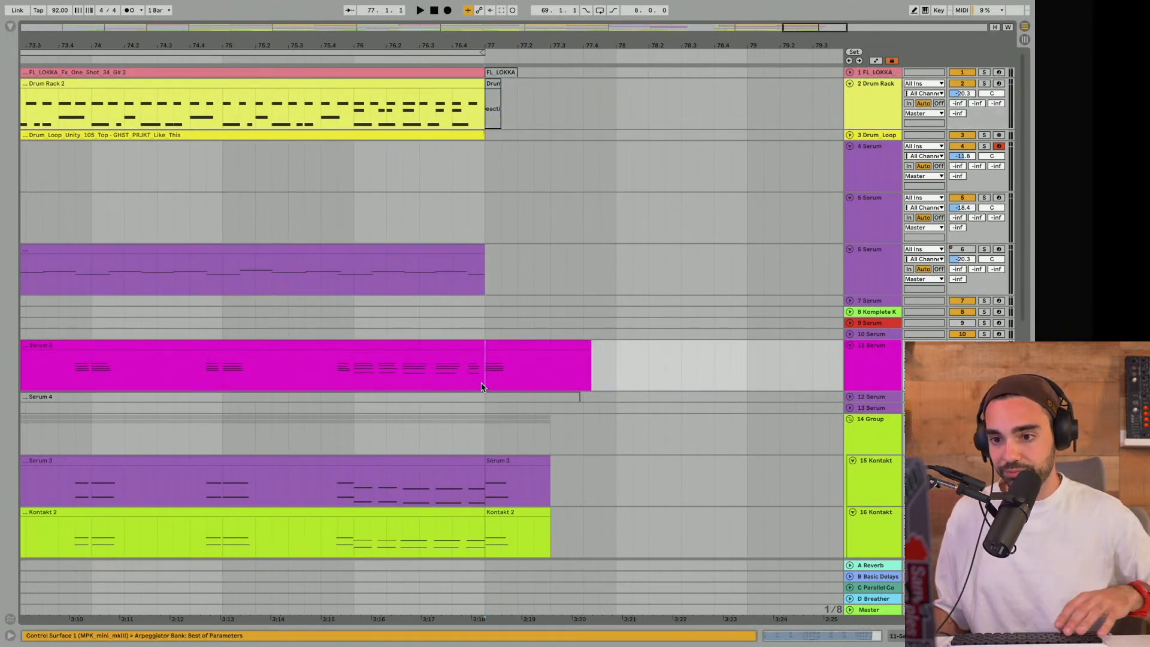
pyautogui.moveTo(477, 45); pyautogui.dragTo(489, 58)
pyautogui.click(488, 385)
pyautogui.click(515, 345)
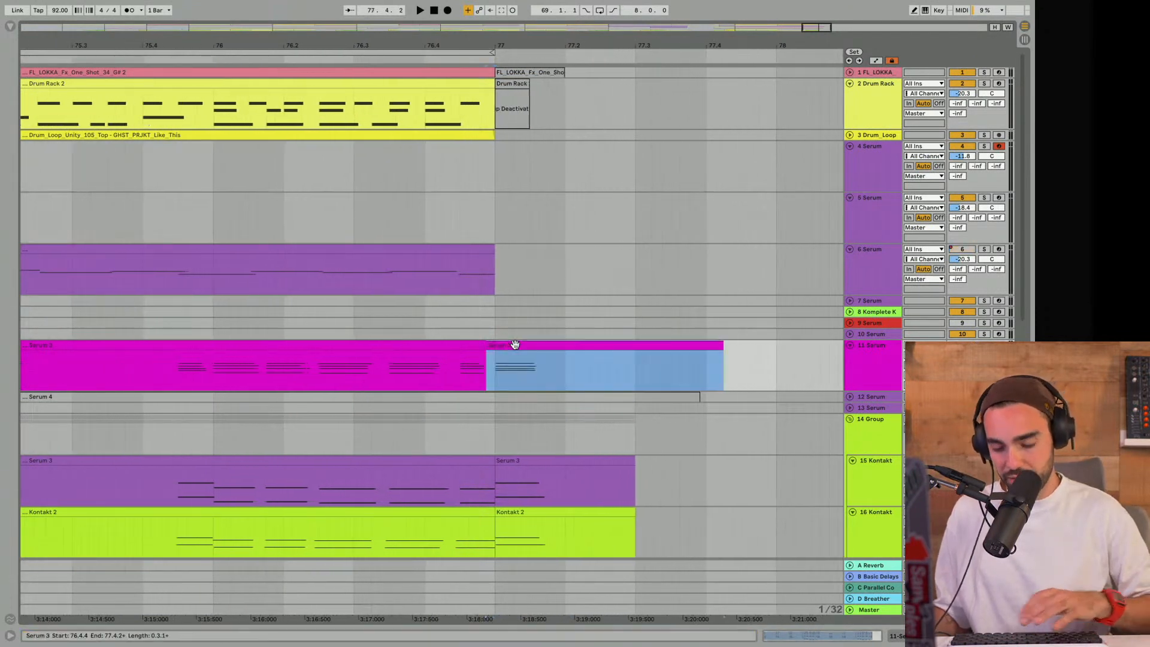
pyautogui.press('0')
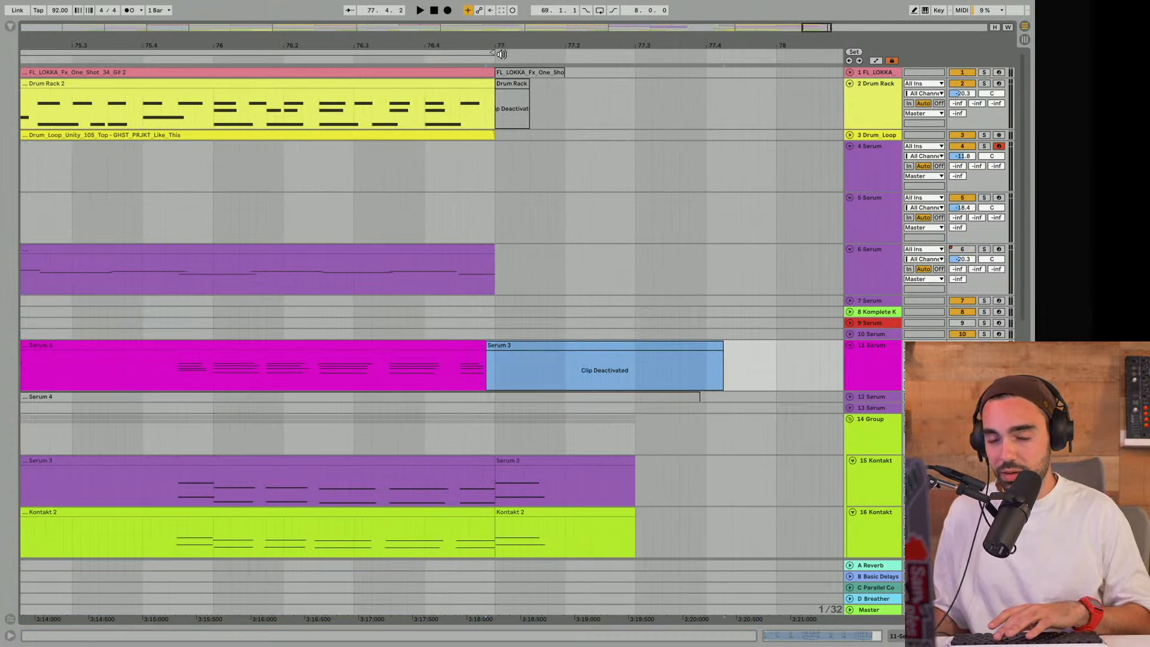
# - Deactivate the short tail clips at bar 77 on tracks 15 Kontakt, 16 Kontakt and 18 Instrument Rack
pyautogui.scroll(-3, 547, 387)
pyautogui.click(526, 357)
pyautogui.press('0')
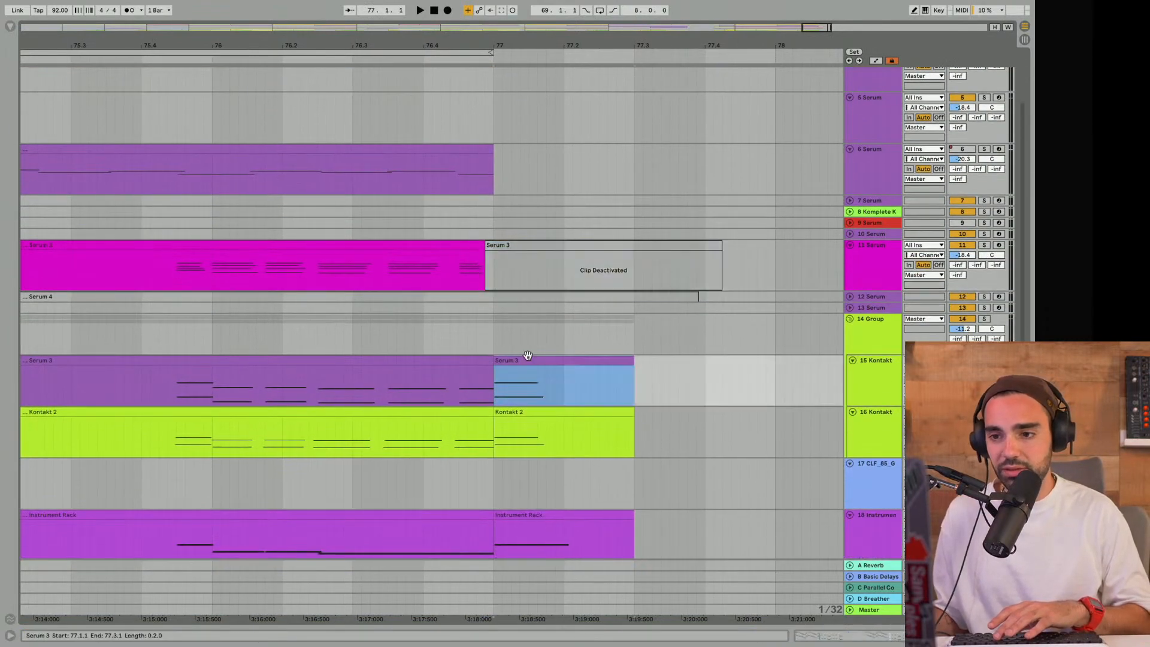
pyautogui.click(520, 409)
pyautogui.press('0')
pyautogui.scroll(-3, 521, 411)
pyautogui.click(521, 414)
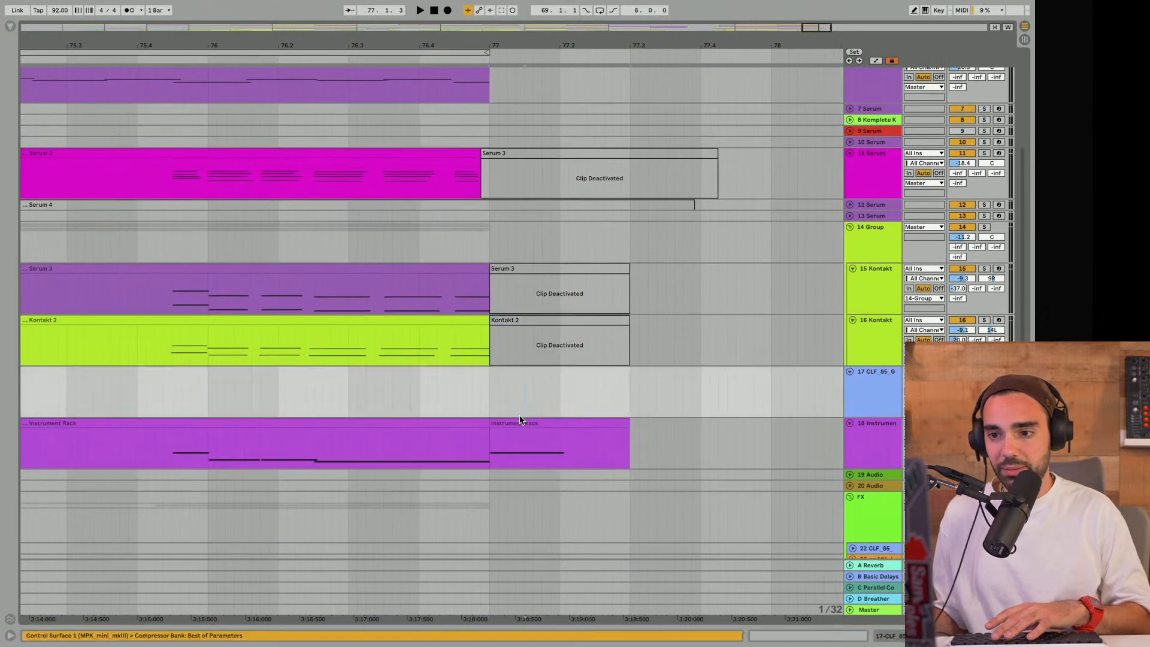
pyautogui.click(517, 418)
pyautogui.press('0')
pyautogui.scroll(-8, 519, 420)
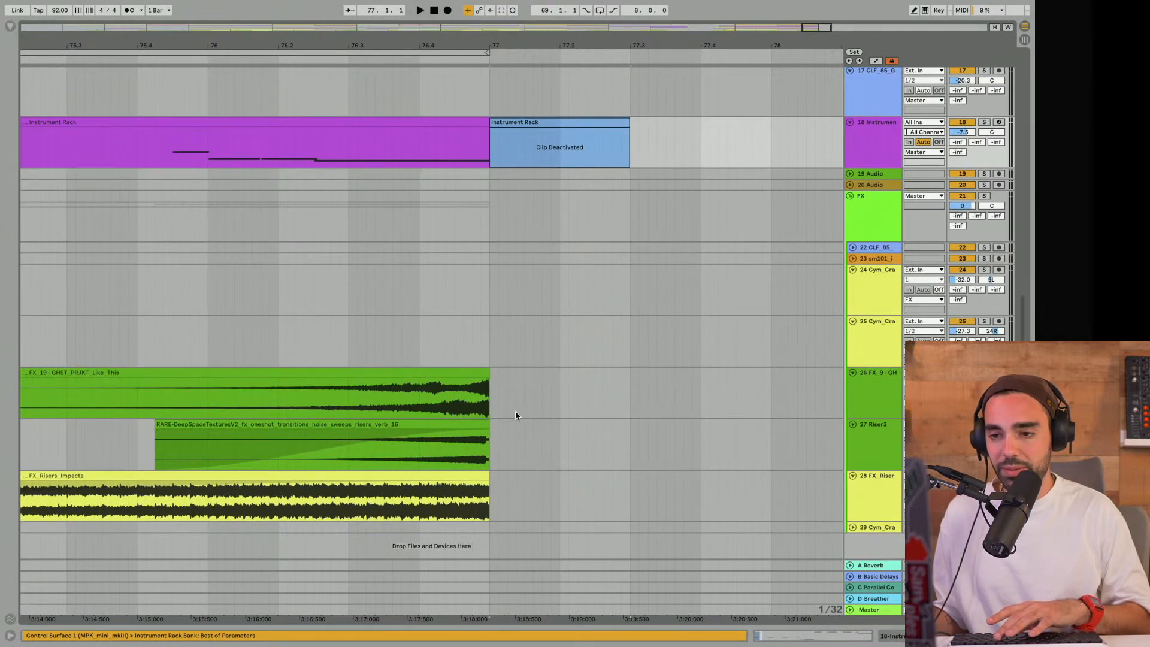
# - Play the final hook without its closing hits and extend the loop to ten bars, ending at bar 79
pyautogui.scroll(15, 515, 416)
pyautogui.scroll(-10, 508, 51)
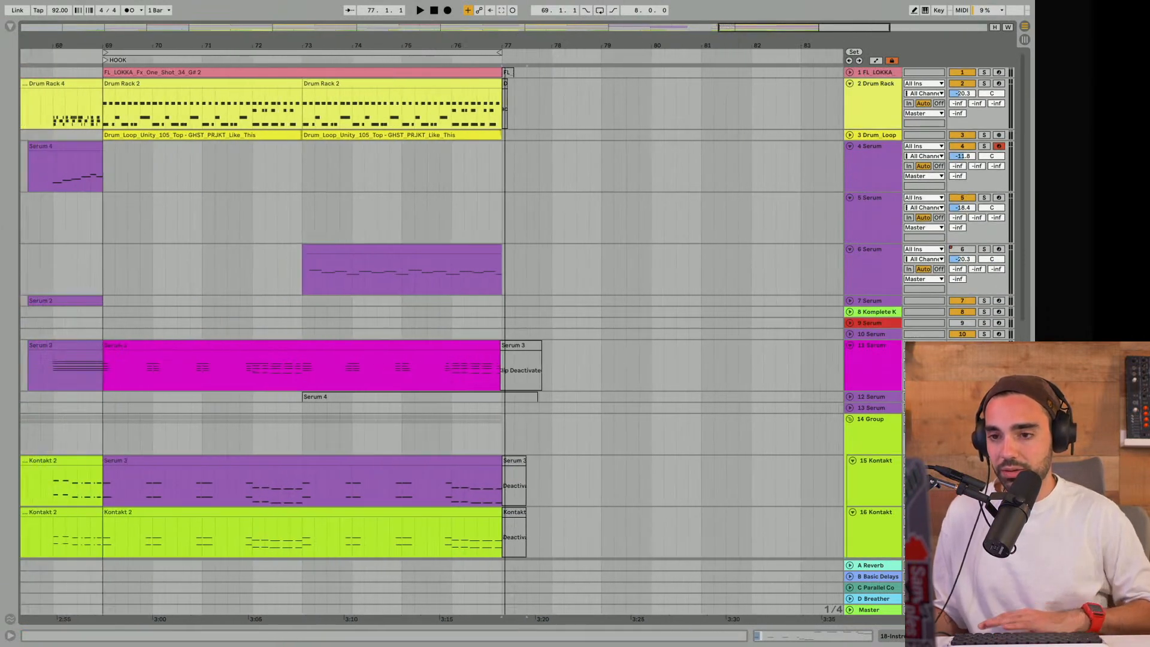
pyautogui.click(355, 57)
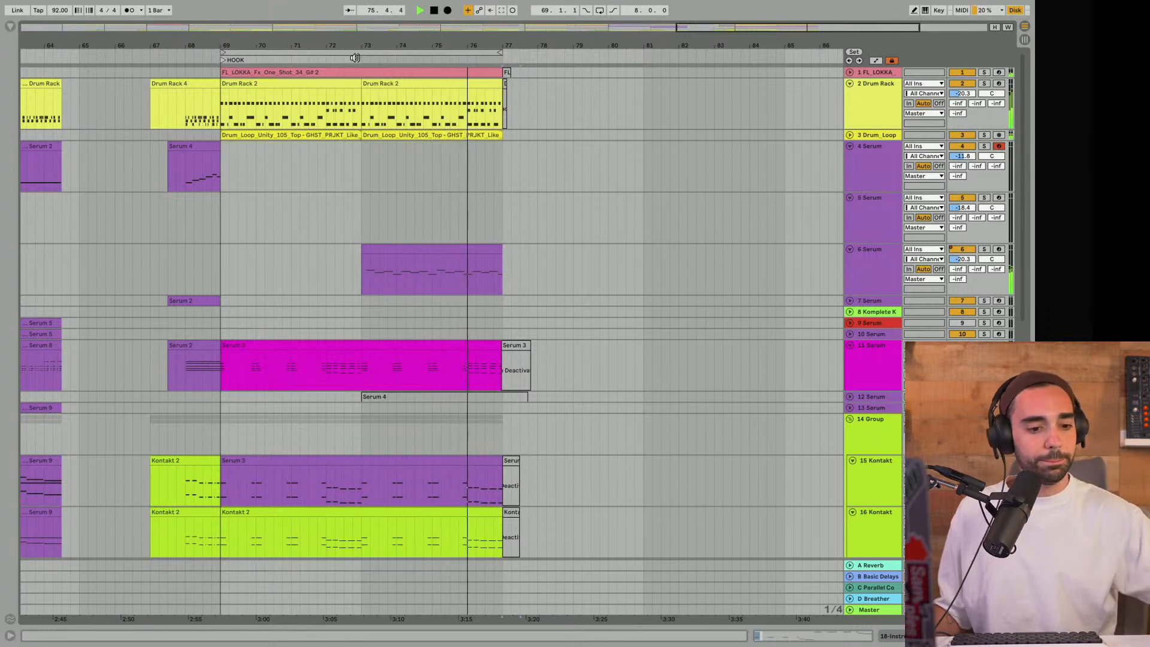
pyautogui.moveTo(499, 53); pyautogui.dragTo(570, 53)
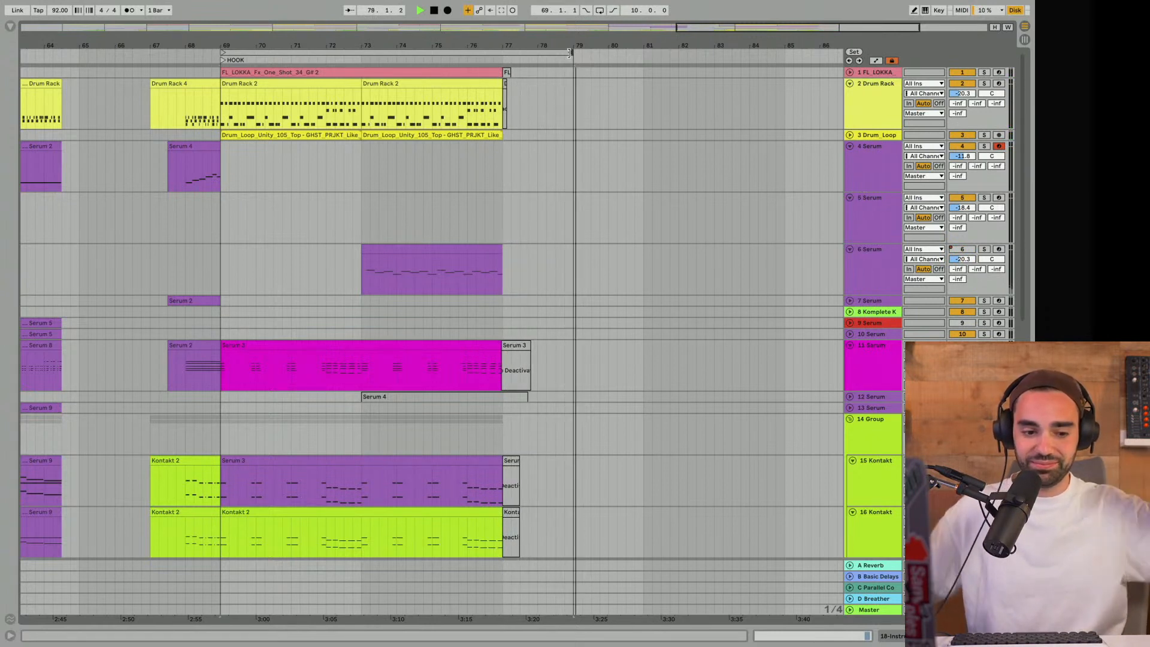
pyautogui.press('space')
# - Reactivate the closing clips around bar 77 on tracks 1, 2, 11, 15, 16 and 18
pyautogui.click(507, 71)
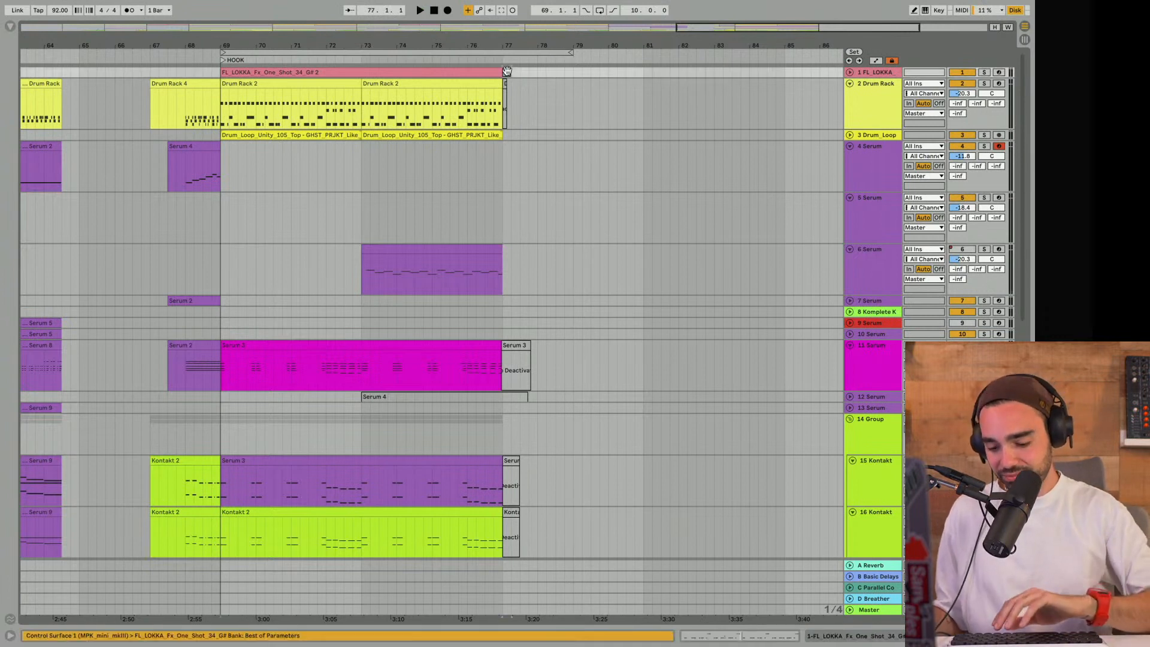
pyautogui.click(504, 82)
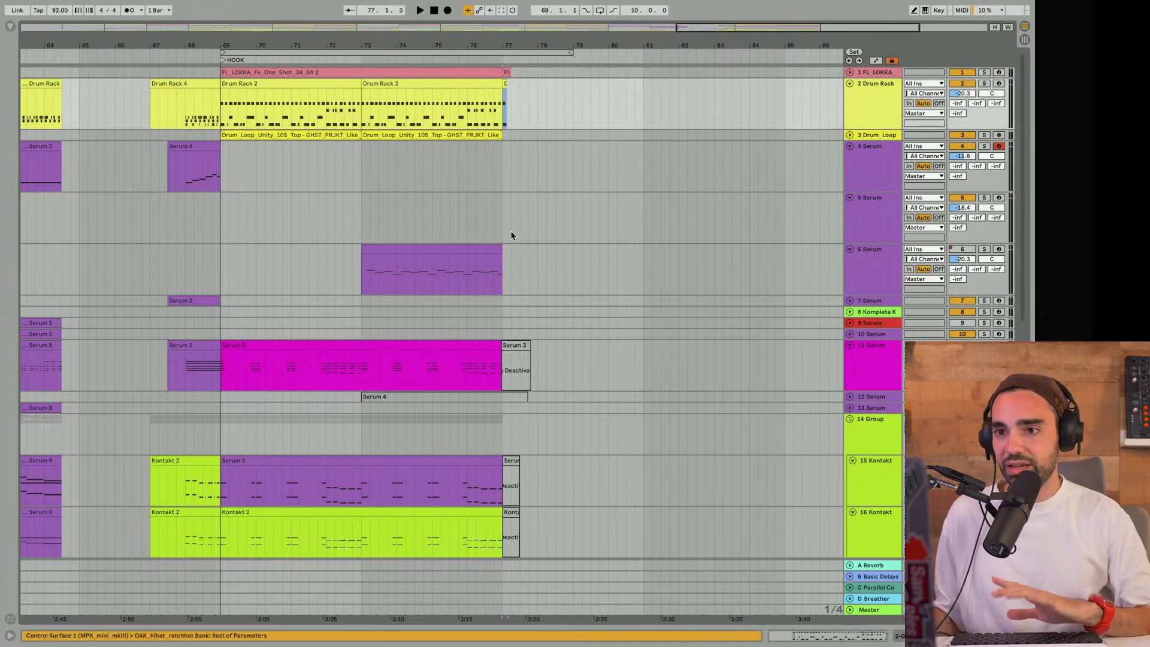
pyautogui.click(518, 347)
pyautogui.click(510, 482)
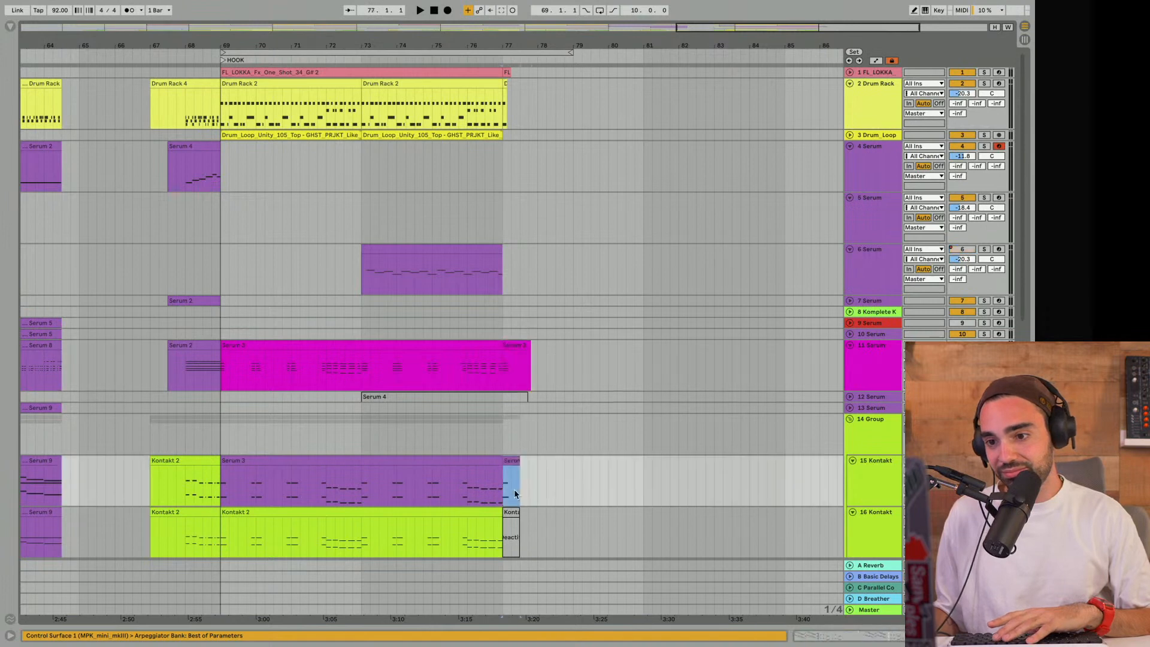
pyautogui.click(509, 521)
pyautogui.scroll(-5, 509, 515)
pyautogui.click(515, 430)
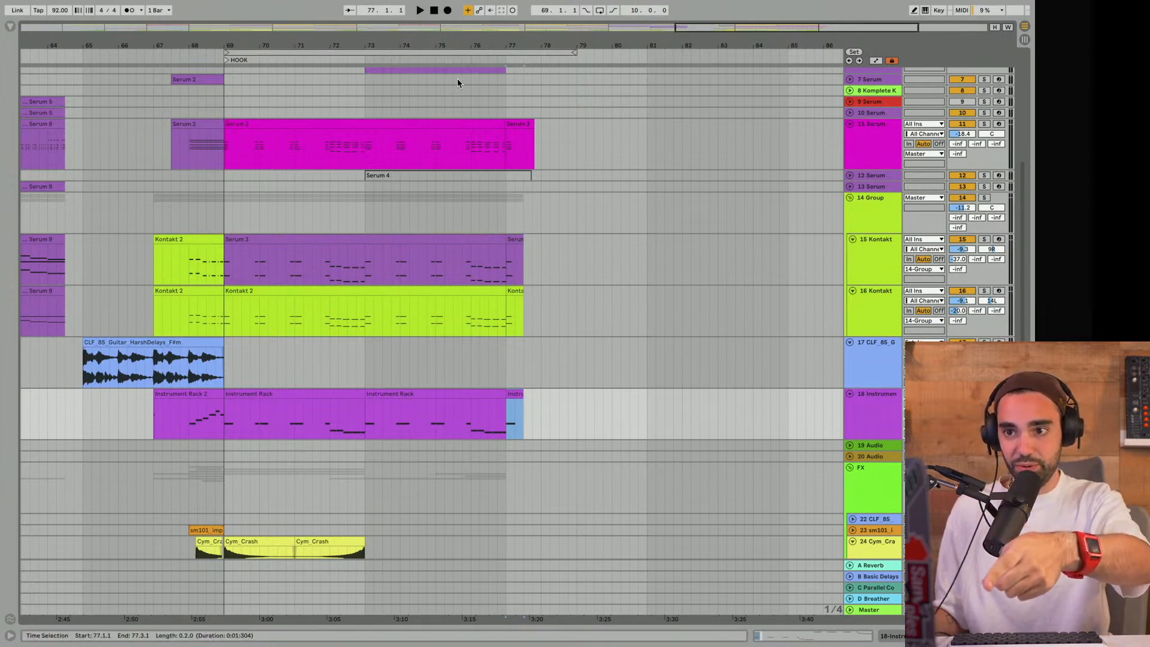
# - Play the ending of the final hook from 76.3.1 with the closing hits active, and stop playback
pyautogui.scroll(5, 524, 436)
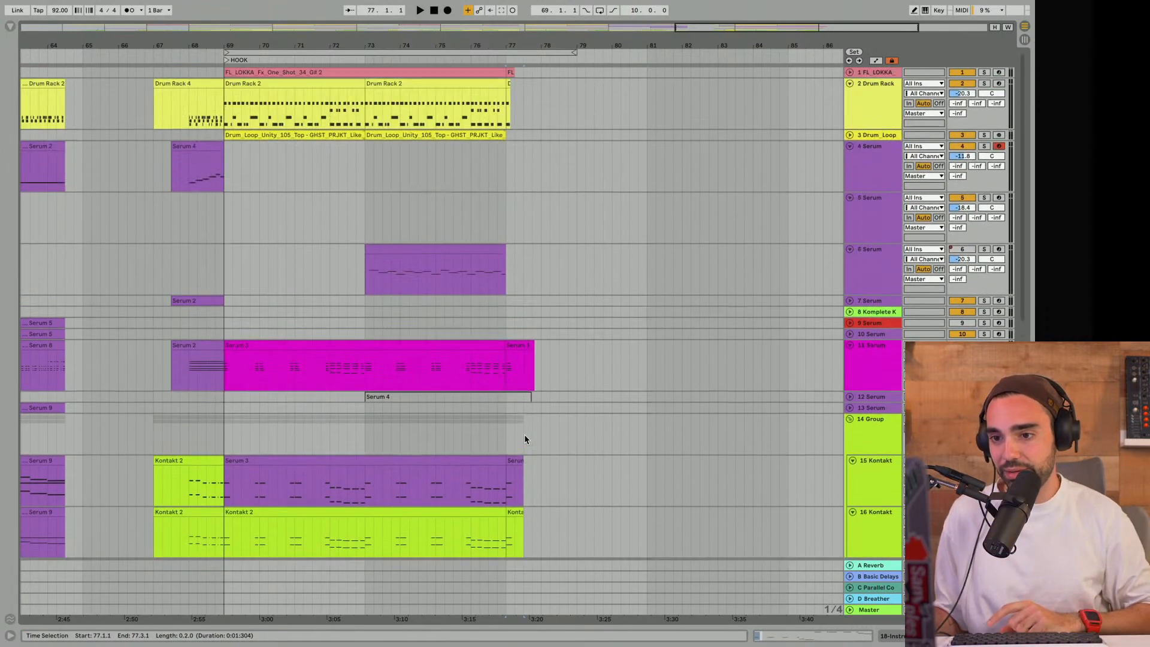
pyautogui.scroll(-10, 525, 437)
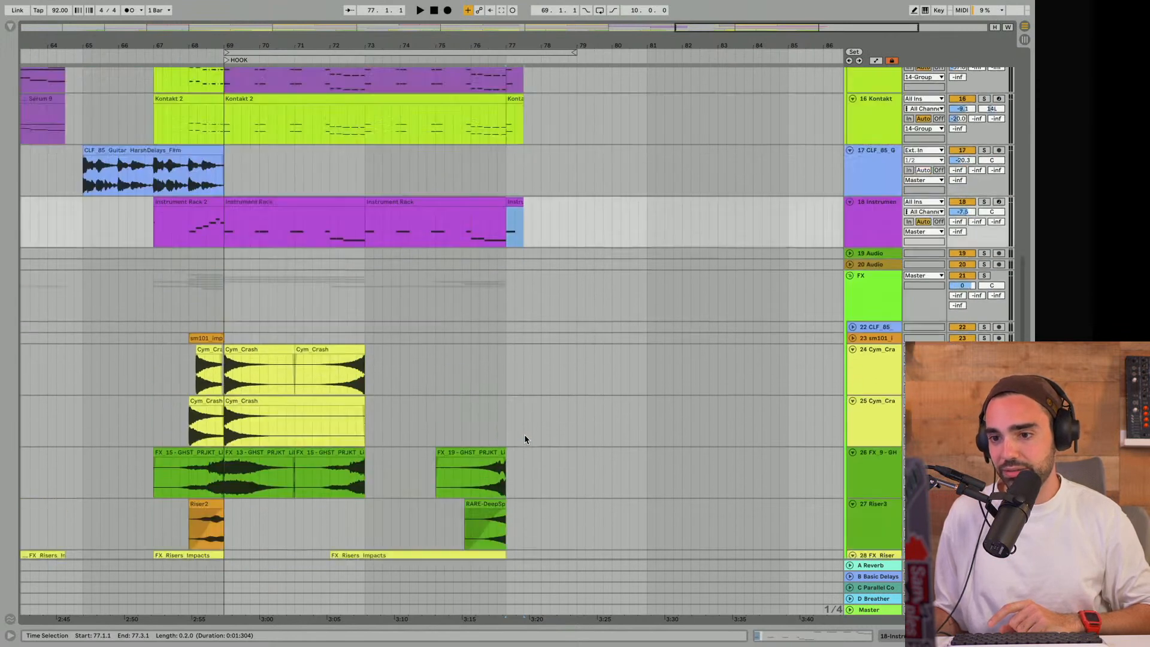
pyautogui.scroll(10, 523, 433)
pyautogui.click(491, 316)
pyautogui.press('space')
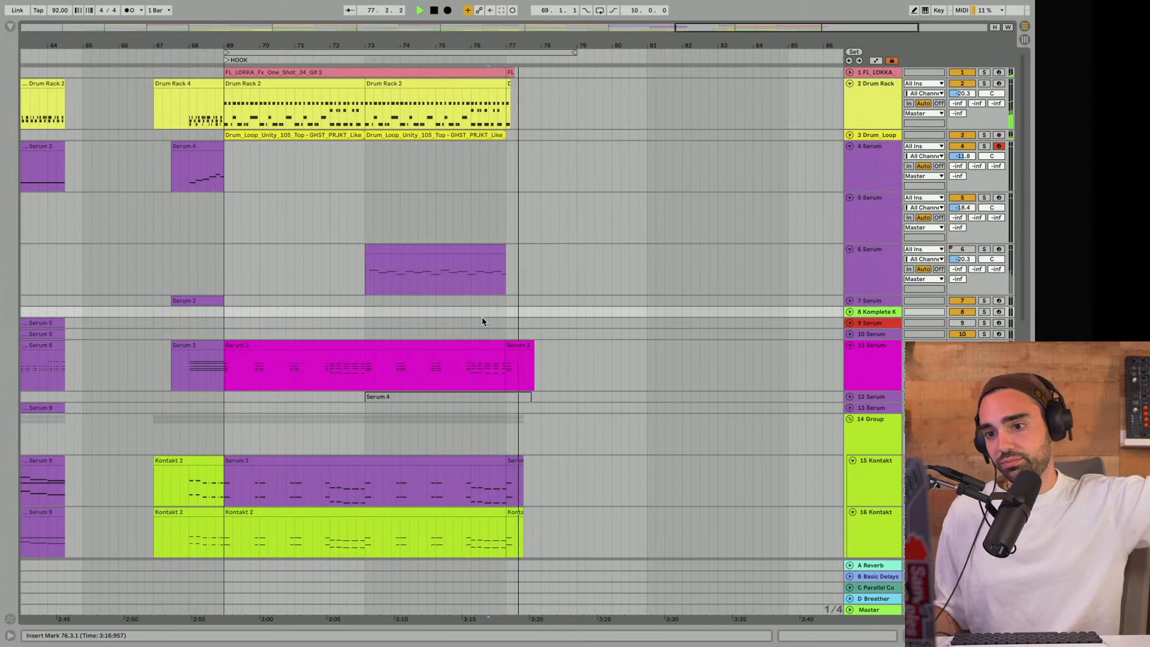
pyautogui.moveTo(395, 46); pyautogui.dragTo(395, 5)
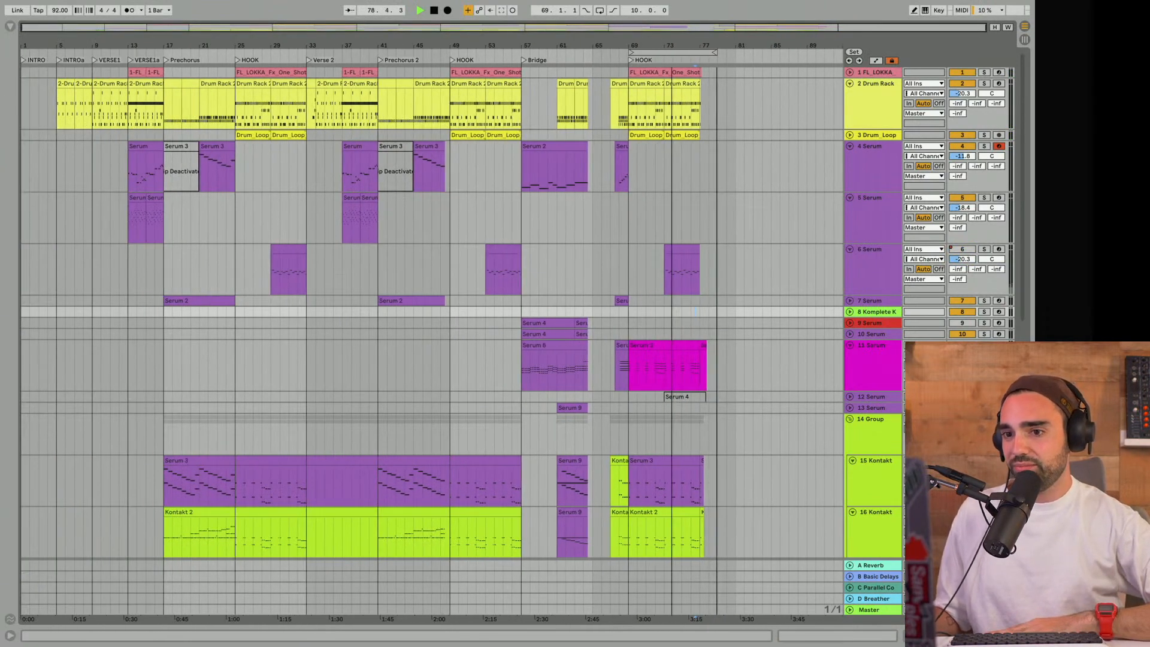
pyautogui.press('space')
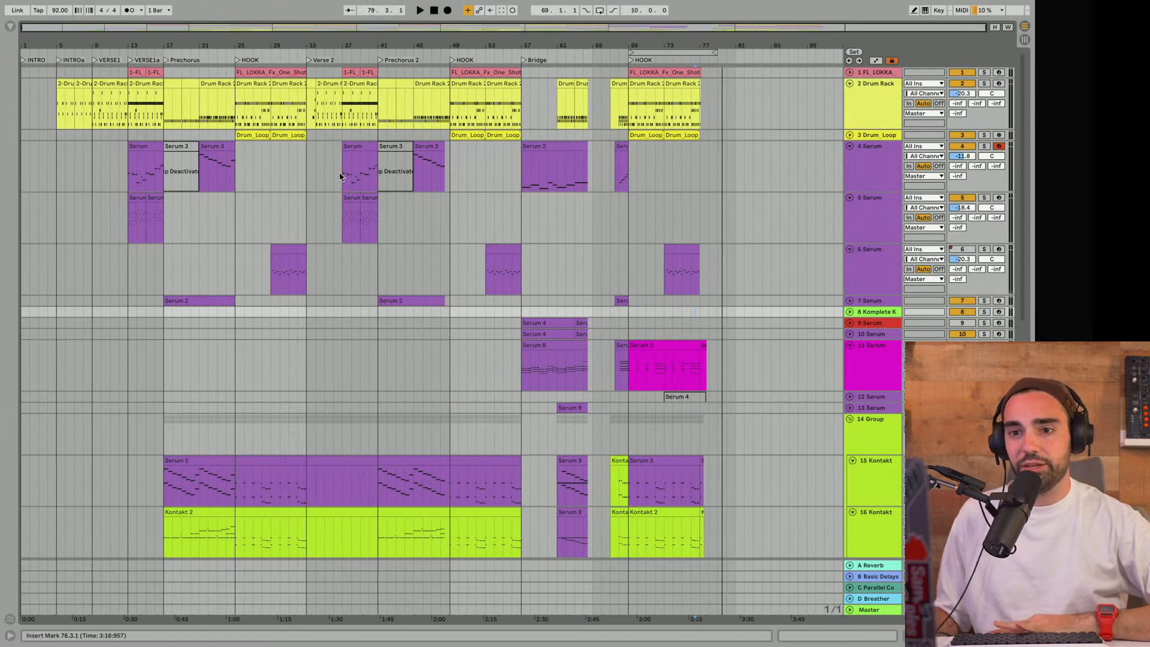
# - Unfold and solo track 12 Serum and reactivate its Serum 4 clip at bar 73
pyautogui.click(849, 399)
pyautogui.click(678, 397)
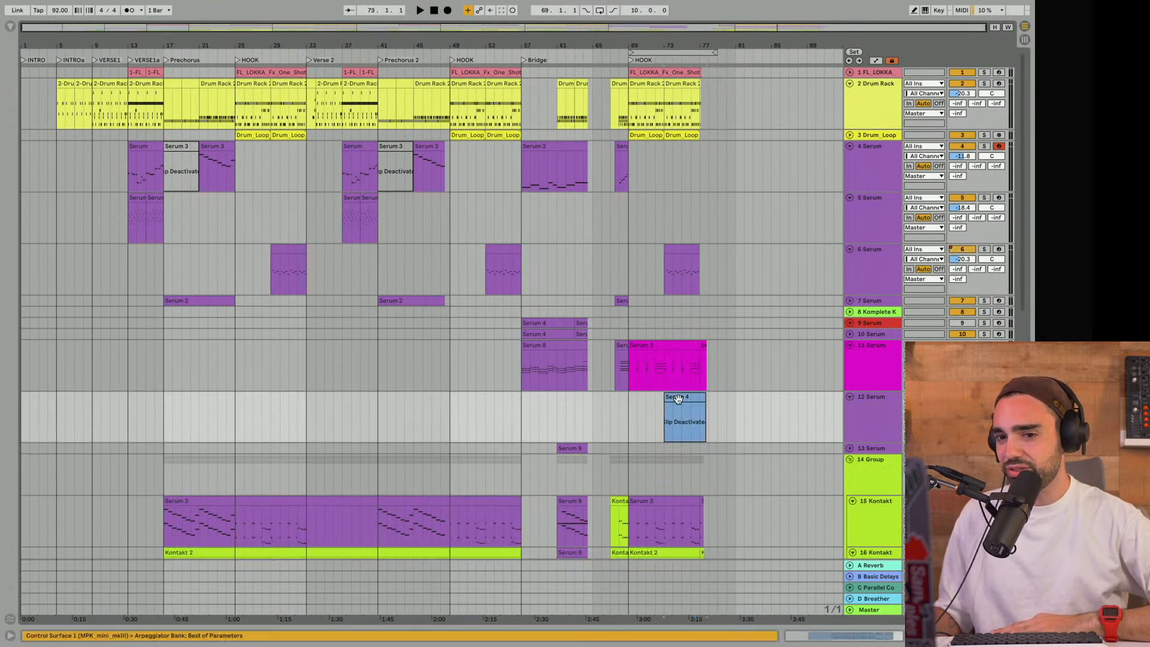
pyautogui.click(984, 396)
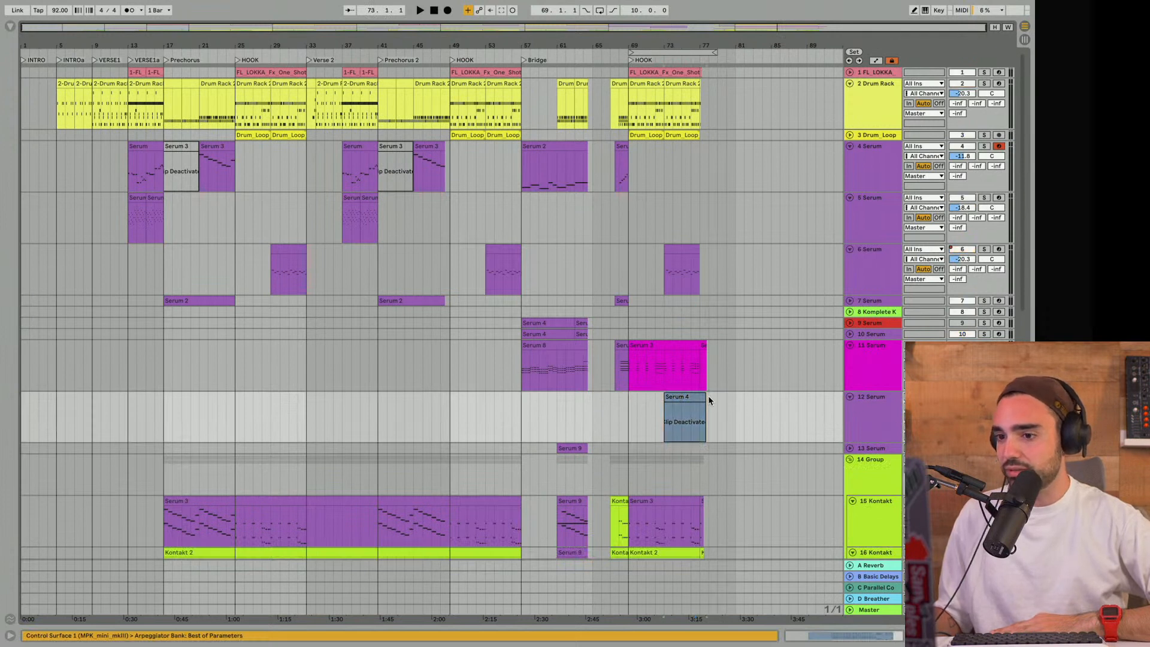
pyautogui.click(687, 398)
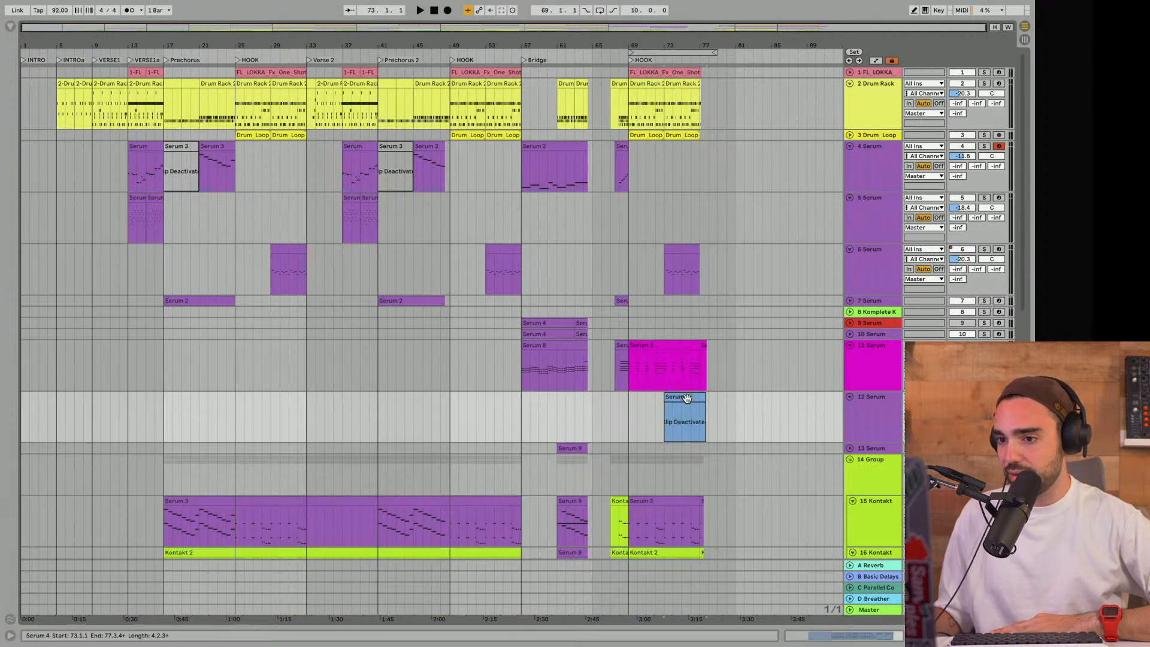
# - Play the hook from bar 73 with the Serum 4 clip, and deactivate the clip again with track 12 folded
pyautogui.click(664, 426)
pyautogui.press('space')
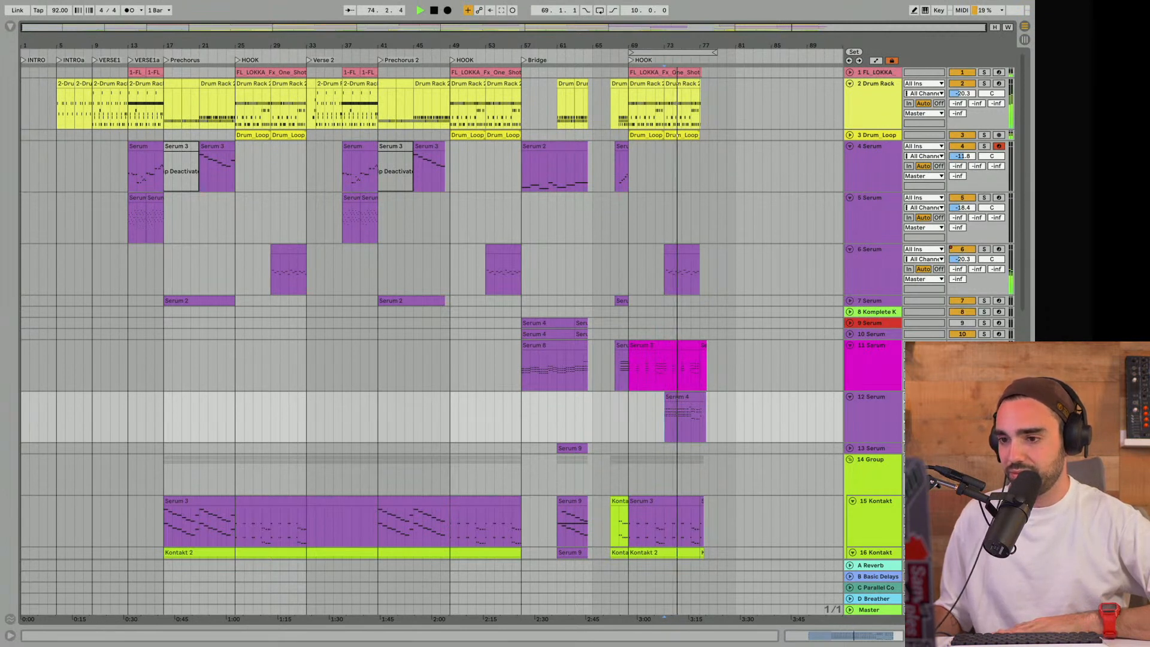
pyautogui.click(686, 395)
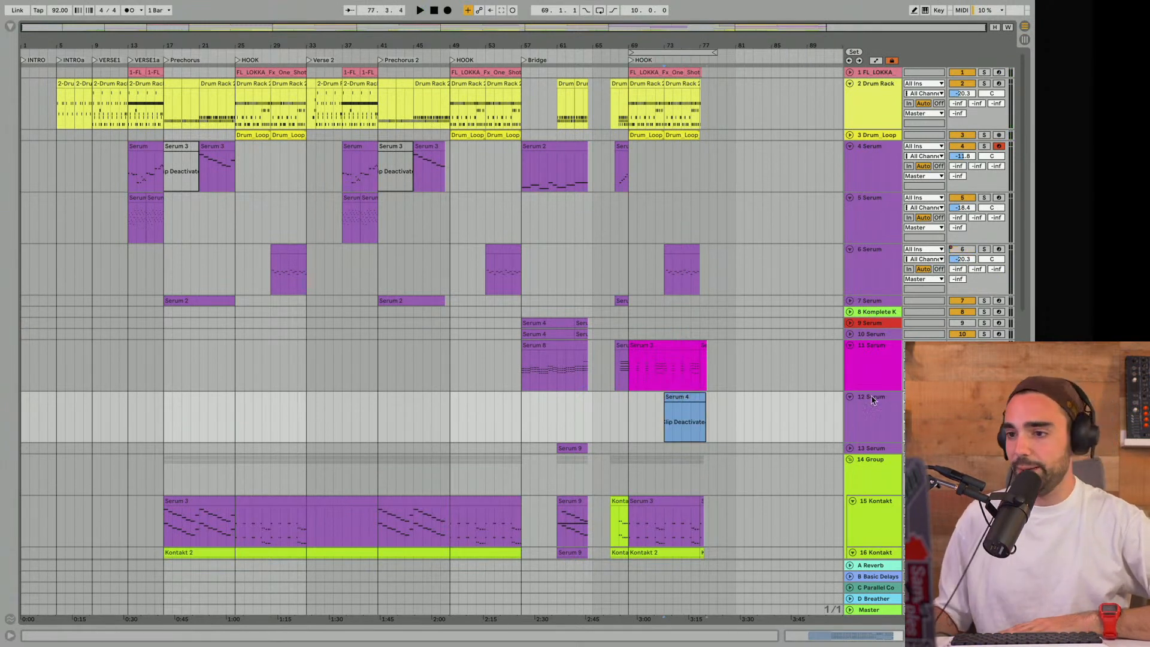
pyautogui.click(849, 398)
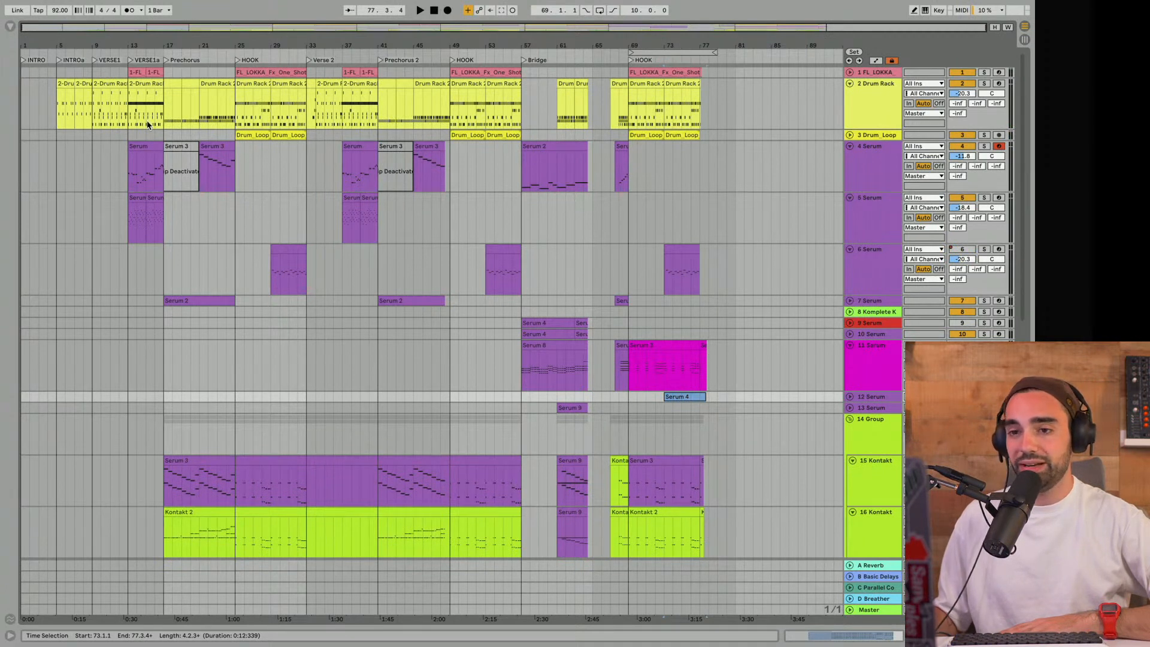
# - Reactivate the Serum 3 clip on track 4 in Prechorus 2 and play the section from bar 41
pyautogui.click(180, 146)
pyautogui.click(399, 145)
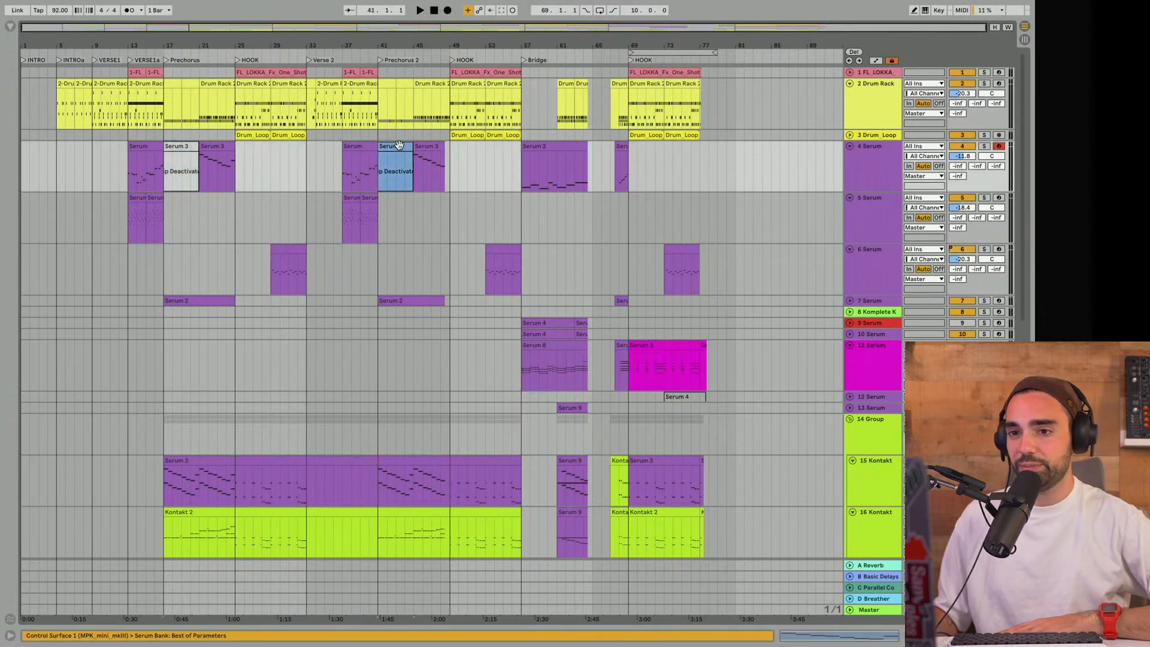
pyautogui.press('space')
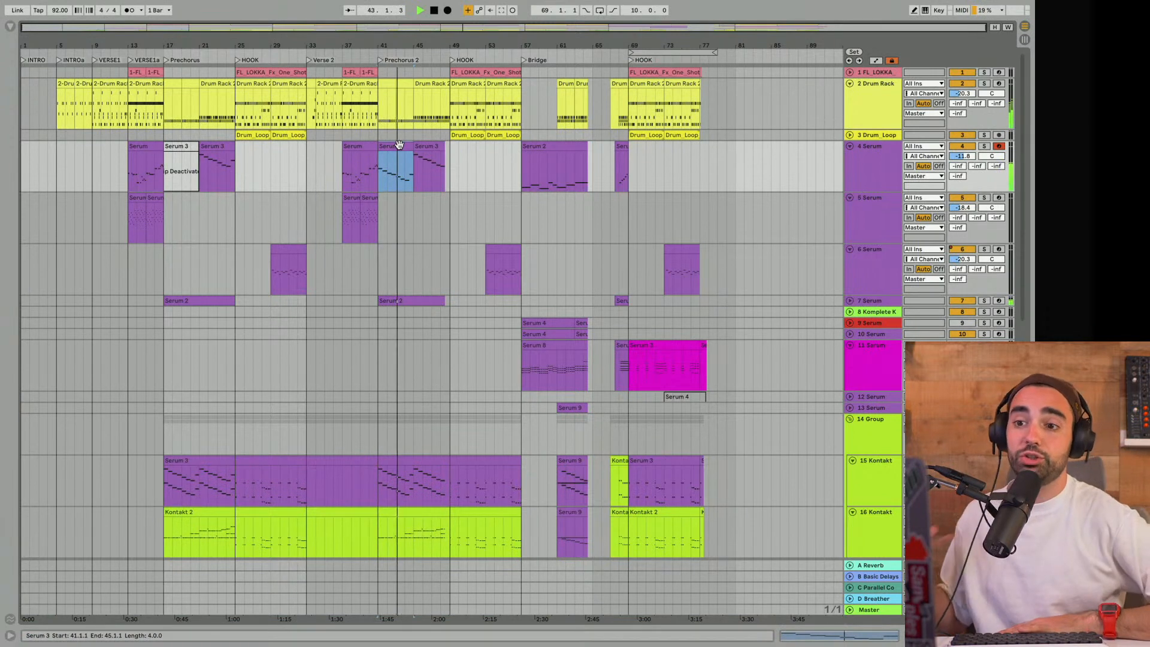
pyautogui.press('space')
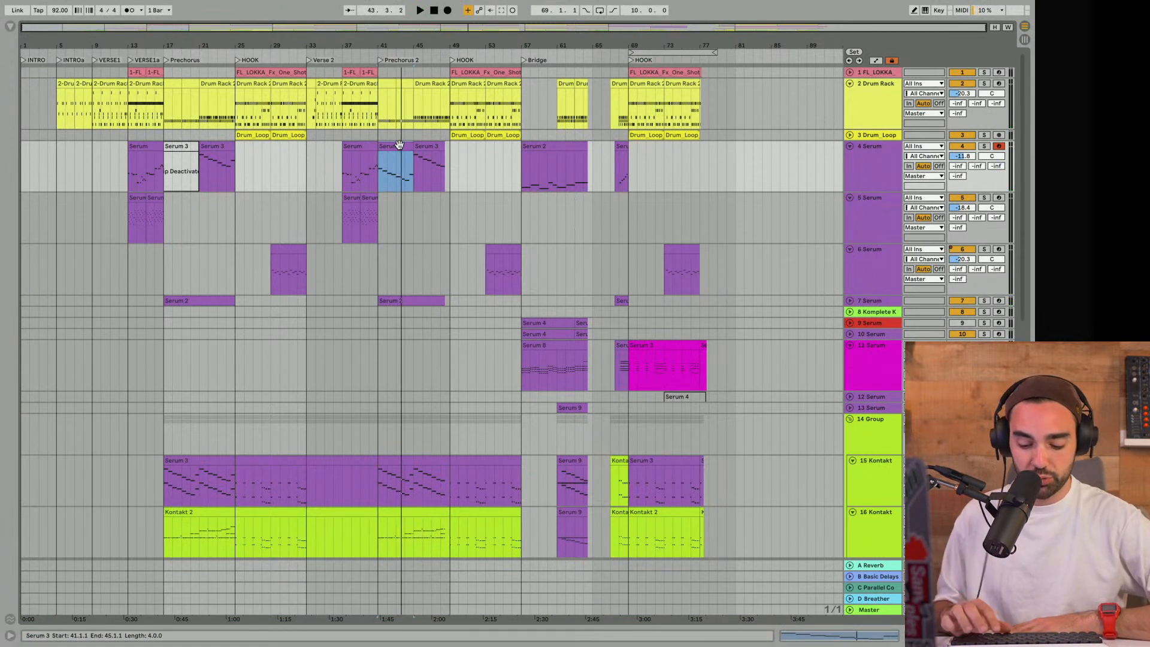
# - Deactivate the track 4 Prechorus 2 clip again and replay from bar 41 while examining the lower instrument and FX tracks
pyautogui.press('space')
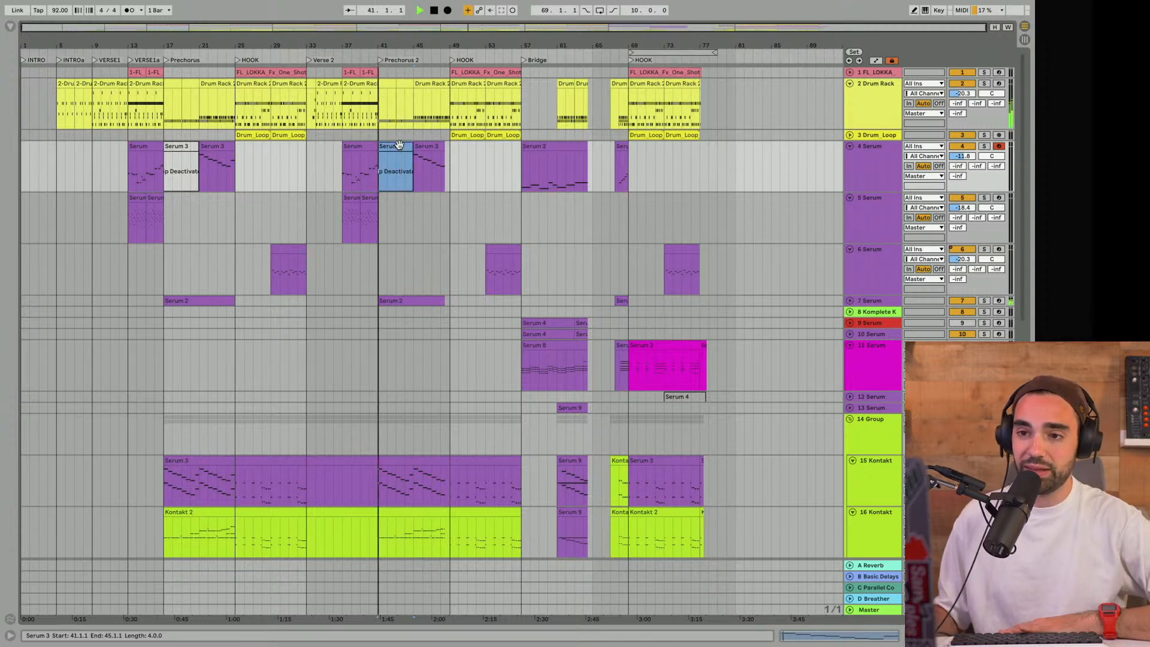
pyautogui.click(411, 172)
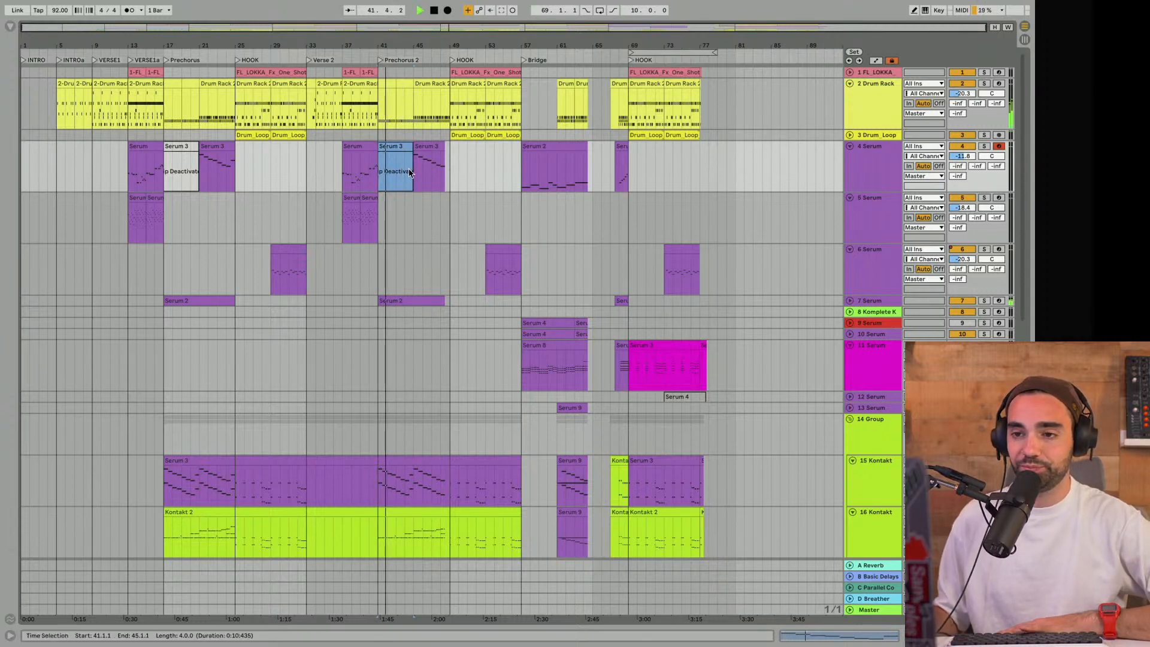
pyautogui.scroll(-5, 405, 174)
pyautogui.scroll(-5, 404, 175)
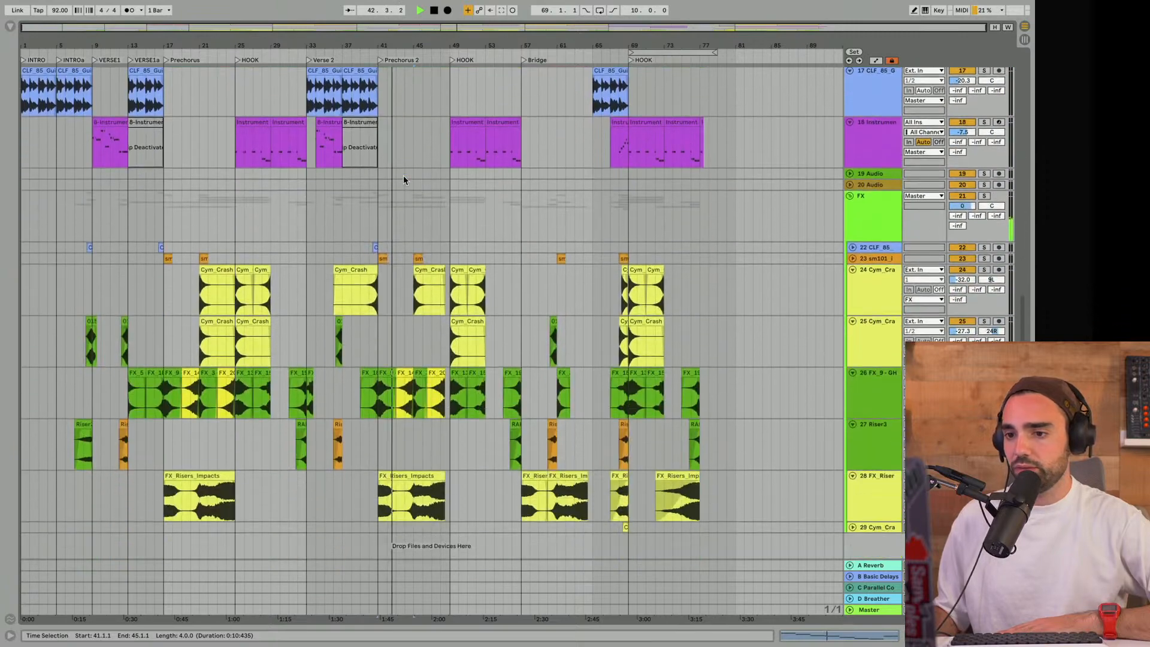
pyautogui.press('space')
pyautogui.scroll(10, 403, 175)
pyautogui.scroll(-10, 404, 175)
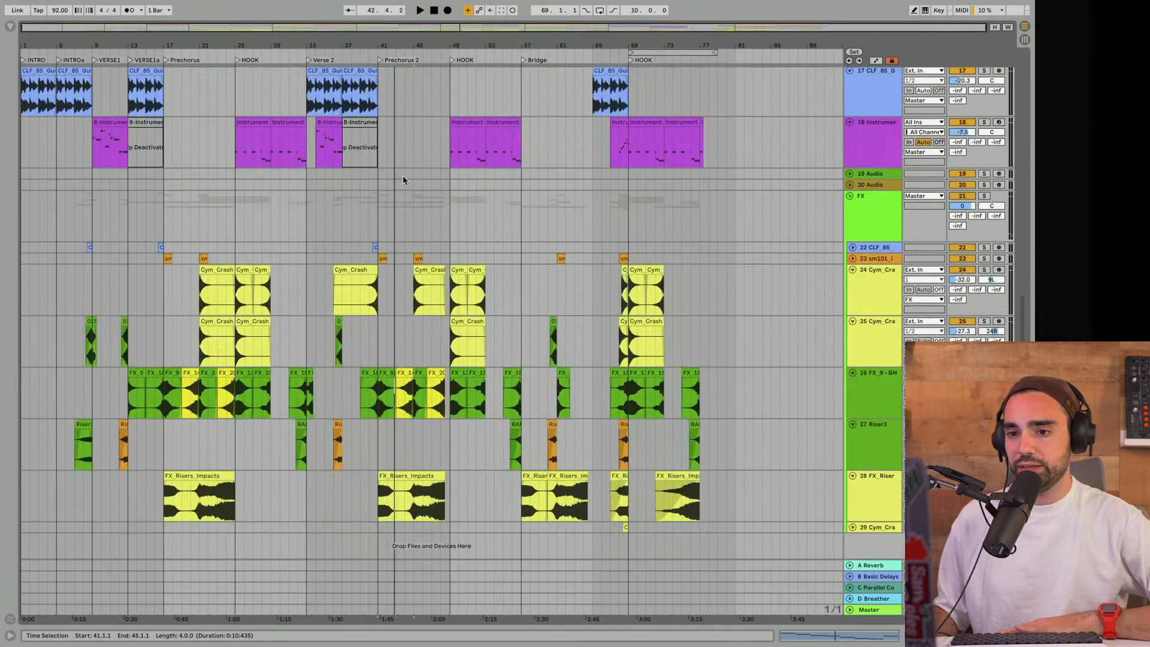
# - Reactivate the track 18 Instrument Rack clip at bar 37, play it briefly, and deactivate it again
pyautogui.click(345, 147)
pyautogui.press('space')
pyautogui.press('0')
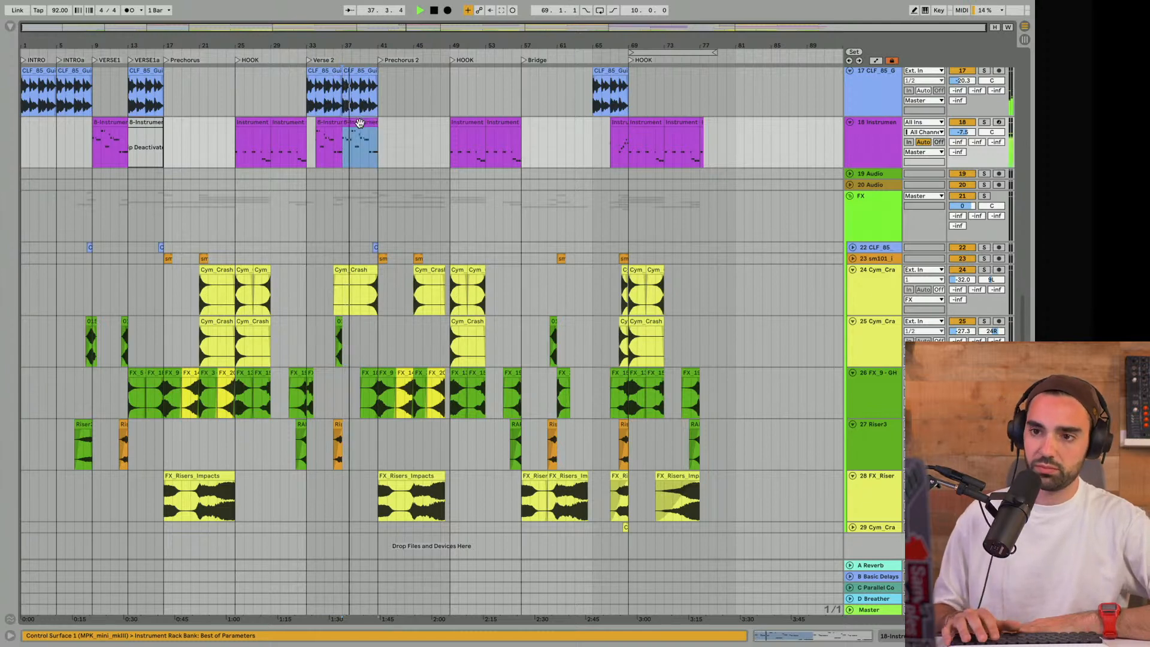
pyautogui.press('0')
# - Listen to the rest of Verse 2 into Prechorus 2 while examining the drum, Serum and Kontakt tracks, and stop playback
pyautogui.scroll(1, 361, 127)
pyautogui.scroll(8, 361, 128)
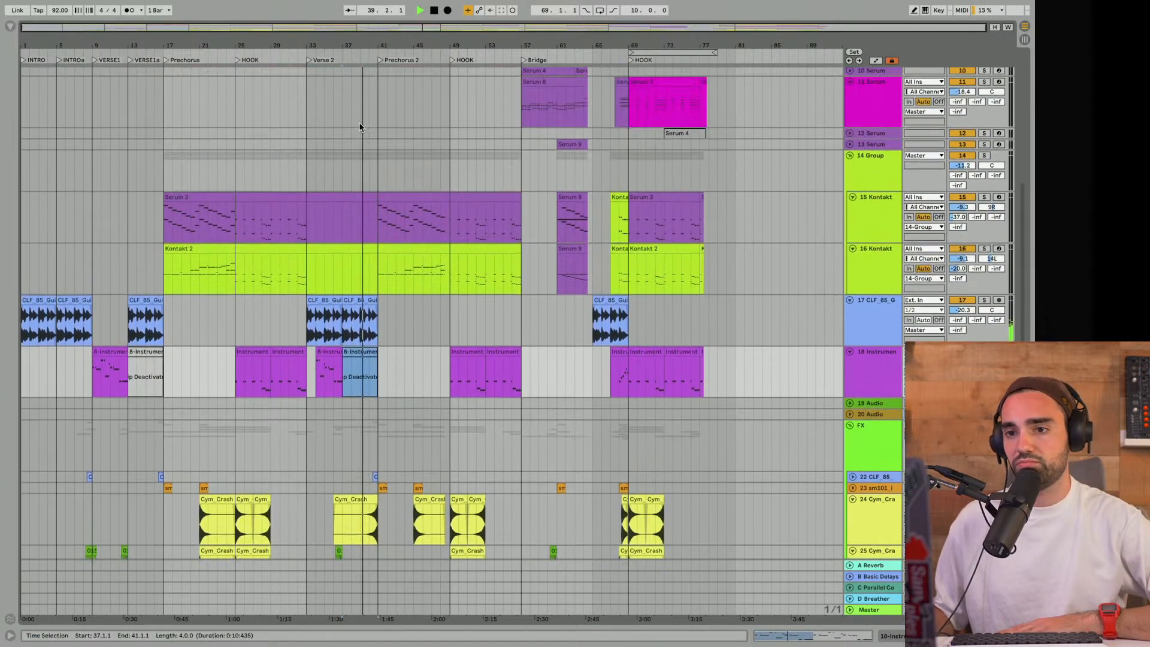
pyautogui.scroll(6, 361, 127)
pyautogui.scroll(1, 361, 128)
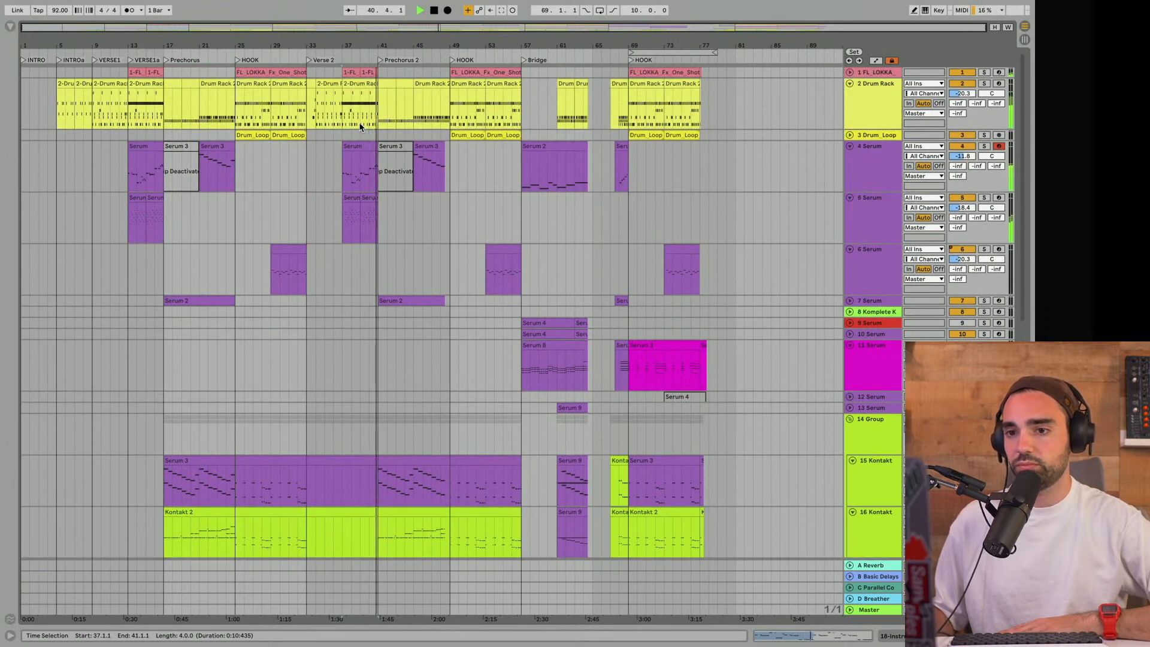
pyautogui.scroll(-5, 361, 127)
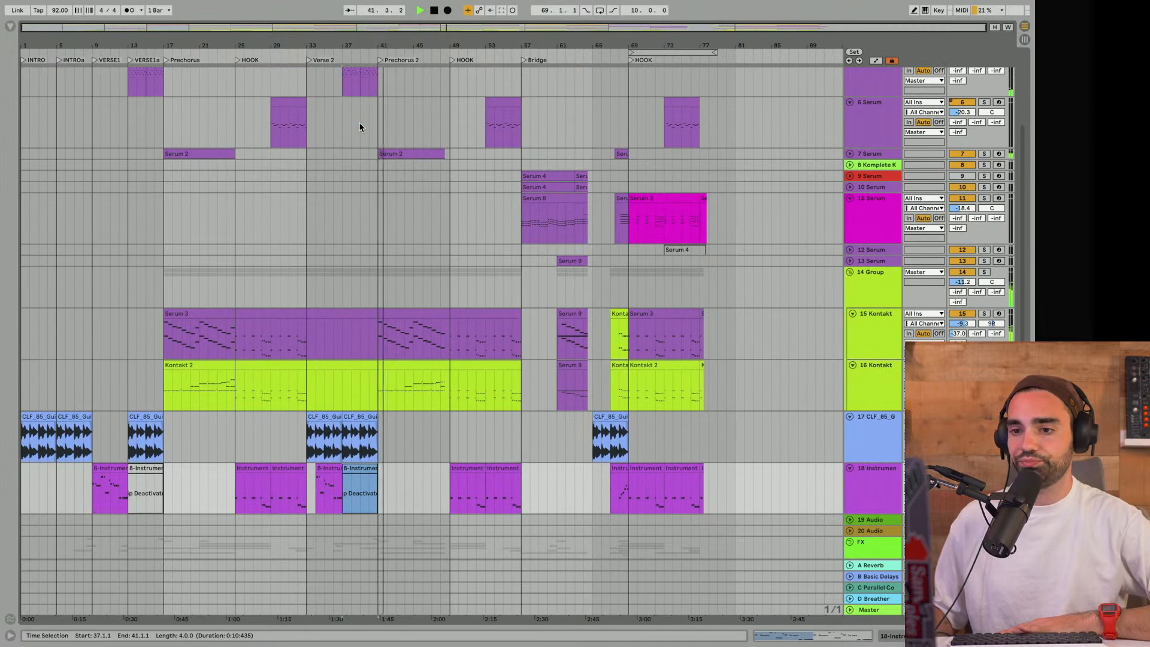
pyautogui.scroll(5, 415, 123)
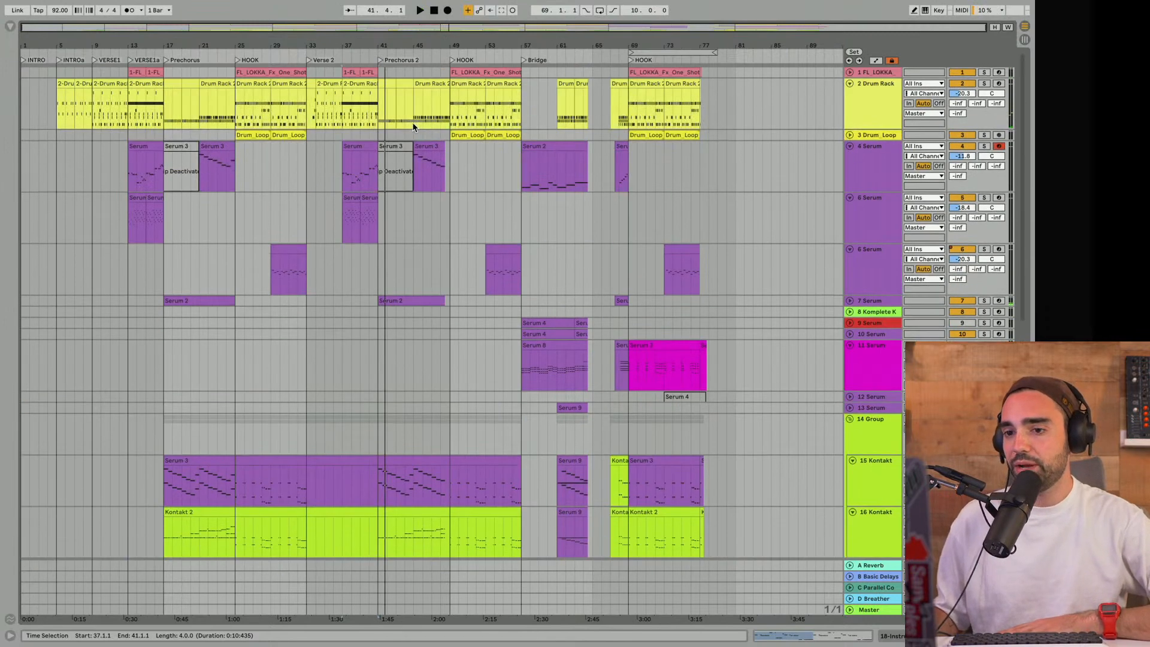
# - Fold the 14 Group, tracks 4, 5, 6, 11, 17 and 18, and the FX group
pyautogui.click(850, 420)
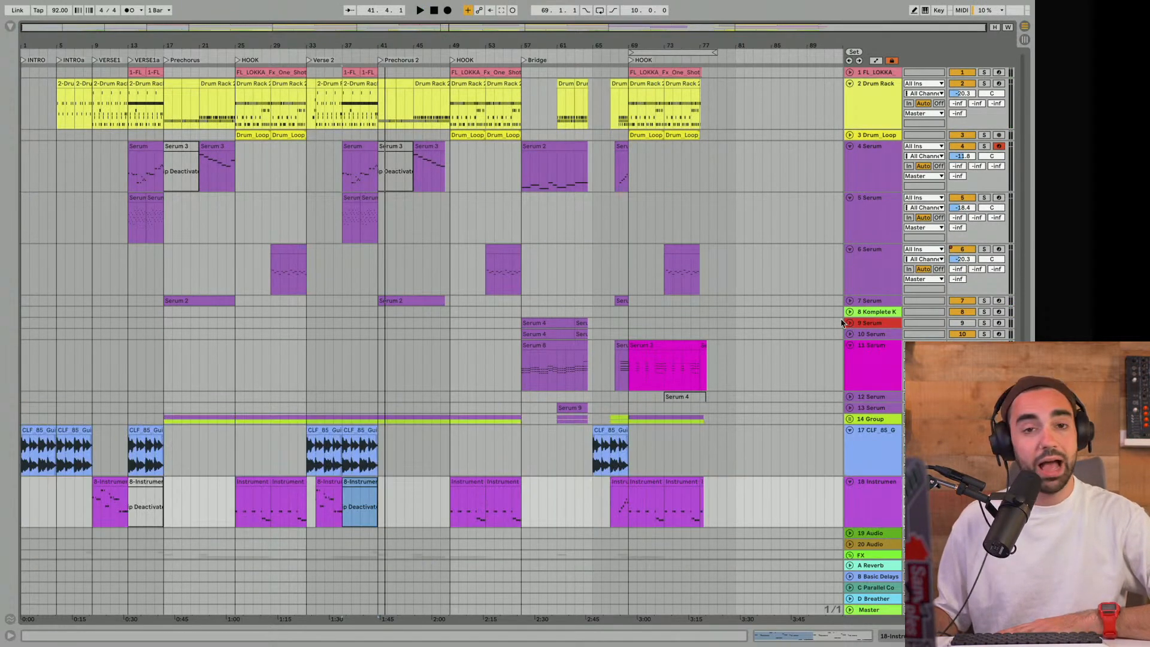
pyautogui.click(853, 200)
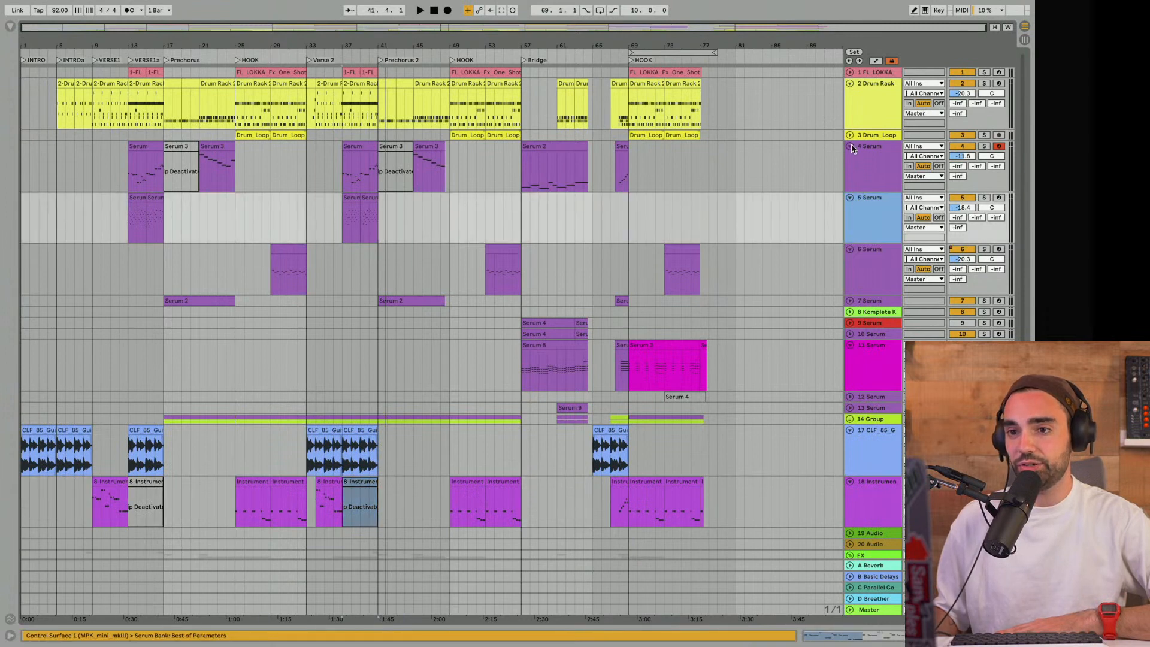
pyautogui.click(850, 147)
pyautogui.click(848, 213)
pyautogui.click(850, 210)
pyautogui.click(850, 158)
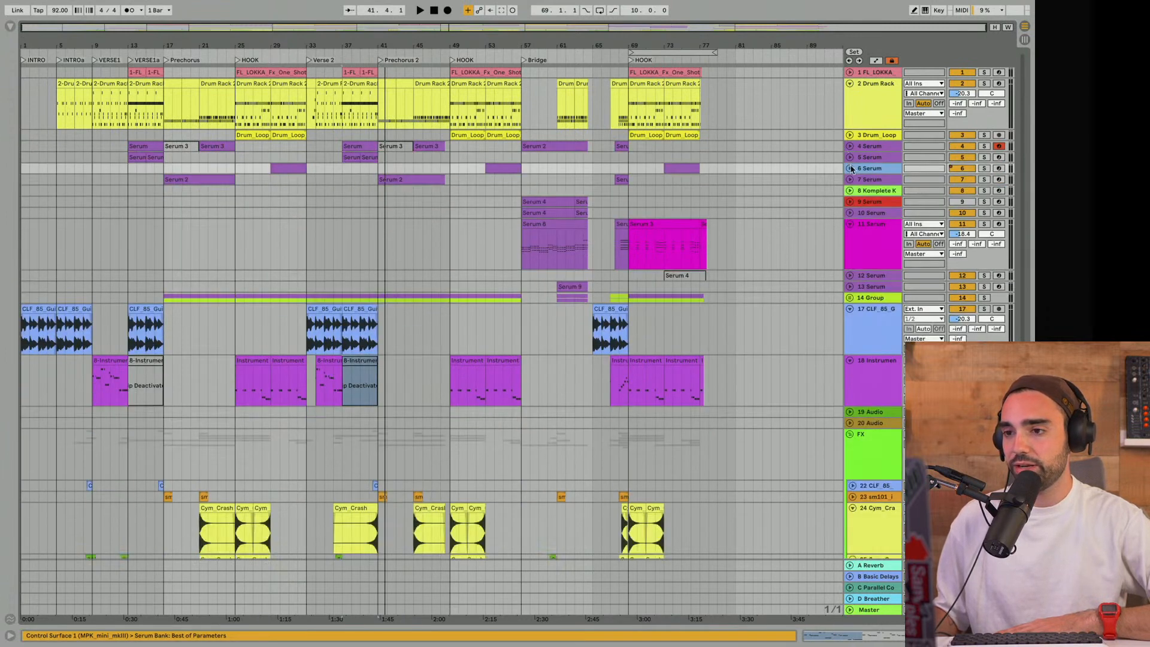
pyautogui.click(849, 225)
pyautogui.click(849, 269)
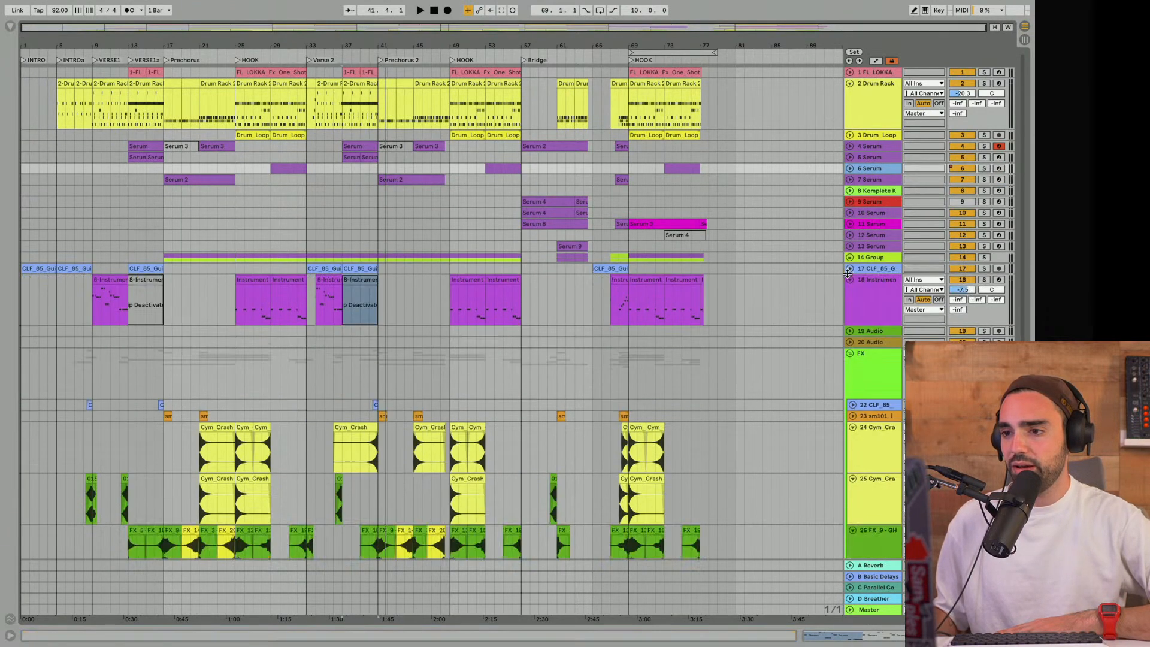
pyautogui.click(849, 280)
pyautogui.click(849, 314)
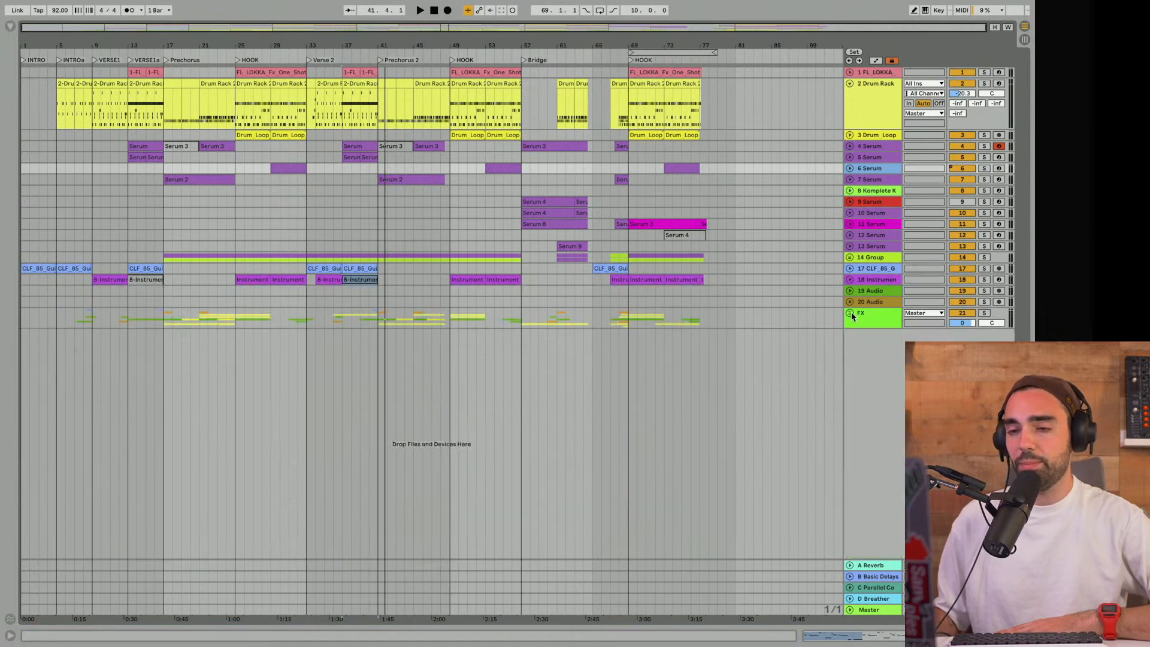
# - Extend the loop's start from the final hook back to bar 1, giving it a length of 78 bars
pyautogui.click(644, 52)
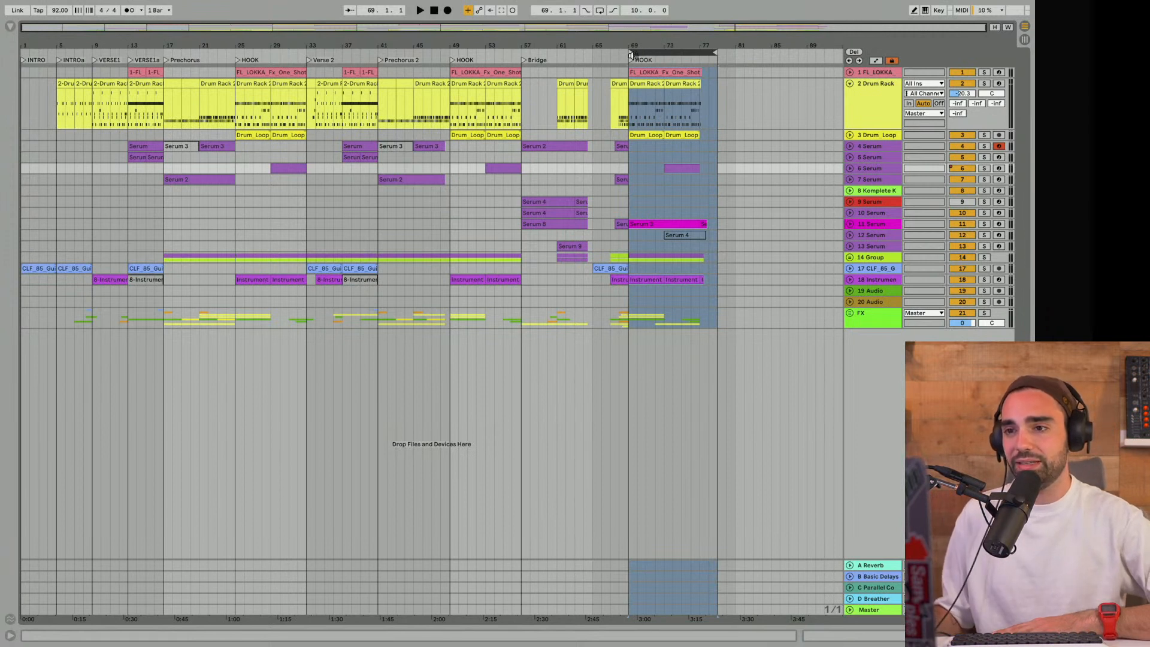
pyautogui.moveTo(631, 52); pyautogui.dragTo(22, 81)
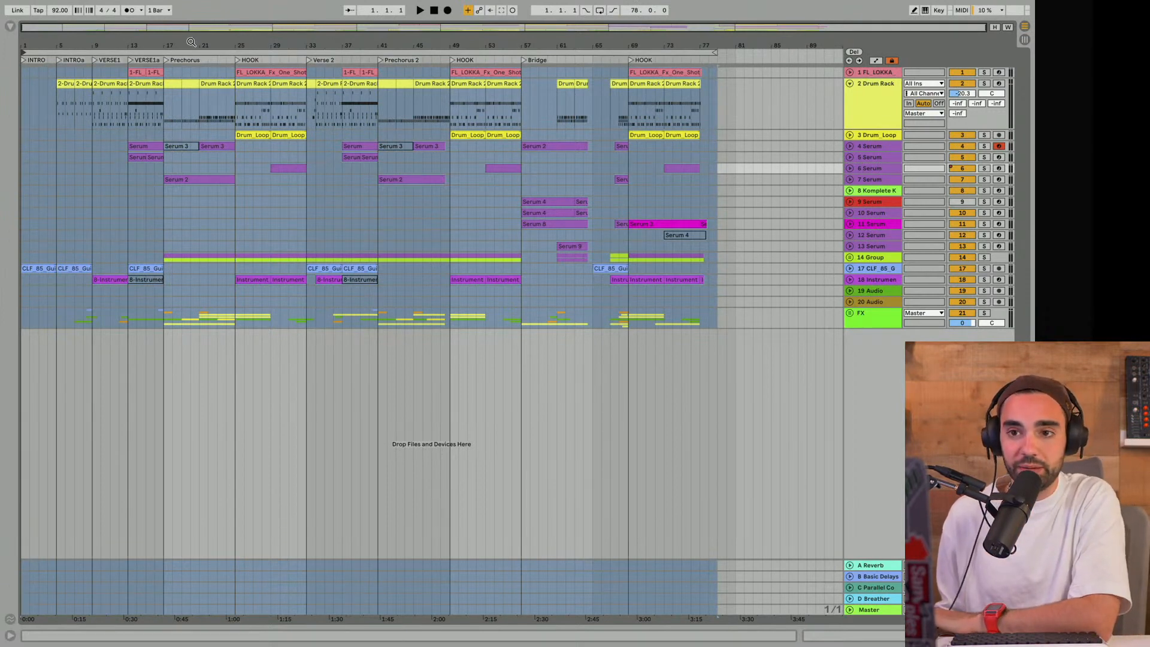
pyautogui.moveTo(189, 46); pyautogui.dragTo(189, 57)
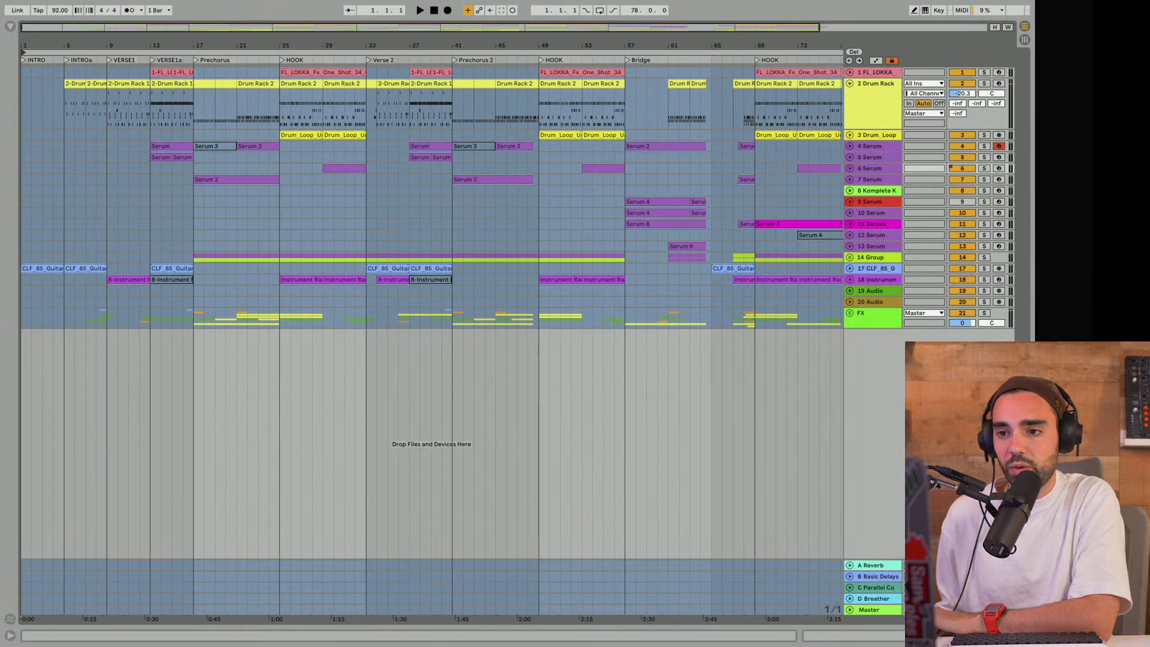
# - Unfold the FX group to examine its tracks, fold it again, and look over the arrangement up to the final hook
pyautogui.click(849, 313)
pyautogui.scroll(-5, 827, 309)
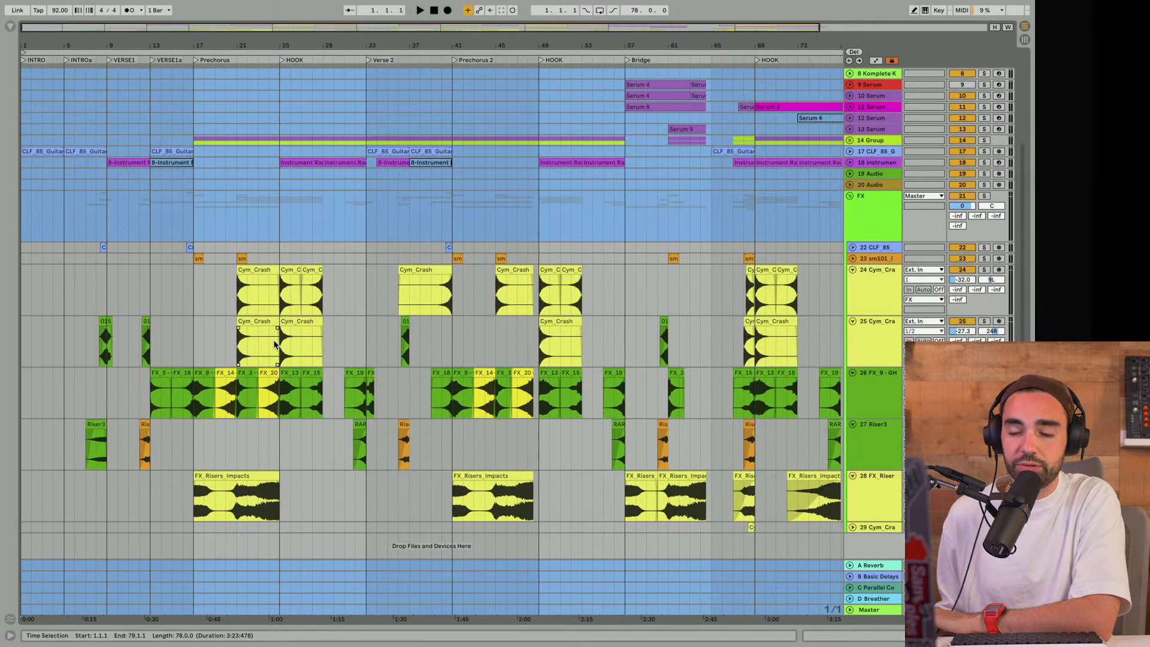
pyautogui.click(849, 196)
pyautogui.hscroll(4, 675, 295)
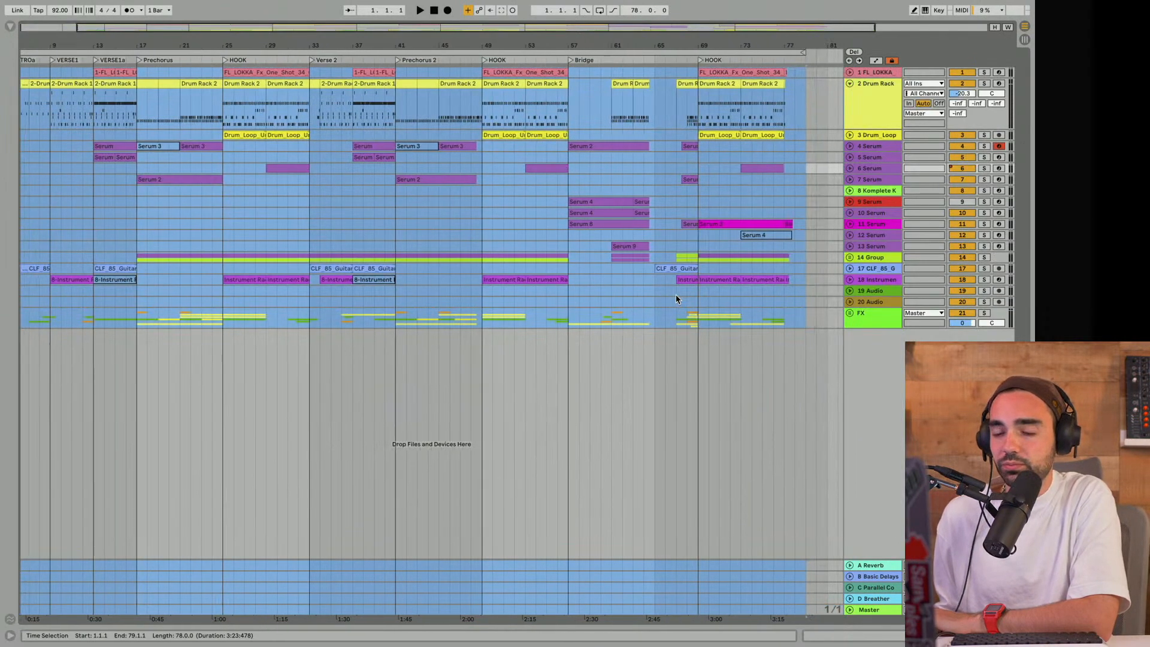
pyautogui.hscroll(1, 675, 300)
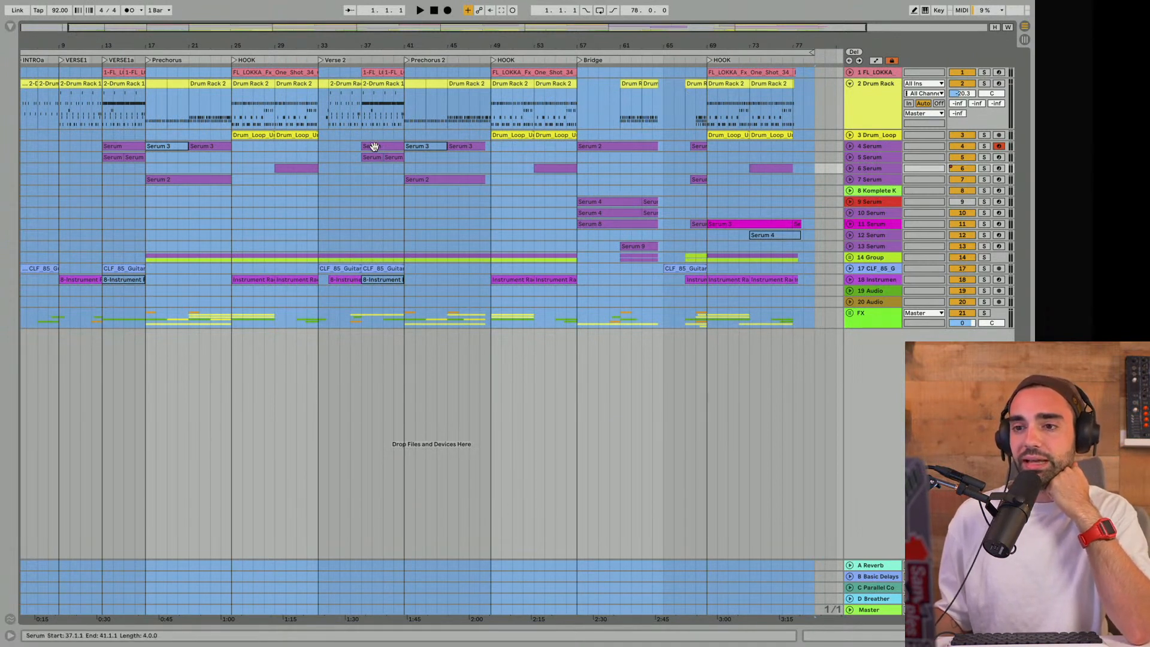
# - Clear the full-arrangement selection and unfold tracks 4 and 5 Serum
pyautogui.click(355, 168)
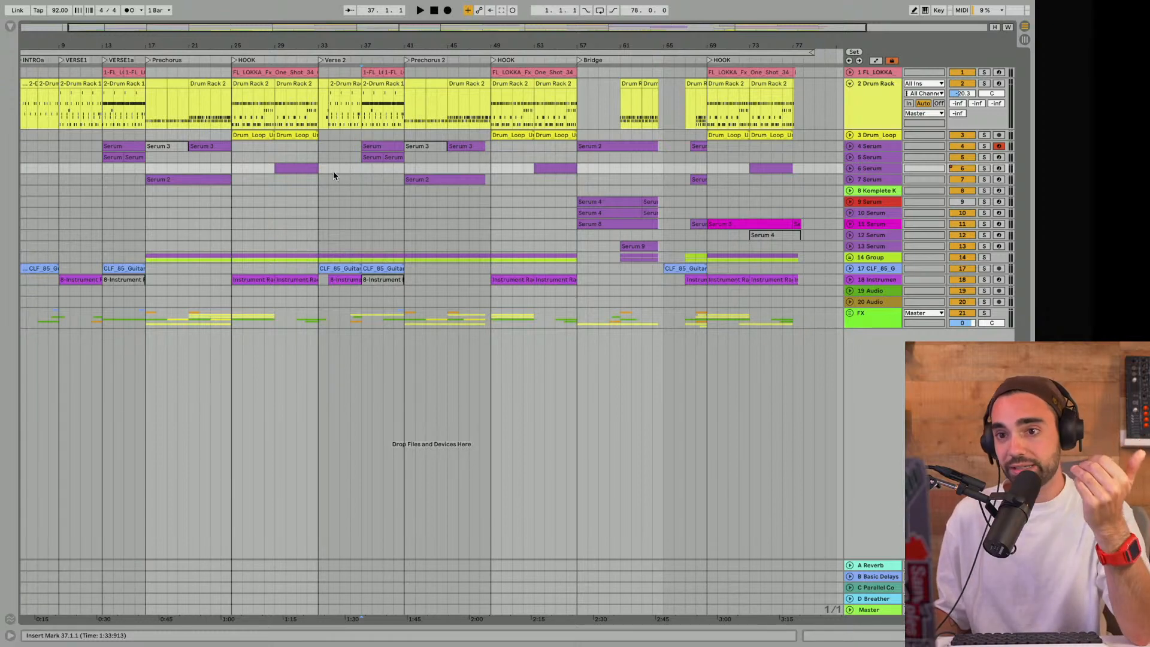
pyautogui.click(849, 147)
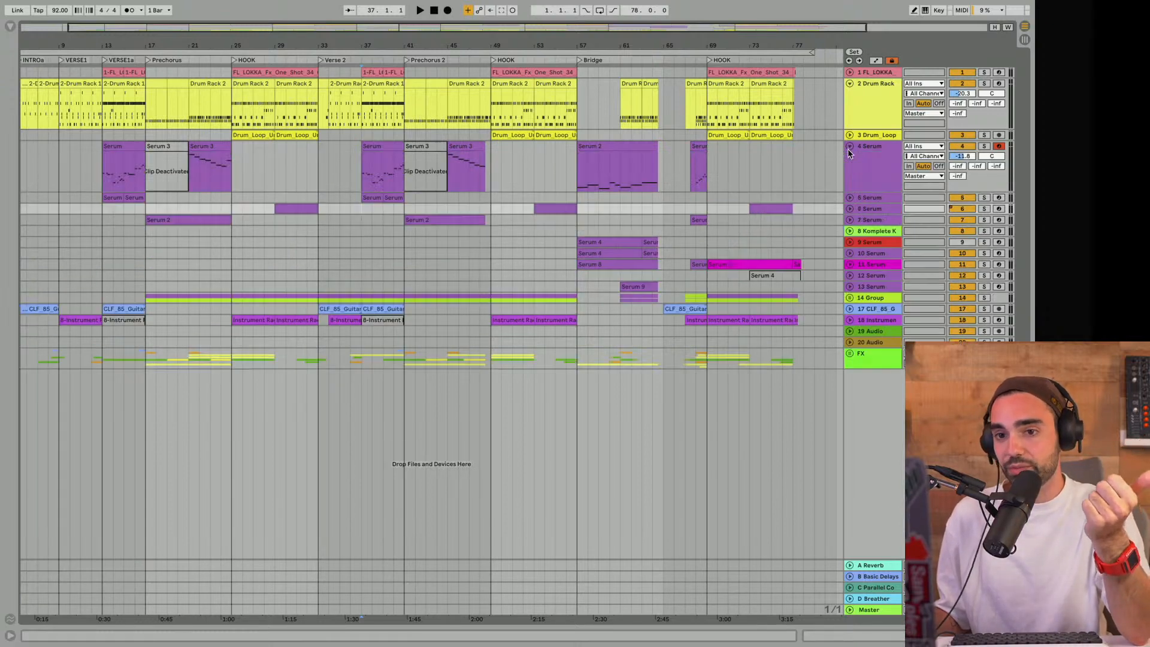
pyautogui.click(850, 198)
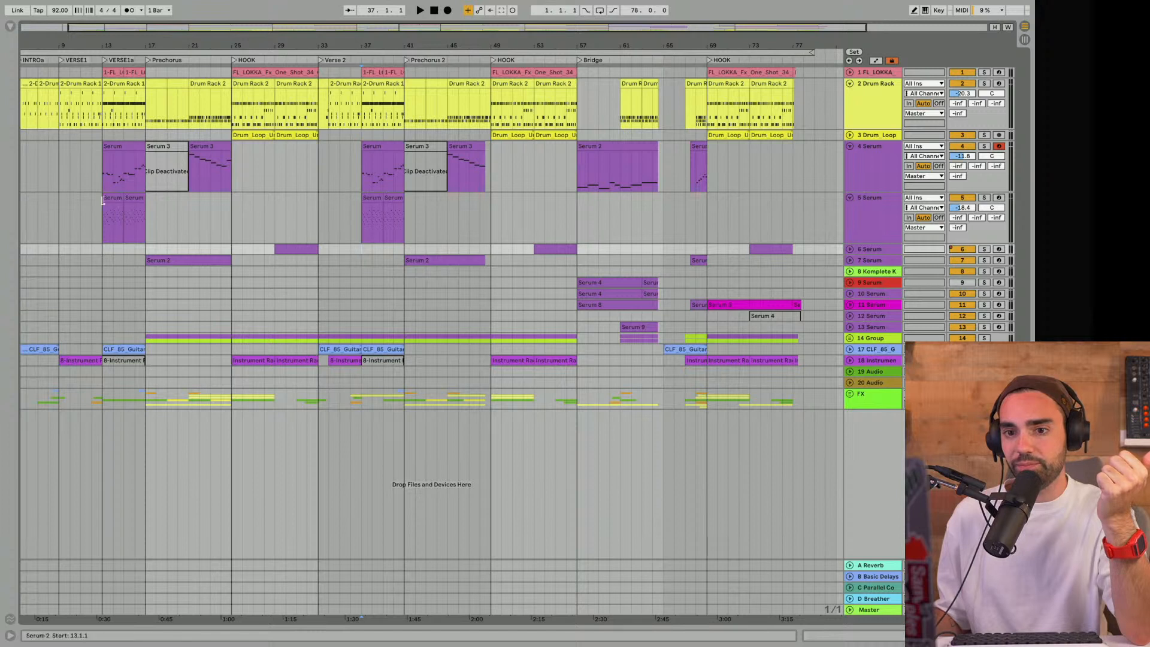
# - Set the loop to the four bars of VERSE1a starting at bar 13 and play from there
pyautogui.click(104, 236)
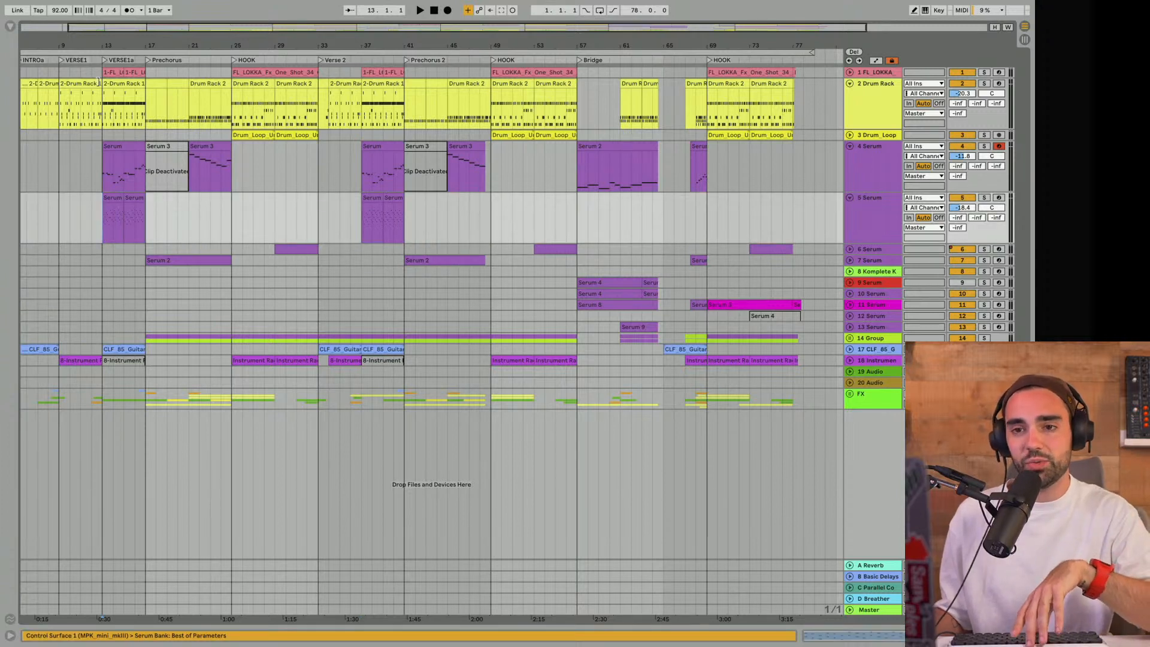
pyautogui.moveTo(21, 53); pyautogui.dragTo(108, 54)
pyautogui.moveTo(810, 54); pyautogui.dragTo(163, 91)
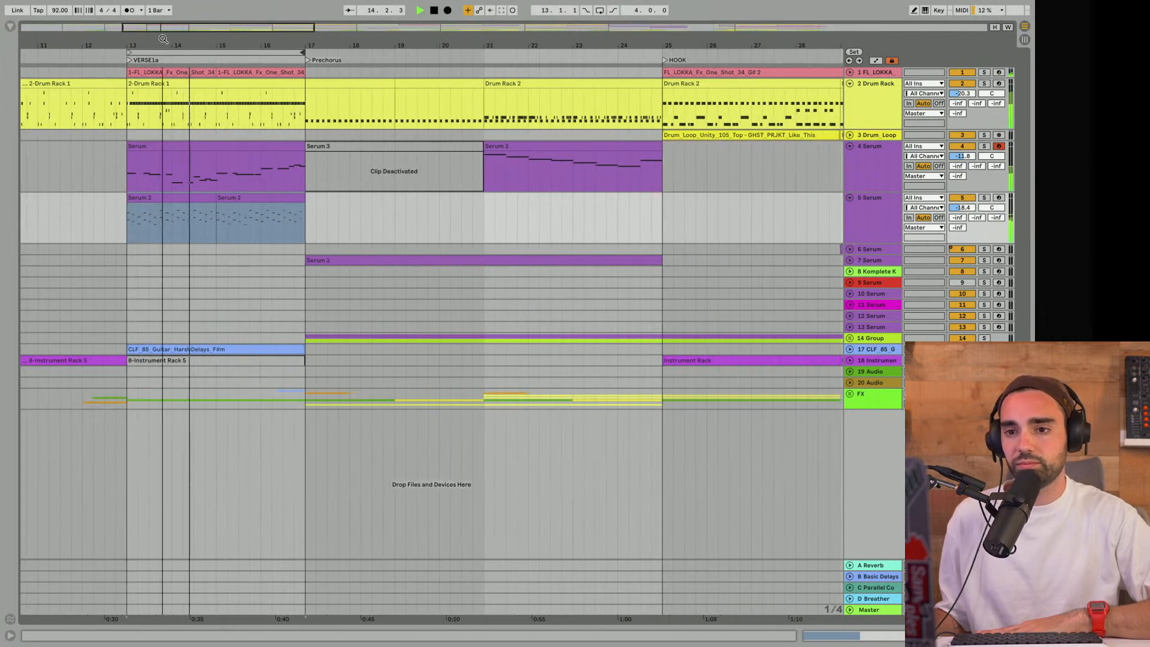
# - Enable looping and audition track 5 Serum and track 4 Serum in solo, restoring the full mix at the end
pyautogui.click(985, 198)
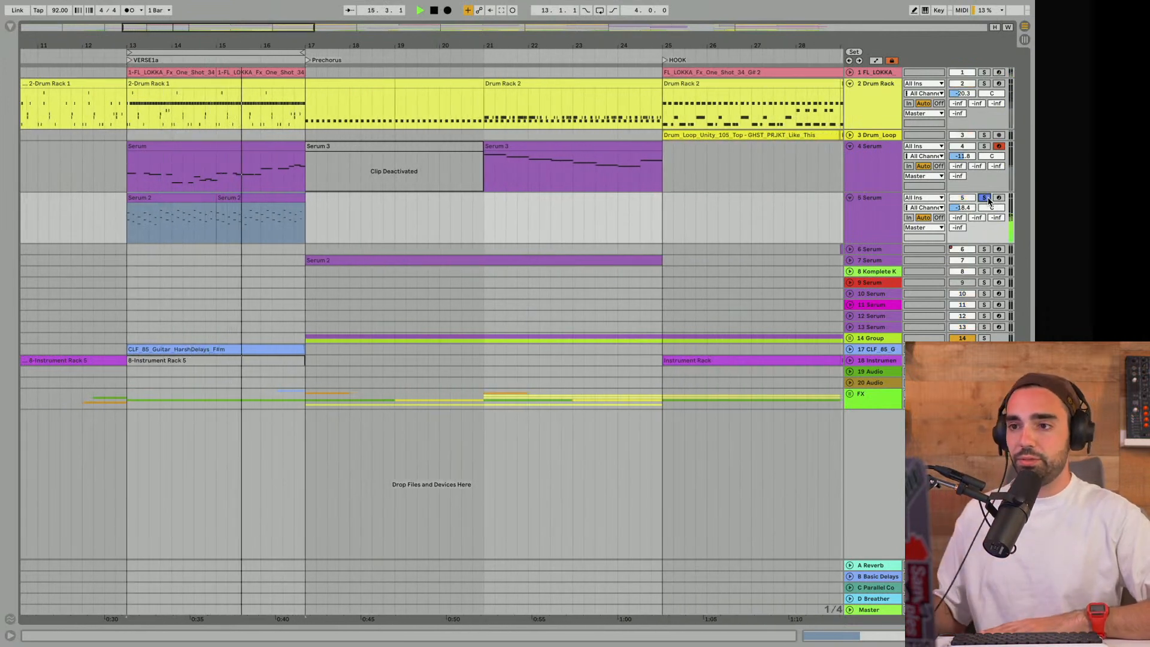
pyautogui.click(598, 11)
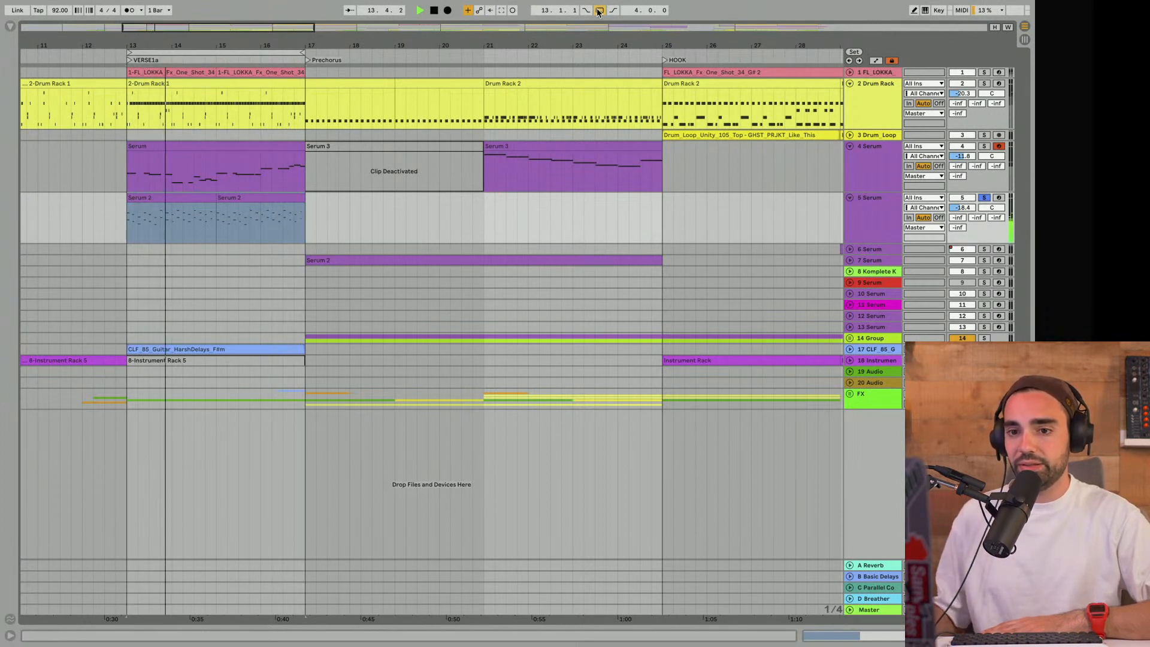
pyautogui.click(984, 146)
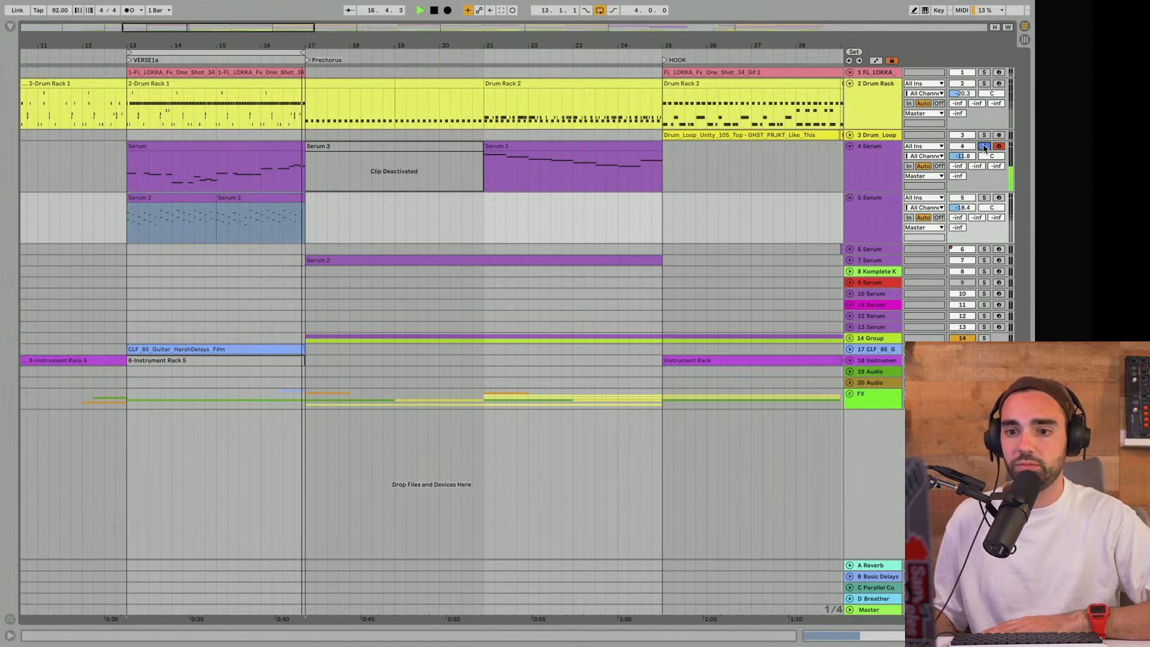
pyautogui.click(983, 146)
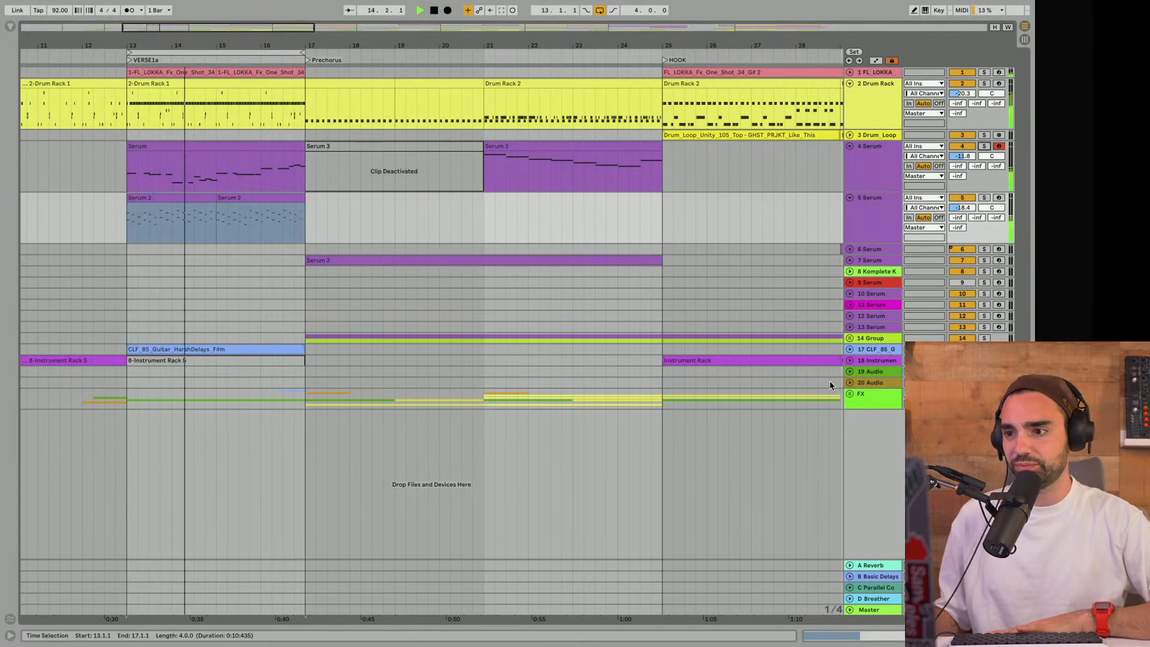
# - Audition the Drum Rack and FL_LOKKA tracks in solo with track 1 unfolded, and restore the full mix with playback stopped
pyautogui.click(984, 72)
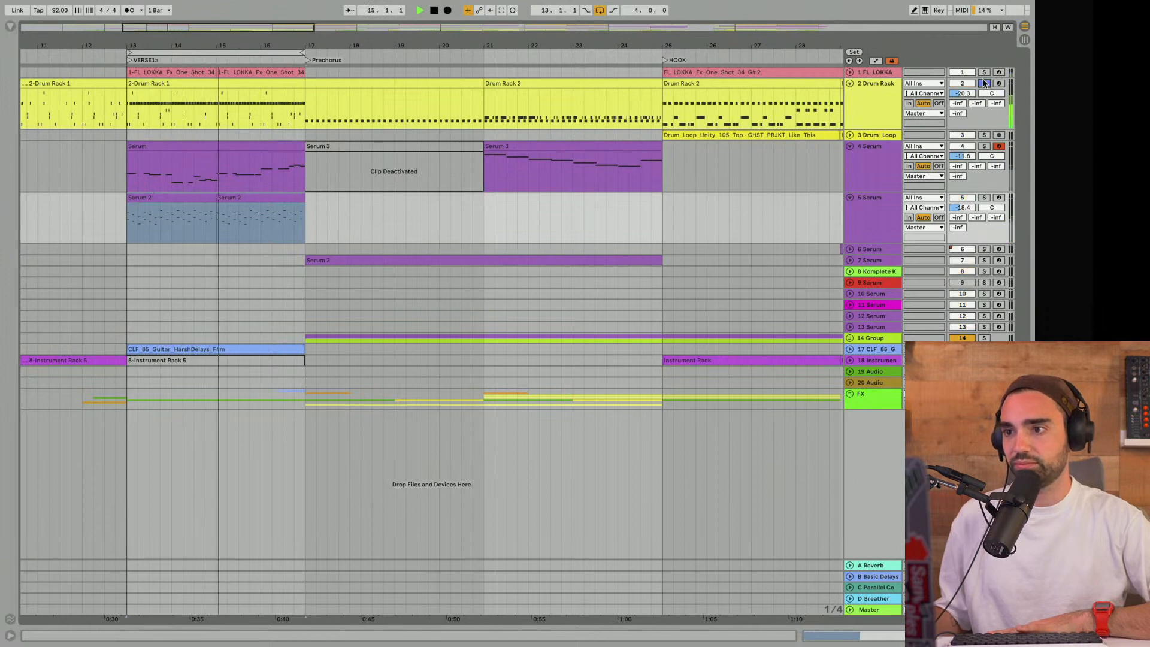
pyautogui.click(849, 73)
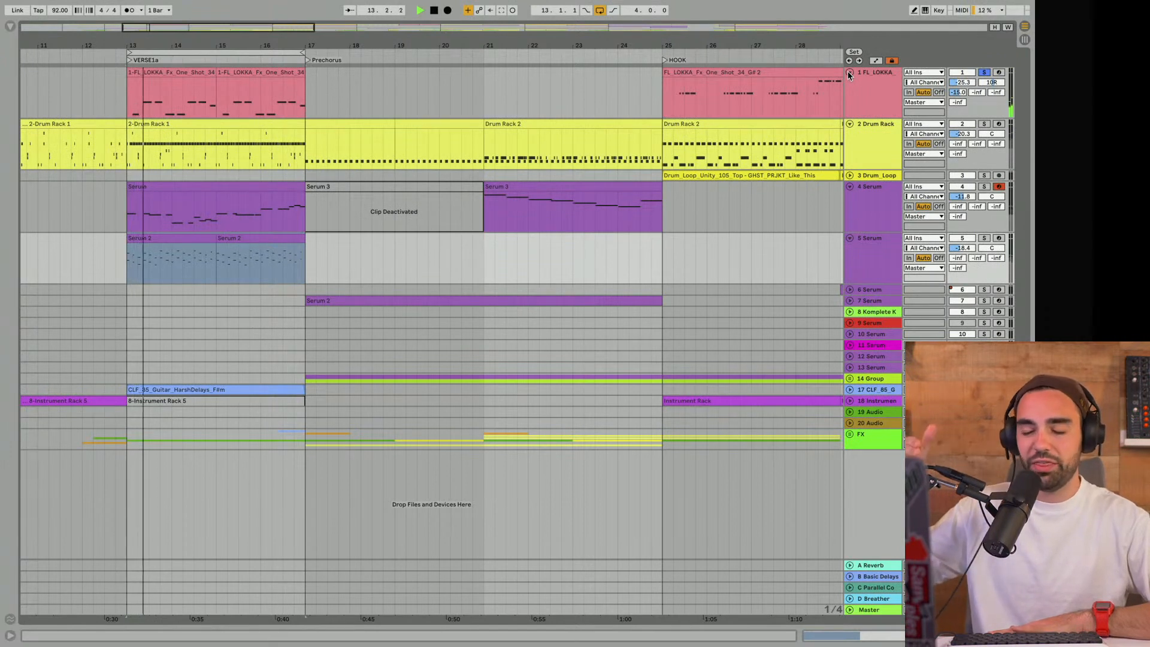
pyautogui.click(984, 72)
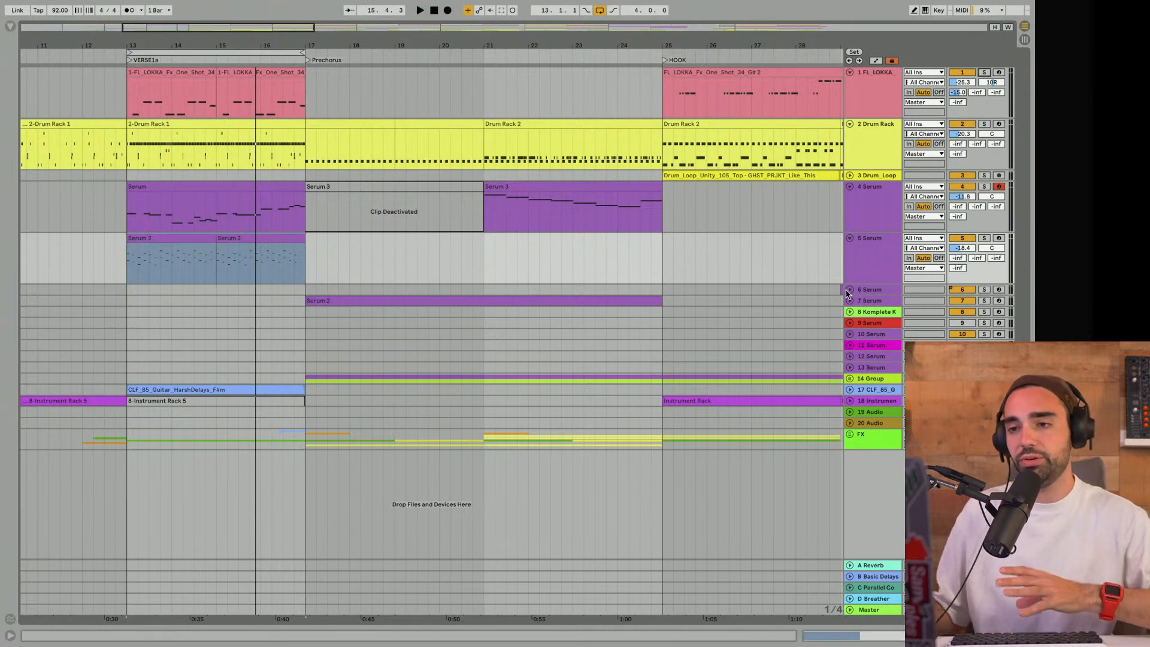
# - Extend the loop's start back to bar 1 so that it covers the first 16 bars
pyautogui.moveTo(467, 42); pyautogui.dragTo(197, 42)
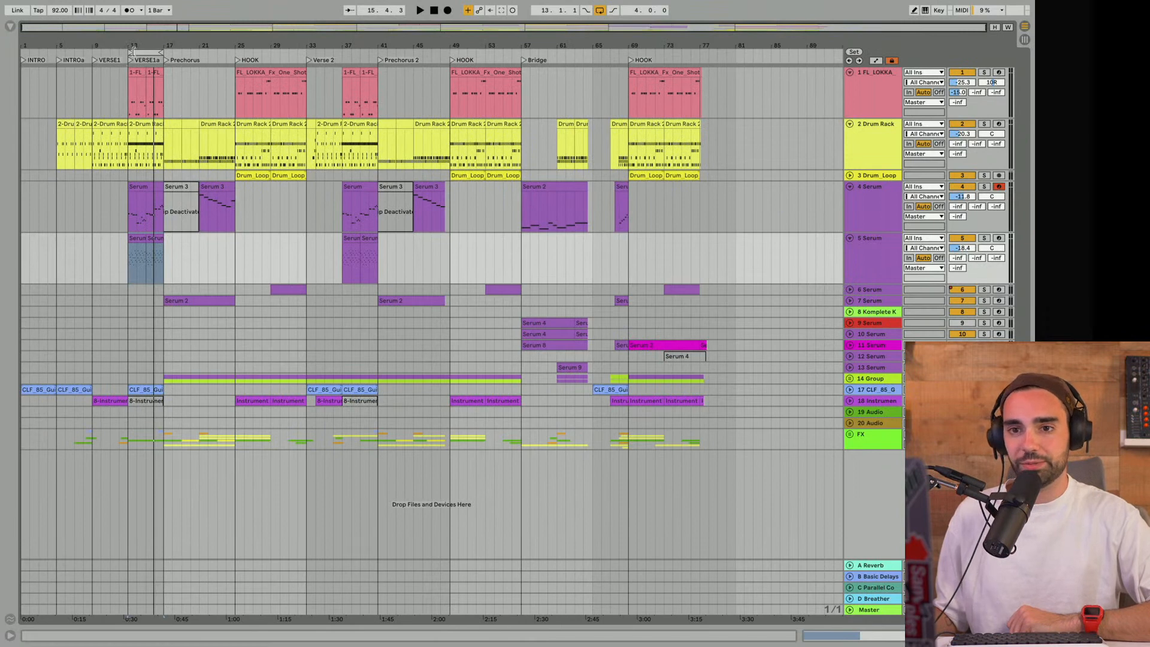
pyautogui.moveTo(83, 54); pyautogui.dragTo(14, 58)
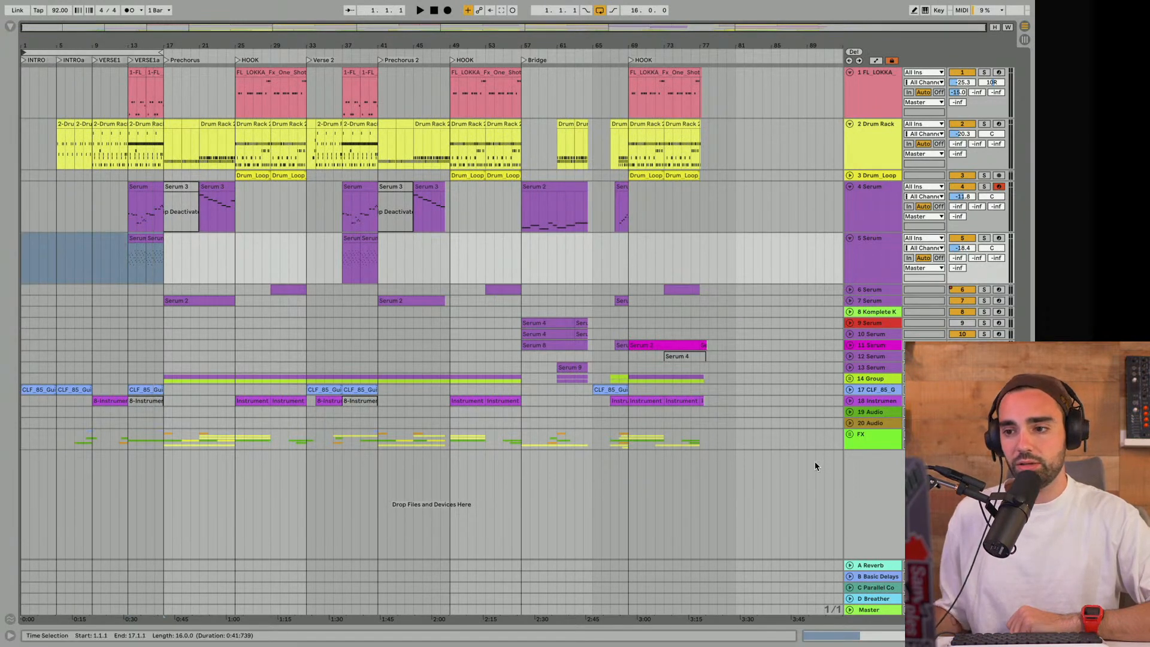
# - Unfold the FX group and examine its crash, riser and impact clips against the upper tracks
pyautogui.click(850, 435)
pyautogui.scroll(-5, 734, 444)
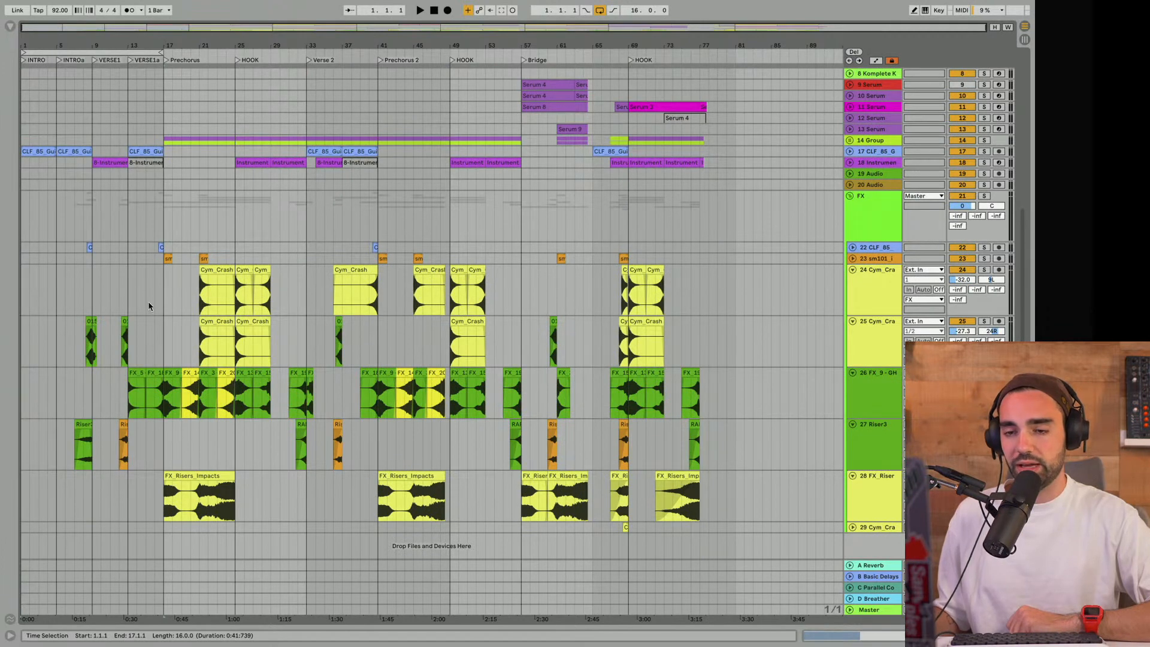
pyautogui.scroll(3, 336, 319)
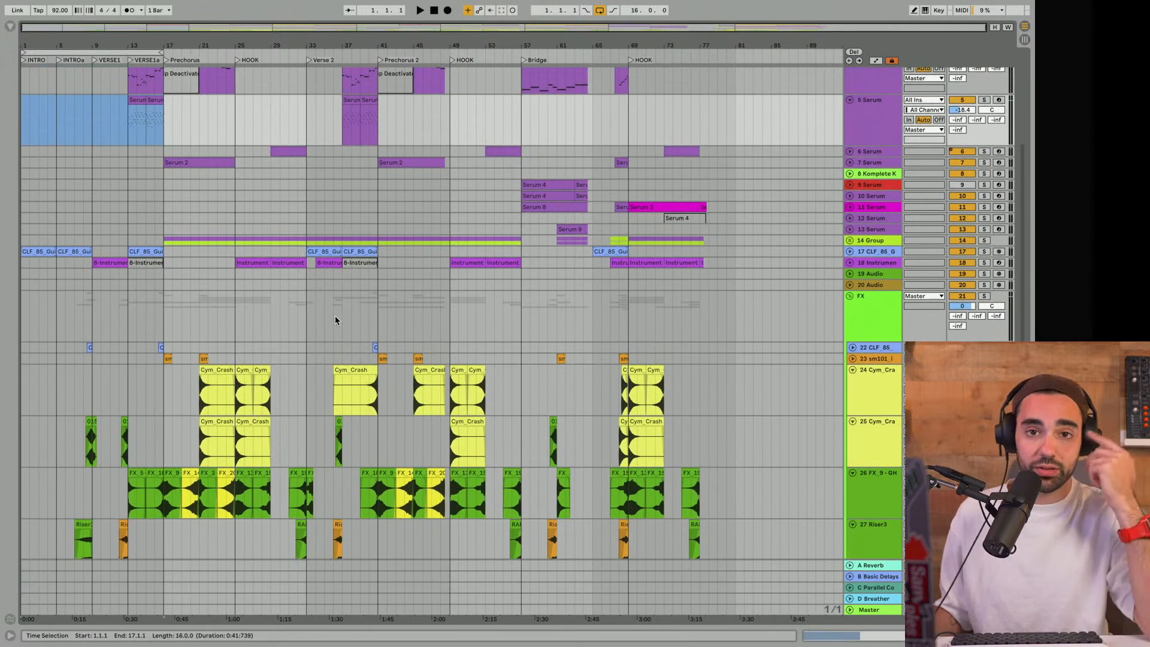
pyautogui.scroll(4, 333, 317)
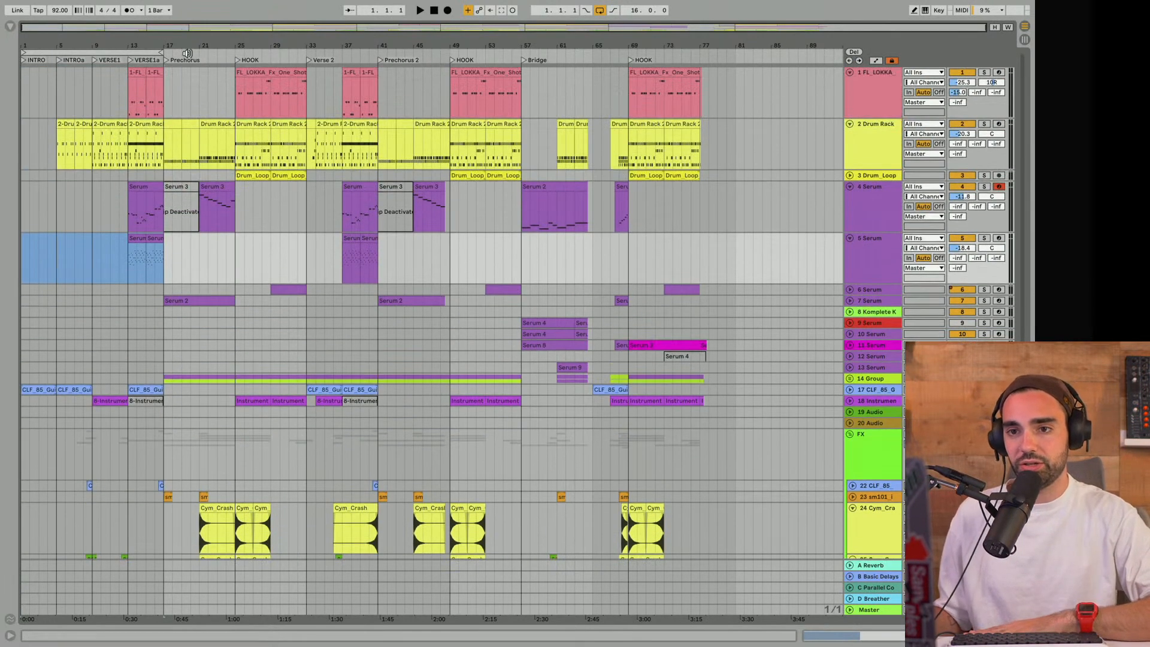
# - Move the 16-bar loop to start at bar 17, covering the first Prechorus and HOOK
pyautogui.click(45, 52)
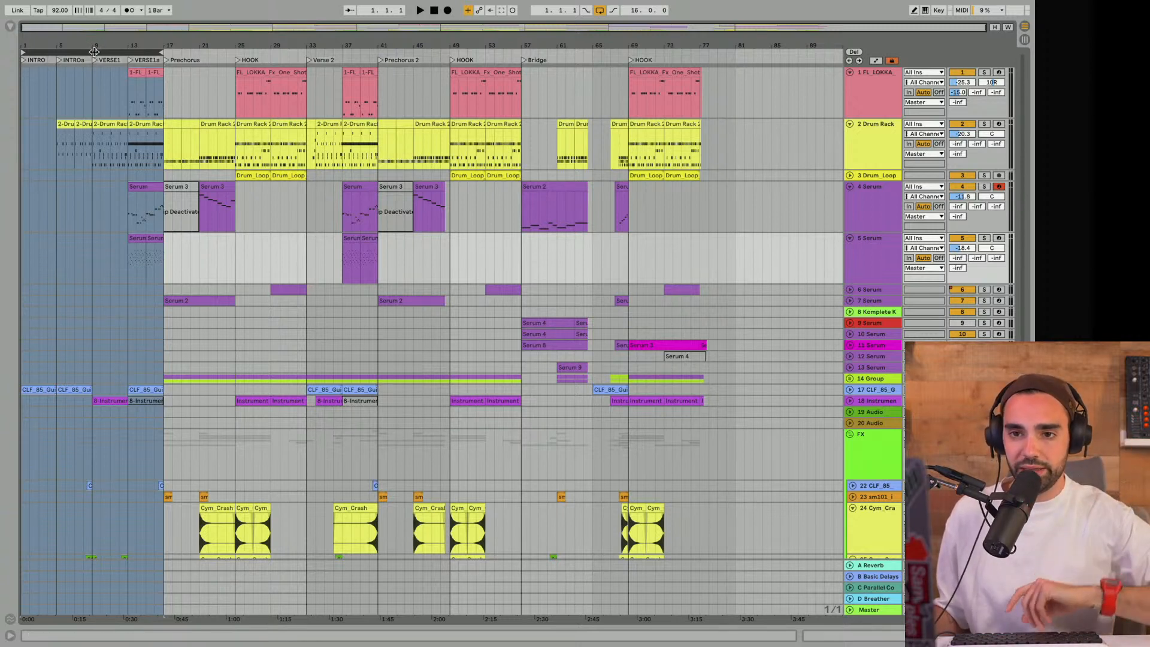
pyautogui.moveTo(89, 52); pyautogui.dragTo(230, 50)
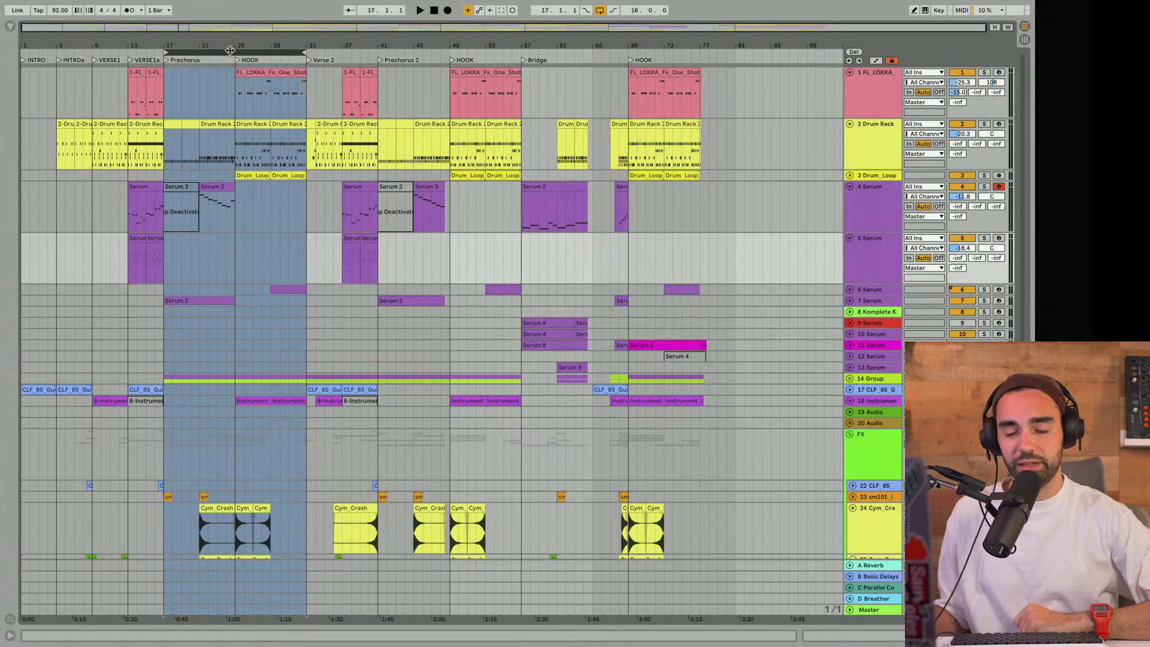
# - Shorten the loop to the 8-bar Prechorus, move it to the four VERSE1a bars, and finally to the eight Bridge bars from bar 57
pyautogui.moveTo(303, 51); pyautogui.dragTo(231, 52)
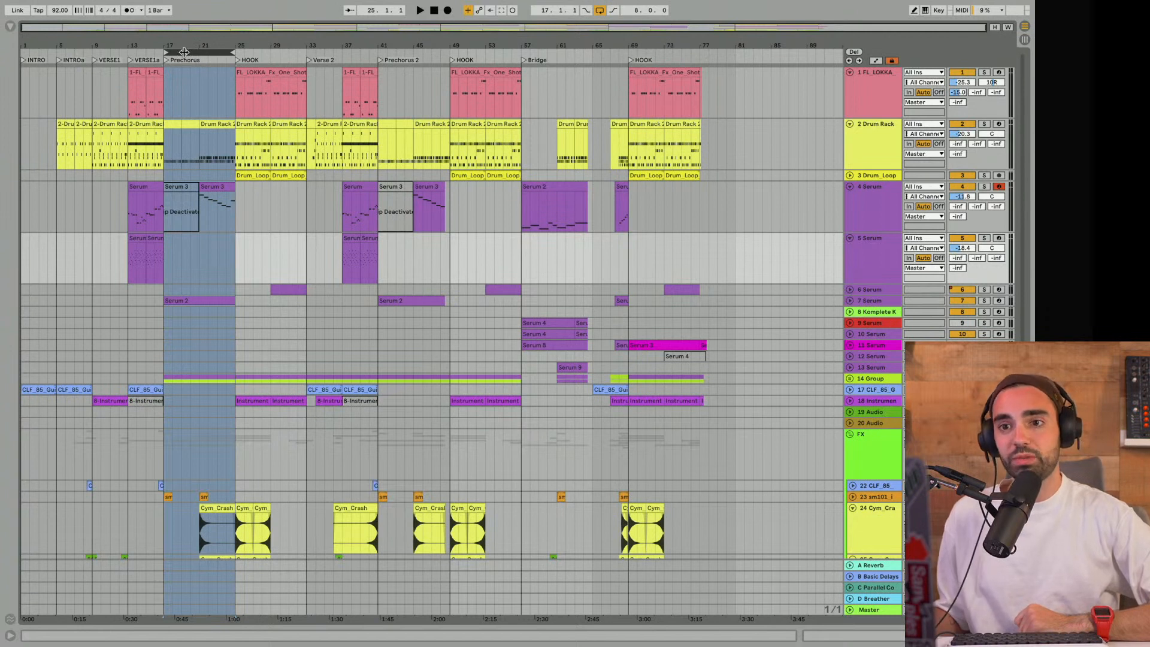
pyautogui.moveTo(184, 52); pyautogui.dragTo(163, 54)
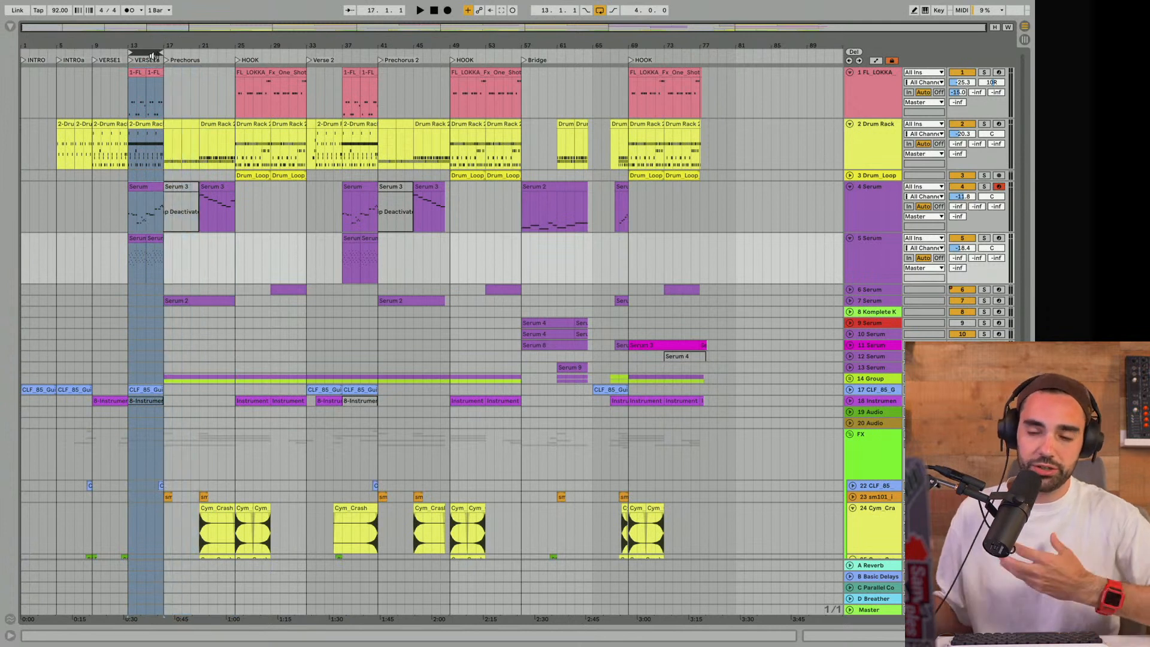
pyautogui.moveTo(152, 52); pyautogui.dragTo(548, 93)
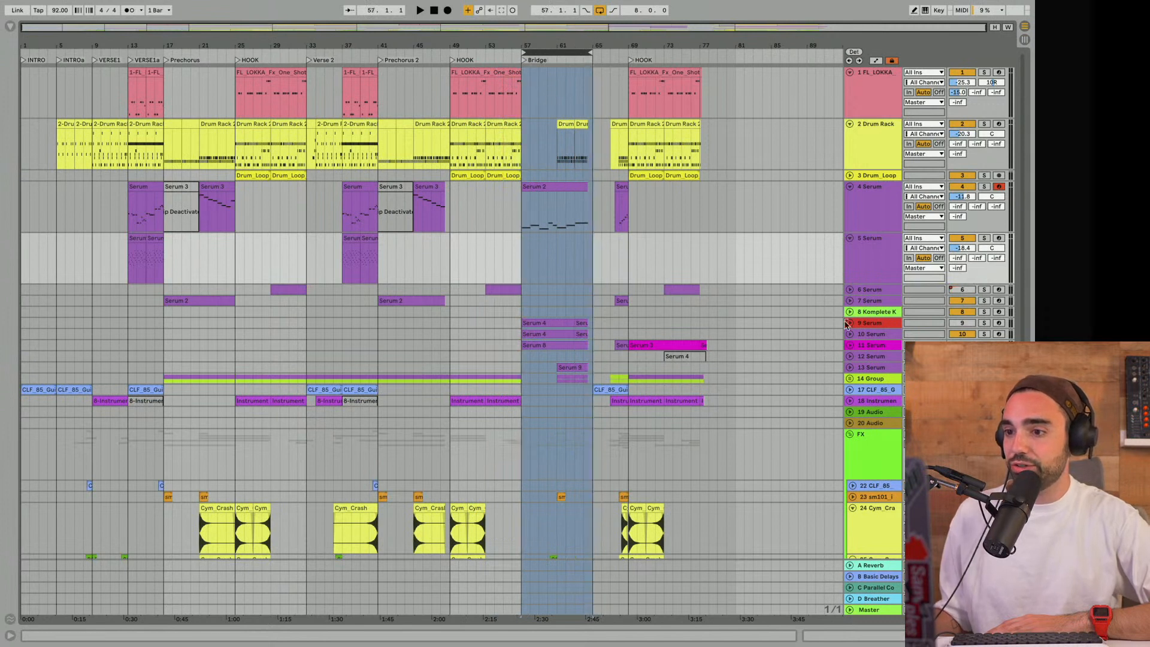
# - Audition the layered Serum clips on tracks 9 and 10 in solo from the Bridge's start, and restore the full mix before stopping playback
pyautogui.click(546, 325)
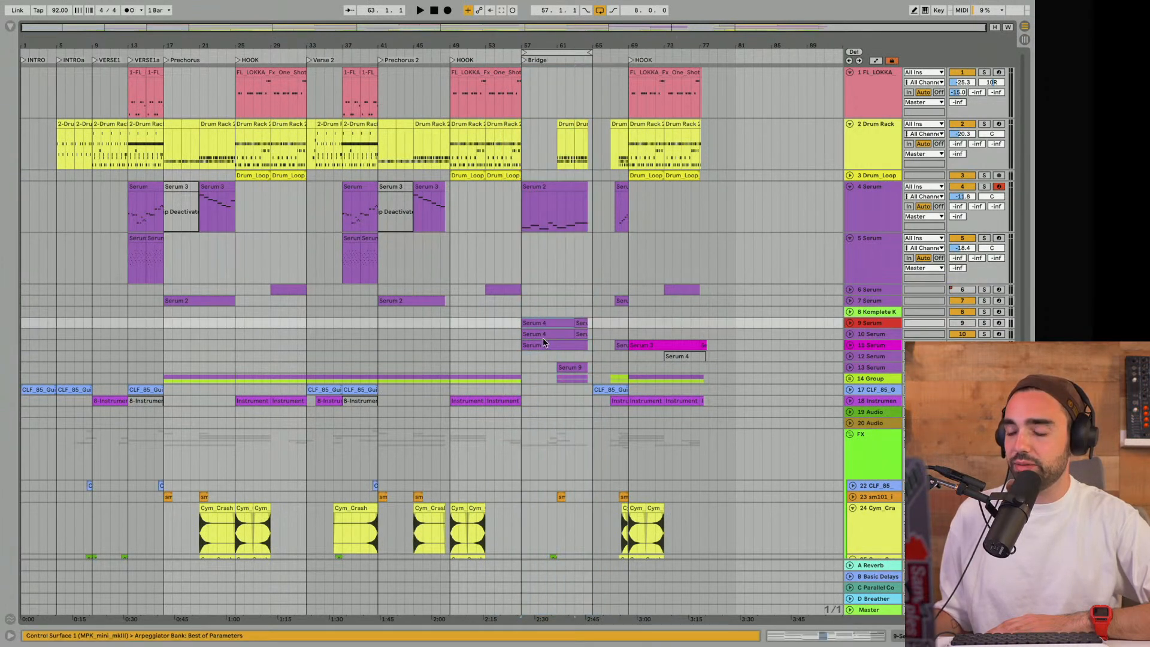
pyautogui.press('space')
pyautogui.click(984, 322)
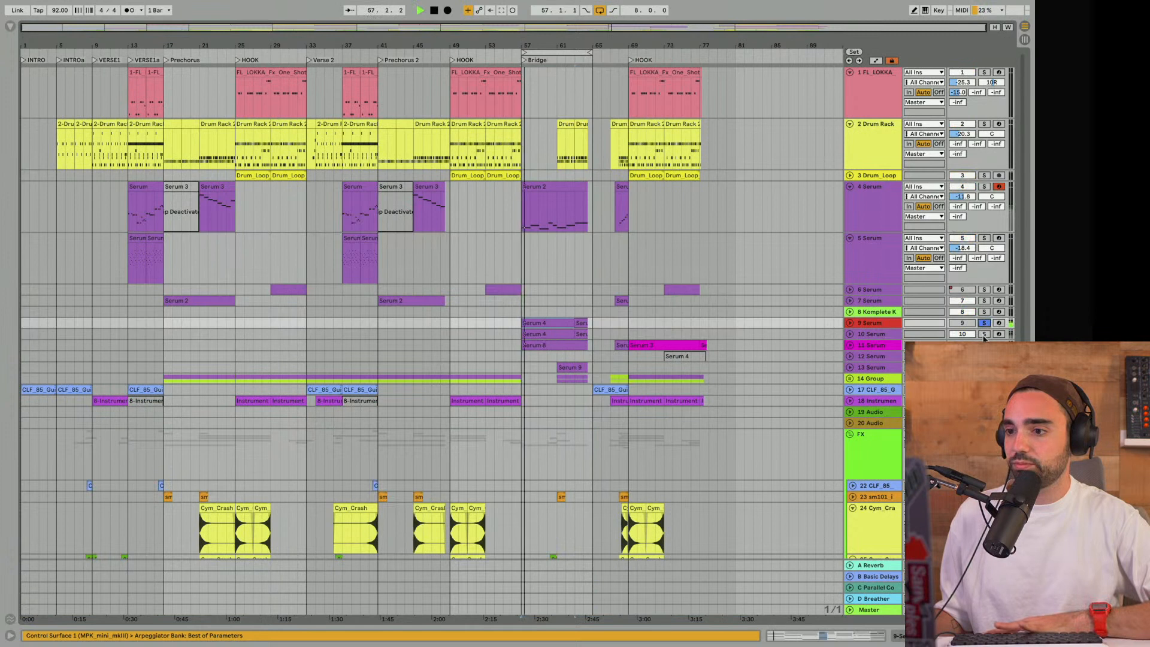
pyautogui.click(984, 335)
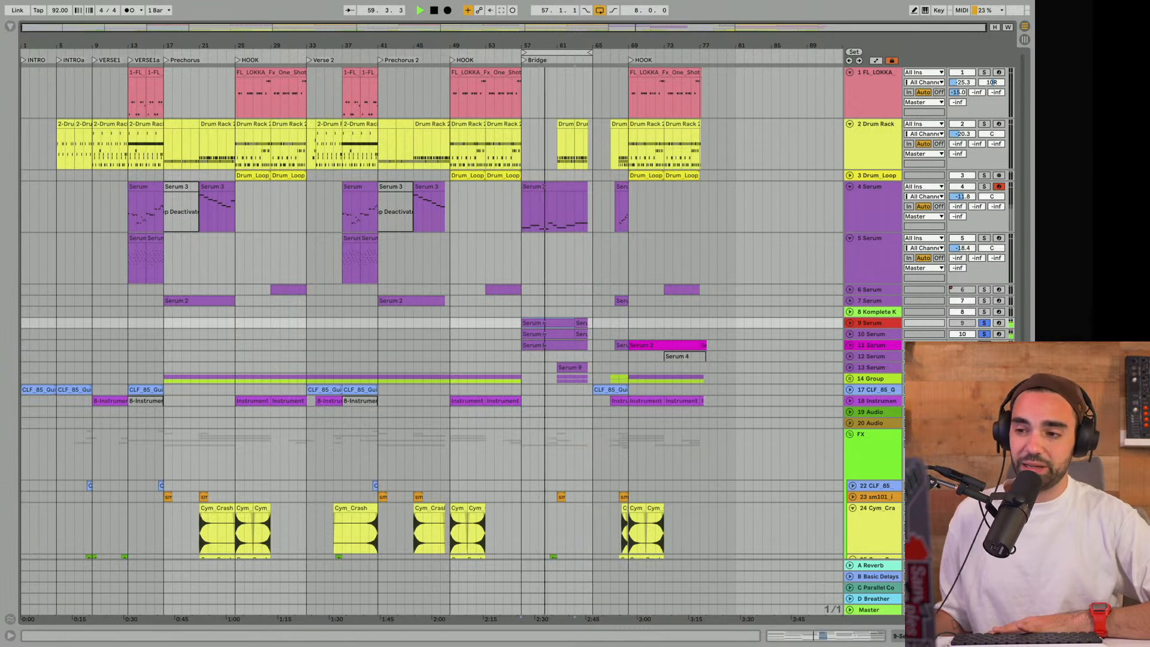
pyautogui.click(983, 323)
pyautogui.click(984, 323)
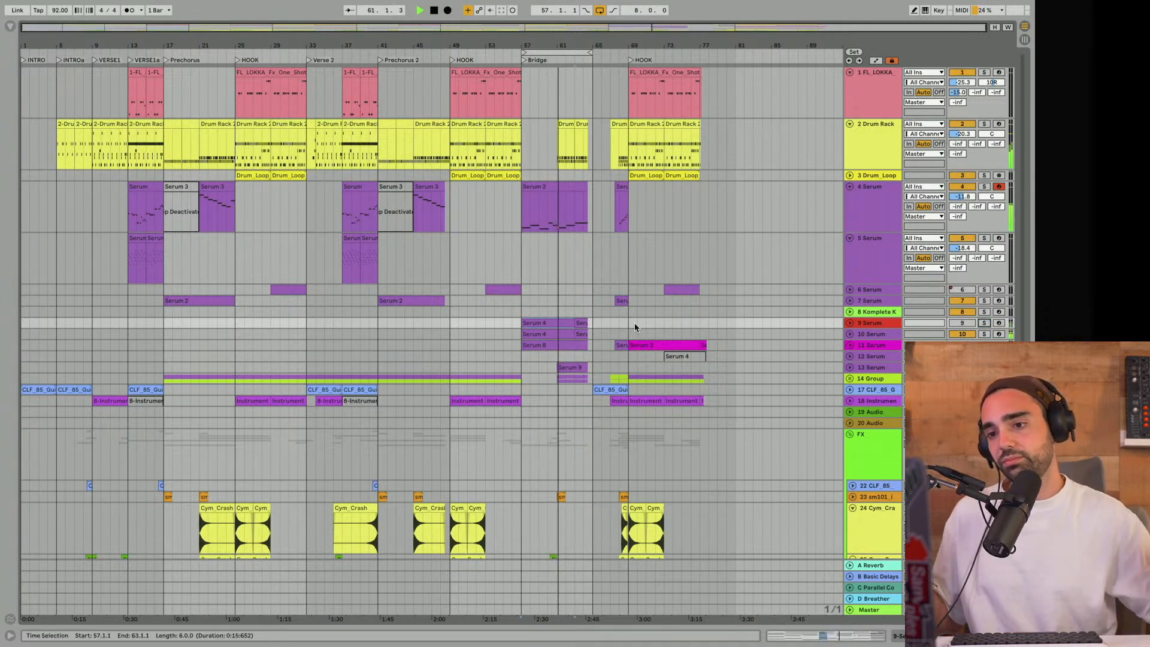
pyautogui.scroll(-3, 594, 180)
pyautogui.scroll(3, 594, 162)
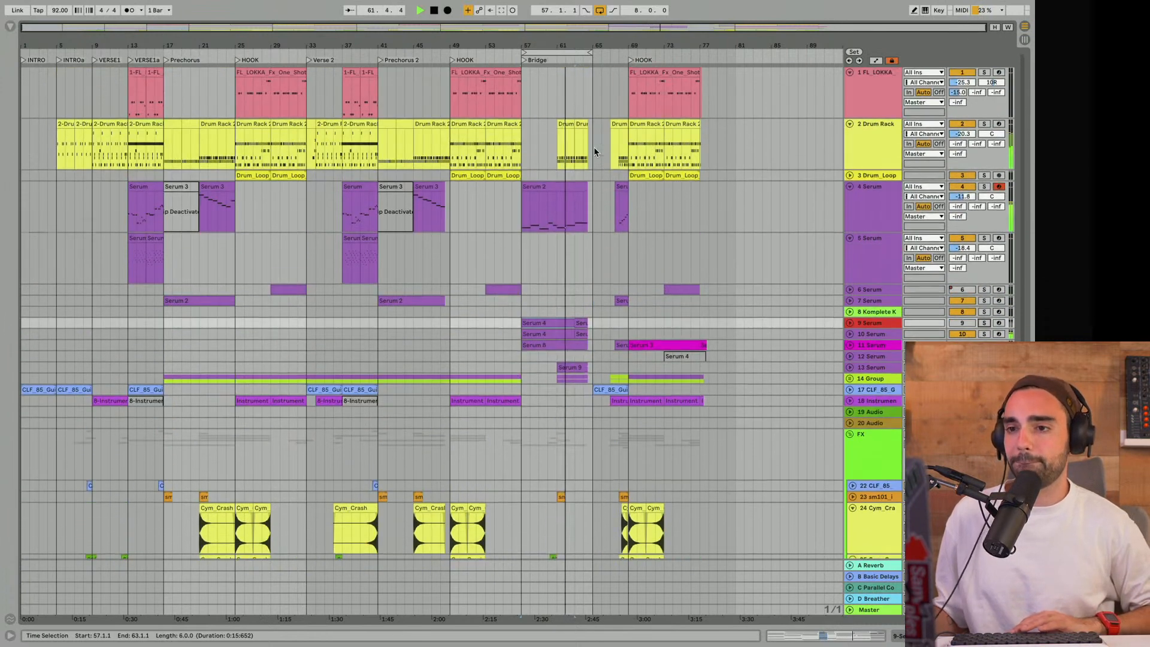
pyautogui.press('space')
# - Open the Bridge's first Drum Rack clip at bar 61 and audition it with the Drum Rack track soloed
pyautogui.doubleClick(567, 122)
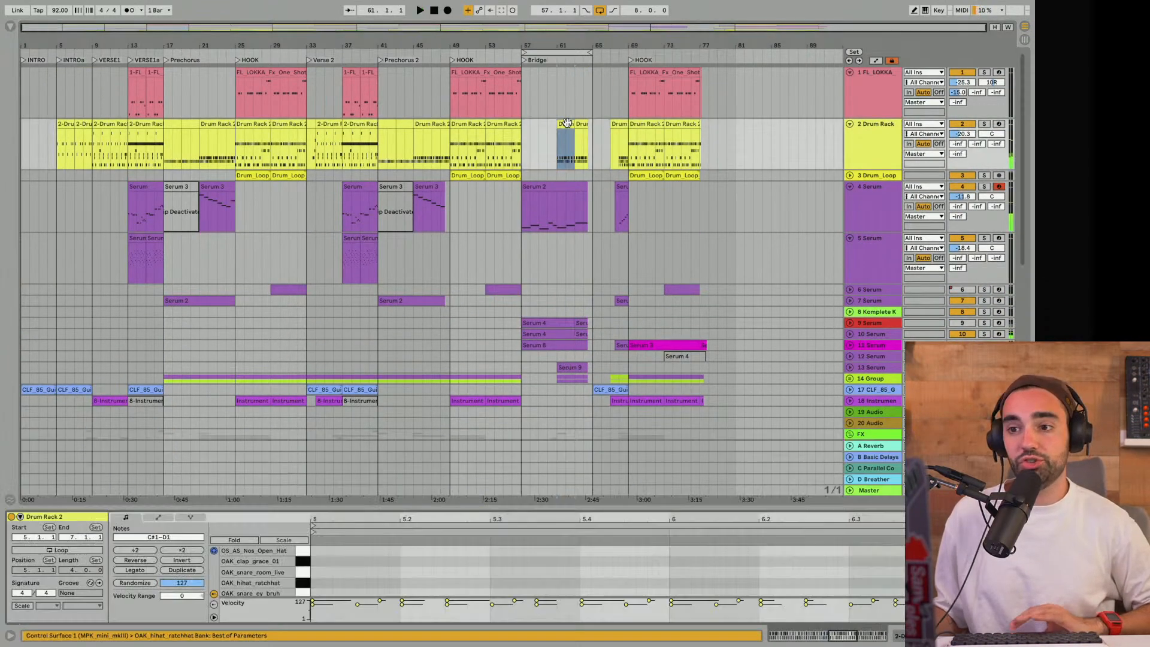
pyautogui.press('space')
pyautogui.click(985, 124)
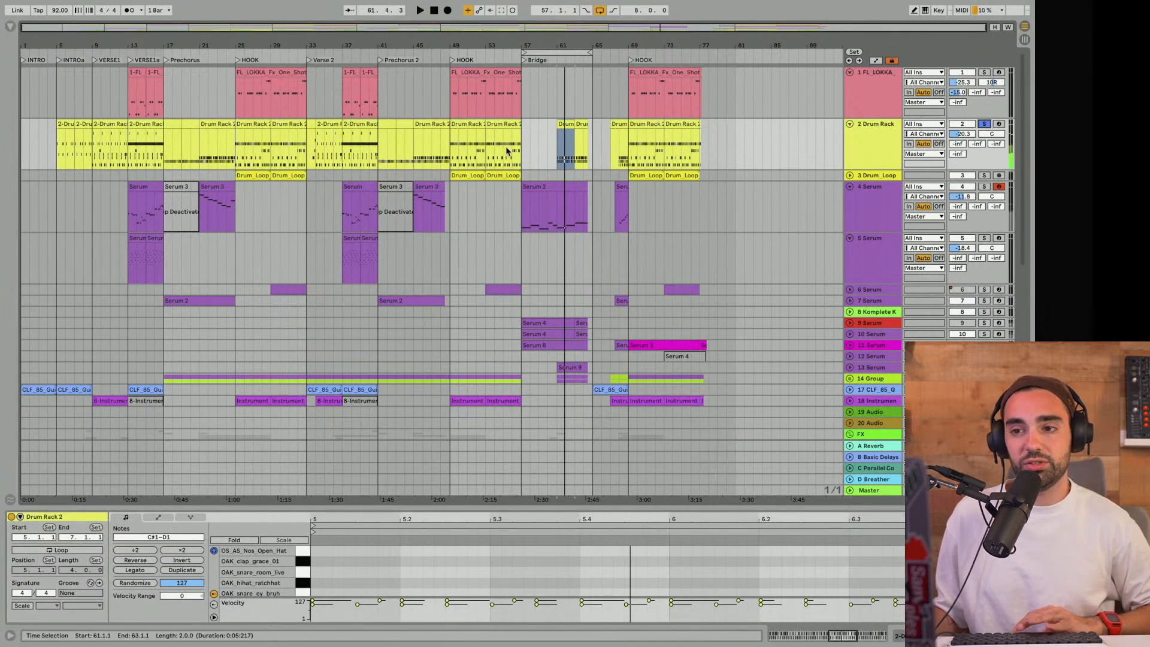
# - Audition the soloed drums from bar 49 in the HOOK, bar 37 in Verse 2 and bar 45 in Prechorus 2, and stop playback
pyautogui.press('space')
pyautogui.click(453, 158)
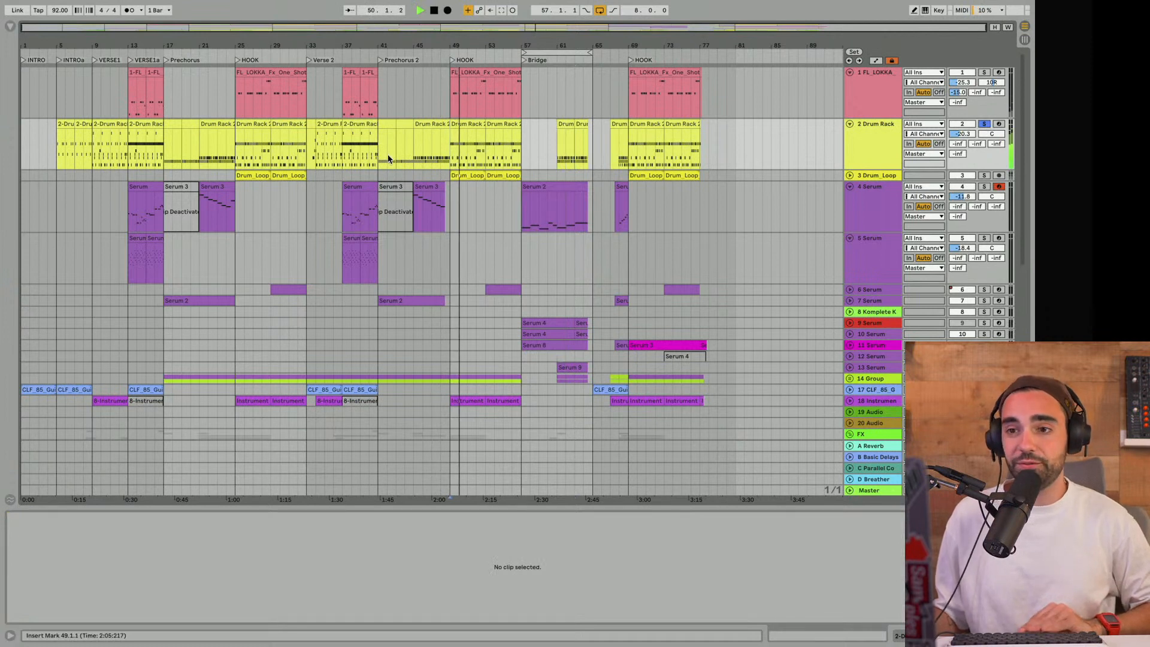
pyautogui.click(340, 155)
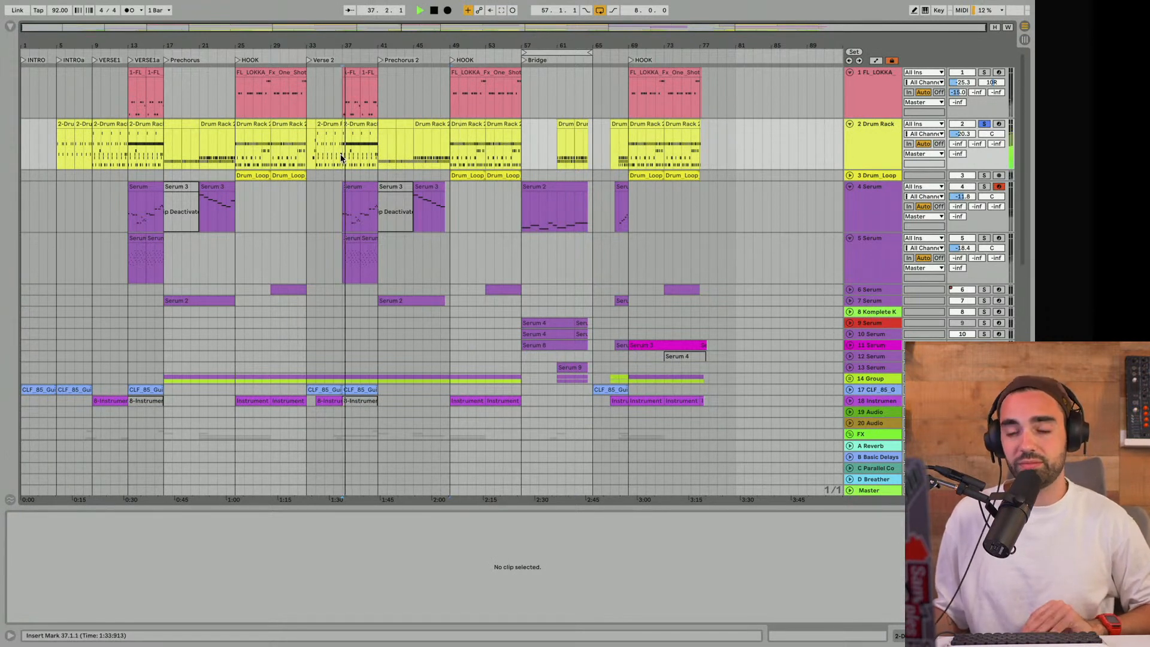
pyautogui.click(412, 156)
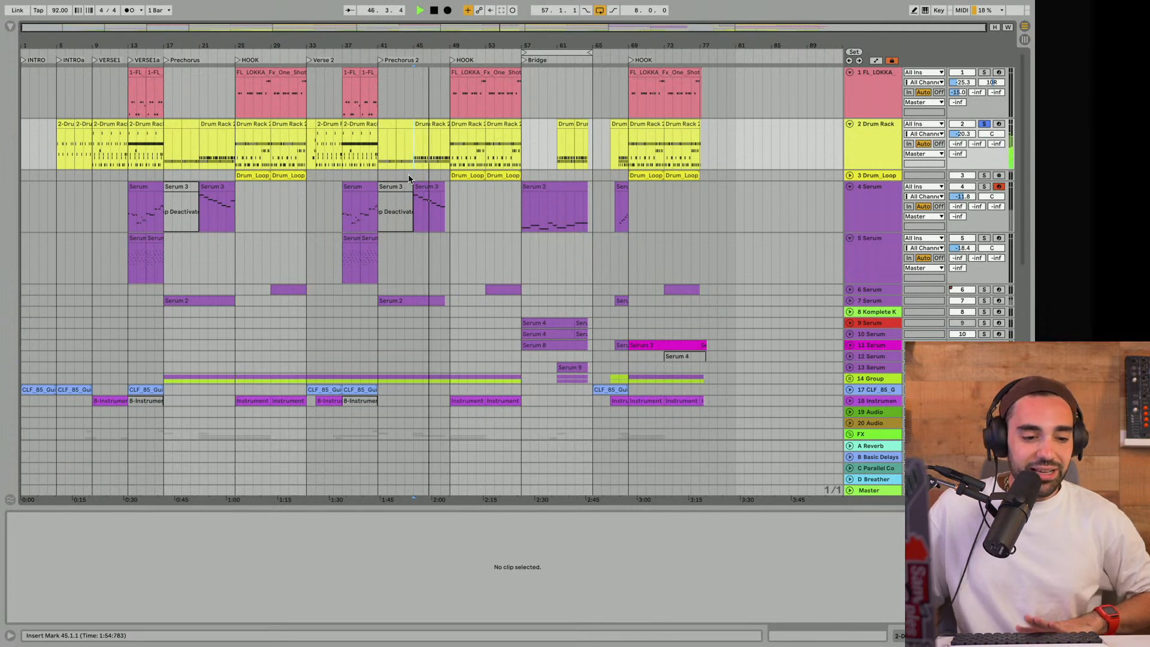
pyautogui.press('space')
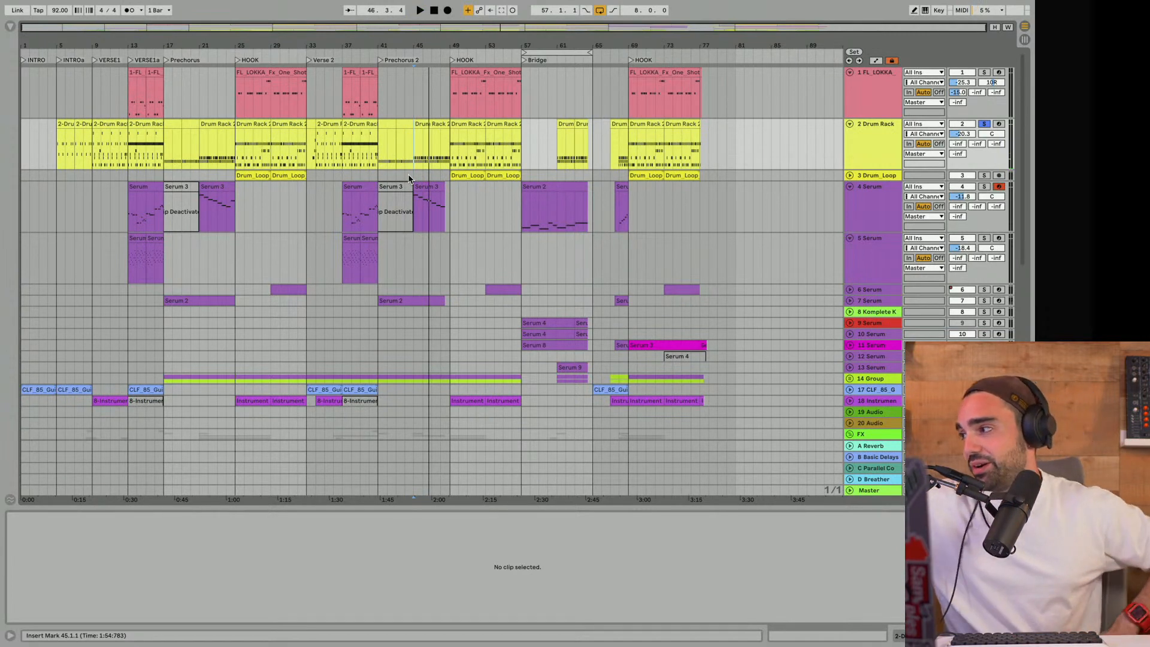